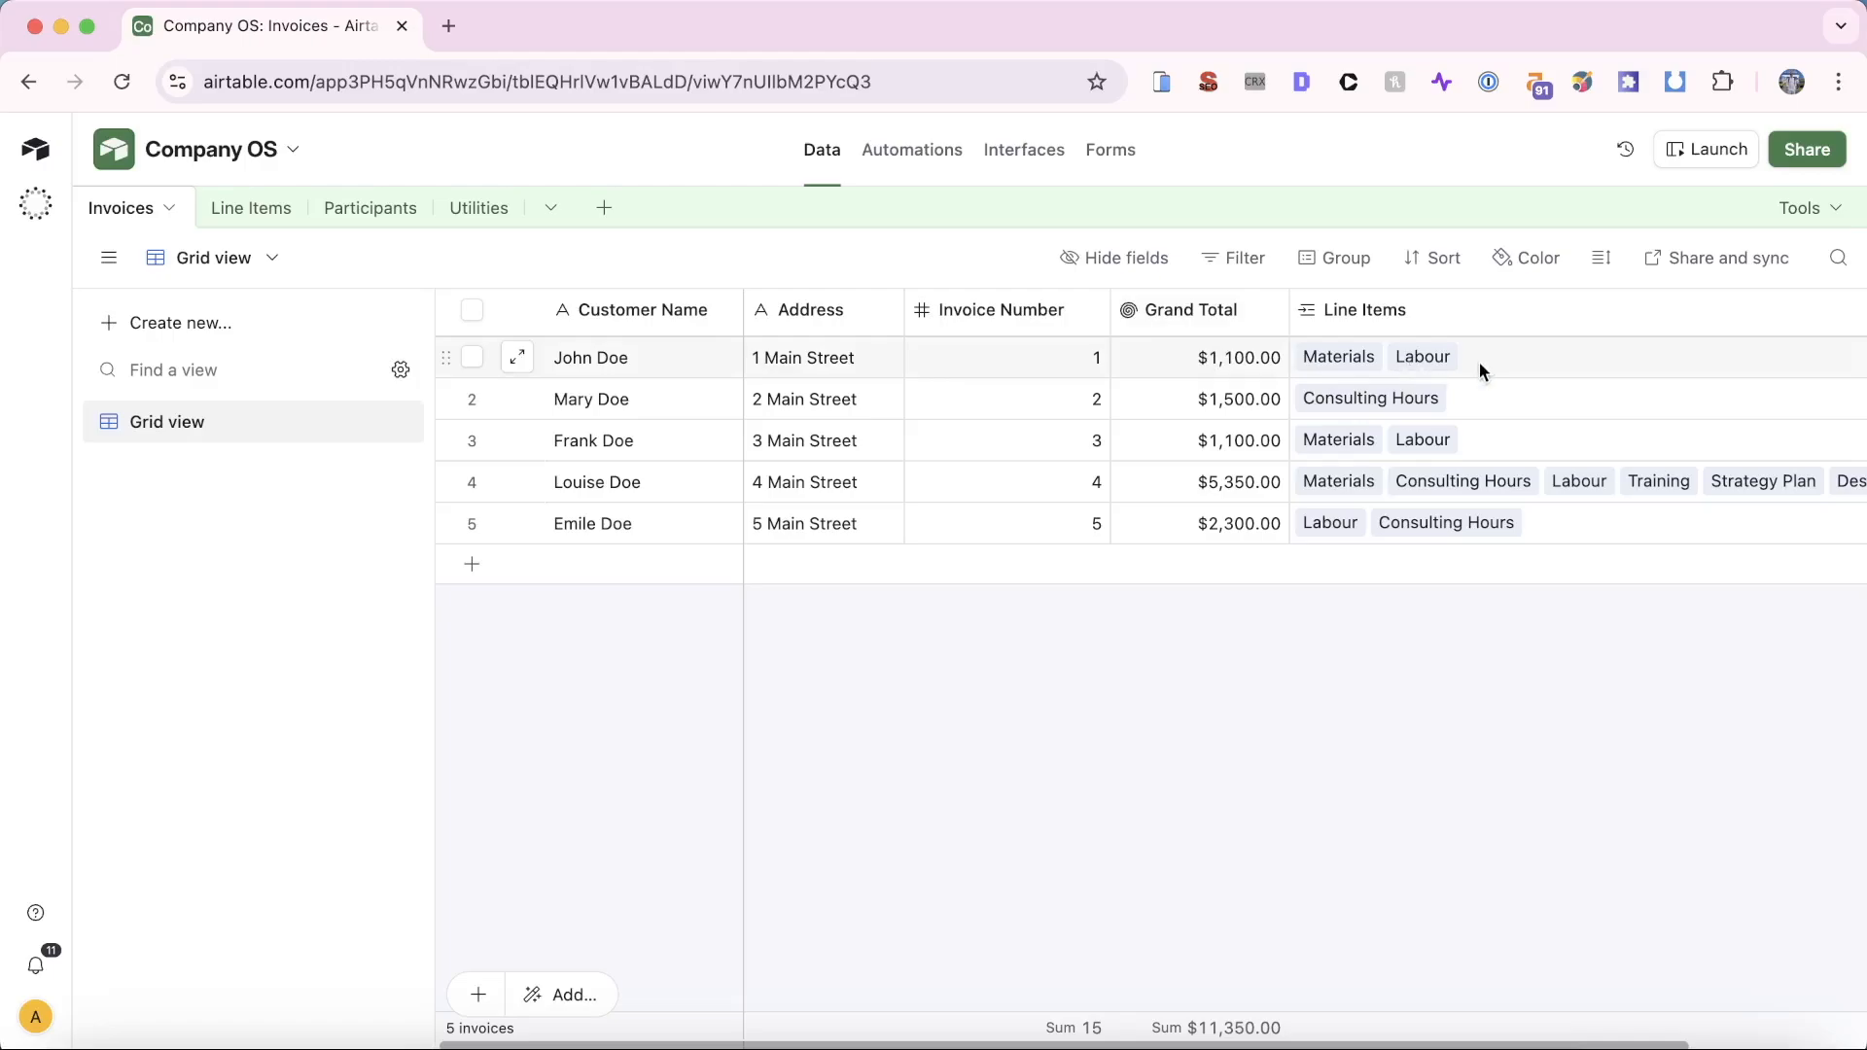
Step: Open the Line Items table and add the Page designer extension from the Airtable-made extensions in the marketplace
click(223, 223)
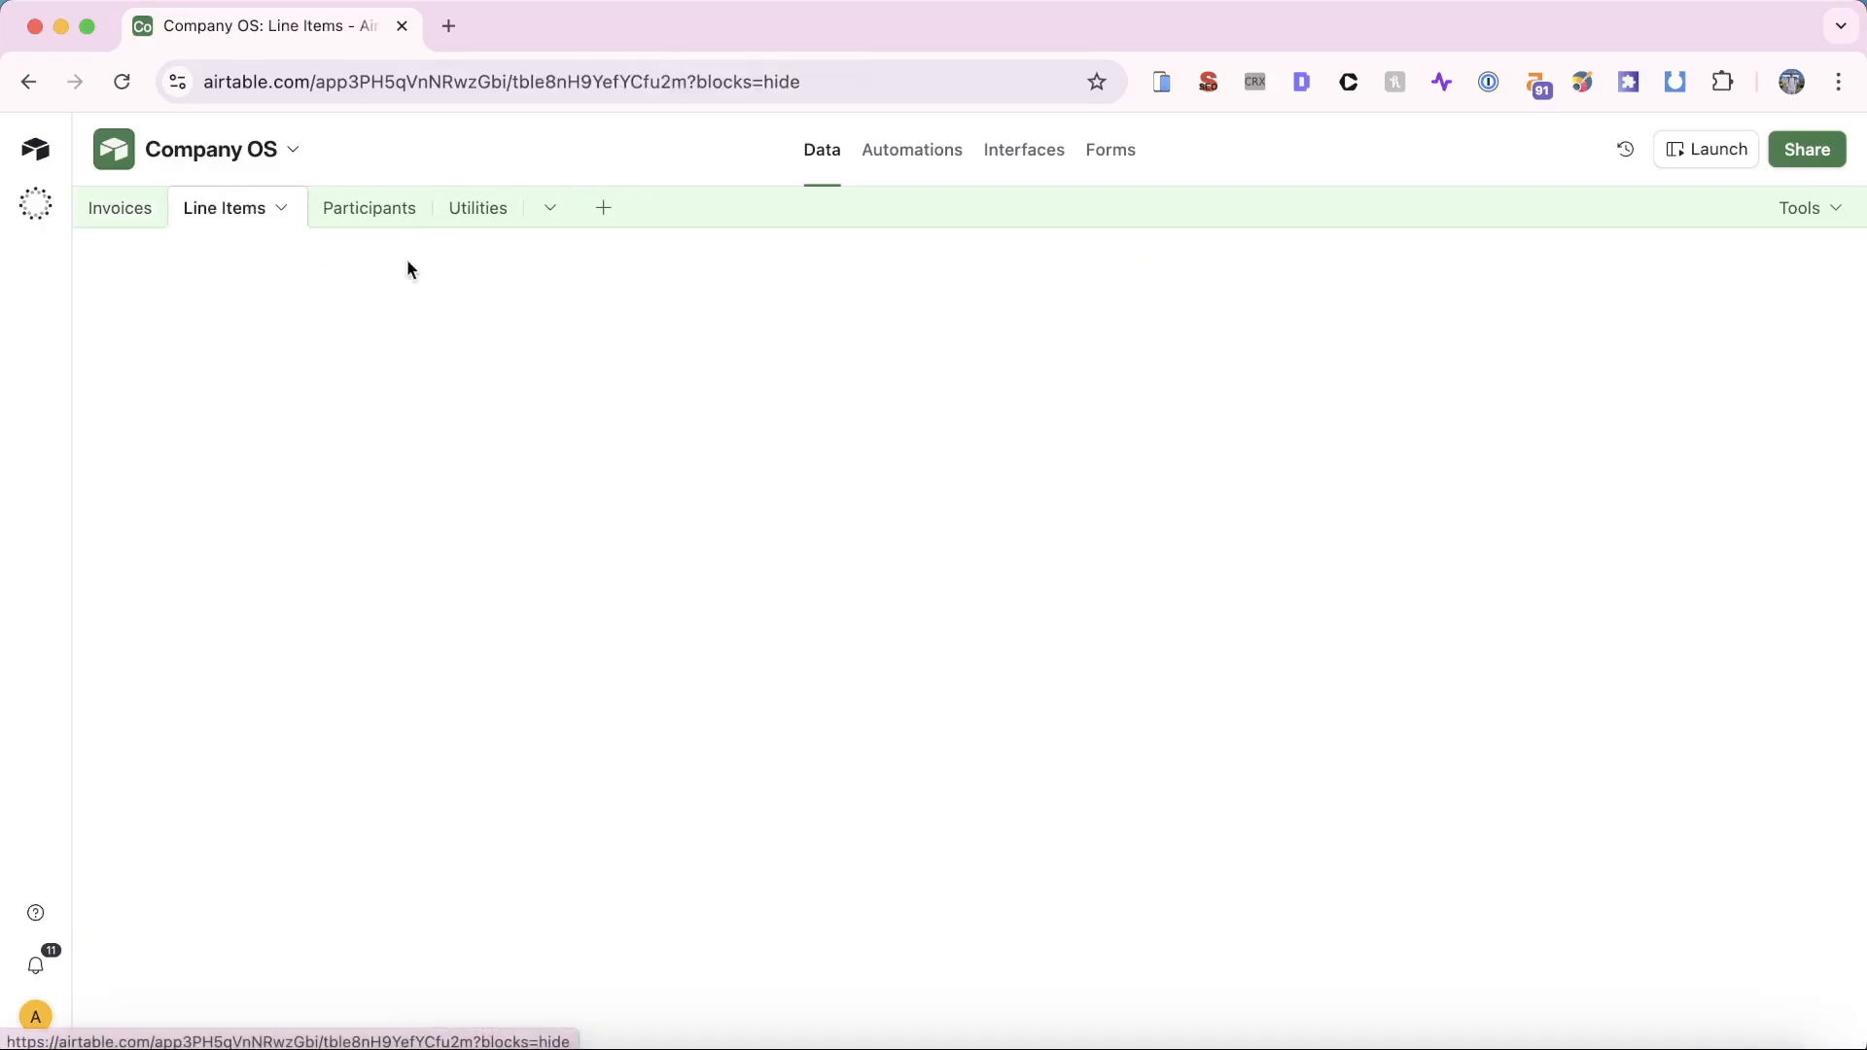
click(115, 82)
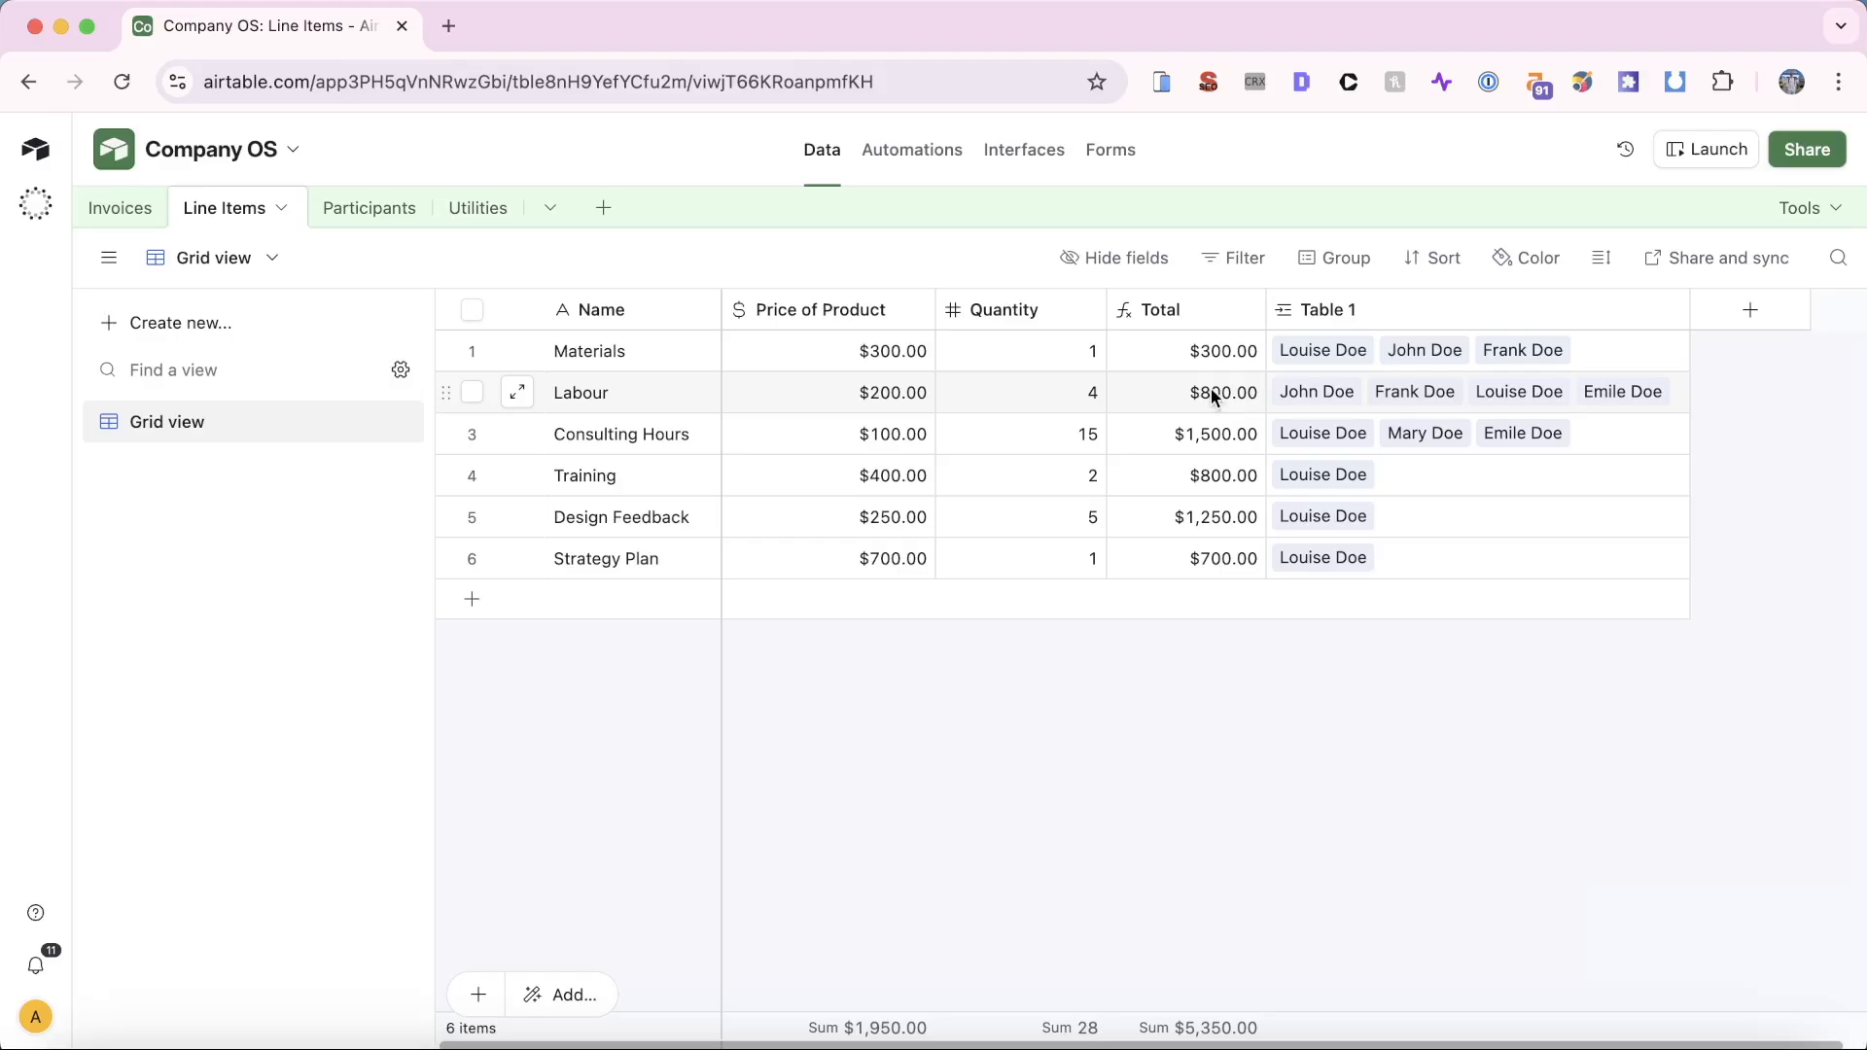
click(1822, 220)
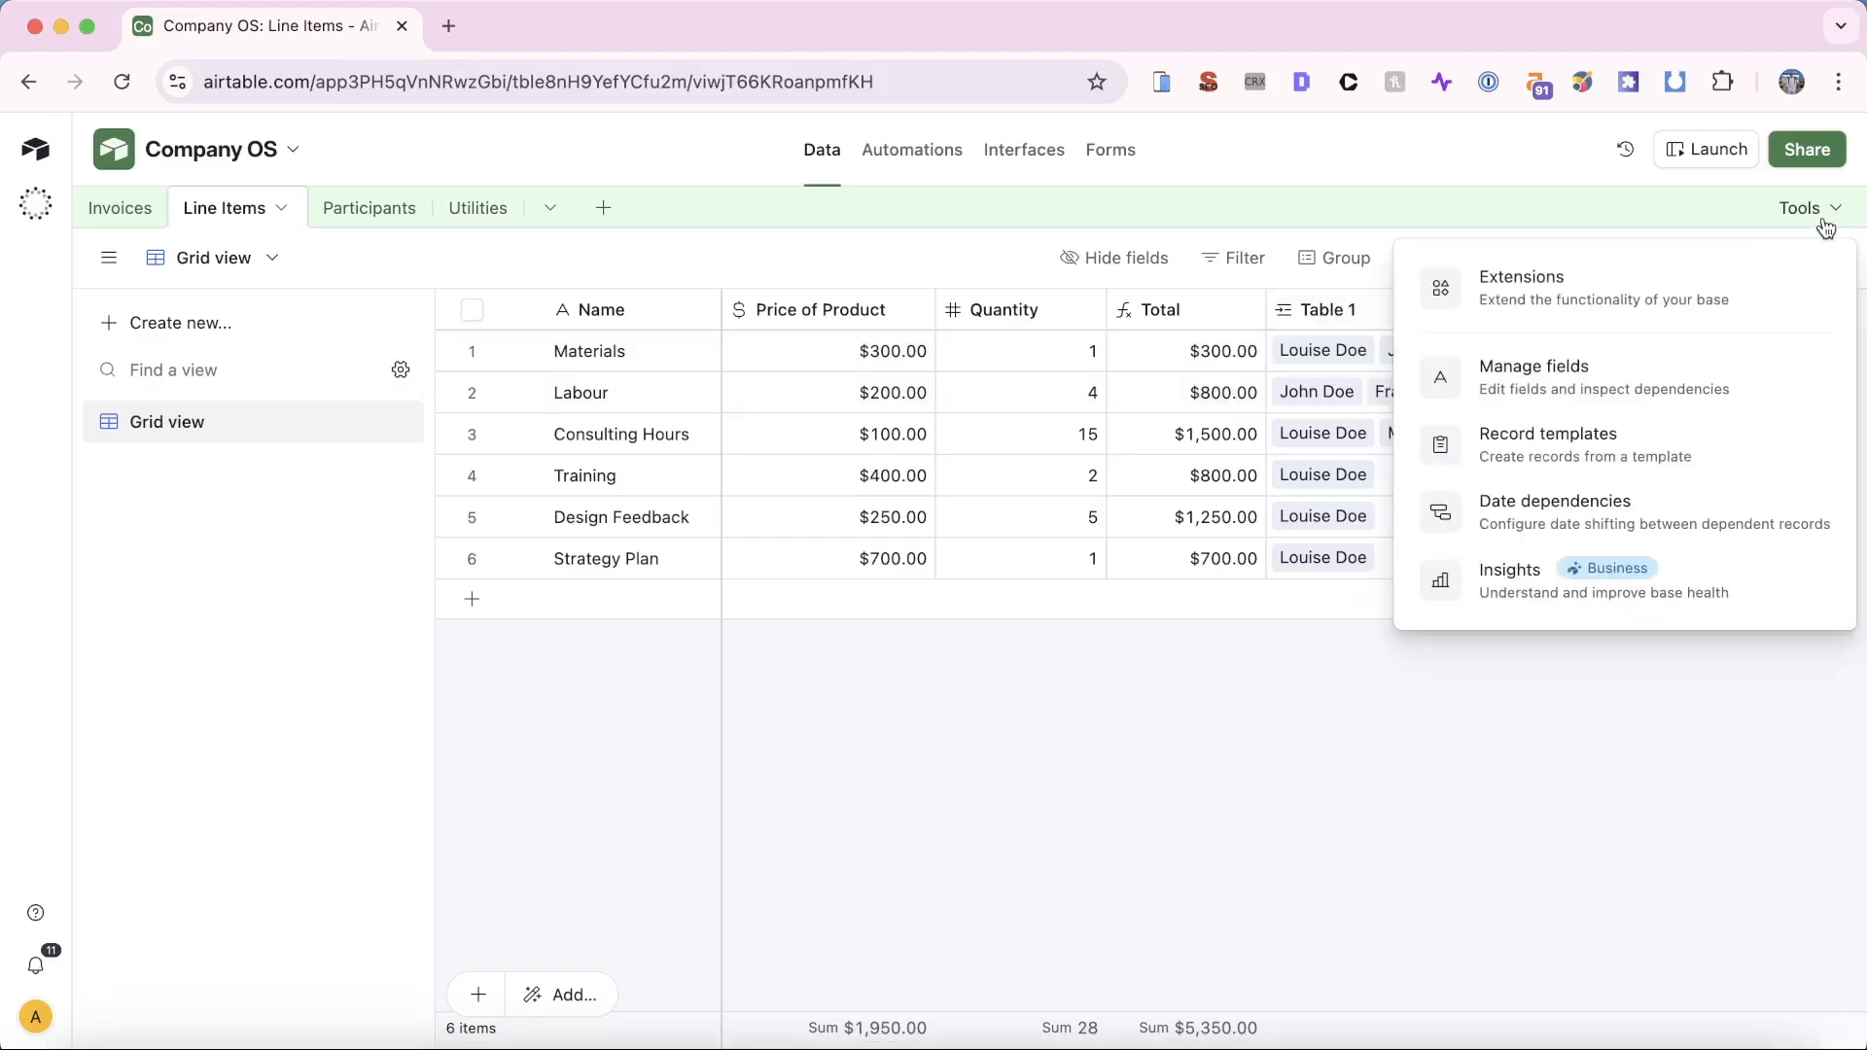
click(1698, 296)
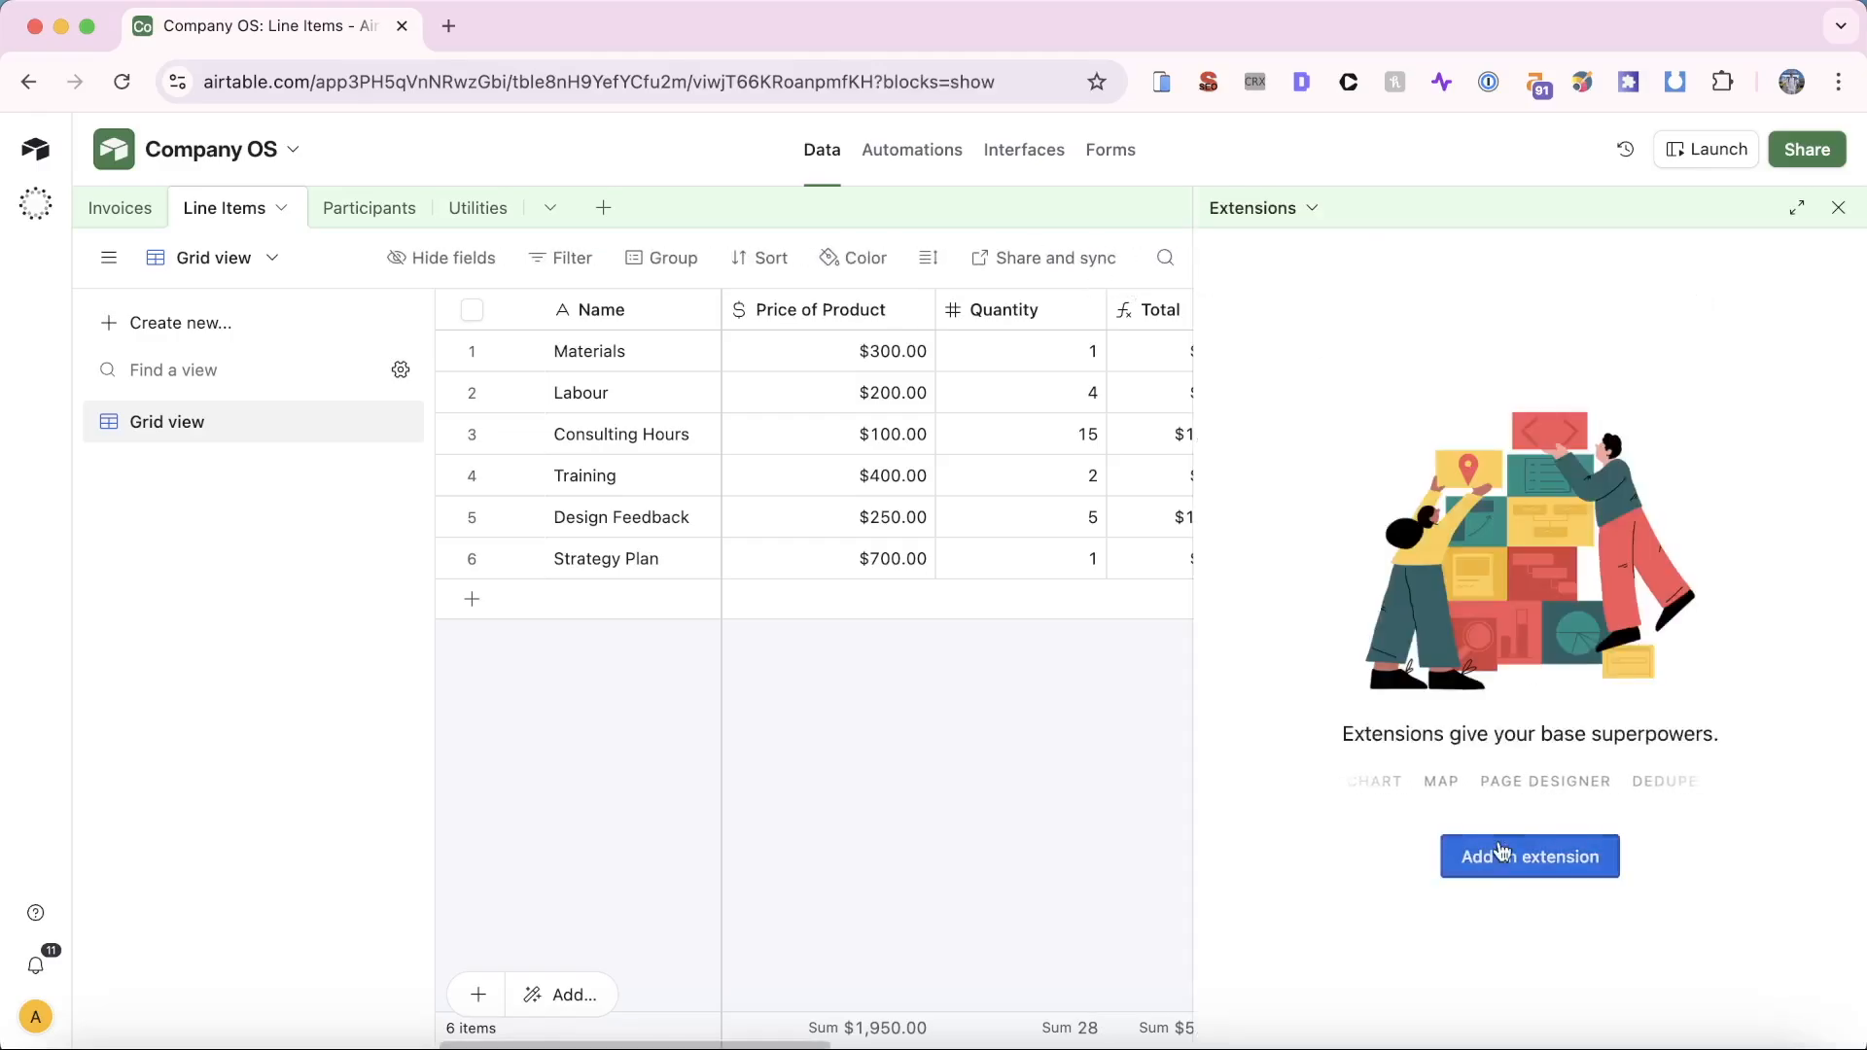
click(1501, 854)
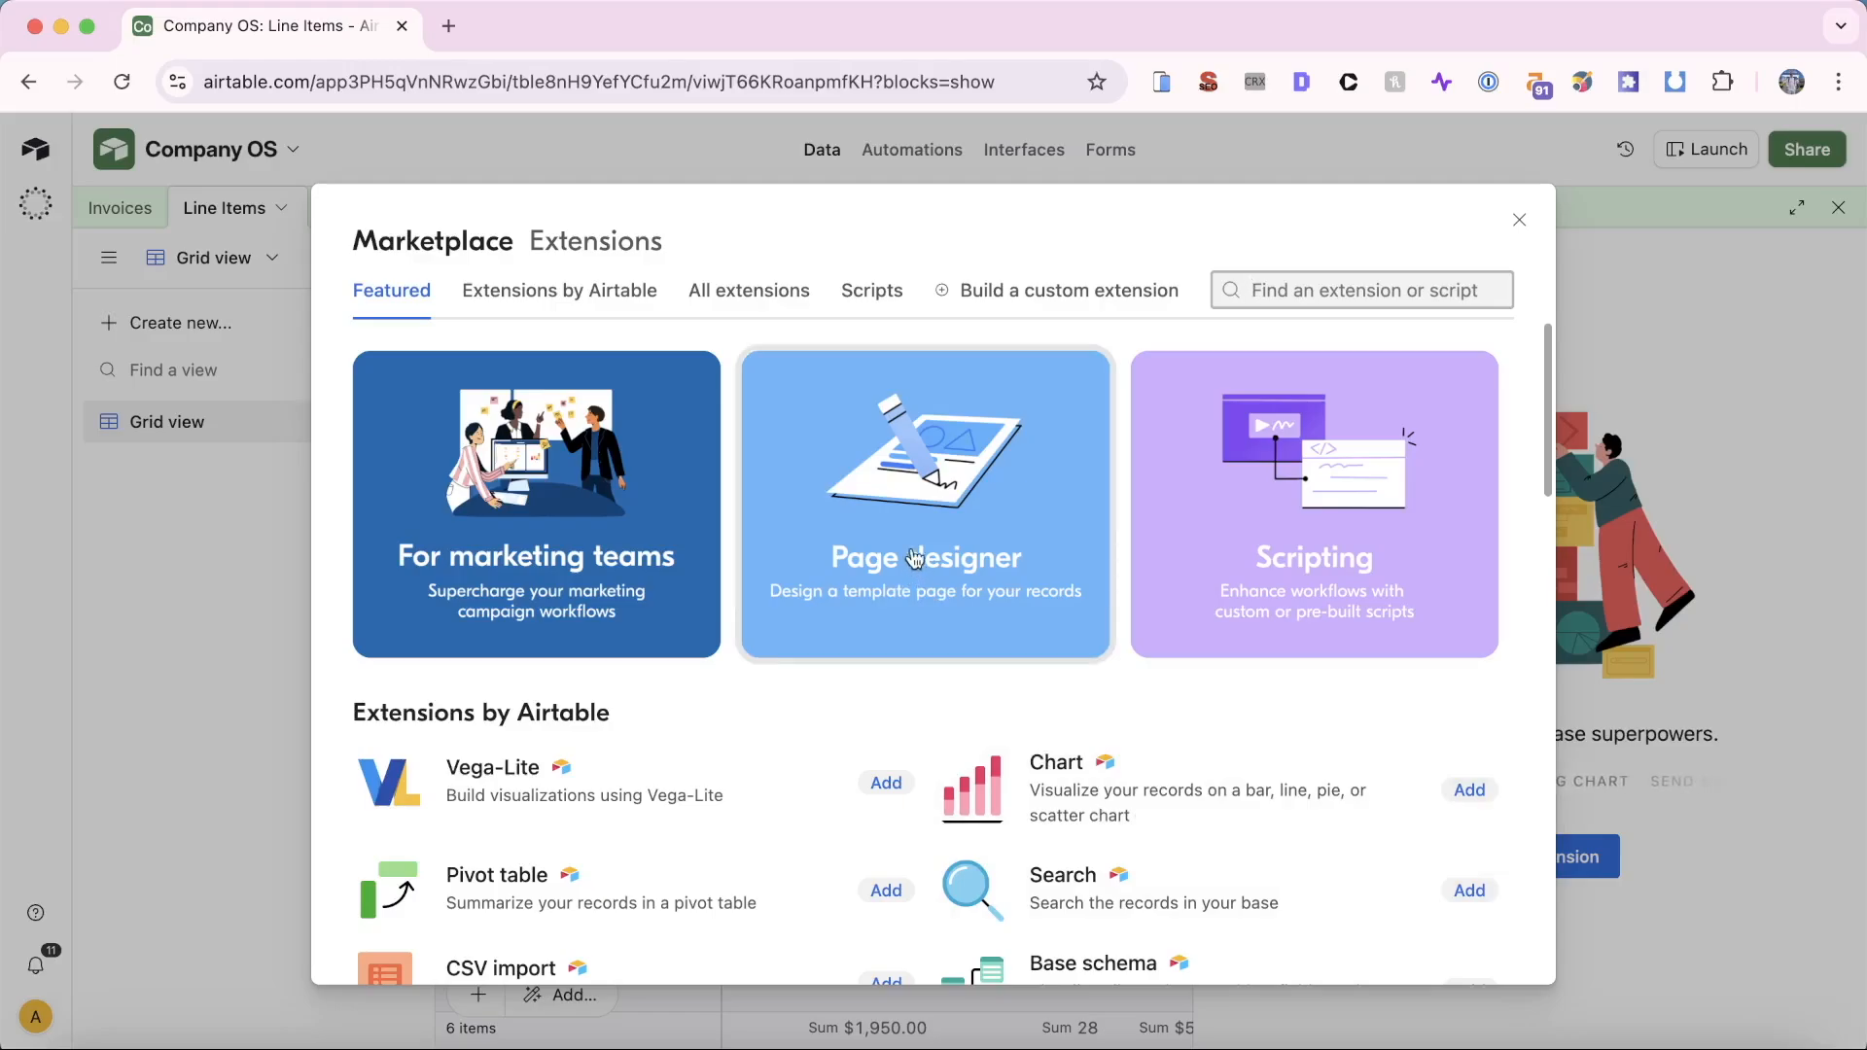
click(607, 299)
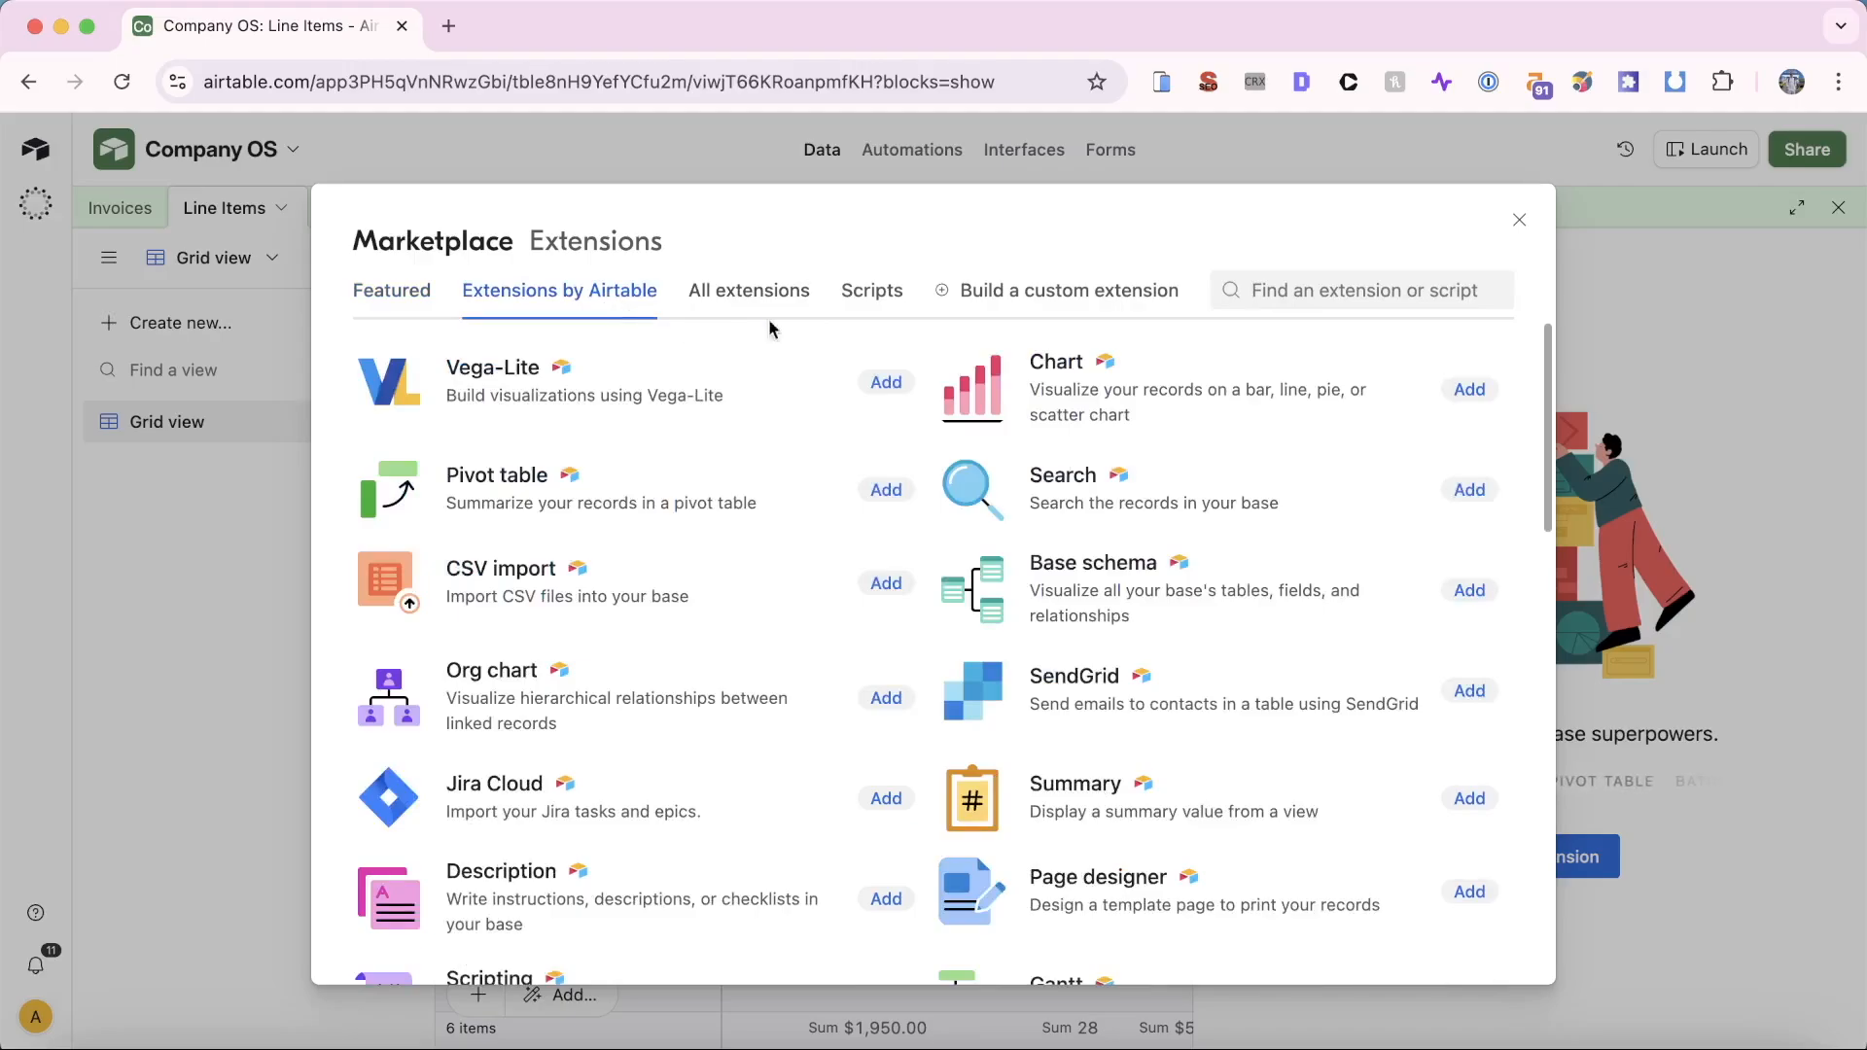
click(1469, 891)
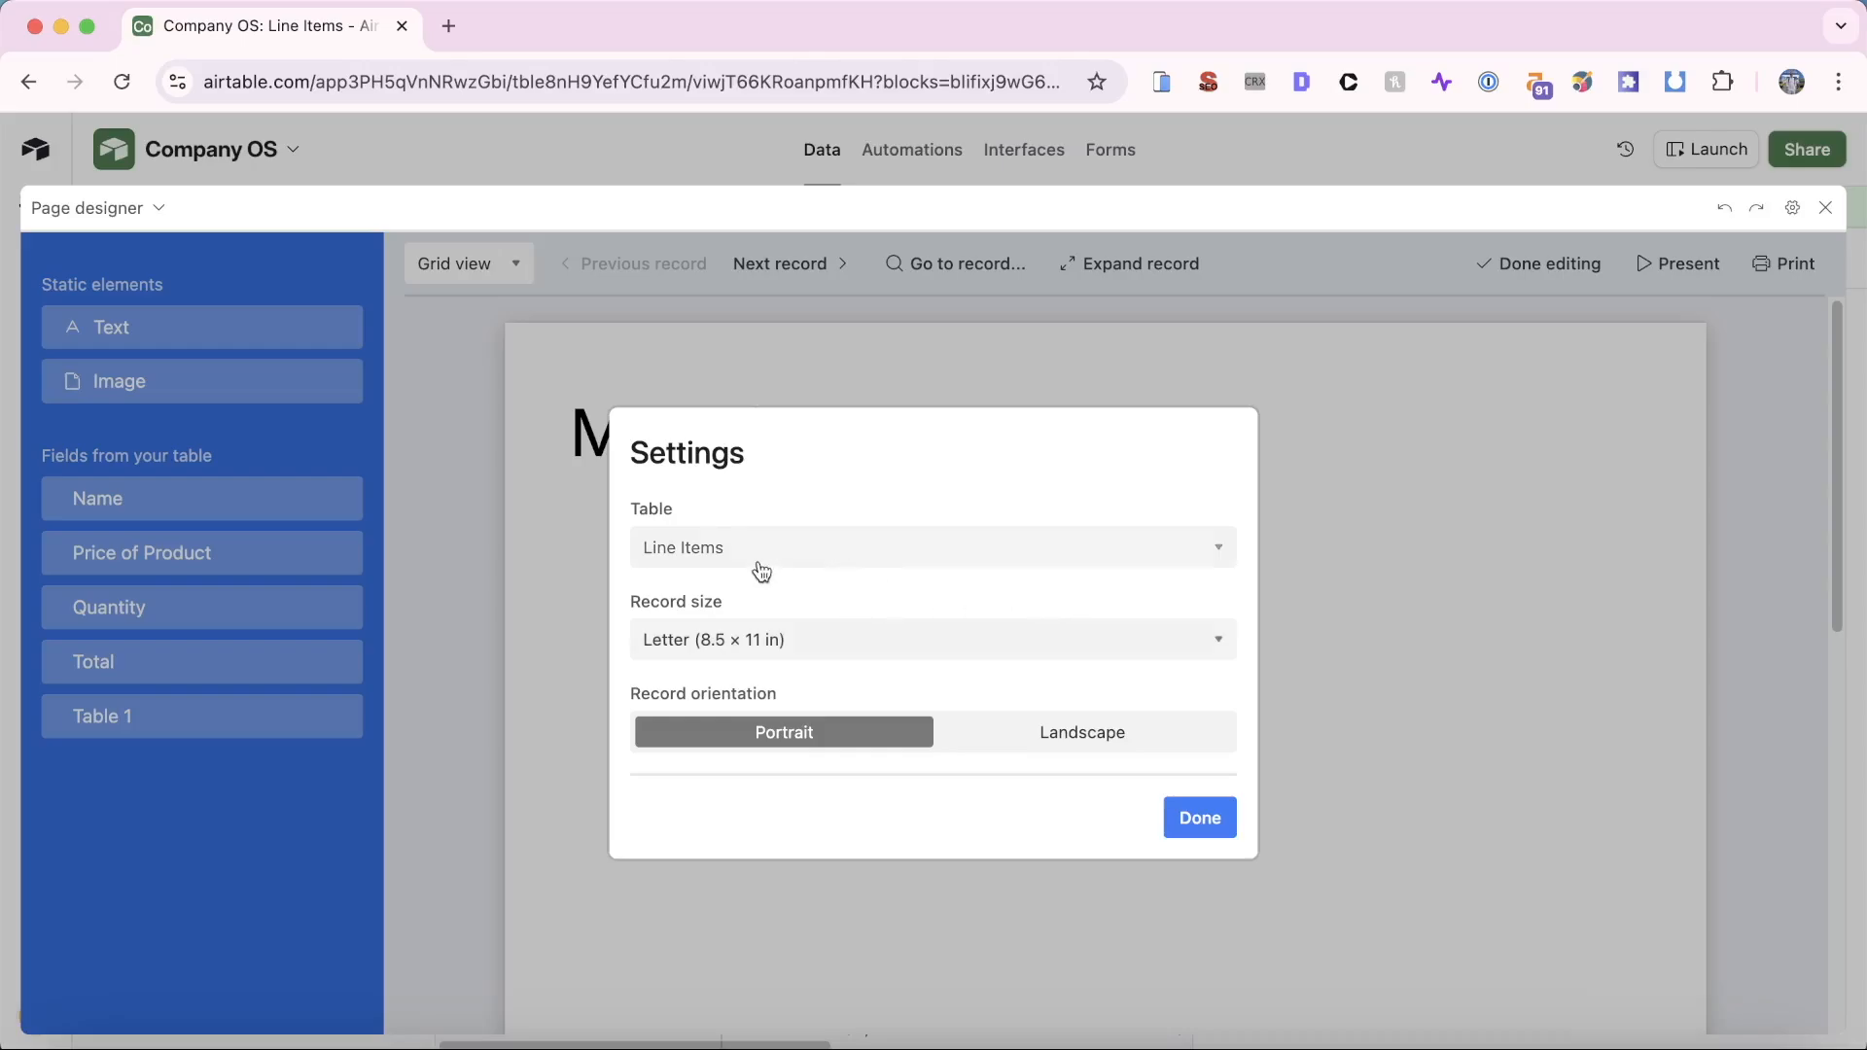
Step: Configure the page designer to use the Invoices table with Letter (8.5 × 11 in) record size
click(855, 564)
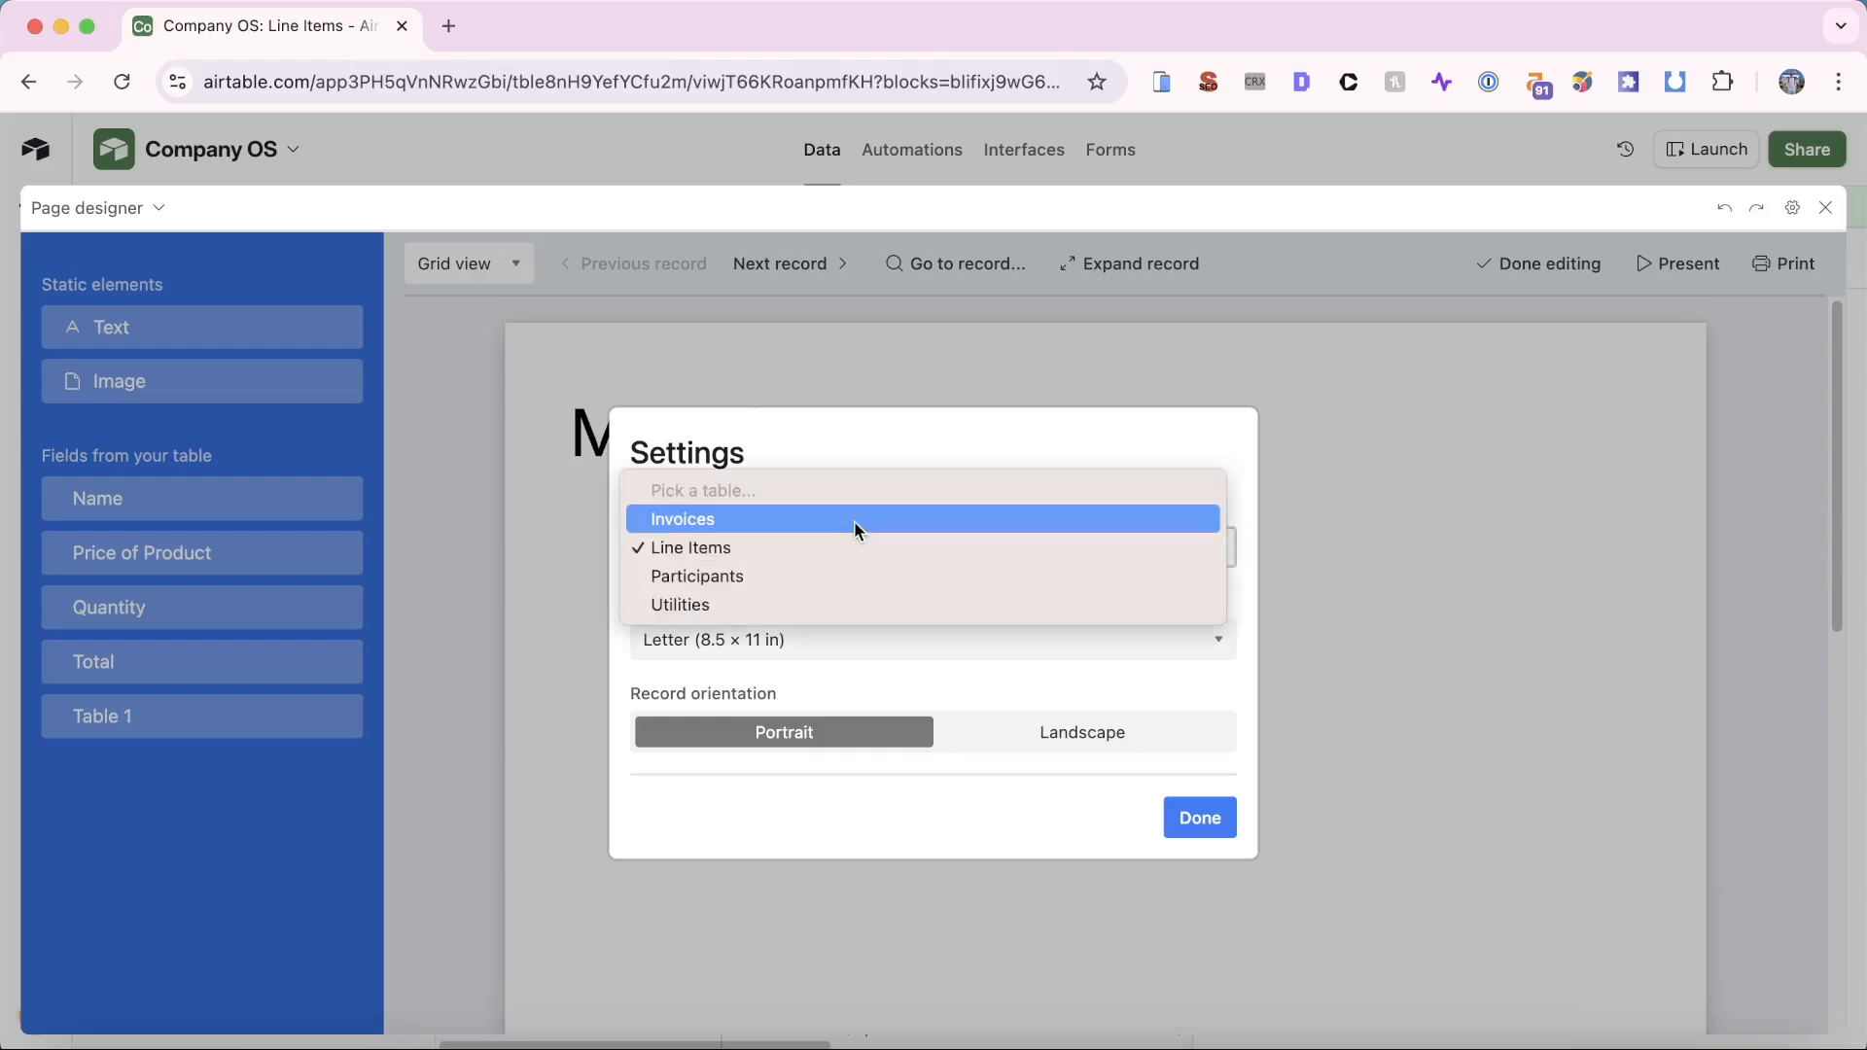
click(854, 521)
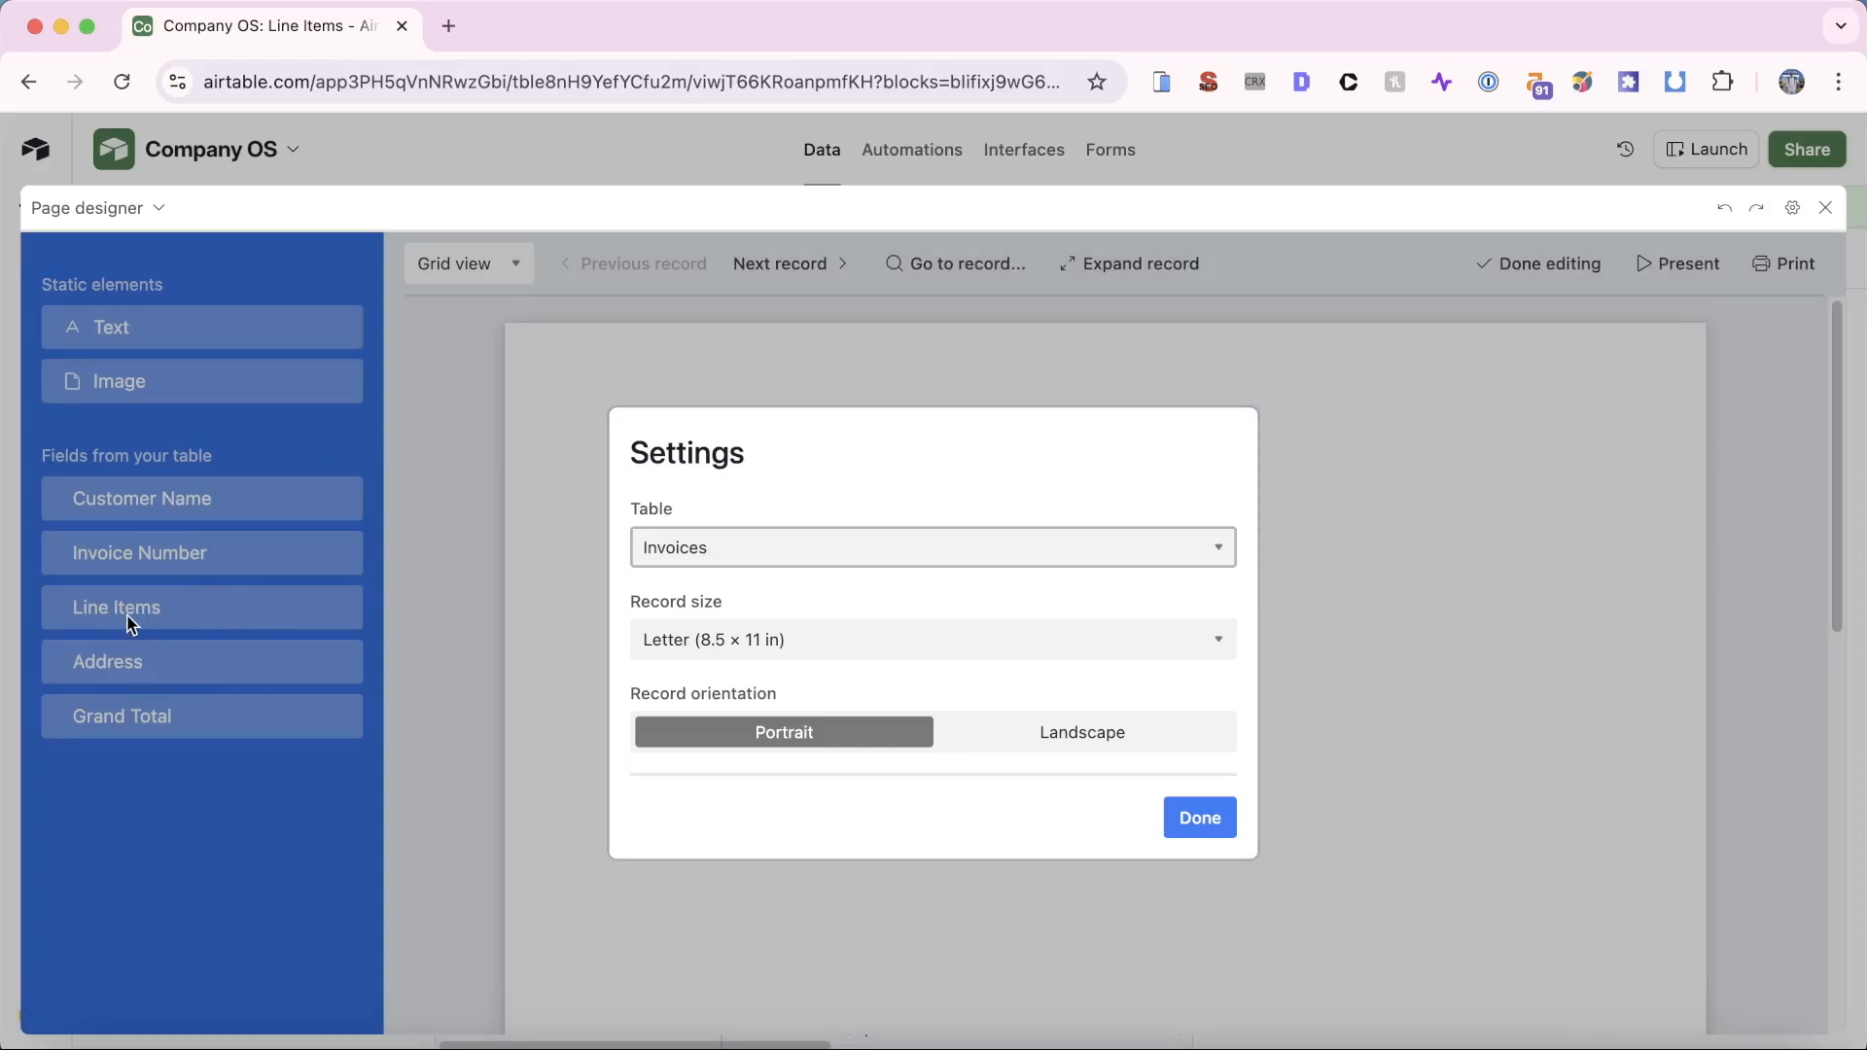
click(917, 642)
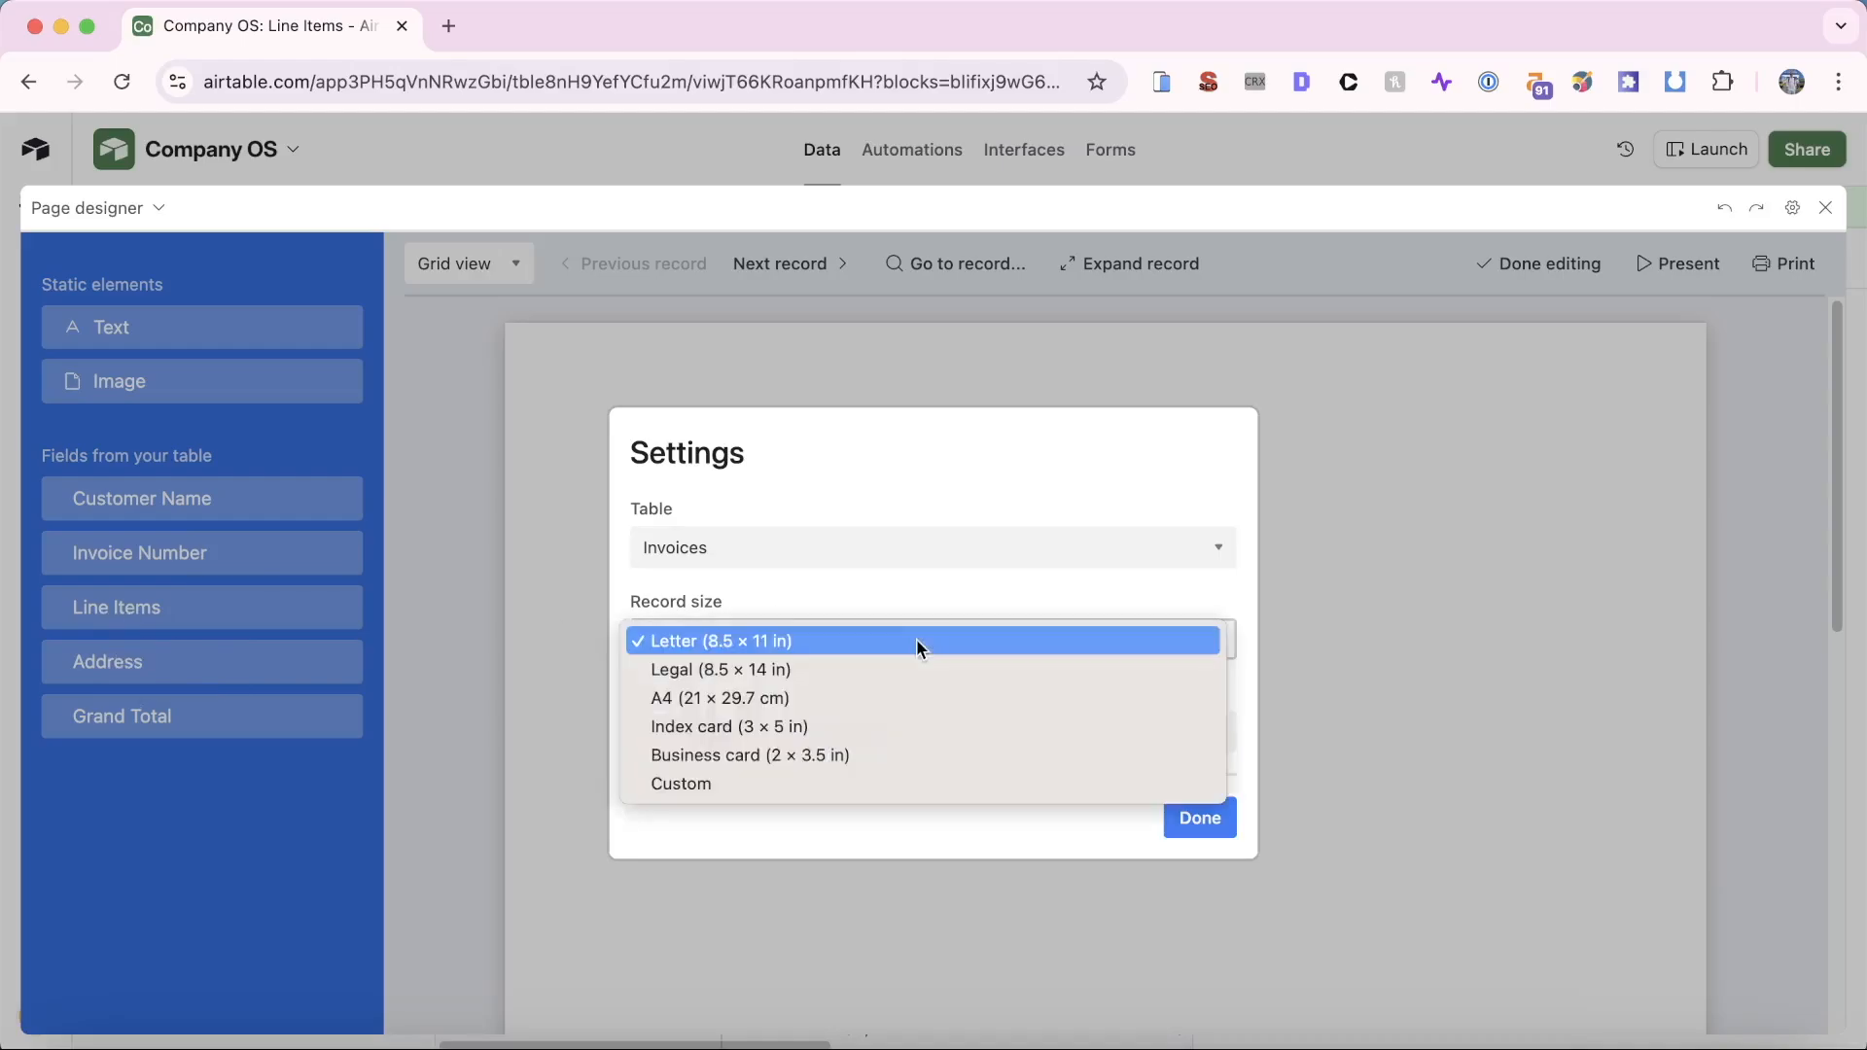
click(916, 639)
click(901, 644)
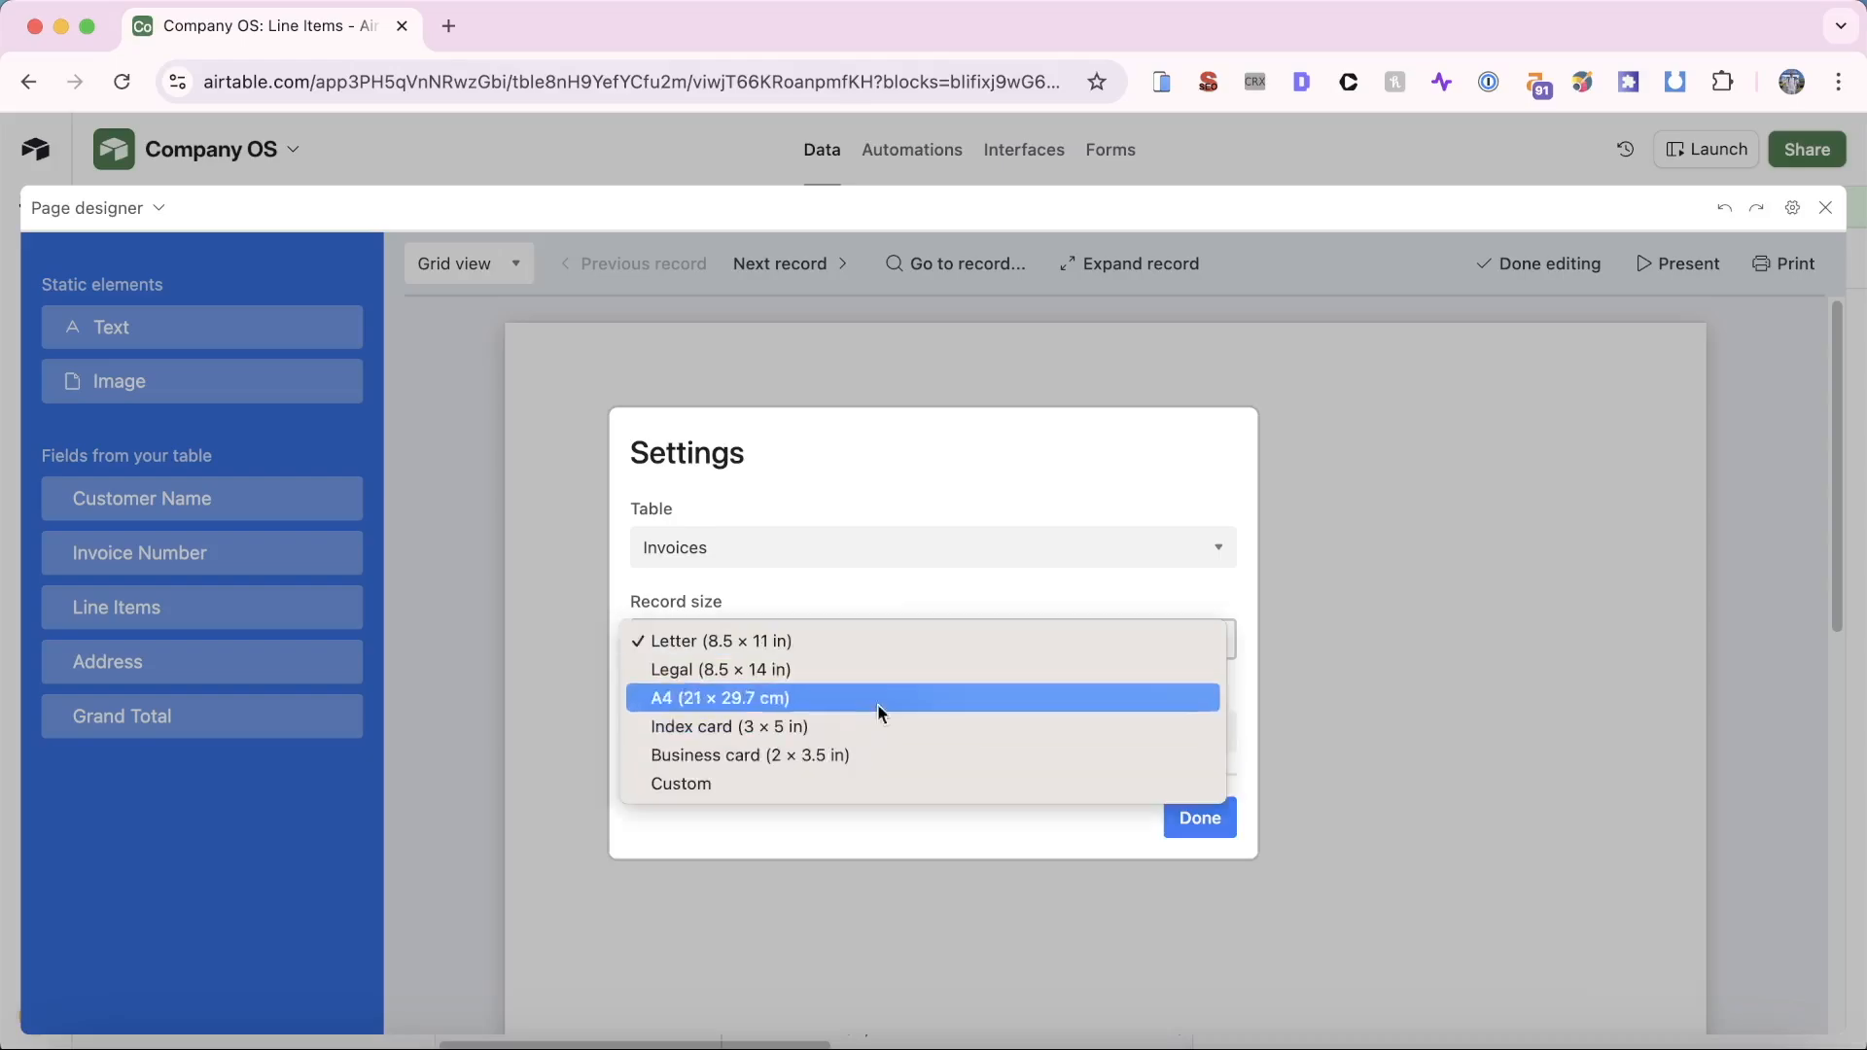
click(871, 619)
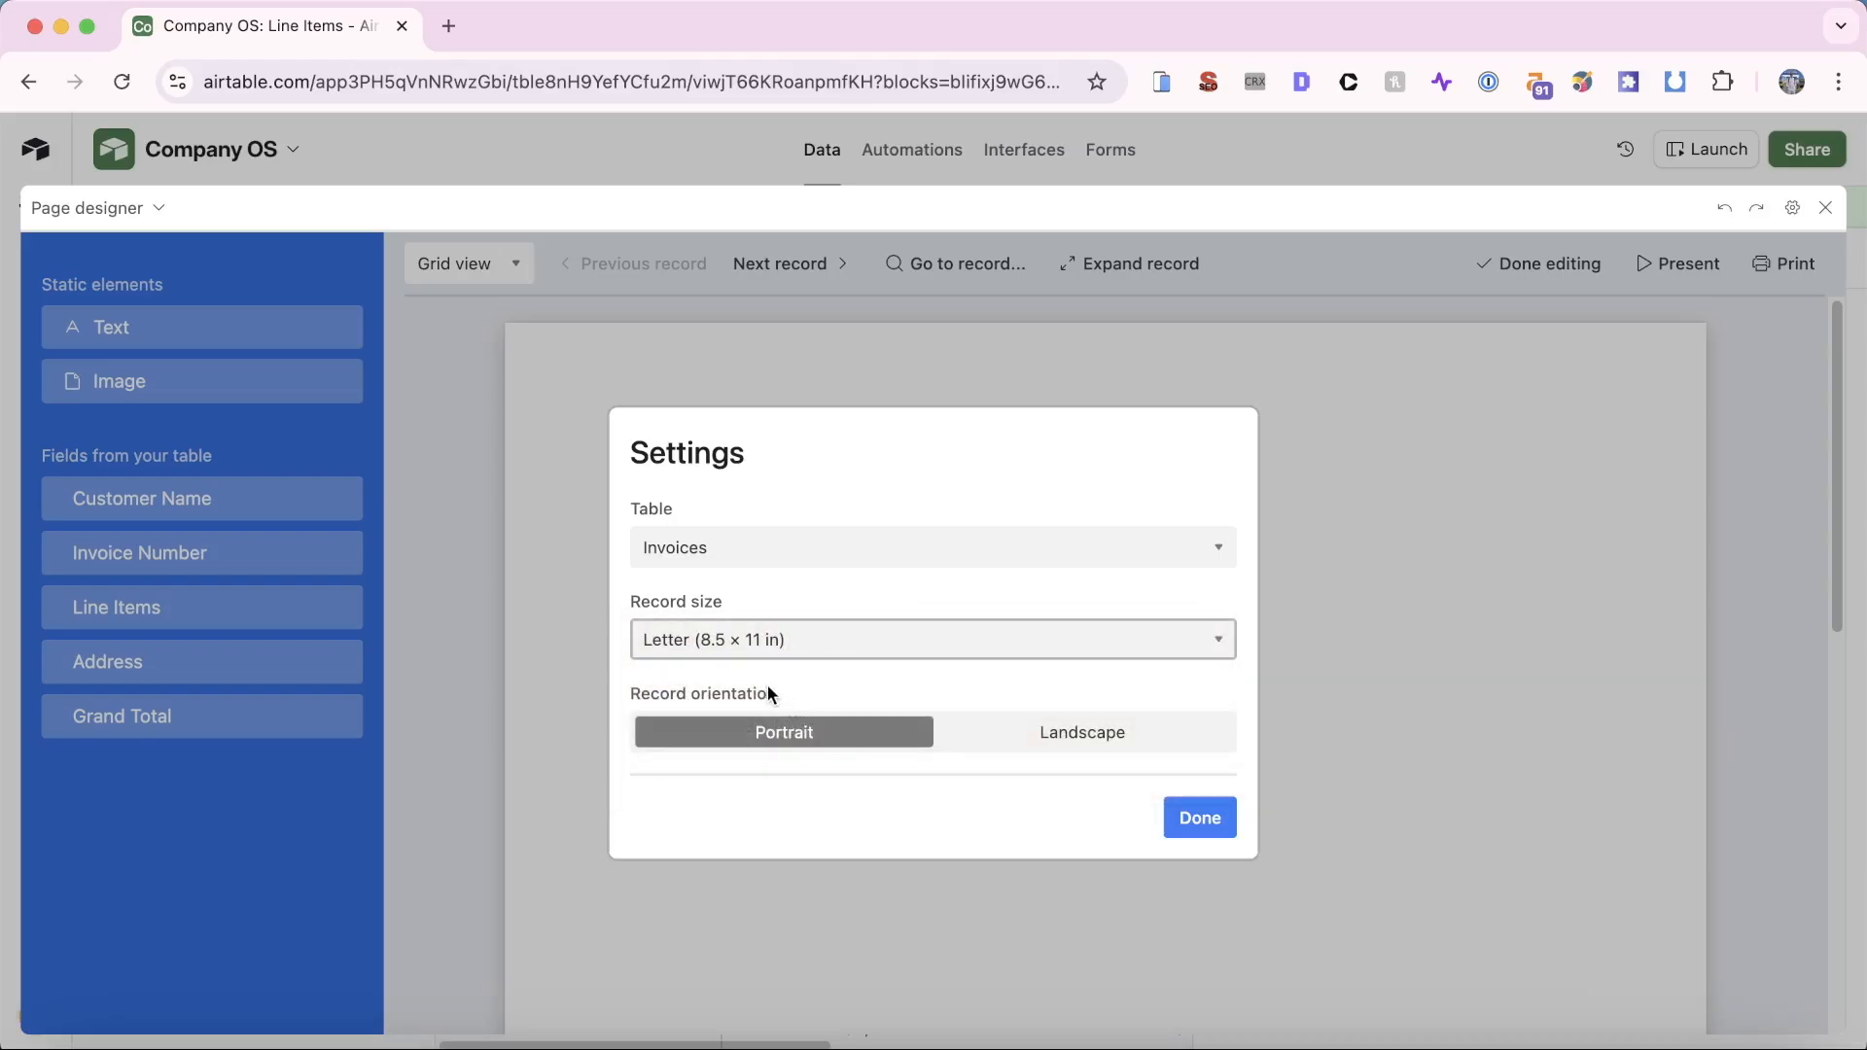
click(1191, 822)
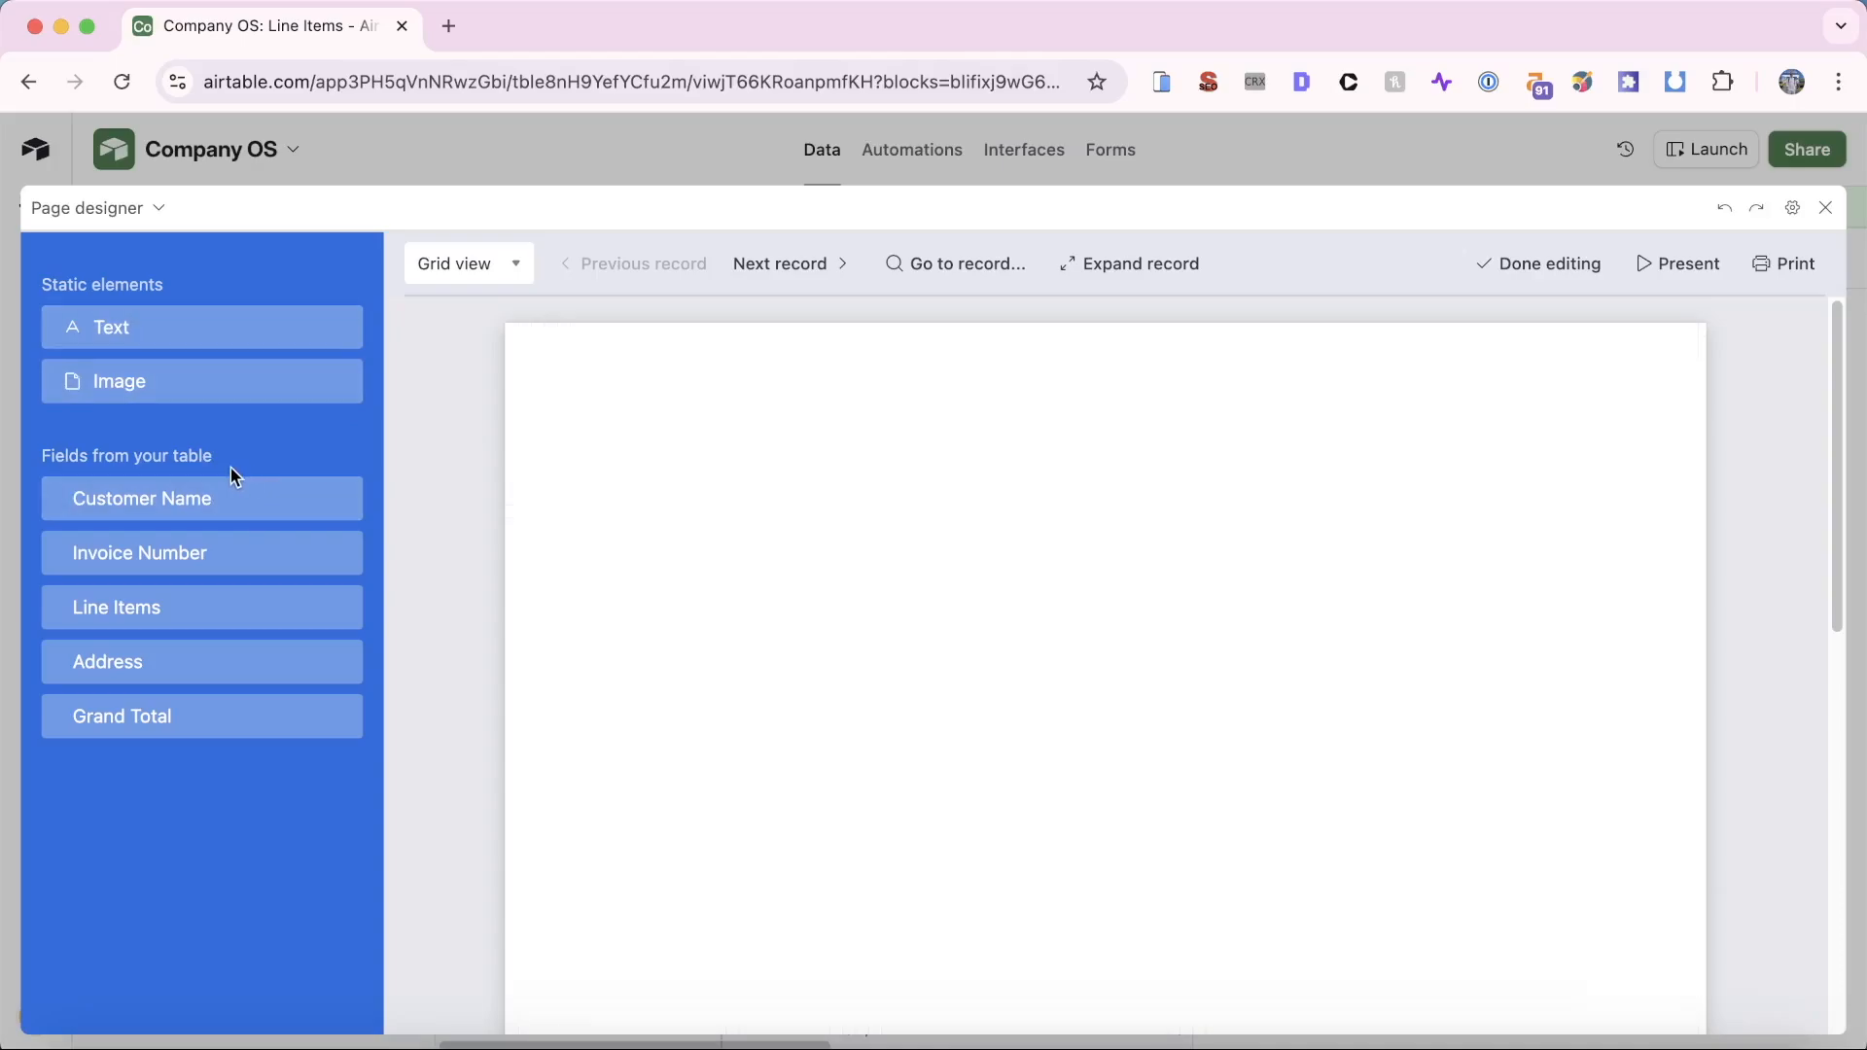
Step: Add a static text element near the page's upper-left corner with the content "Invoice"
drag(181, 323, 764, 449)
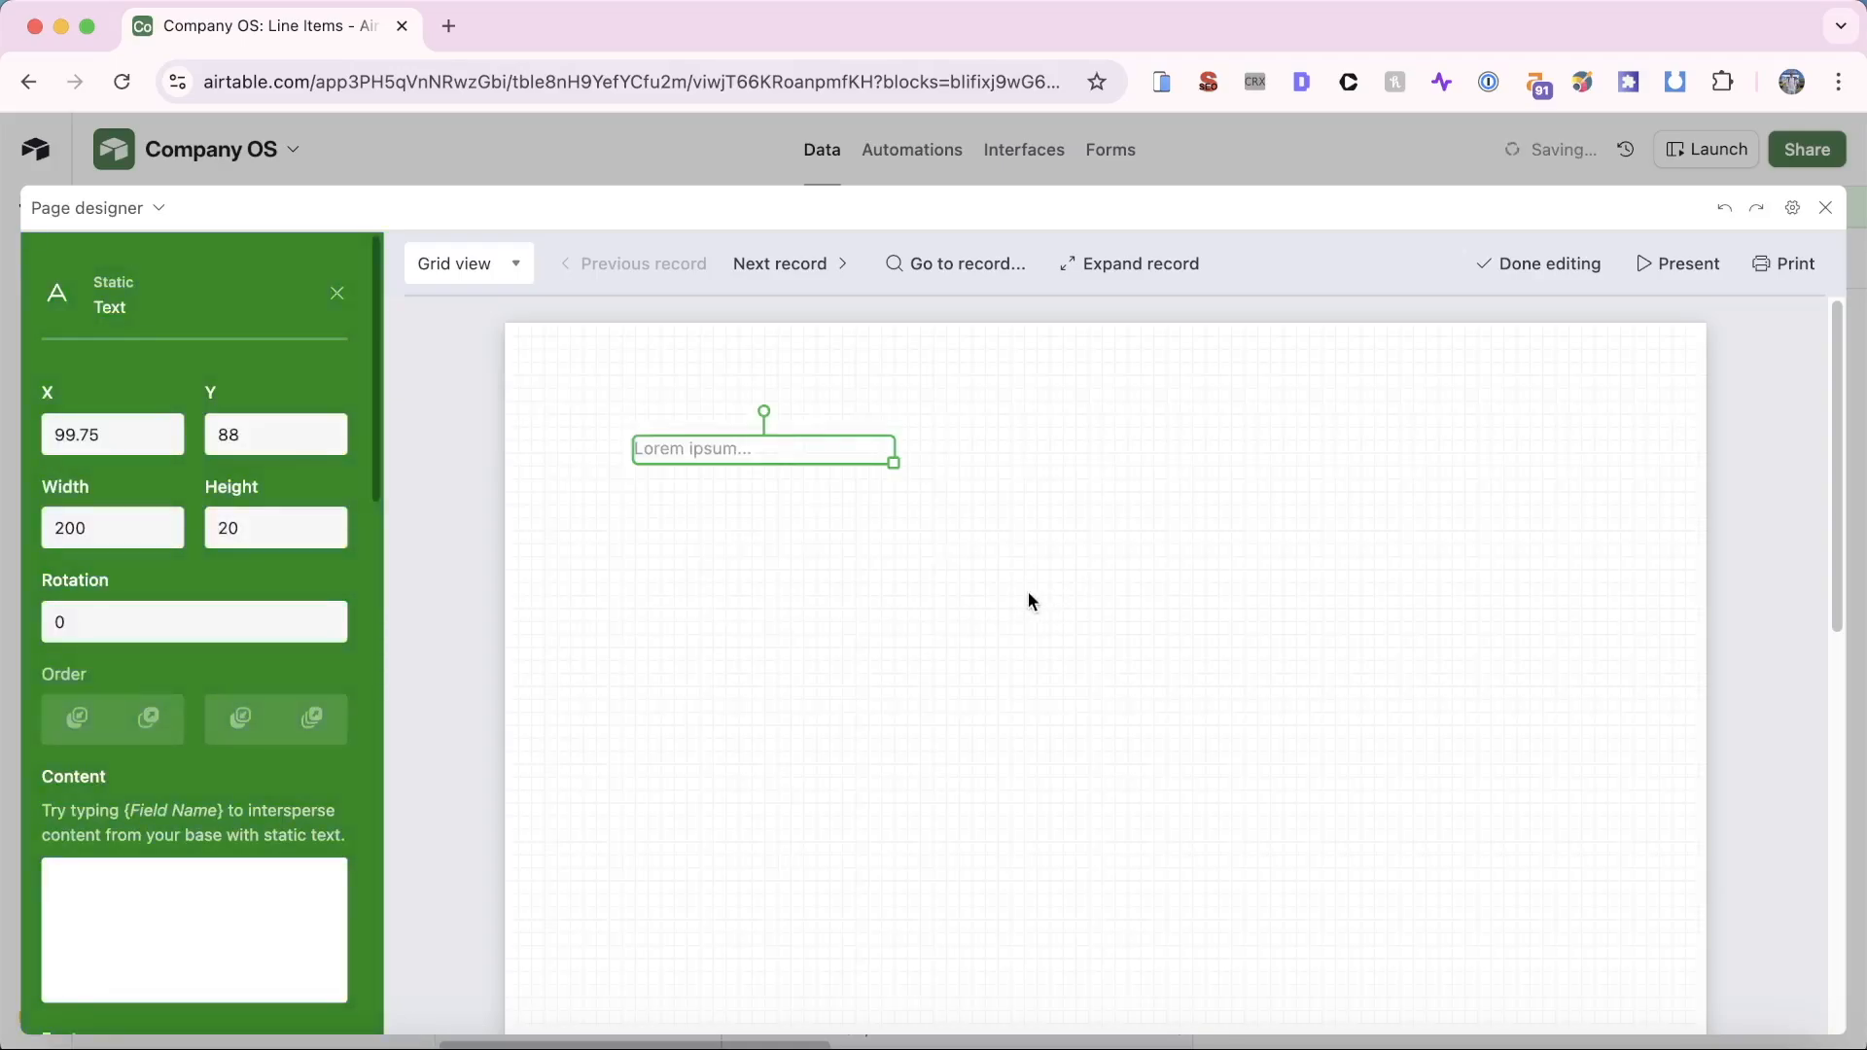
click(163, 903)
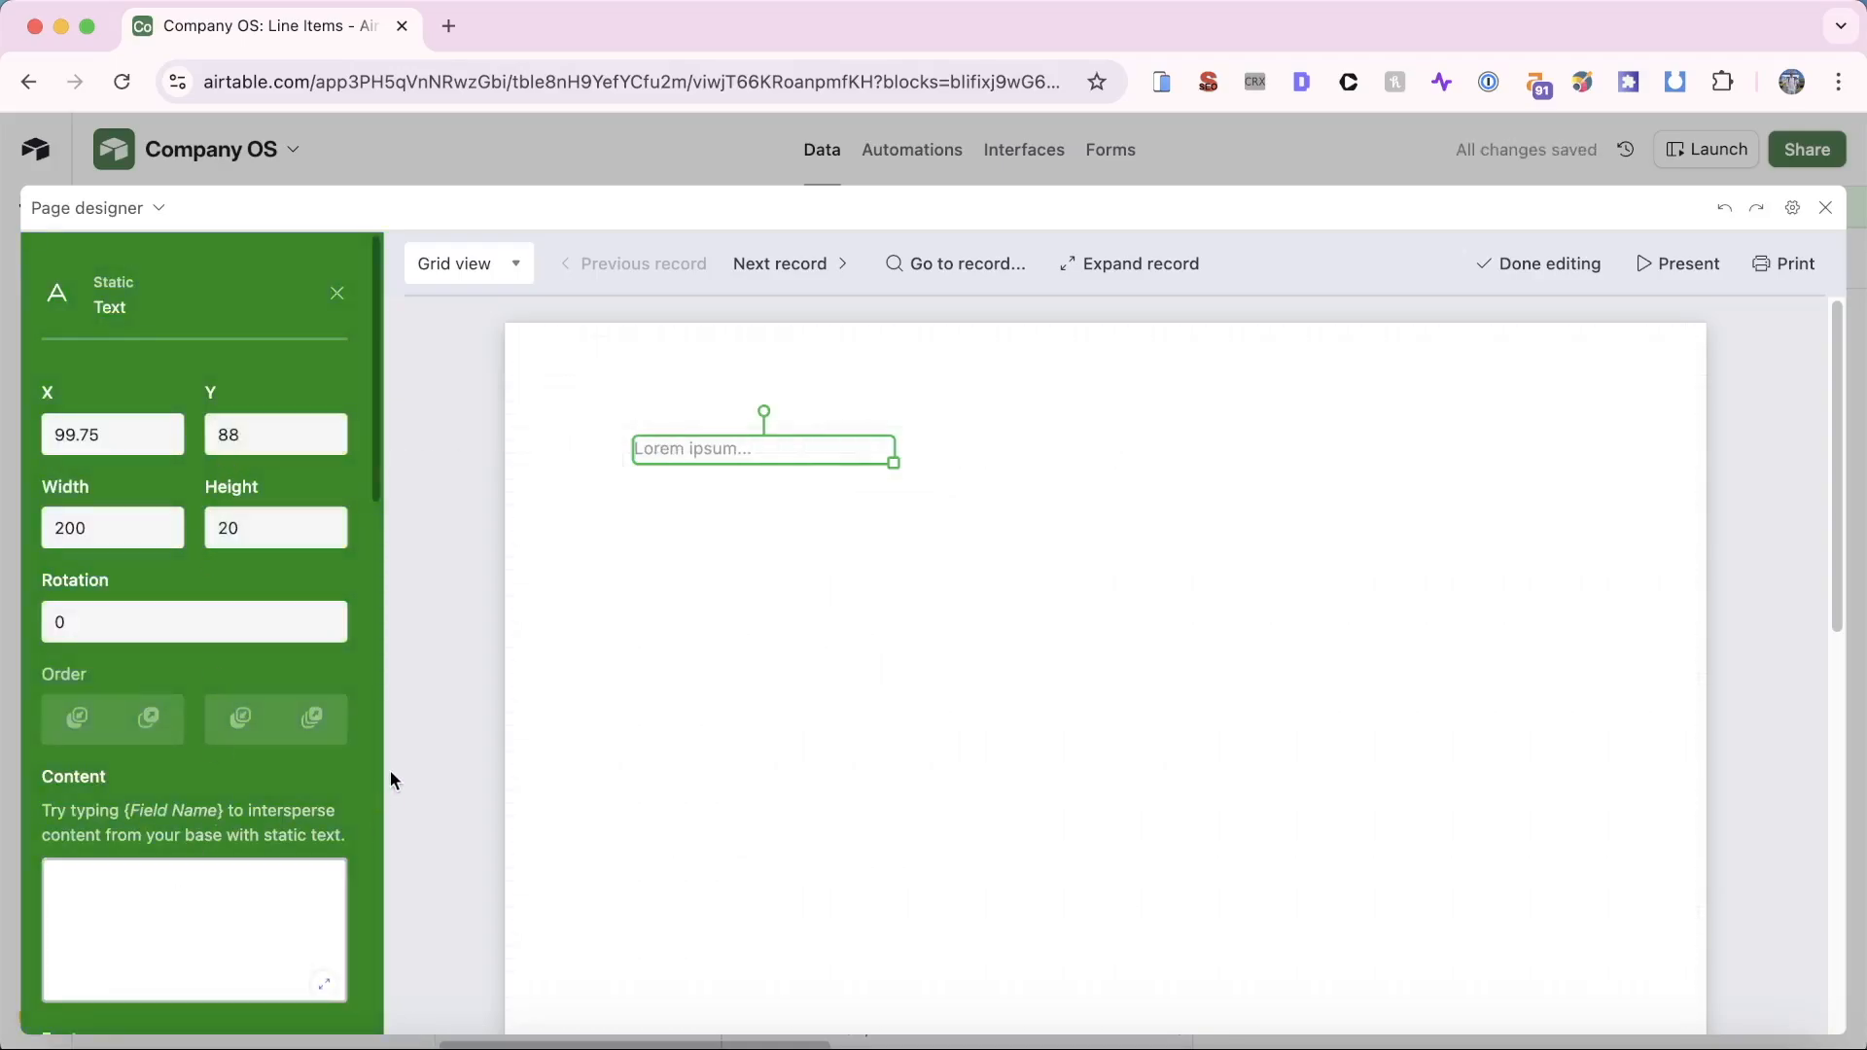
text(Invoice)
Step: Set the weight of the Invoice text to 600
scroll(194, 768, down, 8)
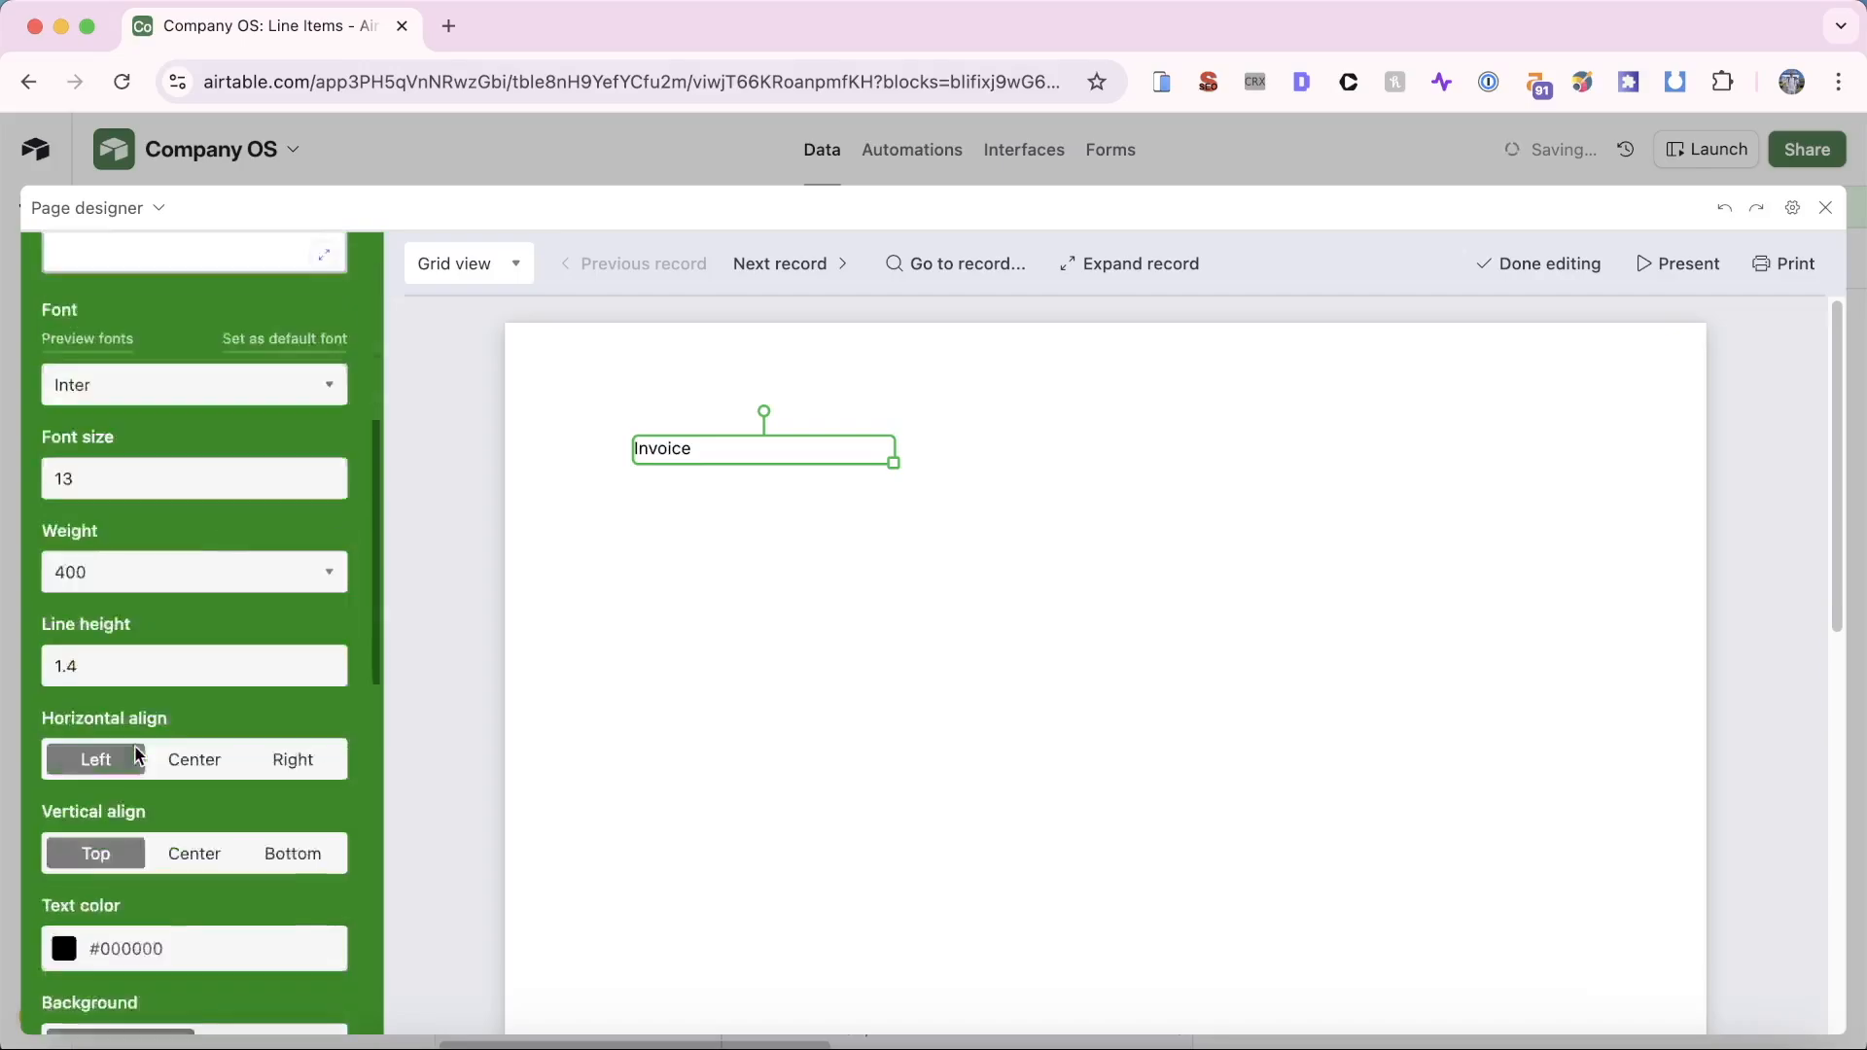
scroll(138, 754, down, 3)
click(138, 309)
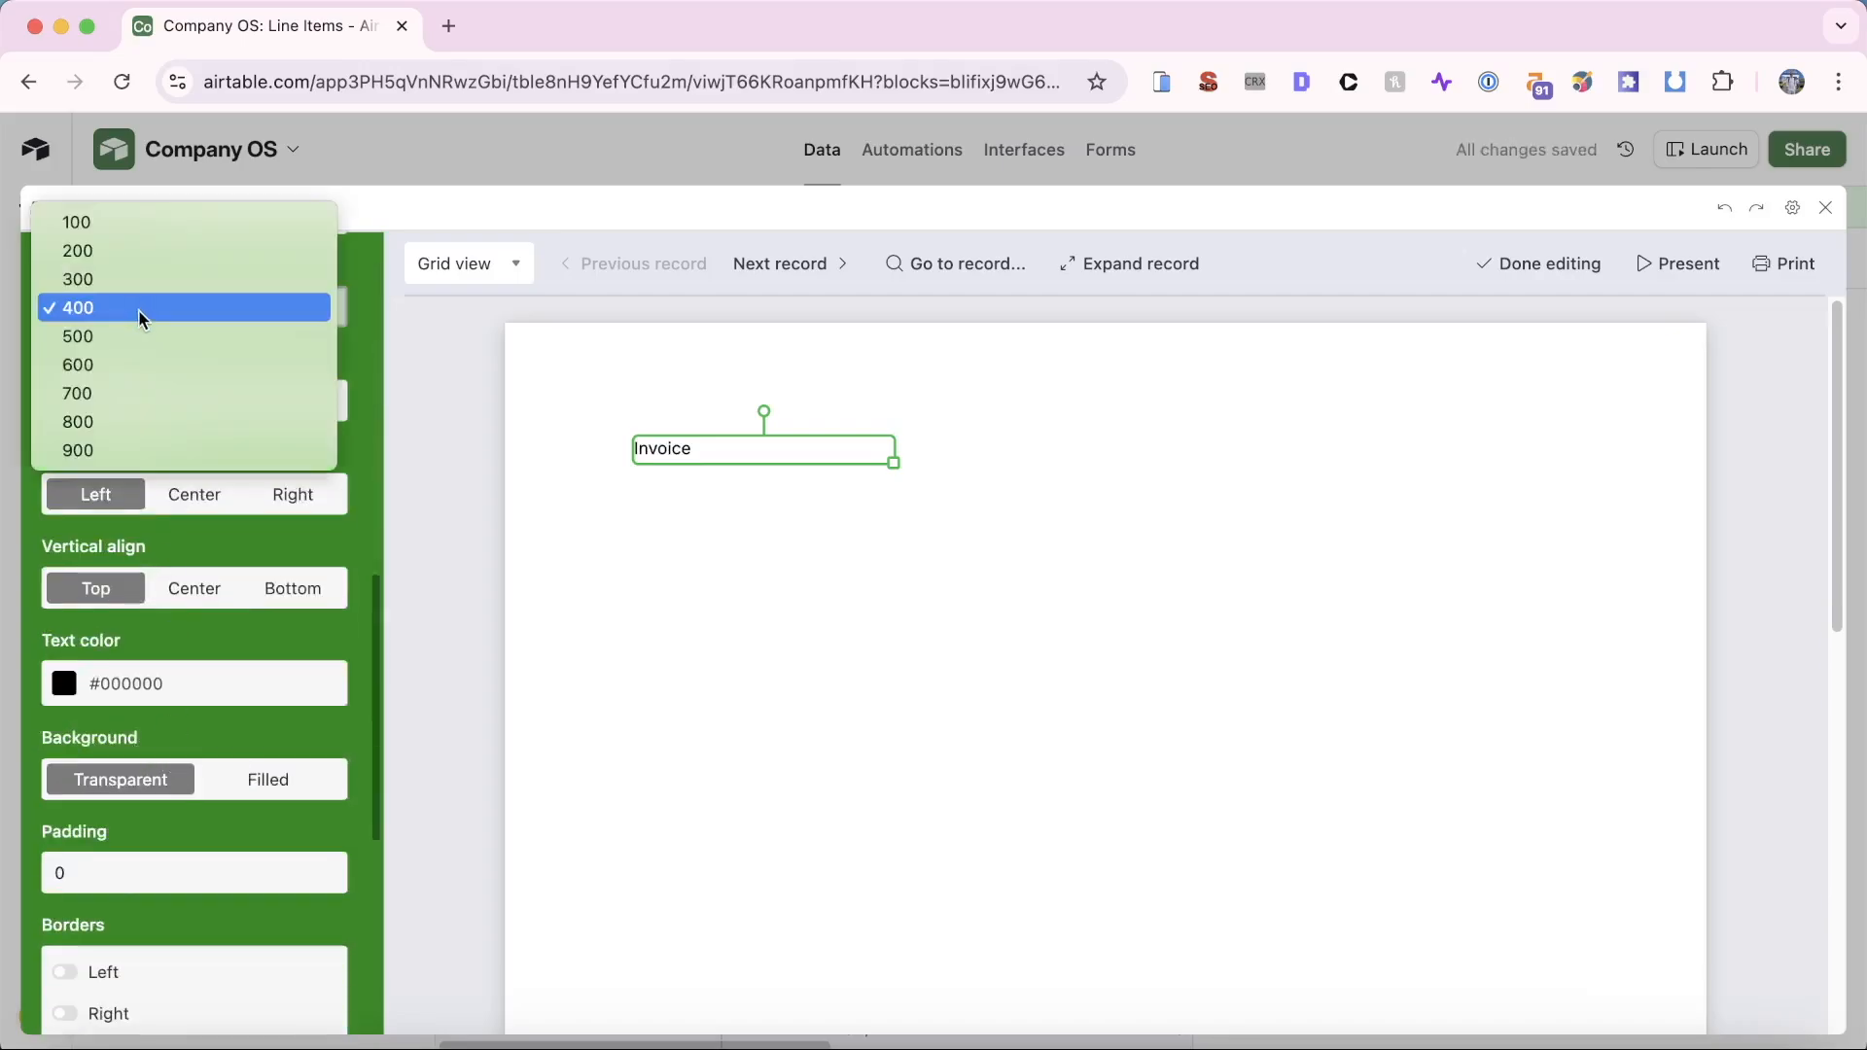
click(142, 365)
scroll(155, 721, up, 2)
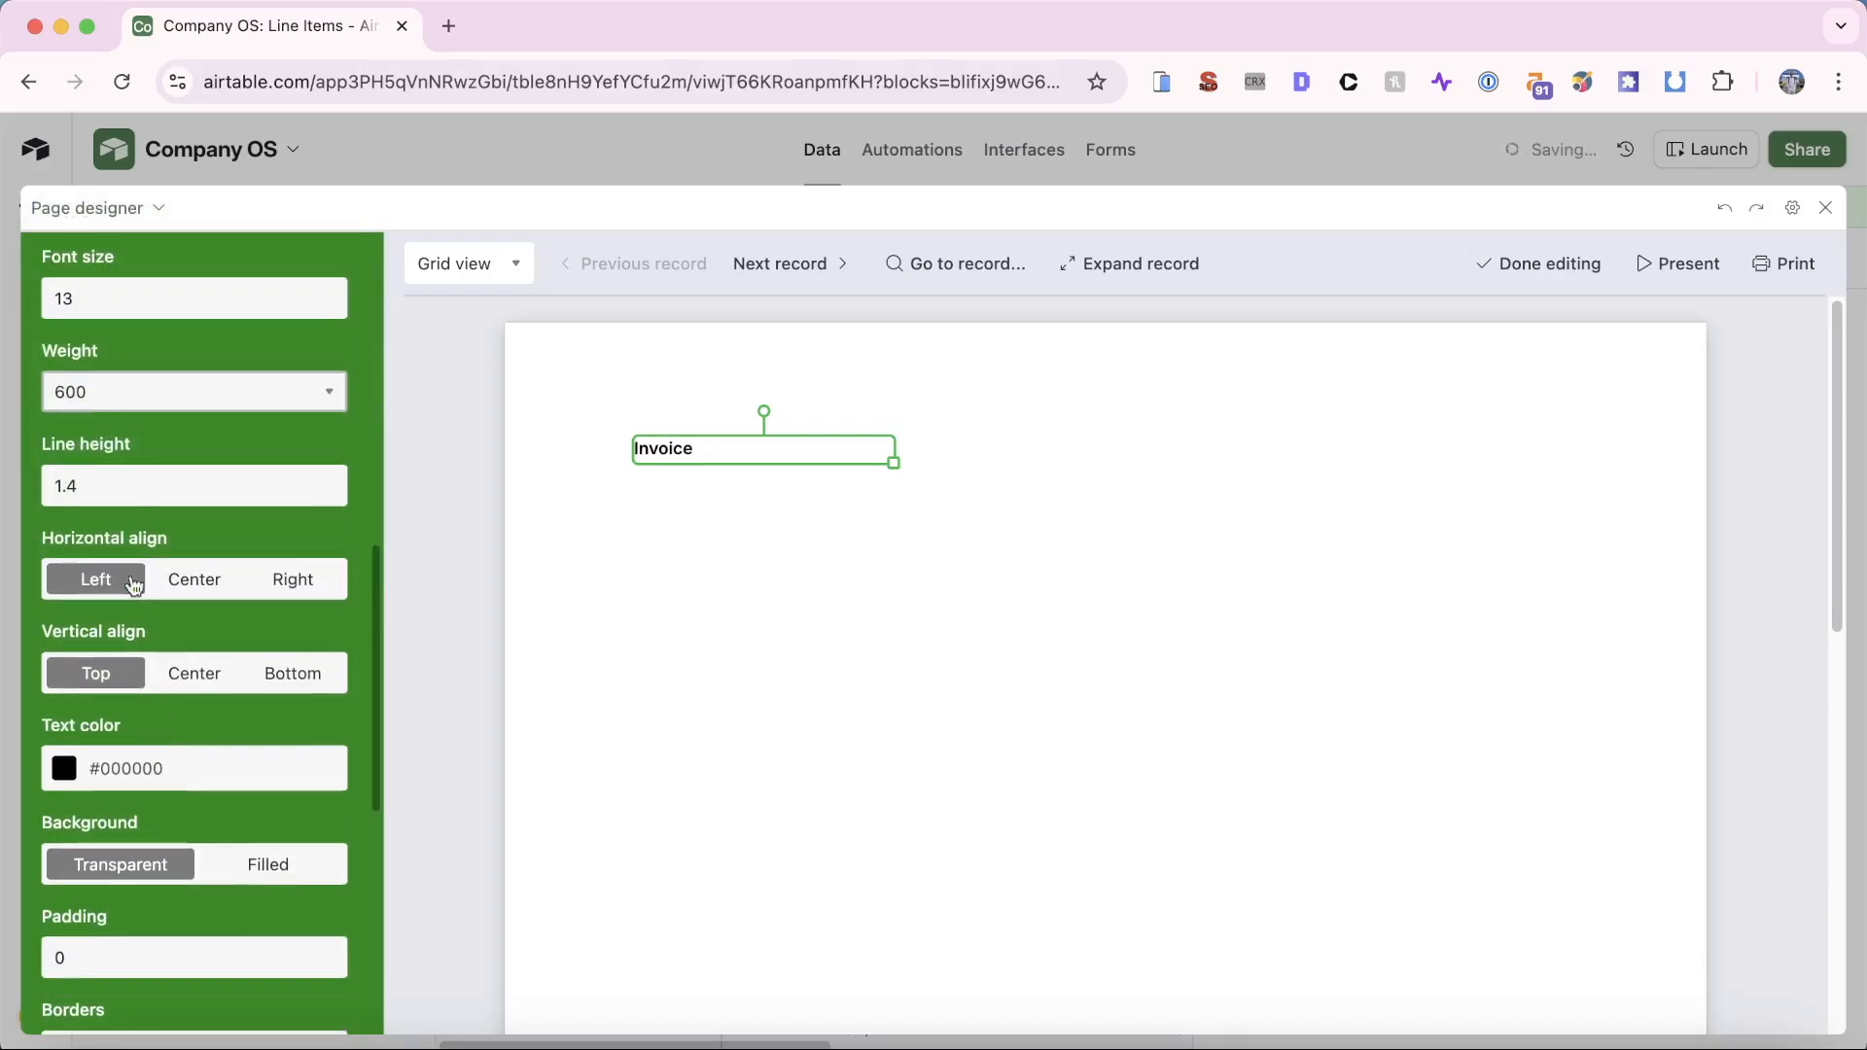
Step: Set the font size of the Invoice text to 24
click(135, 283)
key(BackSpace)
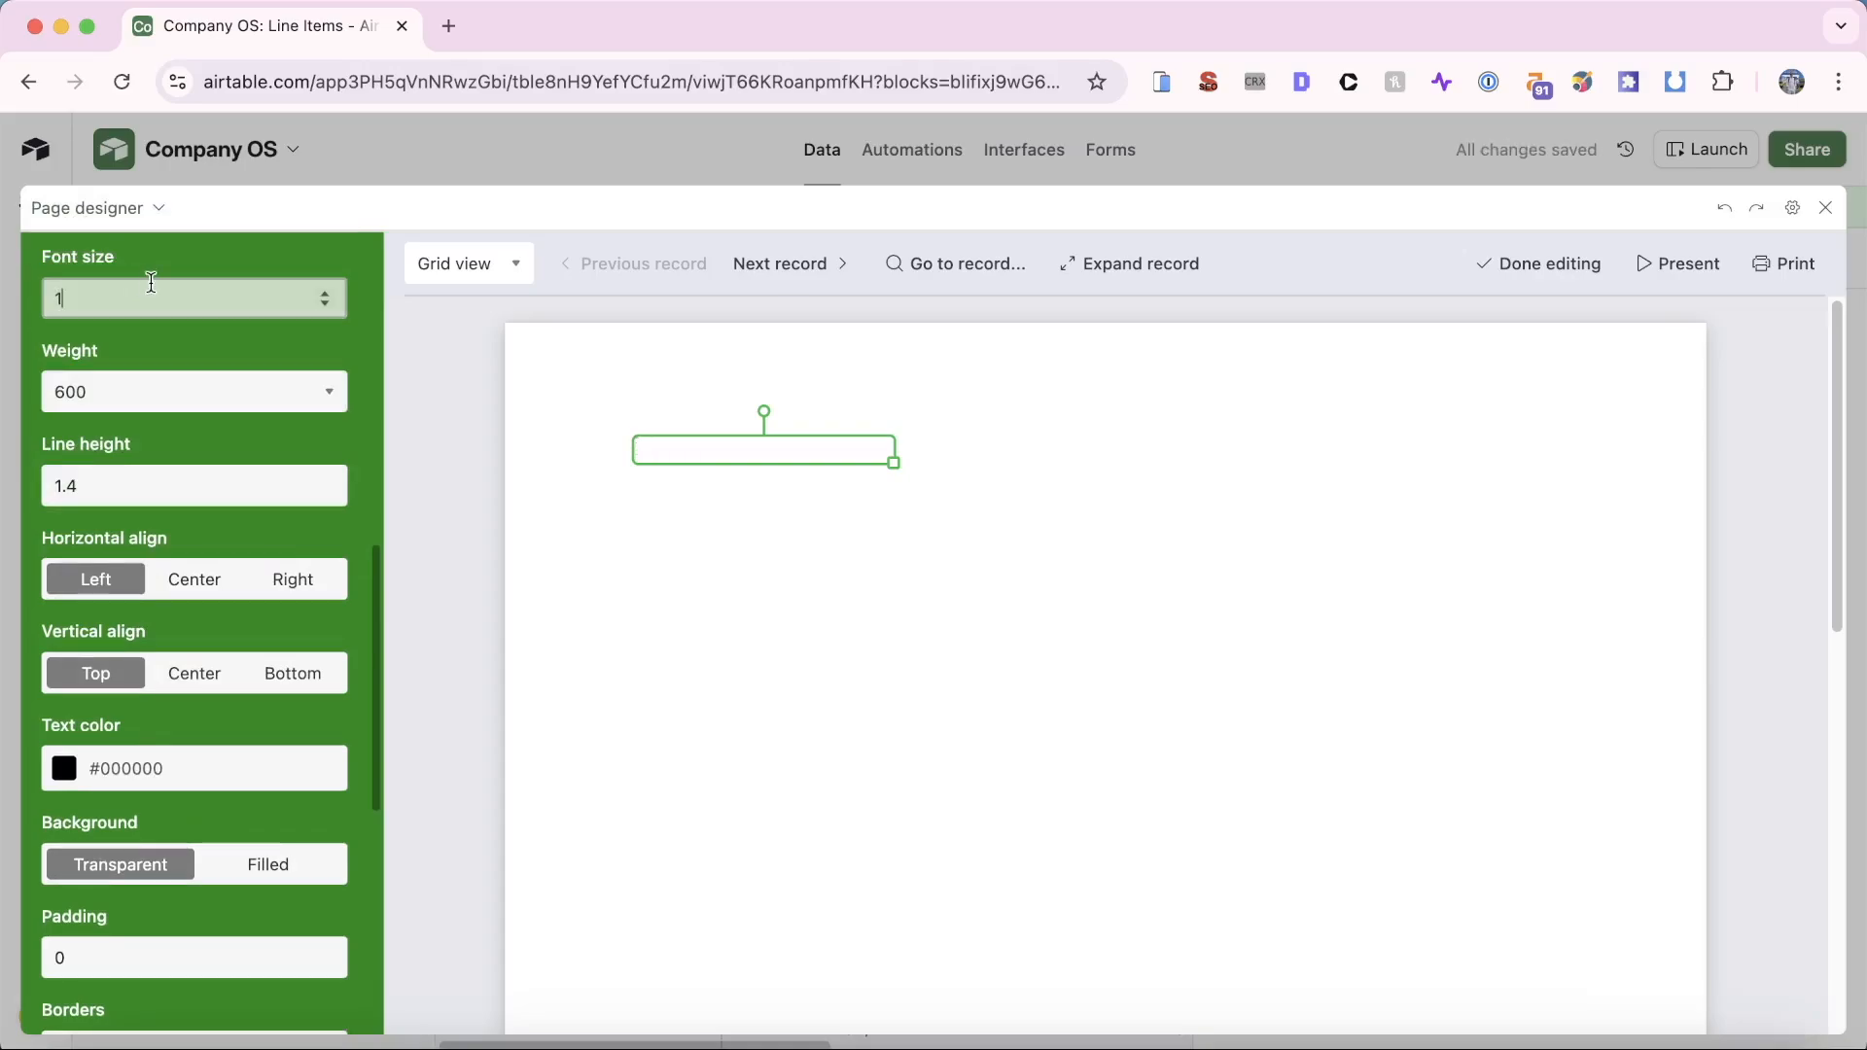
text(2)
key(BackSpace)
key(BackSpace)
text(24)
Step: Move the Invoice text to X 30, Y 30 and set its font size to 36
drag(724, 443, 645, 382)
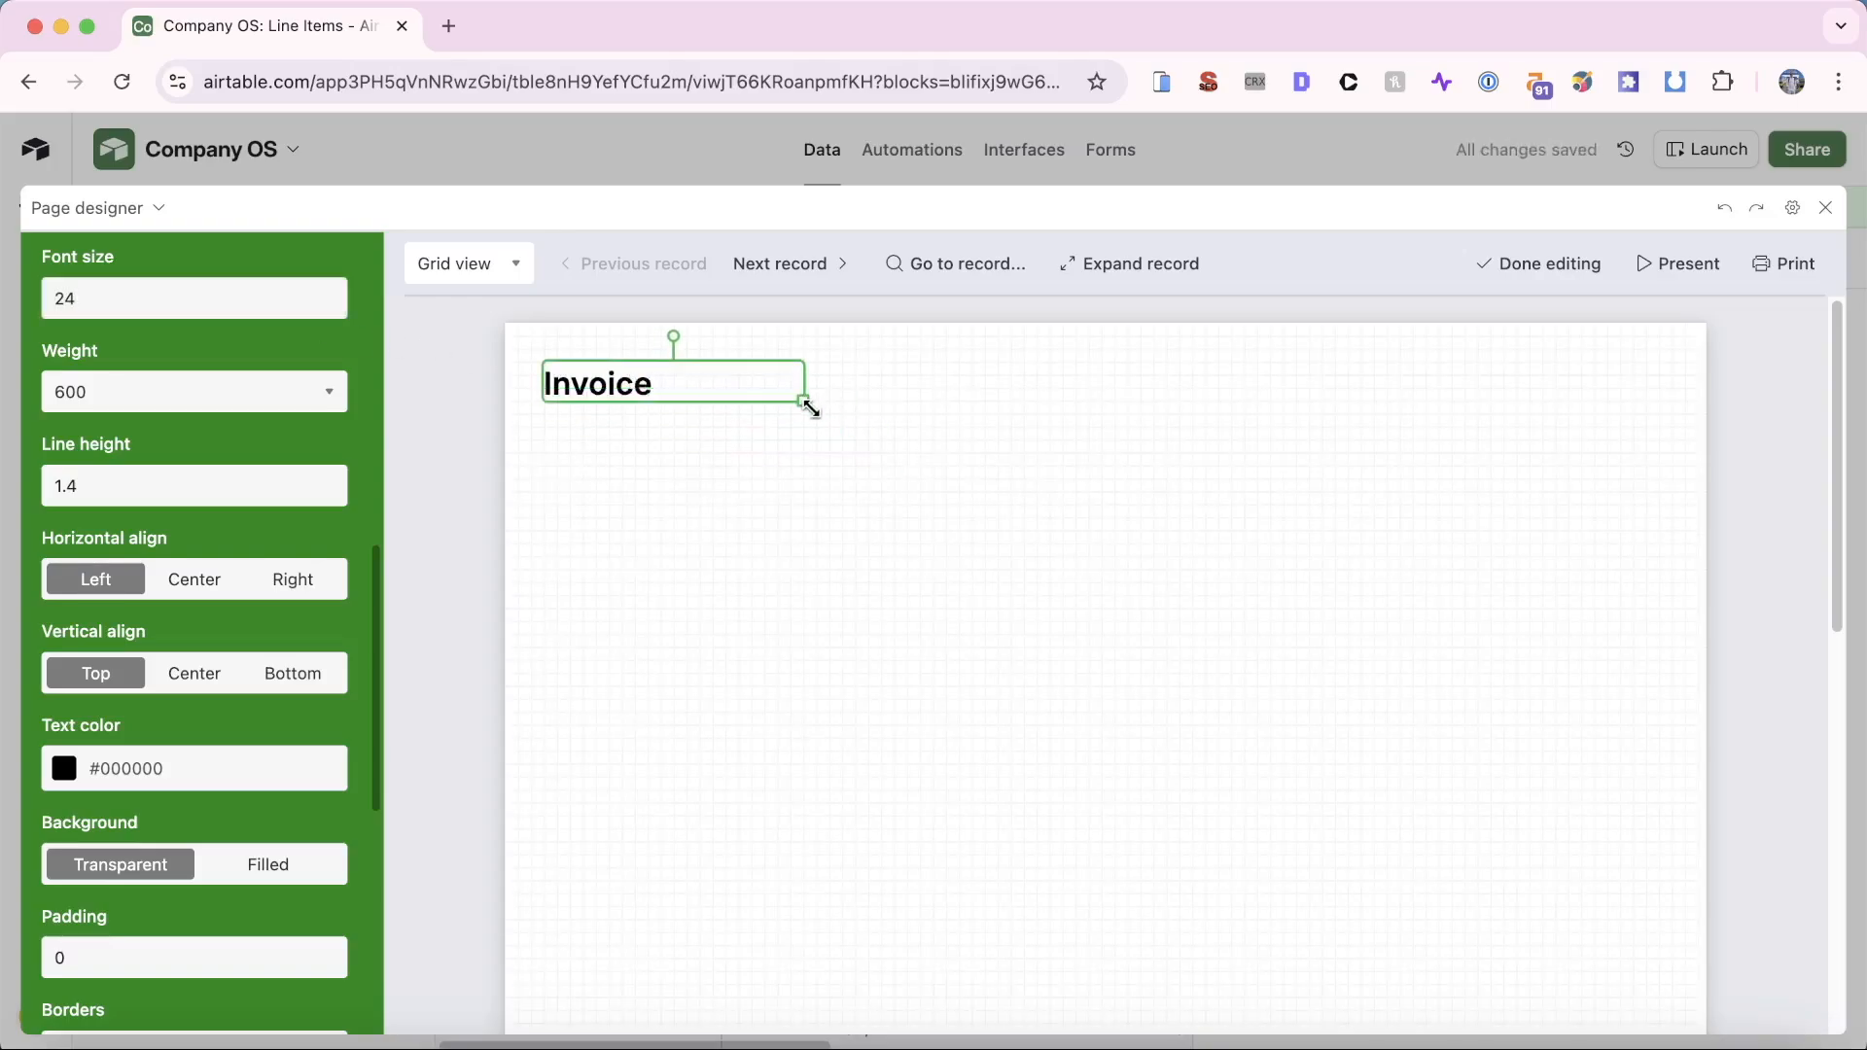
click(88, 286)
text(36)
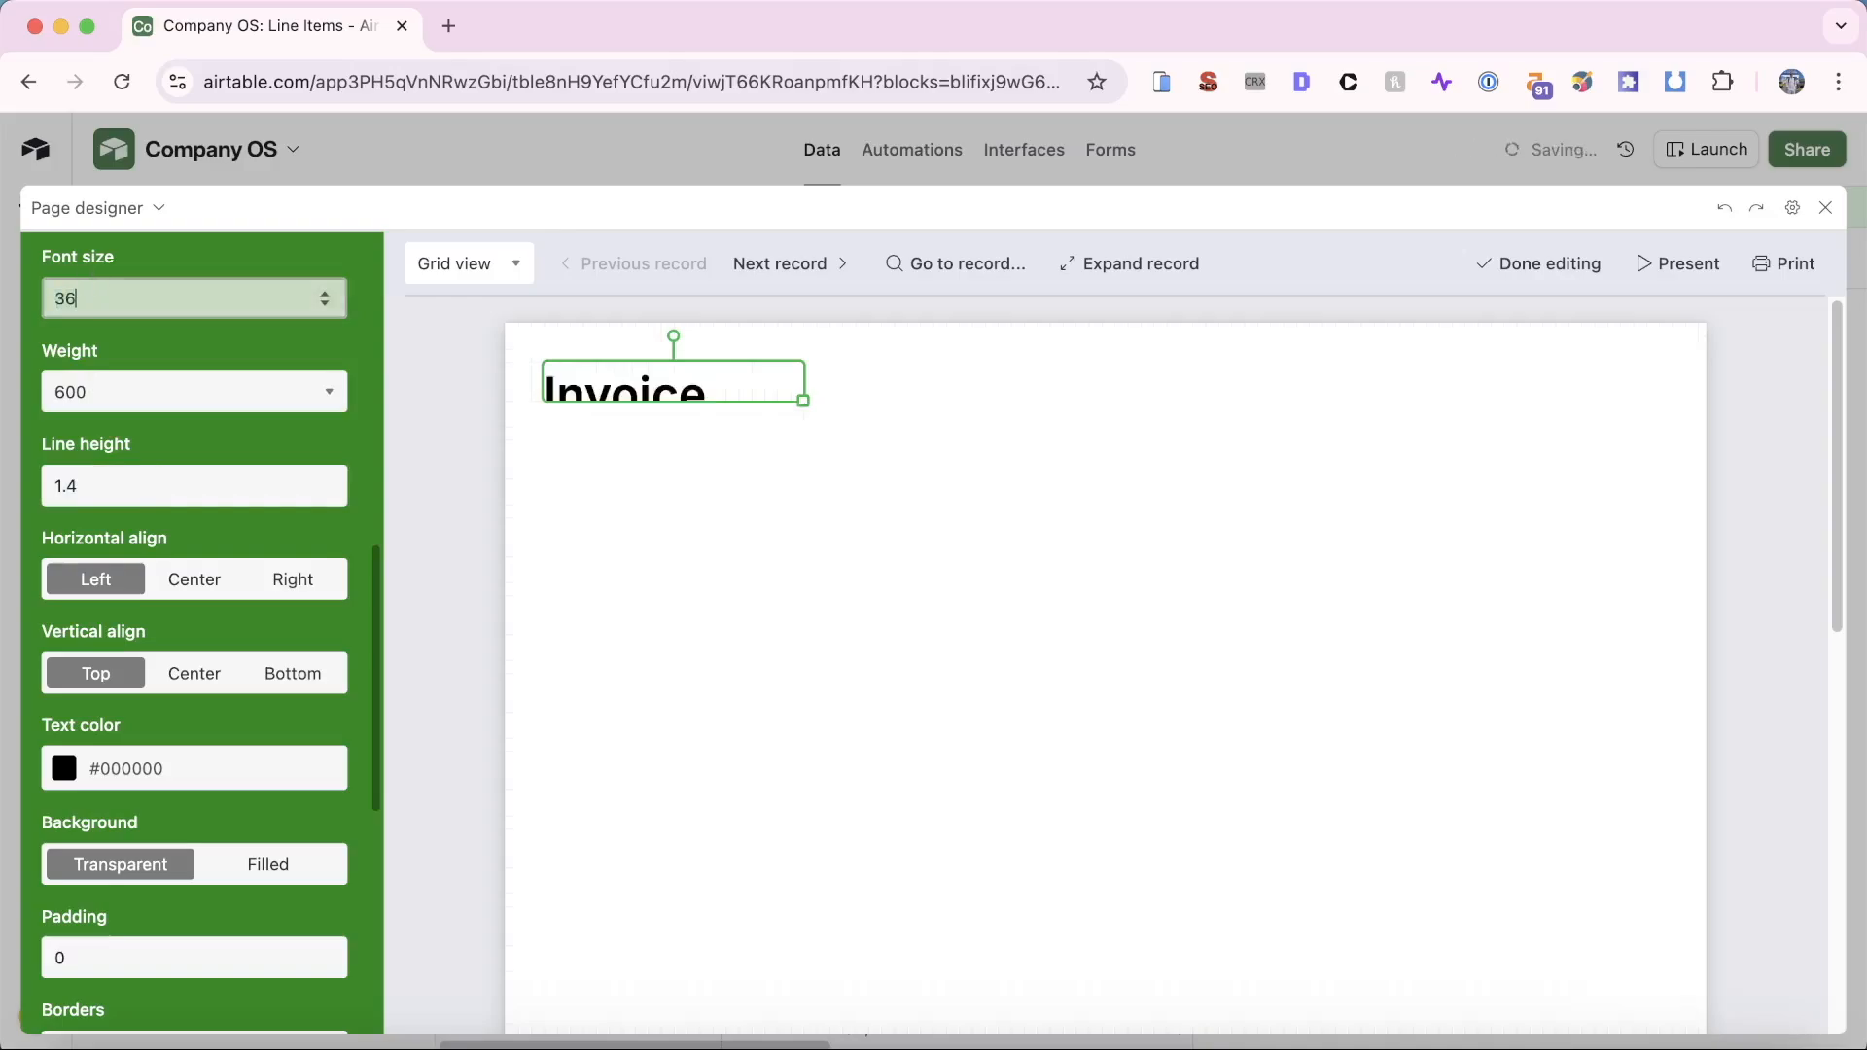
Step: Enlarge the Invoice text box to about 220 × 50 and close its element settings
drag(803, 402, 833, 434)
scroll(249, 268, up, 10)
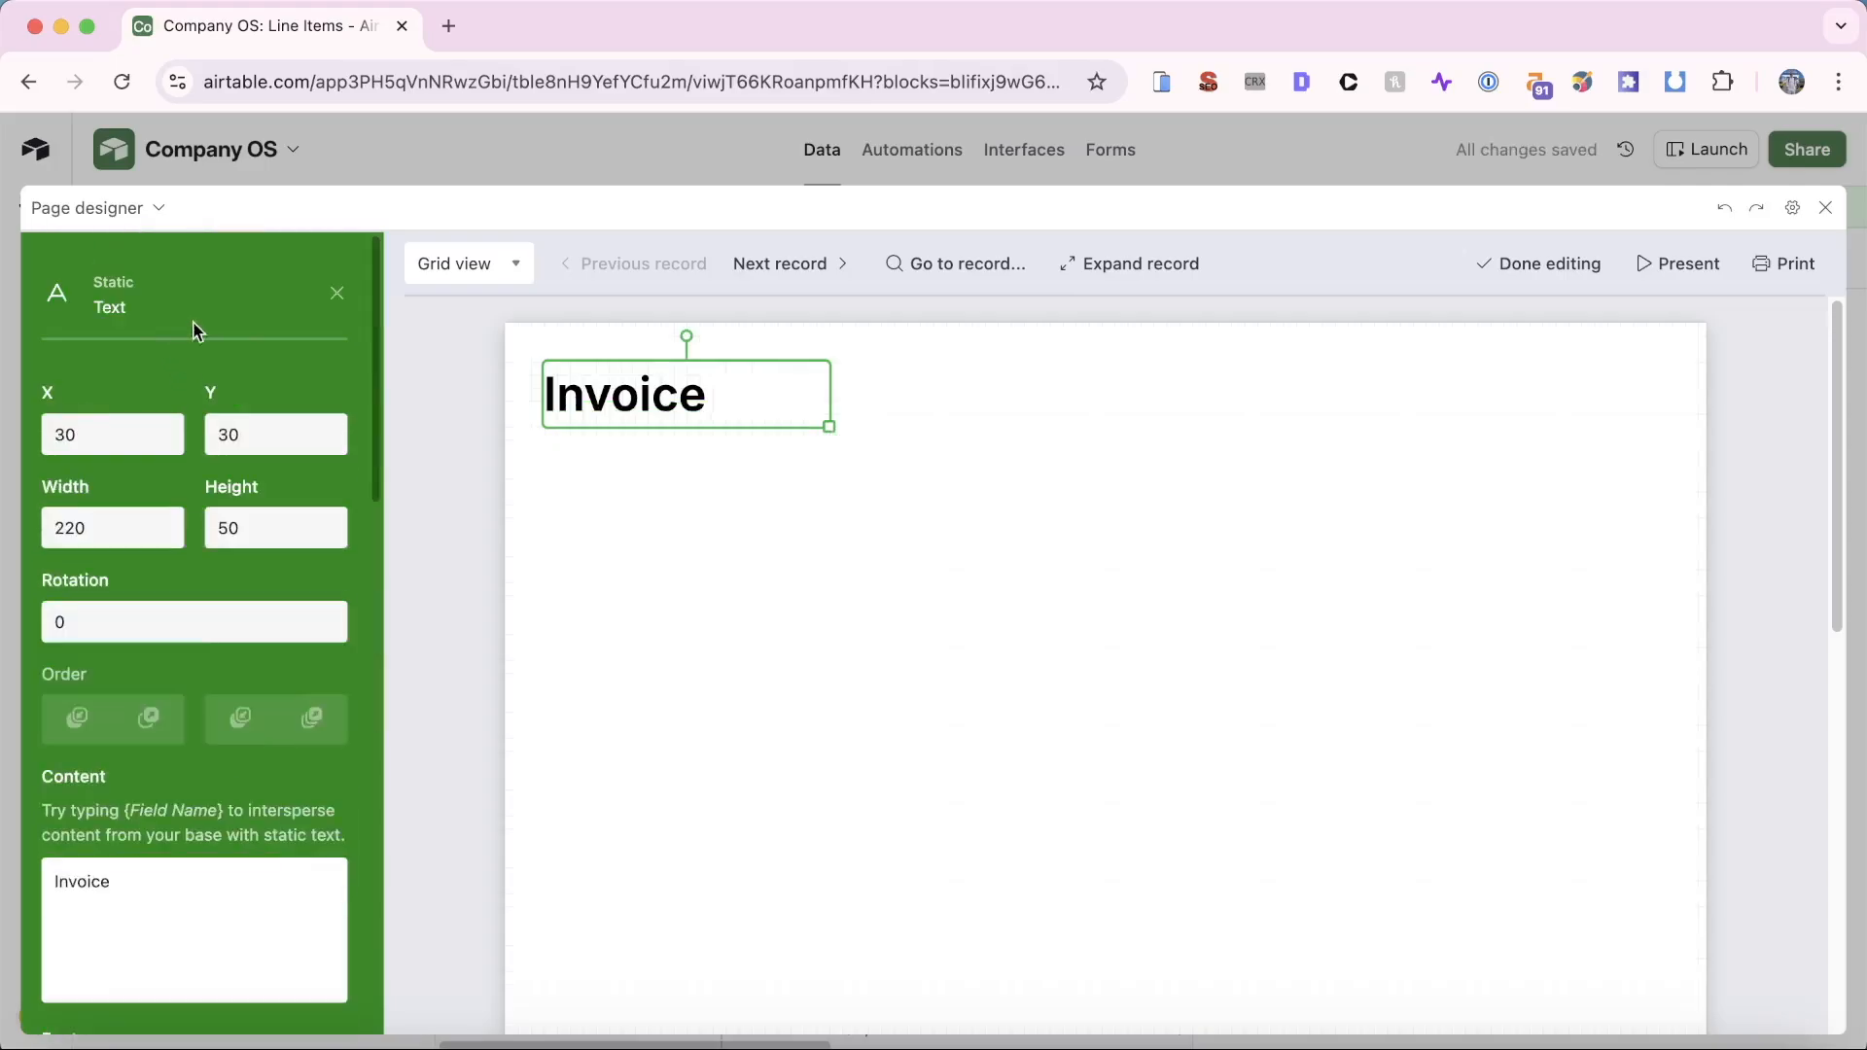
click(340, 293)
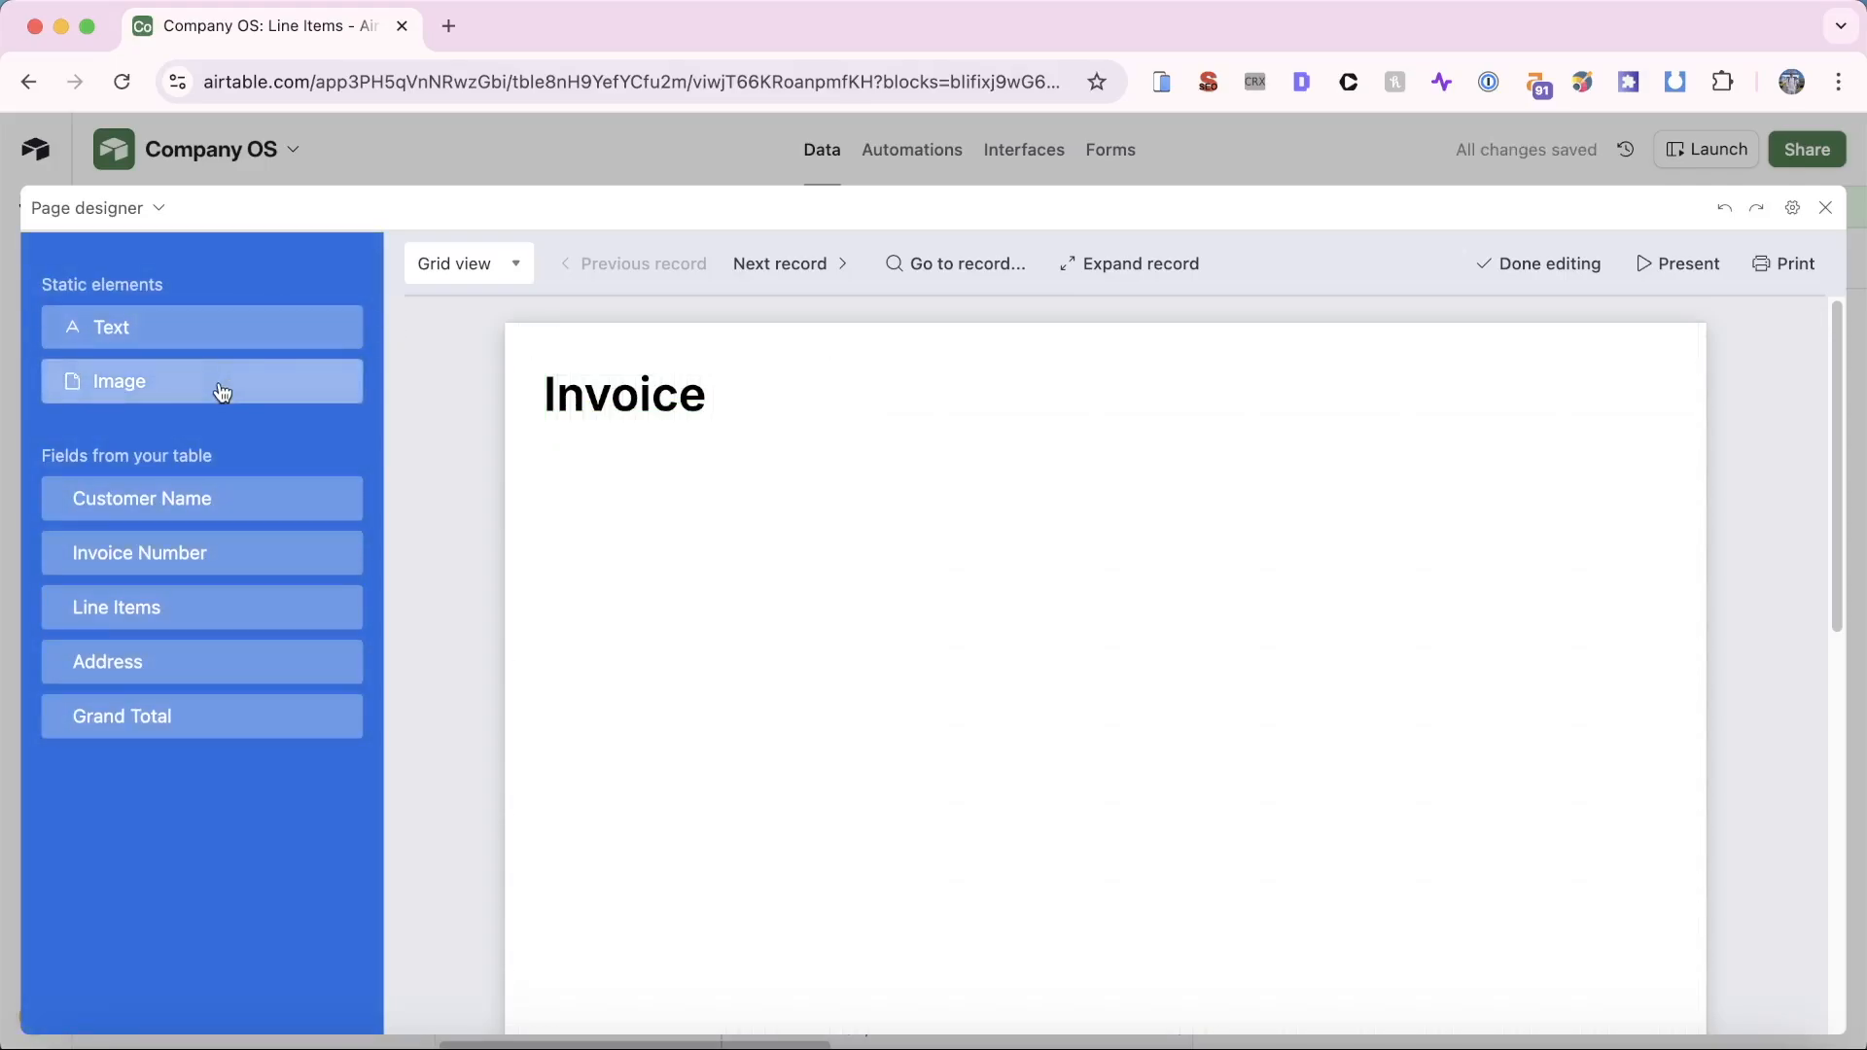
Step: Place a static image element at about X 720, Y 40 in the page's upper-right area and shift the Invoice heading level with it
drag(221, 392, 1576, 512)
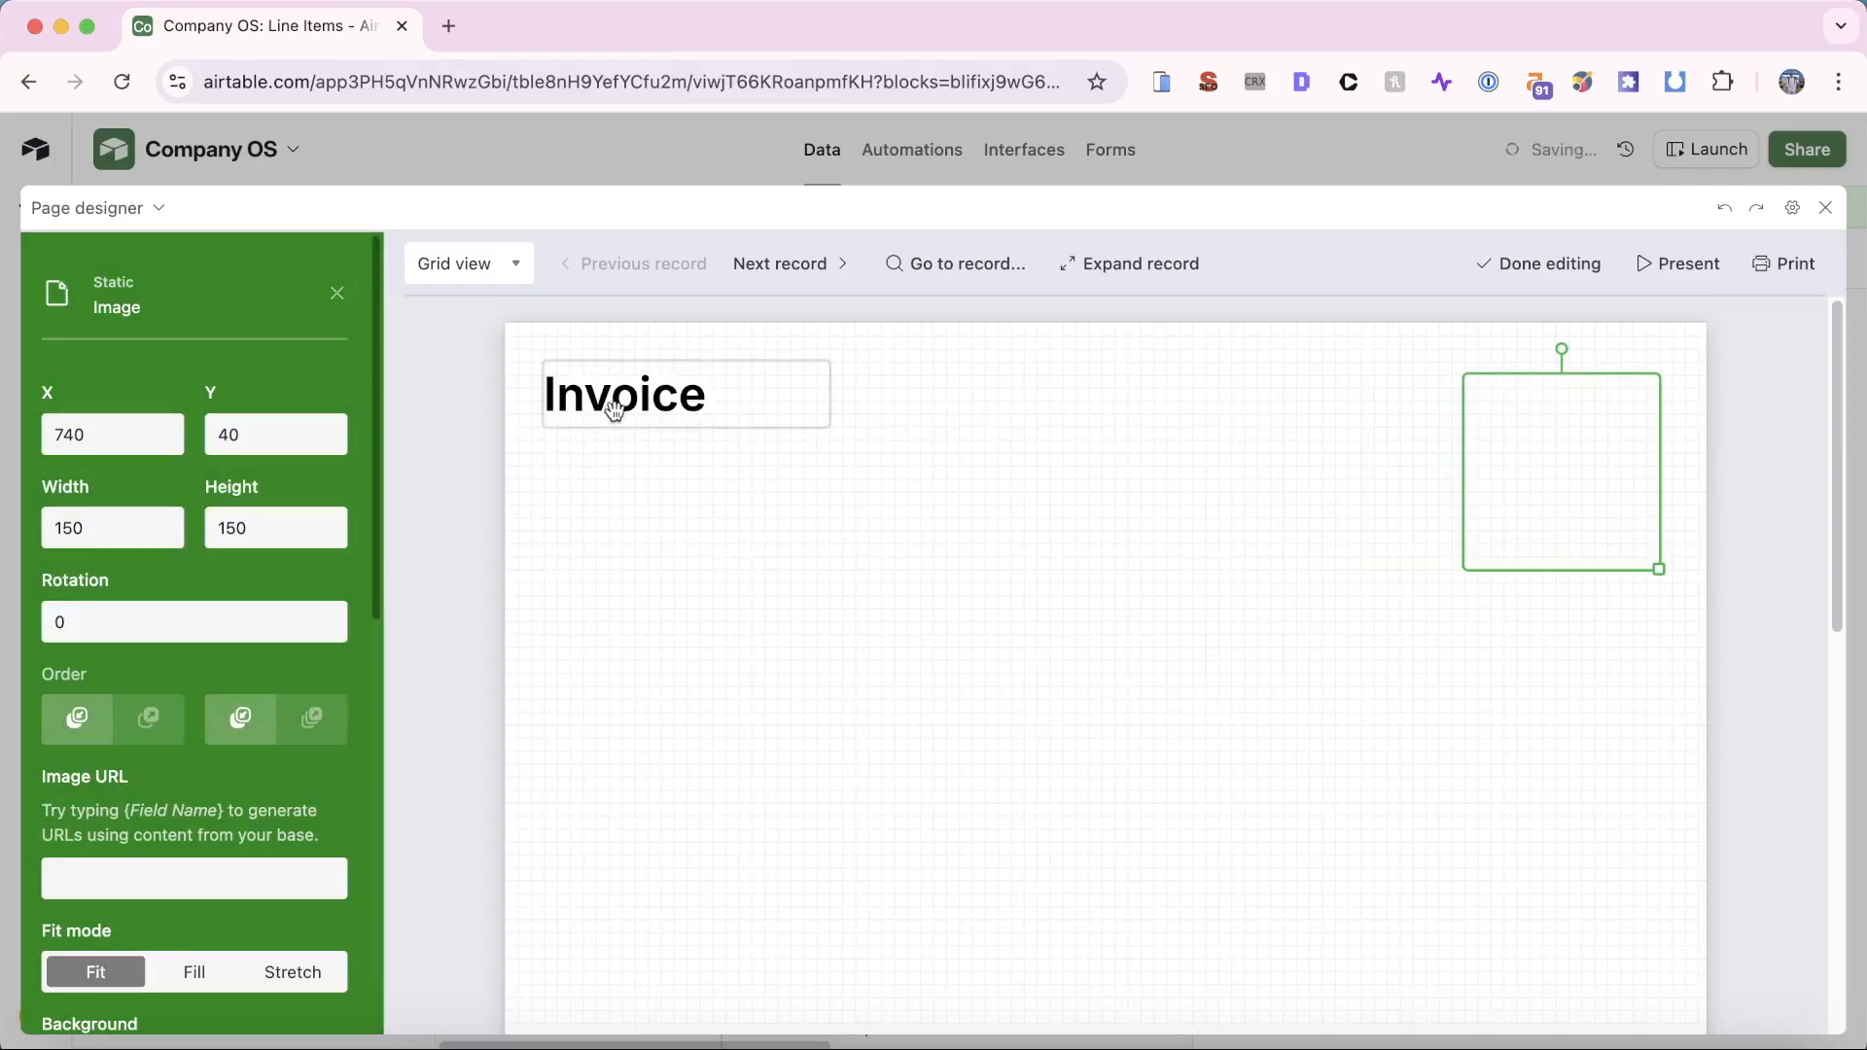
drag(612, 402, 645, 421)
drag(1544, 439, 1533, 451)
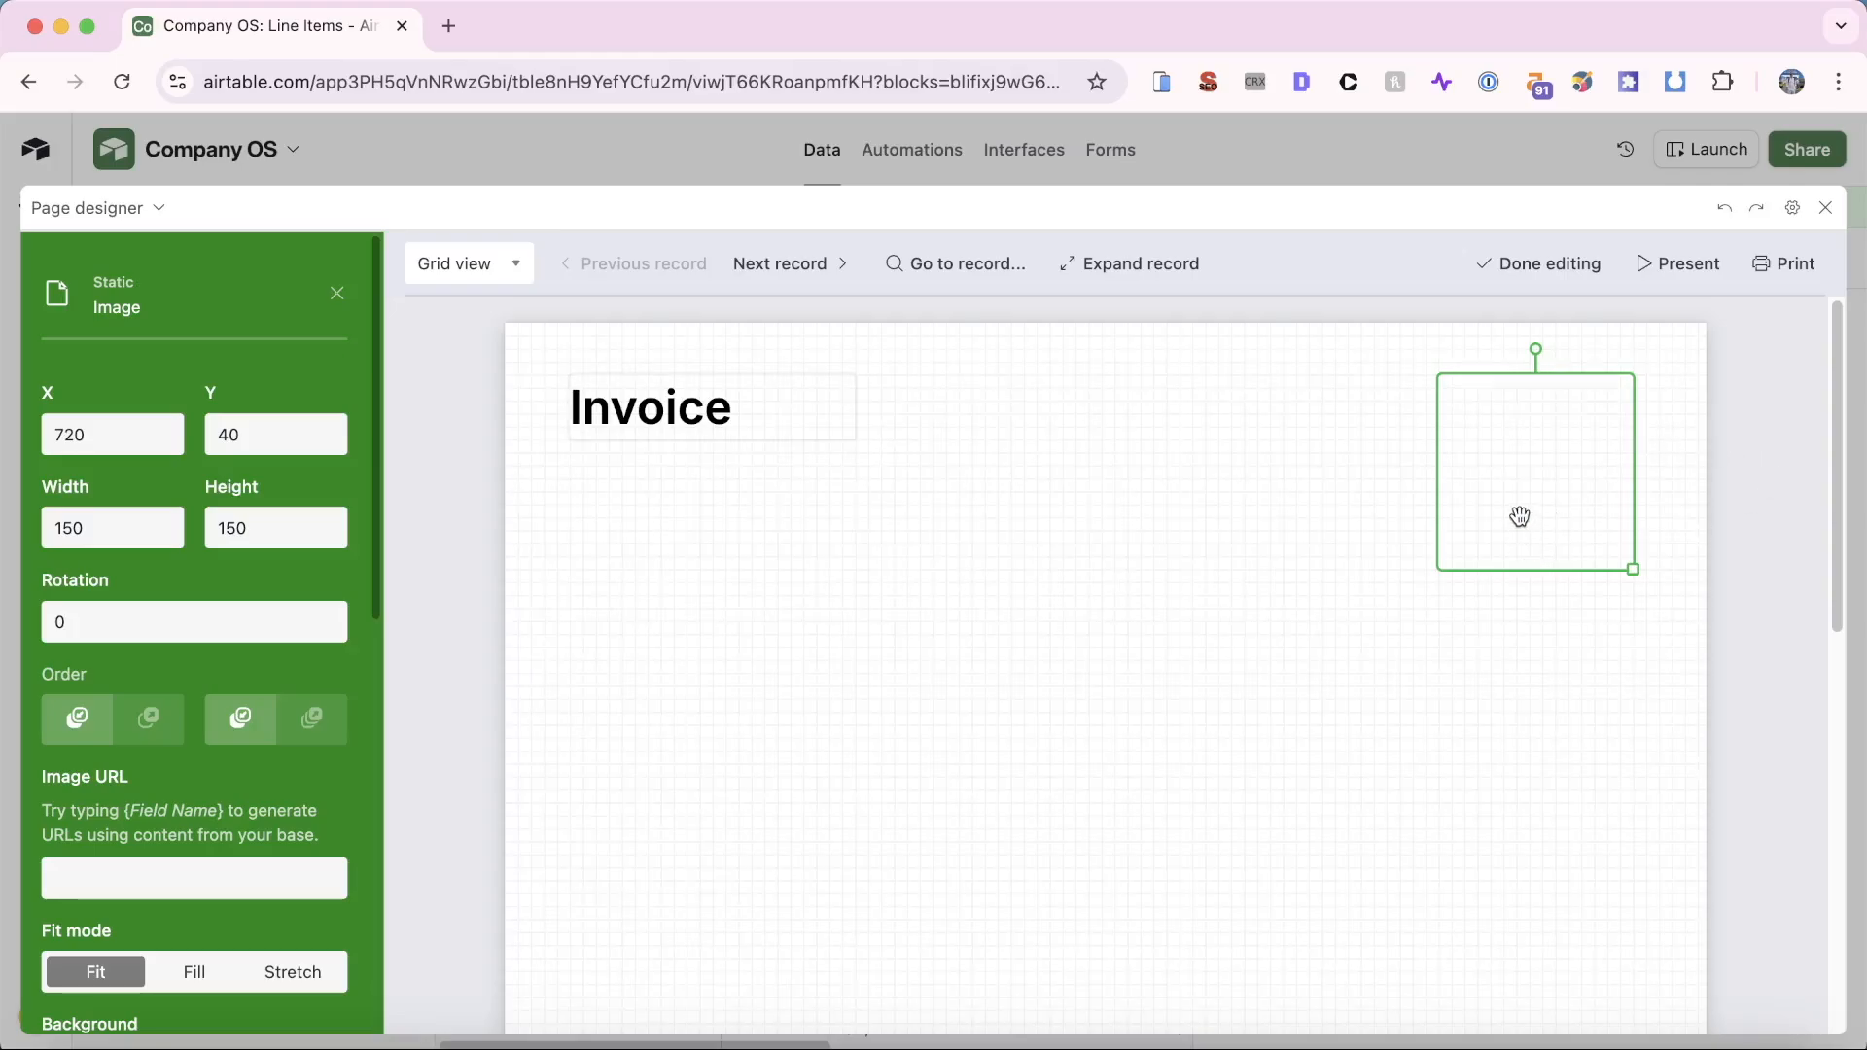
scroll(155, 803, down, 3)
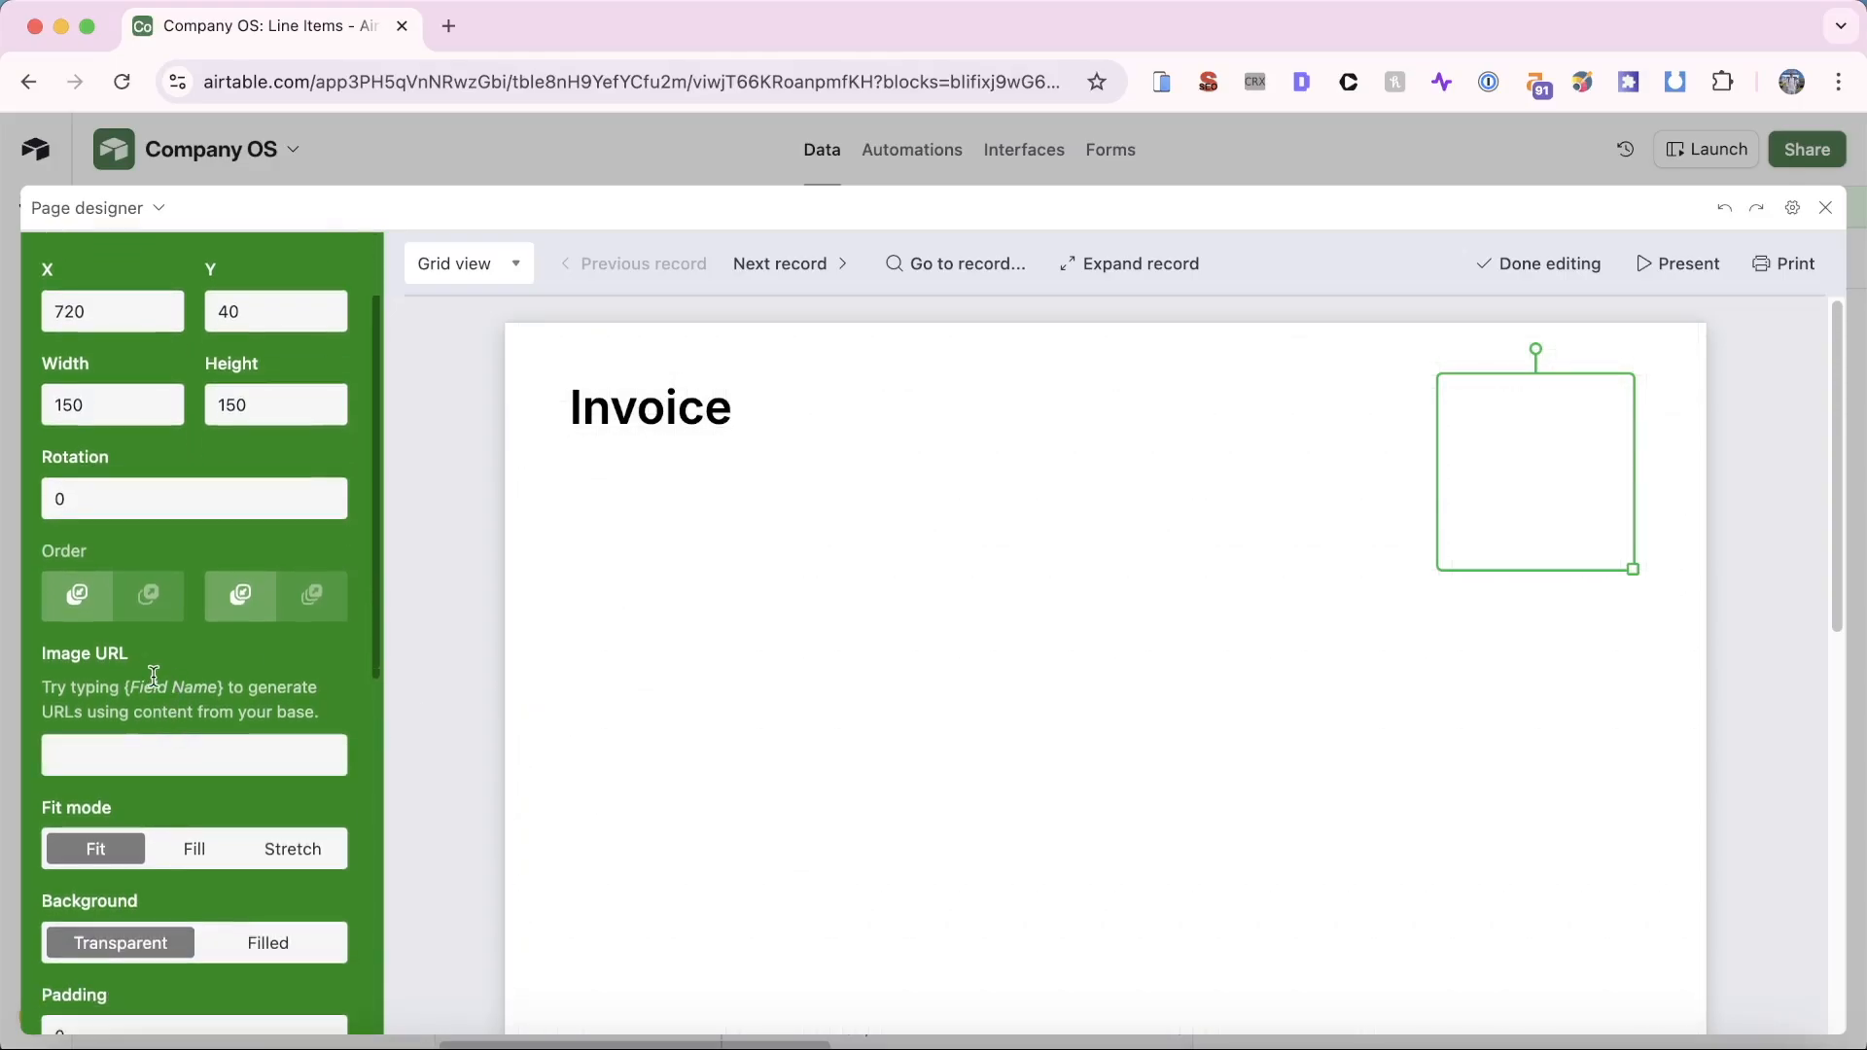
scroll(154, 676, up, 3)
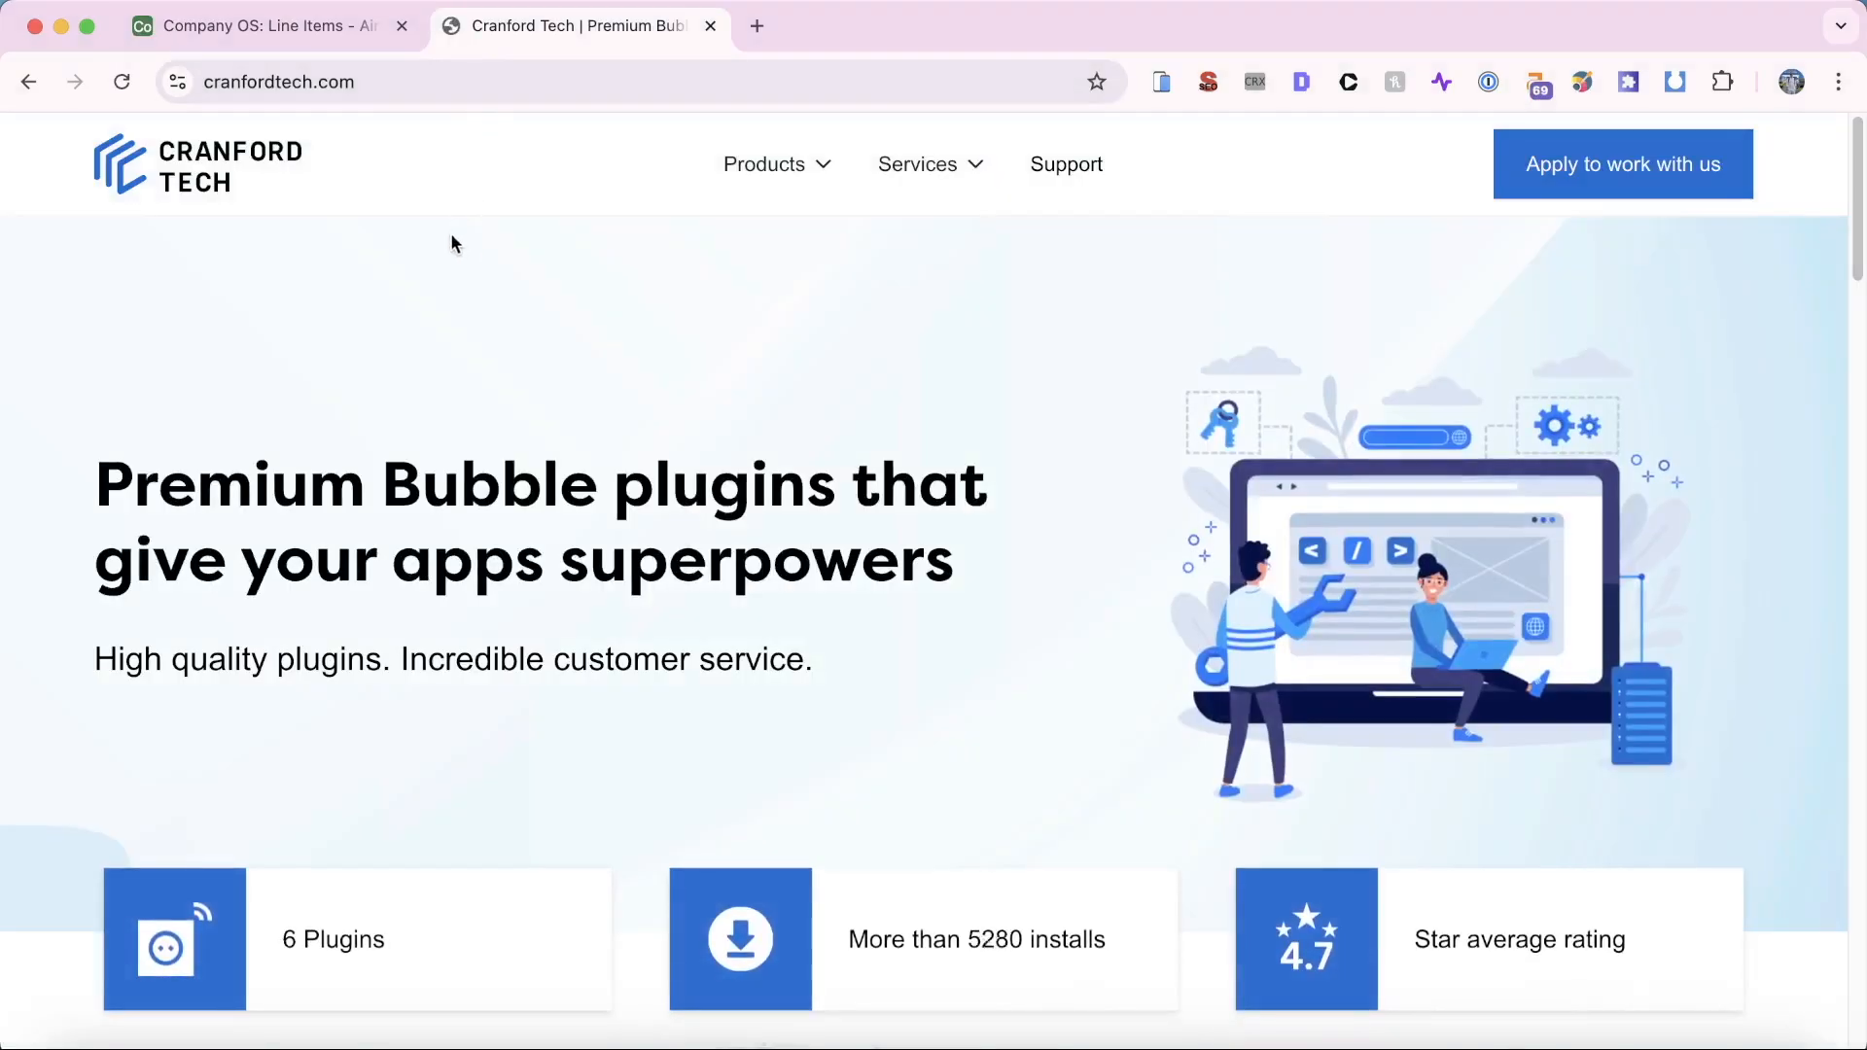
Step: Open the Cranford Tech logo from cranfordtech.com as a separate image and copy its web address
right_click(185, 157)
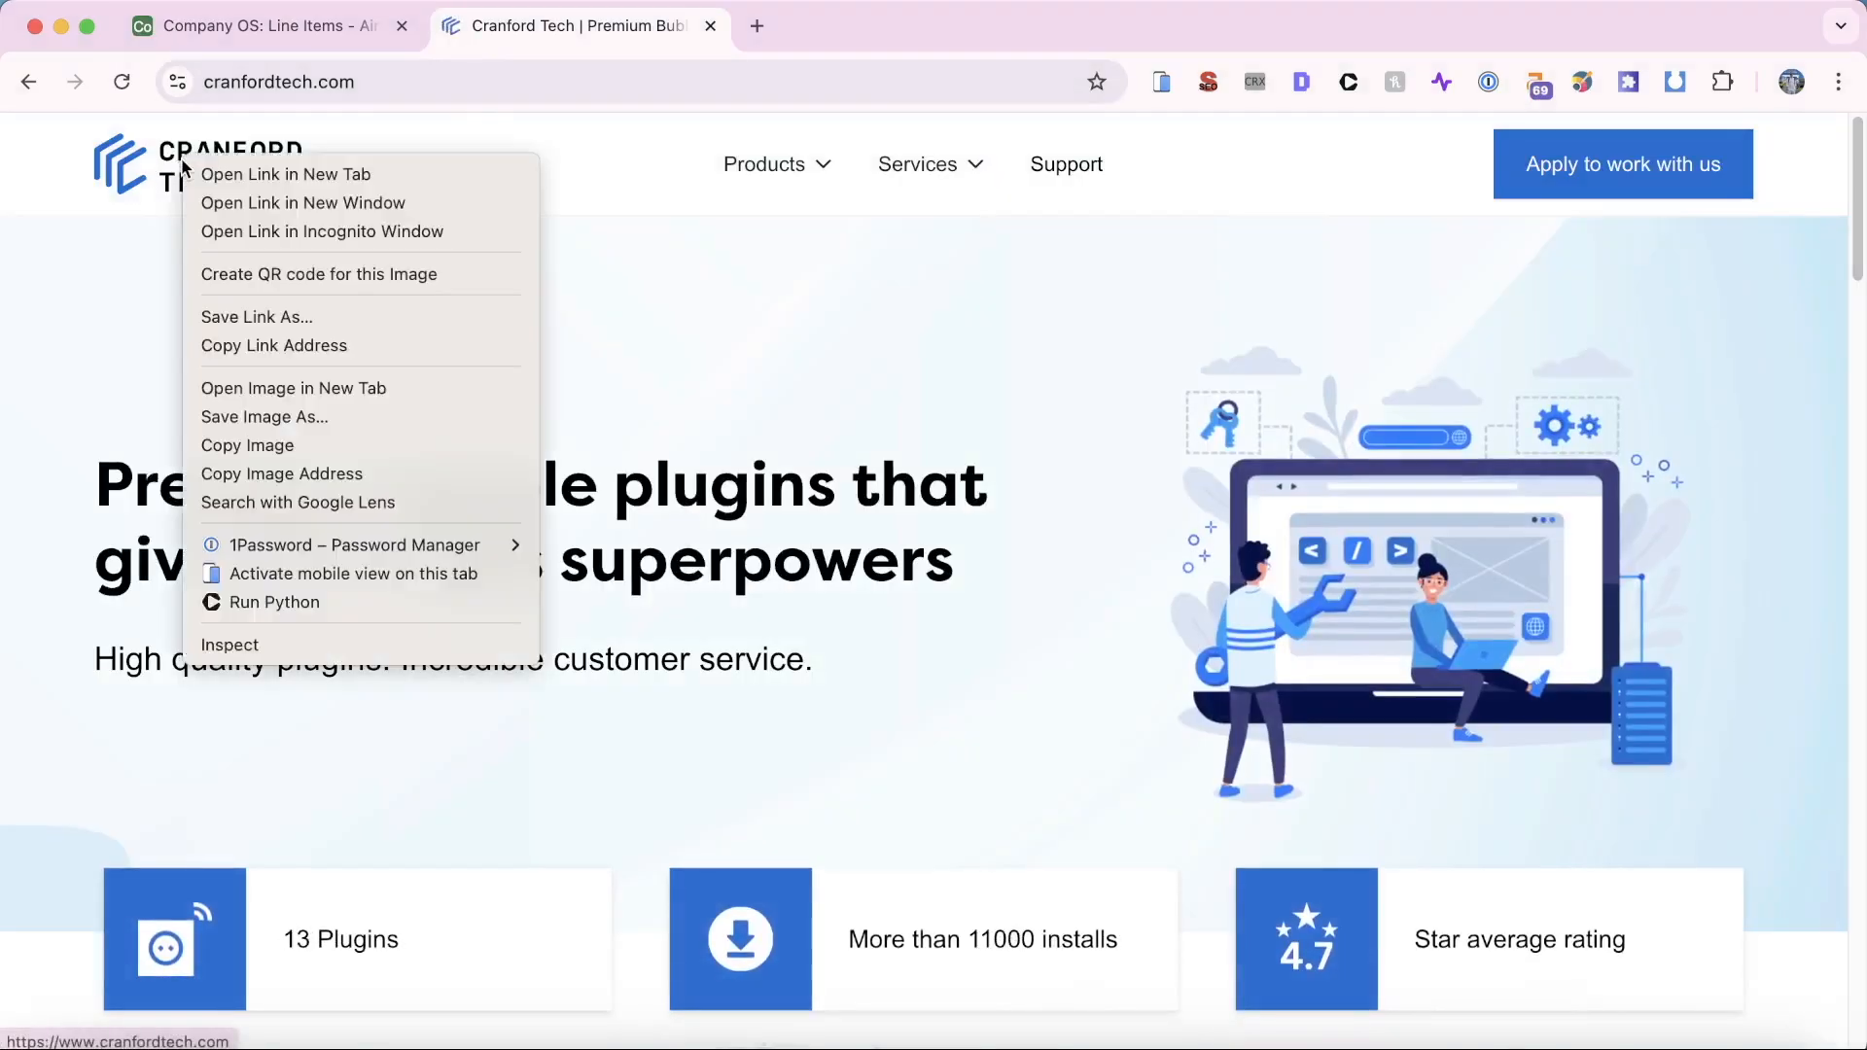
click(311, 388)
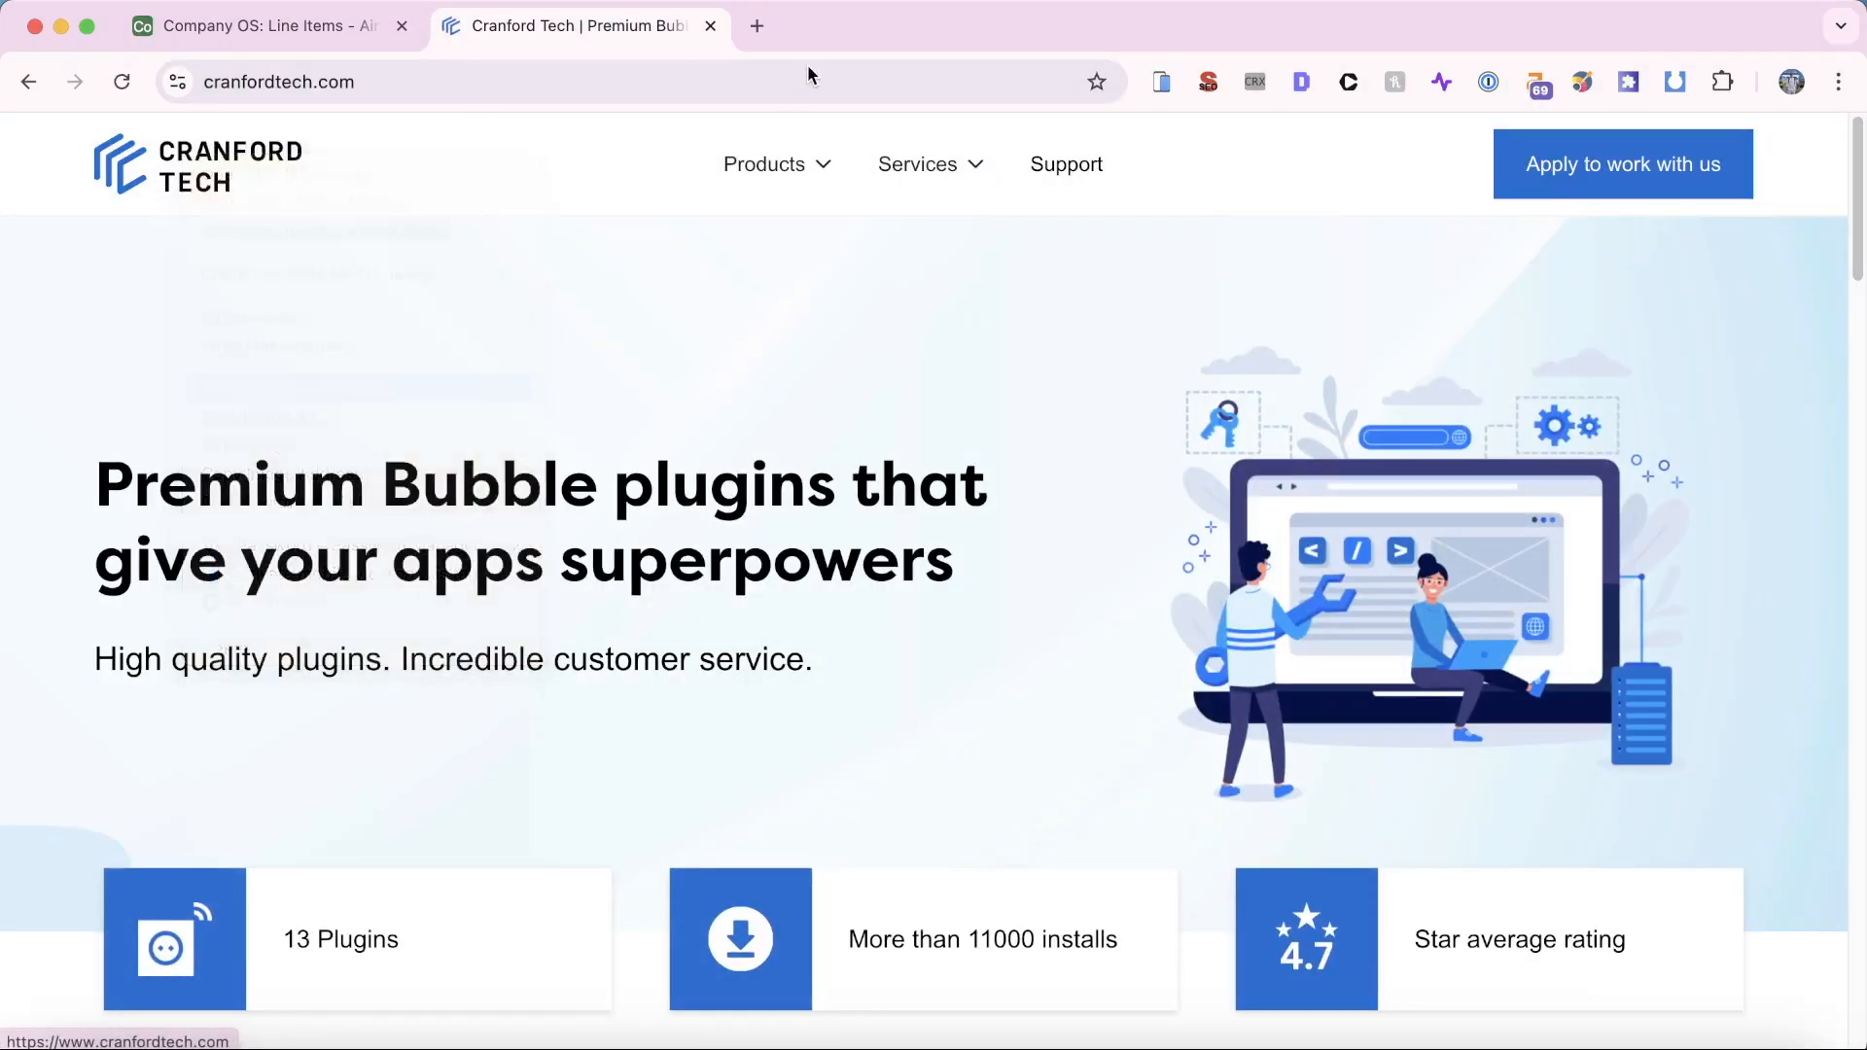
click(809, 24)
click(785, 80)
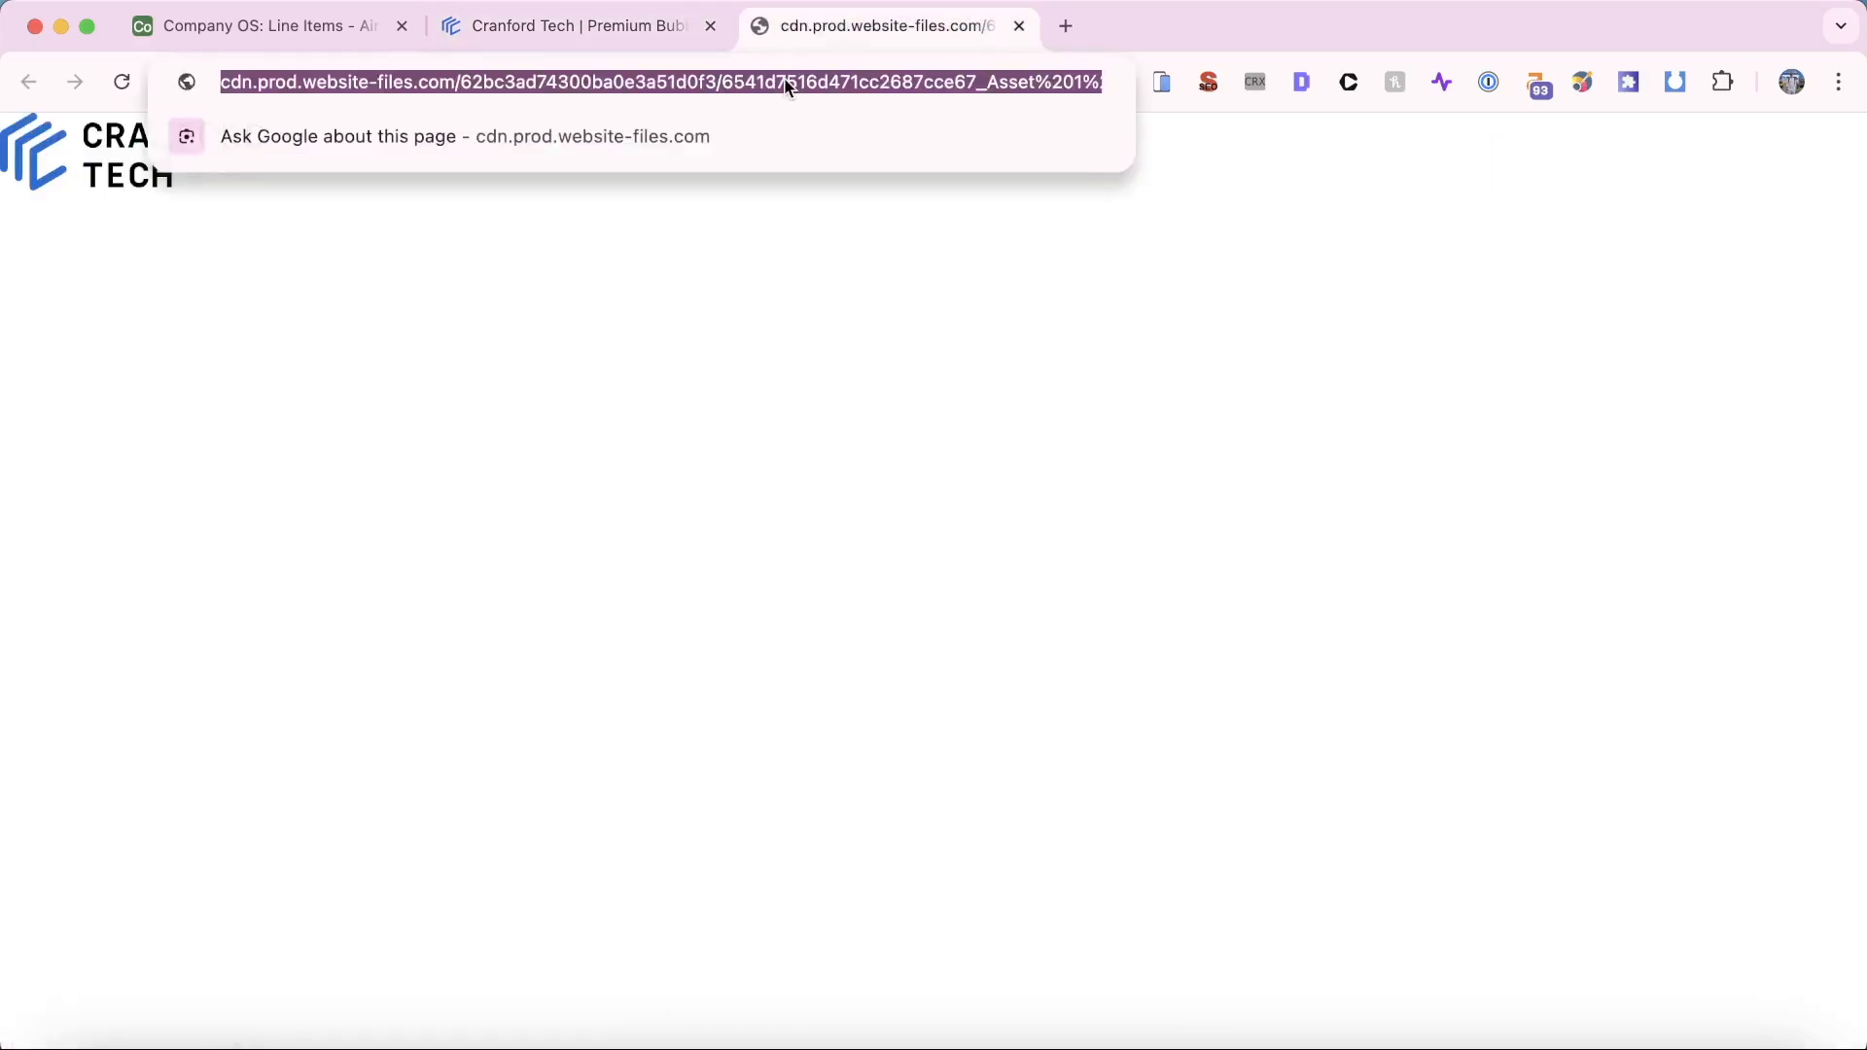
Step: Back in Airtable, paste the copied logo address as the image element's URL, and clear it again
click(323, 28)
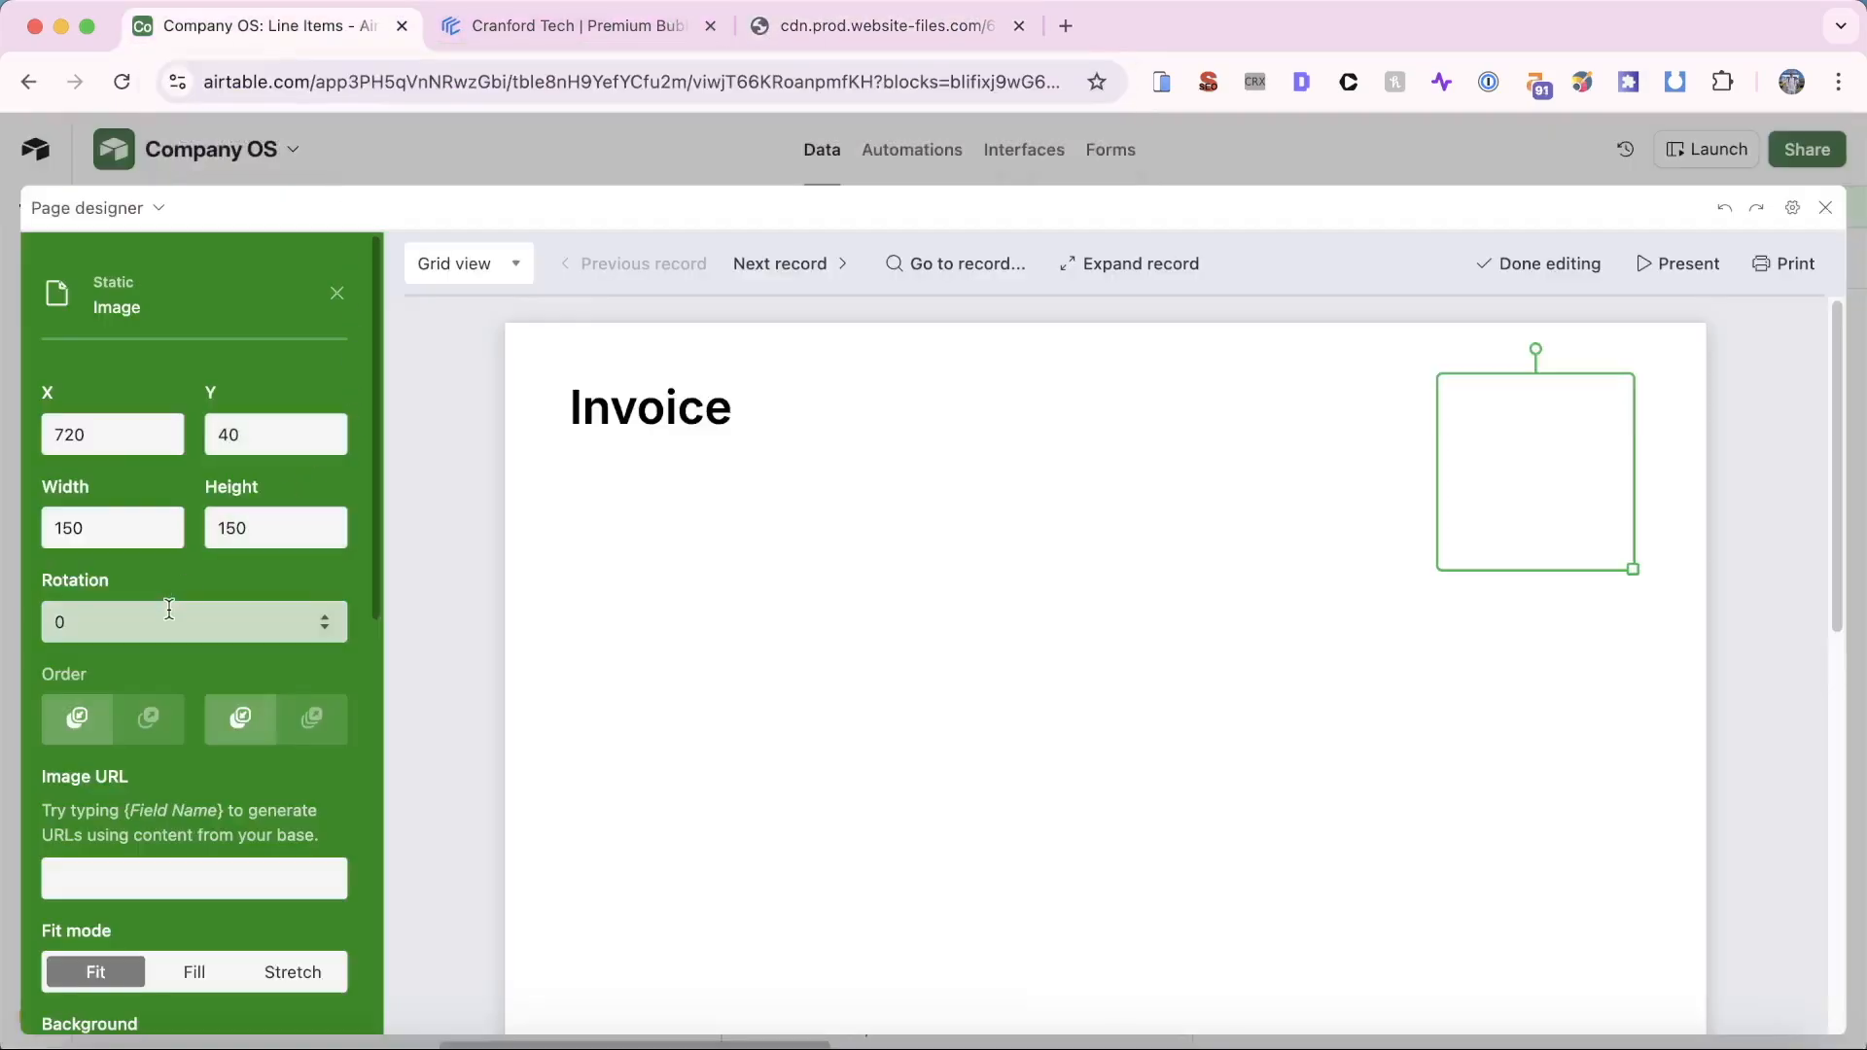
click(129, 879)
key(super+v)
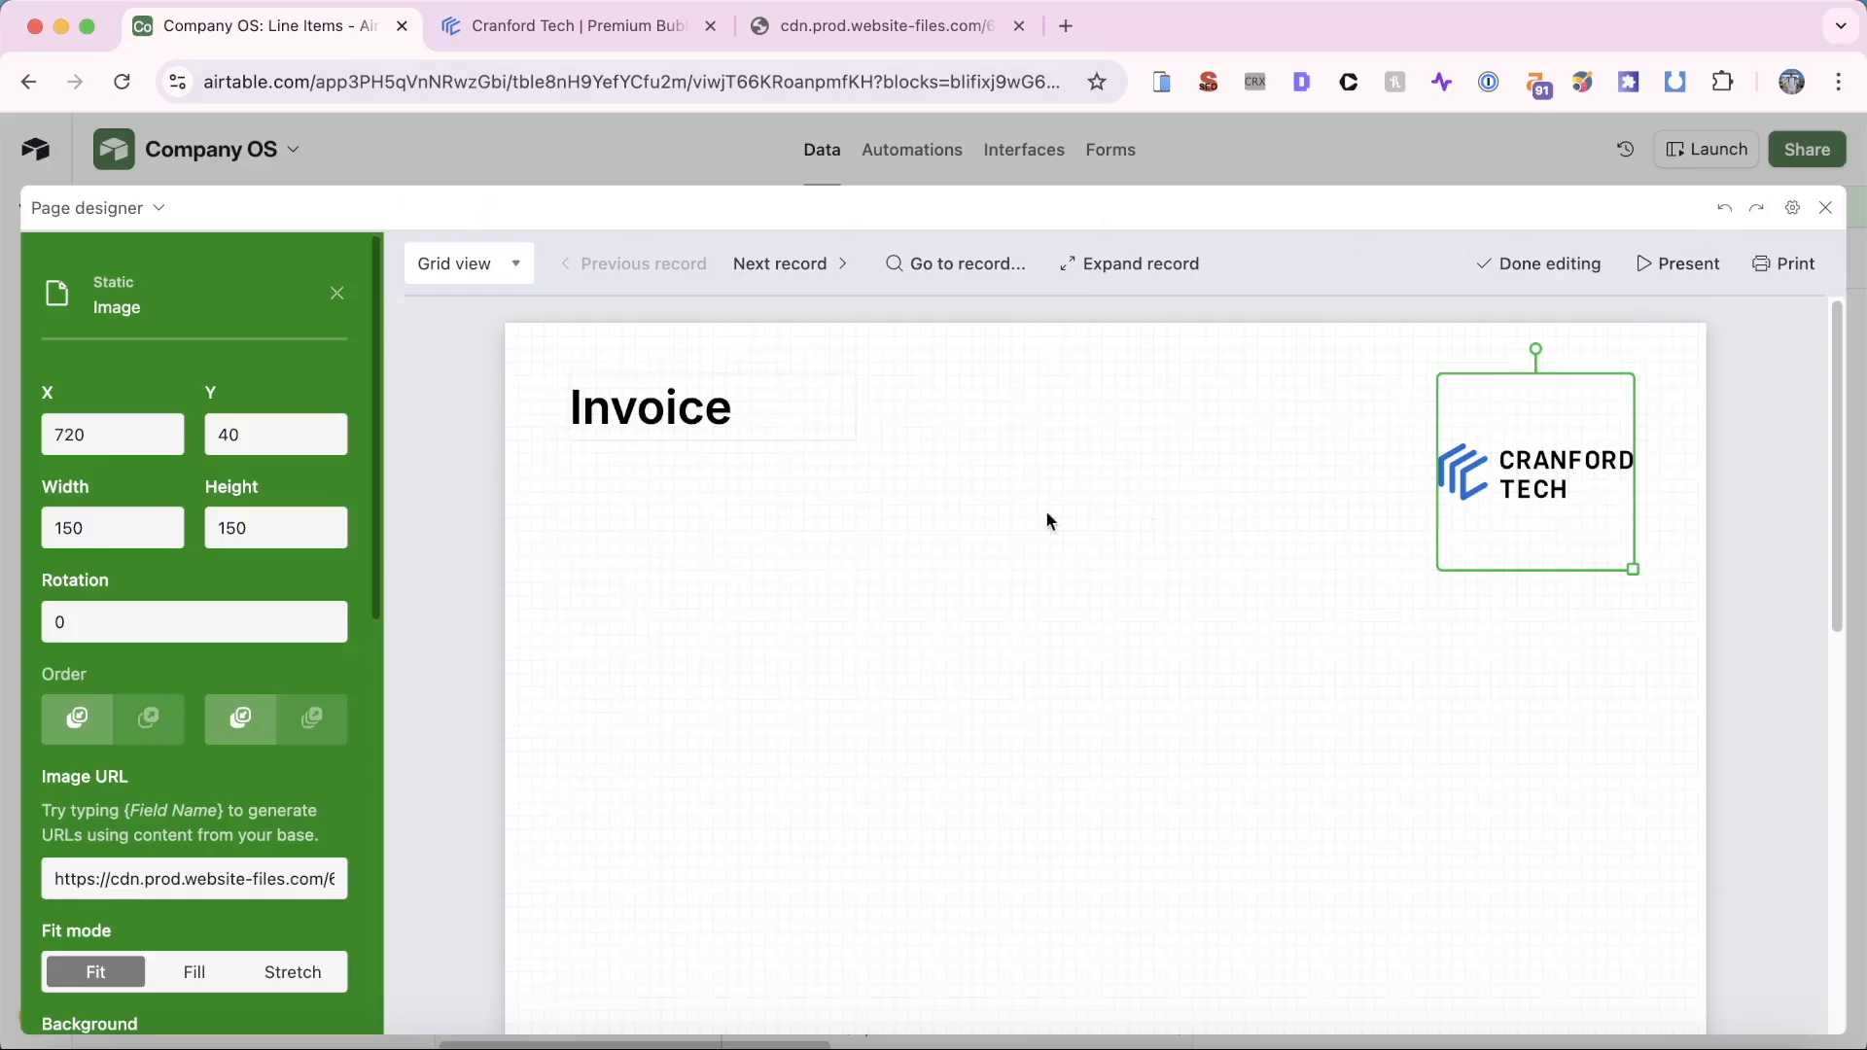
double_click(144, 878)
key(BackSpace)
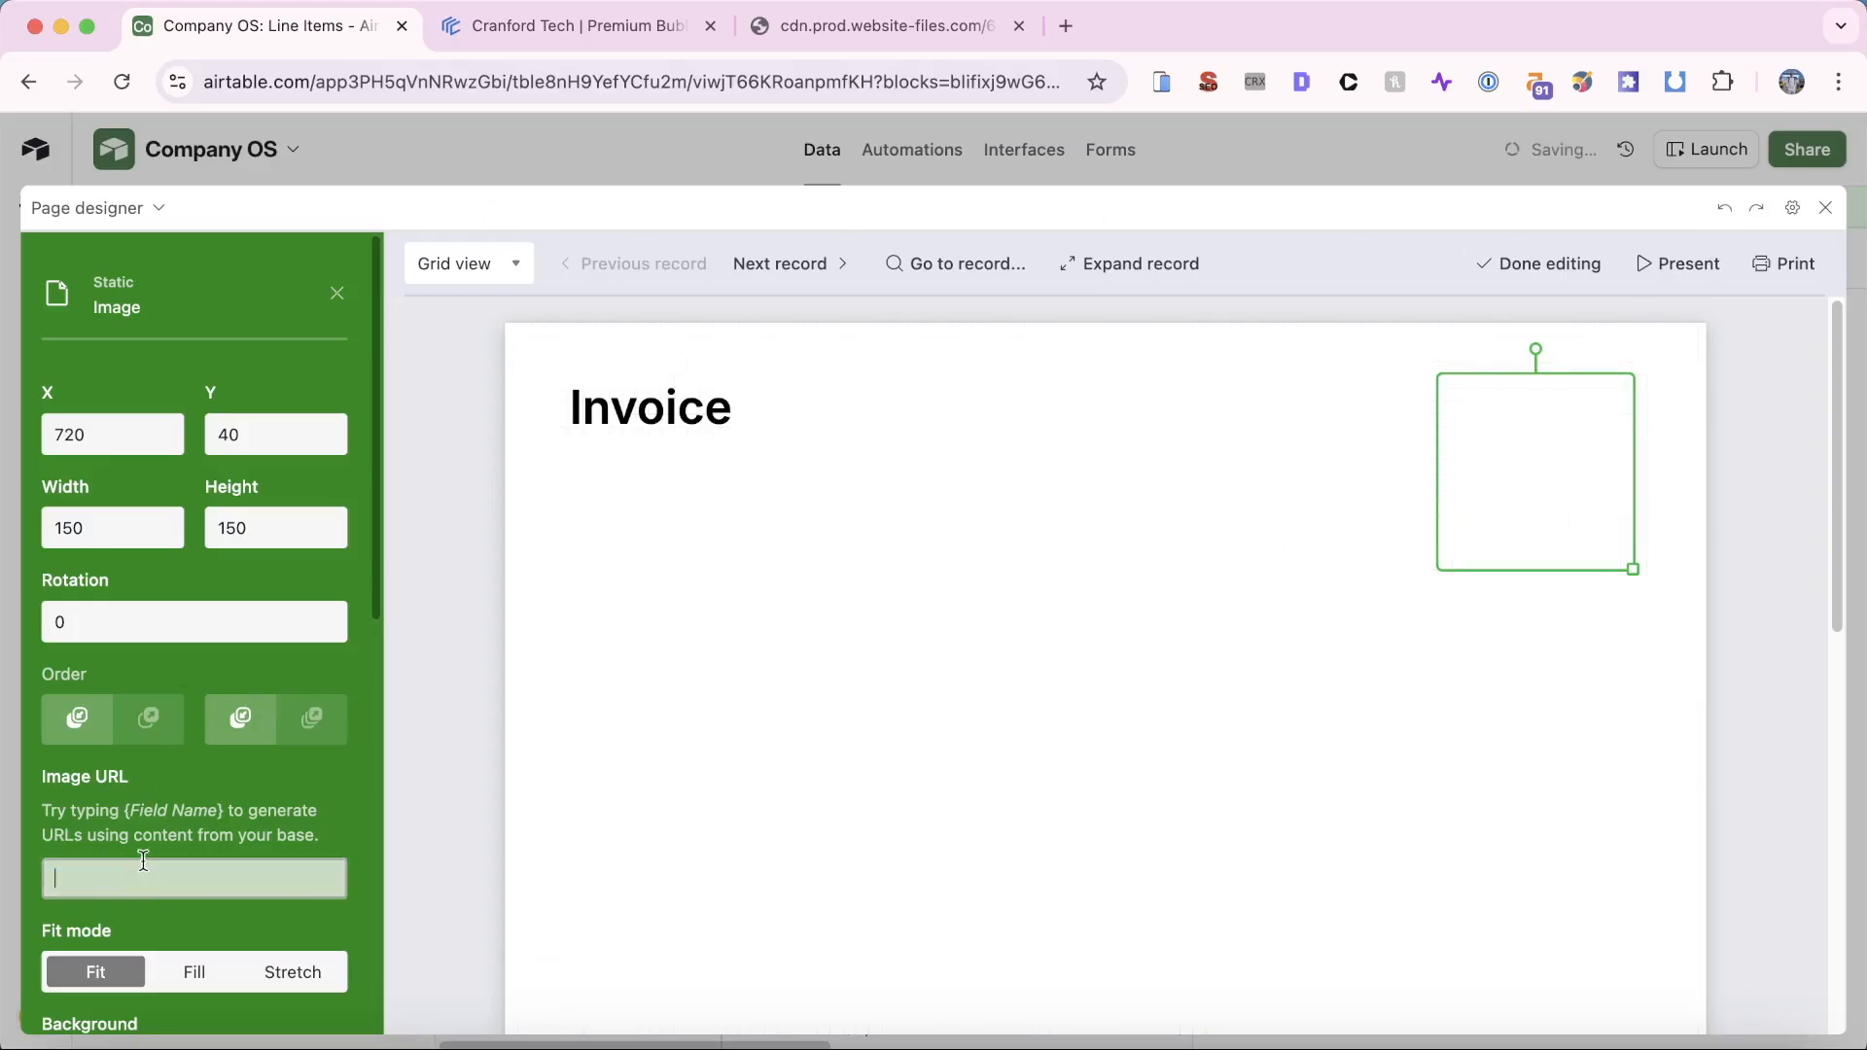
Step: Finish editing the page and open the Cranford Tech logo attachment from the Utilities table's second record at full size
click(1559, 263)
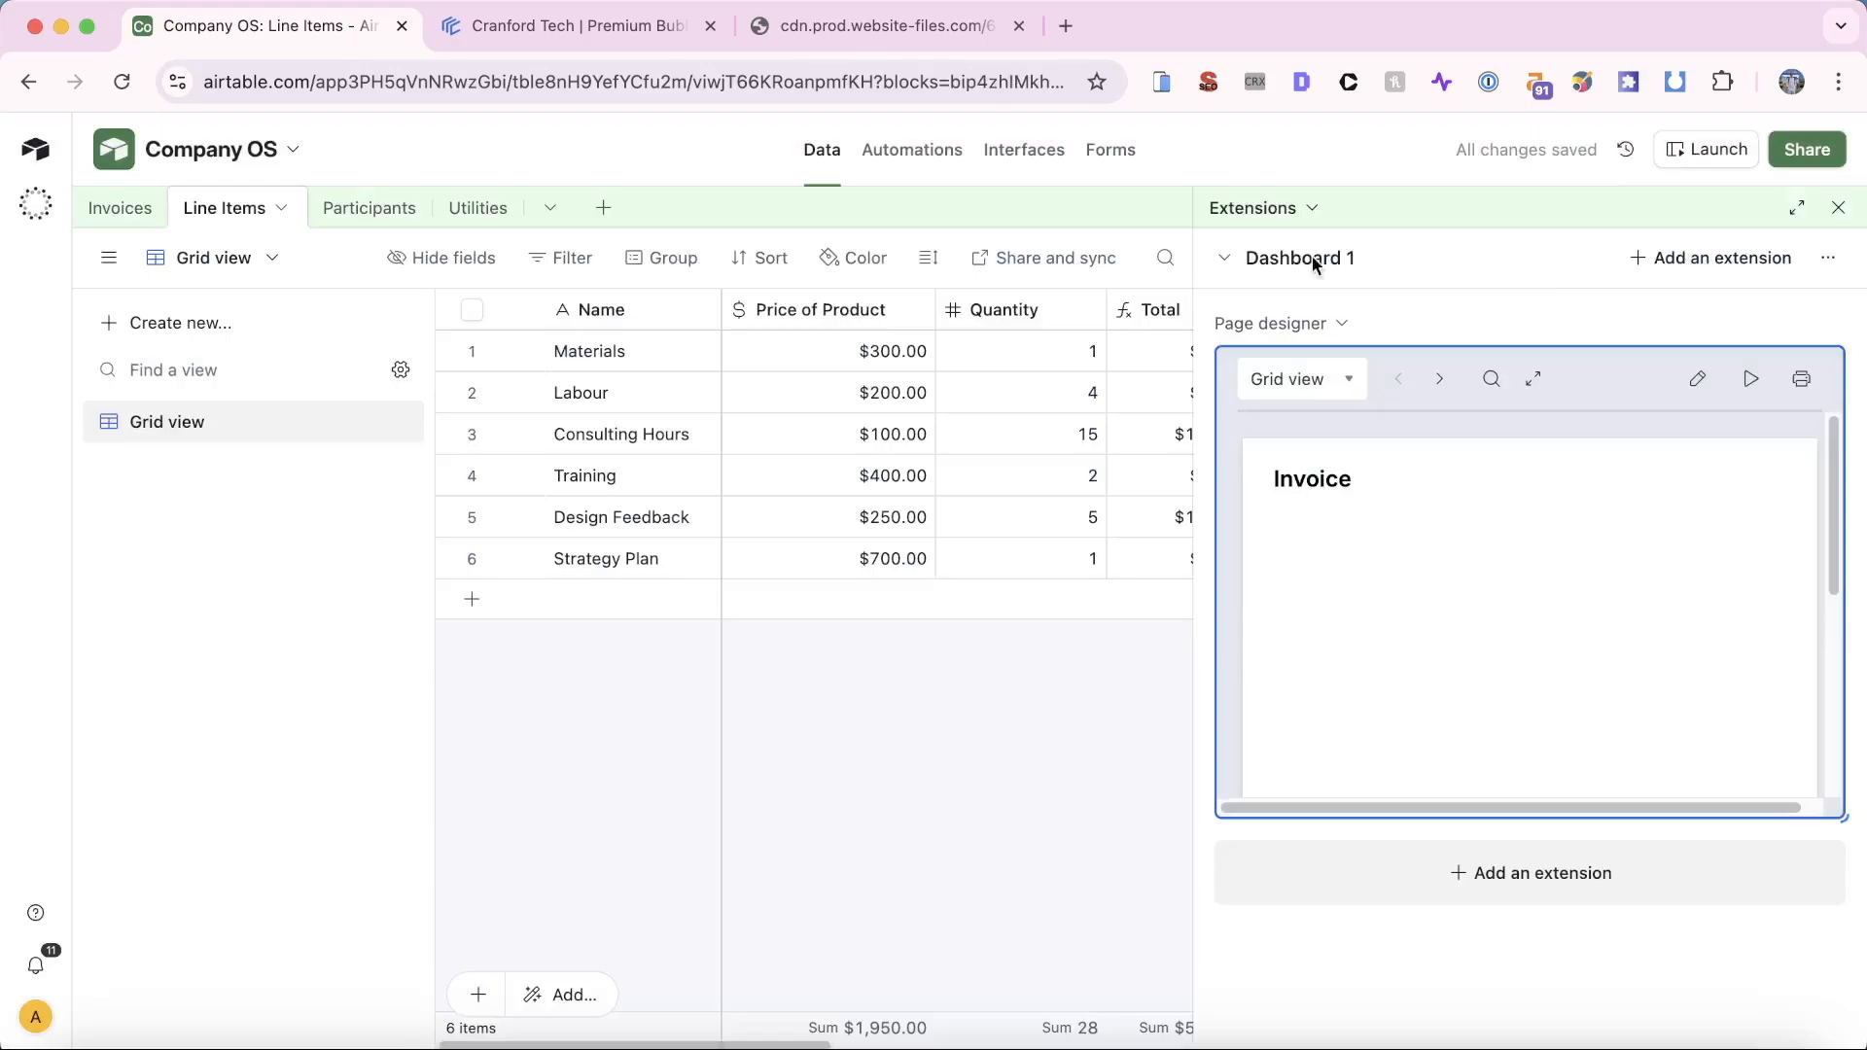
click(486, 213)
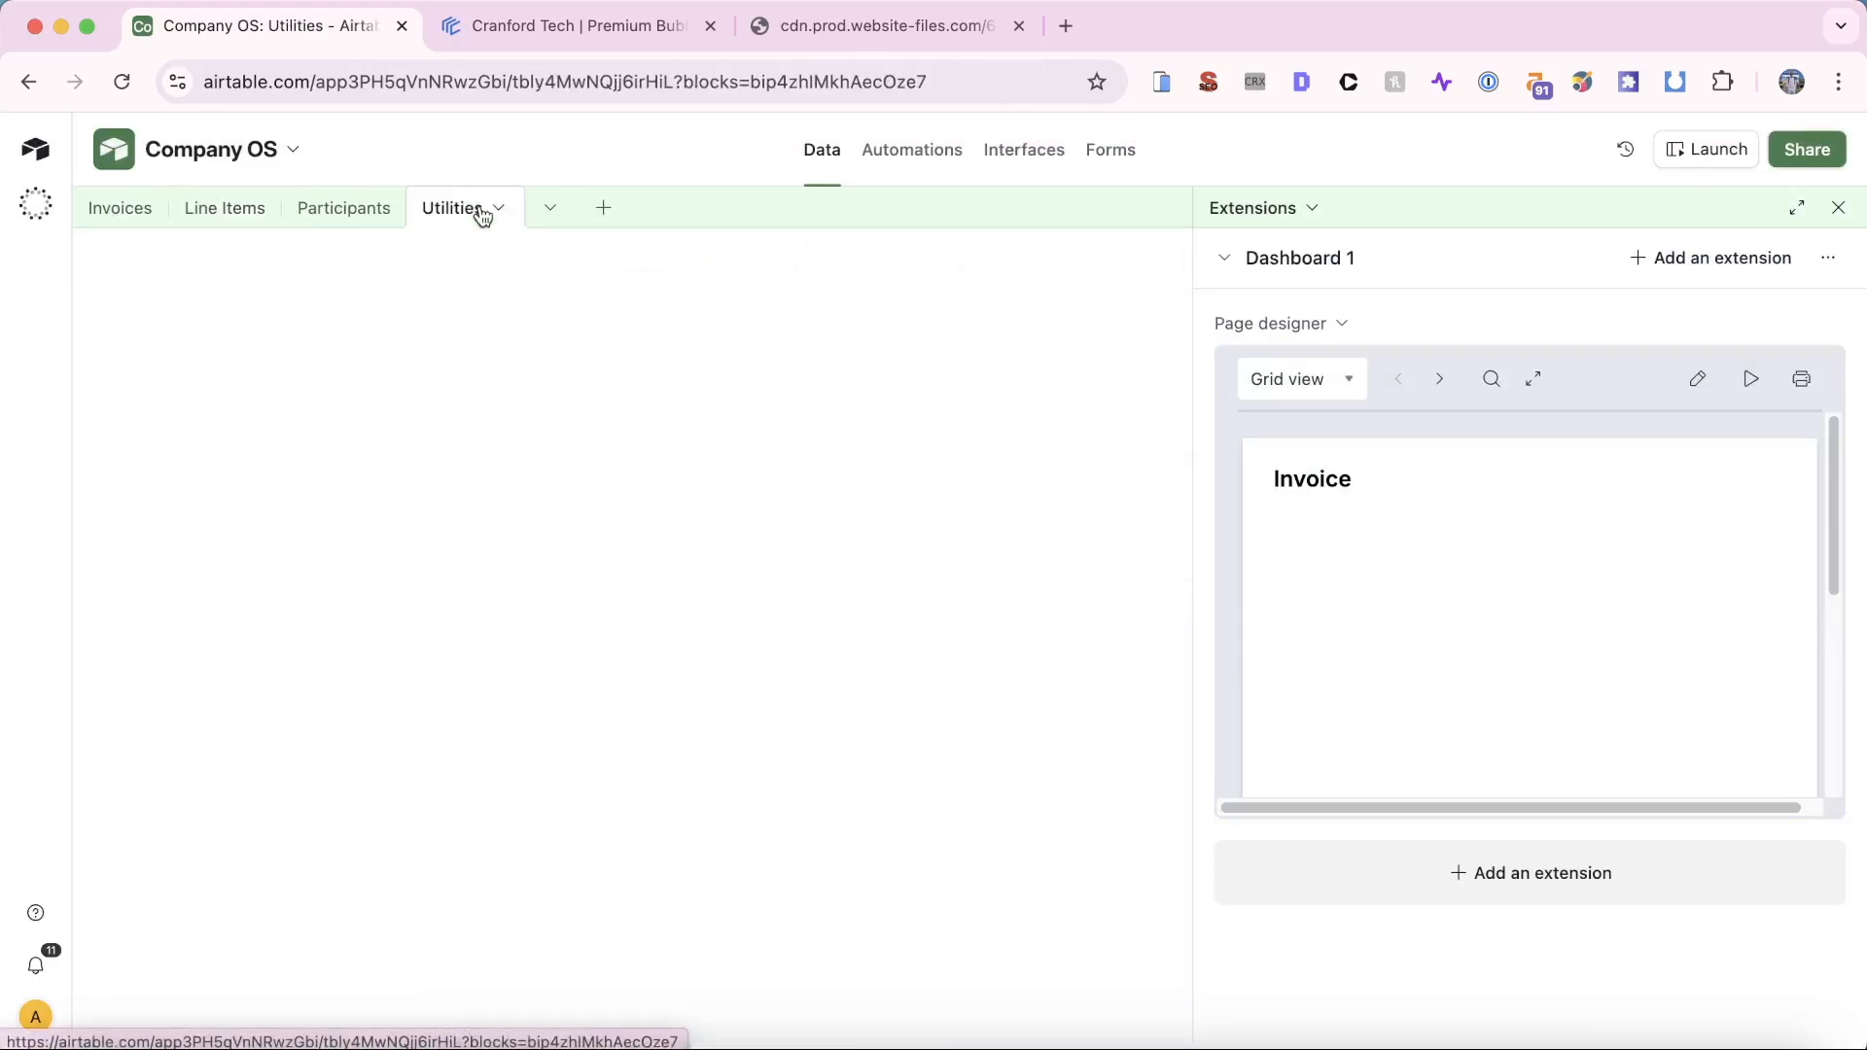
click(1837, 207)
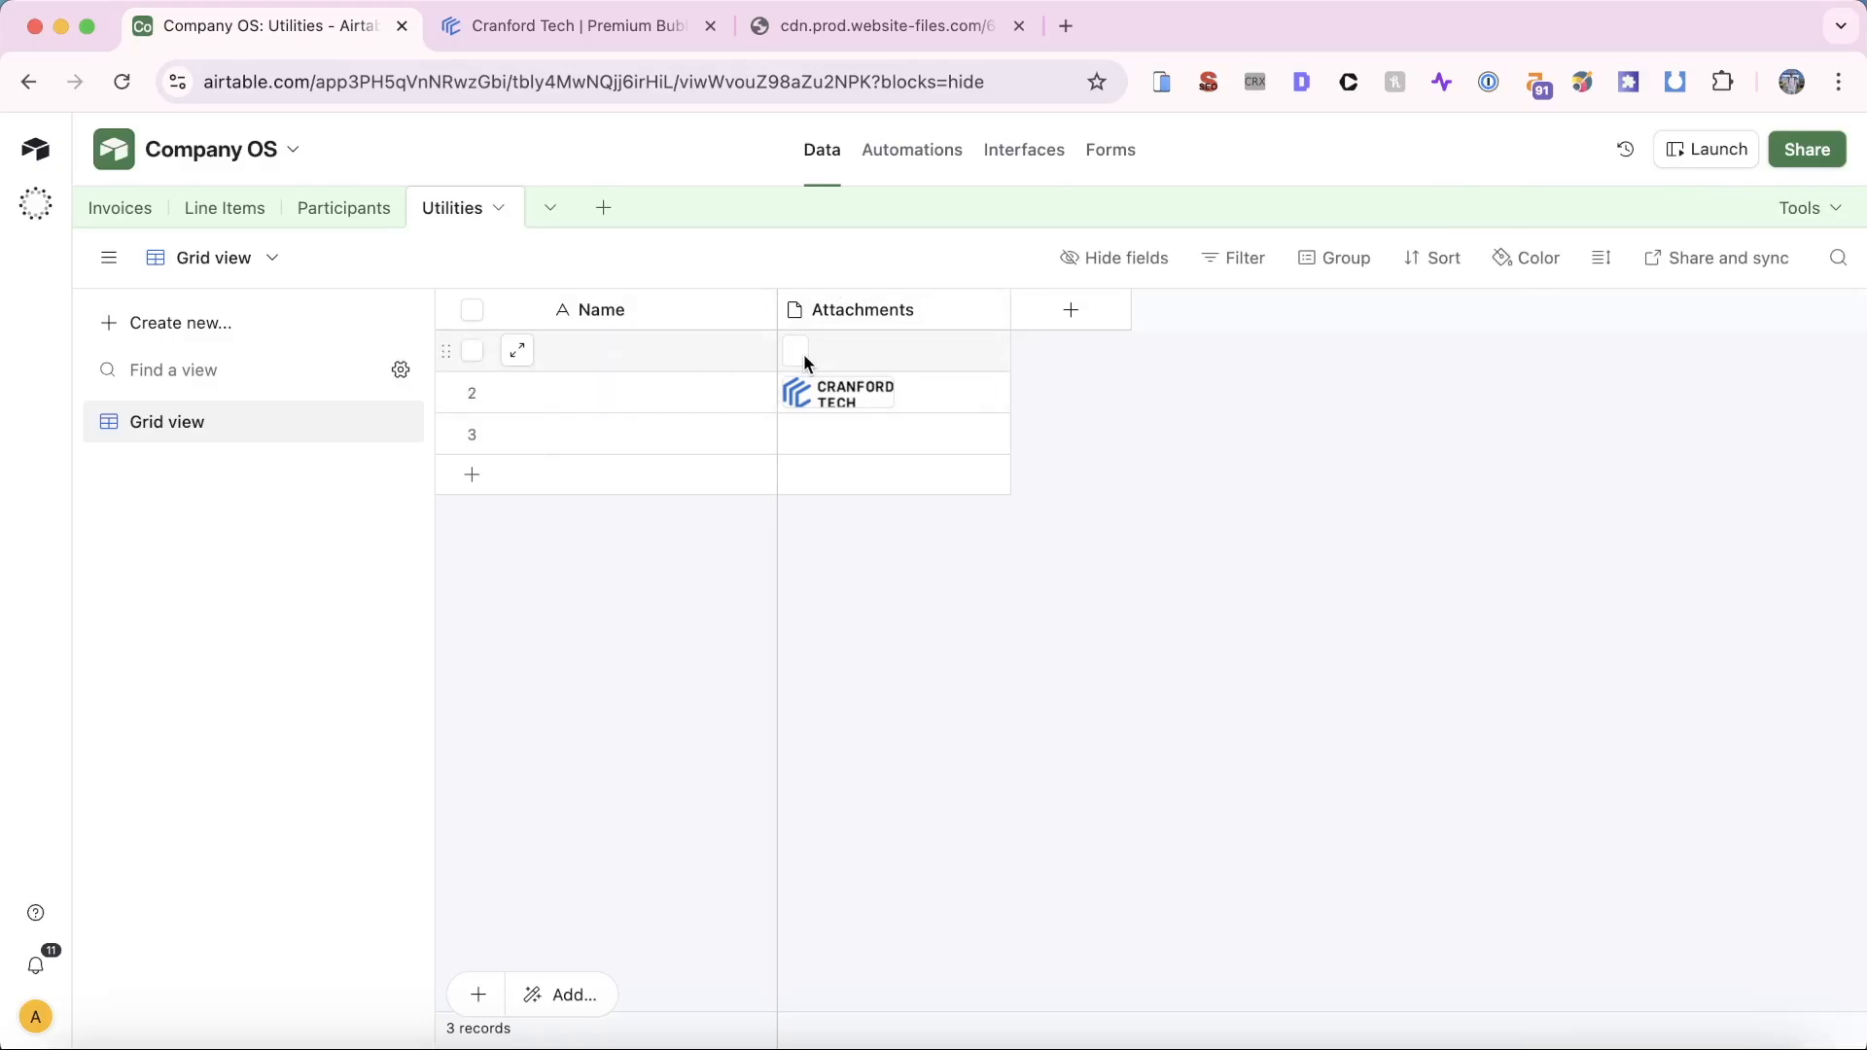
click(851, 398)
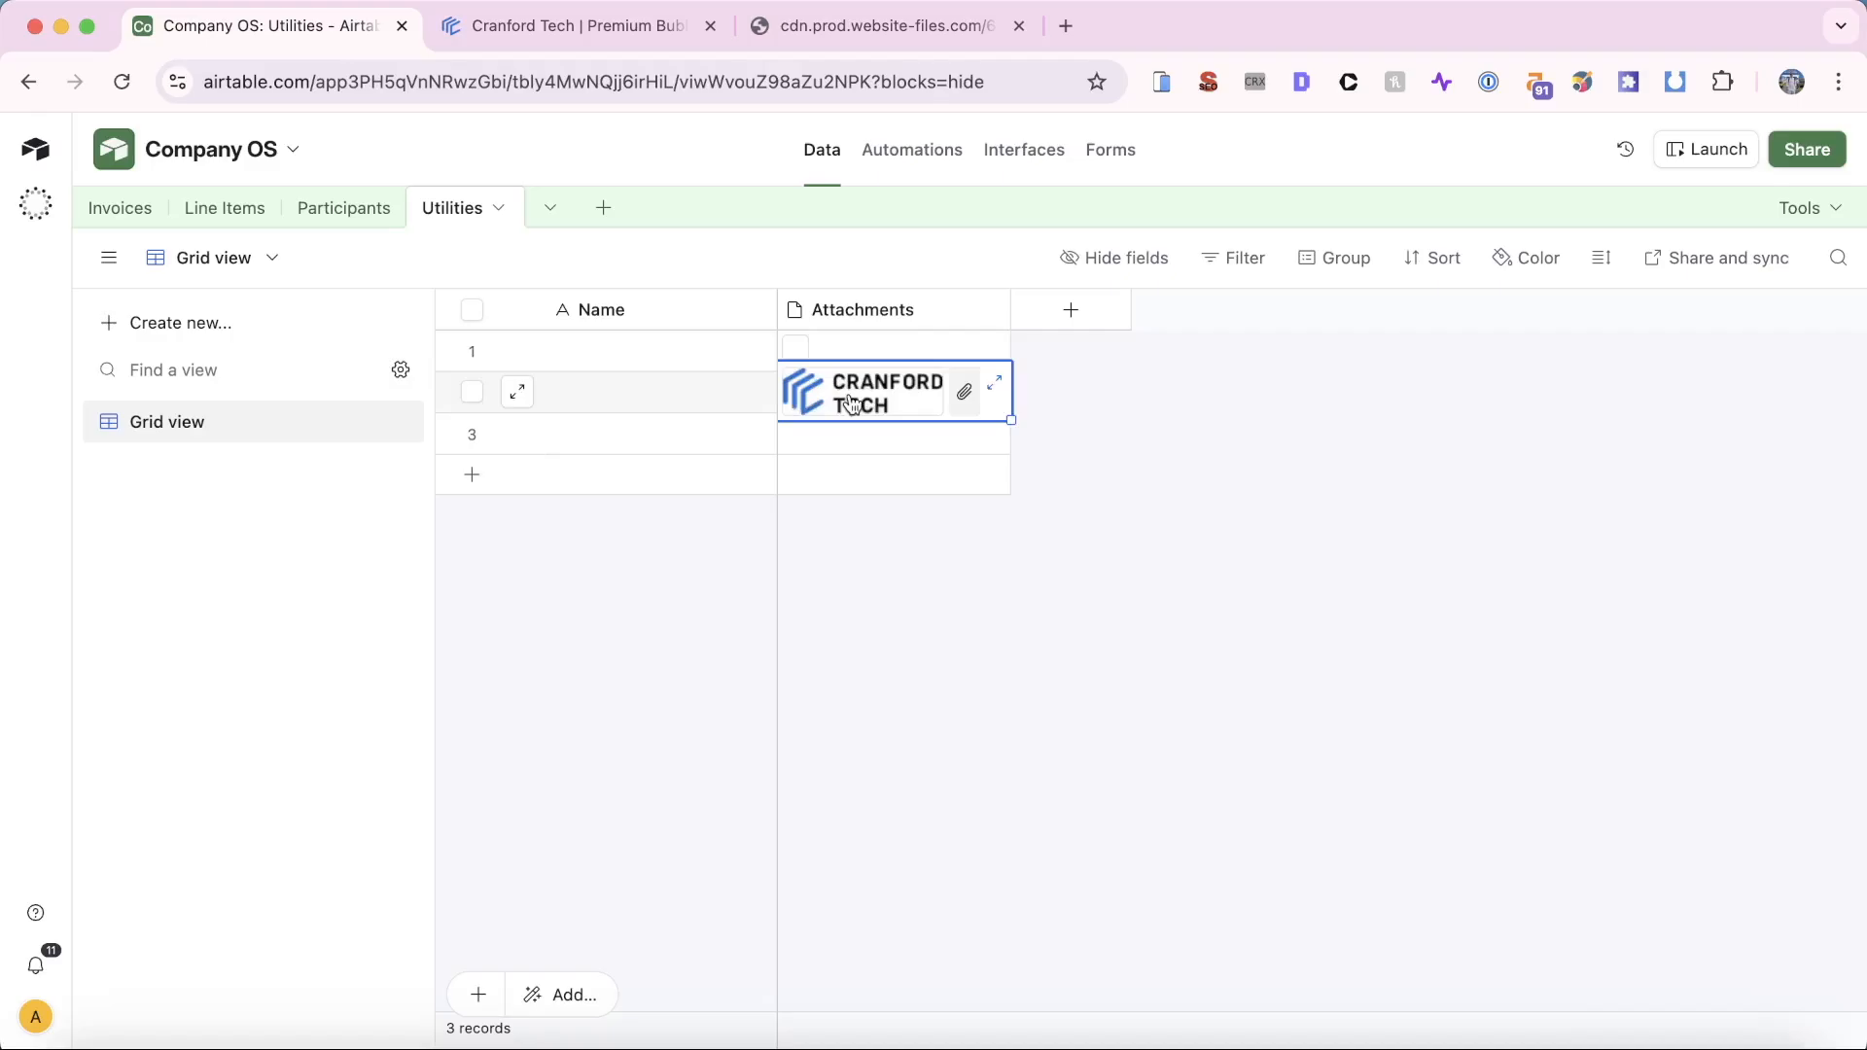
click(851, 402)
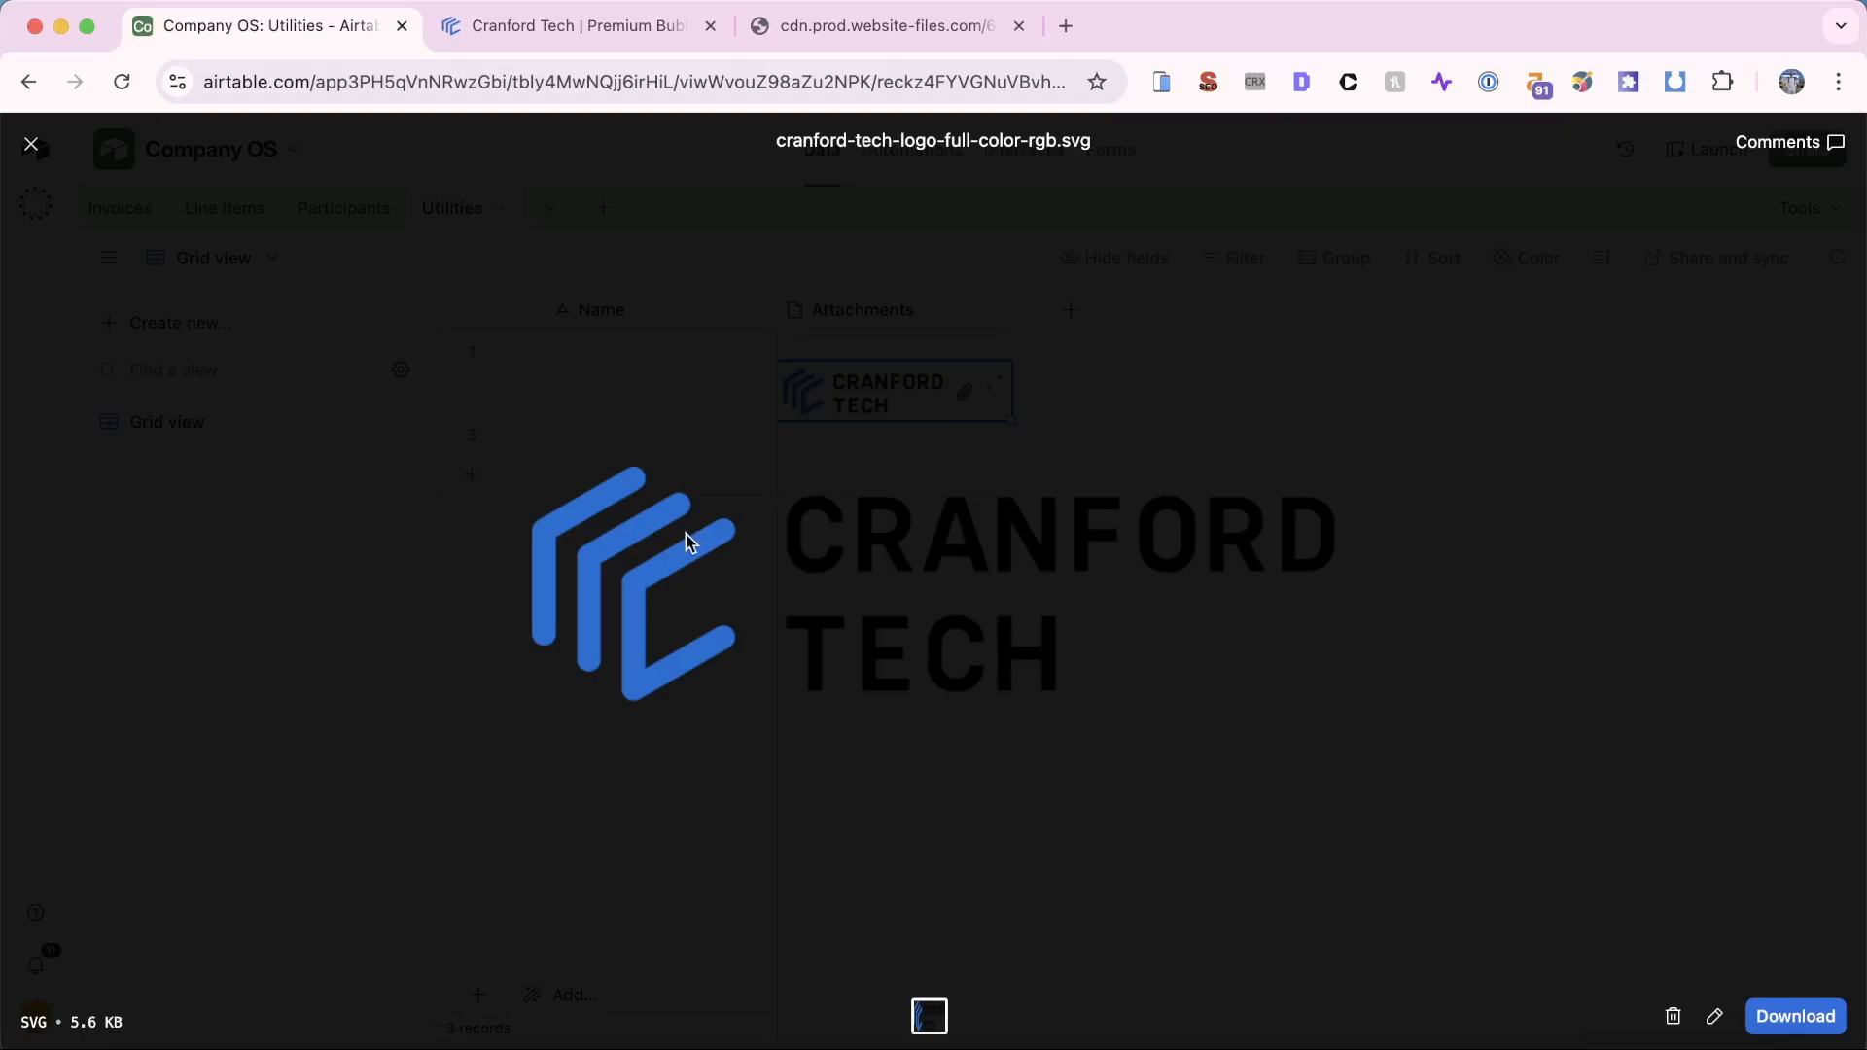
click(649, 384)
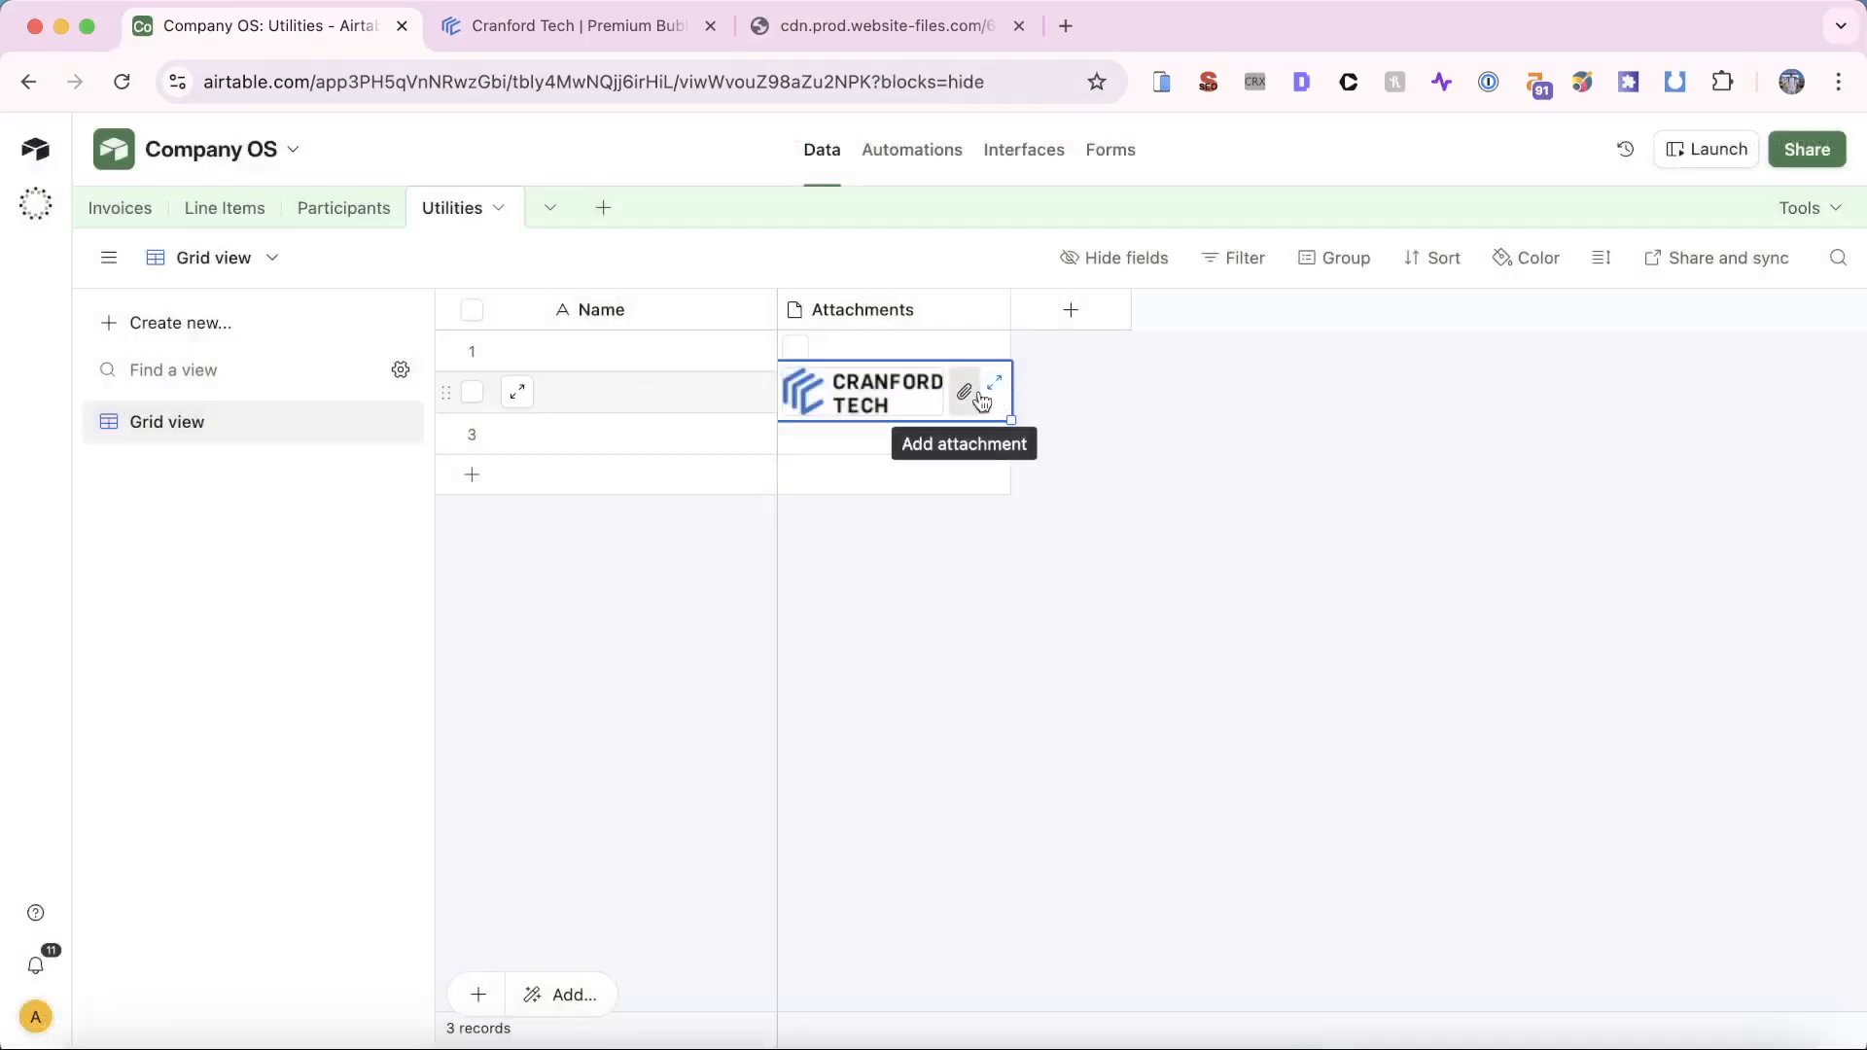
click(868, 400)
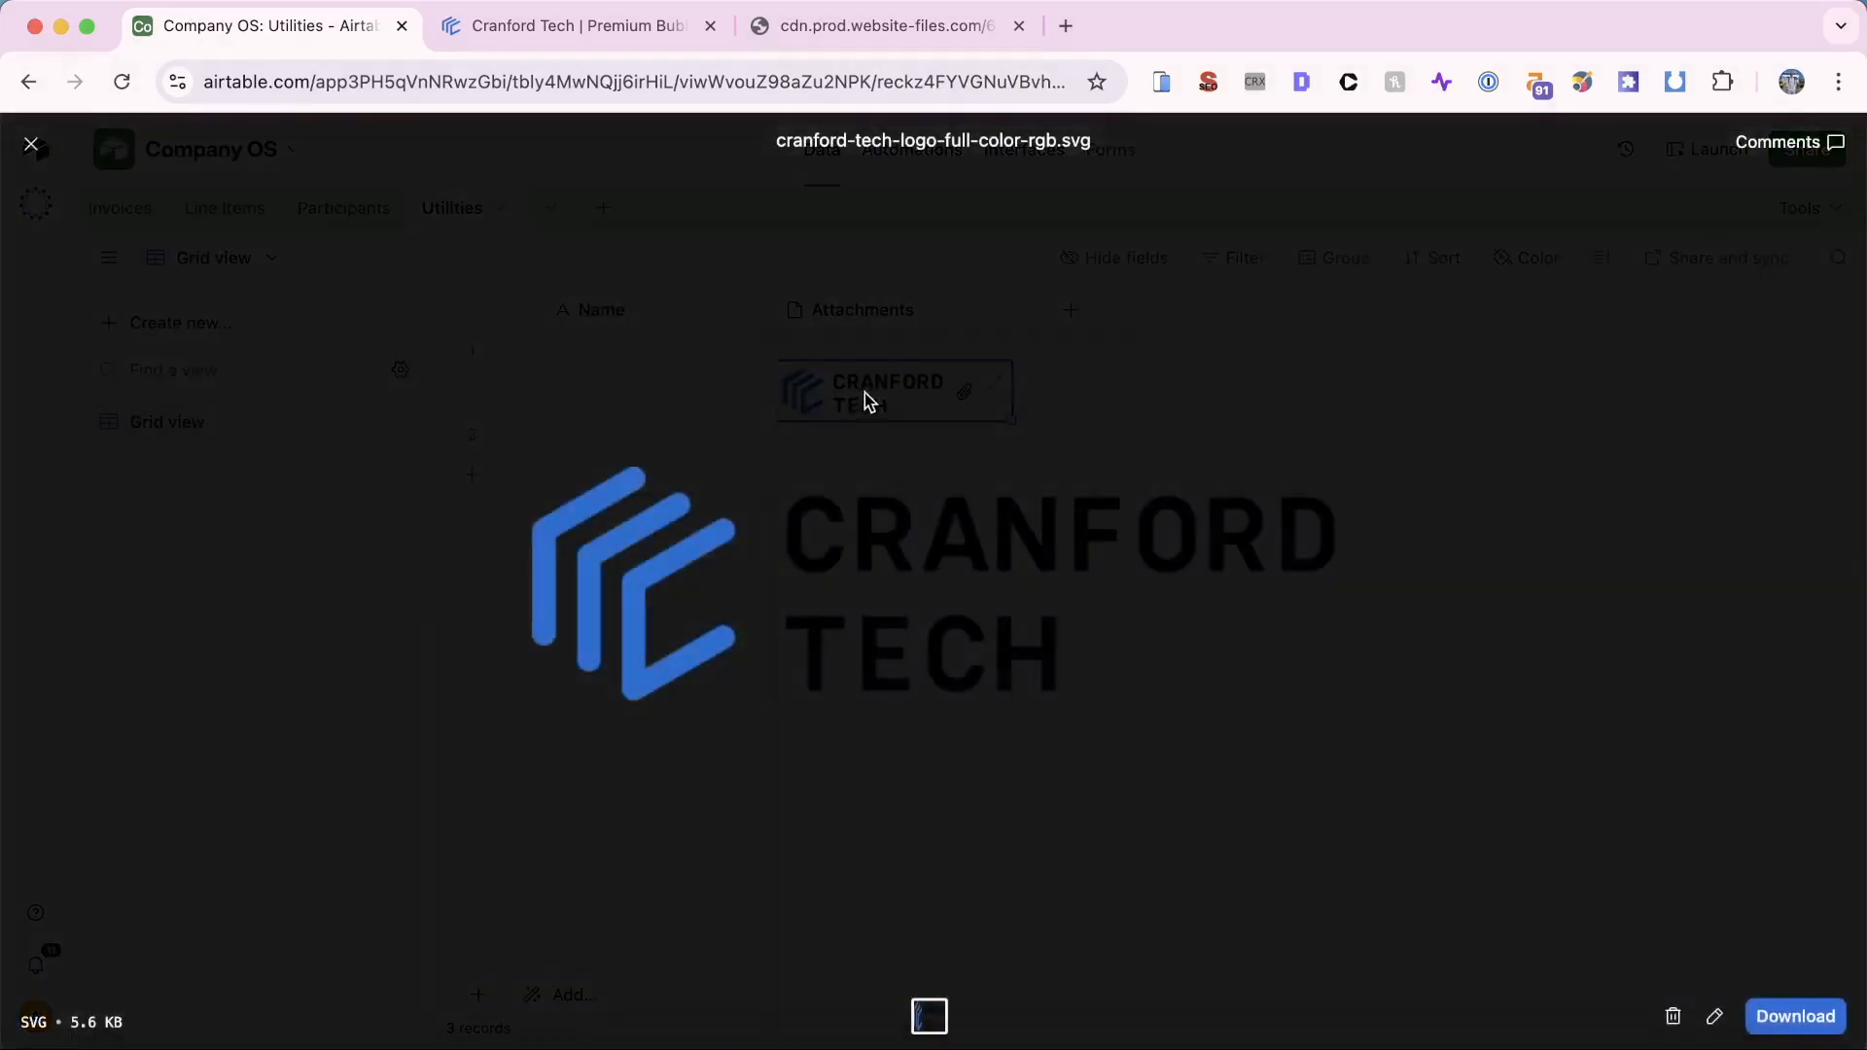
Step: Open the attached logo image in its own browser tab and copy its web address
right_click(783, 540)
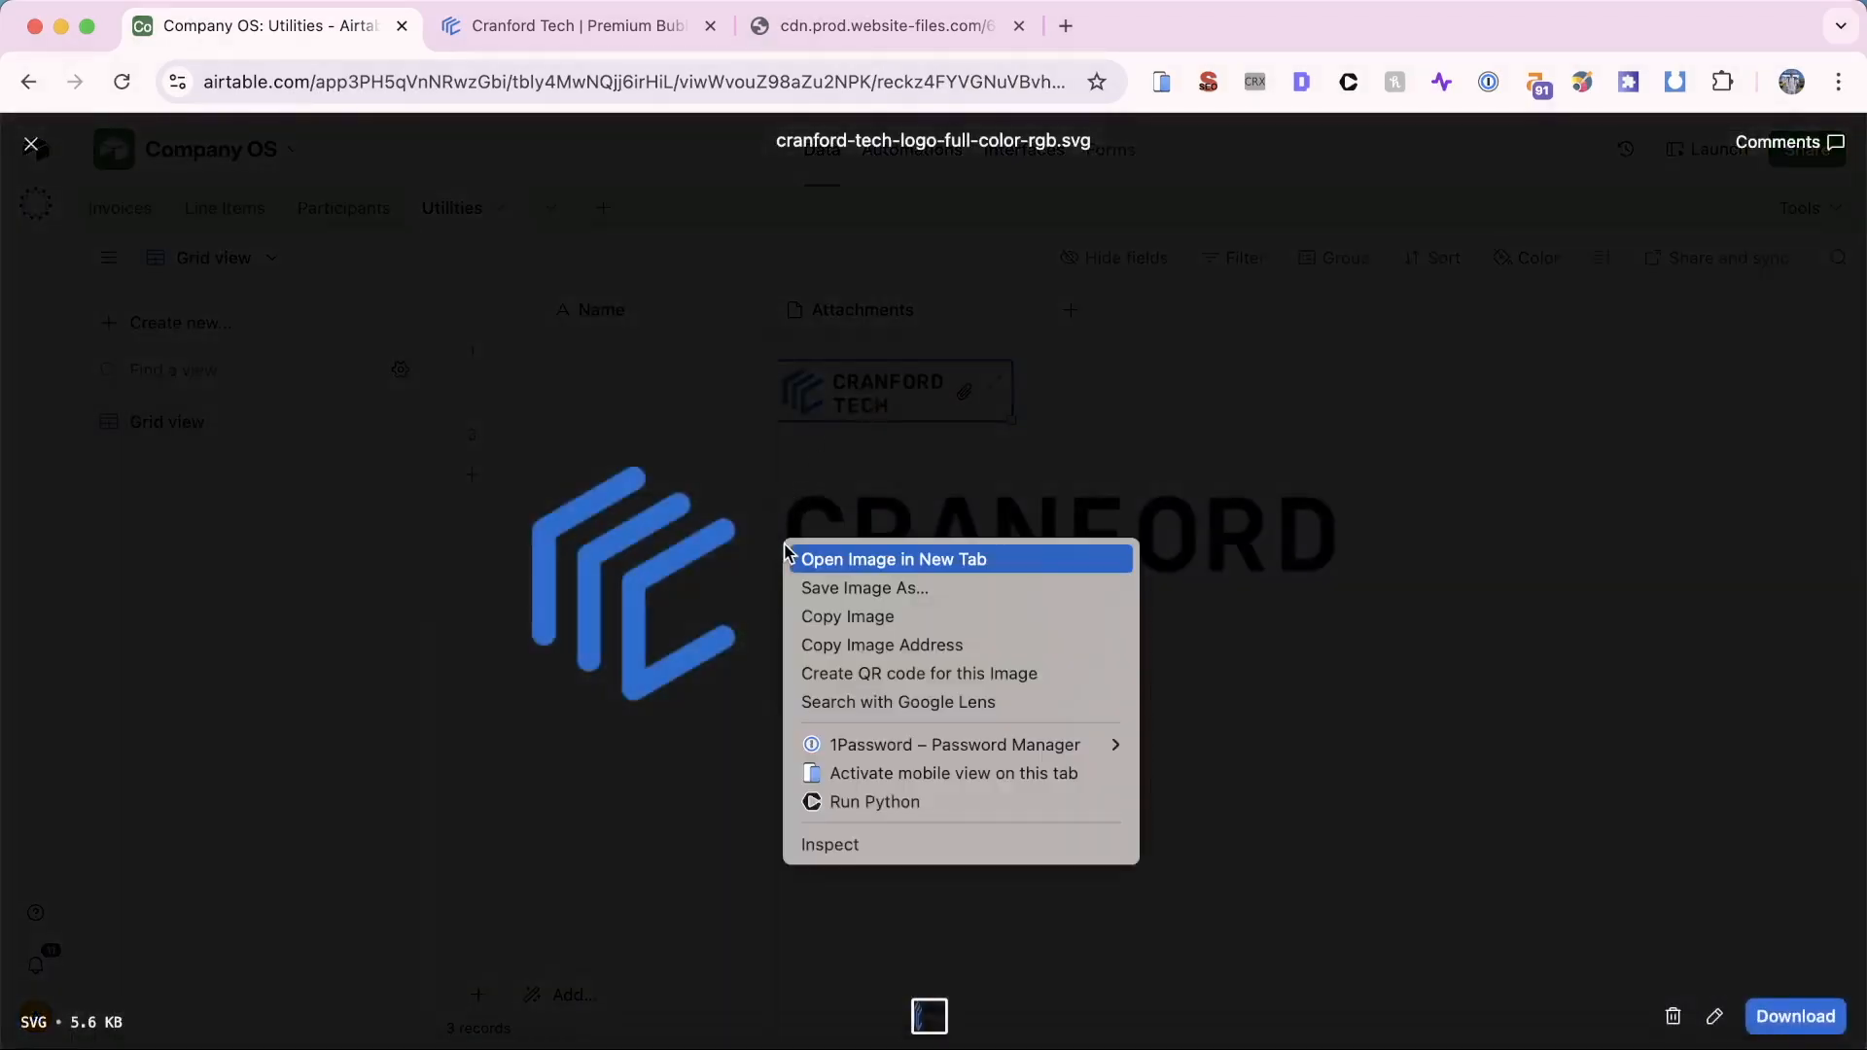
click(894, 559)
click(500, 24)
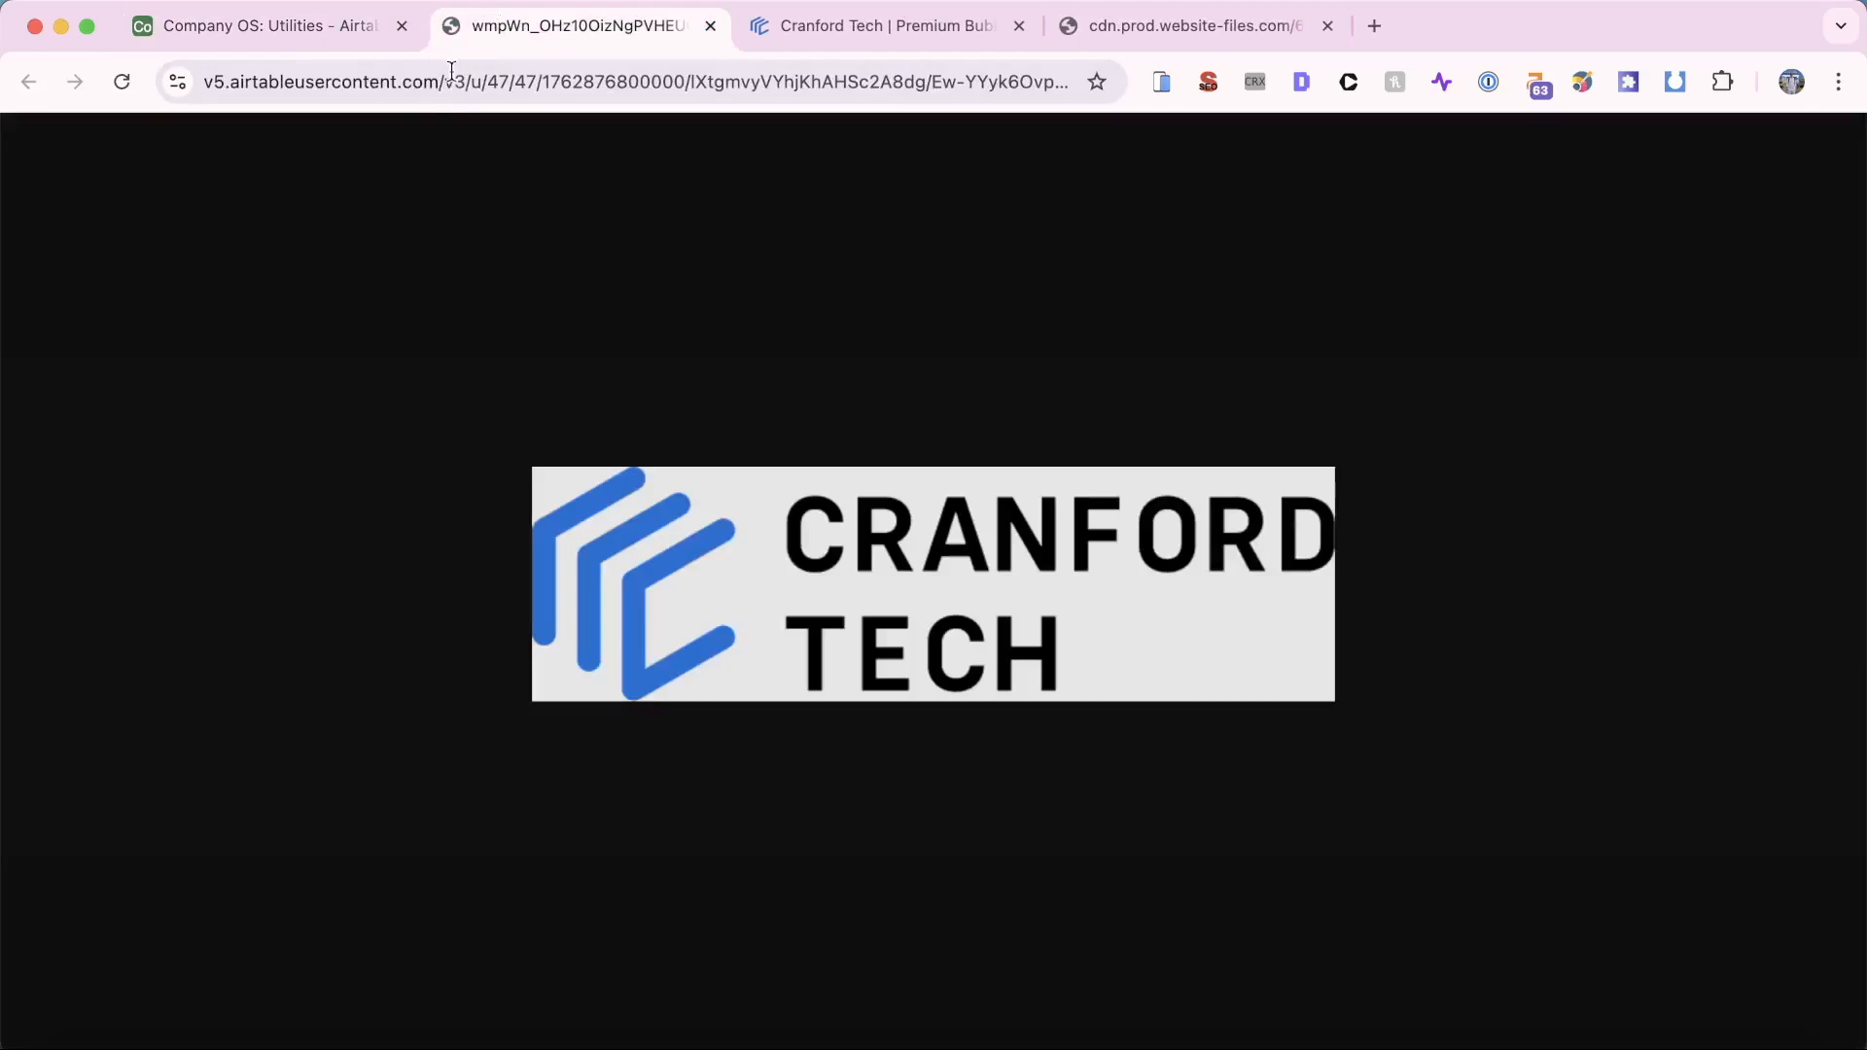
click(379, 83)
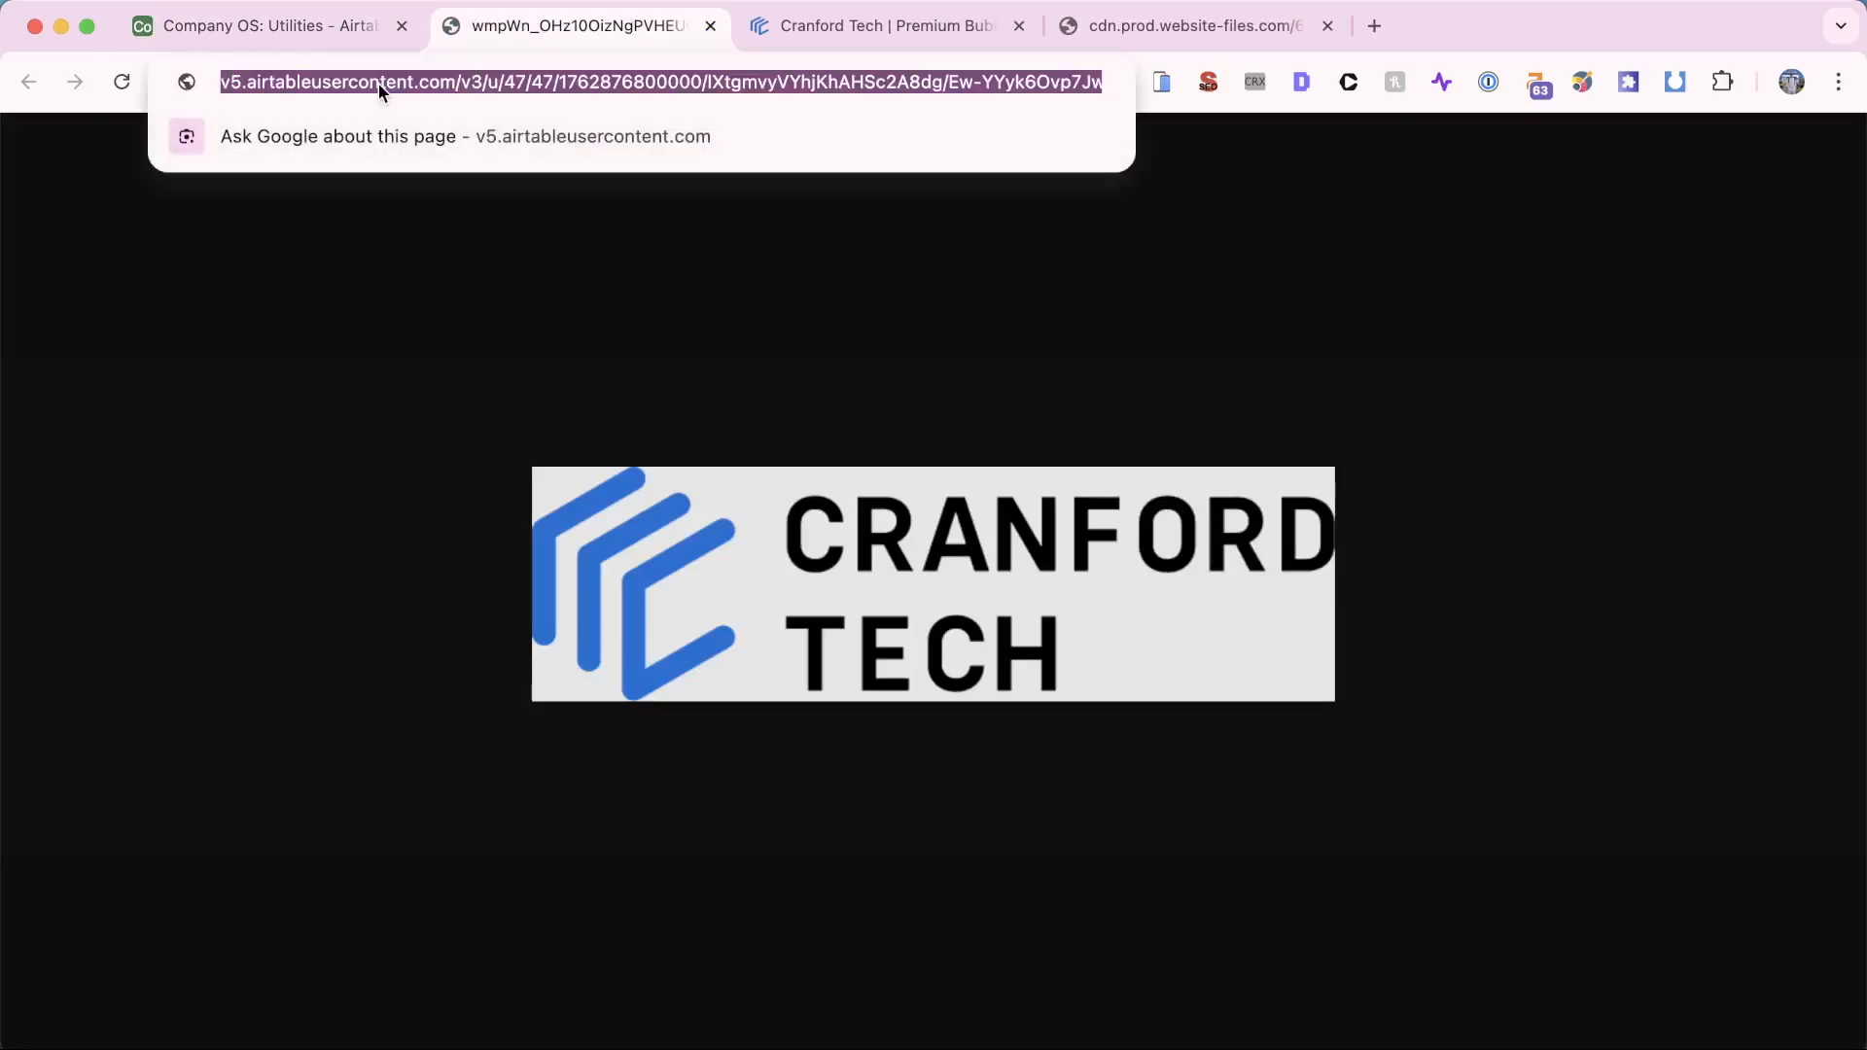
Step: Return to Airtable, close the attachment preview, and reopen the Page designer layout for editing from the Invoices table
click(367, 23)
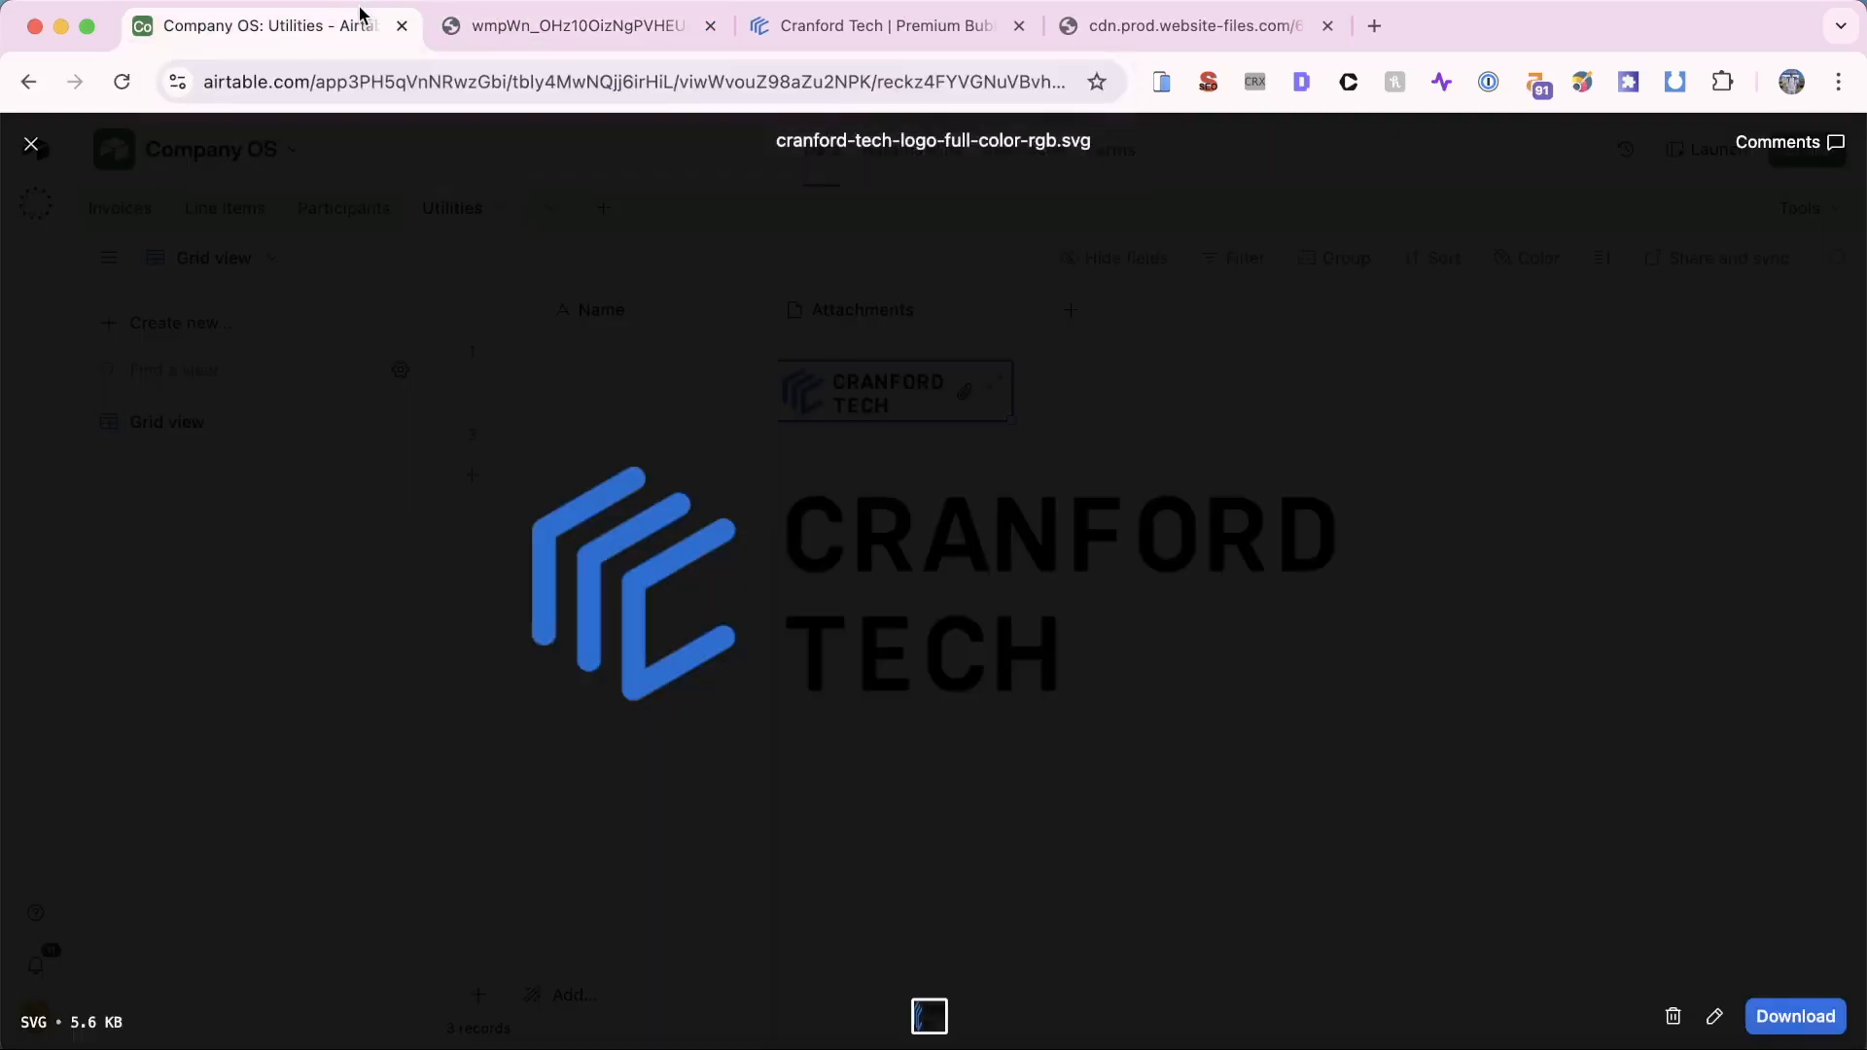
click(32, 146)
click(107, 210)
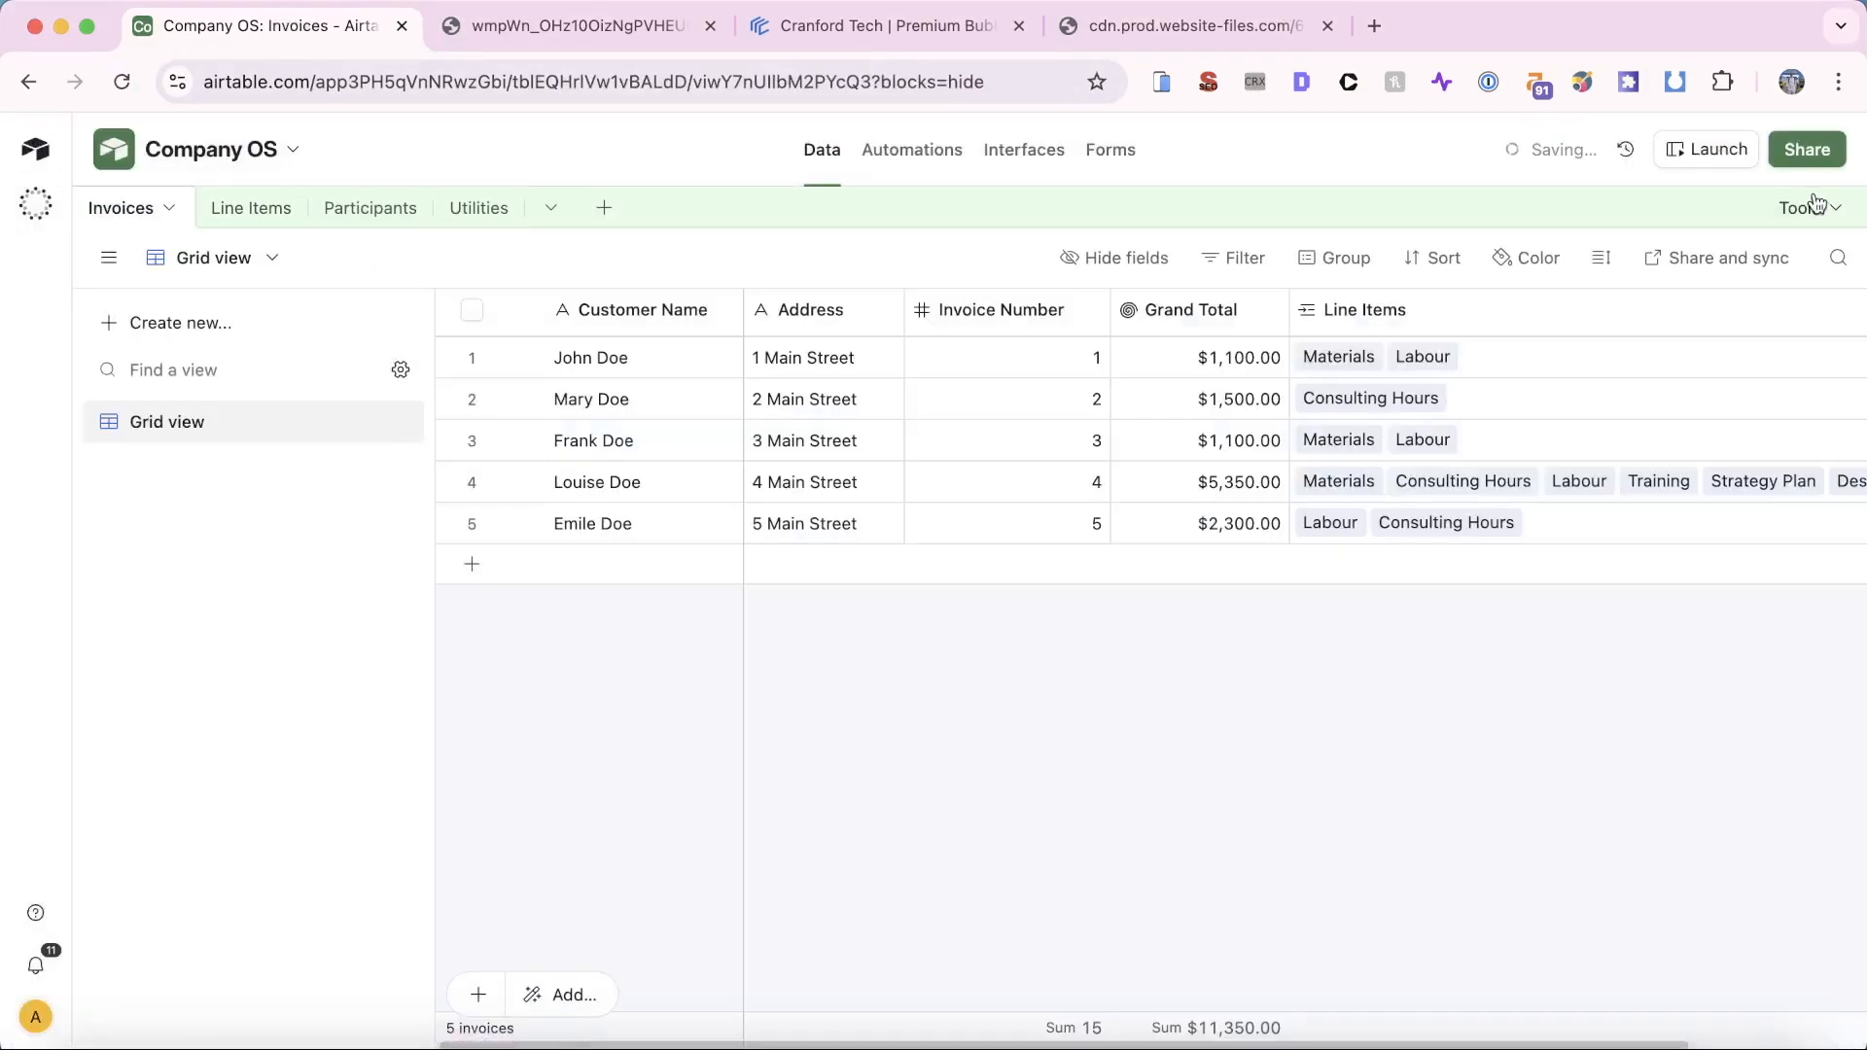
click(1818, 207)
click(1699, 297)
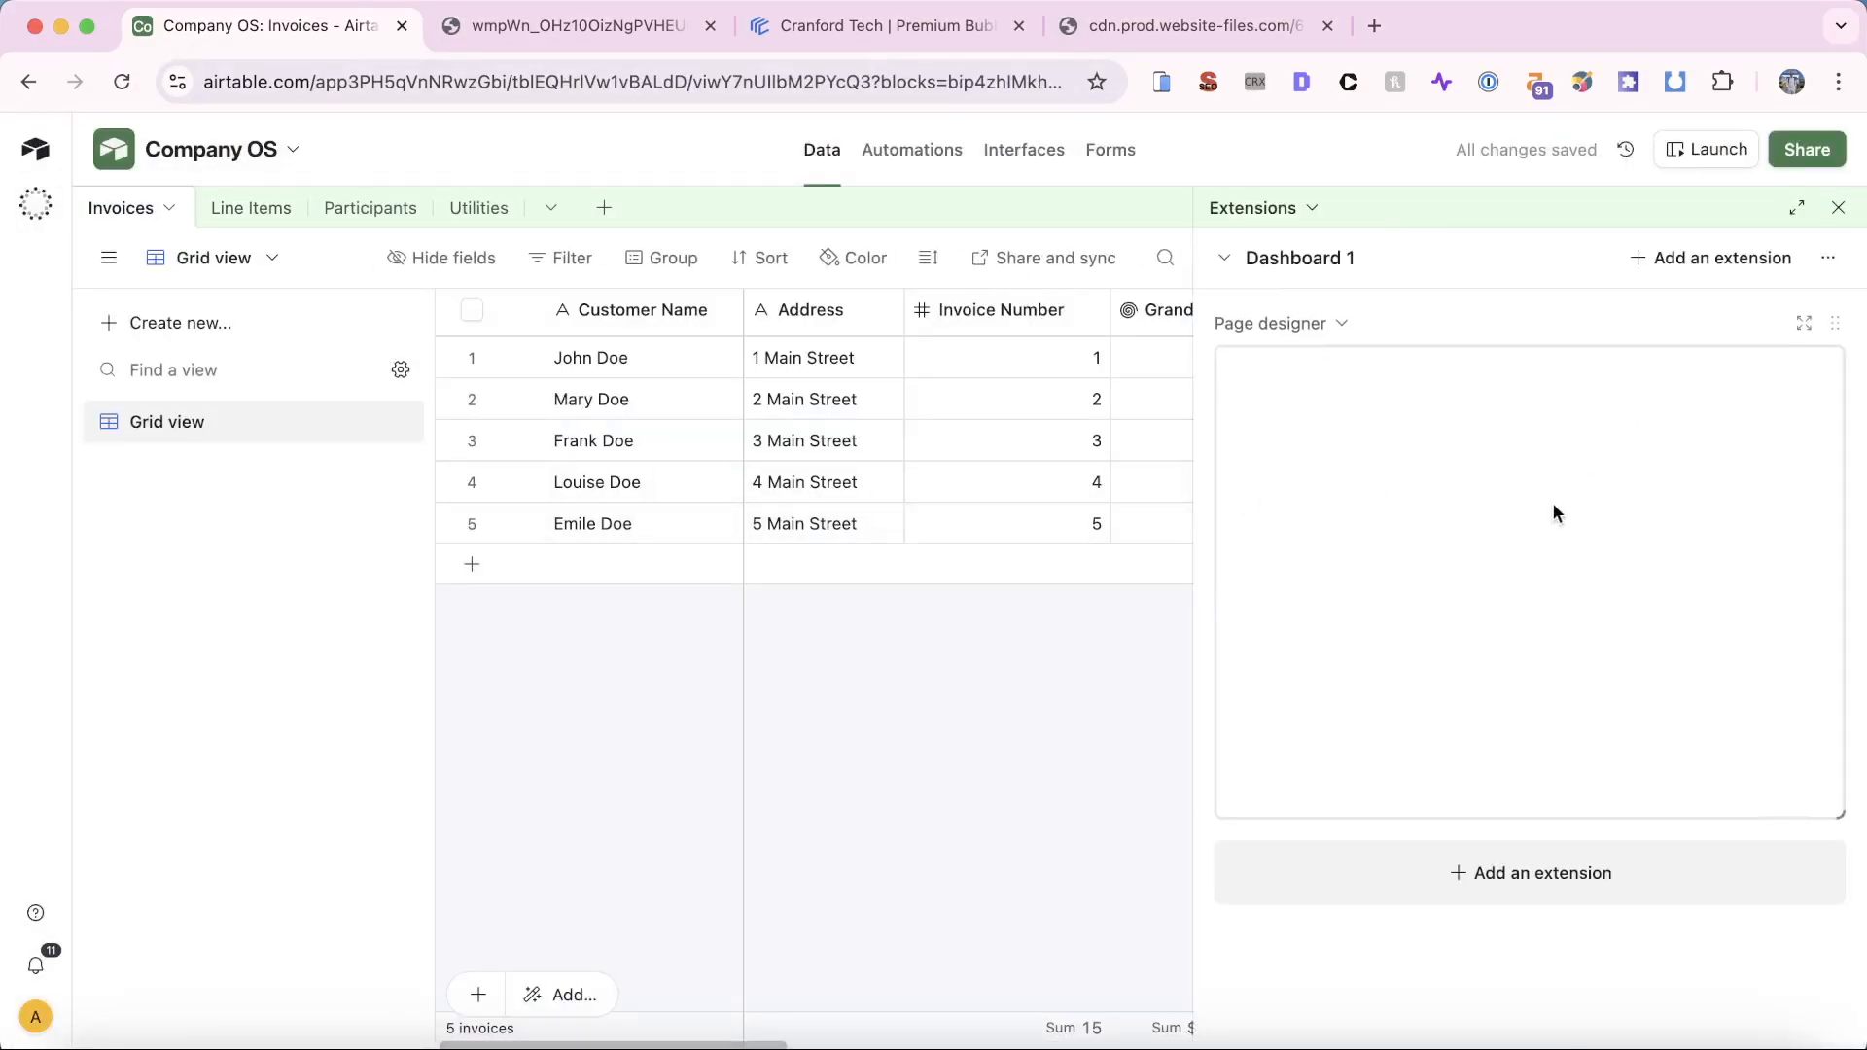
click(1697, 378)
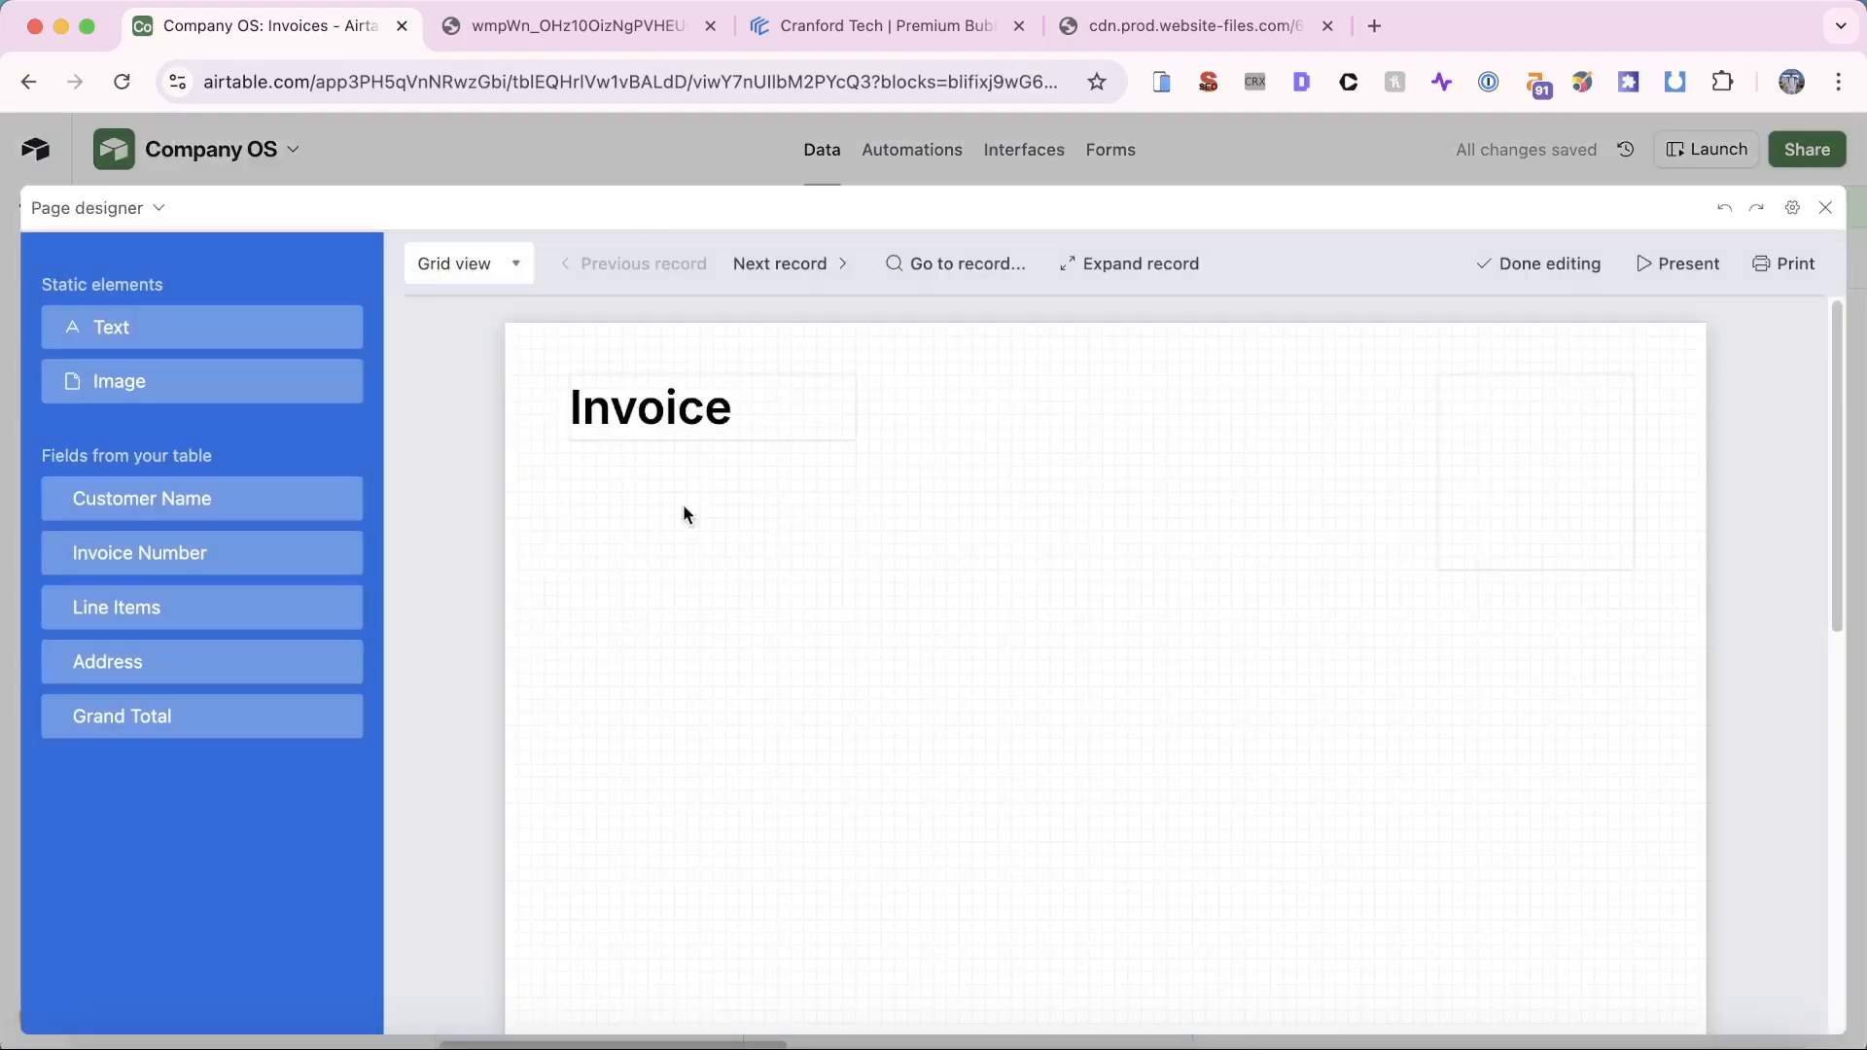
Step: Set the empty image element's URL to the copied Airtable attachment address
click(1537, 417)
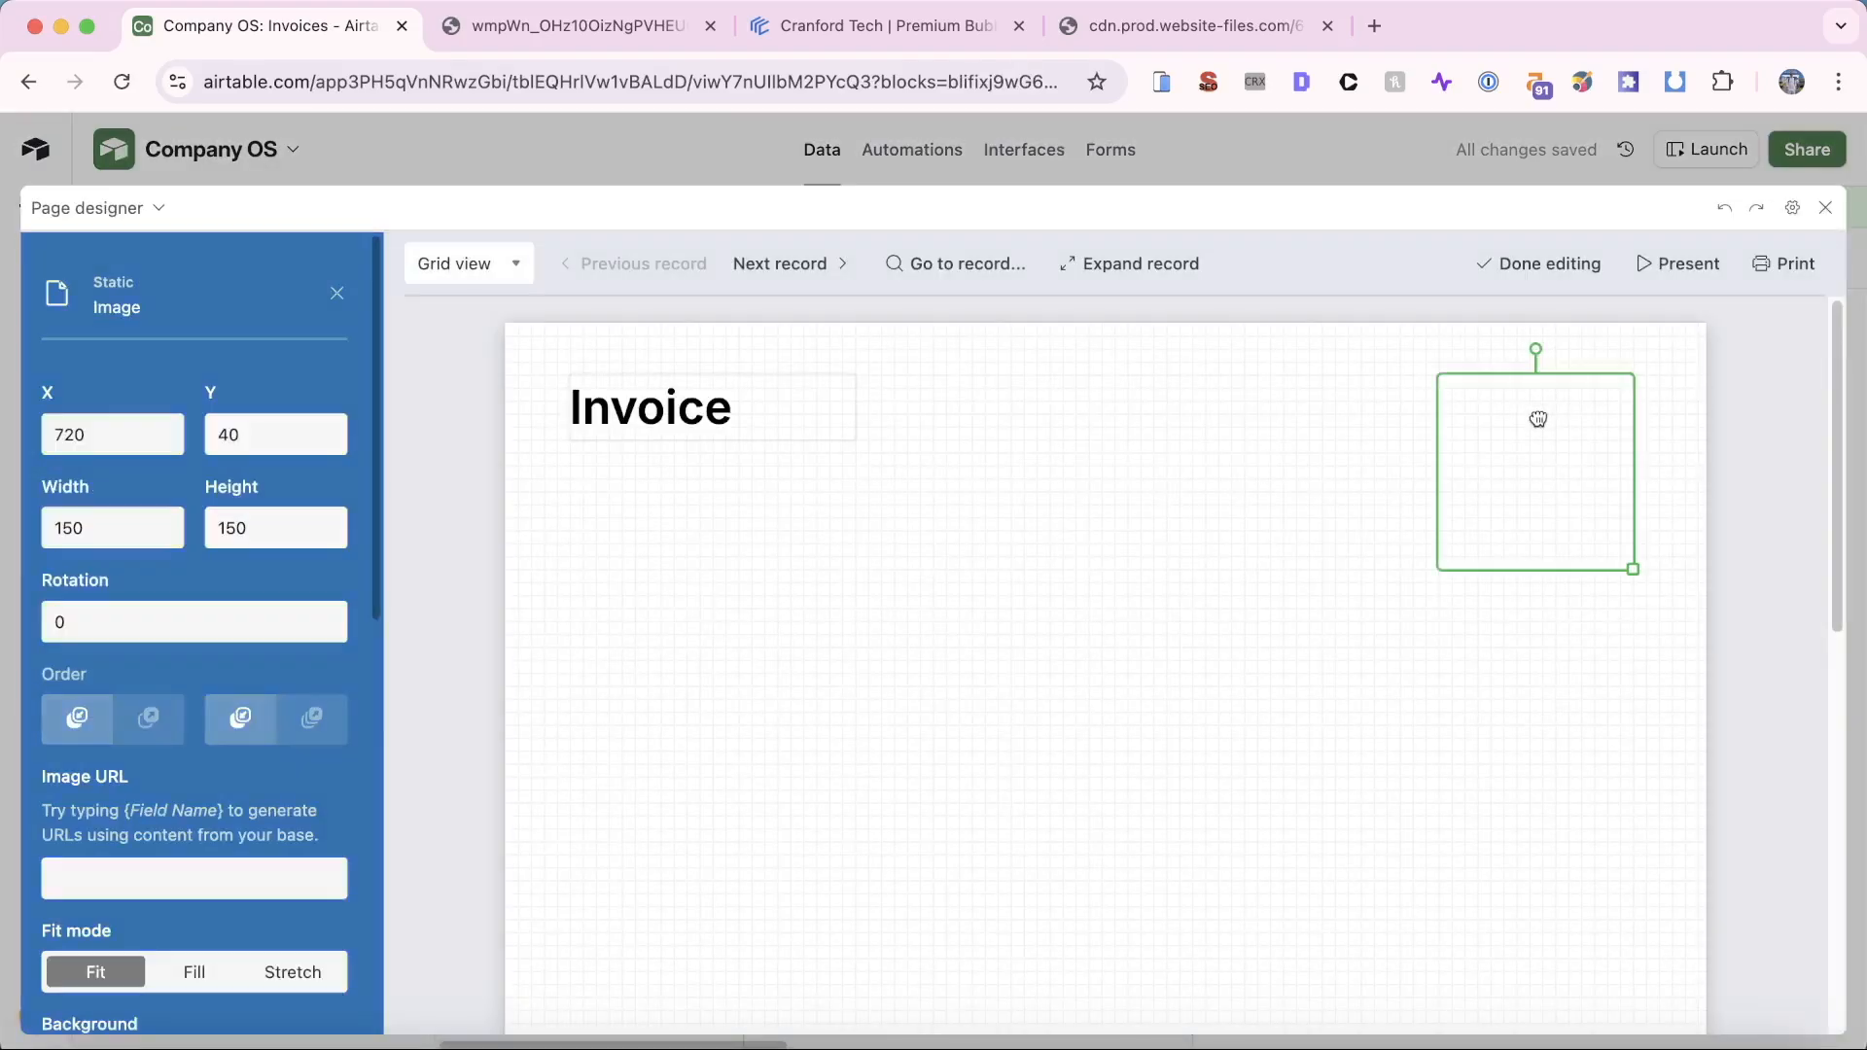
click(194, 886)
key(super+v)
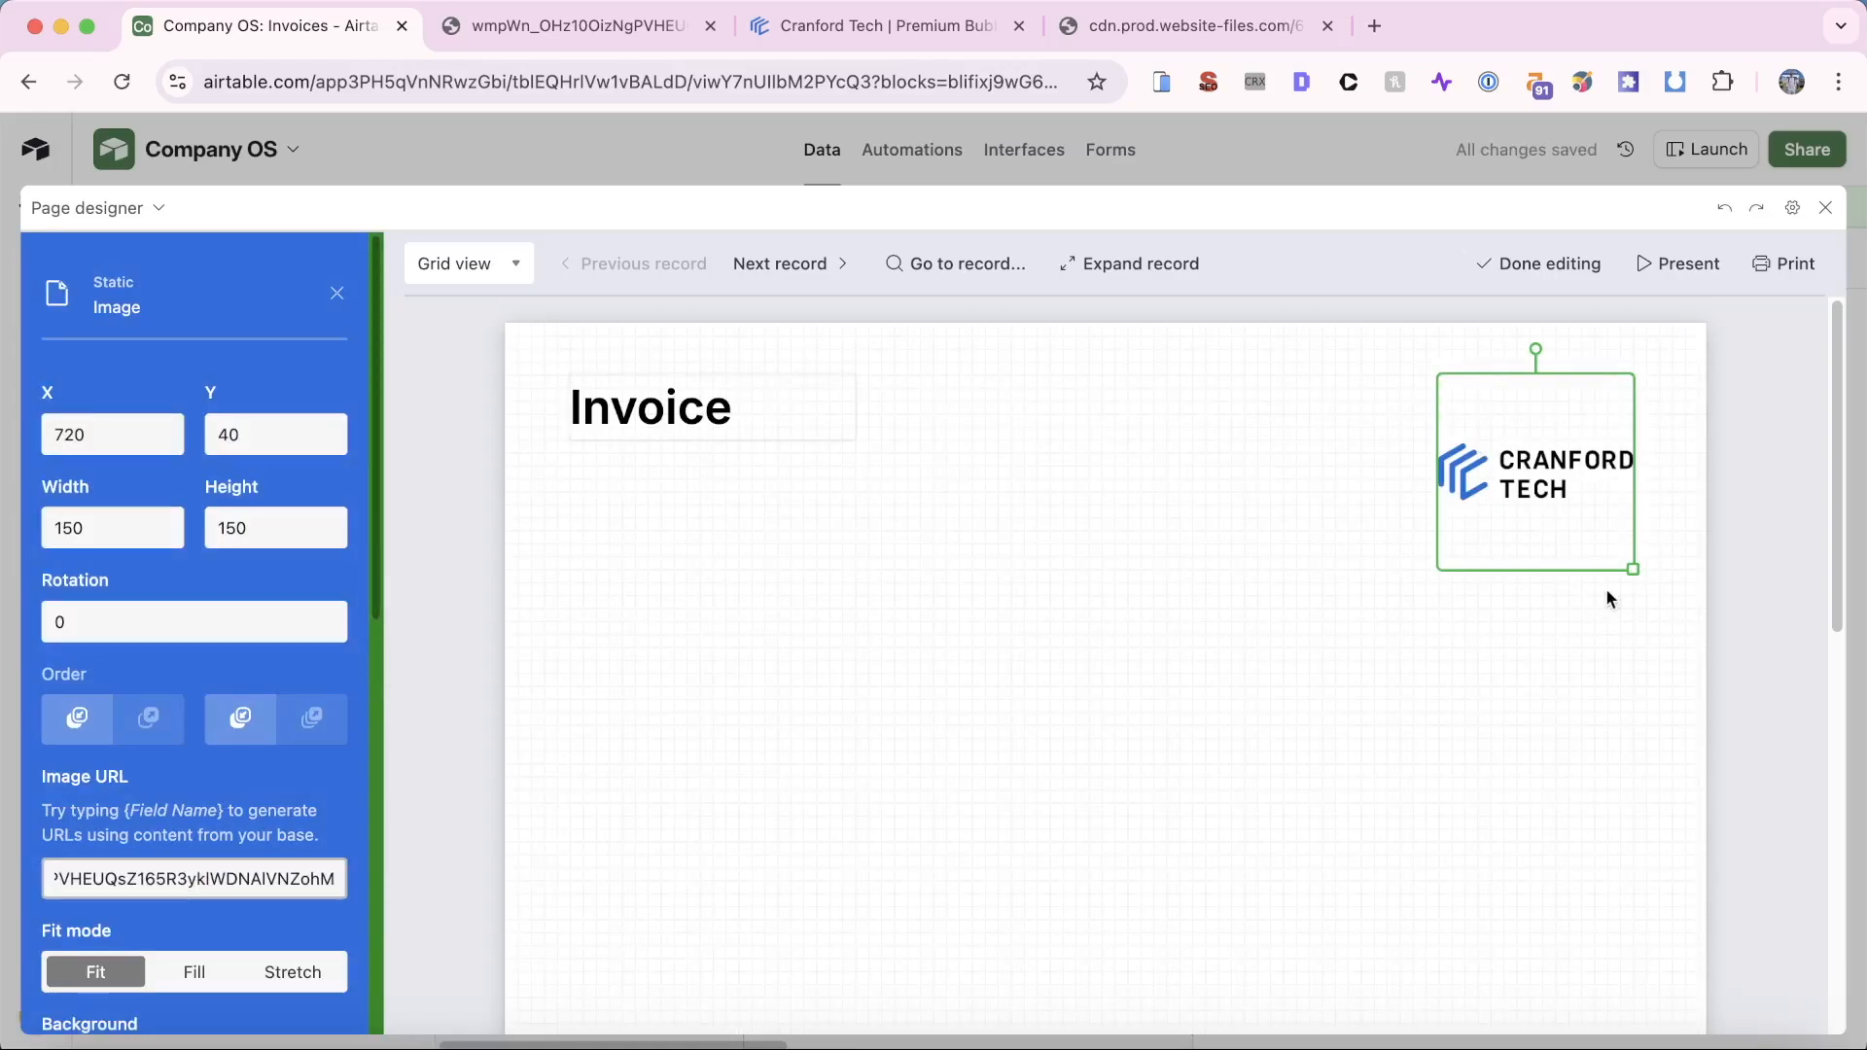
Step: Make the logo image wider and shorter, and position it in the page's upper-right area level with the Invoice heading
drag(1633, 568, 1685, 491)
drag(1572, 481, 1520, 468)
click(1538, 537)
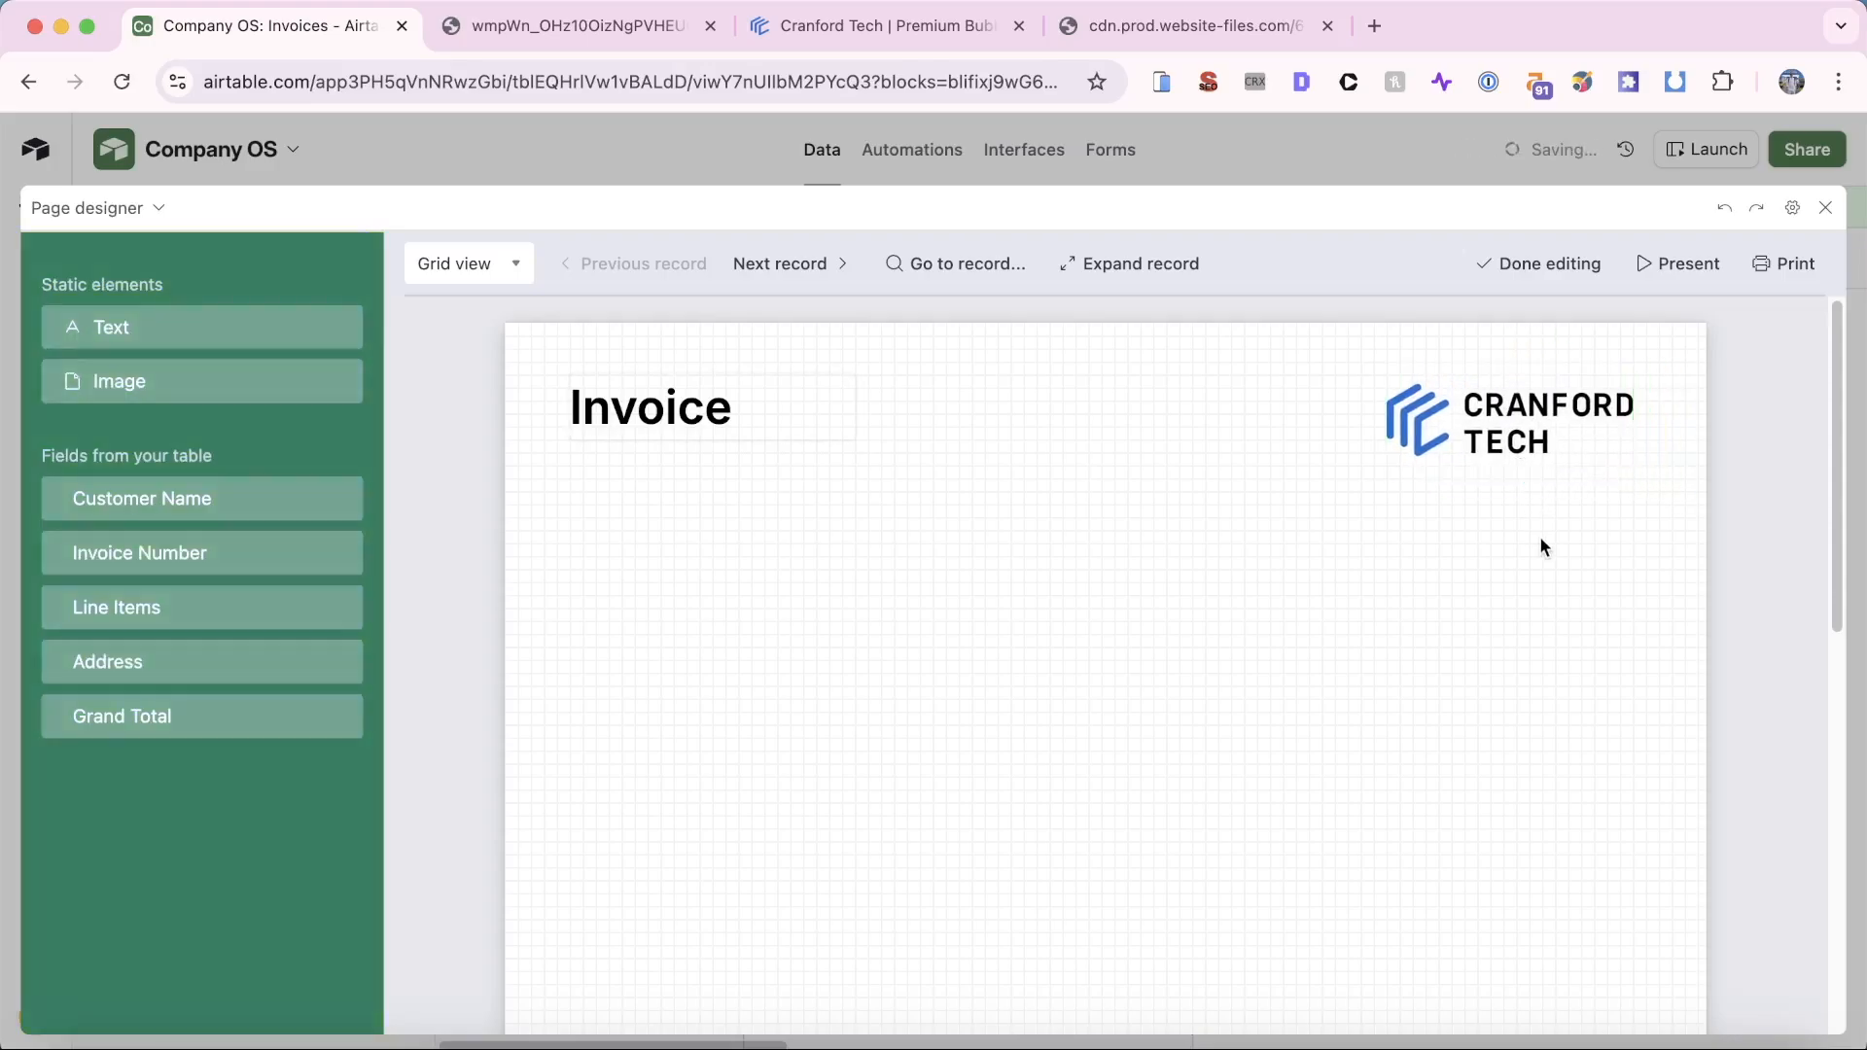
click(1560, 444)
click(1468, 601)
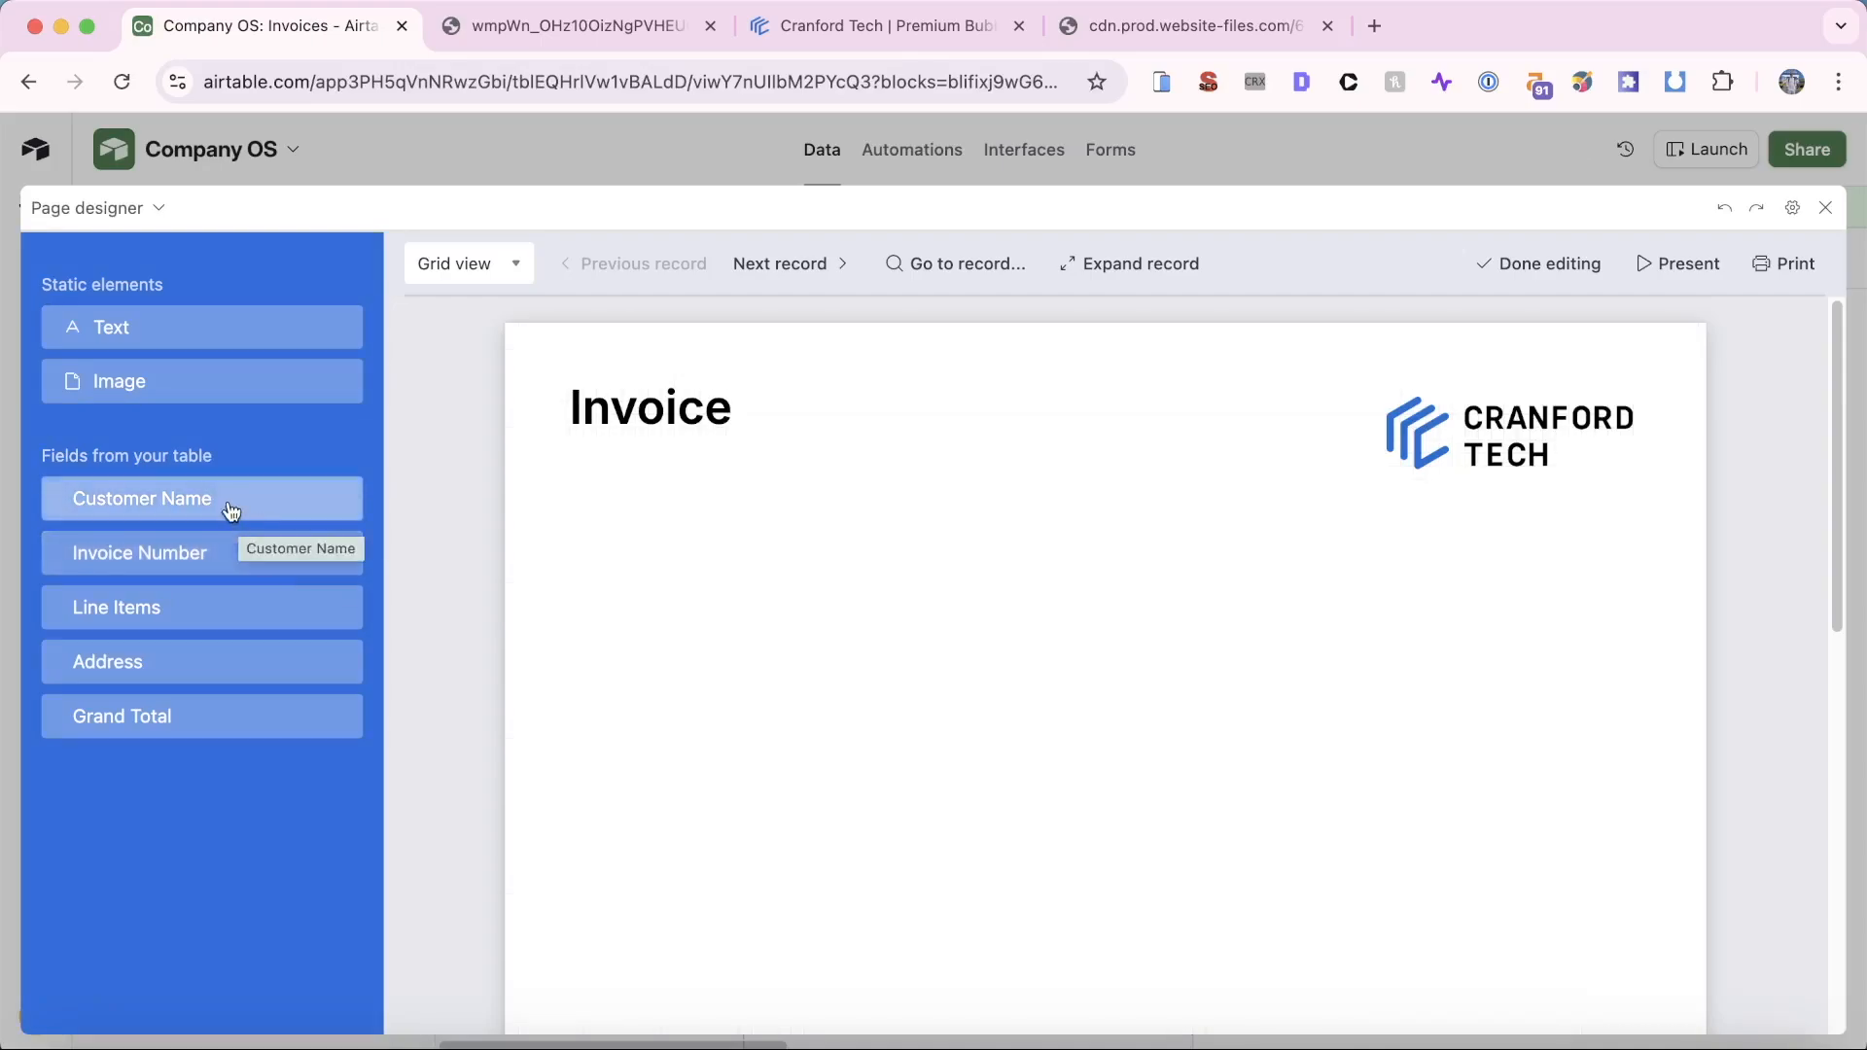
Step: Try out the Customer Name field below the Invoice heading across the records, and remove it from the page
drag(226, 506, 771, 493)
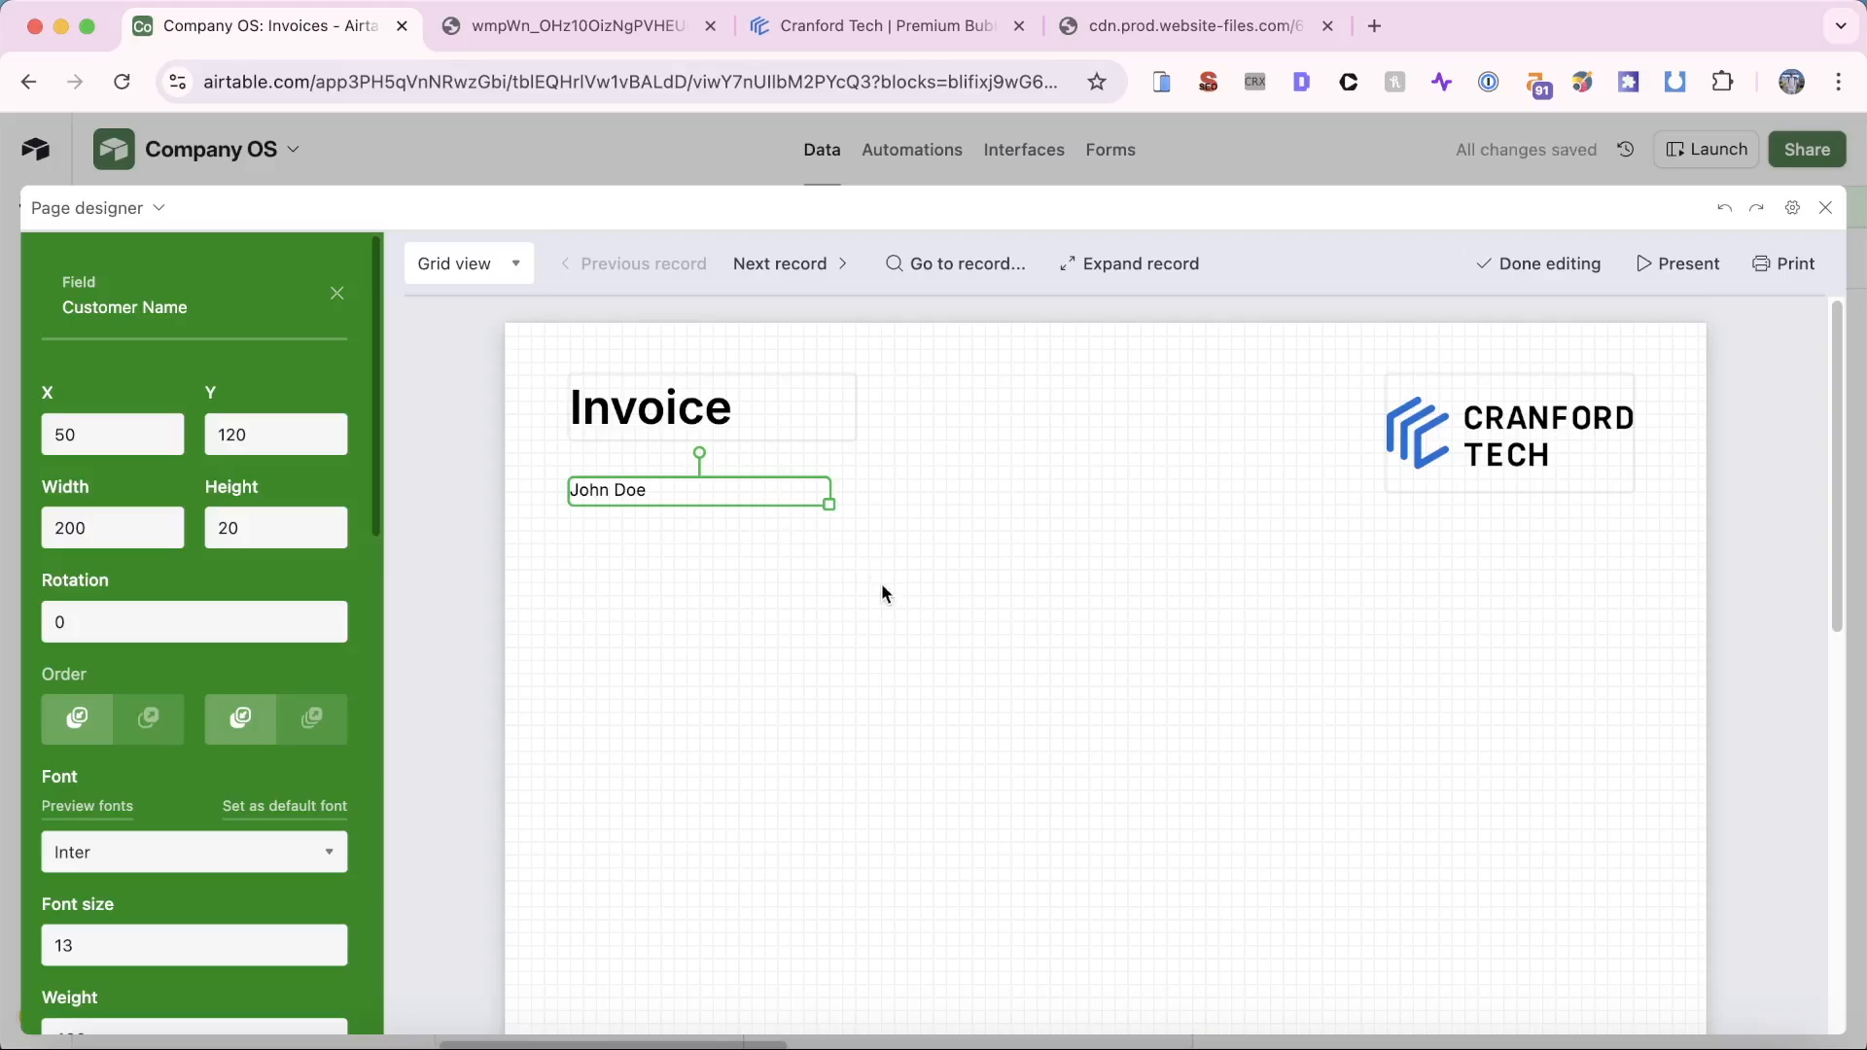
click(816, 268)
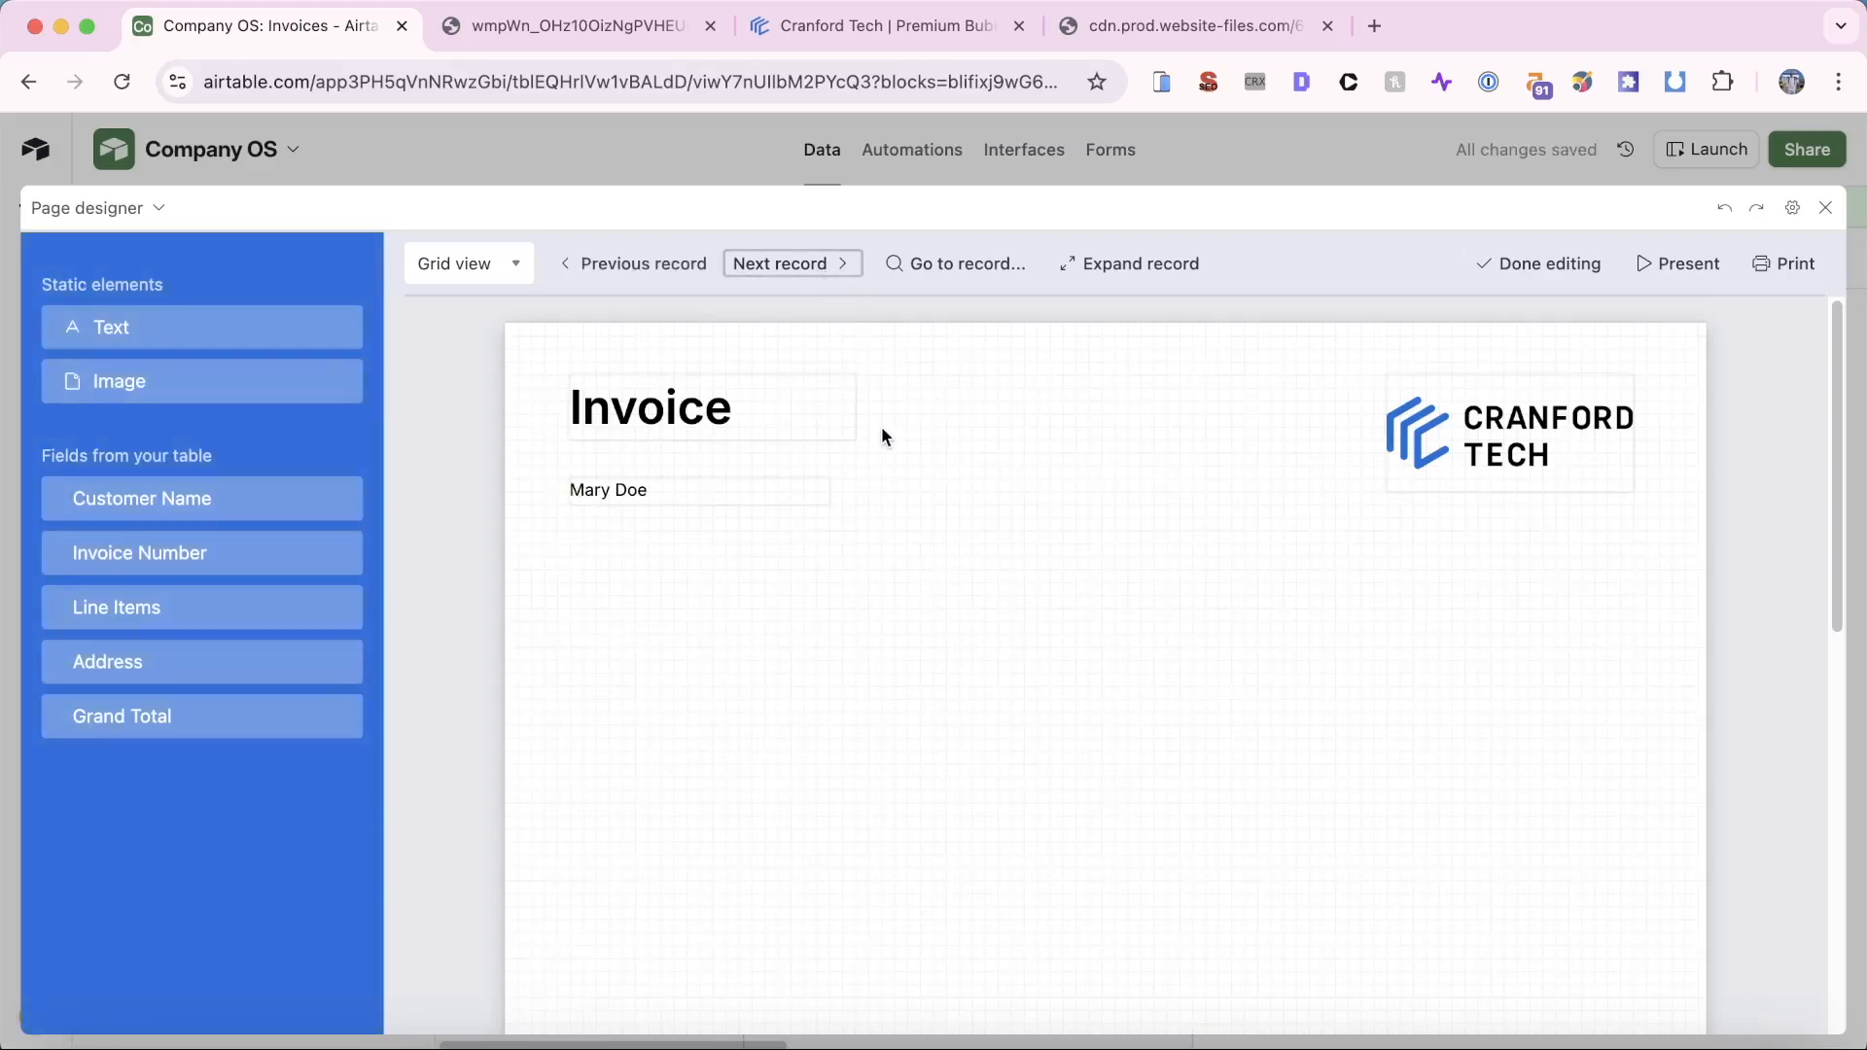
click(790, 262)
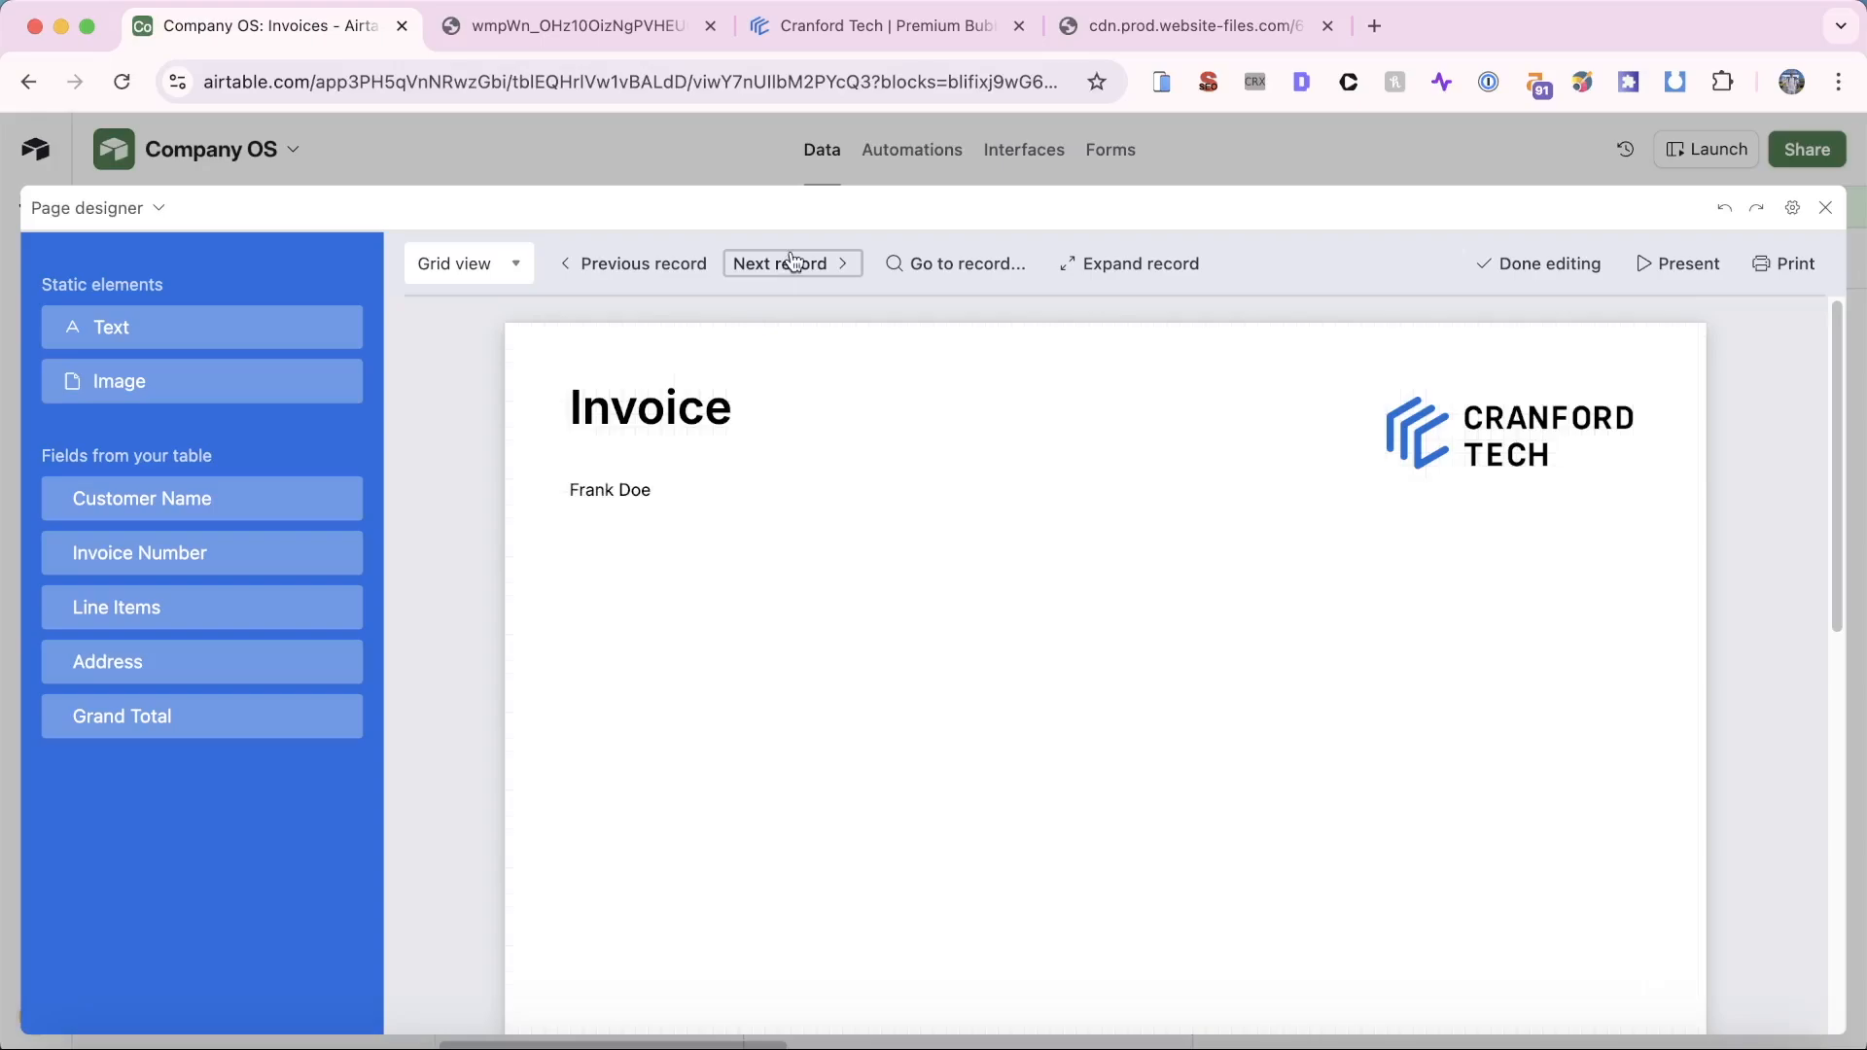
click(790, 263)
click(790, 261)
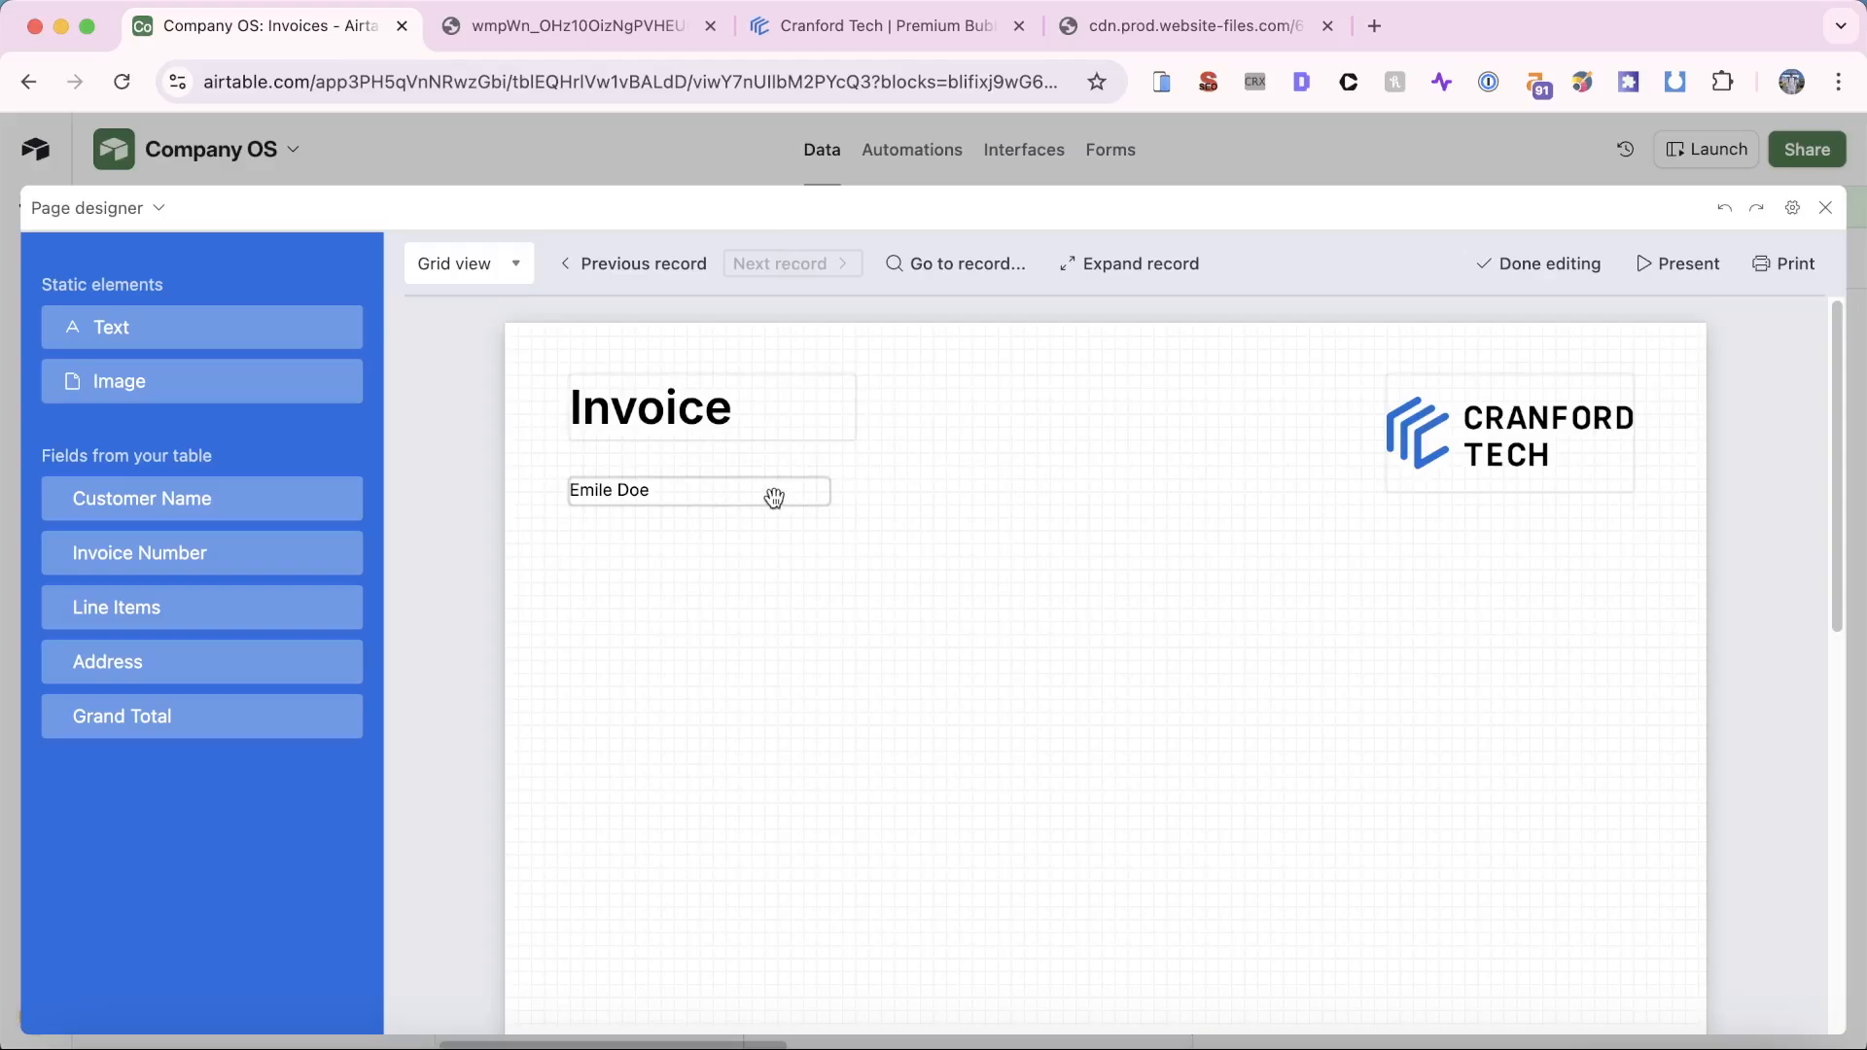
click(774, 498)
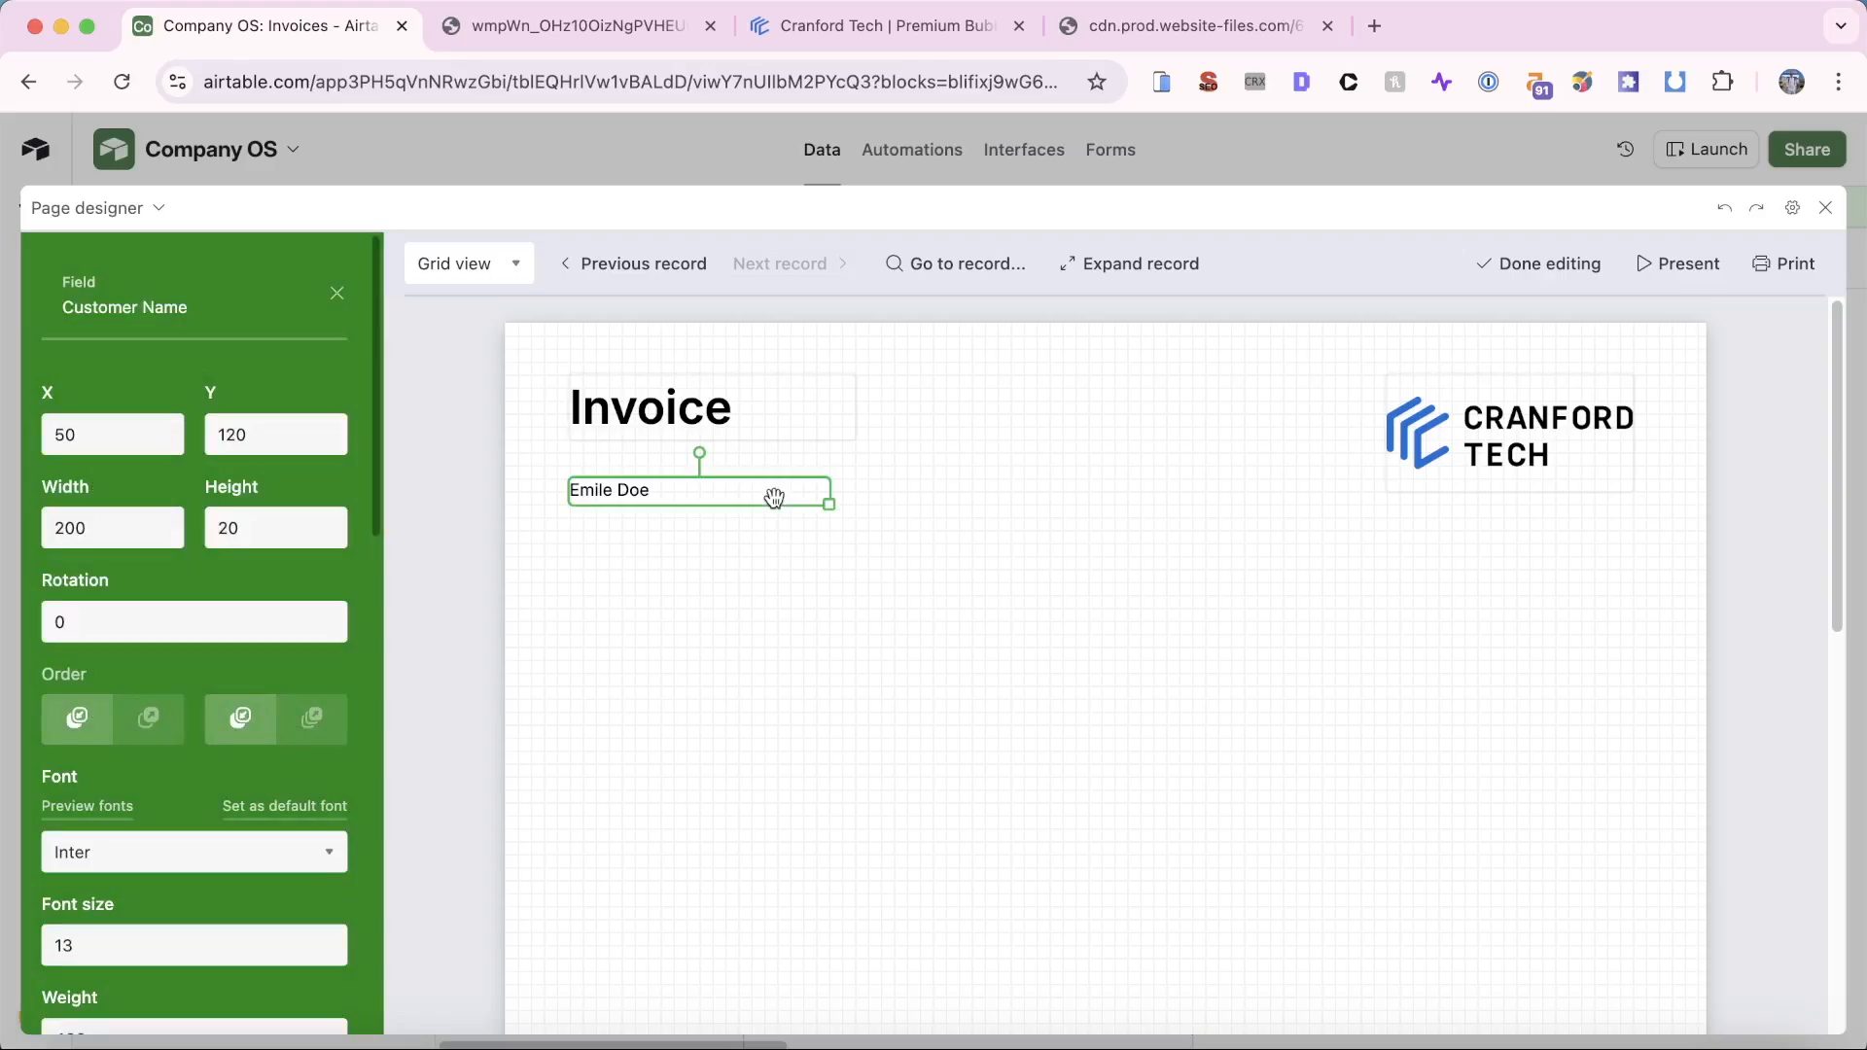
key(BackSpace)
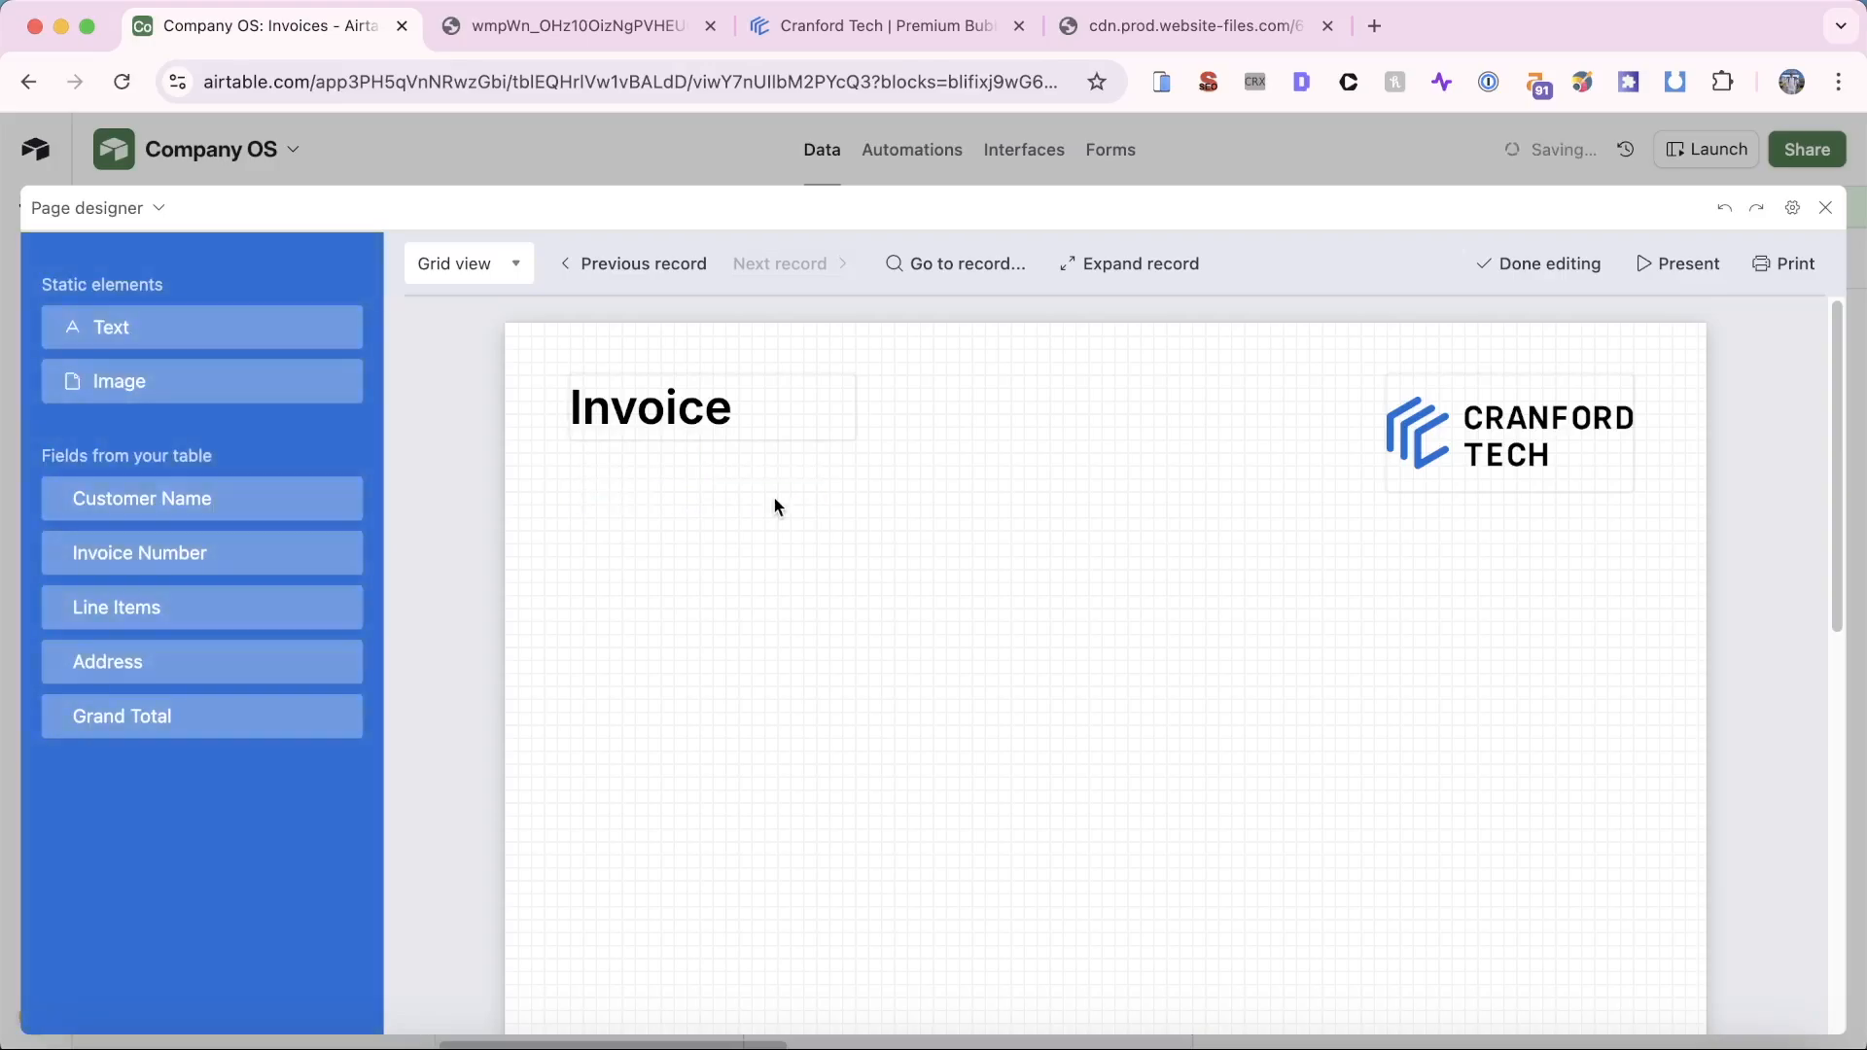
Step: Add a static text element at X 50, Y 110 reading "Bill to:" with {Customer Name} on the line below
drag(153, 340, 699, 480)
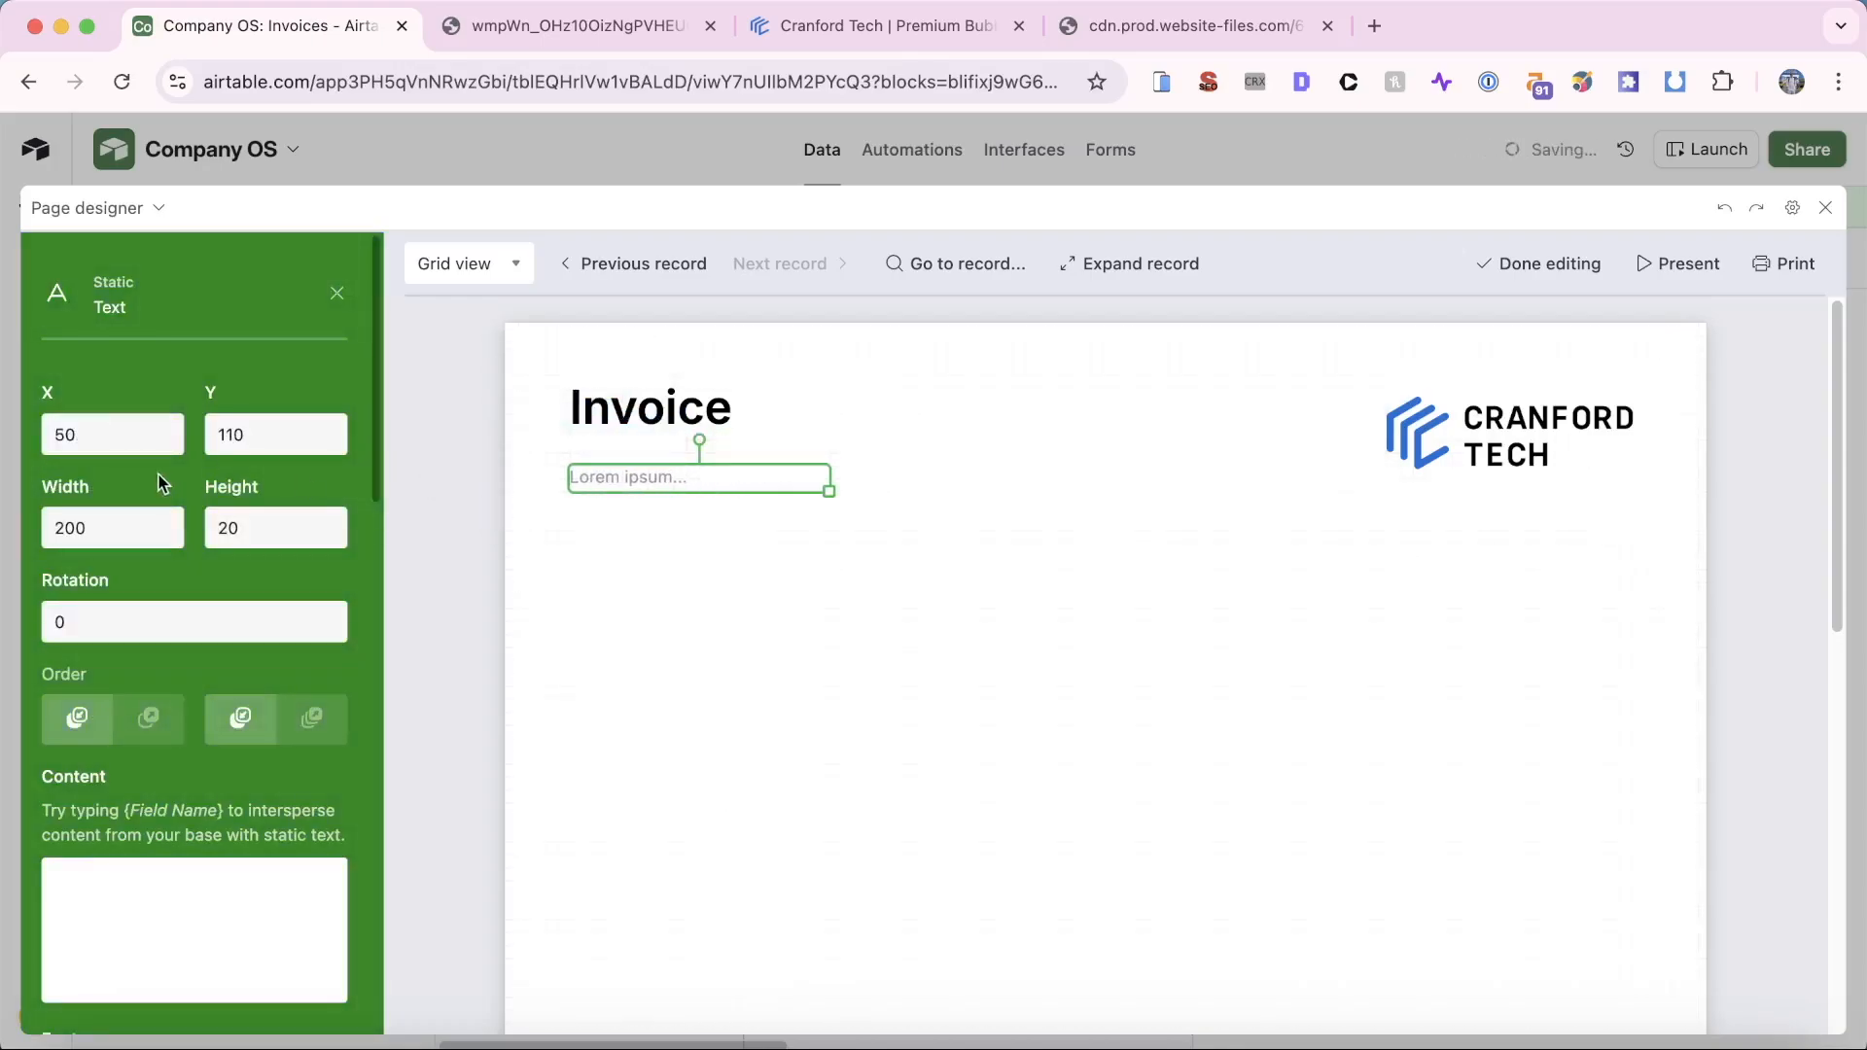
click(180, 935)
text(Bill to:)
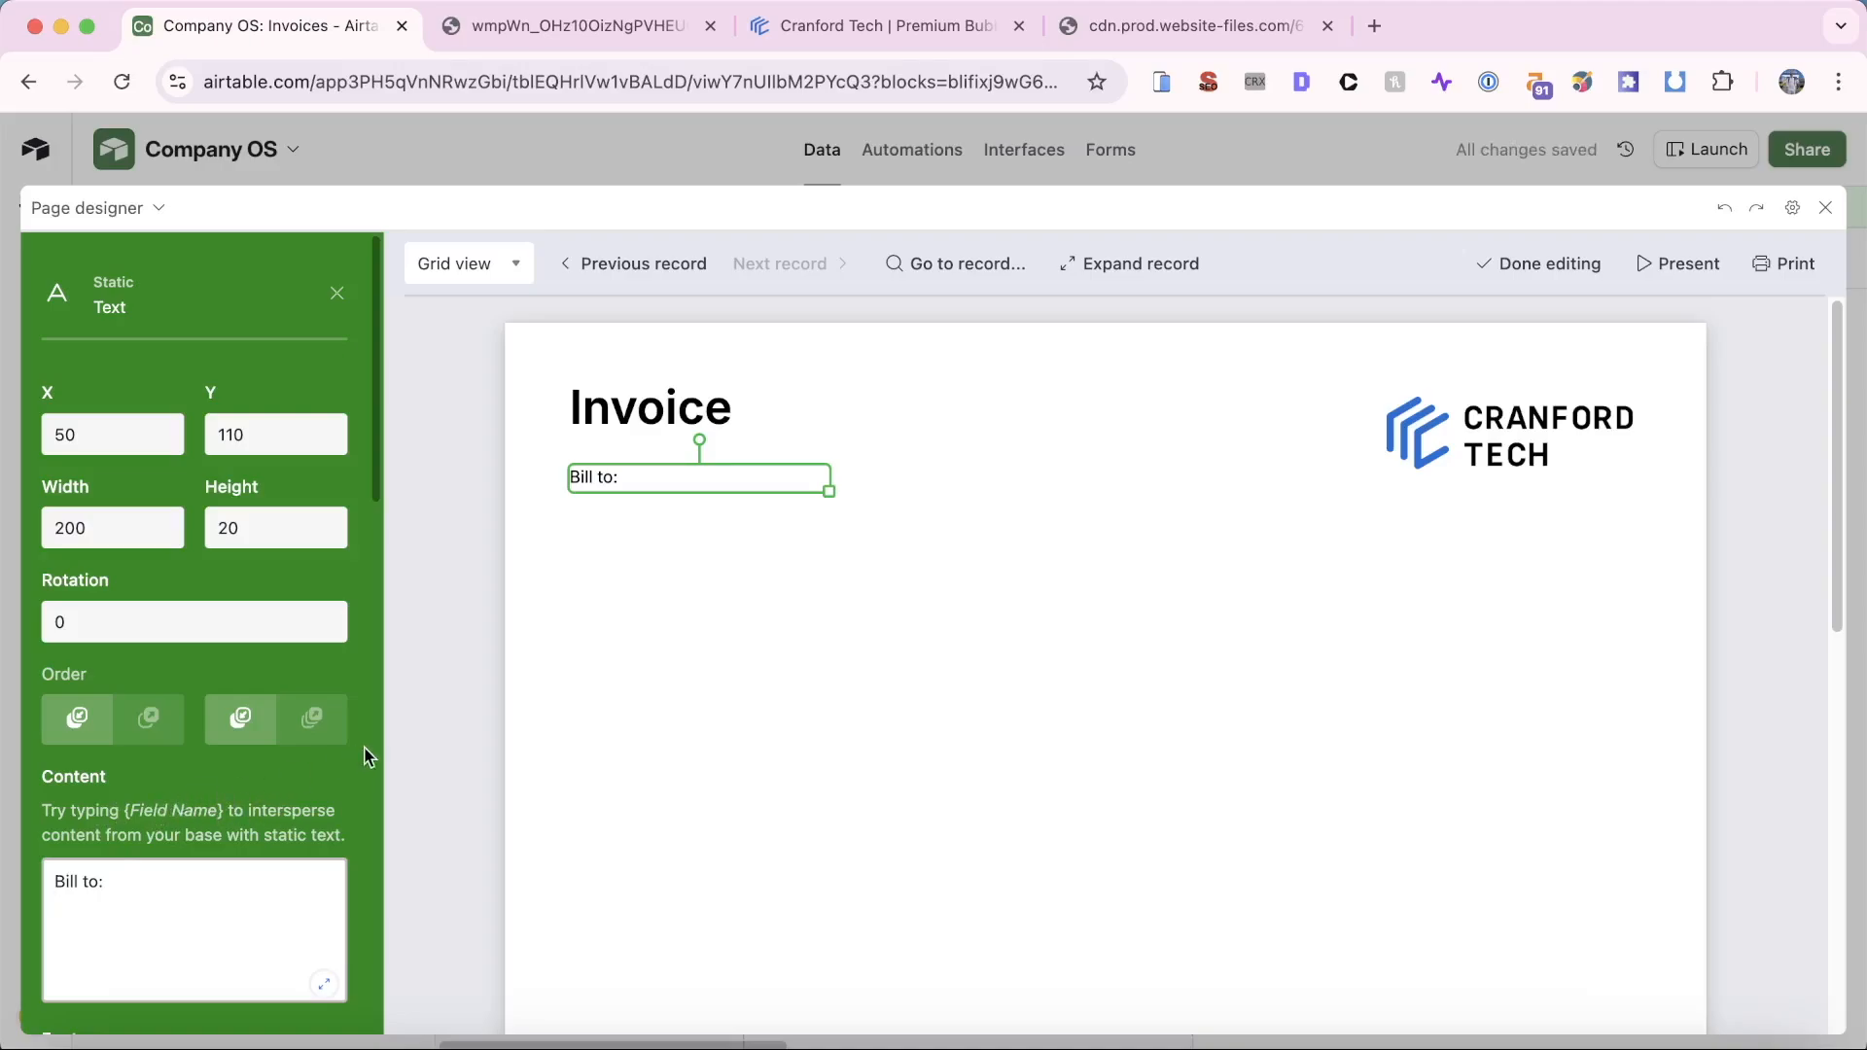
text({Customer Name)
Step: Enlarge the Bill to text box to about 220 × 50 and preview it on the previous record
click(814, 694)
click(775, 484)
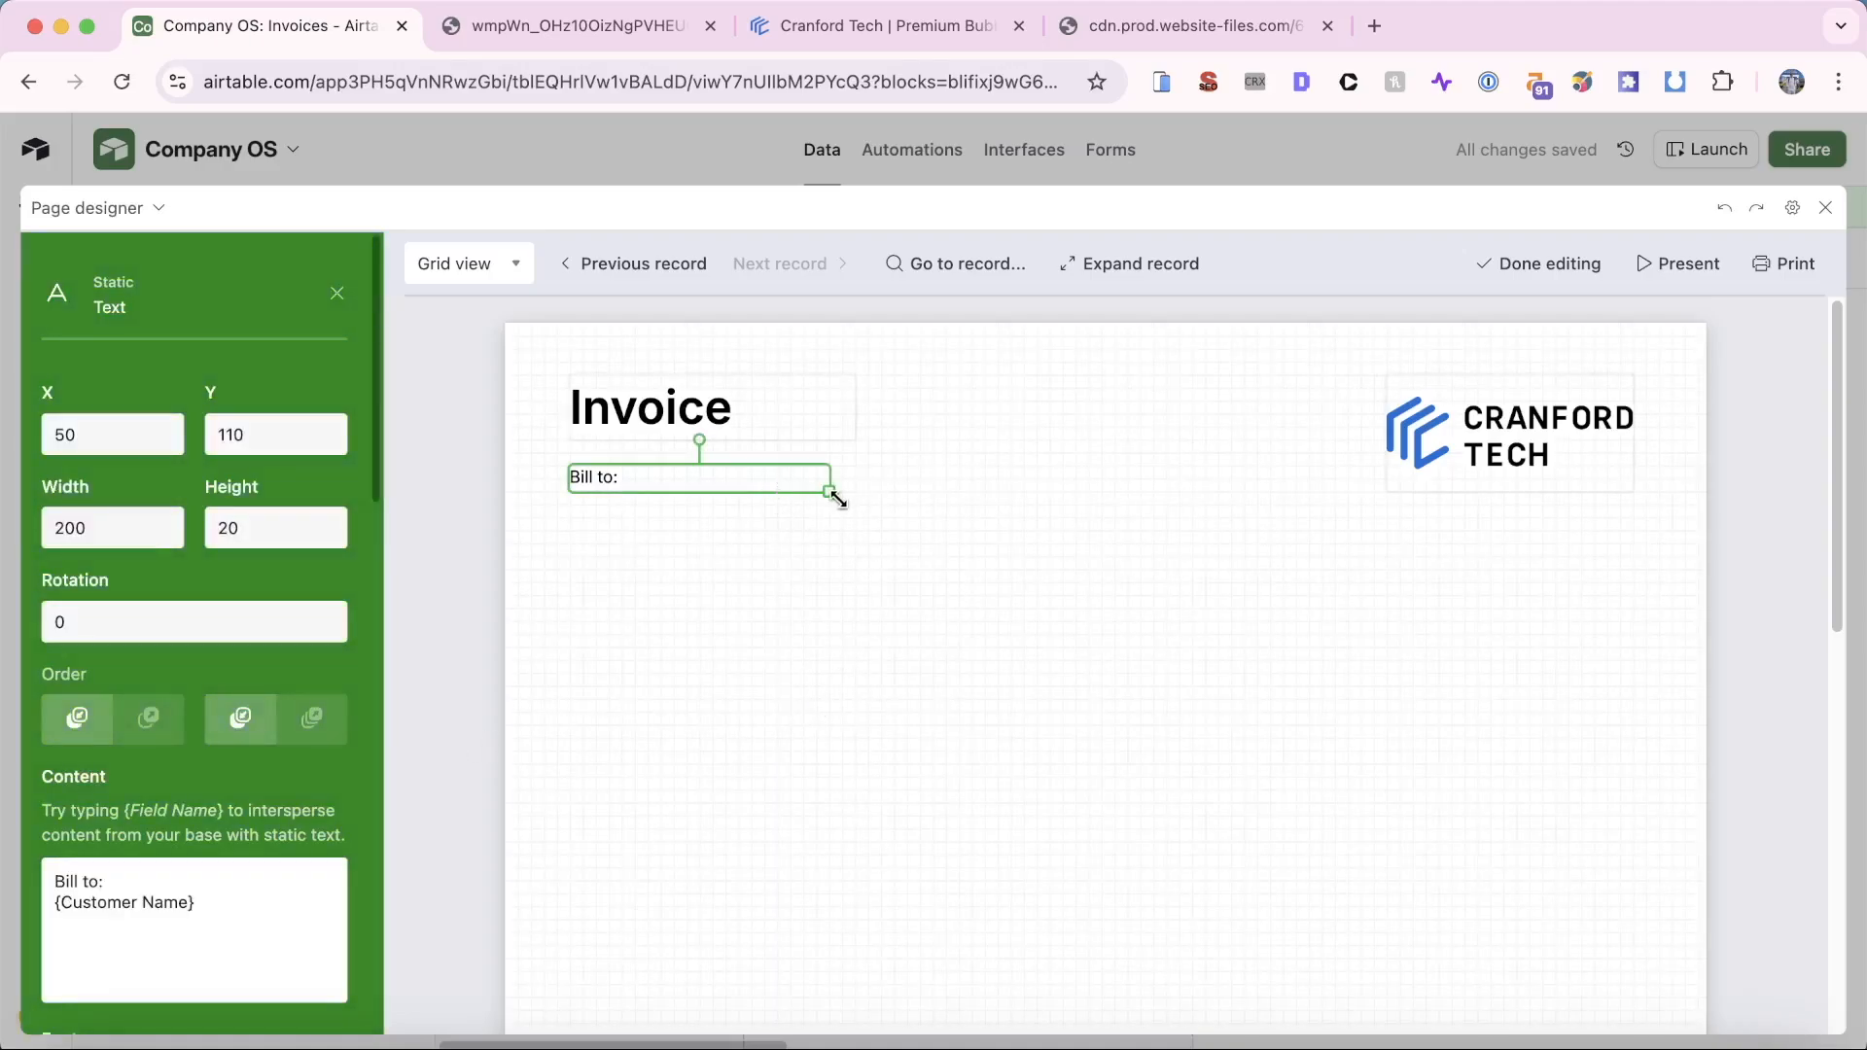
drag(837, 499, 858, 537)
click(970, 562)
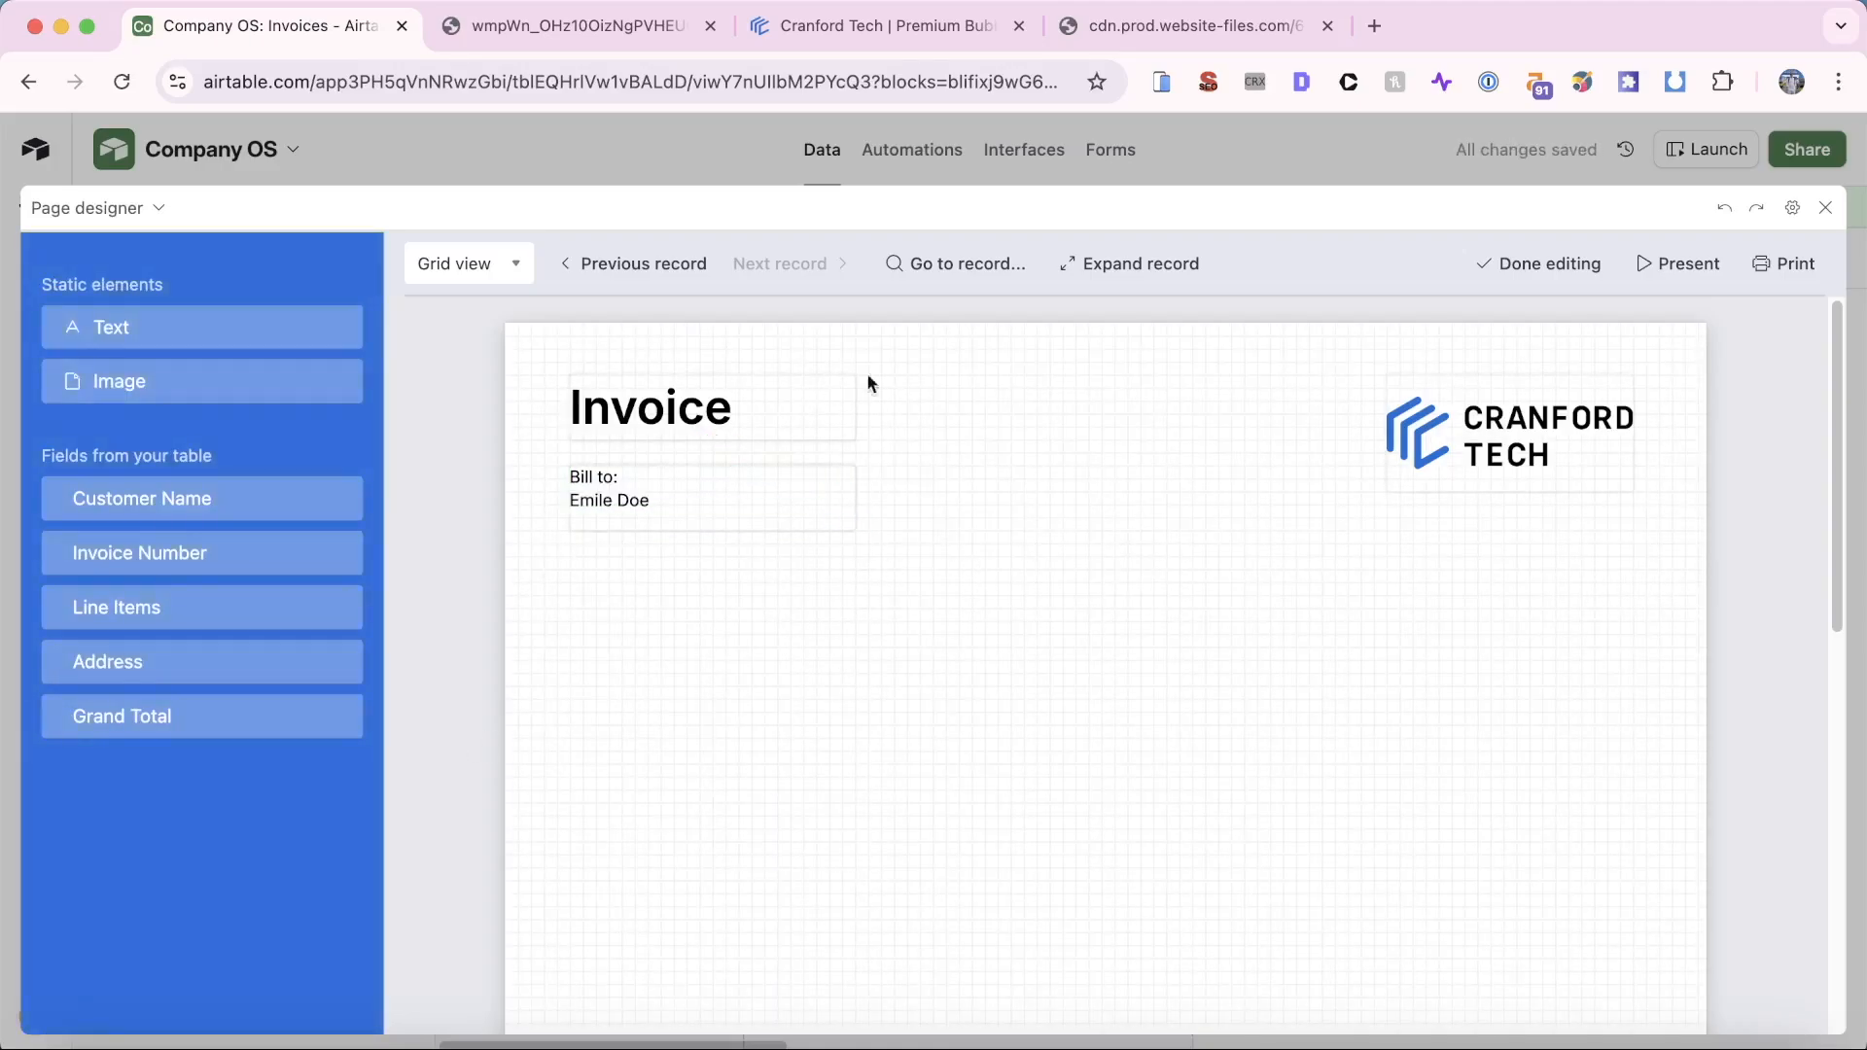
click(645, 269)
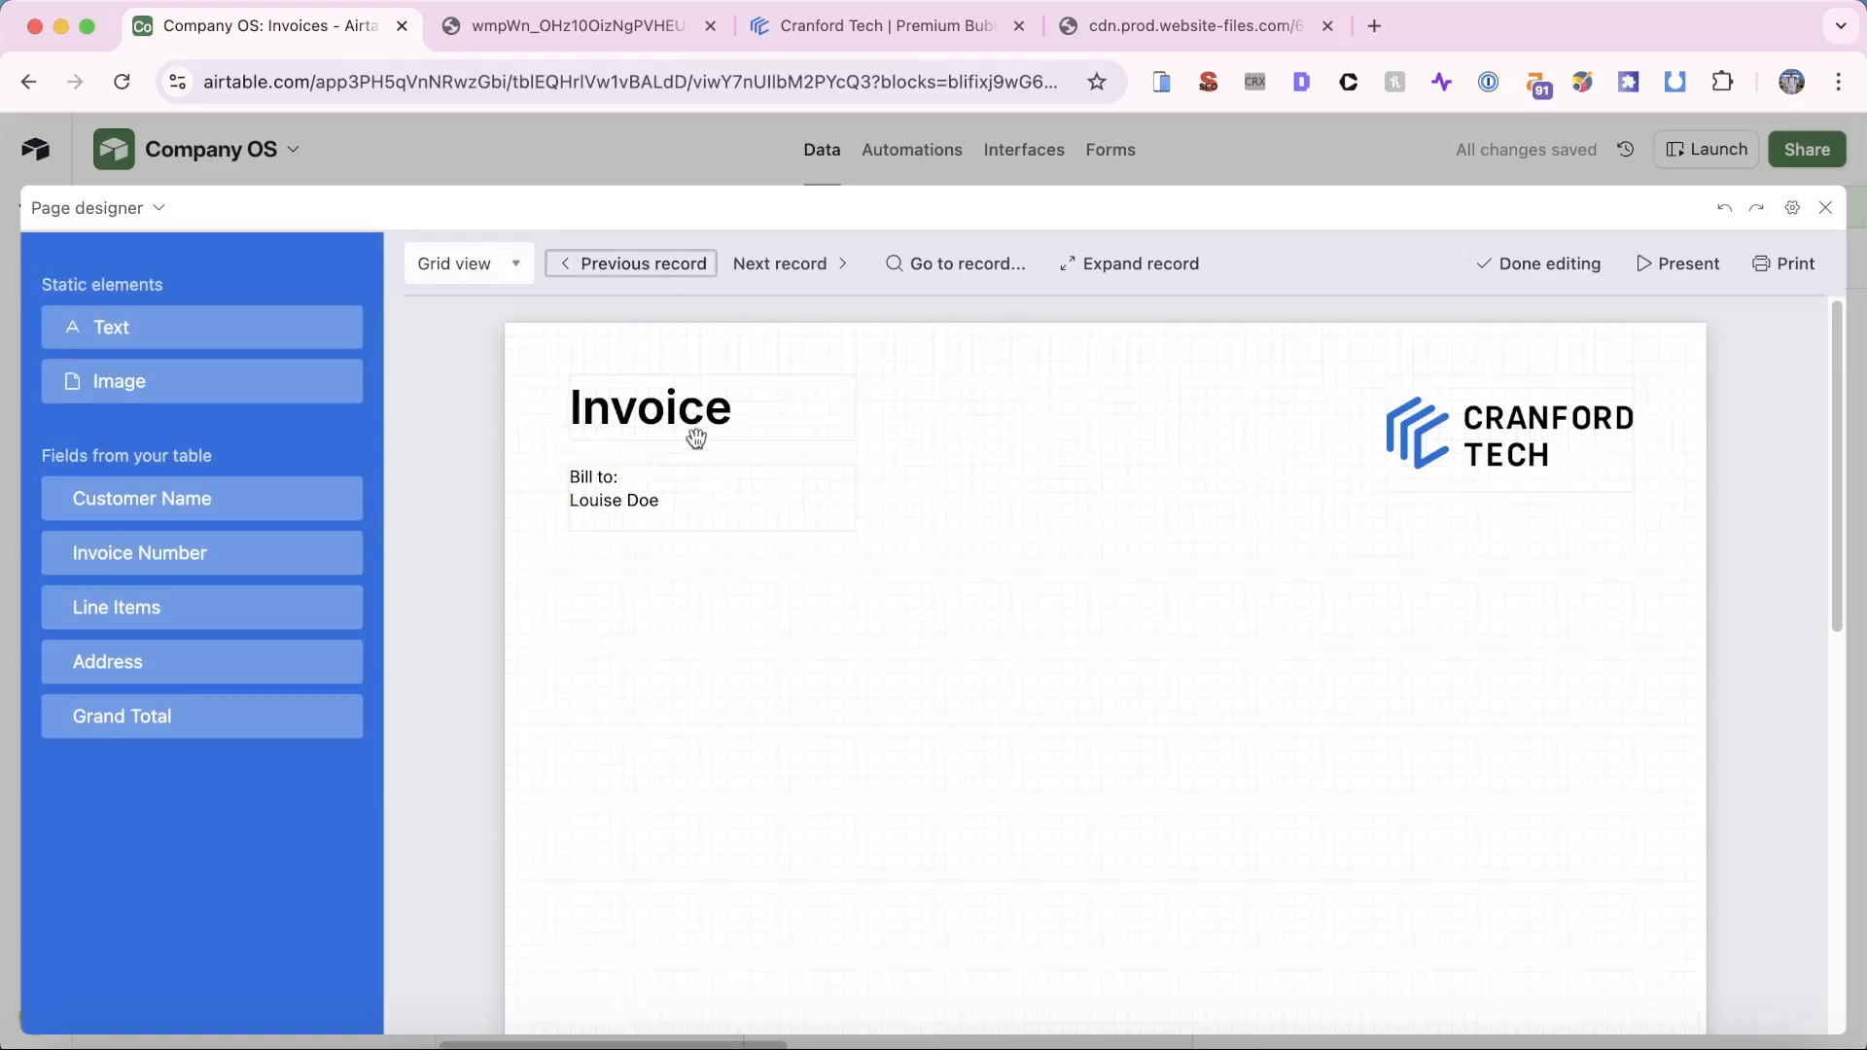
Step: Try the placeholder as {Customer name} with a lowercase n, and restore the {Customer Name} spelling
click(680, 481)
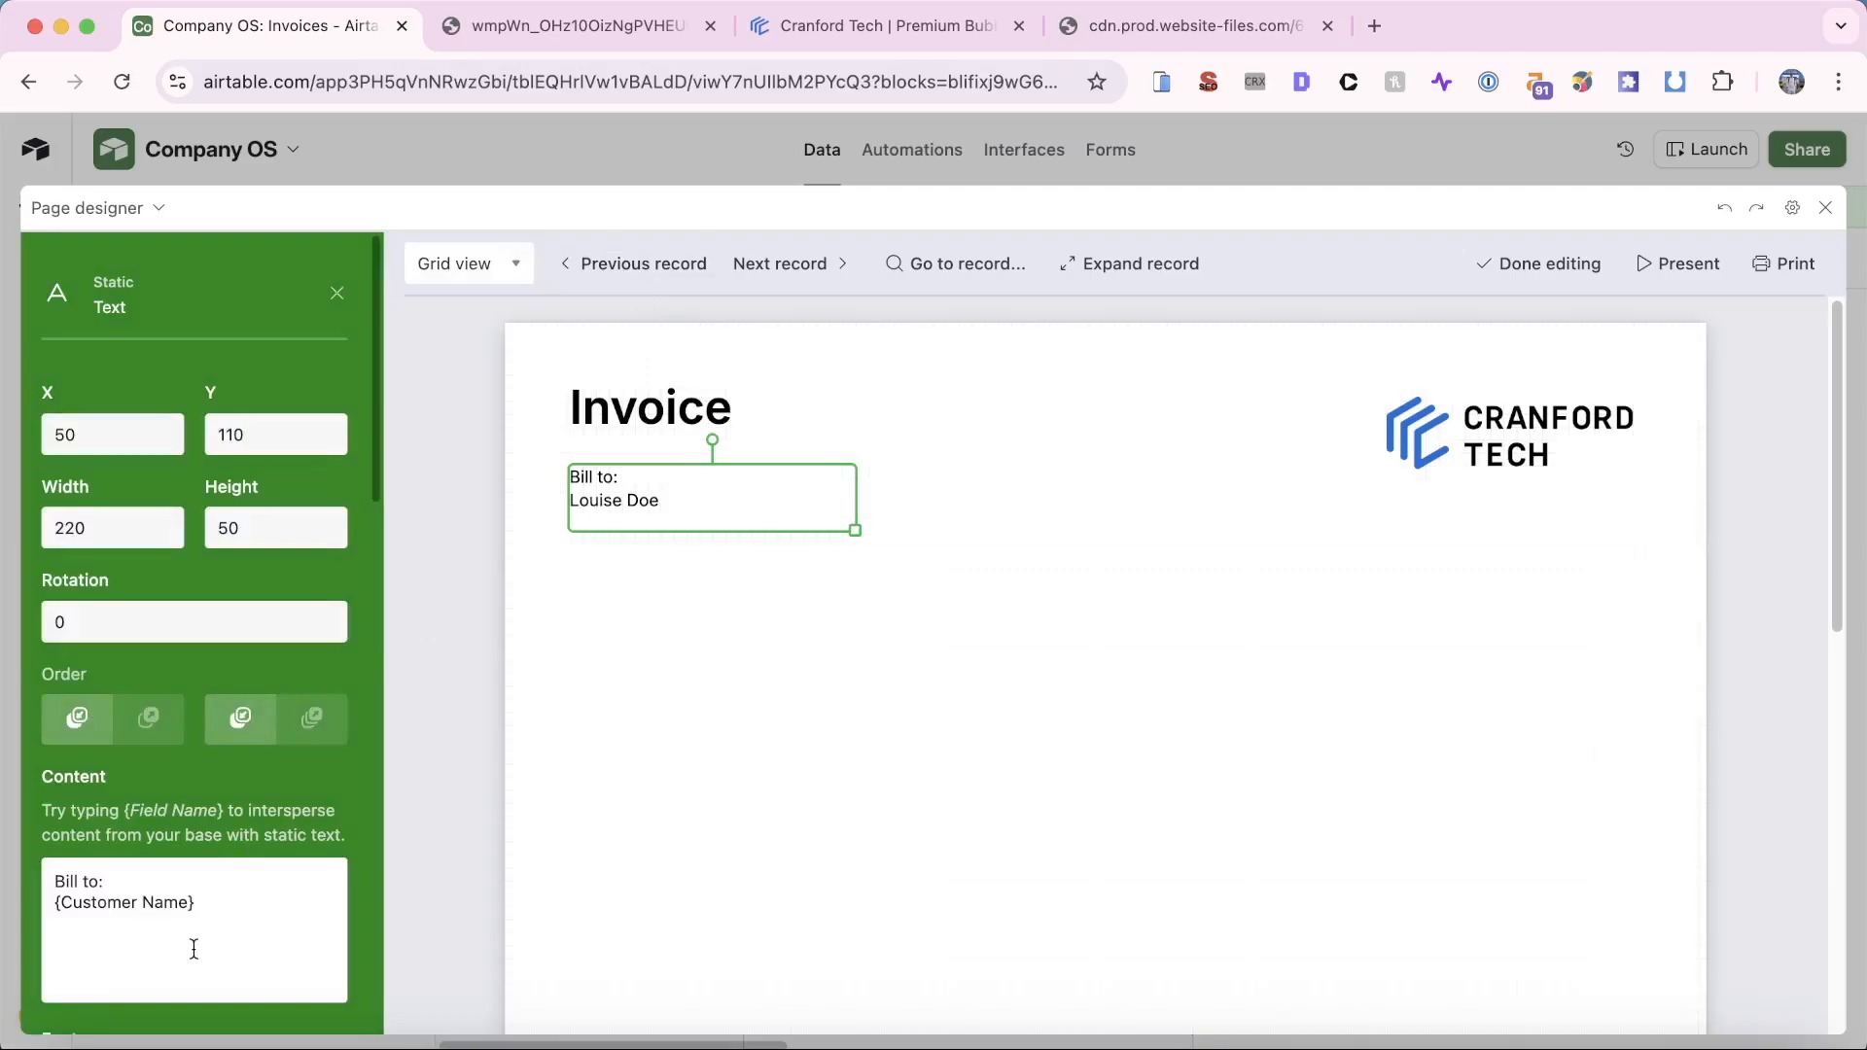
click(147, 901)
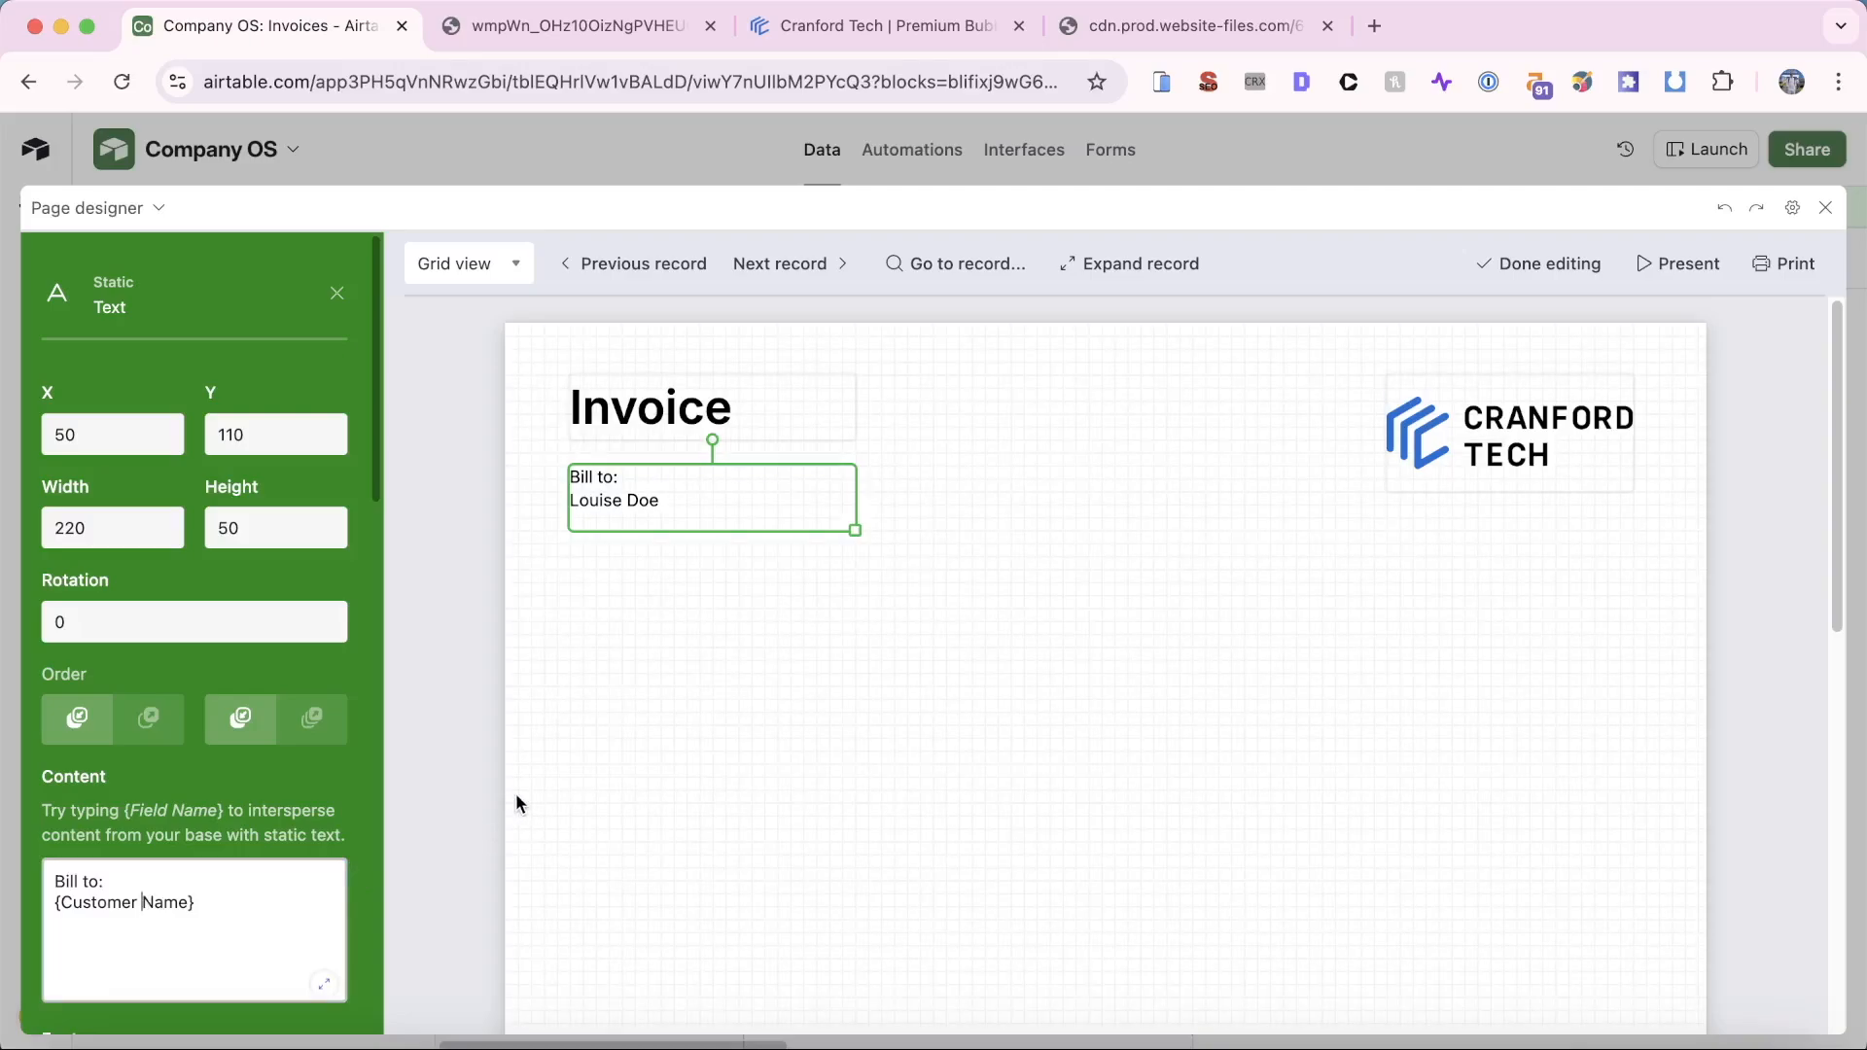
key(BackSpace)
text(n)
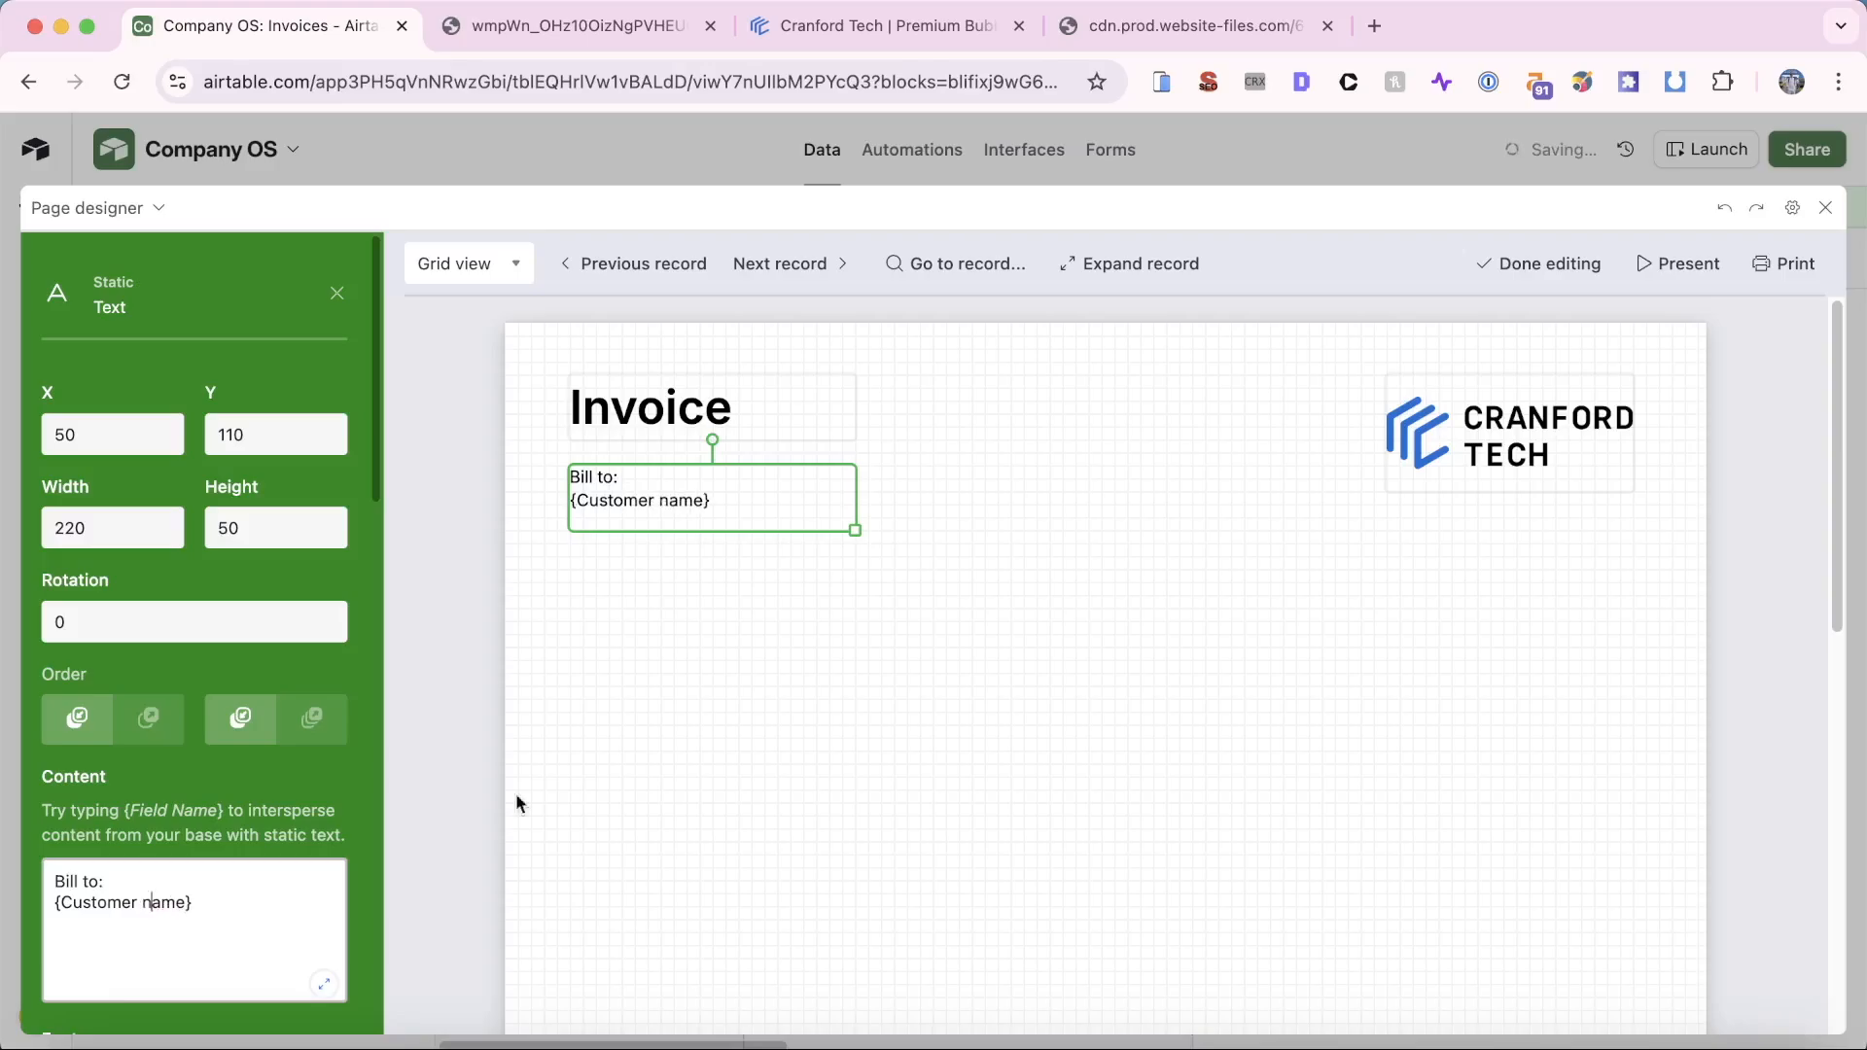
click(1052, 860)
click(709, 521)
click(583, 860)
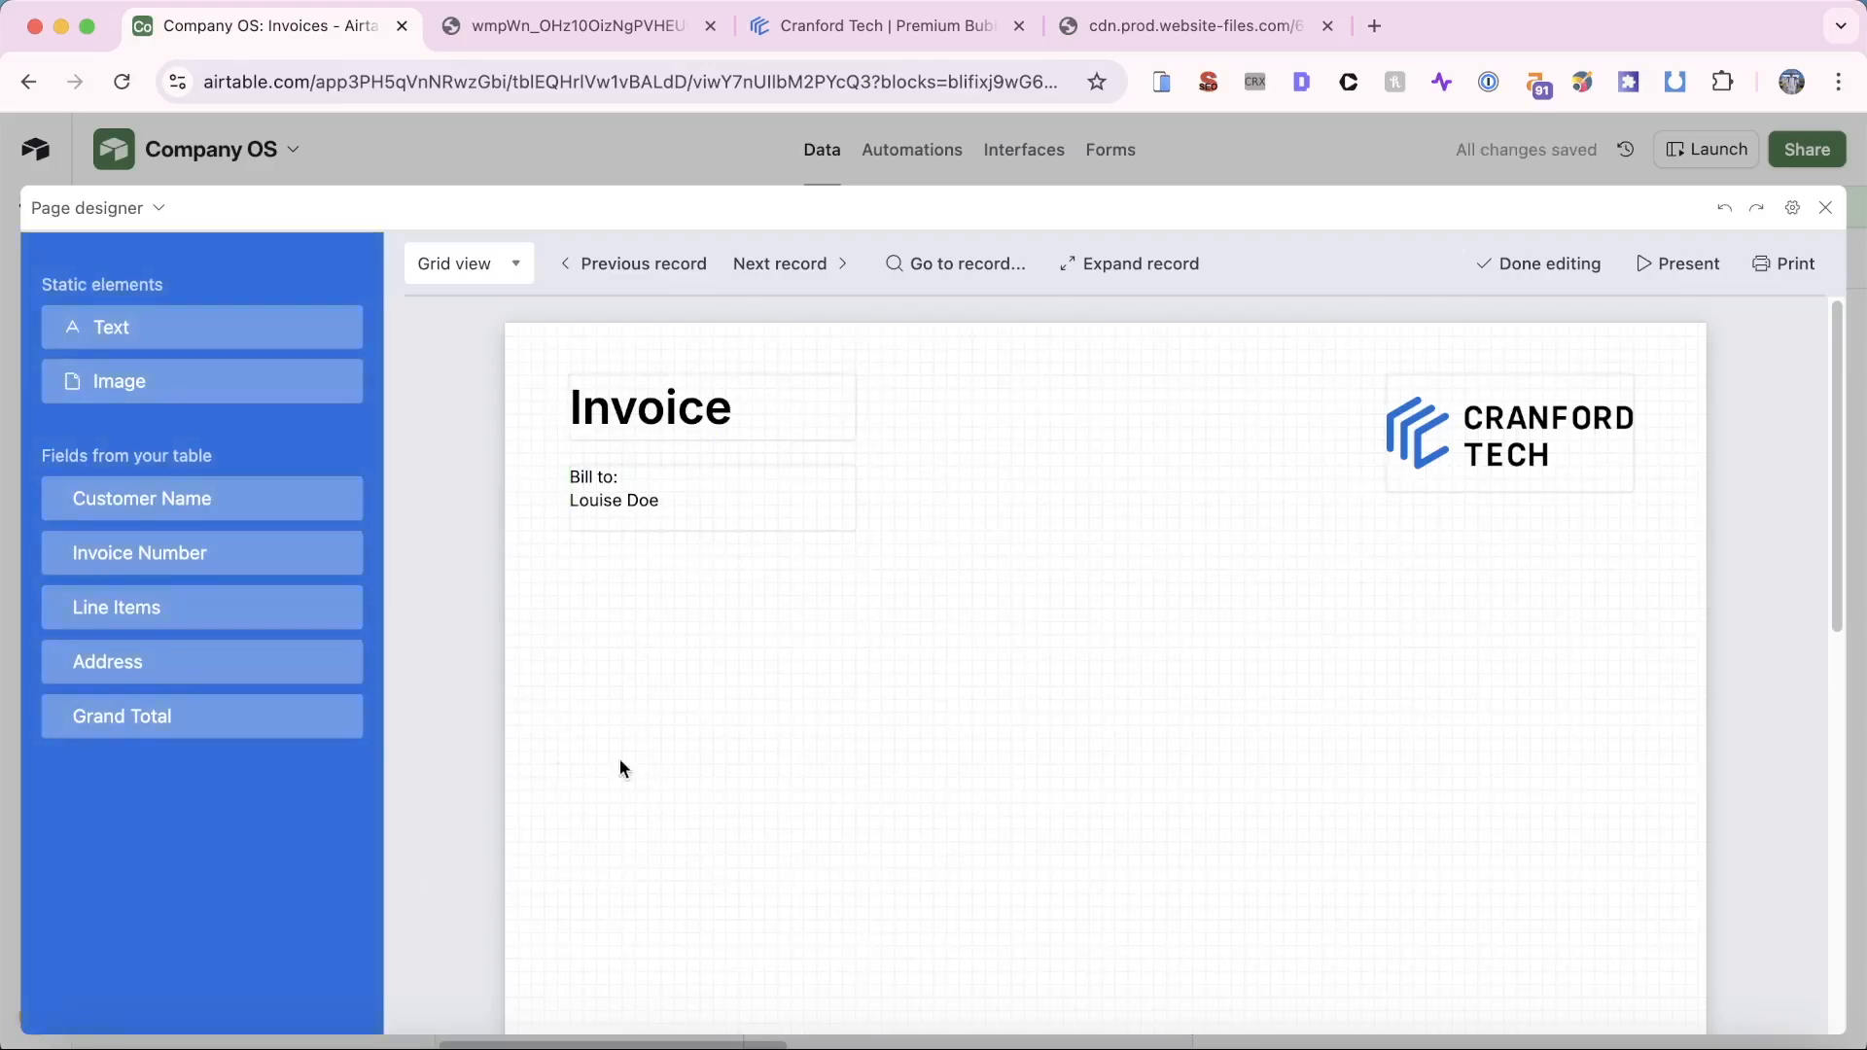
Step: Add {Address} on a new line below {Customer Name} in the Bill to text and enlarge its box
click(667, 491)
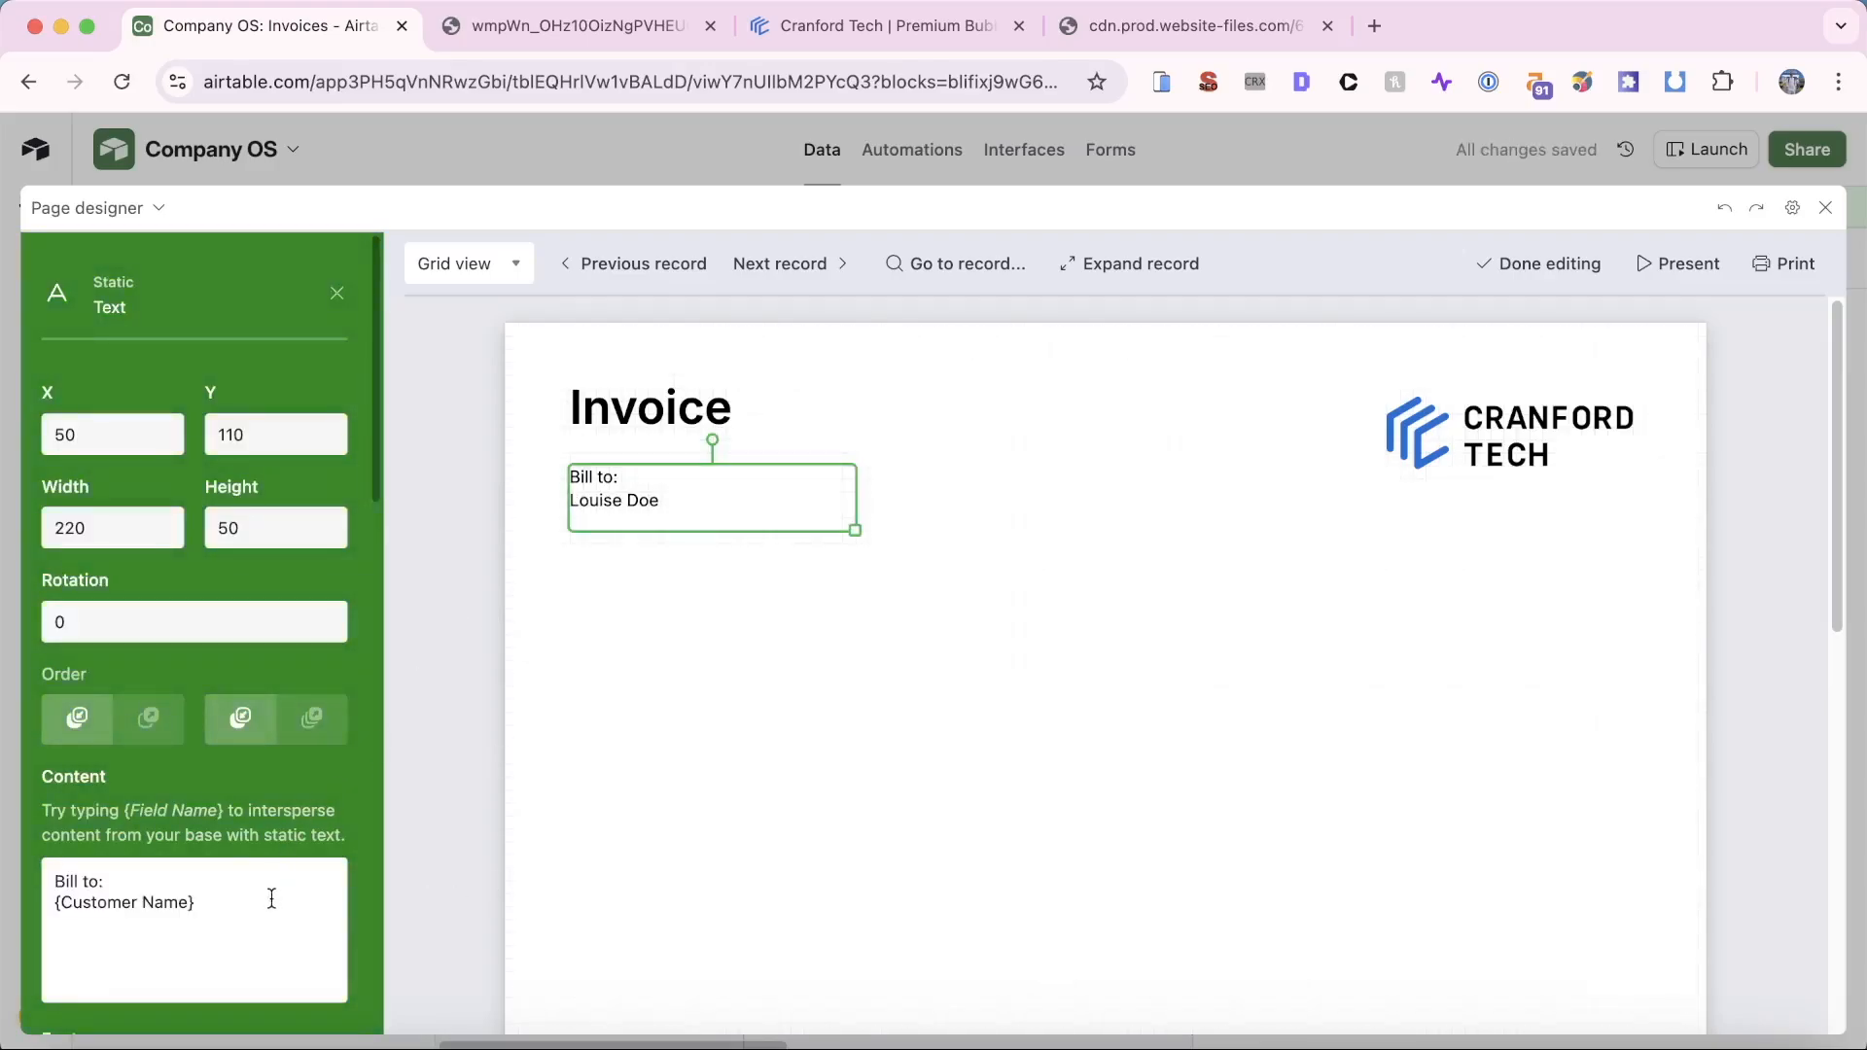
click(260, 900)
key(Return)
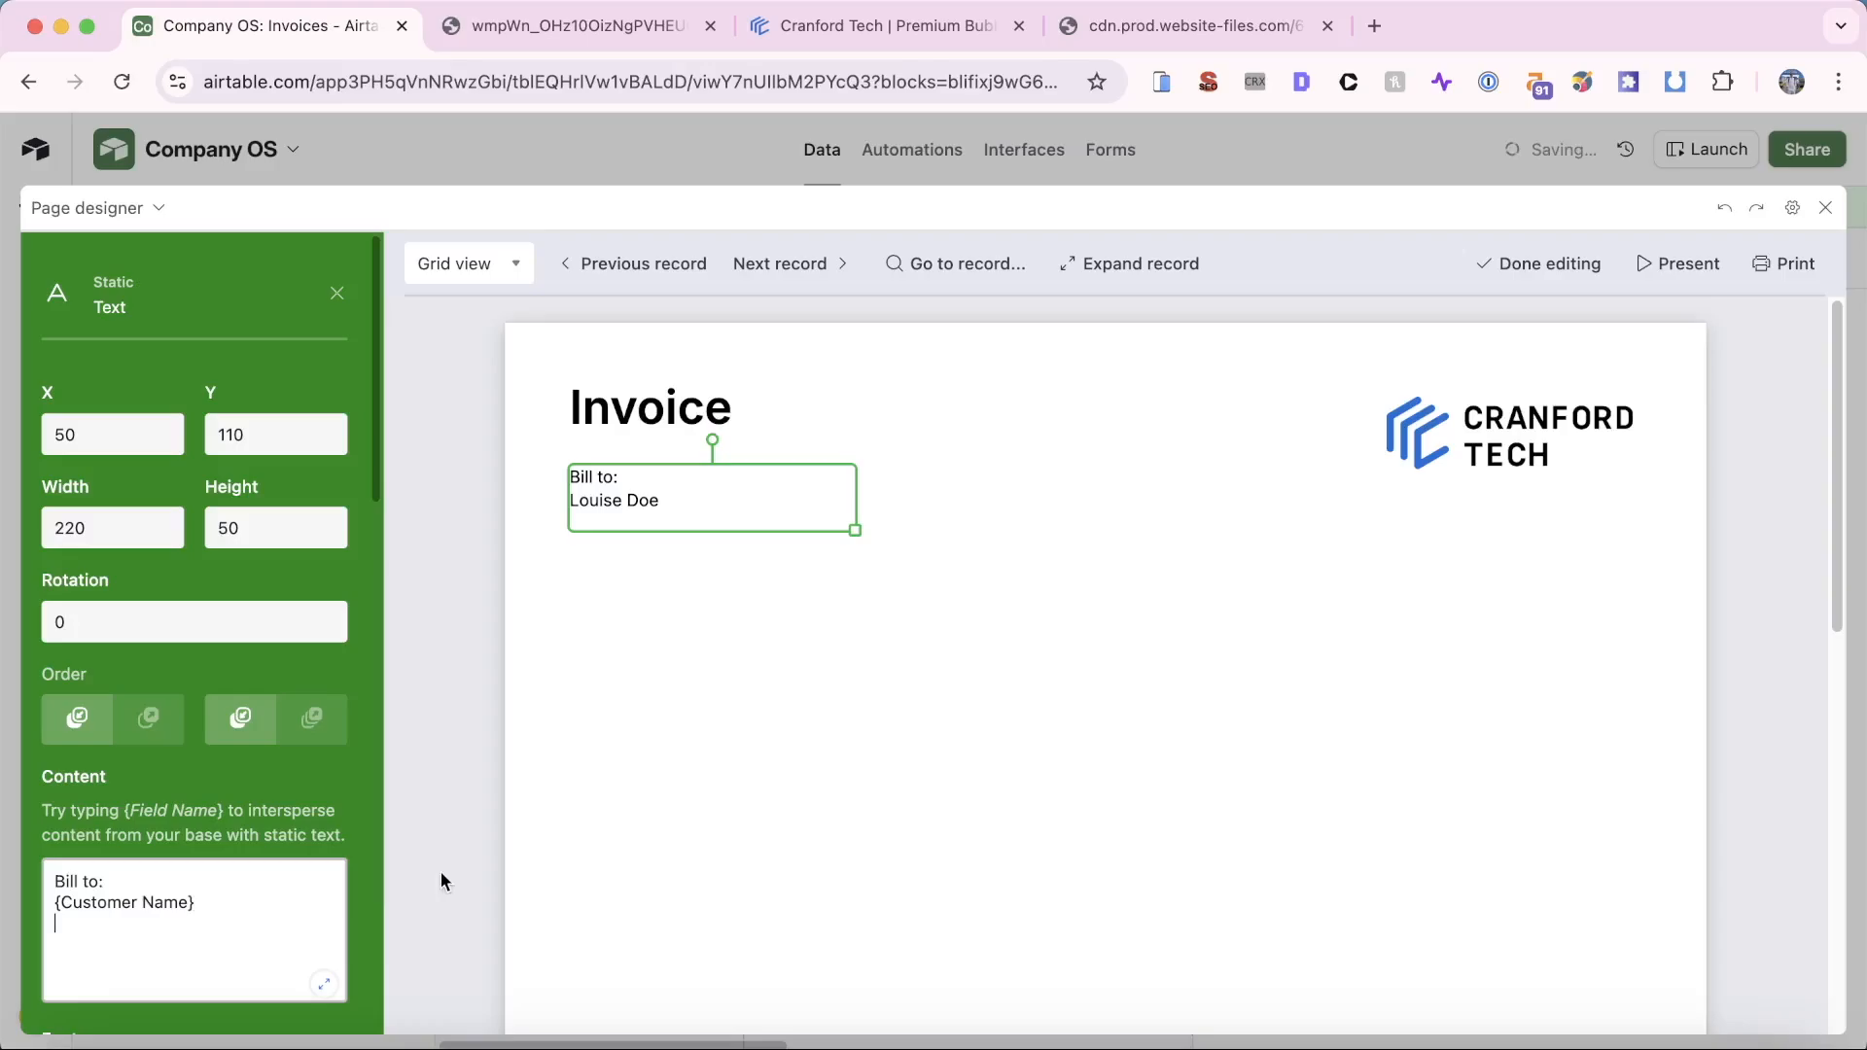
text({Address})
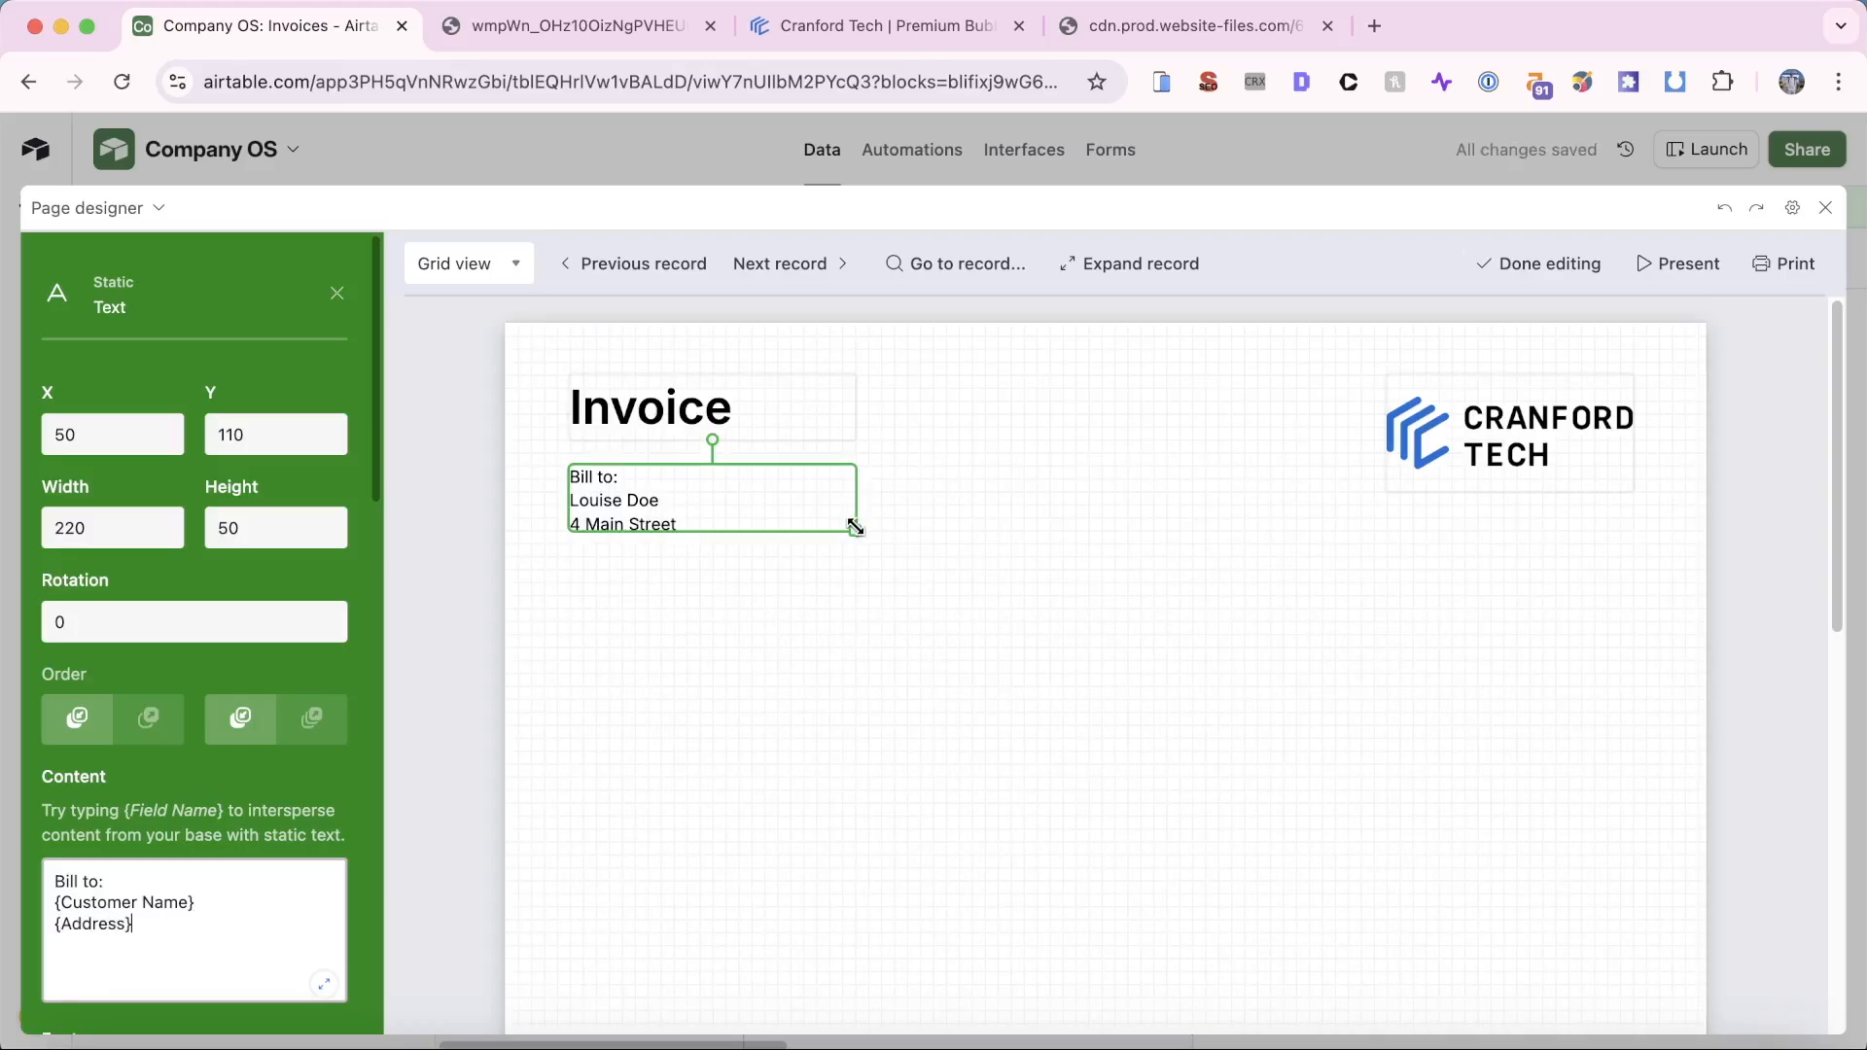
drag(854, 530, 906, 582)
Step: Set the font size of the Bill to text to 18
scroll(170, 853, down, 7)
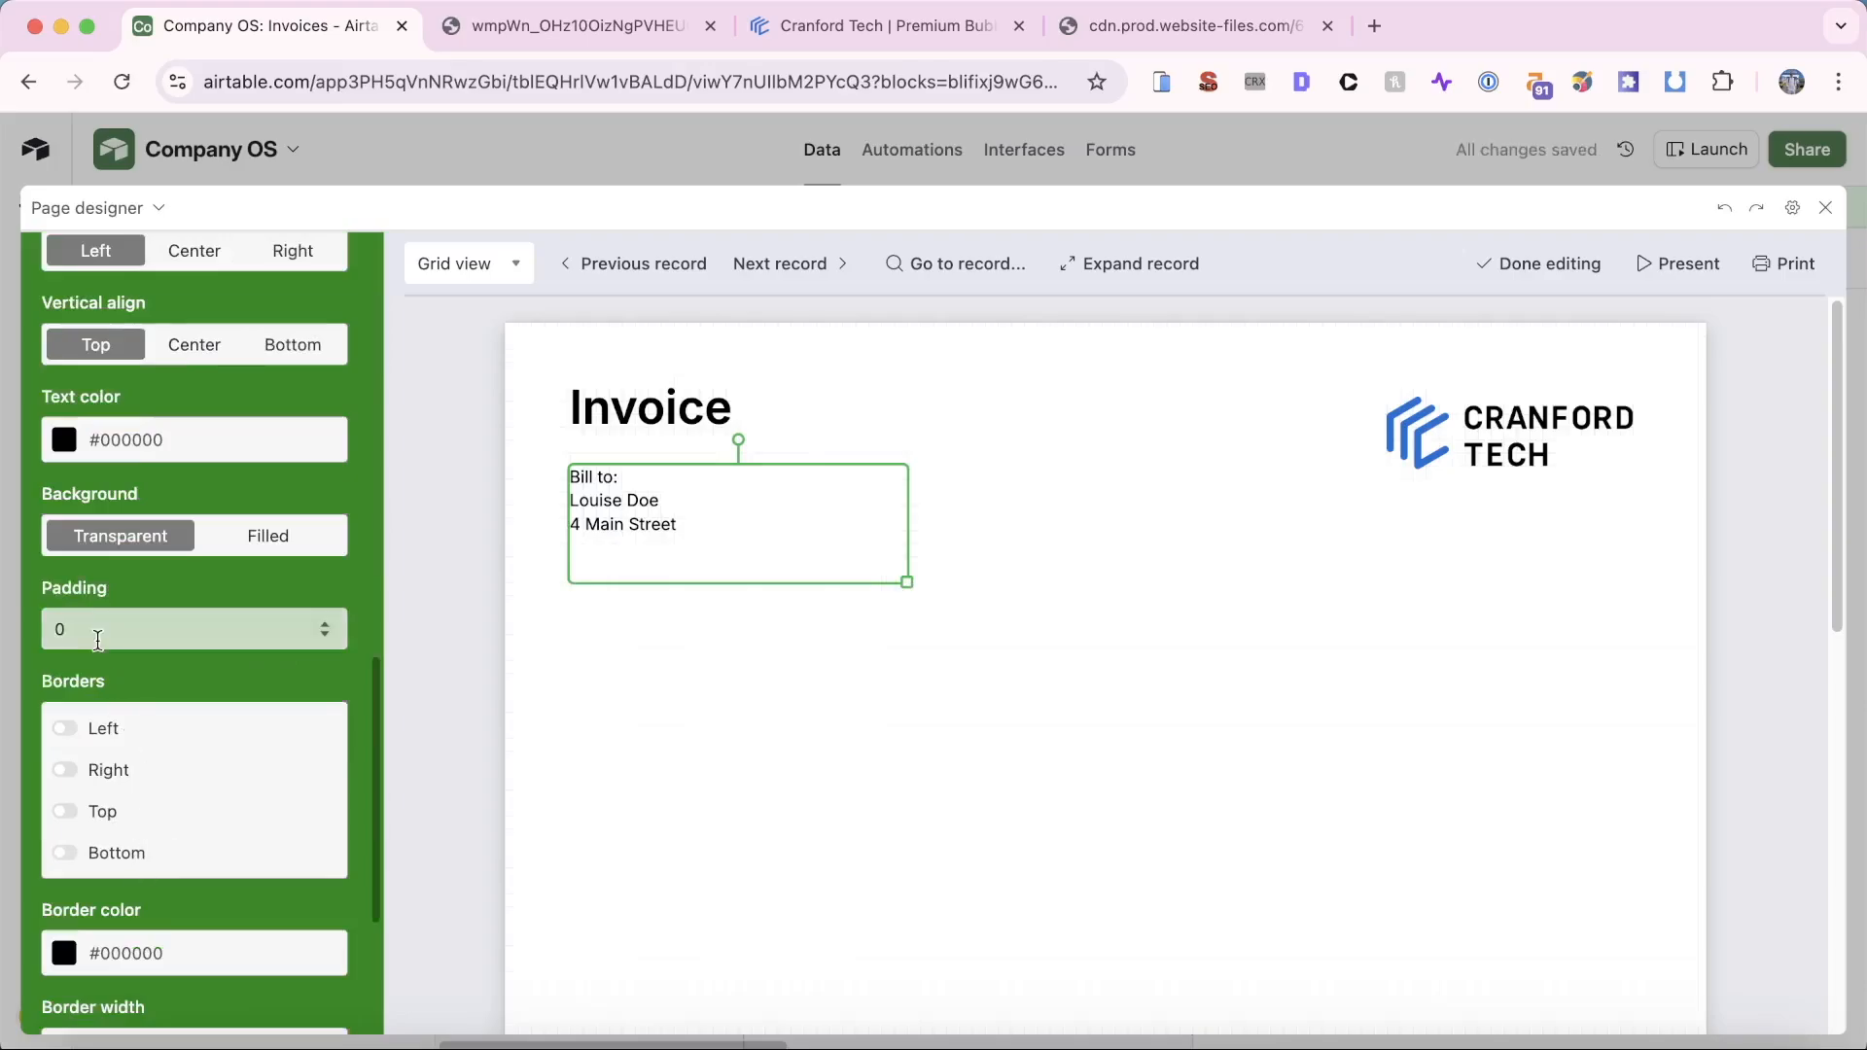
scroll(100, 534, up, 2)
scroll(112, 563, down, 4)
scroll(127, 593, up, 4)
scroll(126, 593, up, 5)
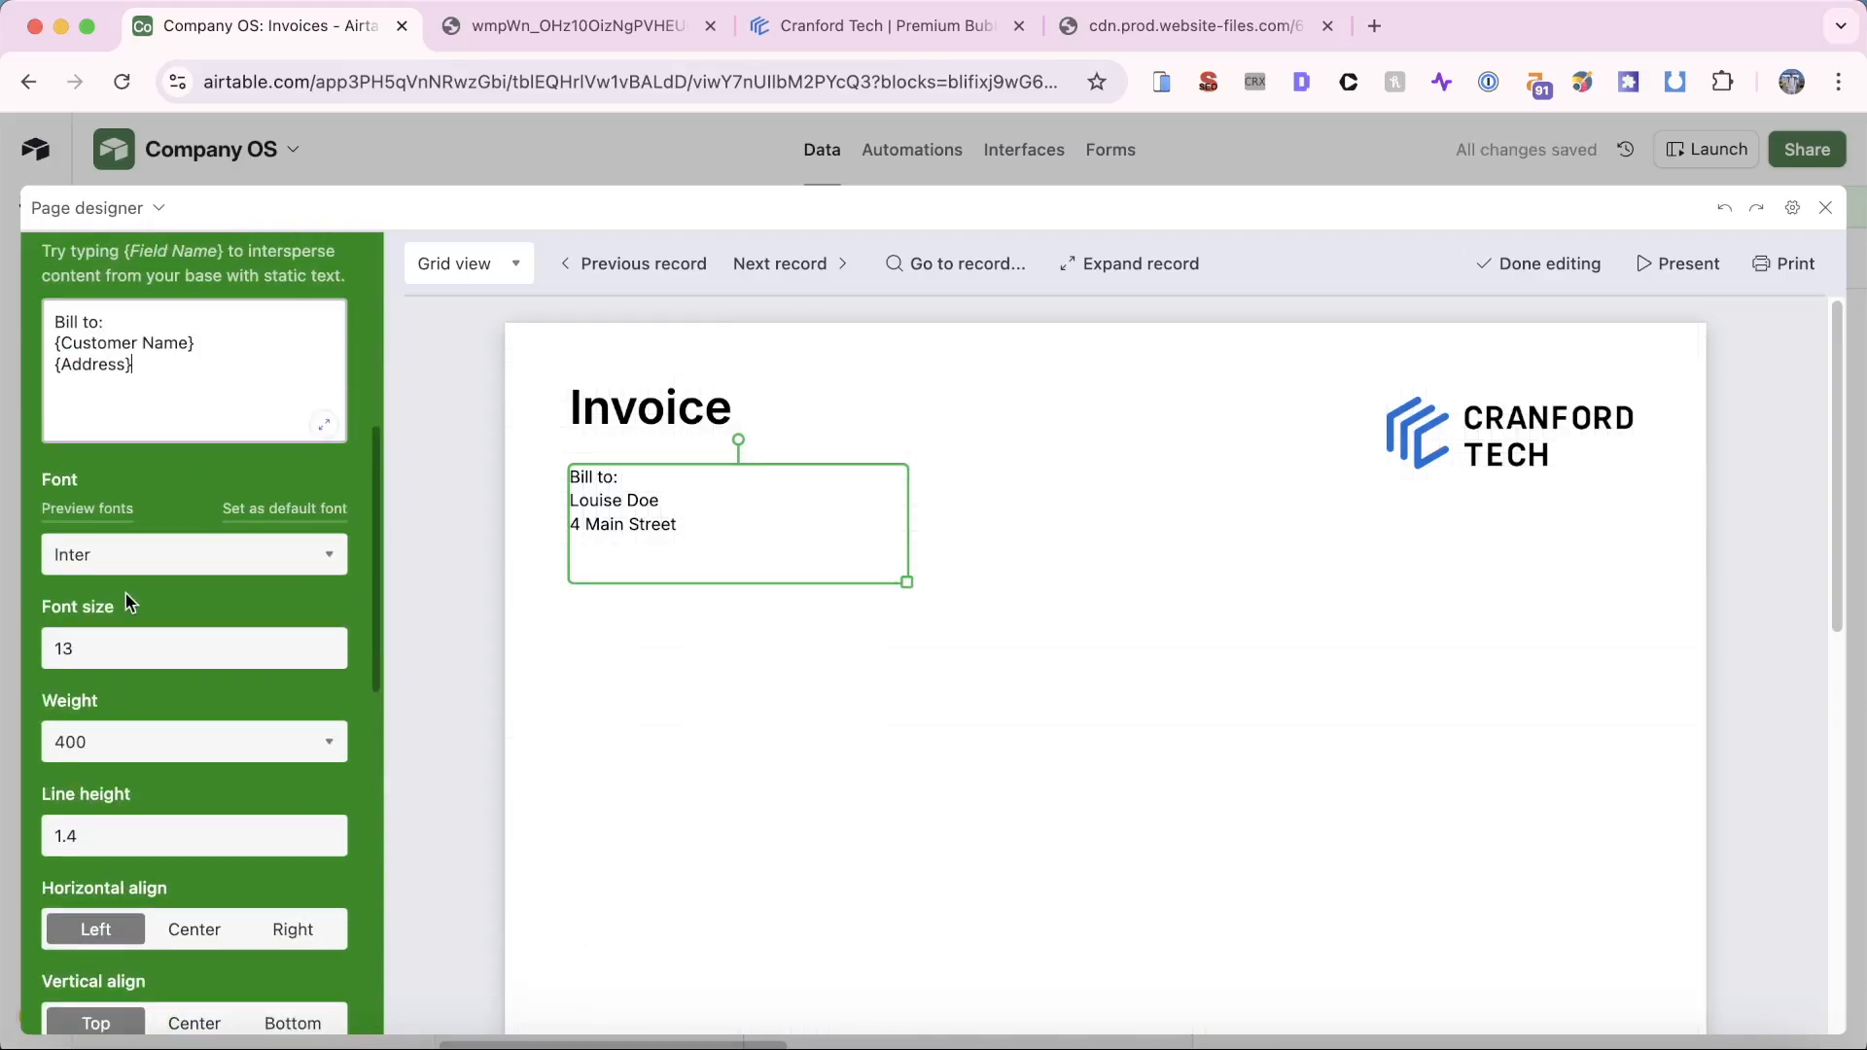
click(126, 658)
key(BackSpace)
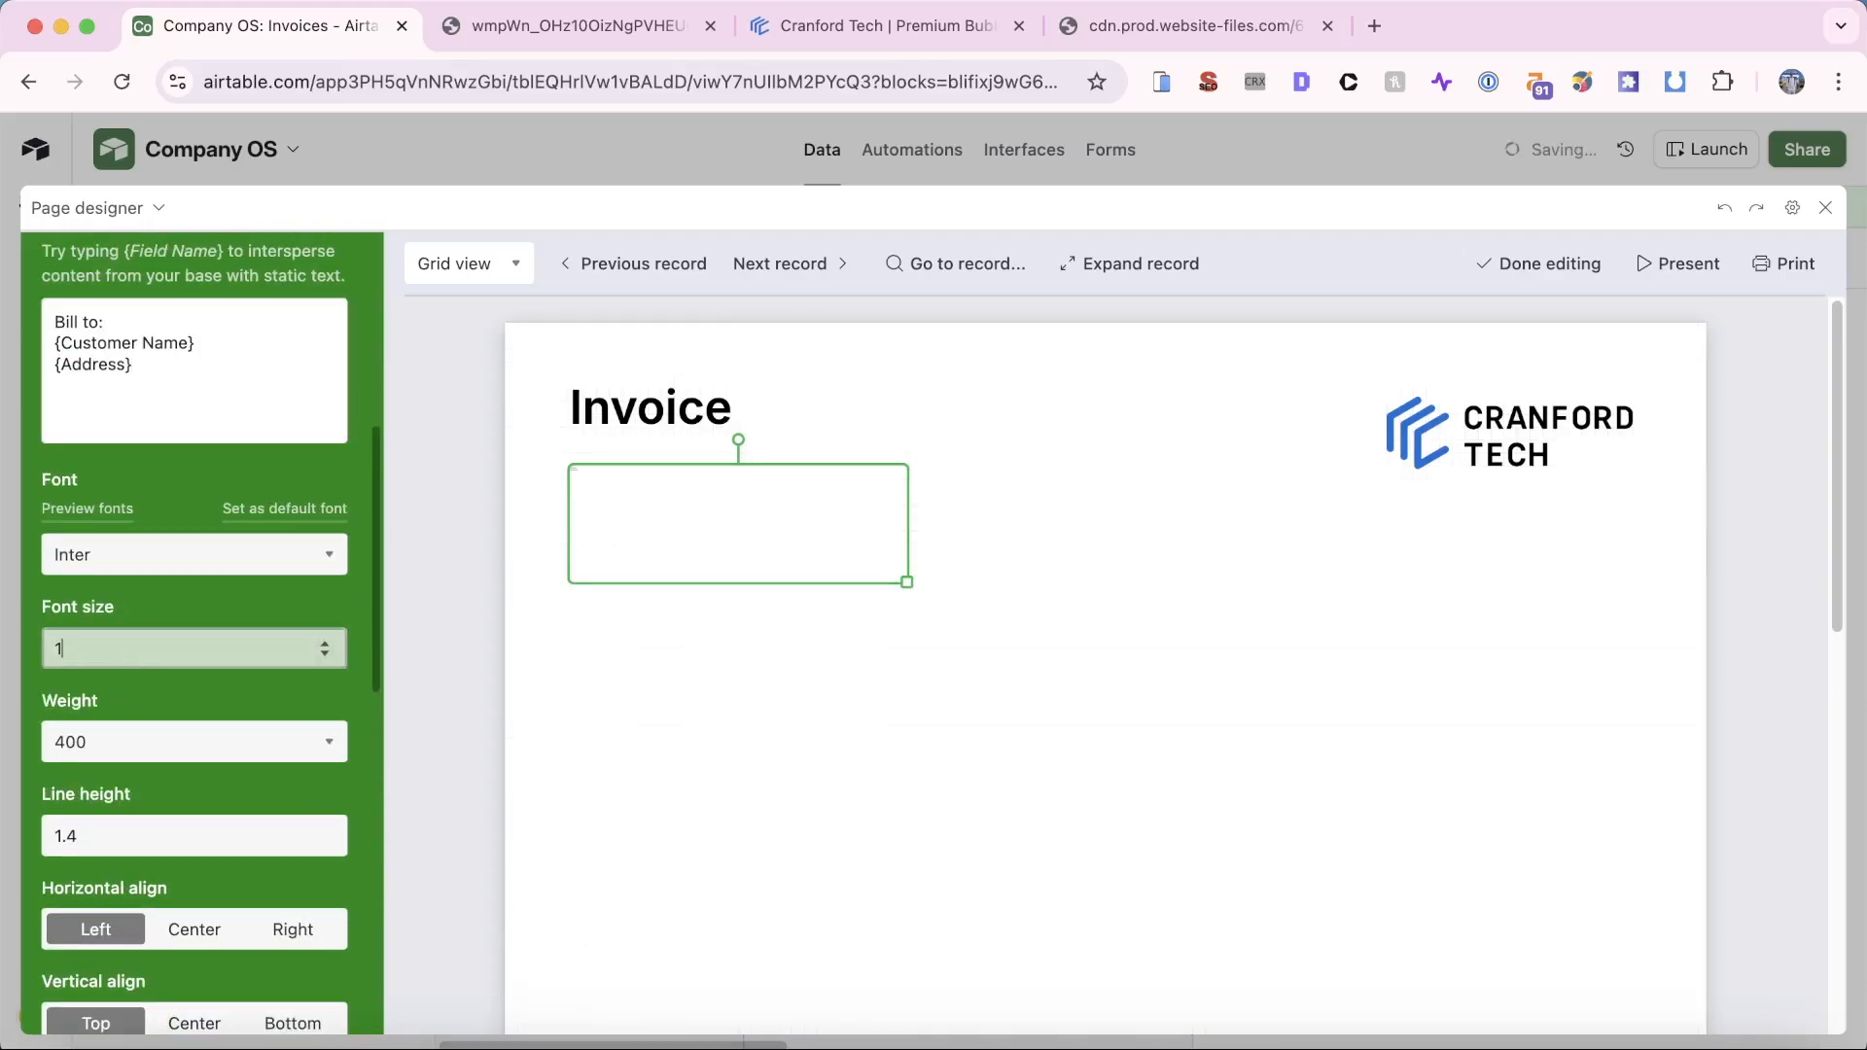
text(8)
click(703, 626)
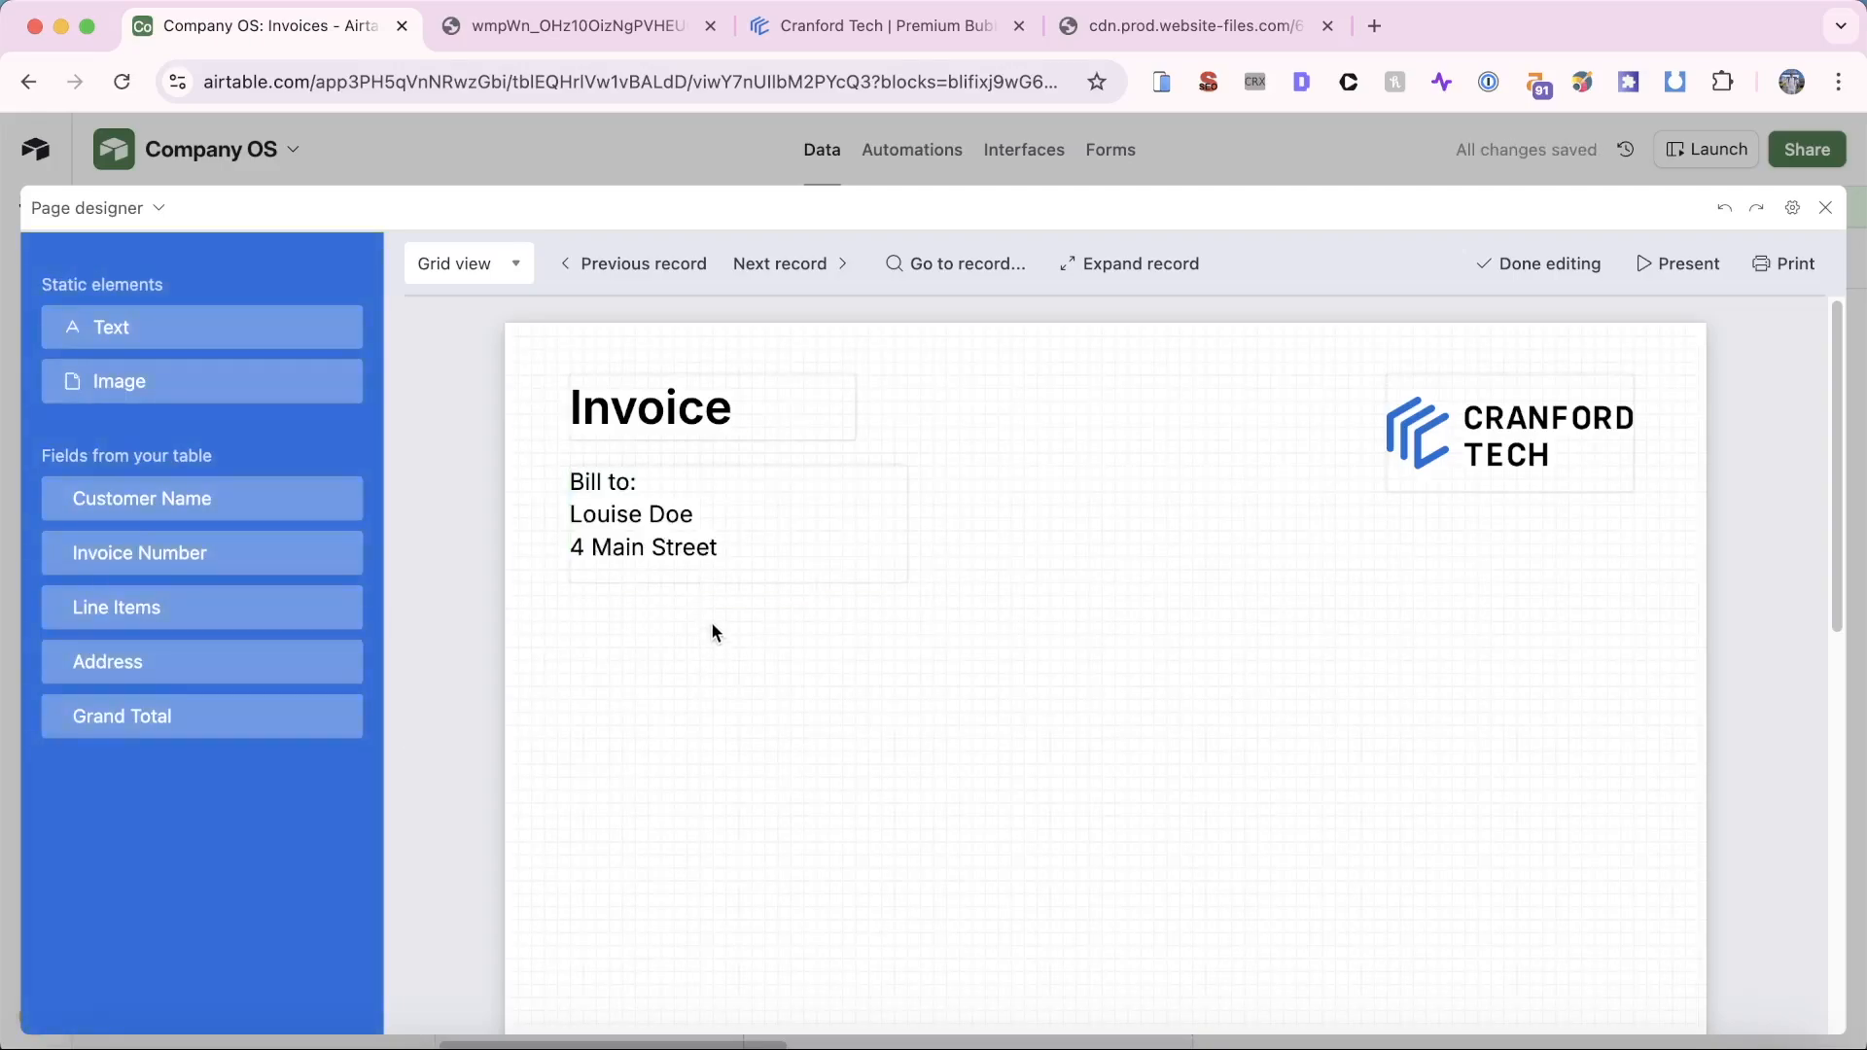
Step: Move the Bill to text box slightly lower, leaving more space beneath the Invoice heading
click(762, 537)
drag(762, 537, 762, 550)
click(1041, 603)
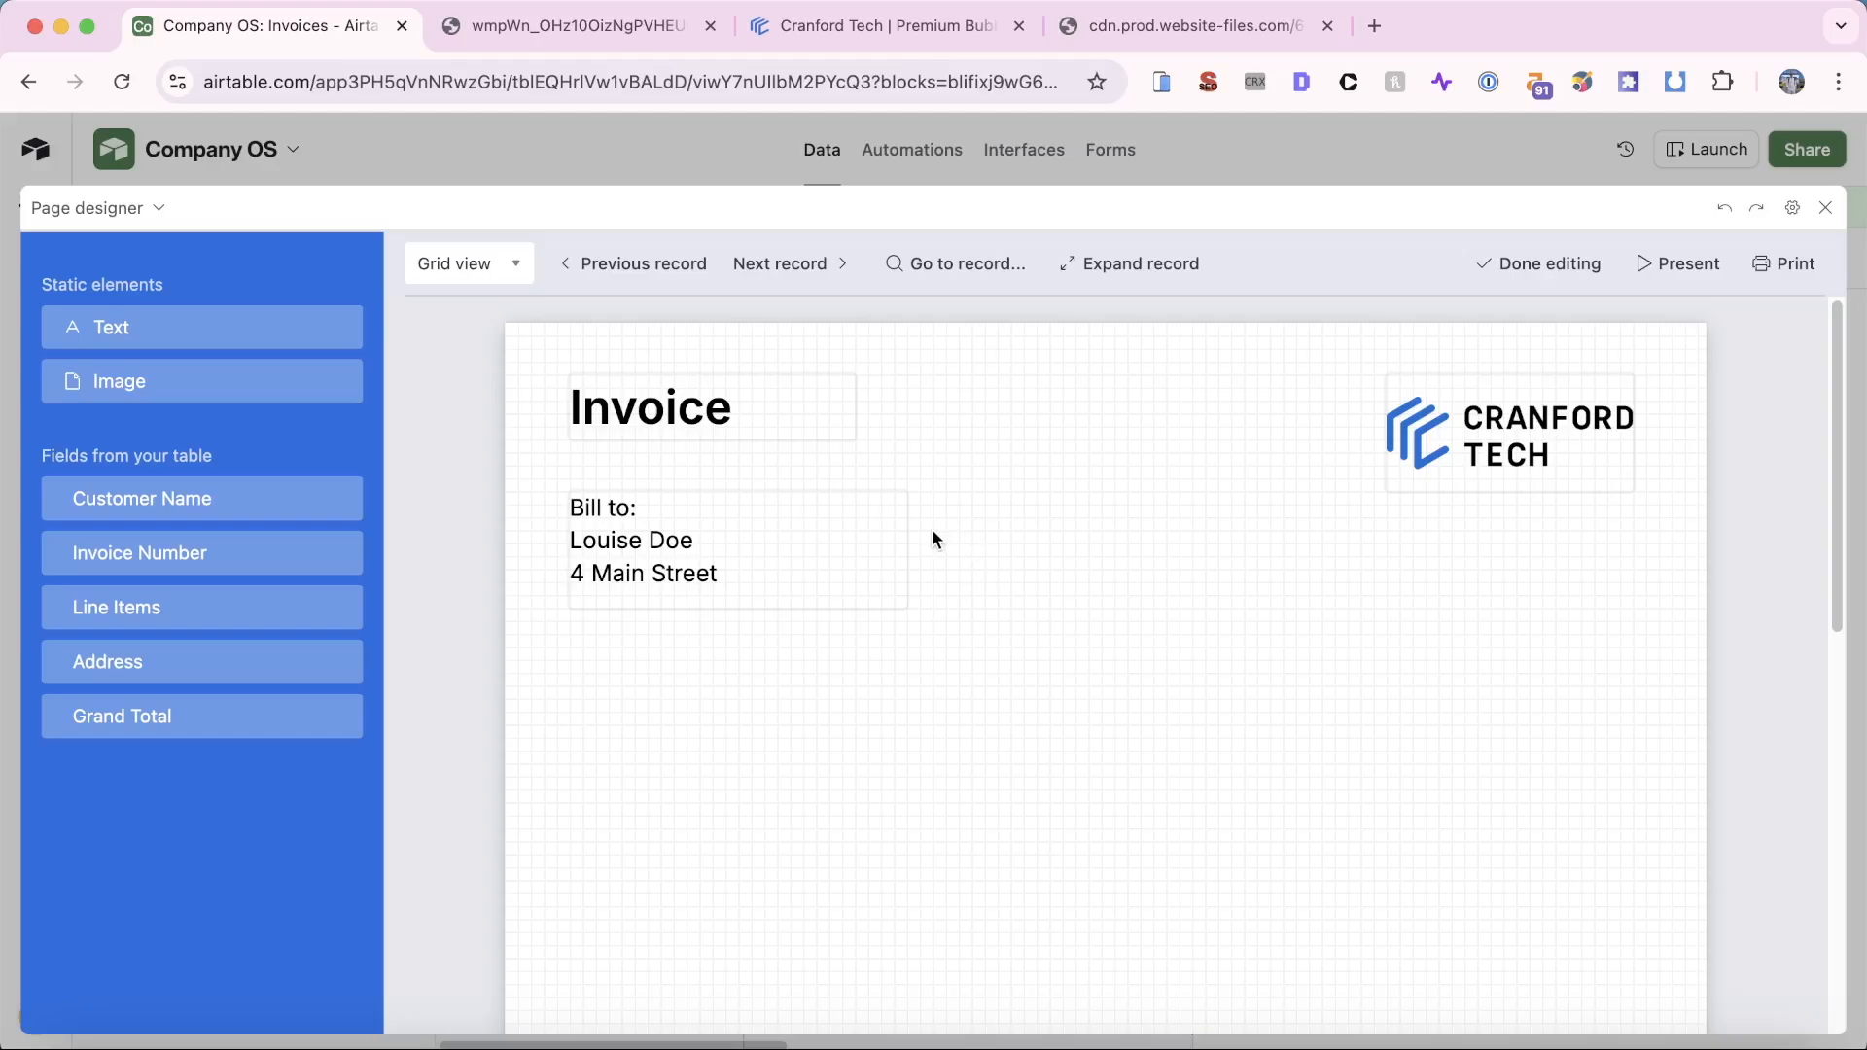
Step: Finish editing the page, close the extensions and examine the Line Items field in the Invoices grid
click(1522, 264)
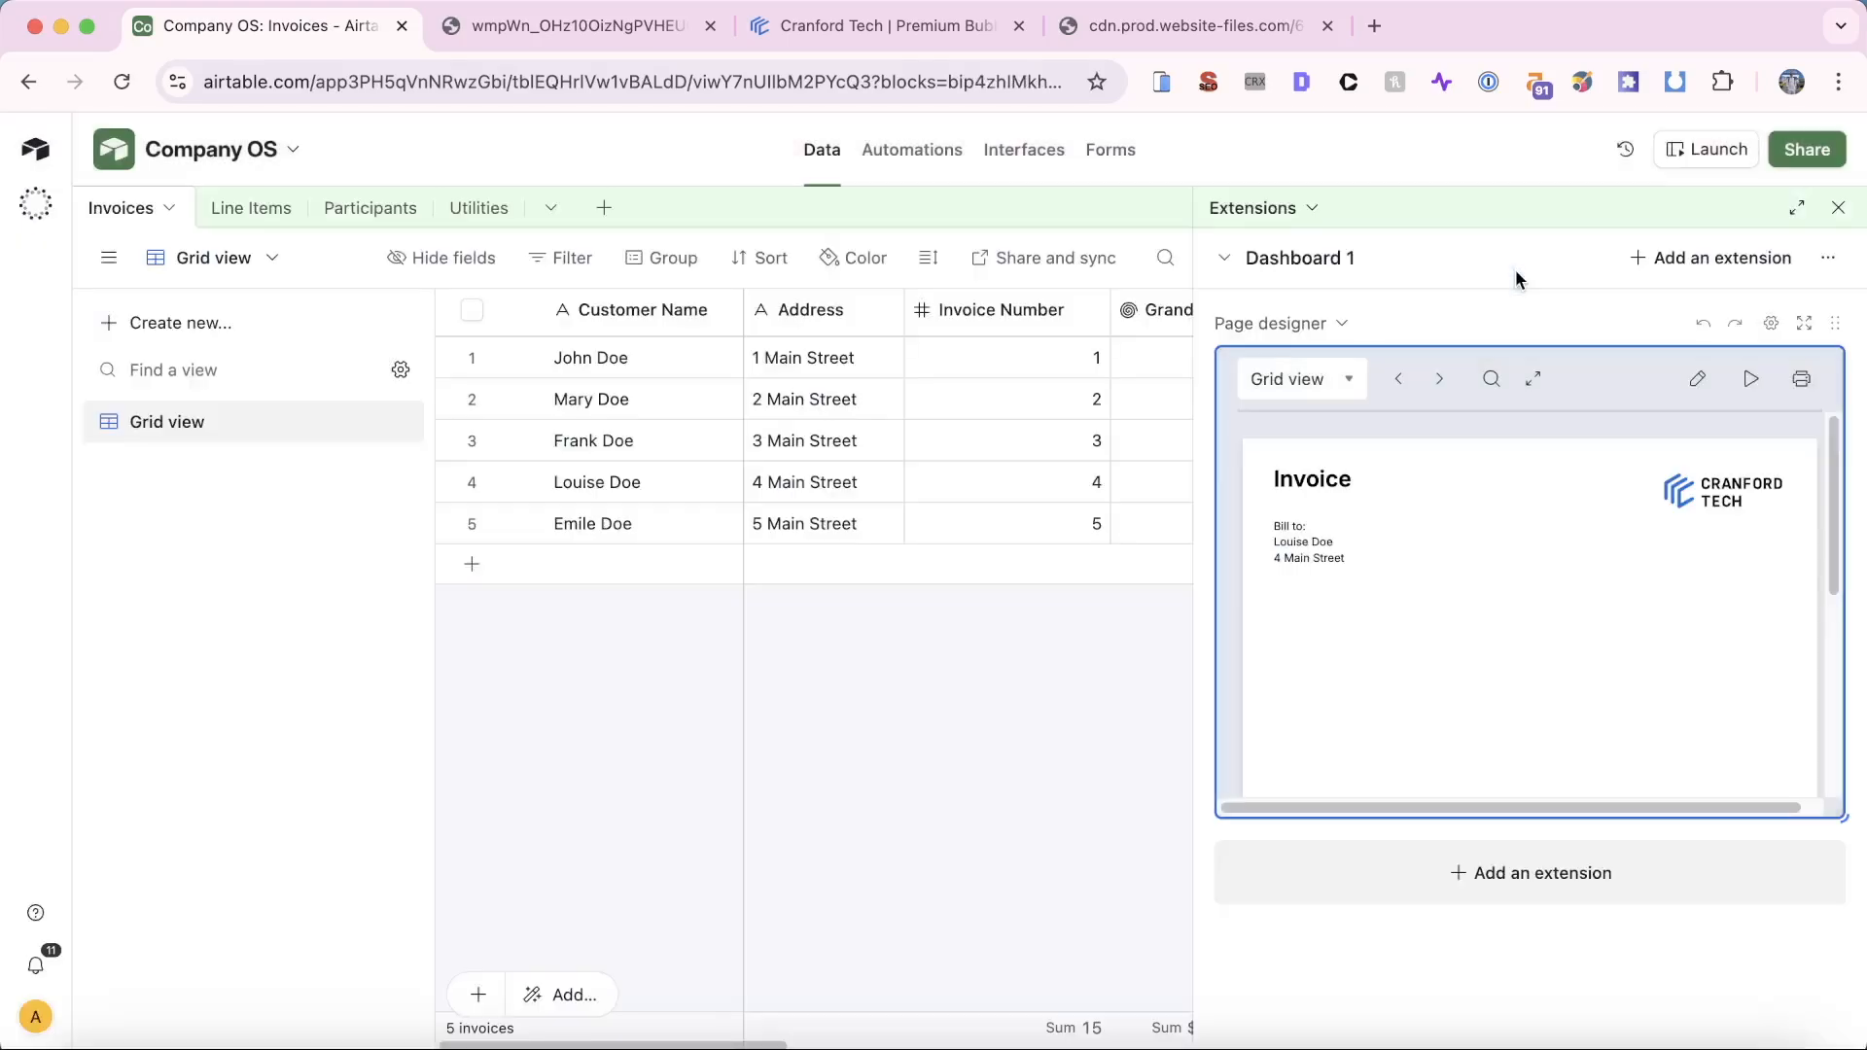
click(1838, 210)
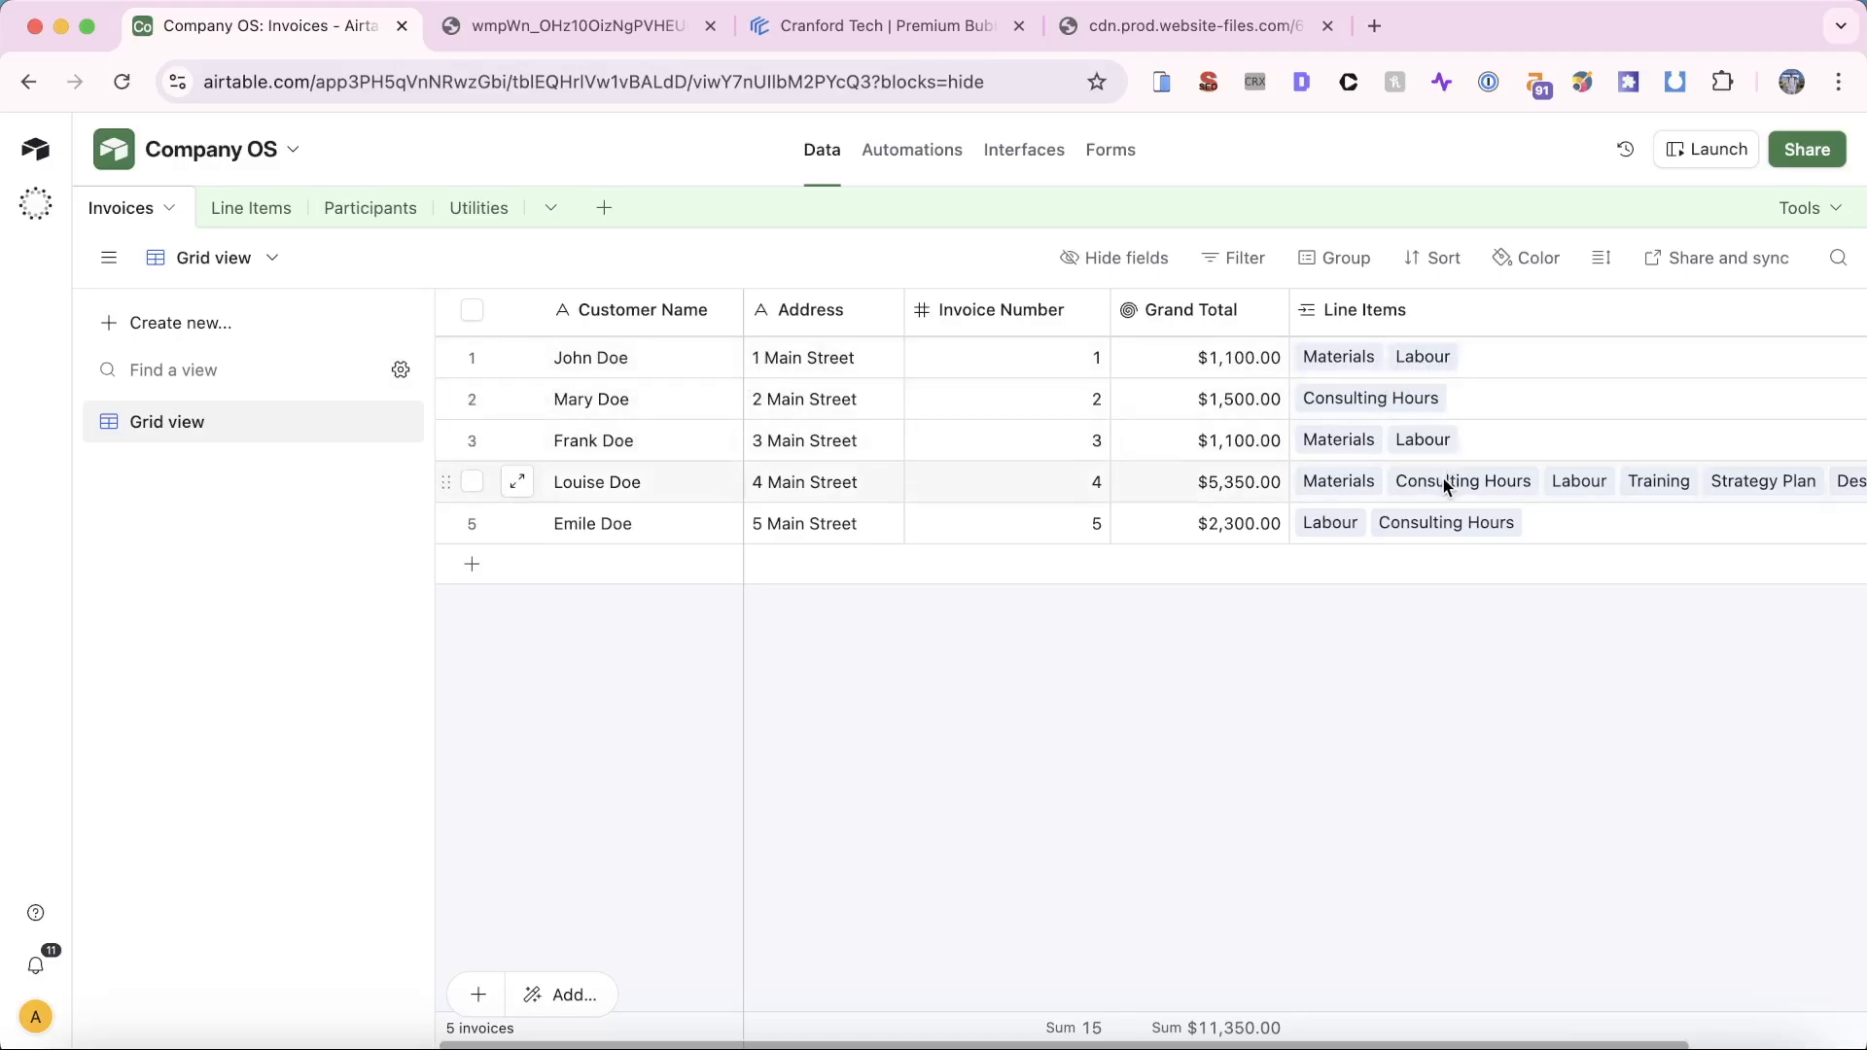
scroll(1442, 483, right, 3)
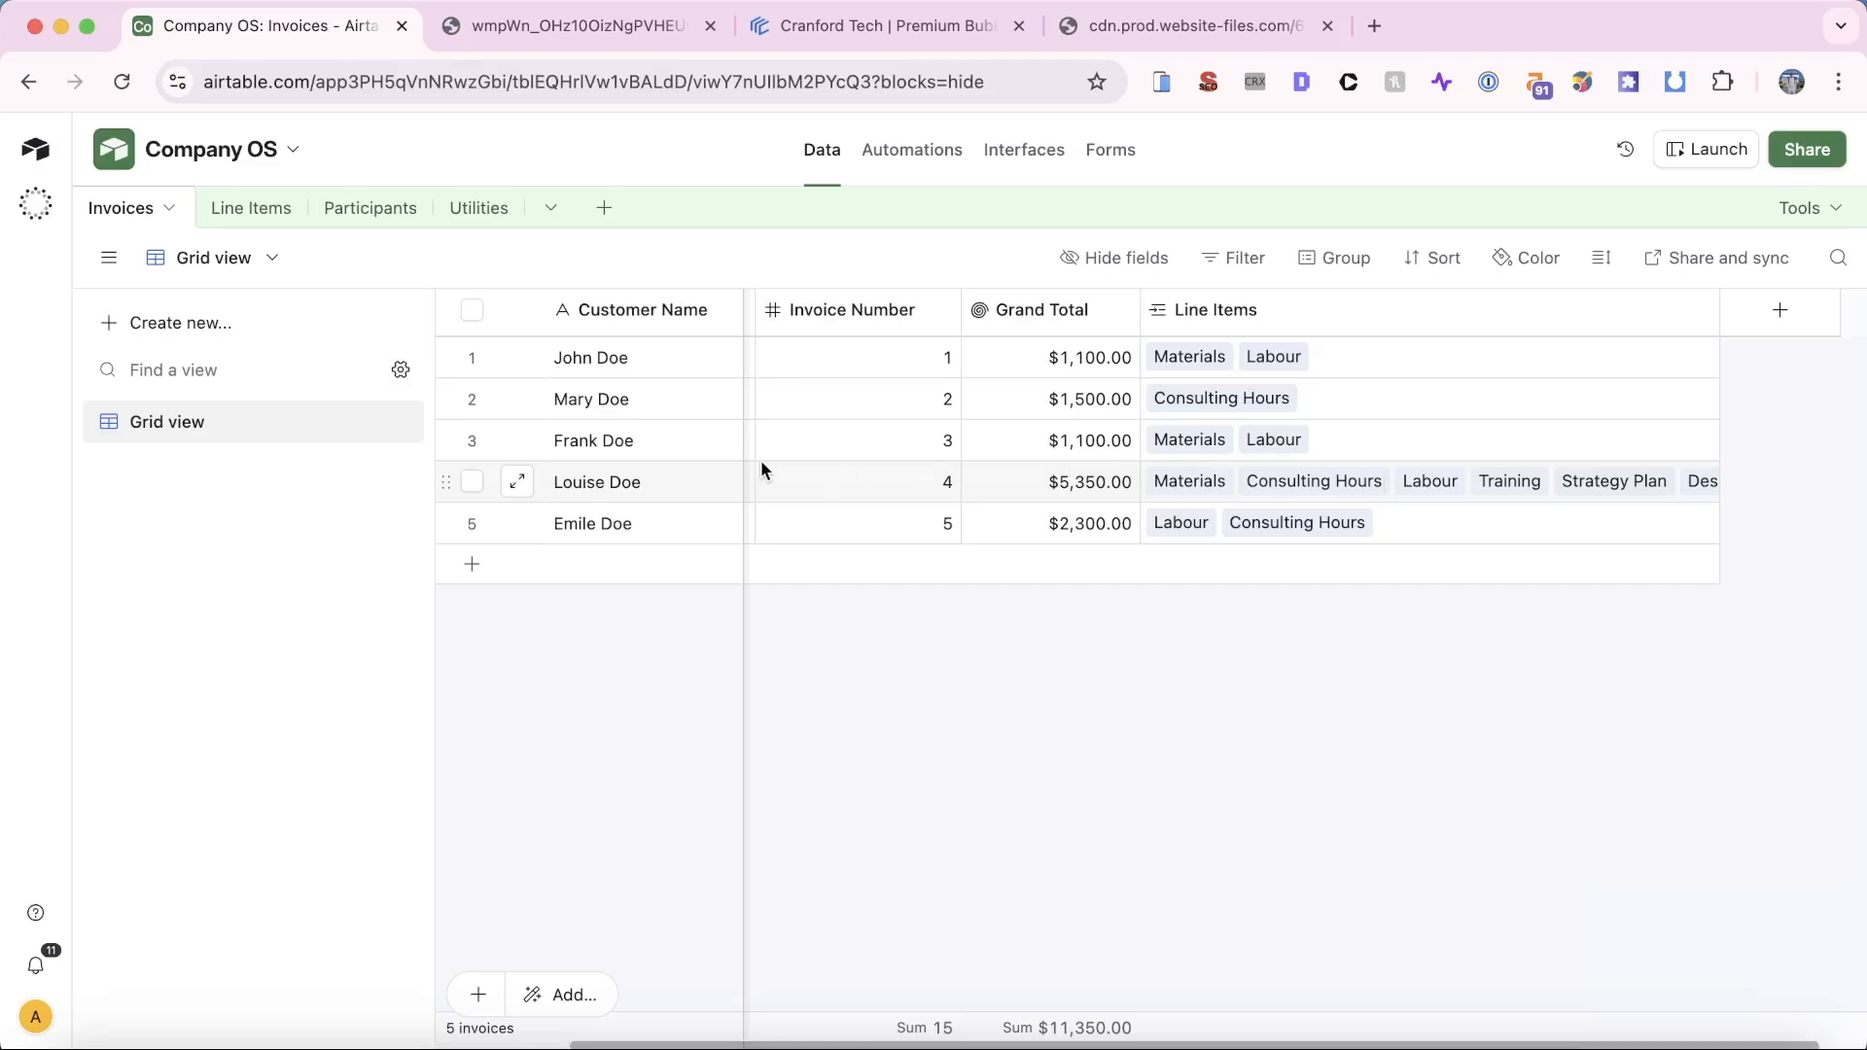
Step: Reopen the Page designer extension and resume editing the invoice page
click(1832, 208)
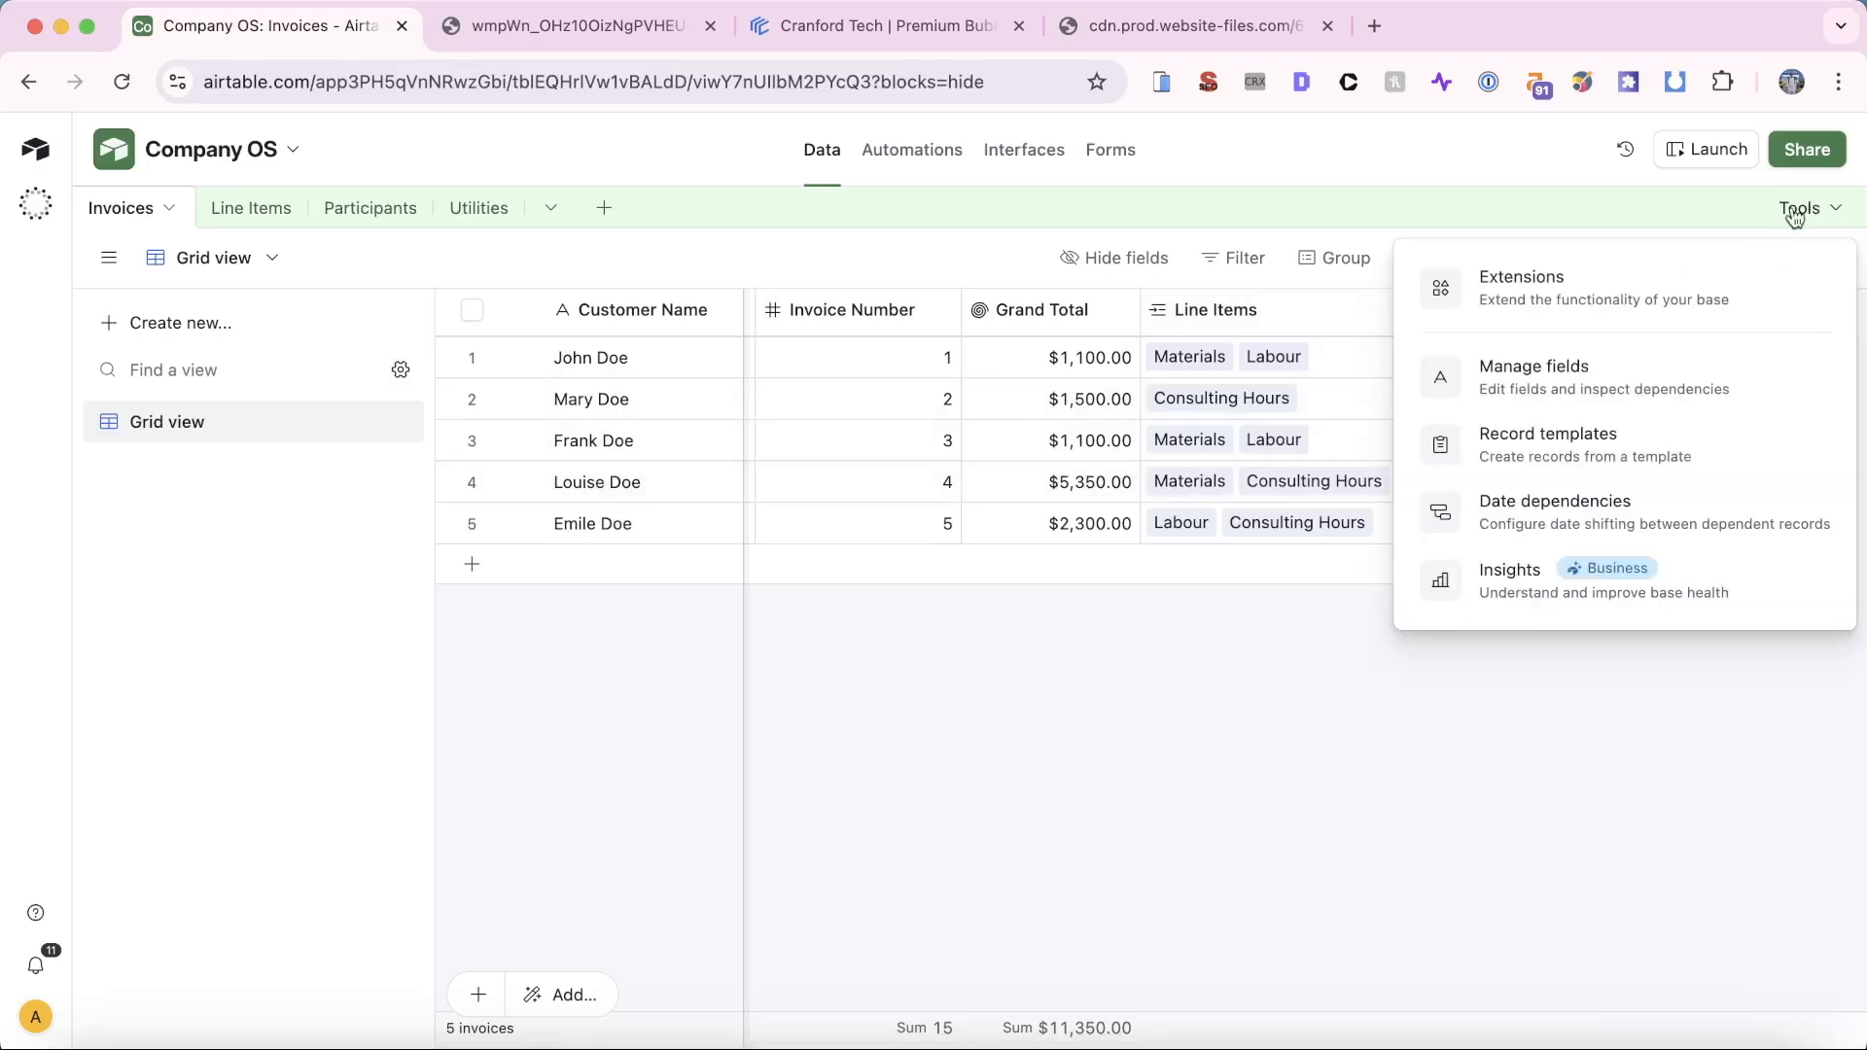
click(1662, 293)
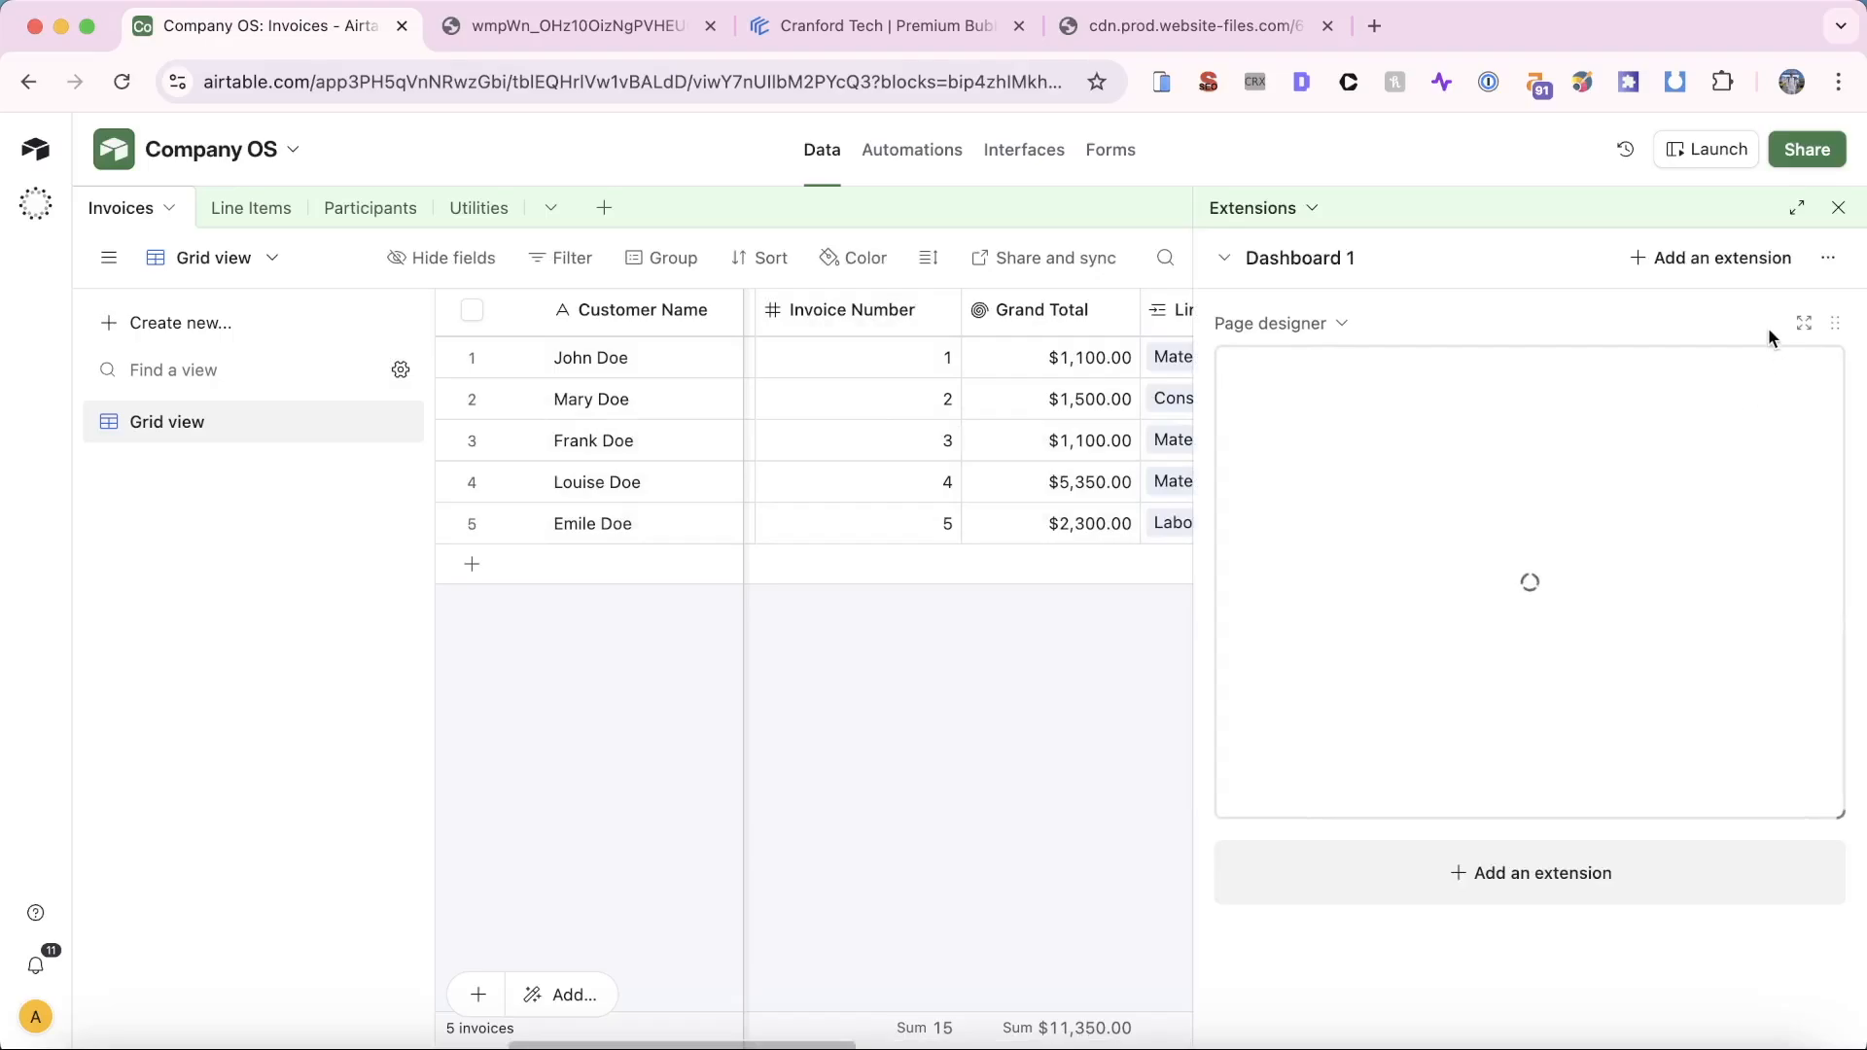
click(1698, 379)
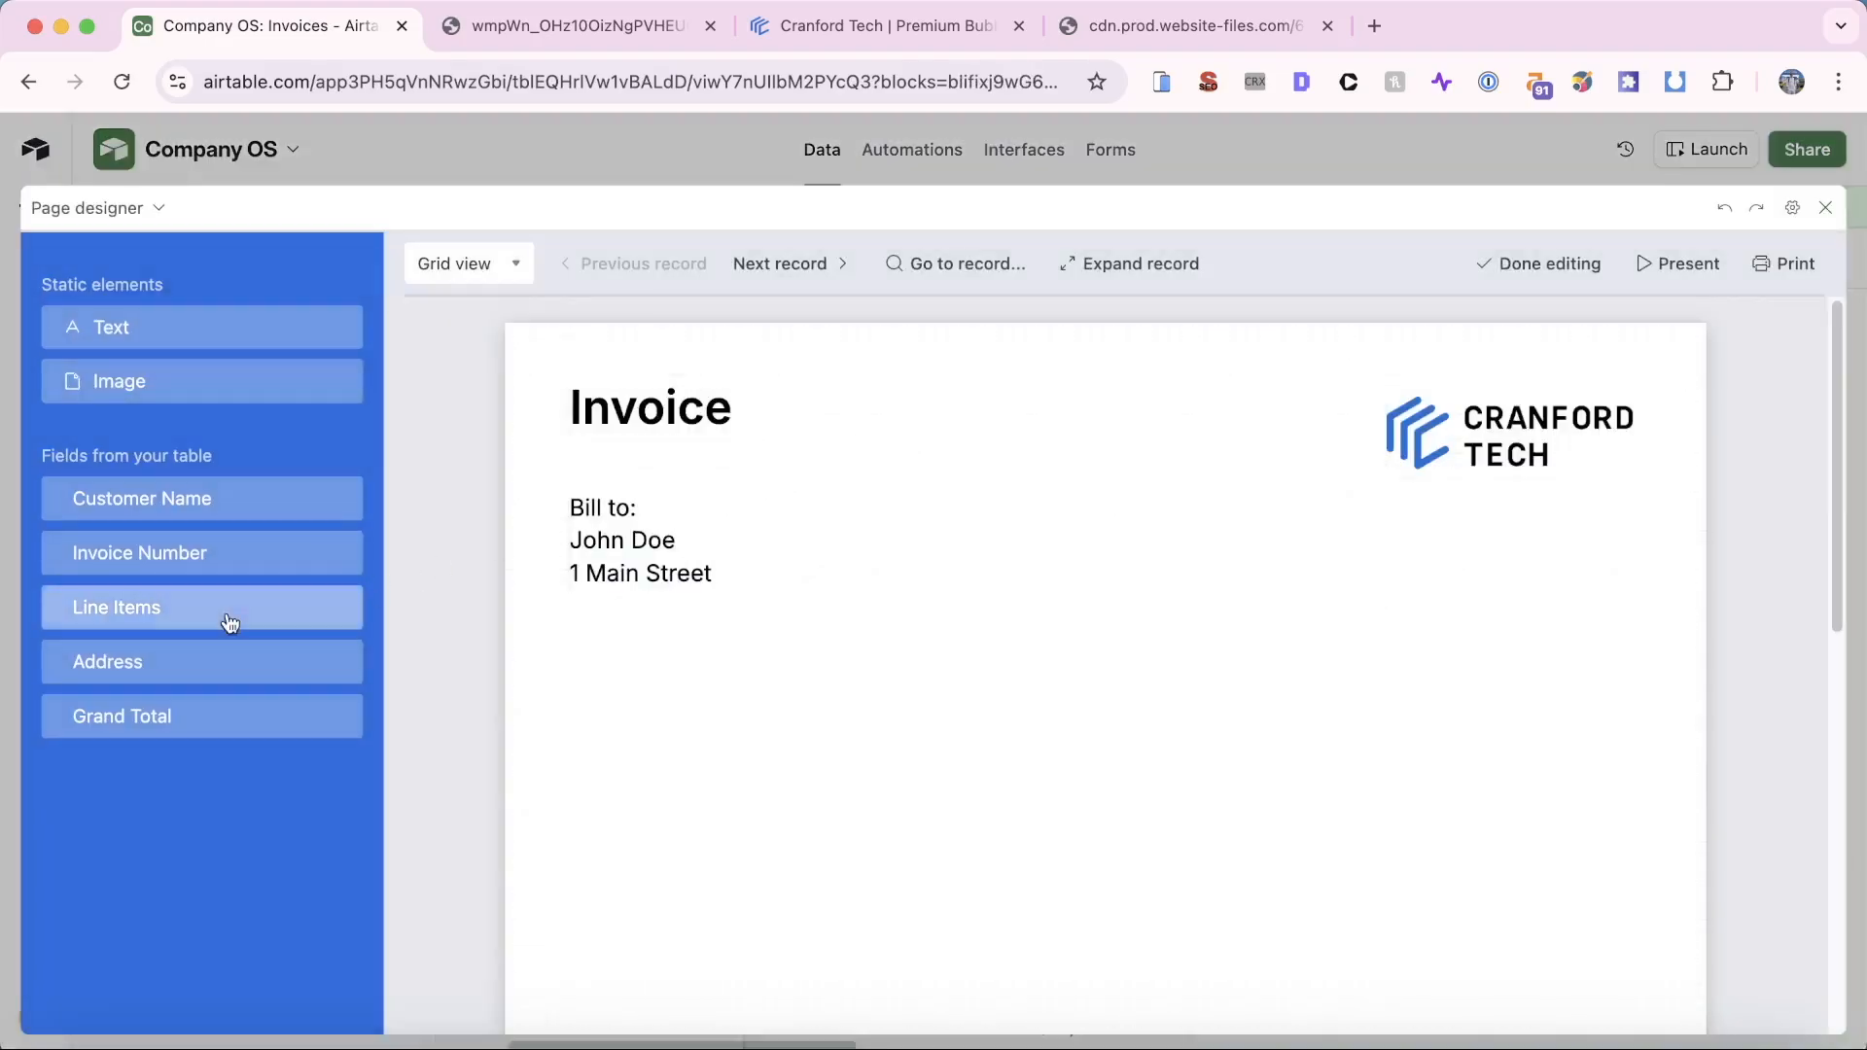
Step: Place the Line Items field below the Bill to text at X 50, Y 250, sized 820 × 150
drag(213, 617, 733, 799)
drag(1591, 853, 1540, 842)
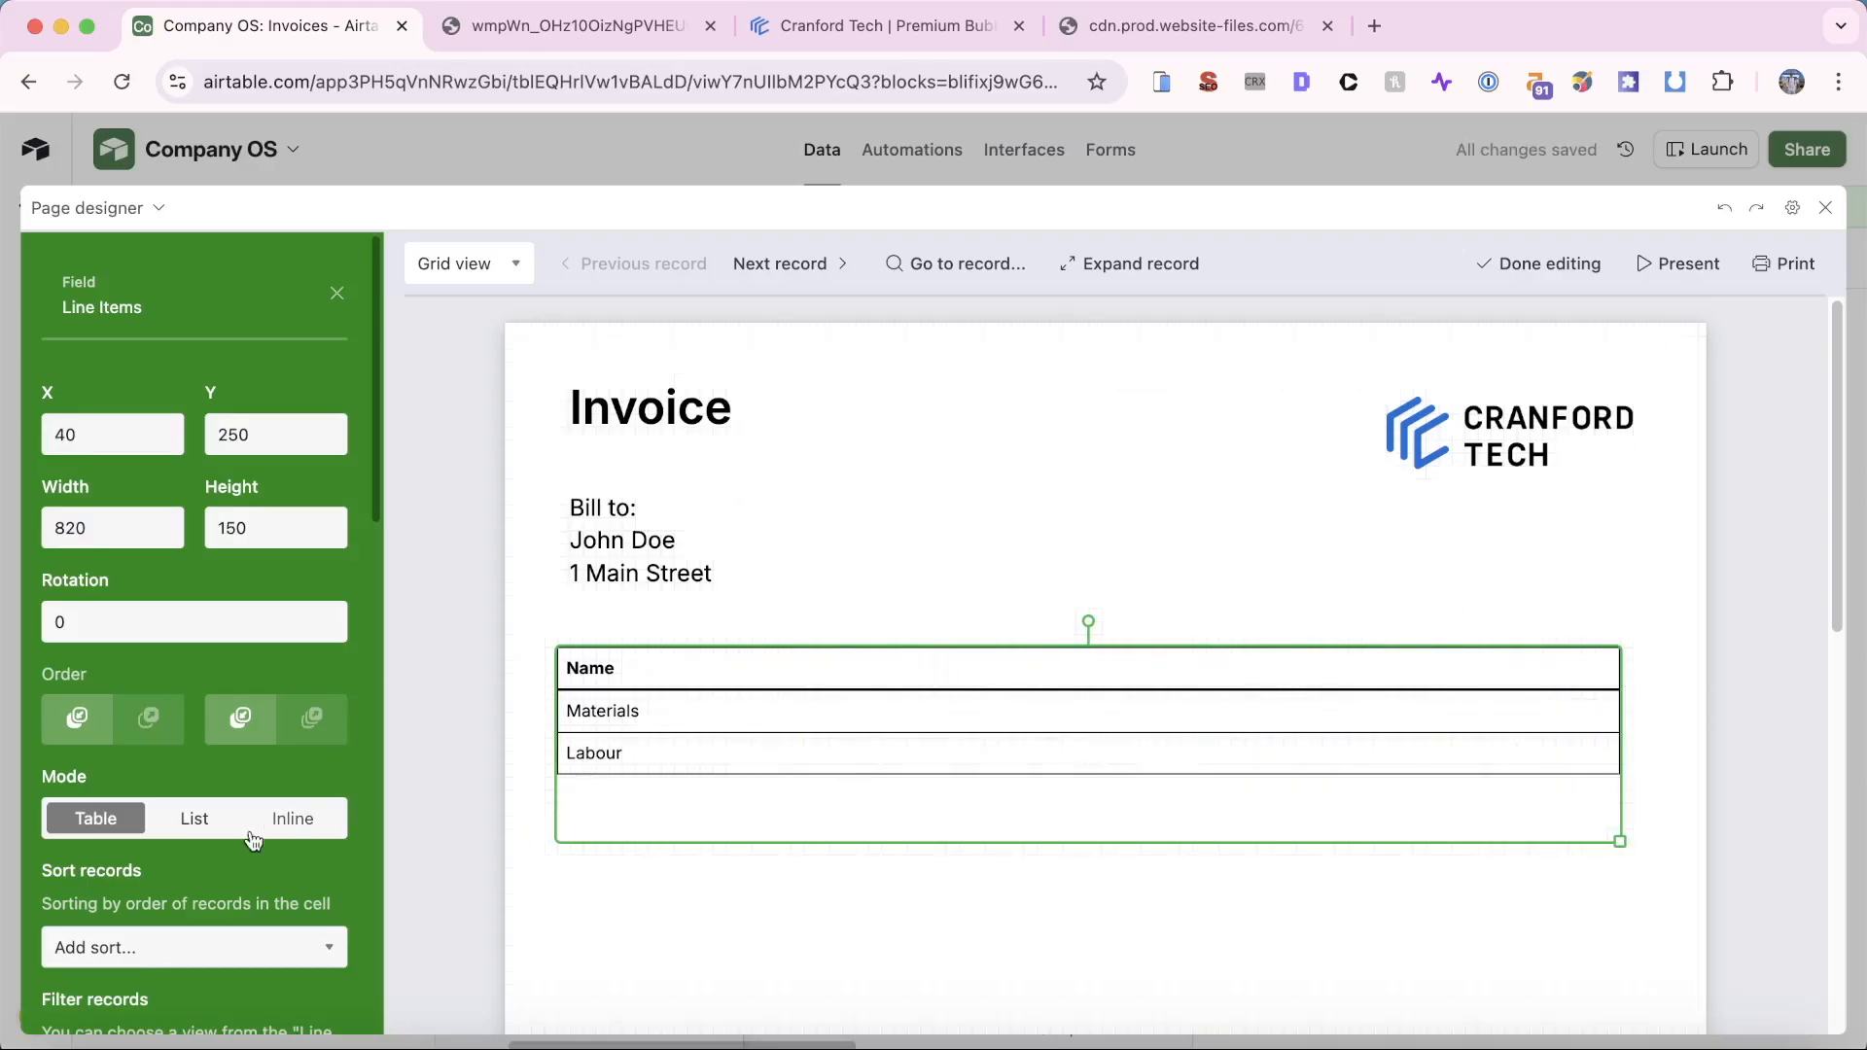
scroll(251, 838, down, 3)
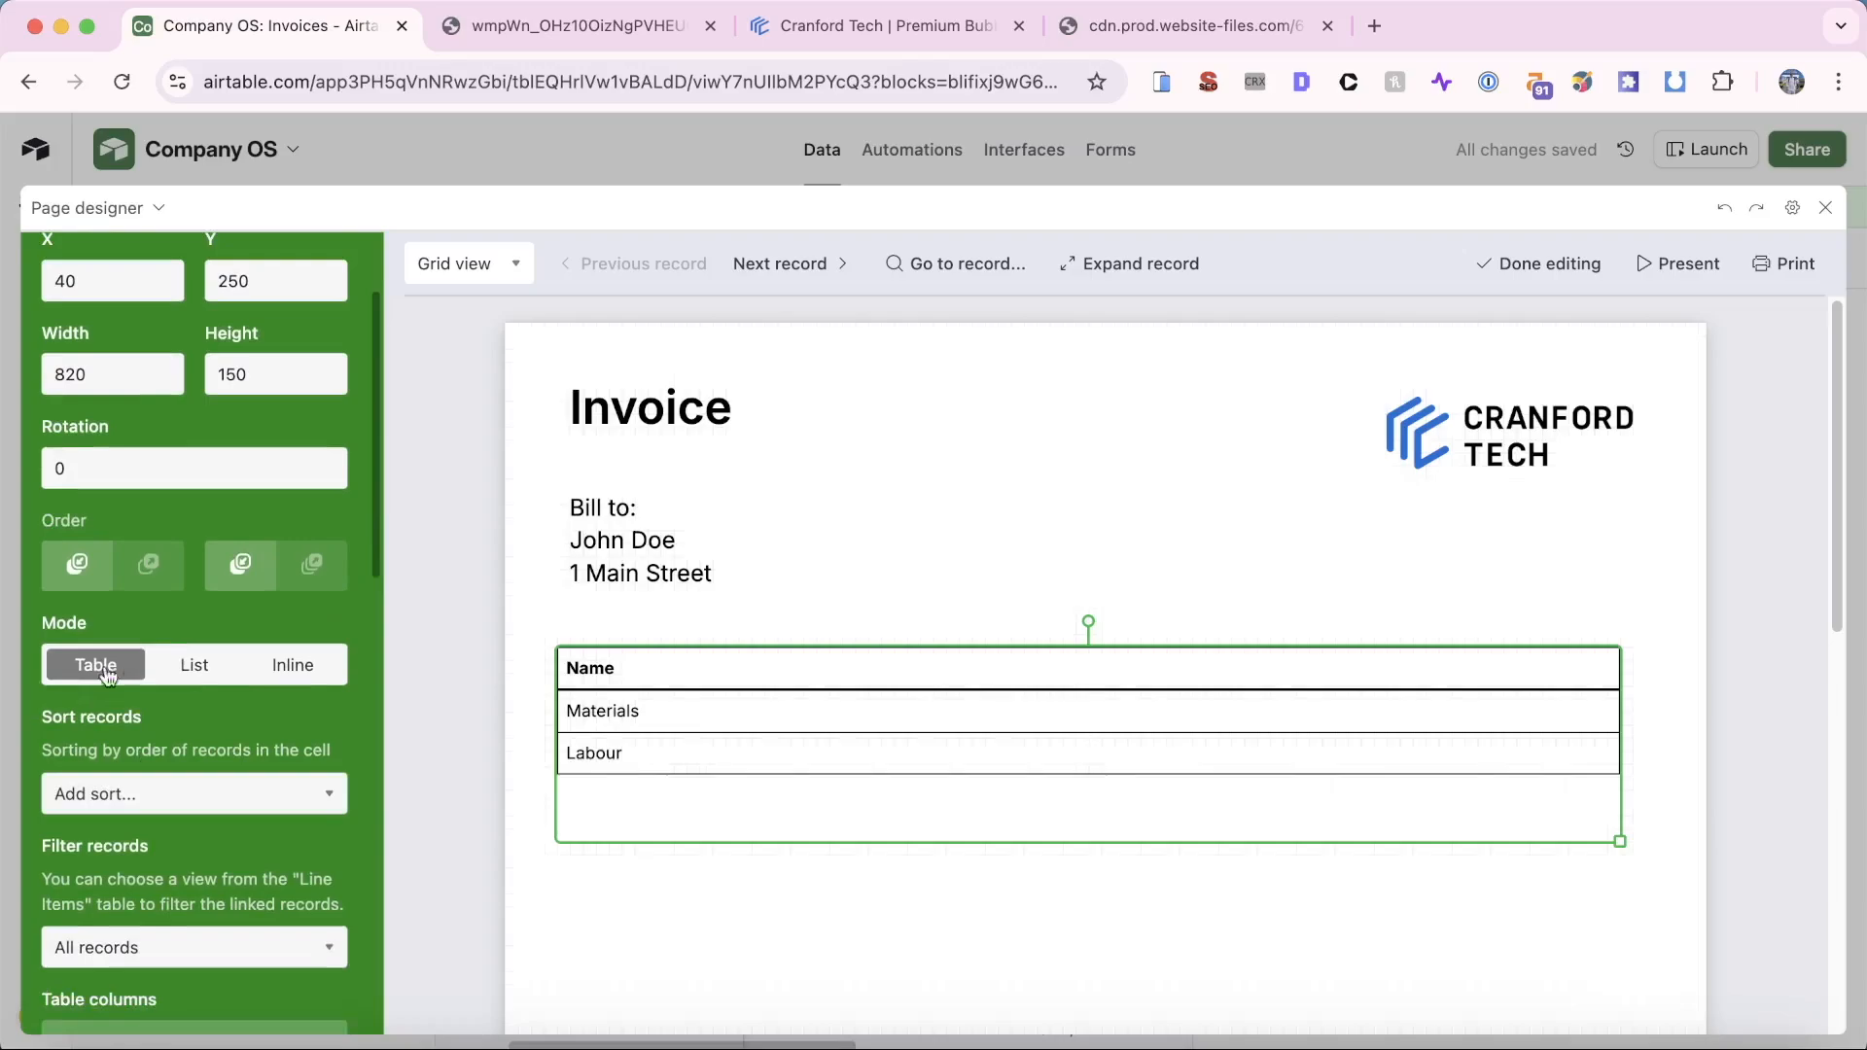
drag(887, 813, 902, 813)
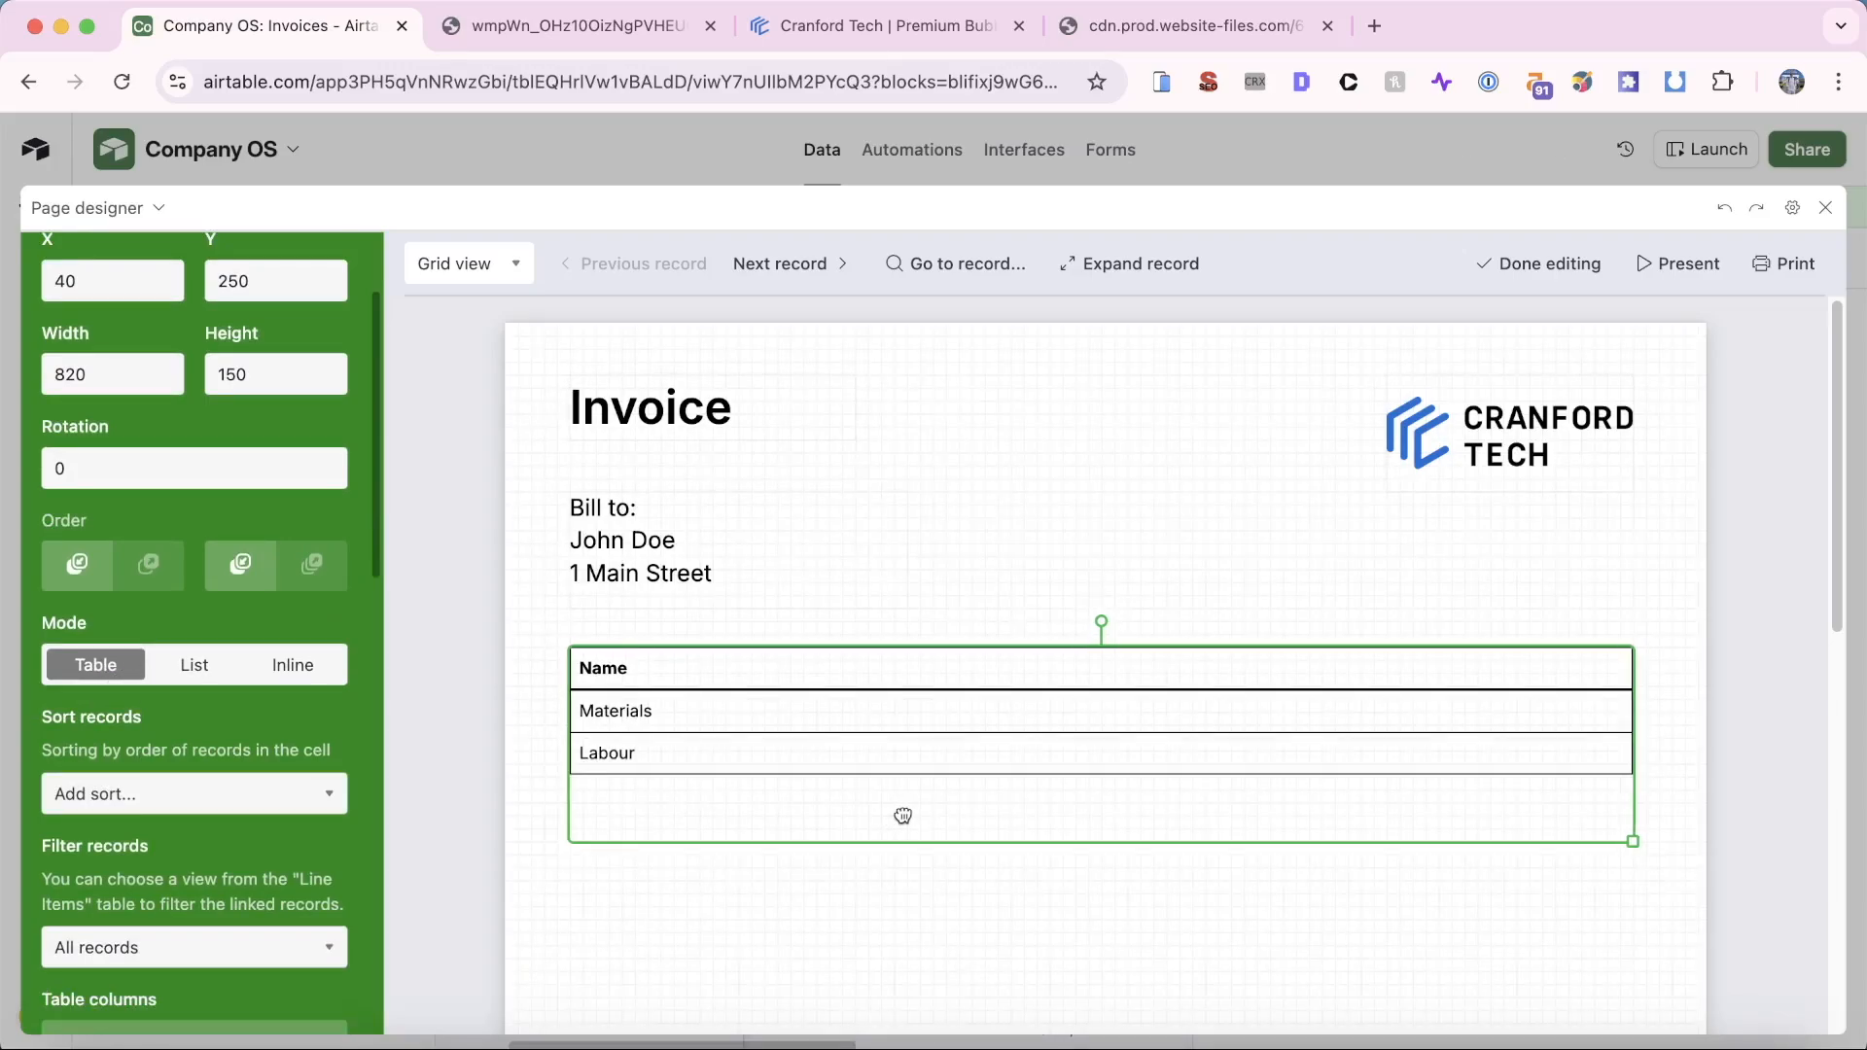
Step: Try the List and Inline display modes for the Line Items field, and return it to Table mode
click(185, 669)
click(292, 669)
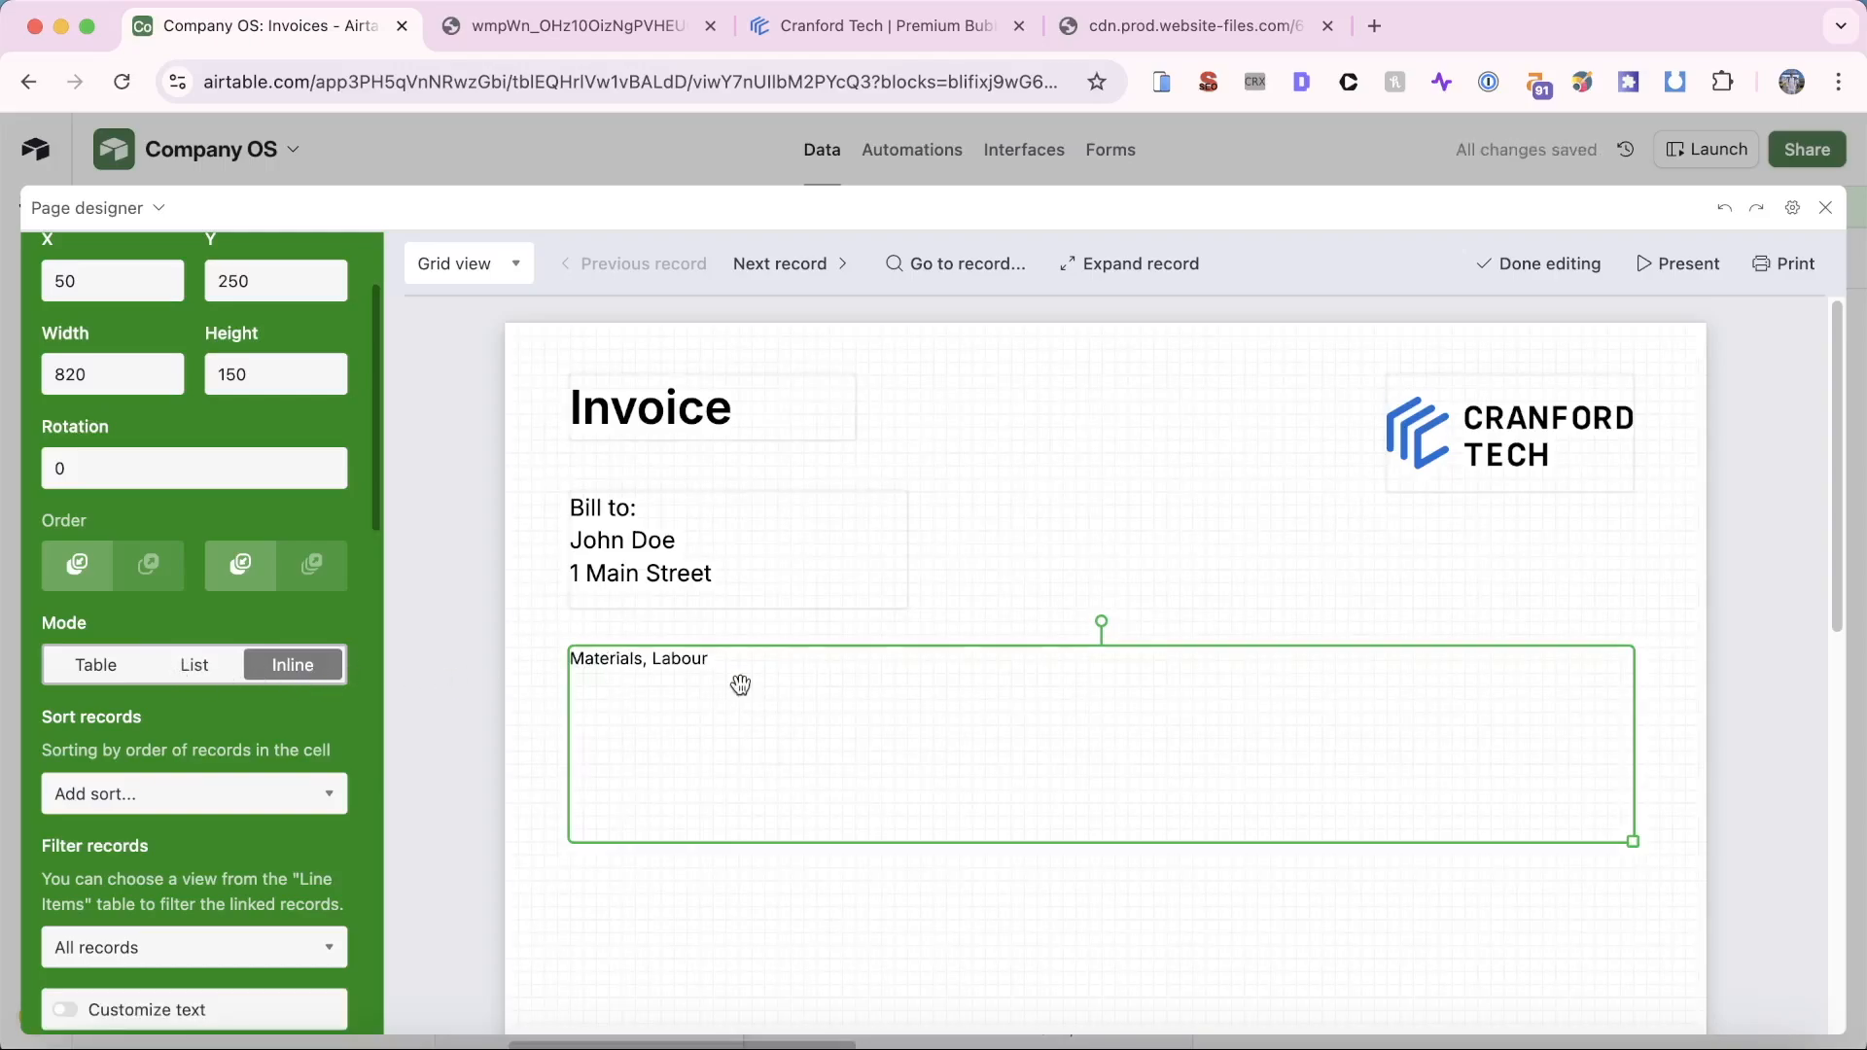
click(119, 666)
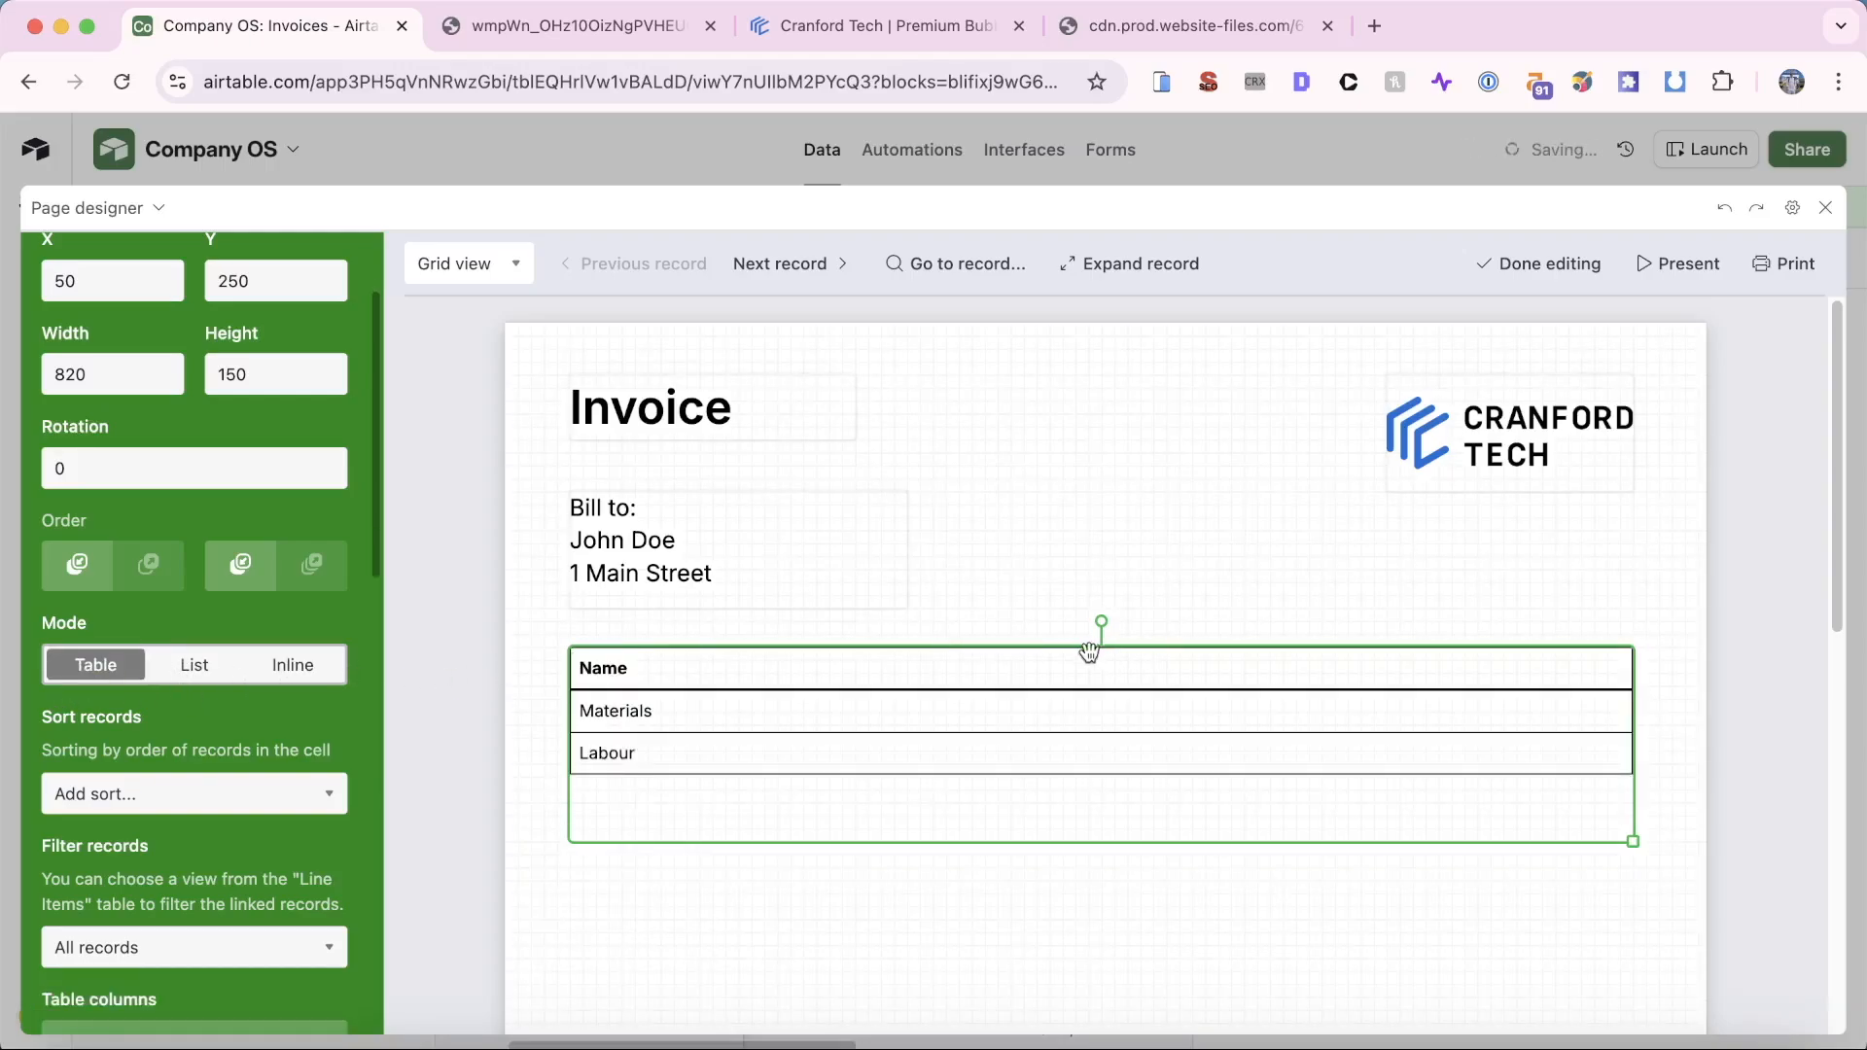
Step: Set the heading style of the Line Items table to font size 18
scroll(226, 783, down, 5)
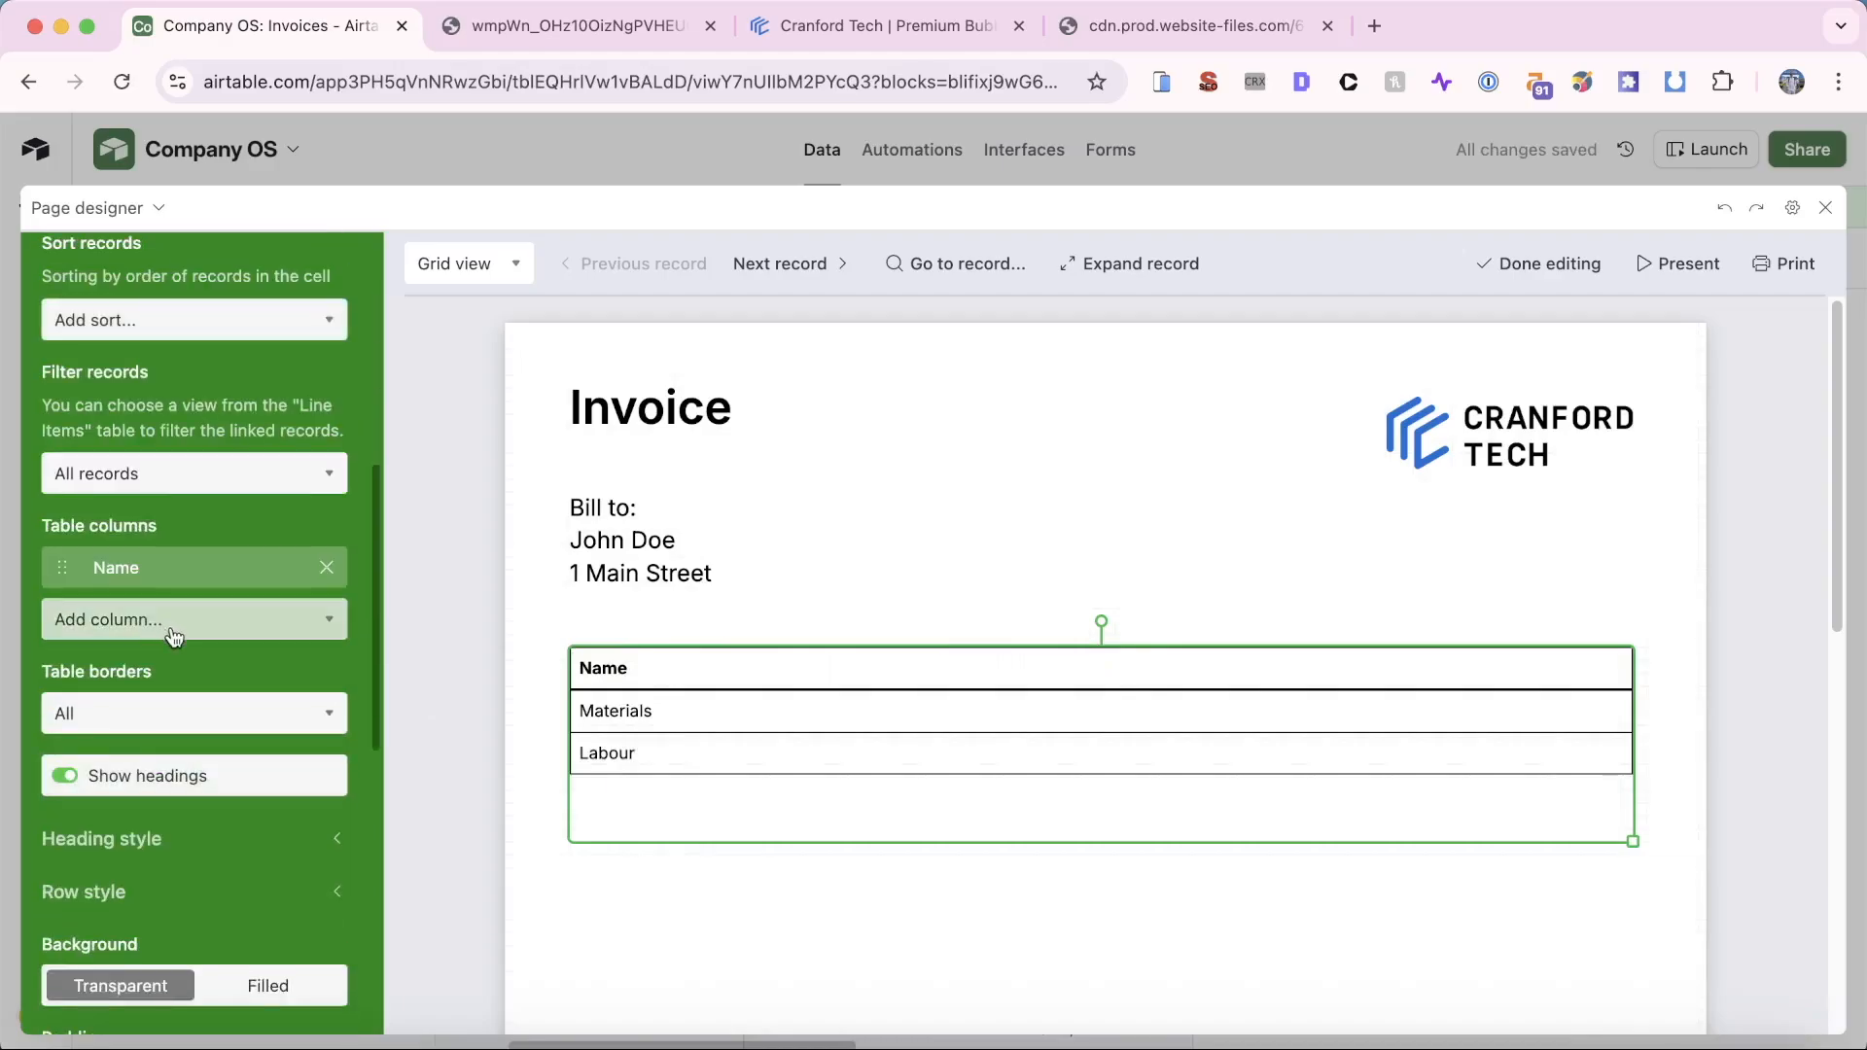
scroll(156, 624, up, 3)
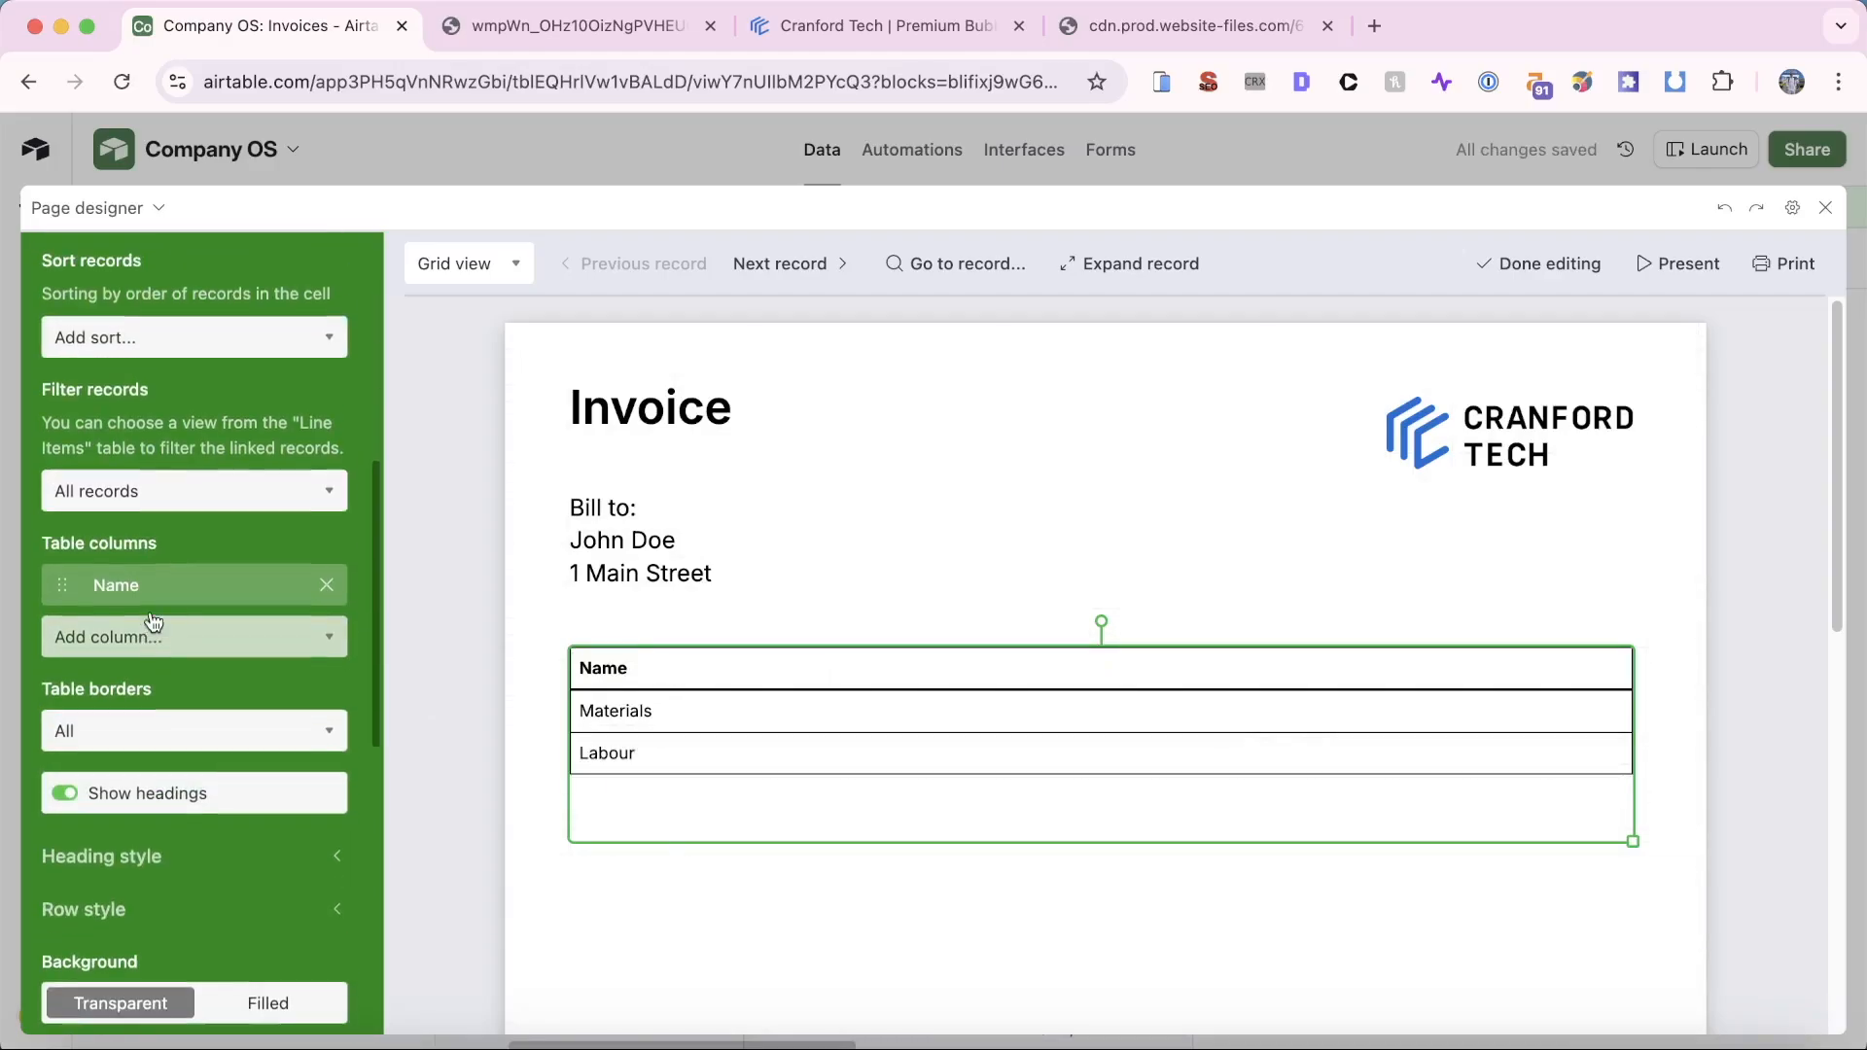
scroll(153, 622, up, 5)
scroll(151, 618, down, 15)
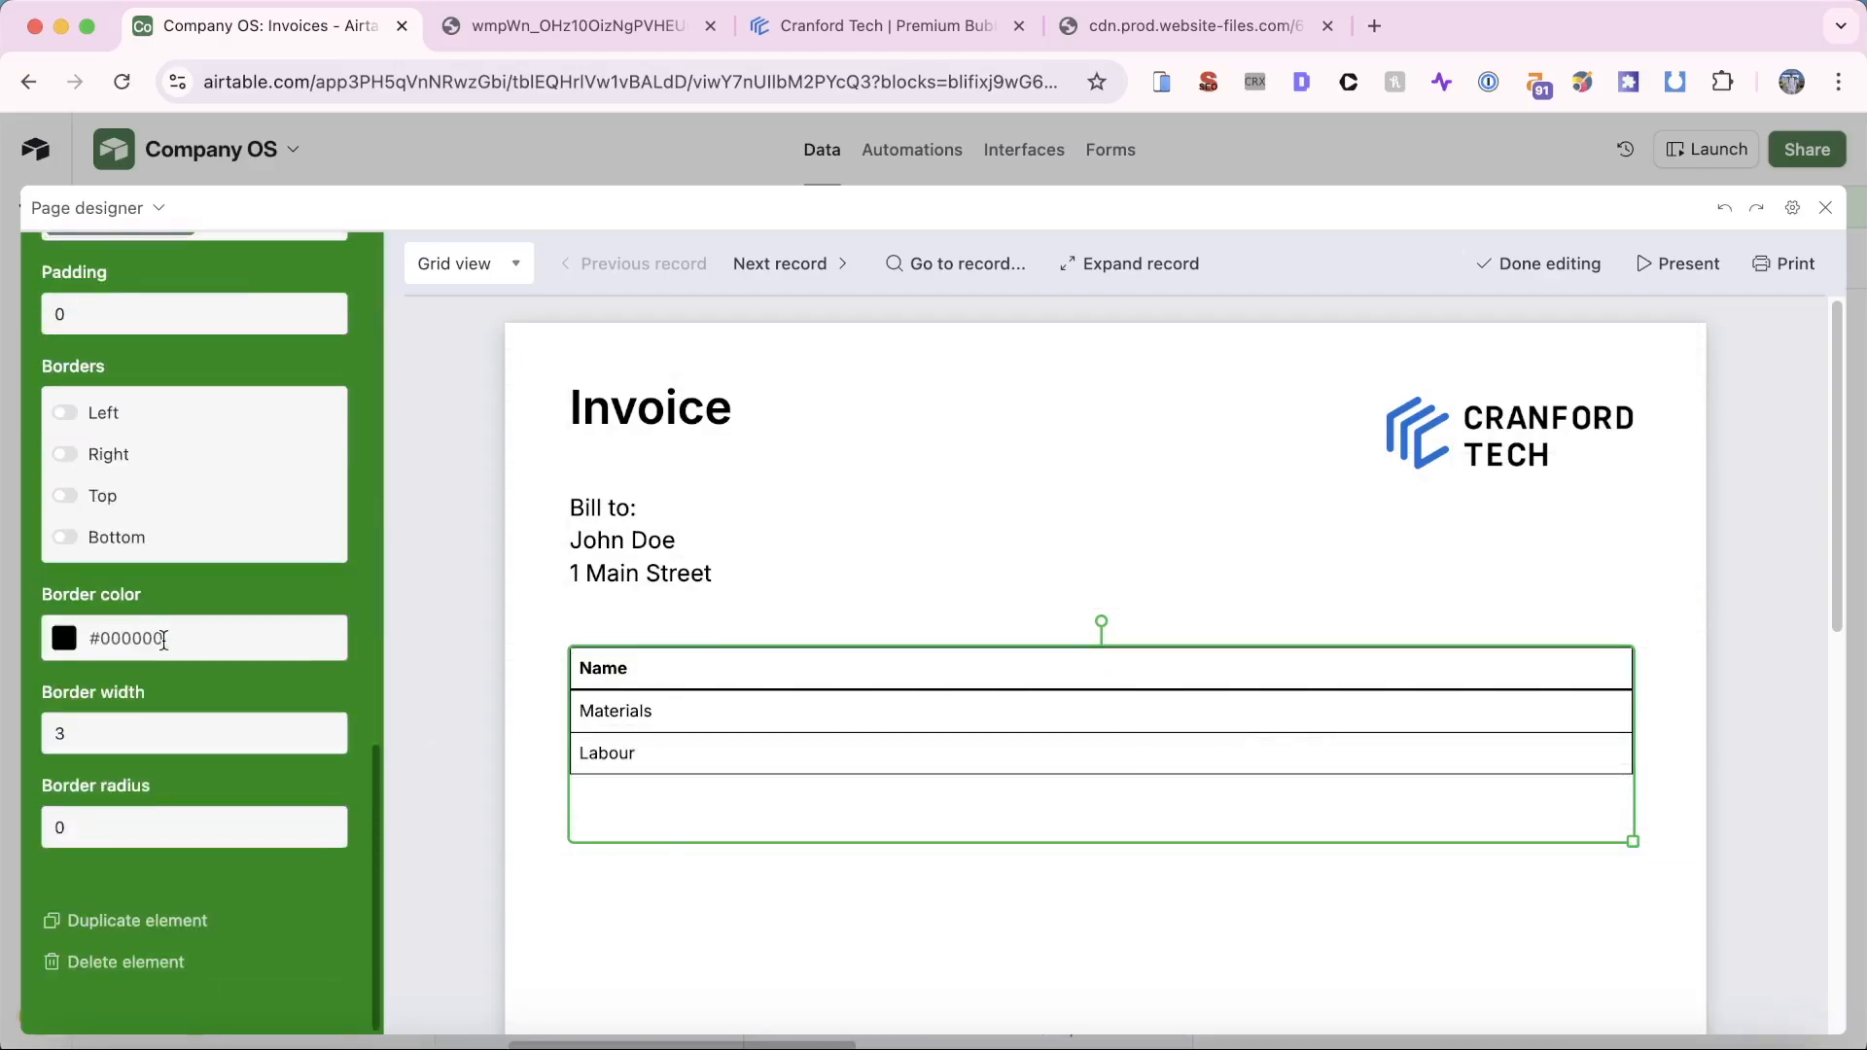
scroll(156, 622, up, 2)
scroll(164, 640, up, 2)
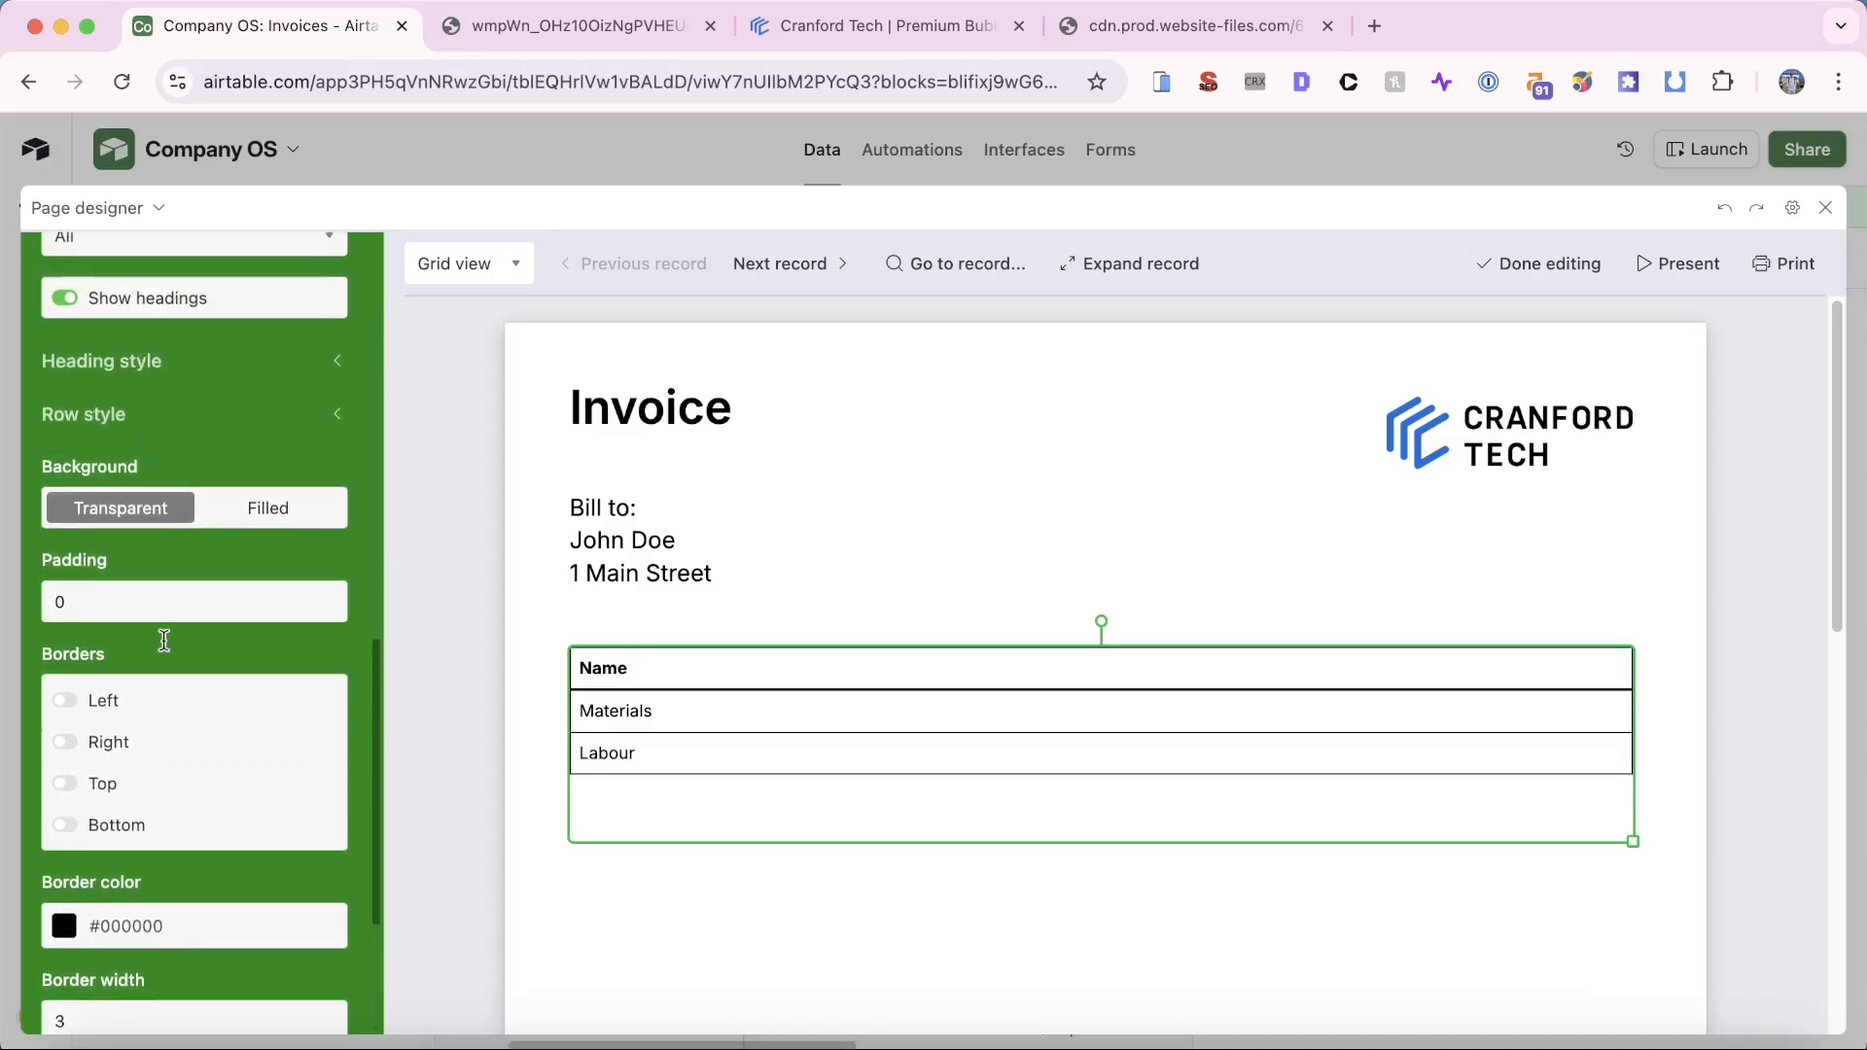
click(337, 357)
click(148, 577)
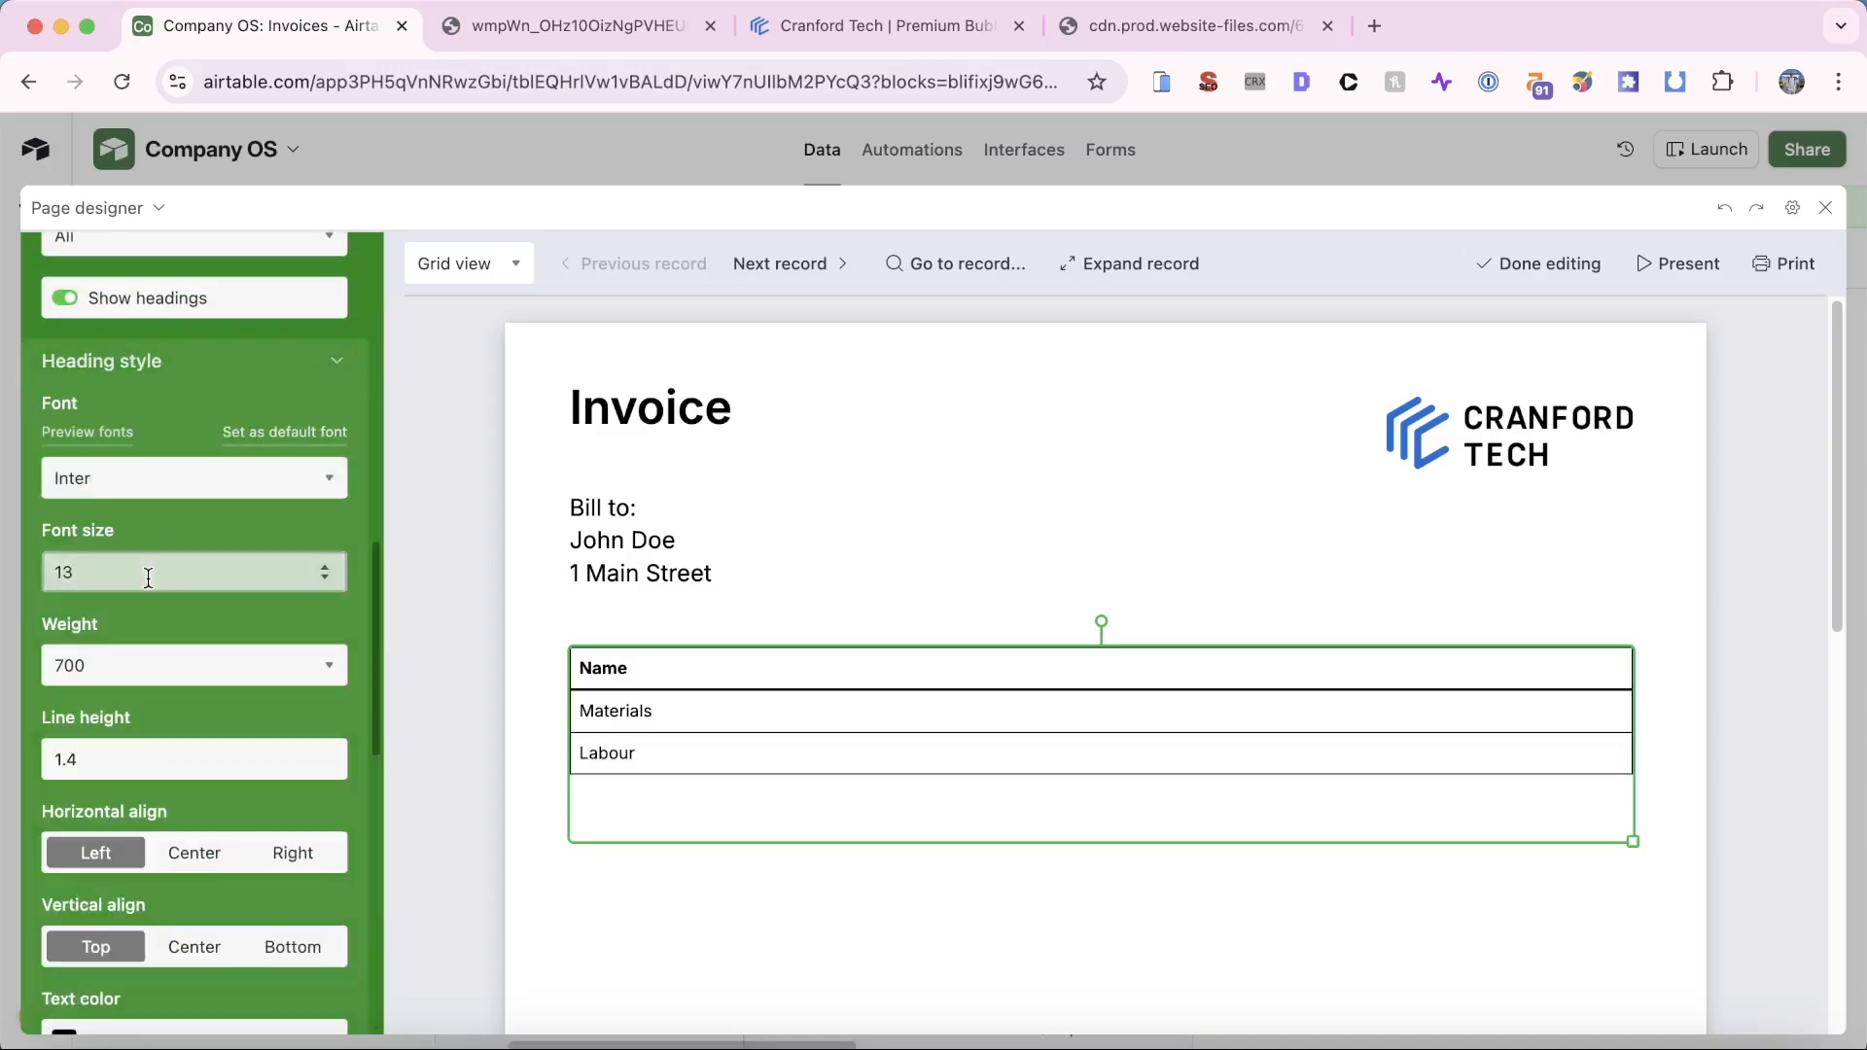
key(BackSpace)
text(8)
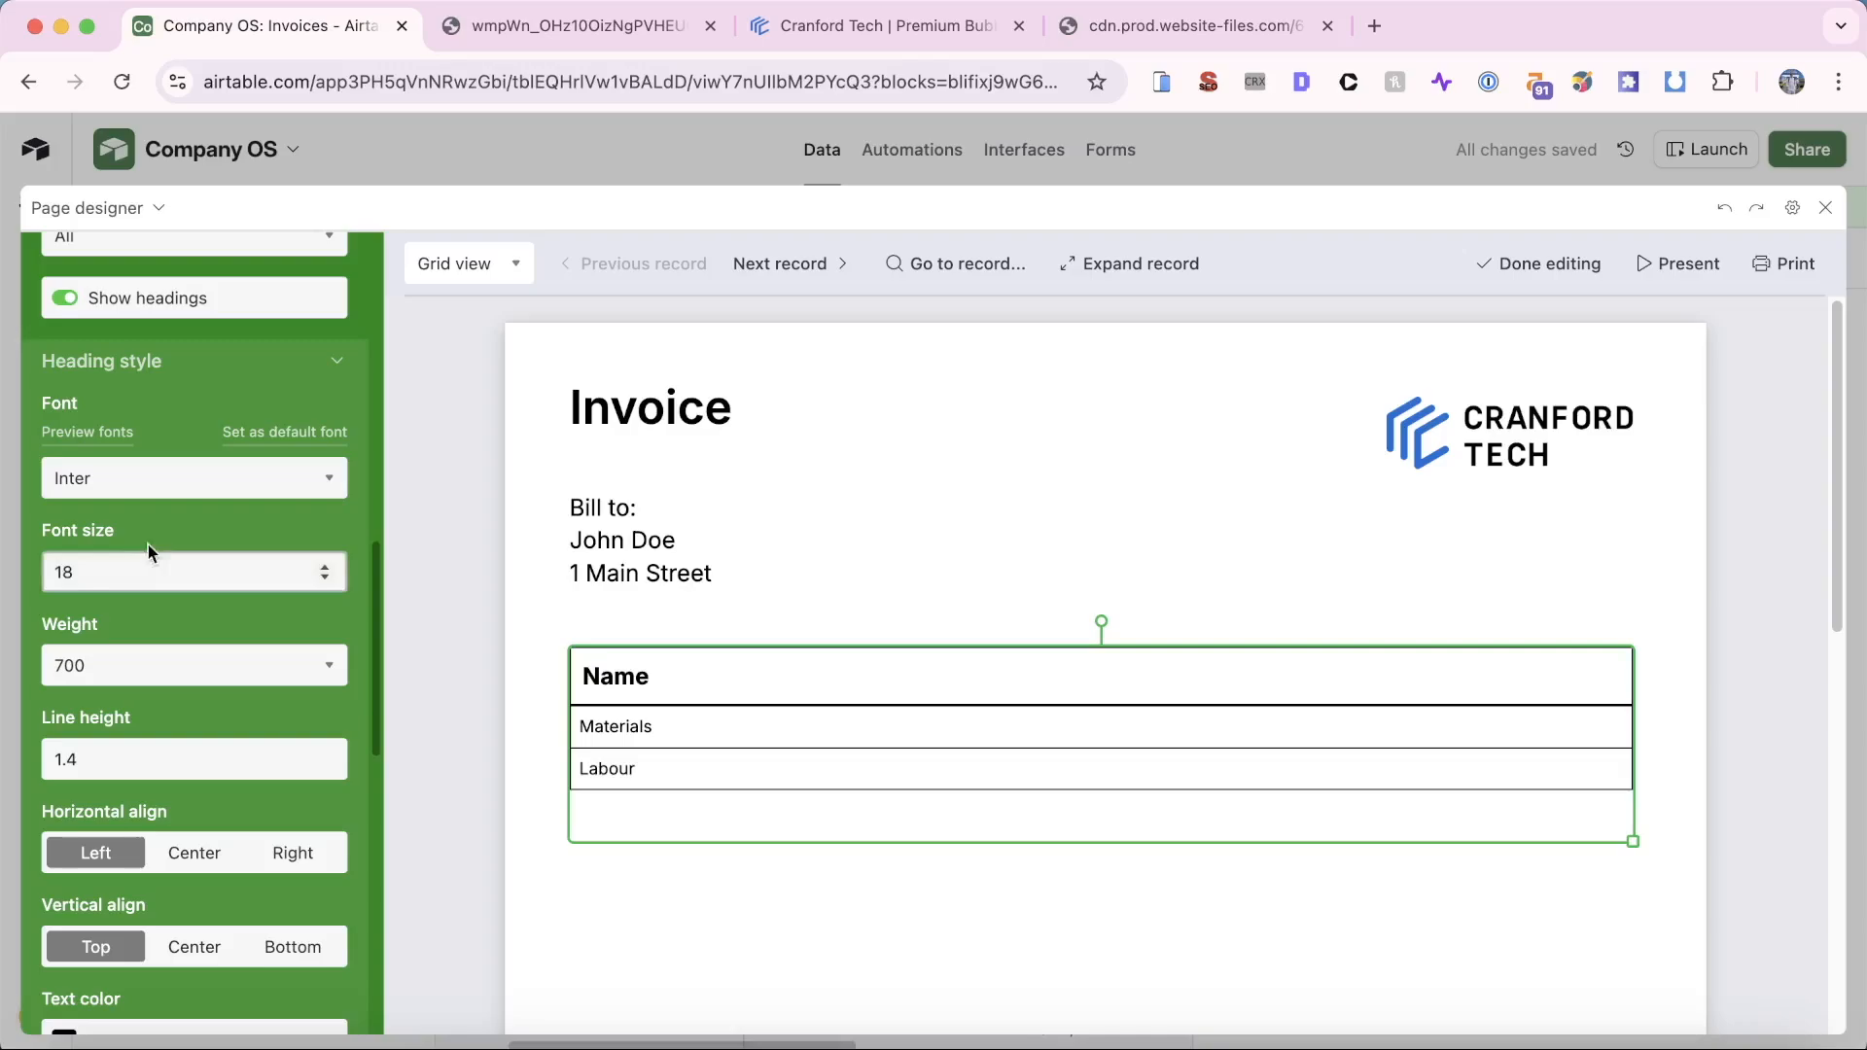
click(335, 371)
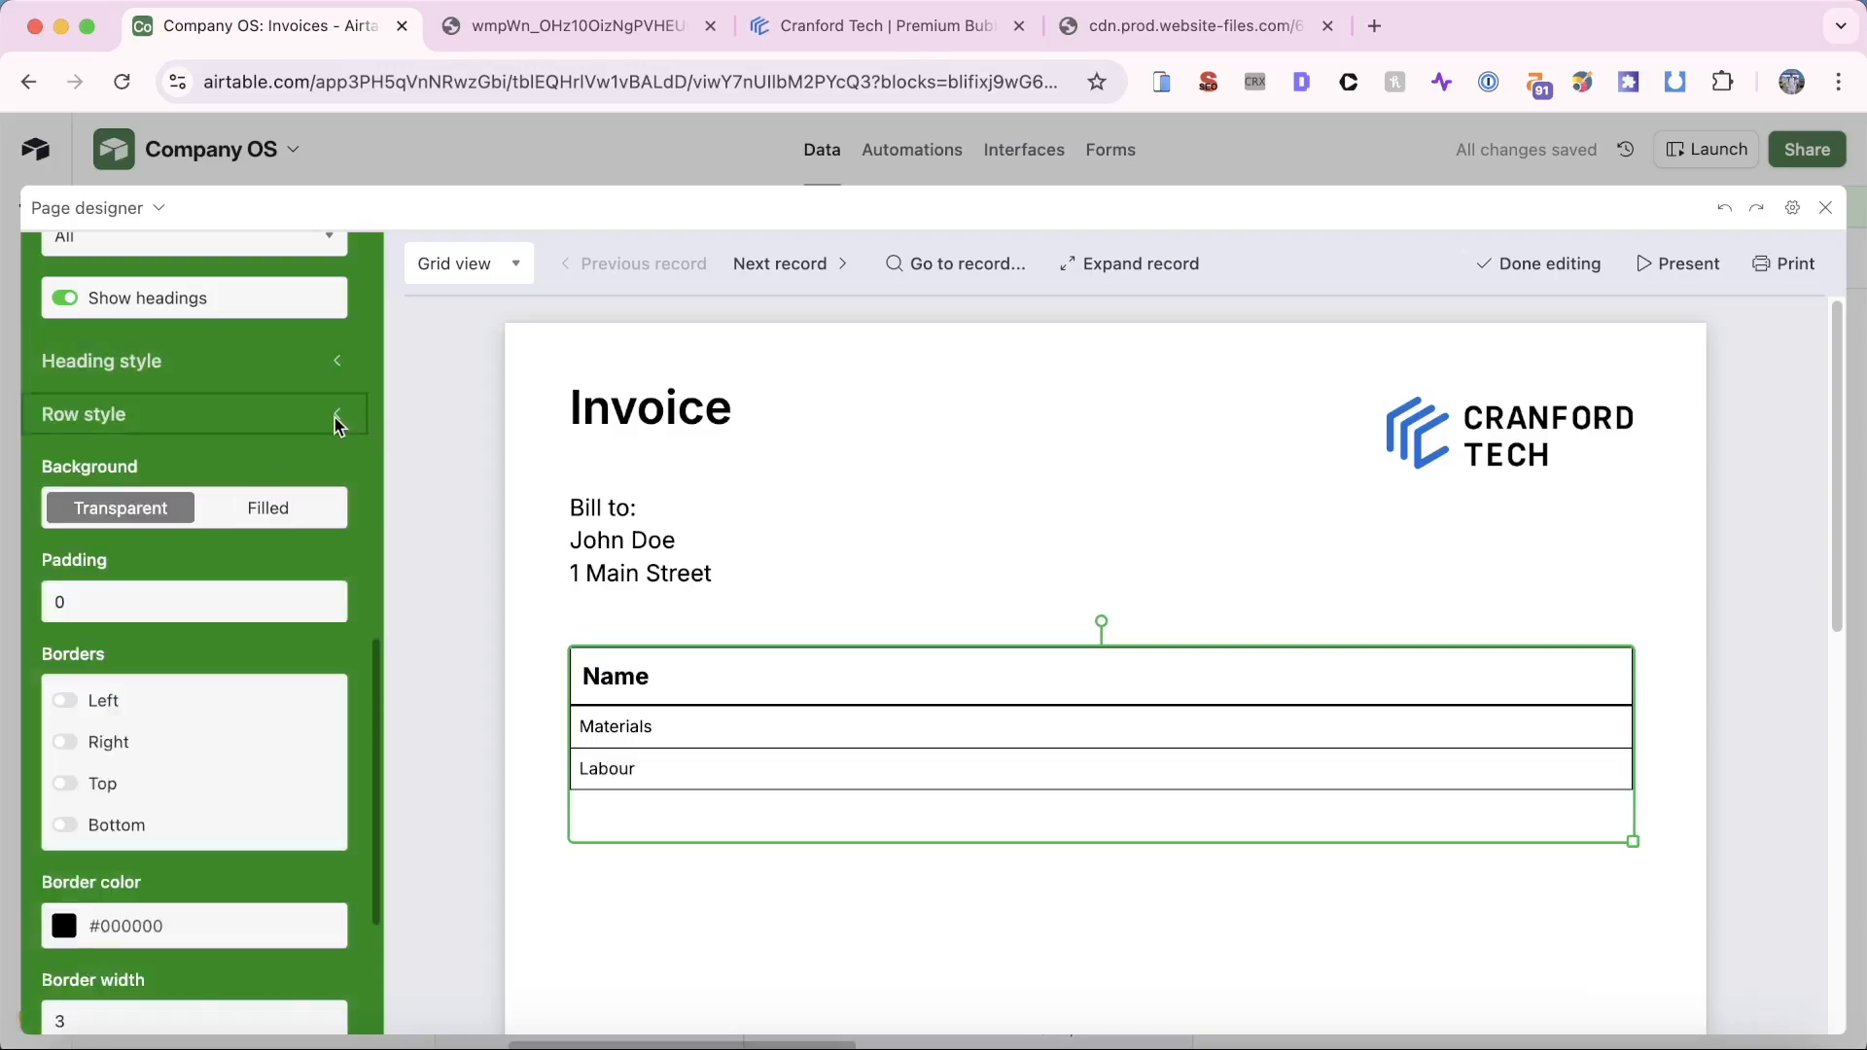
Step: Set the row style of the Line Items table to font size 18
click(336, 414)
click(107, 625)
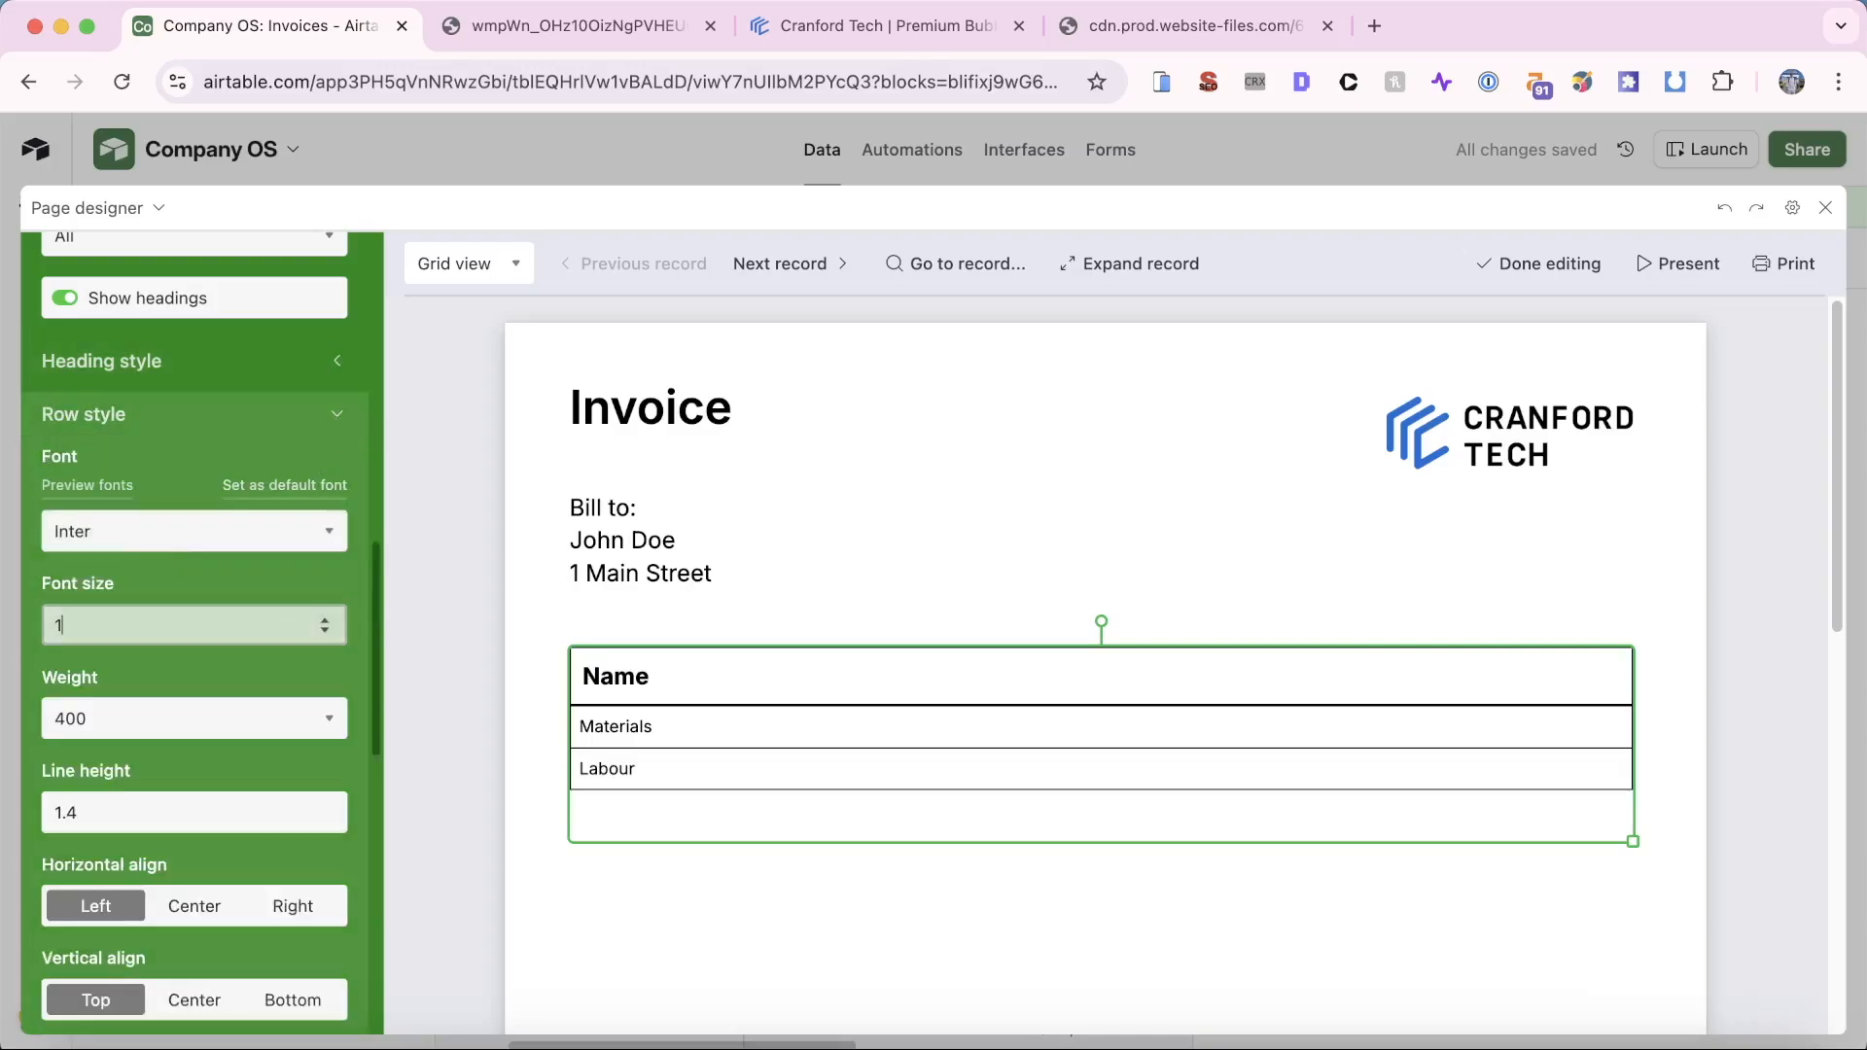
text(8)
click(1064, 902)
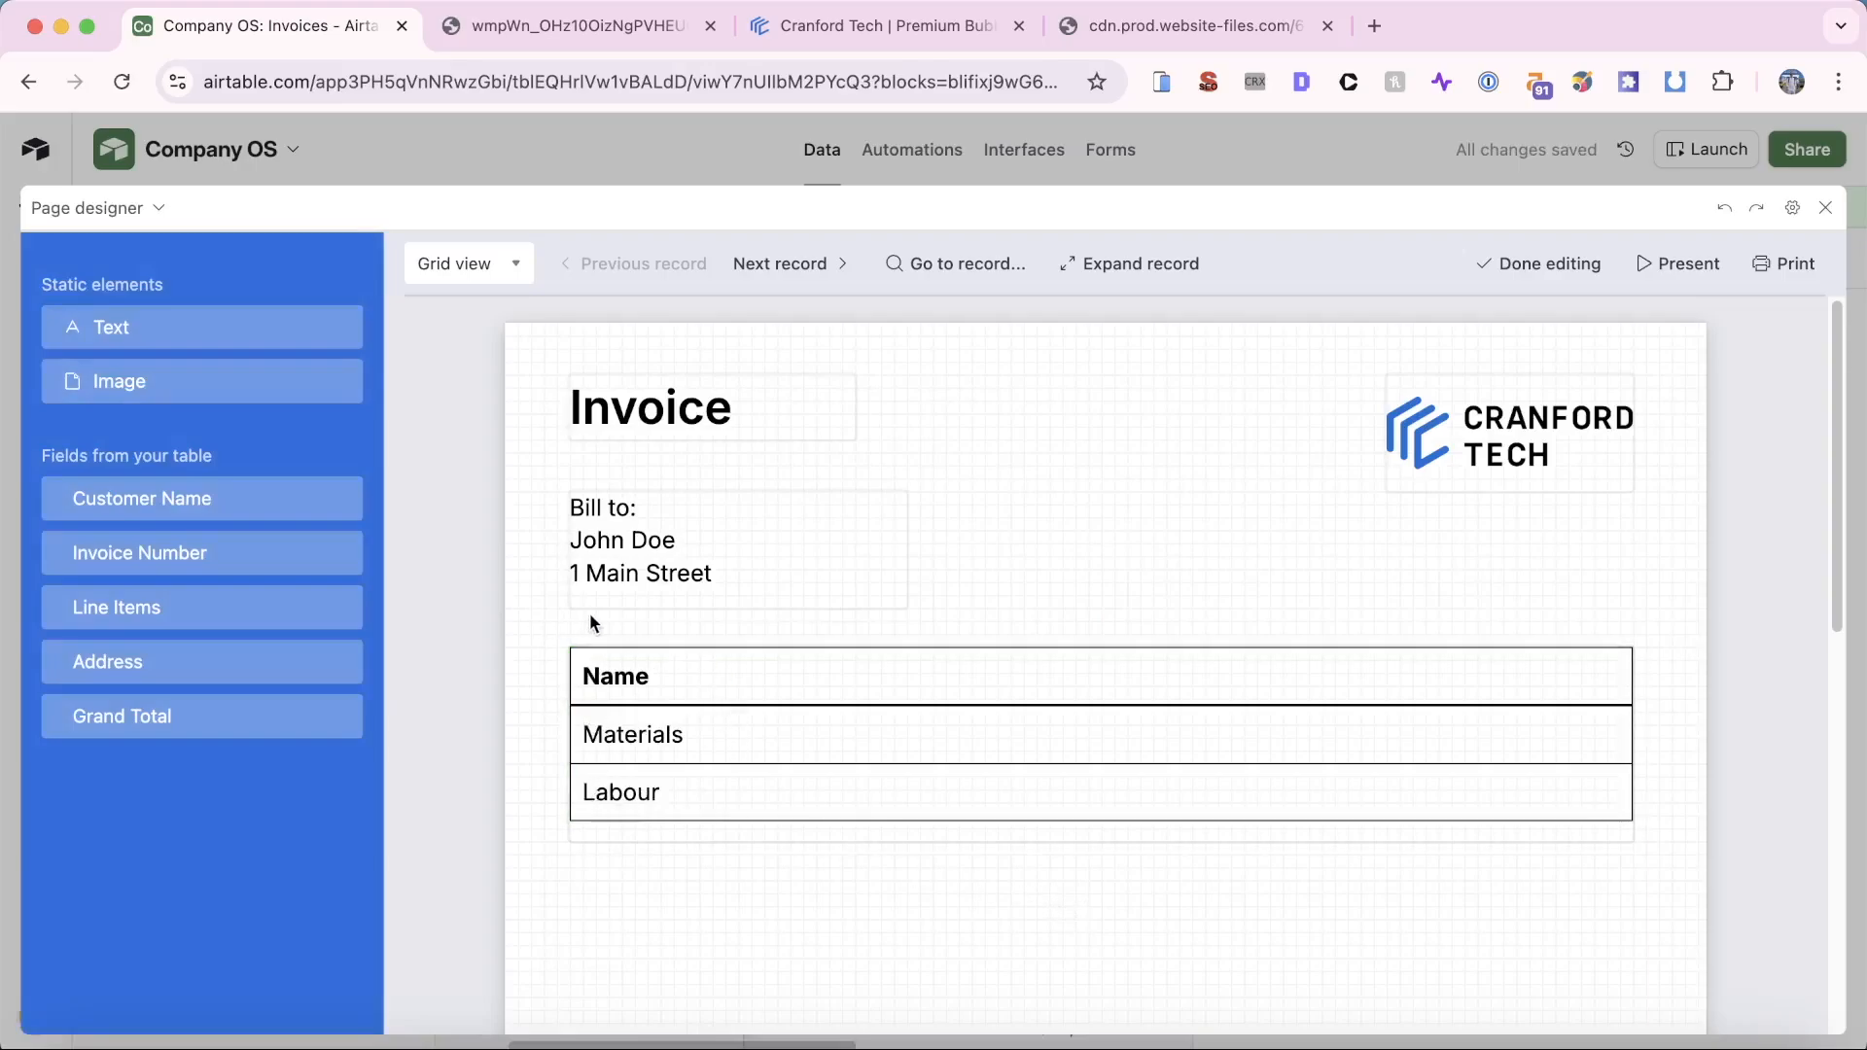
Step: Add the Price of Product, Quantity and Total columns to the Line Items table and nudge the table slightly lower
click(824, 678)
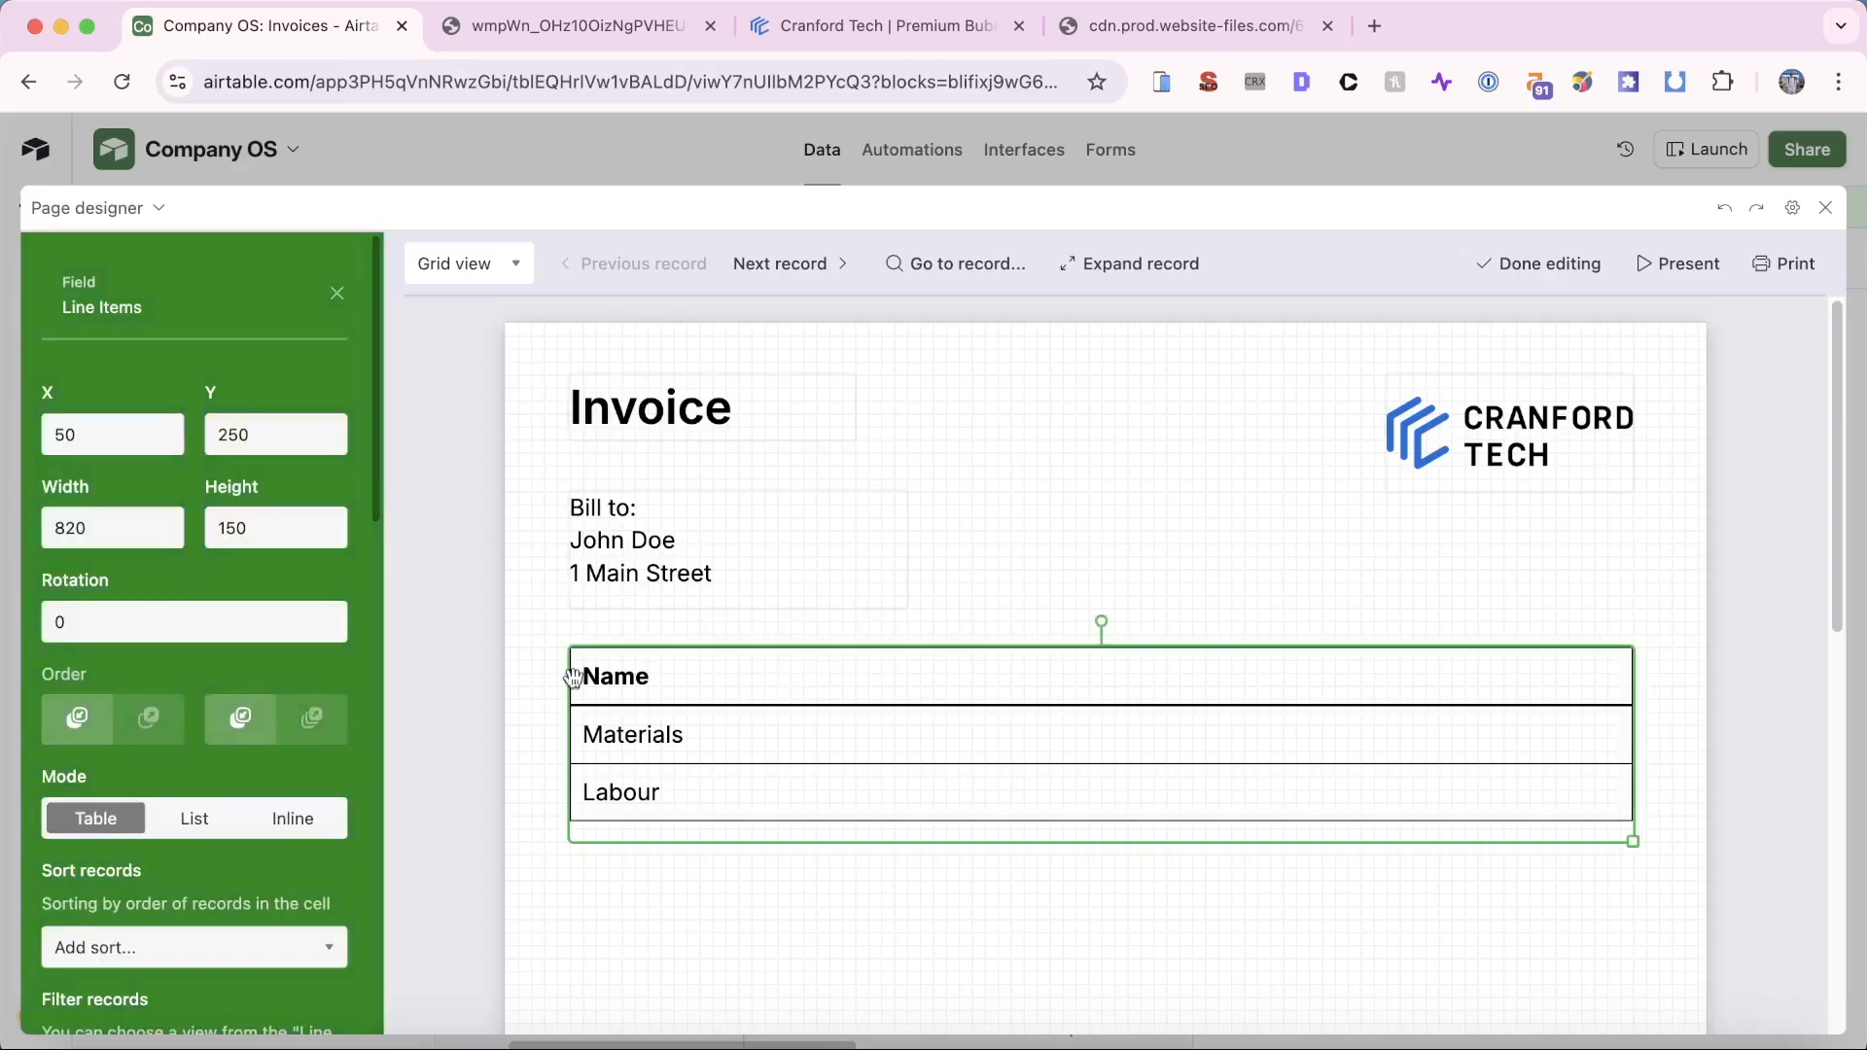
scroll(330, 680, down, 5)
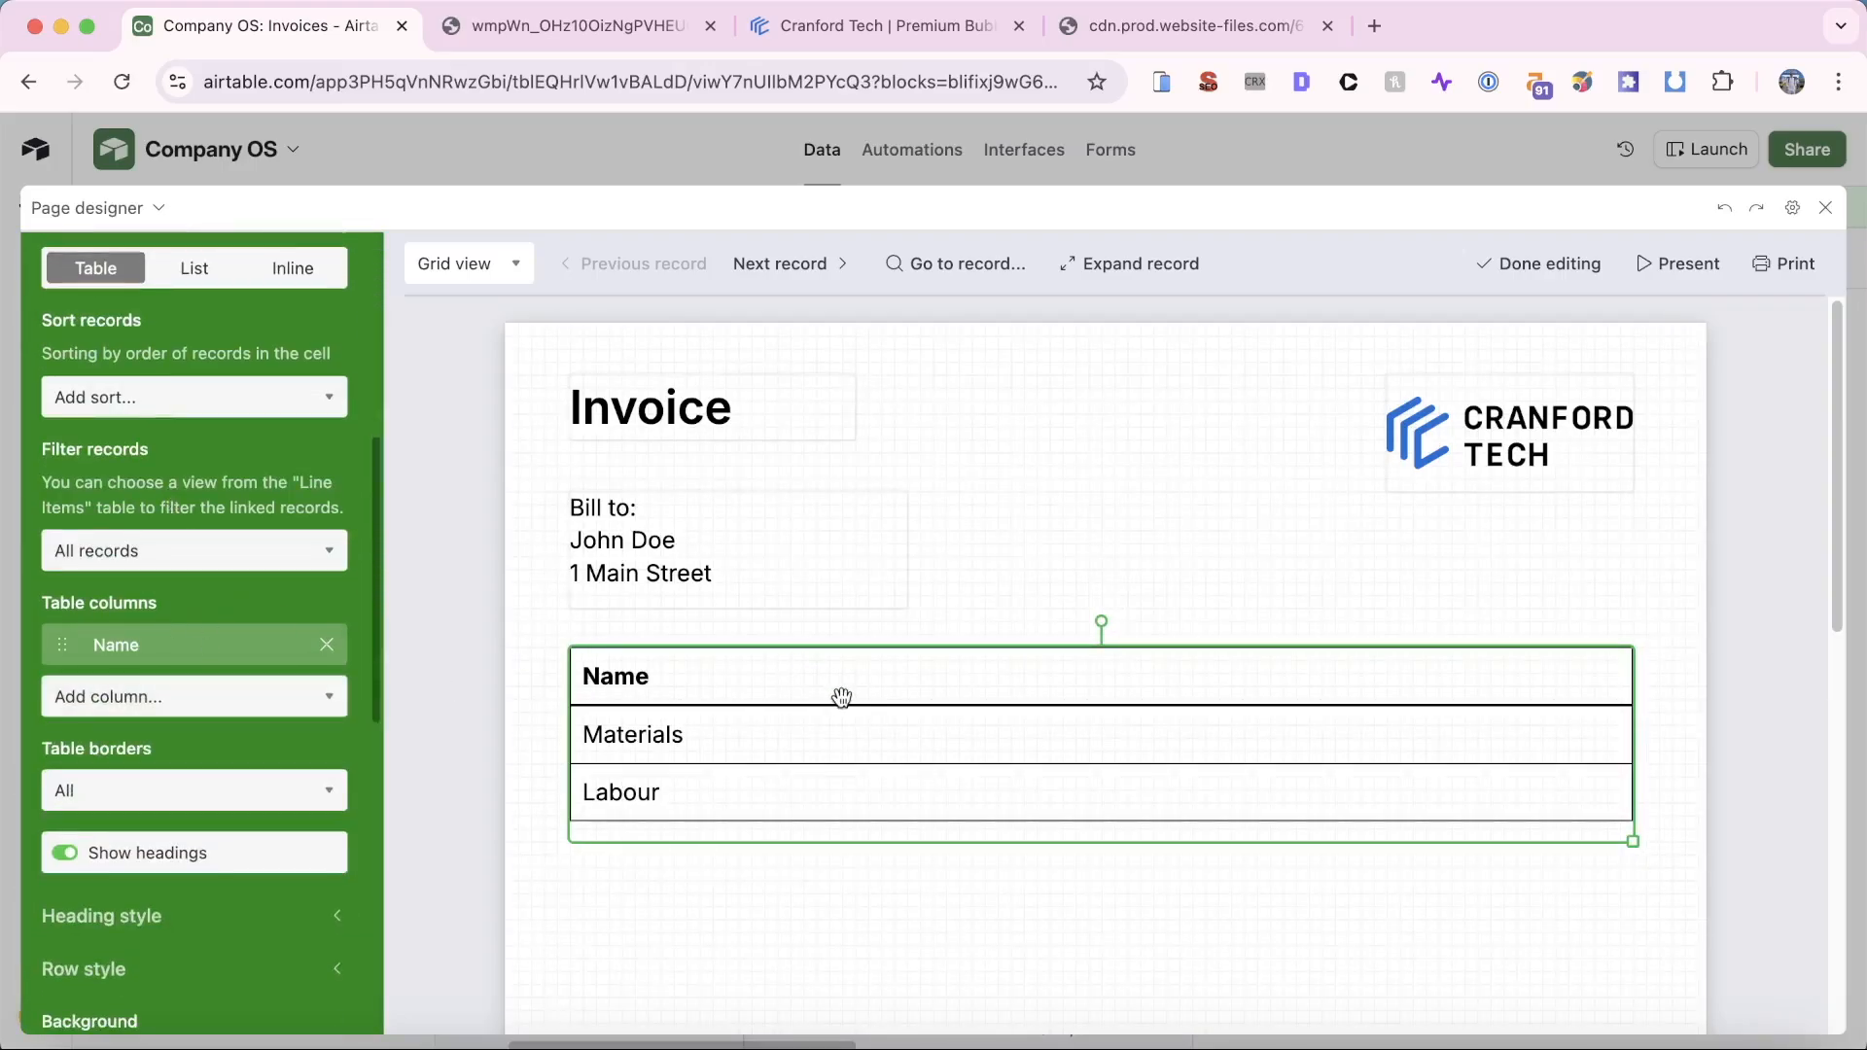
click(215, 715)
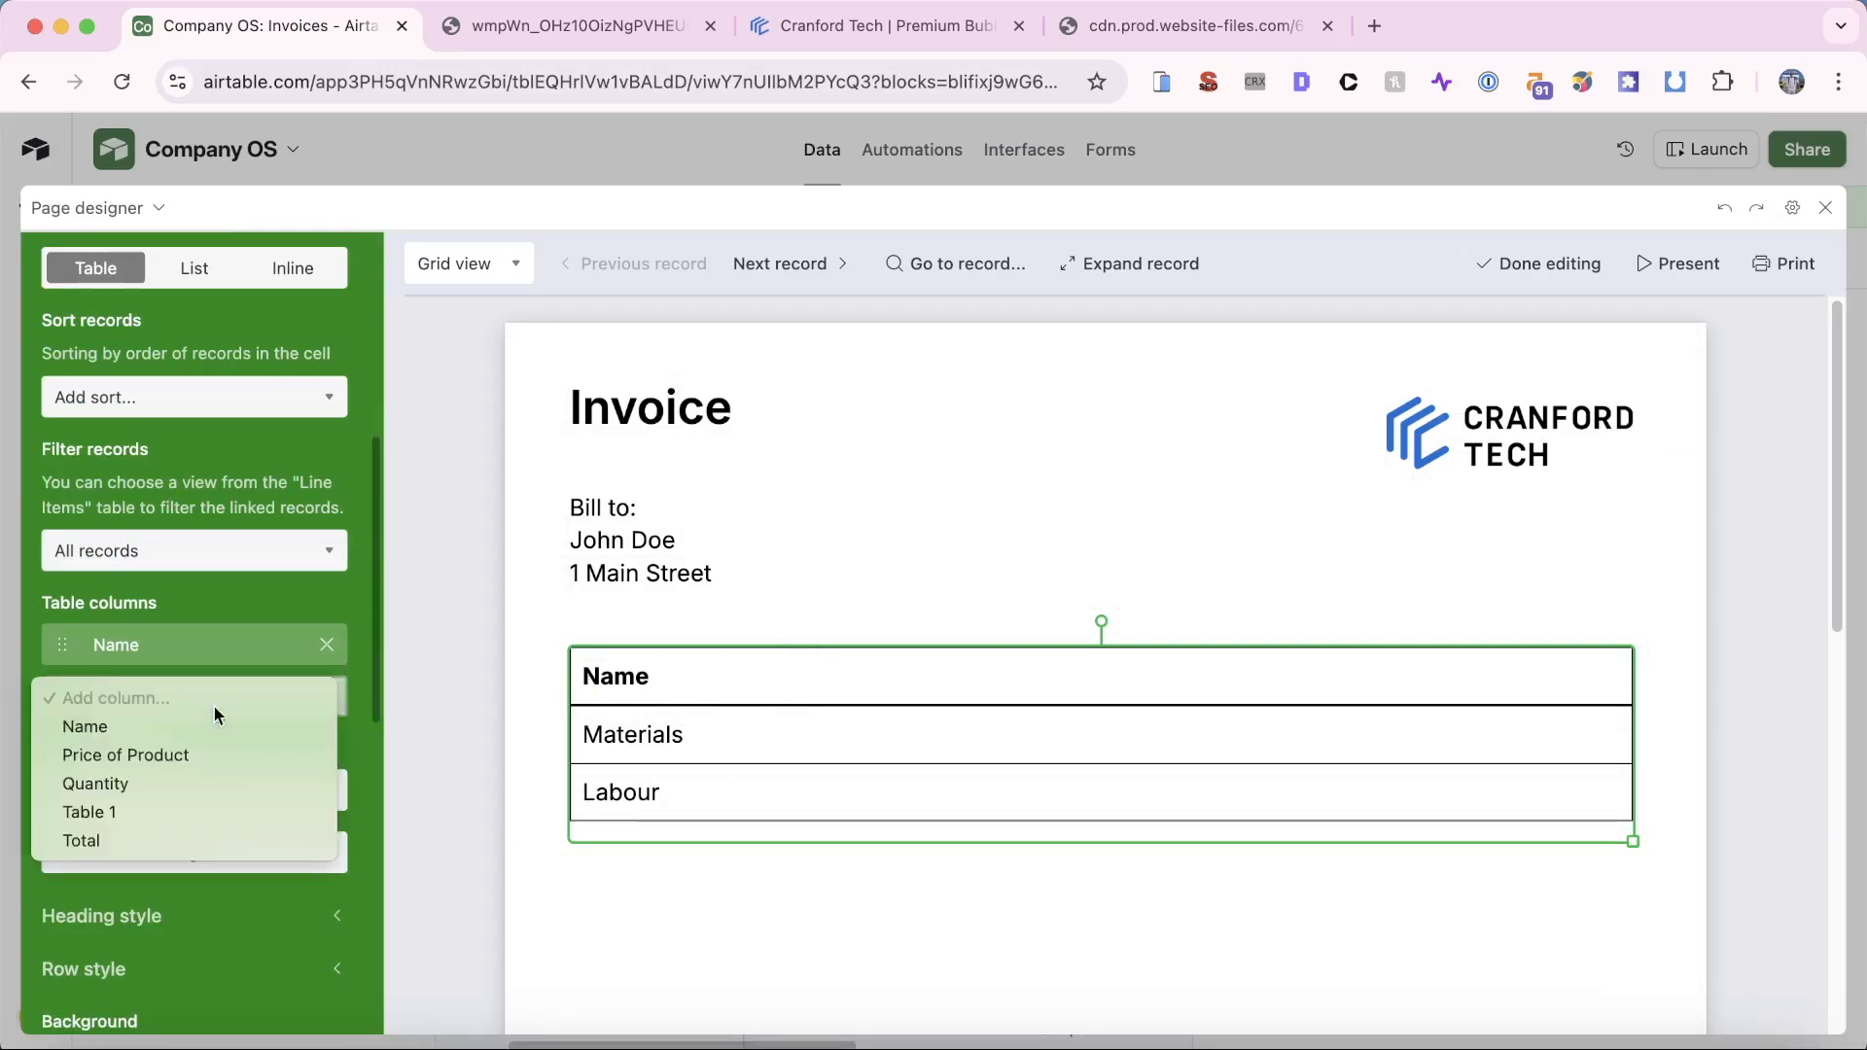
click(199, 754)
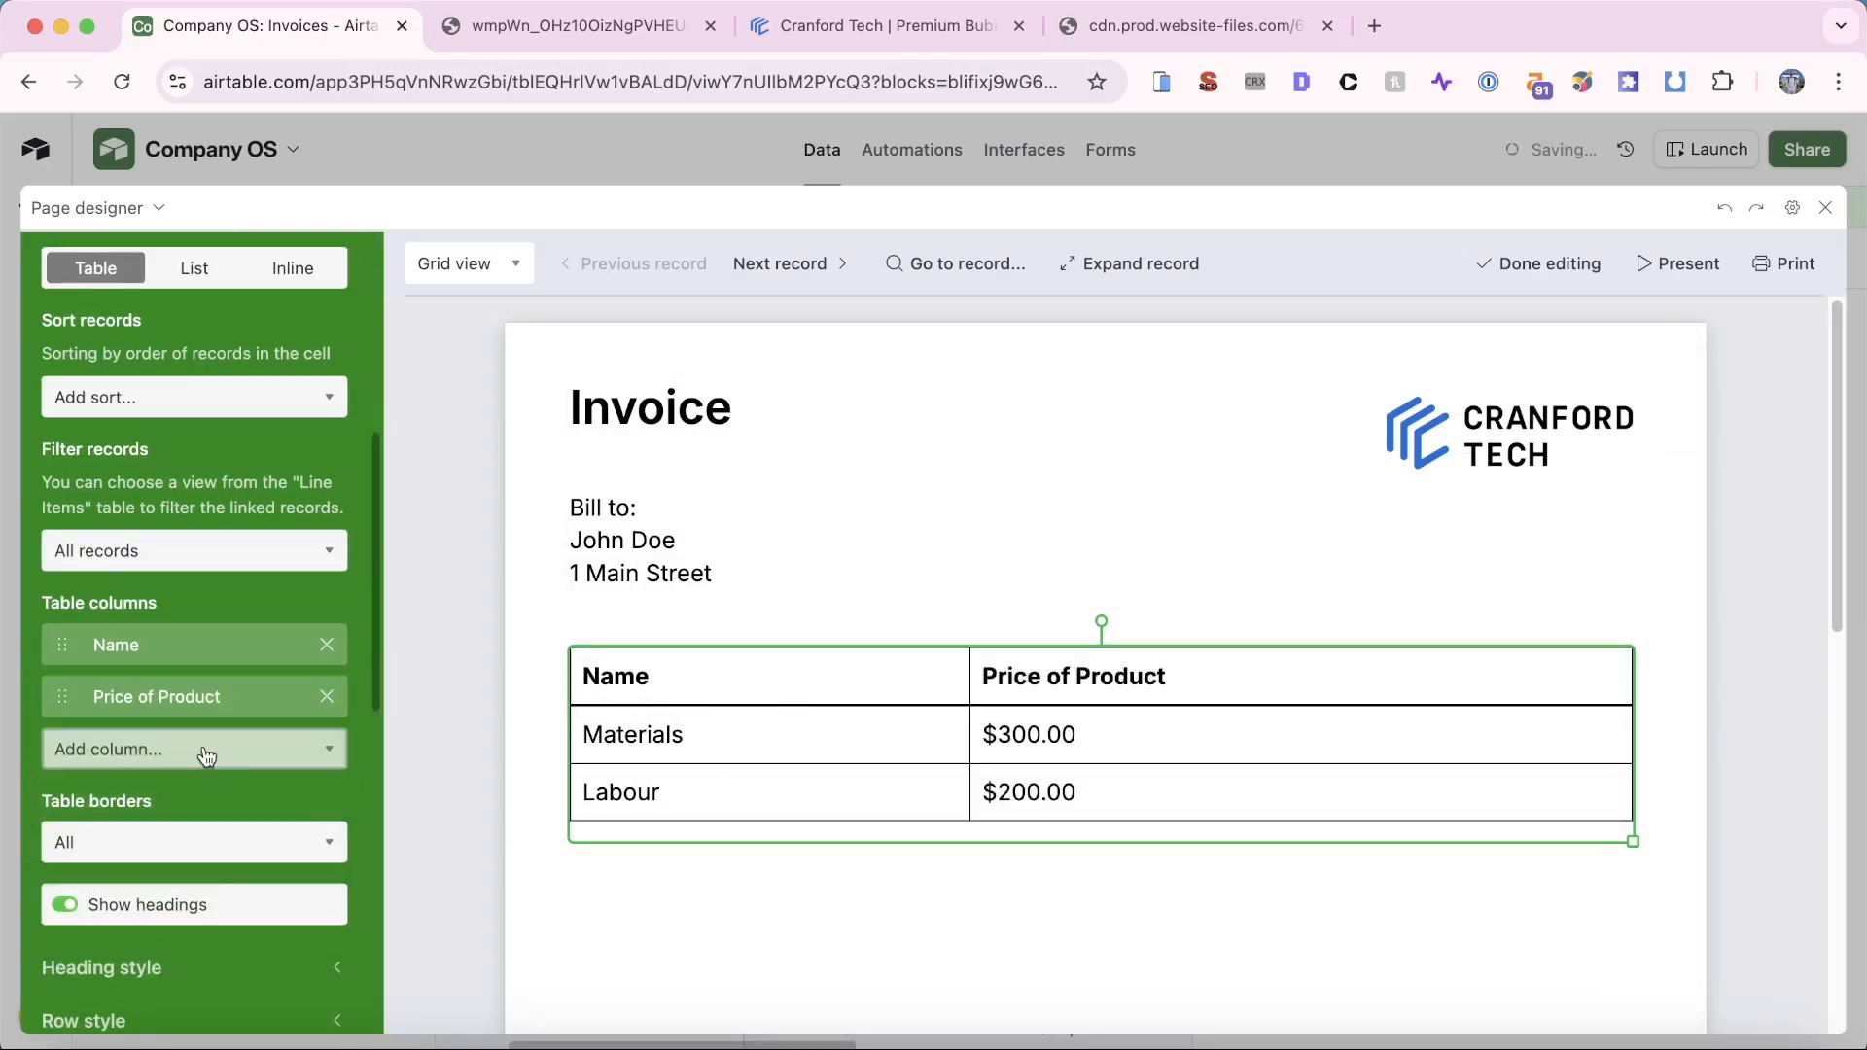
click(185, 747)
click(181, 836)
click(245, 797)
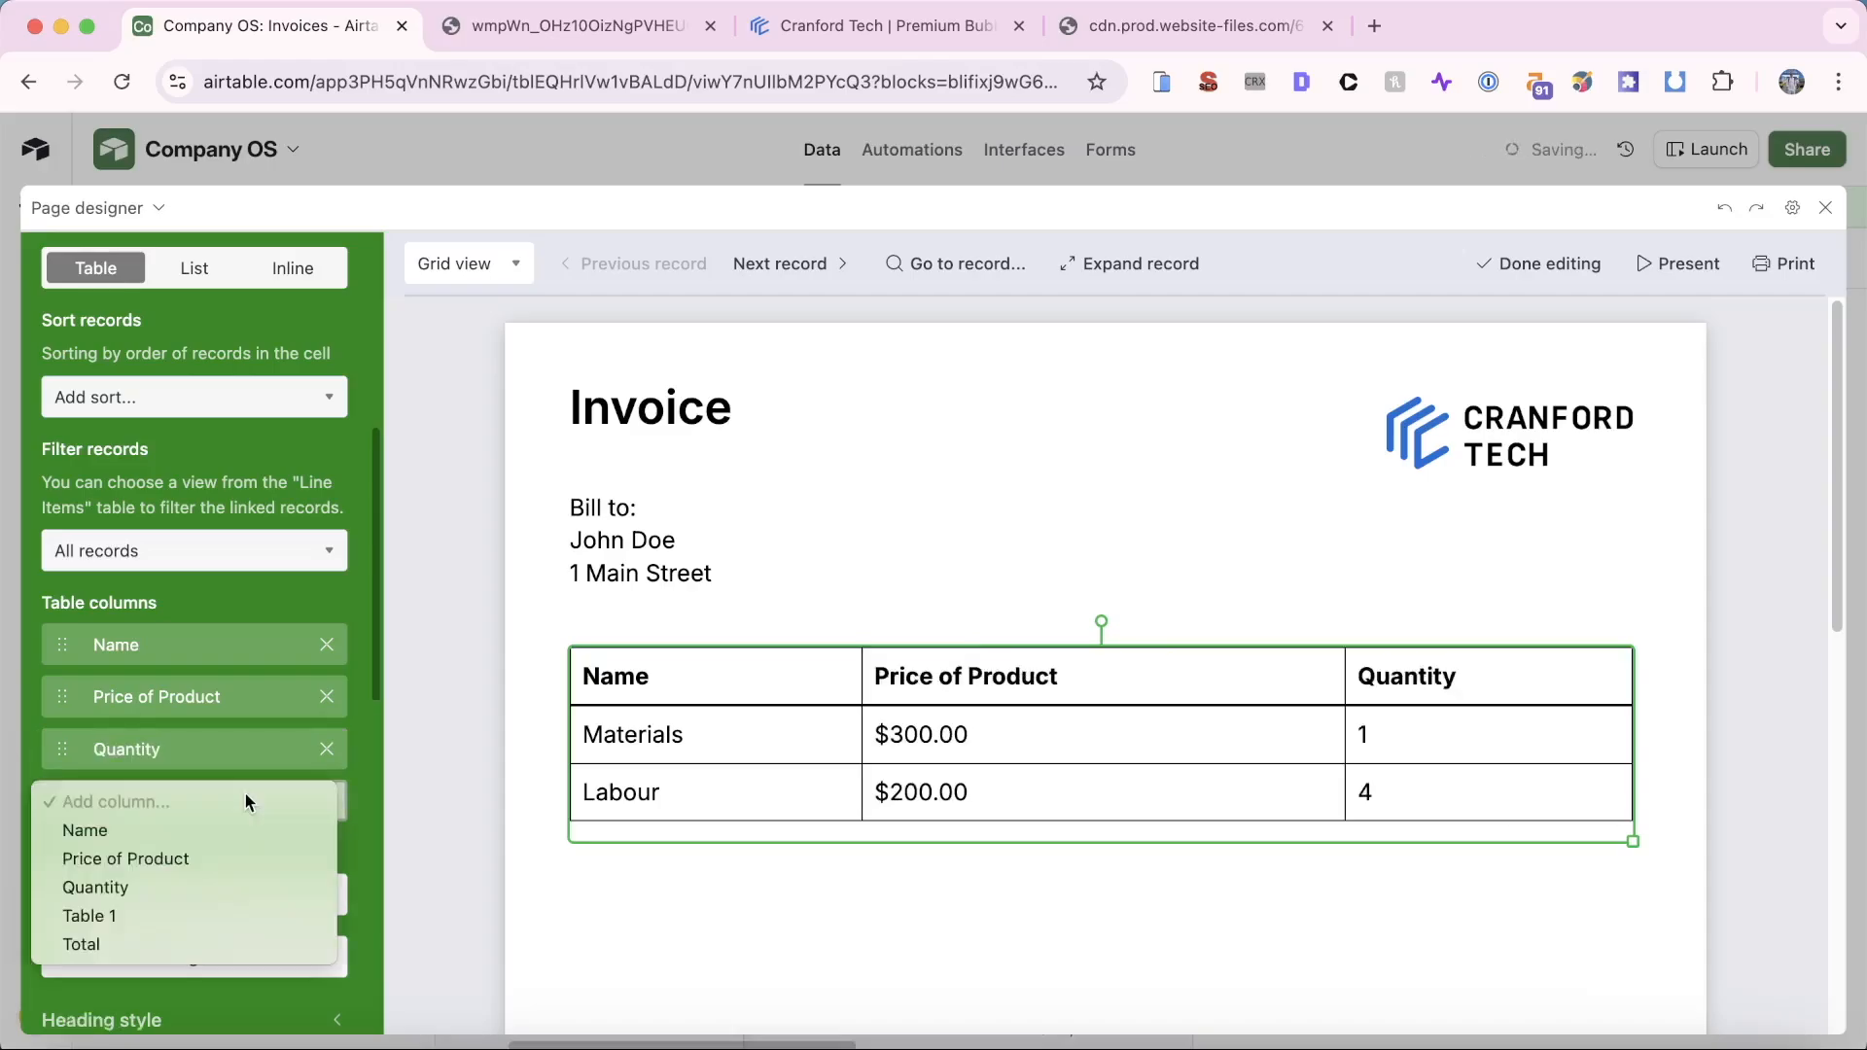
click(208, 939)
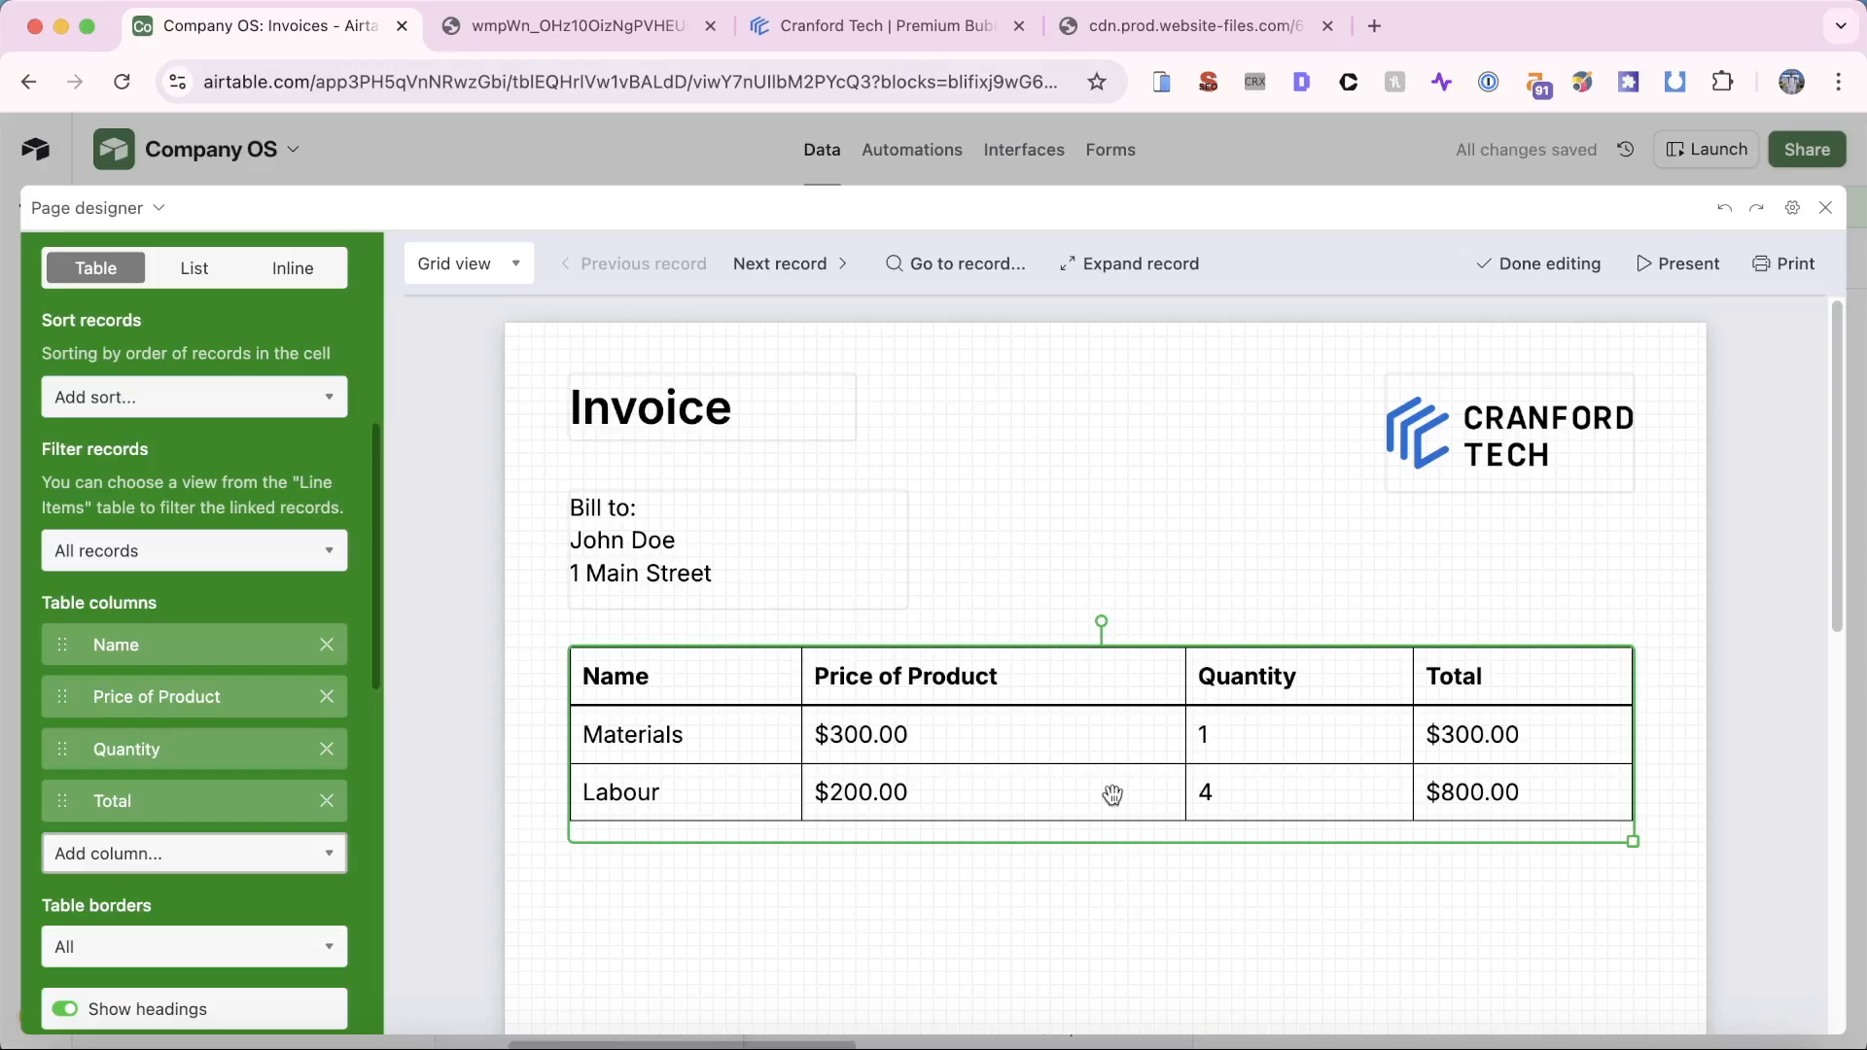
drag(1111, 793, 1116, 807)
click(1095, 914)
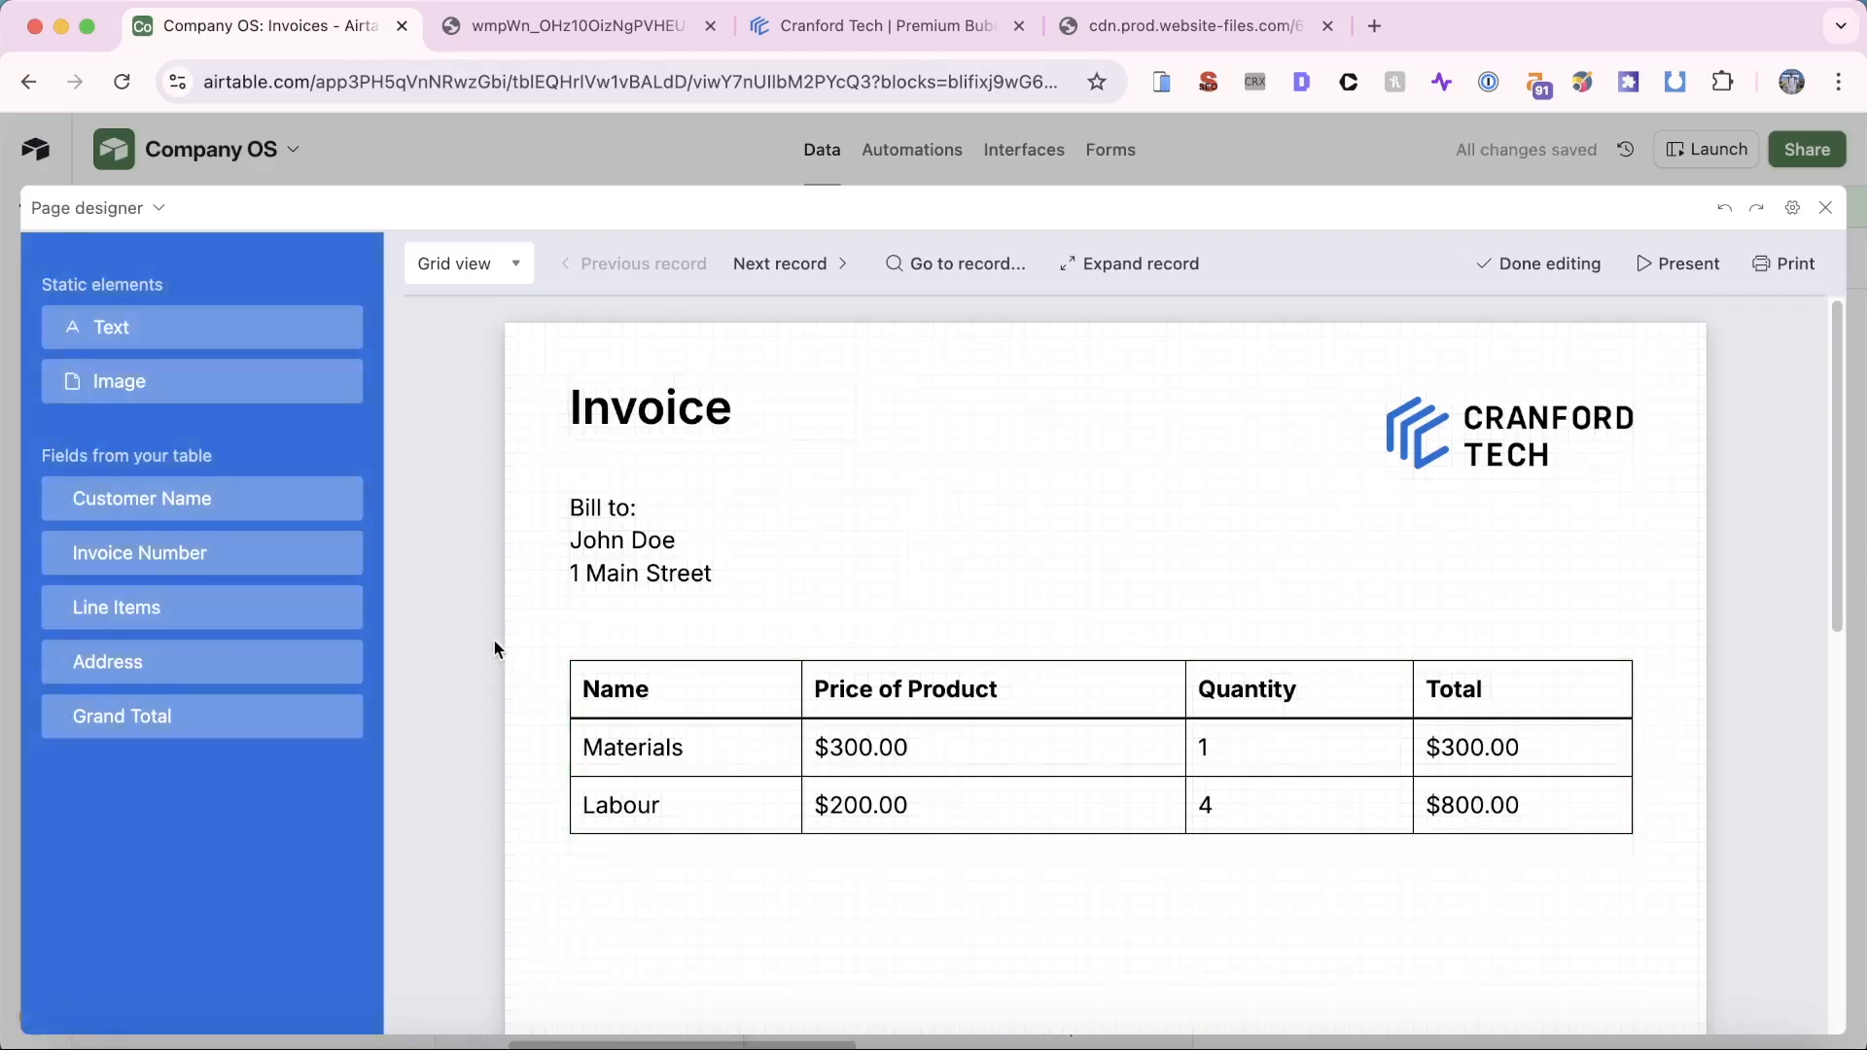
Step: Place the Grand Total field below the Total column of the line items table and set its font size to 18
scroll(1130, 797, down, 3)
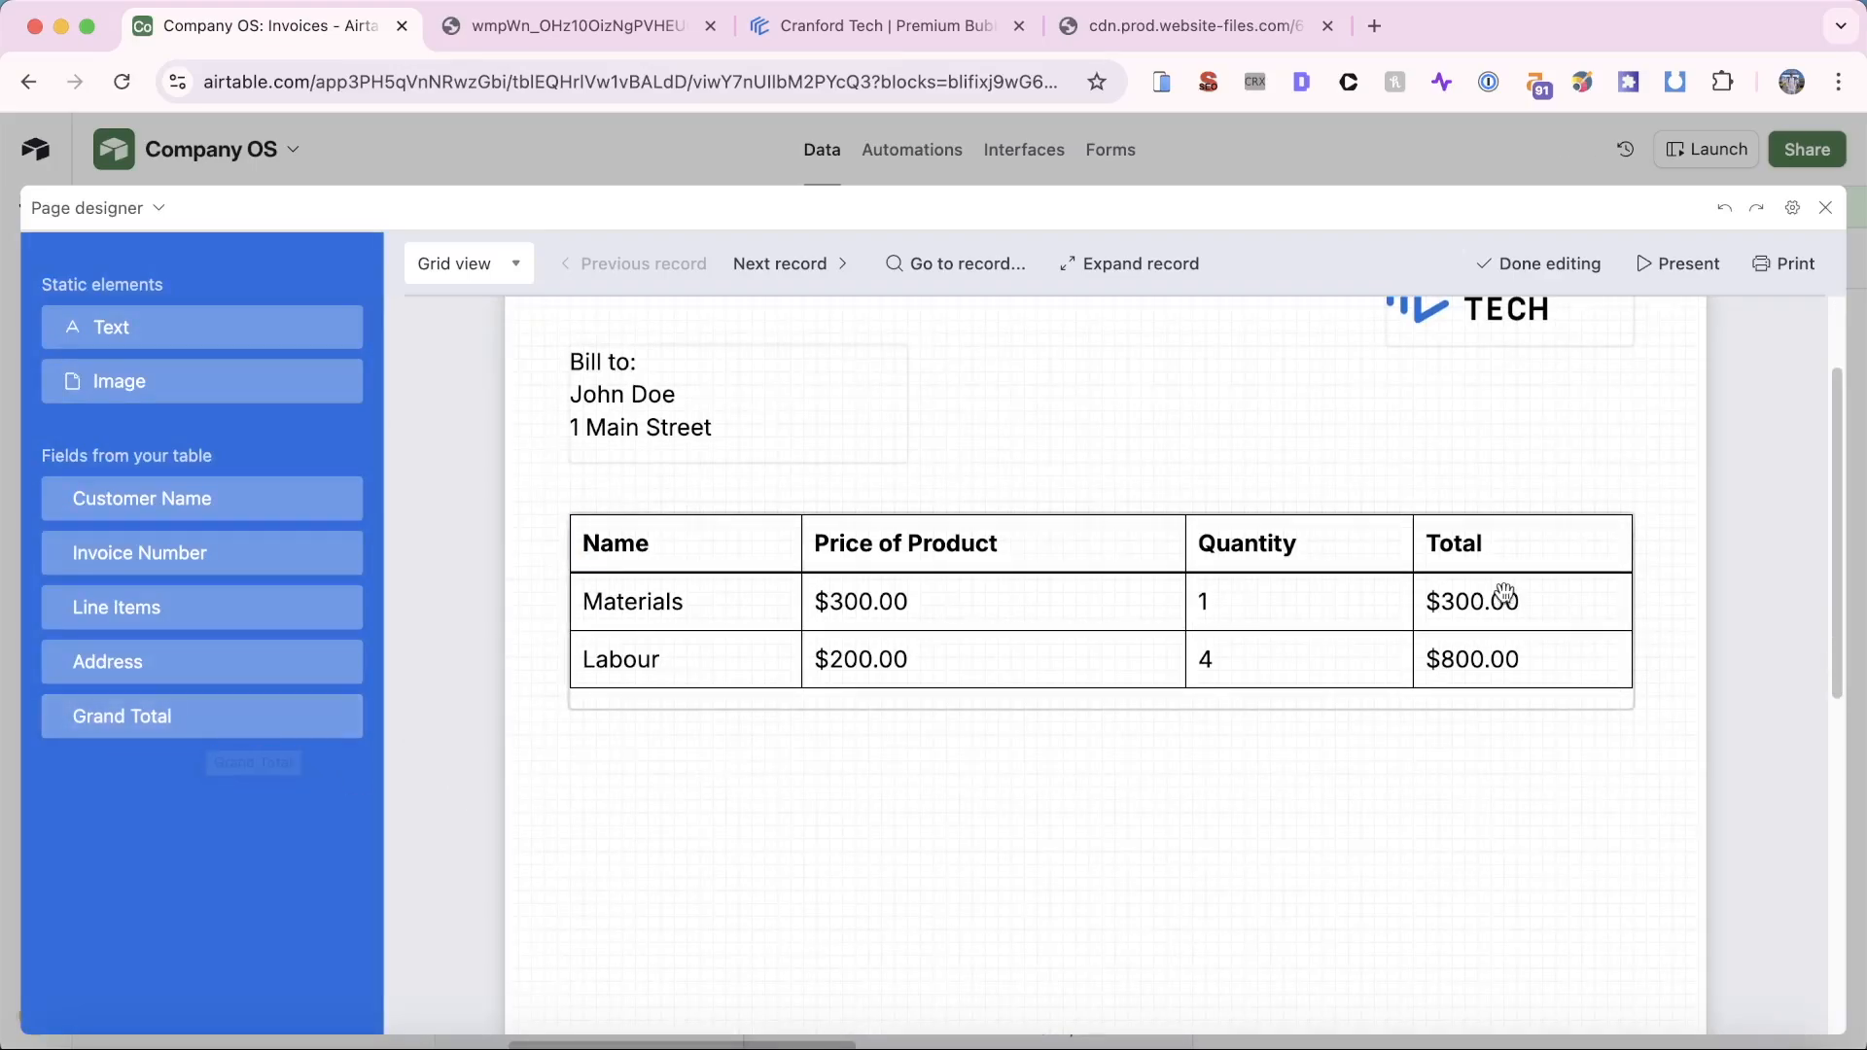
drag(168, 739, 1454, 842)
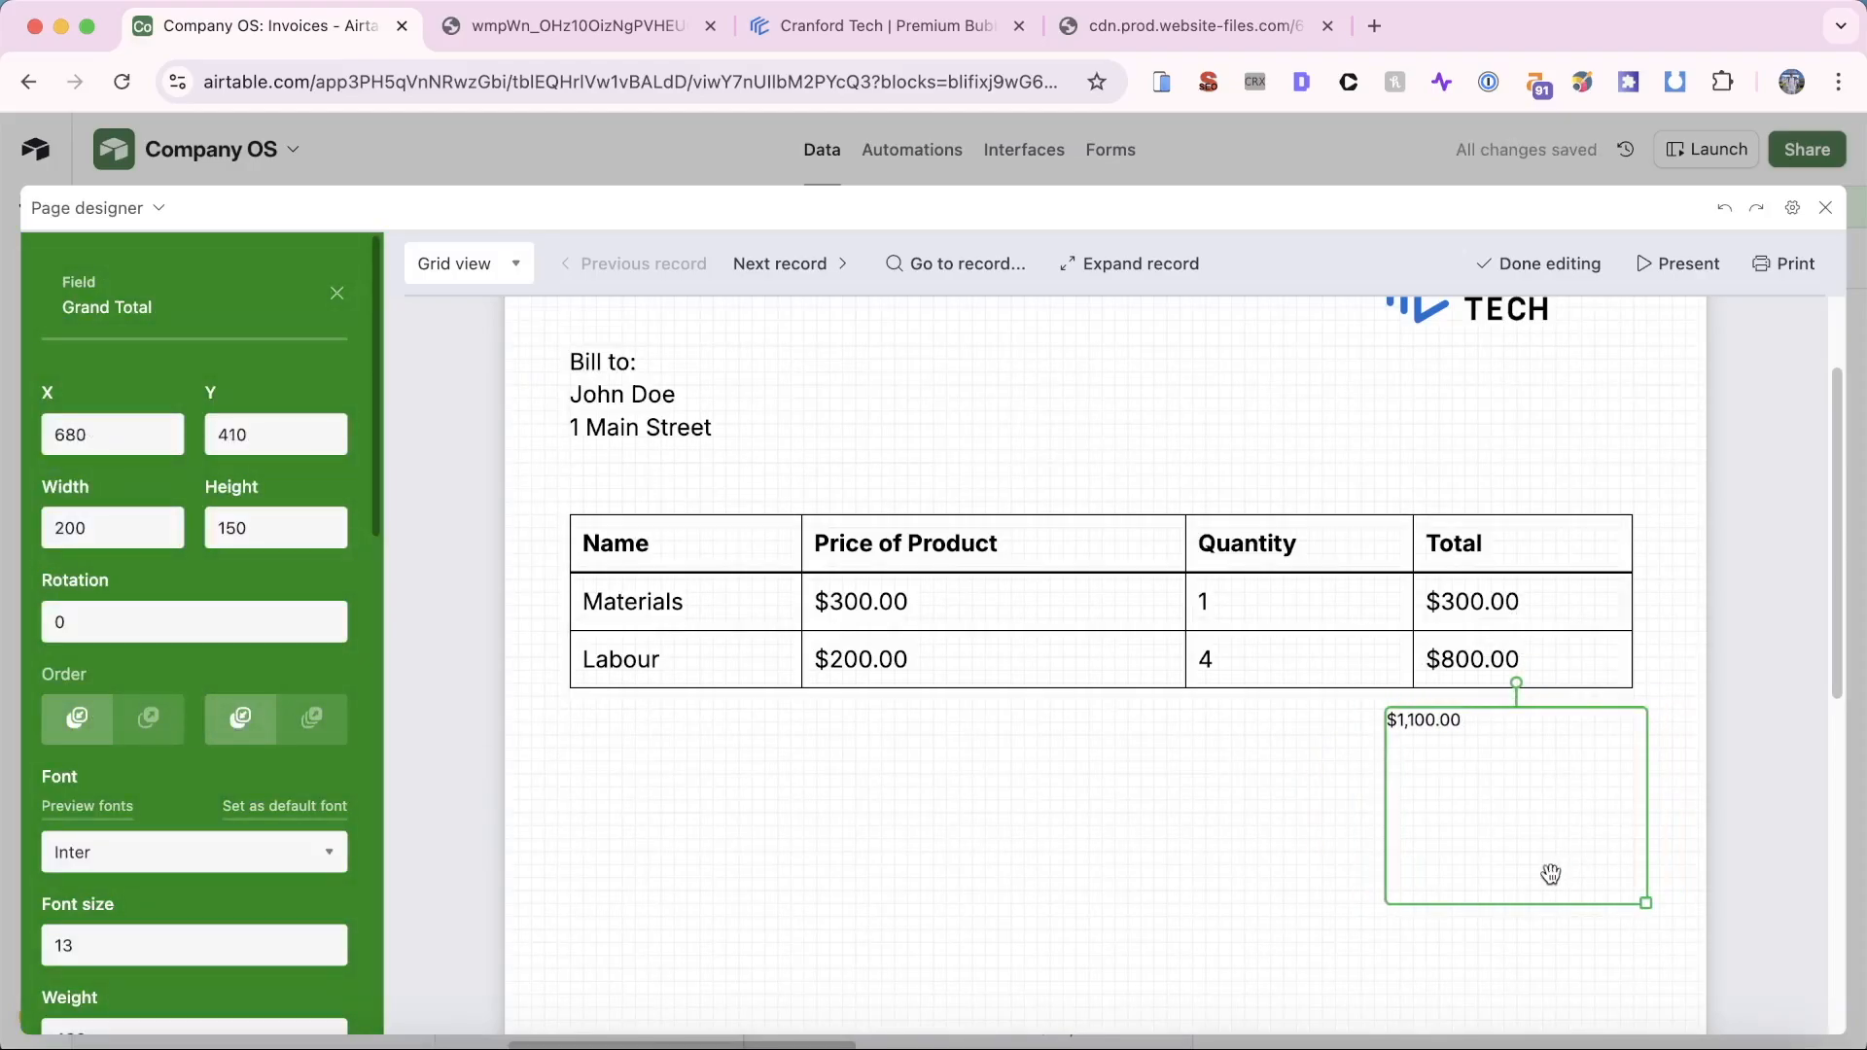
click(220, 944)
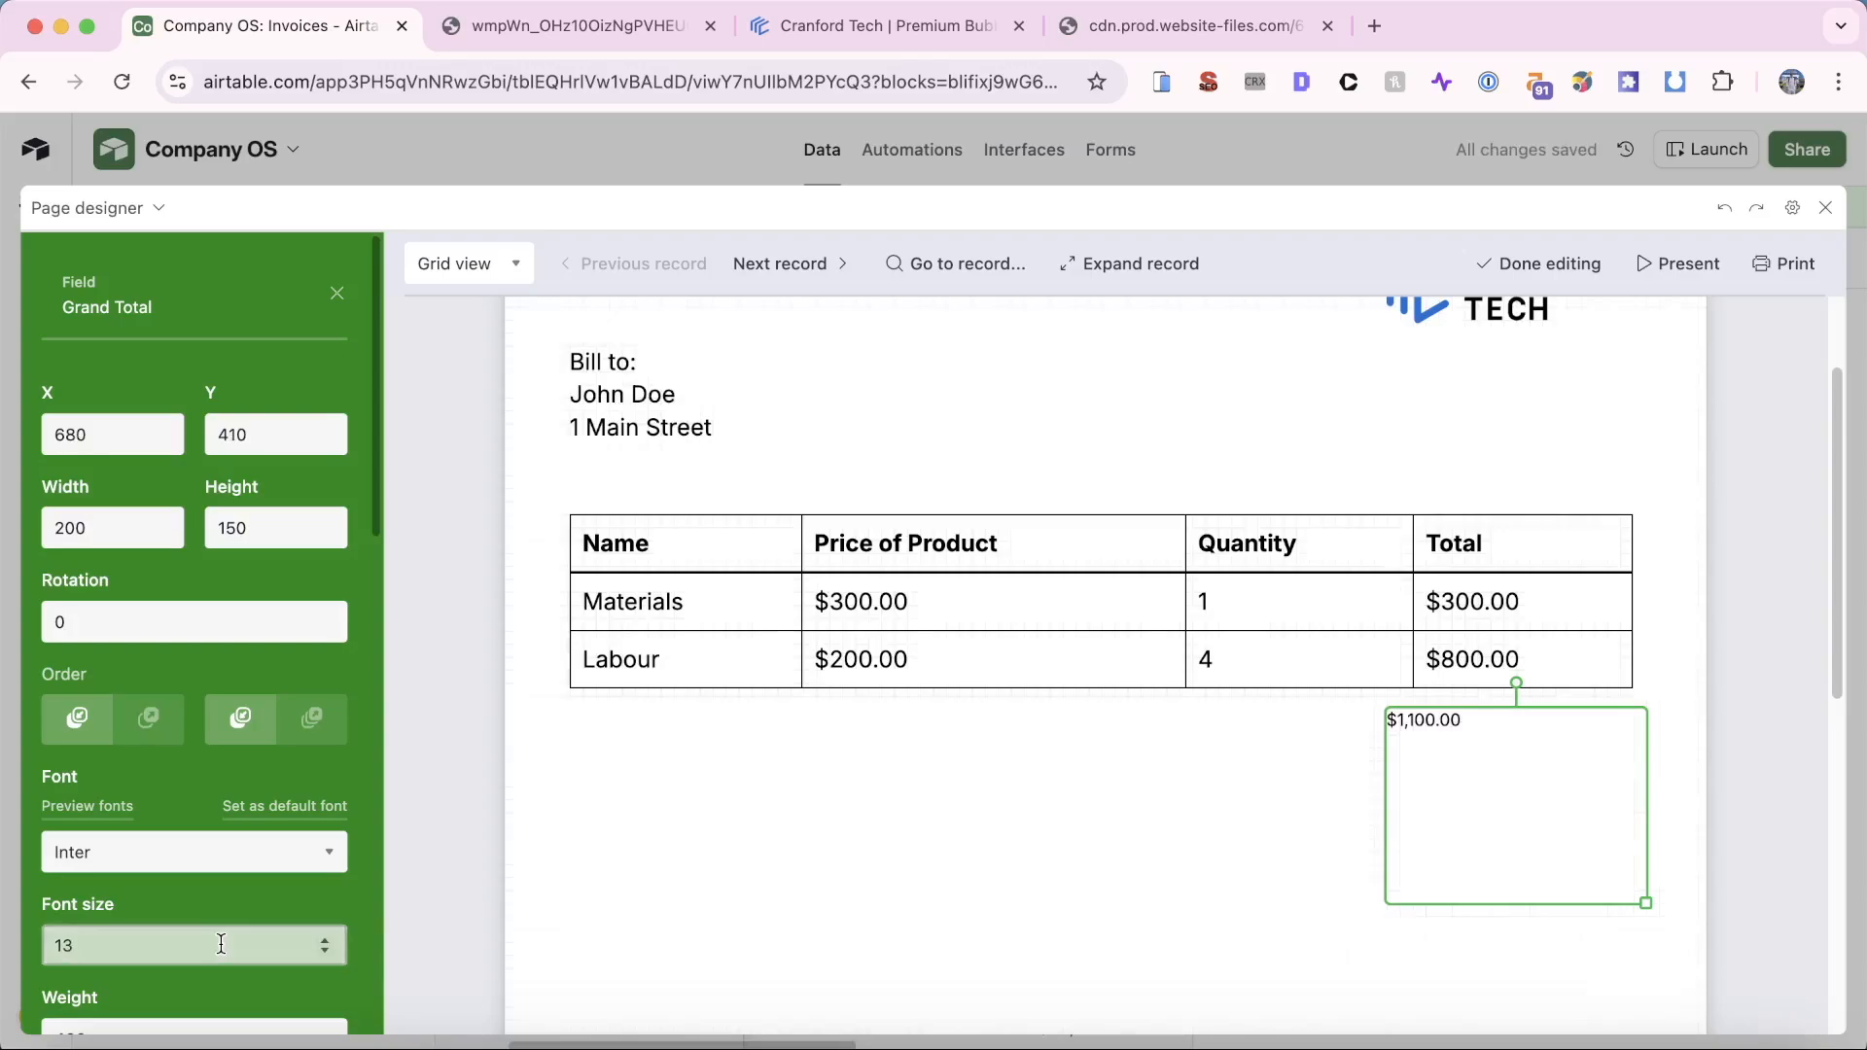
key(BackSpace)
text(8)
key(Return)
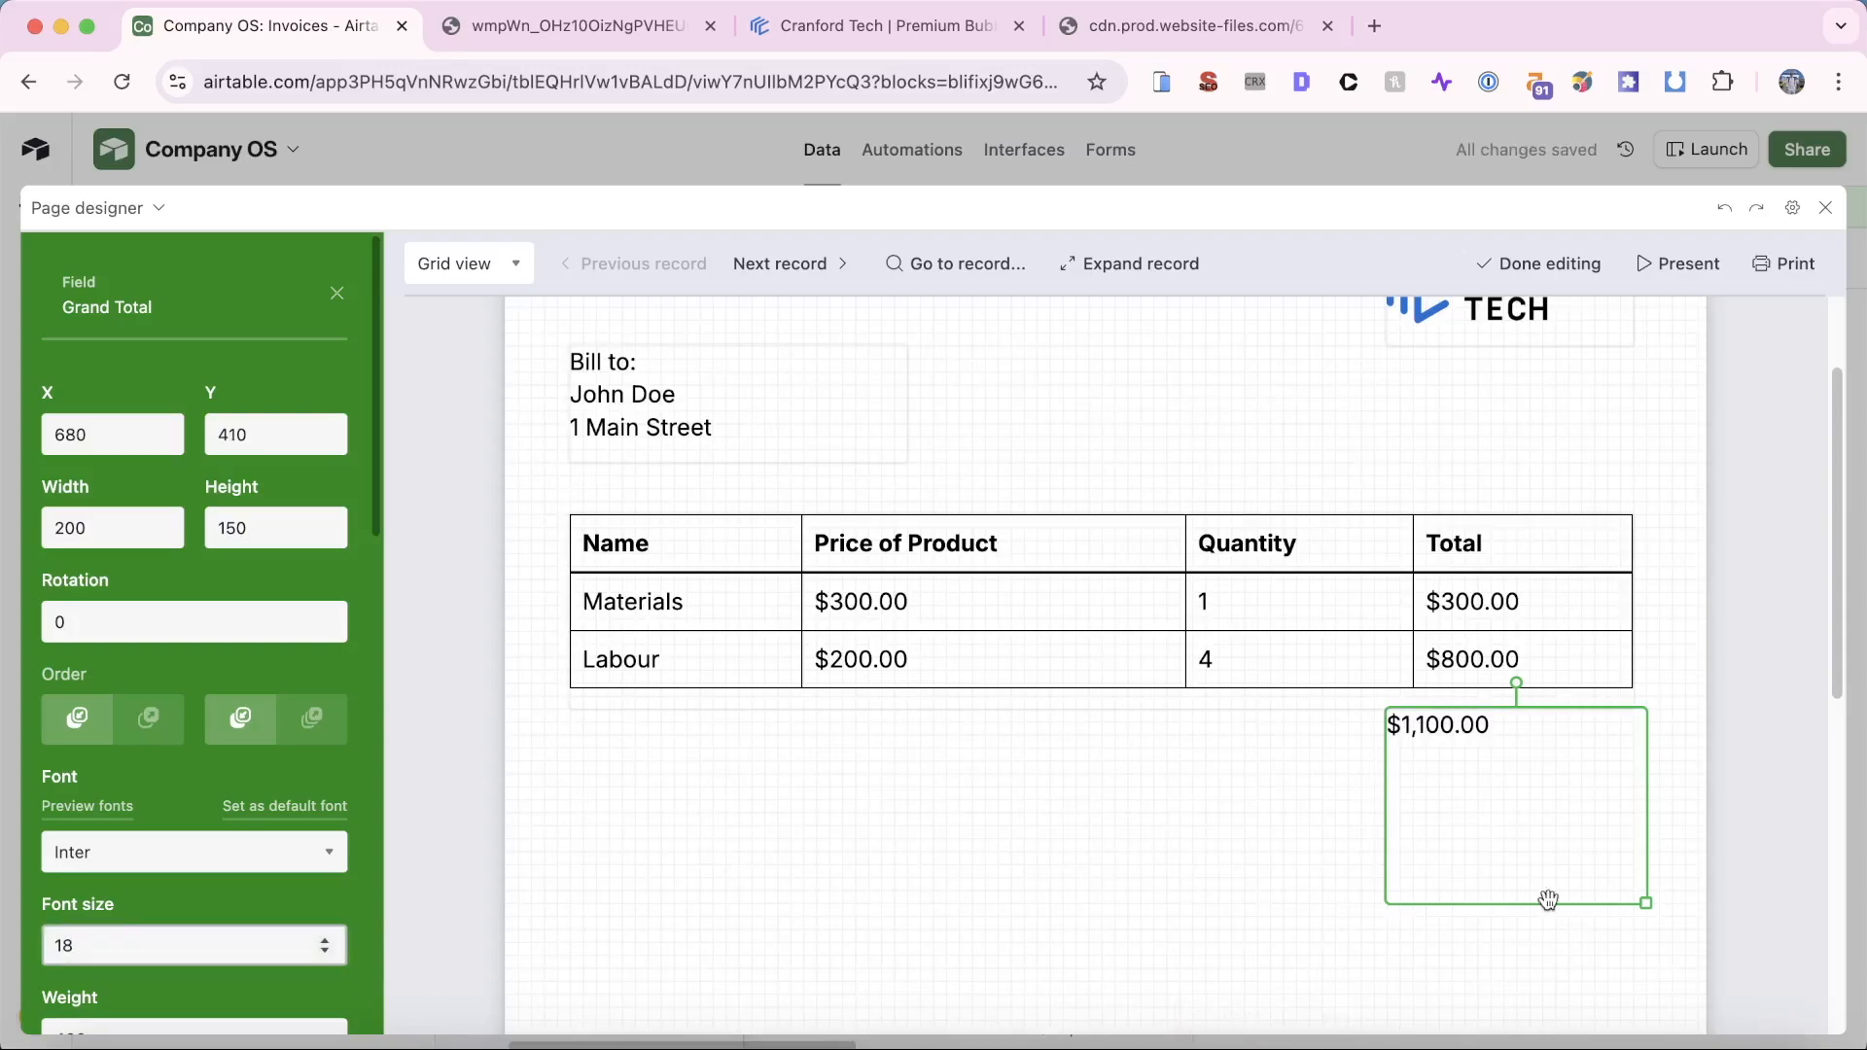
Step: Align the Grand Total field under the Total column at X 700, and resize it to 170 wide by 50 high
drag(1548, 899, 1566, 878)
drag(1674, 903, 1634, 773)
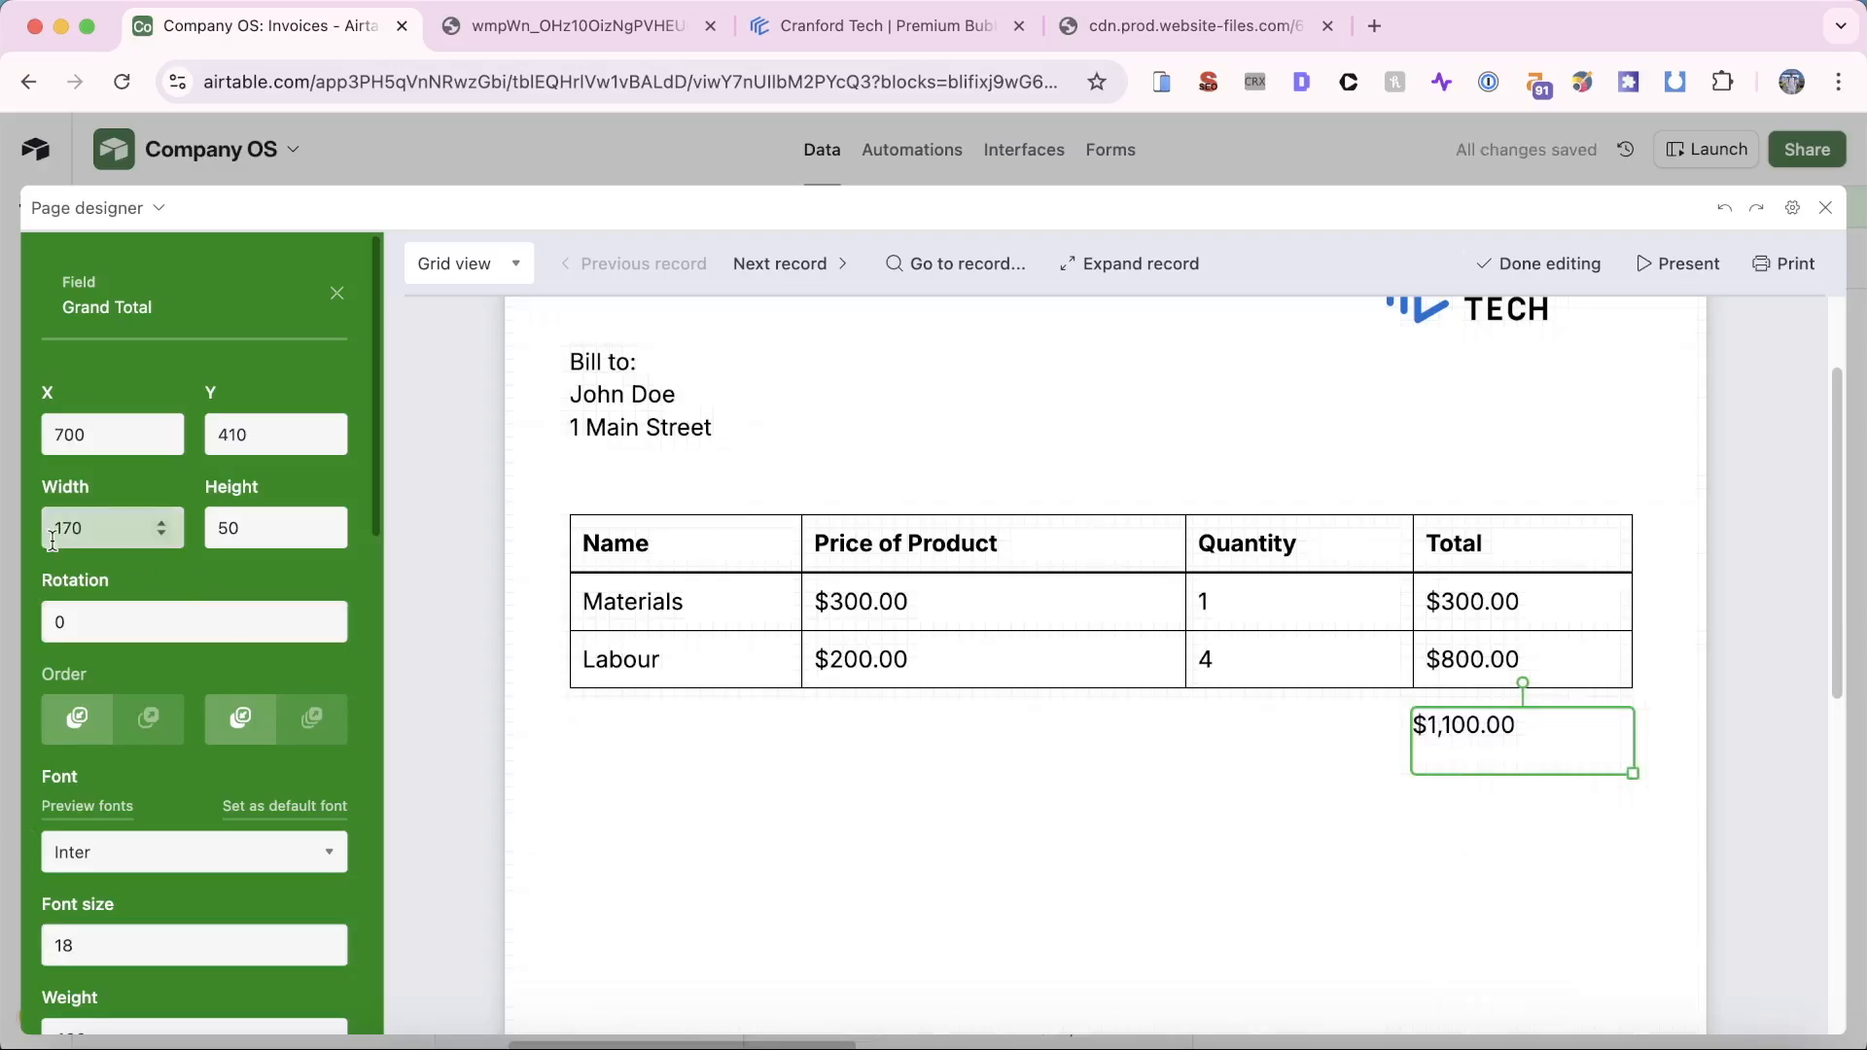
click(339, 300)
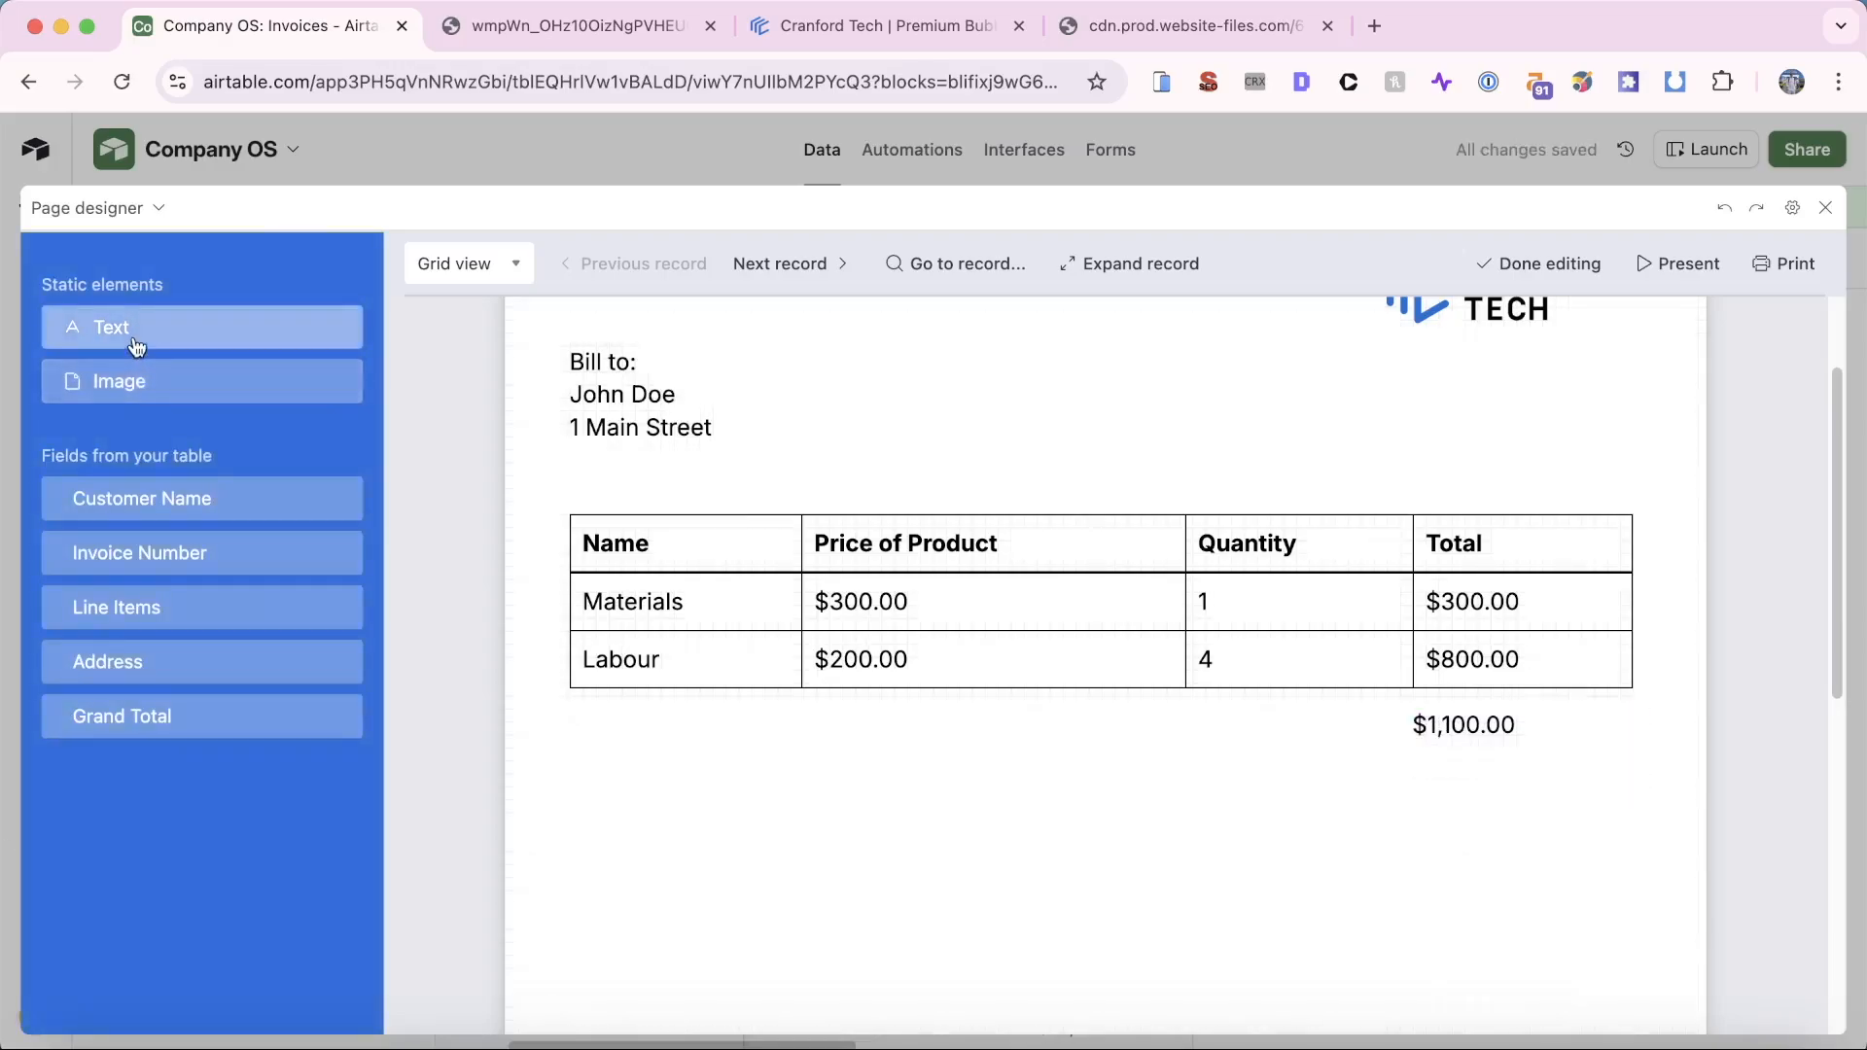
Step: Add a static text element reading "Grand Total" below the table's left edge, with font size 18
drag(142, 346, 789, 728)
click(155, 920)
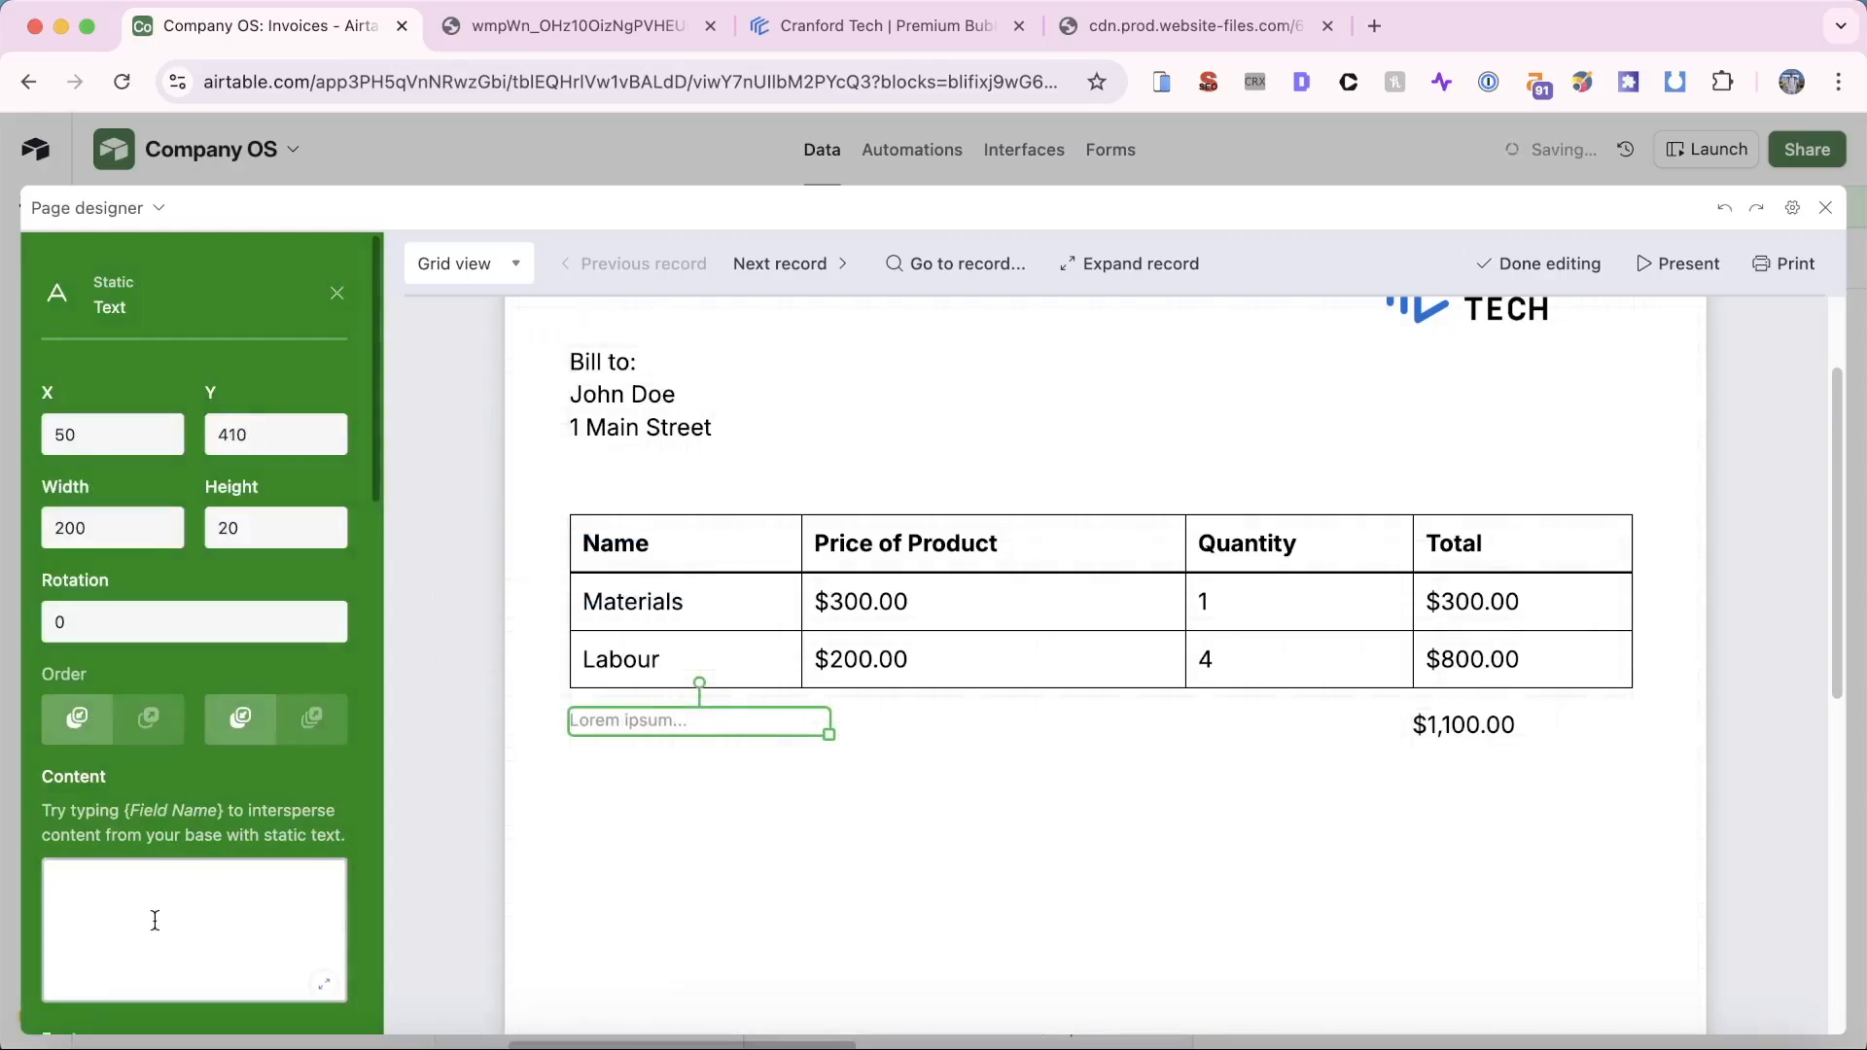
text(Grand Total)
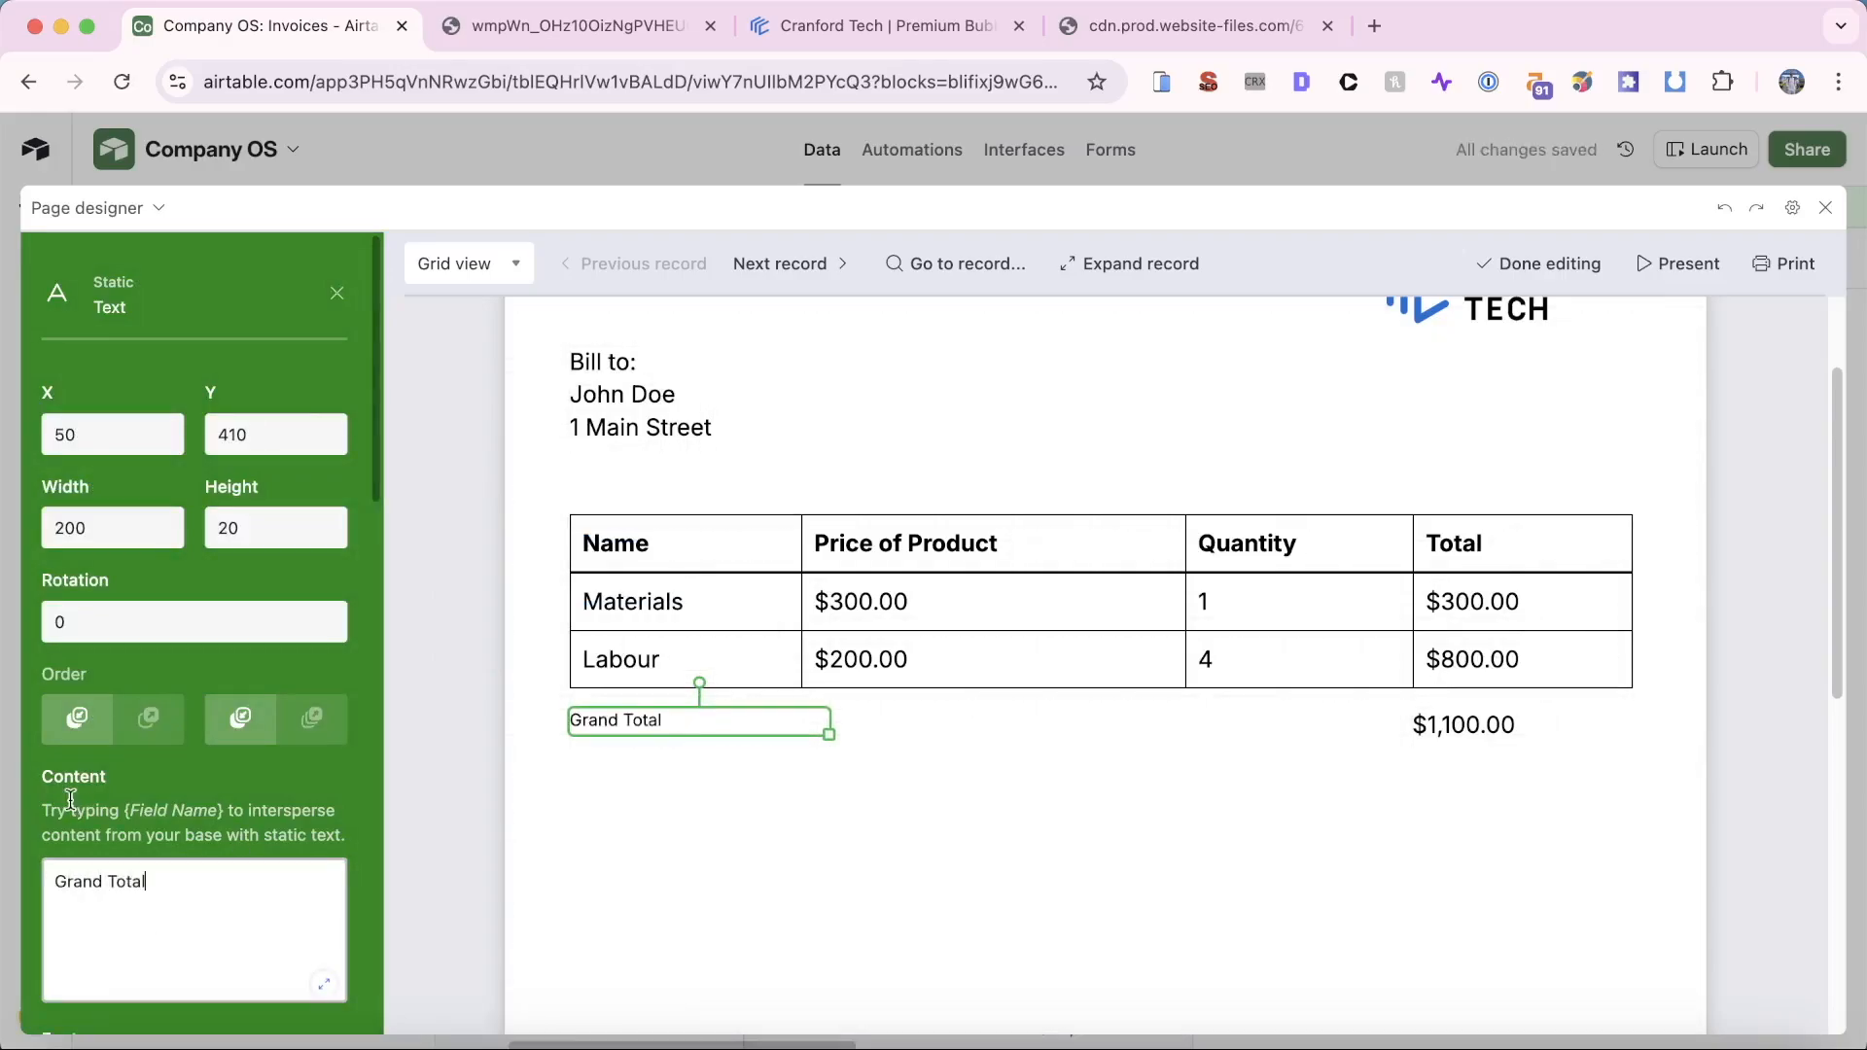
scroll(194, 778, down, 5)
click(192, 896)
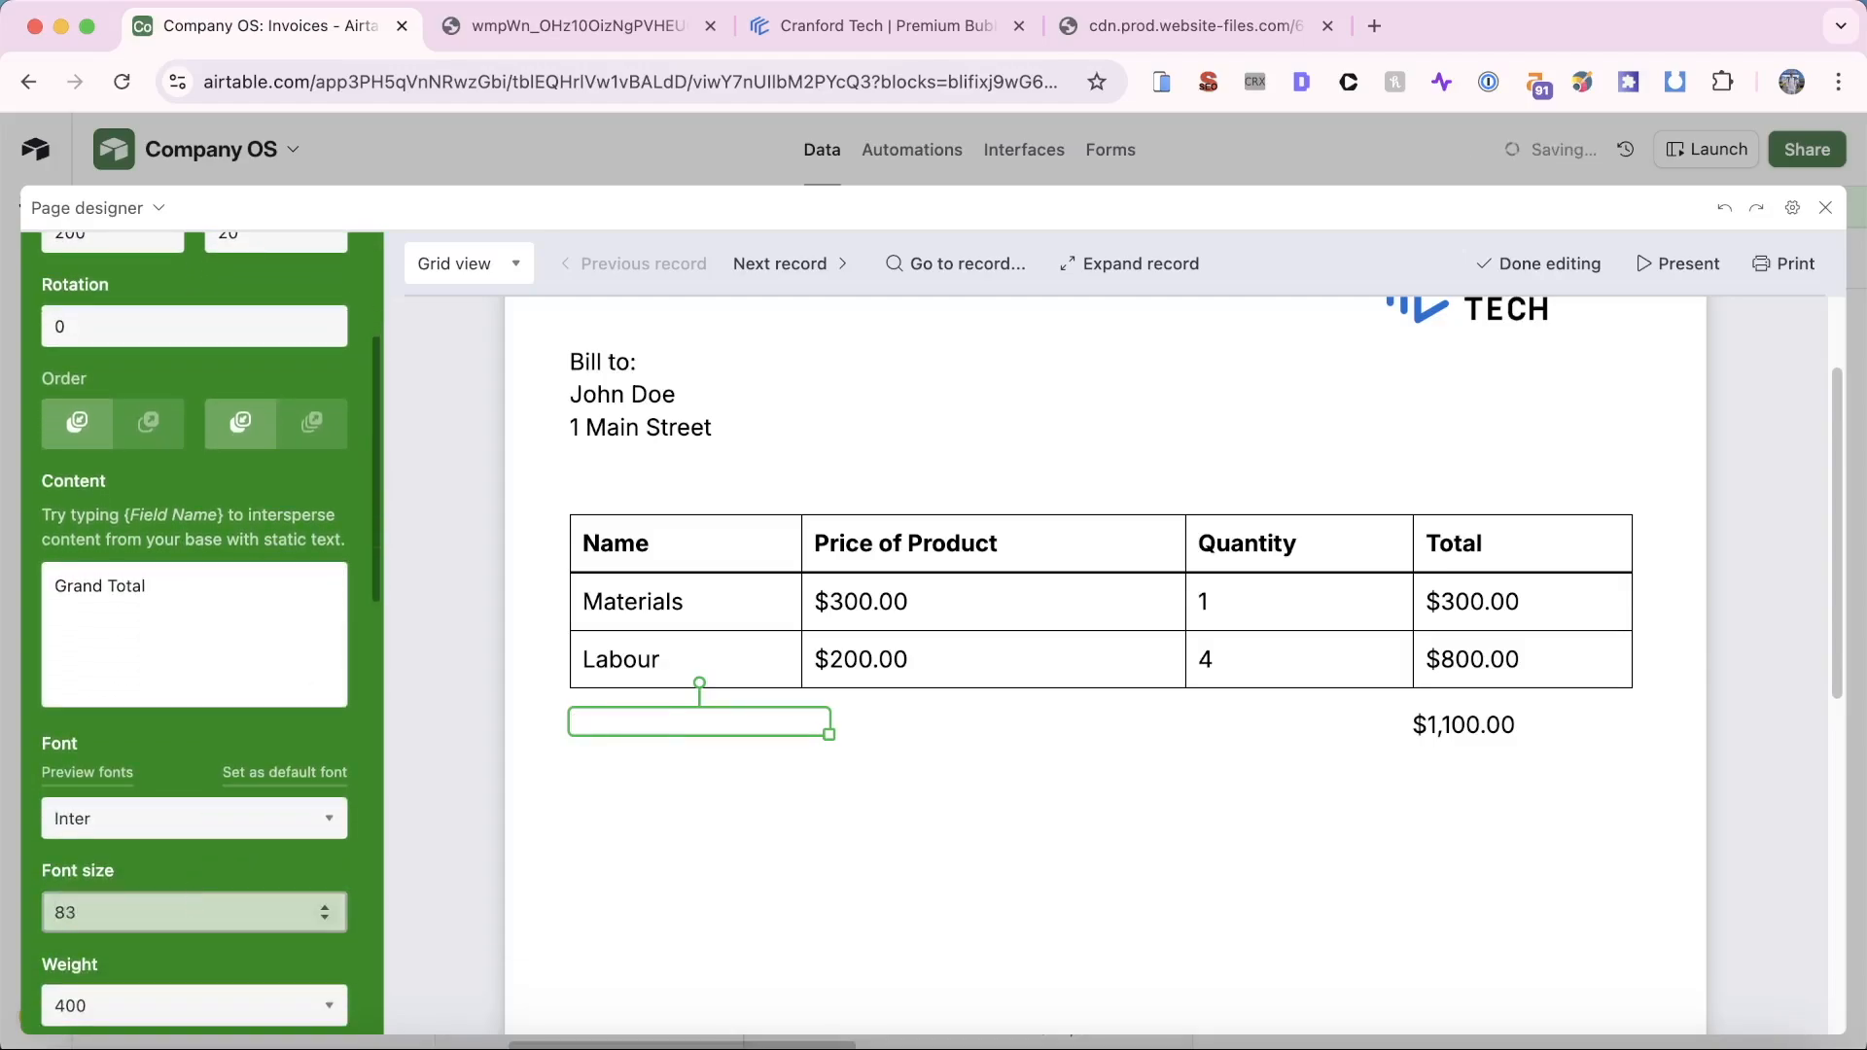
text(1)
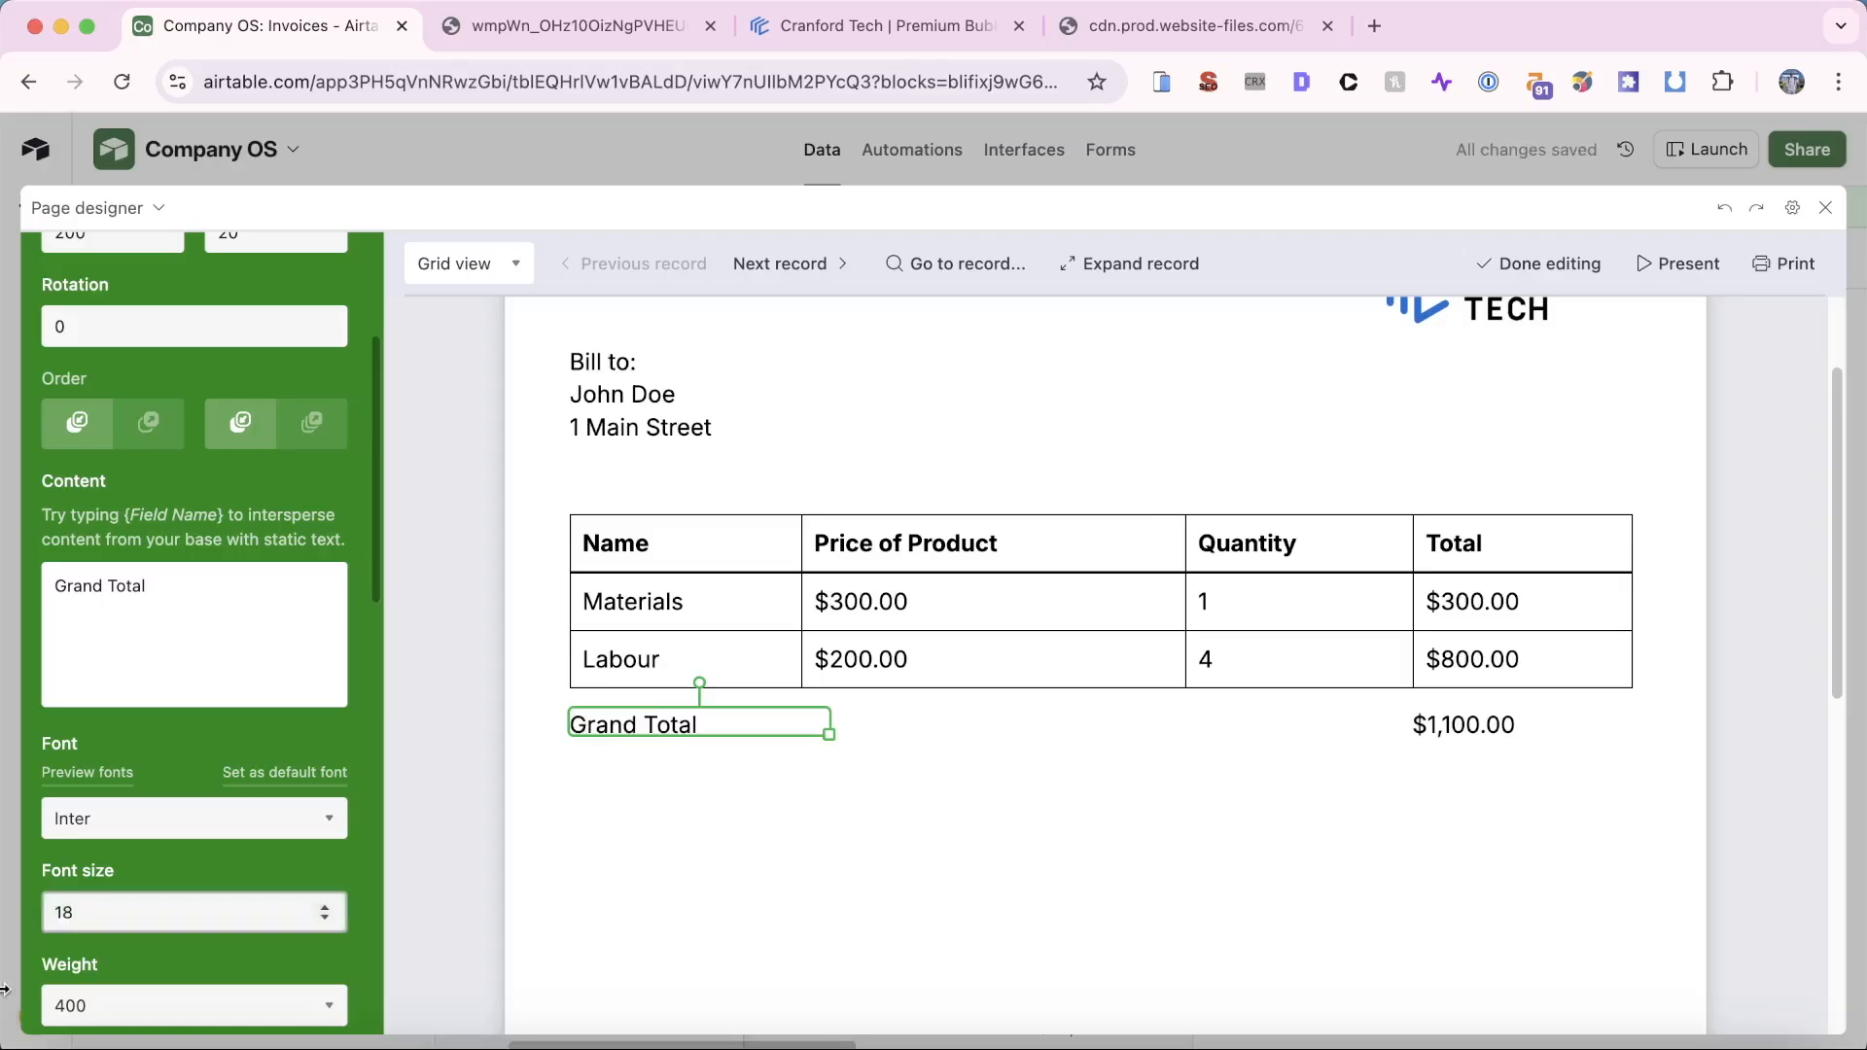
Step: Set the font weight of both the "Grand Total" label and the Grand Total field to 600
scroll(233, 875, down, 5)
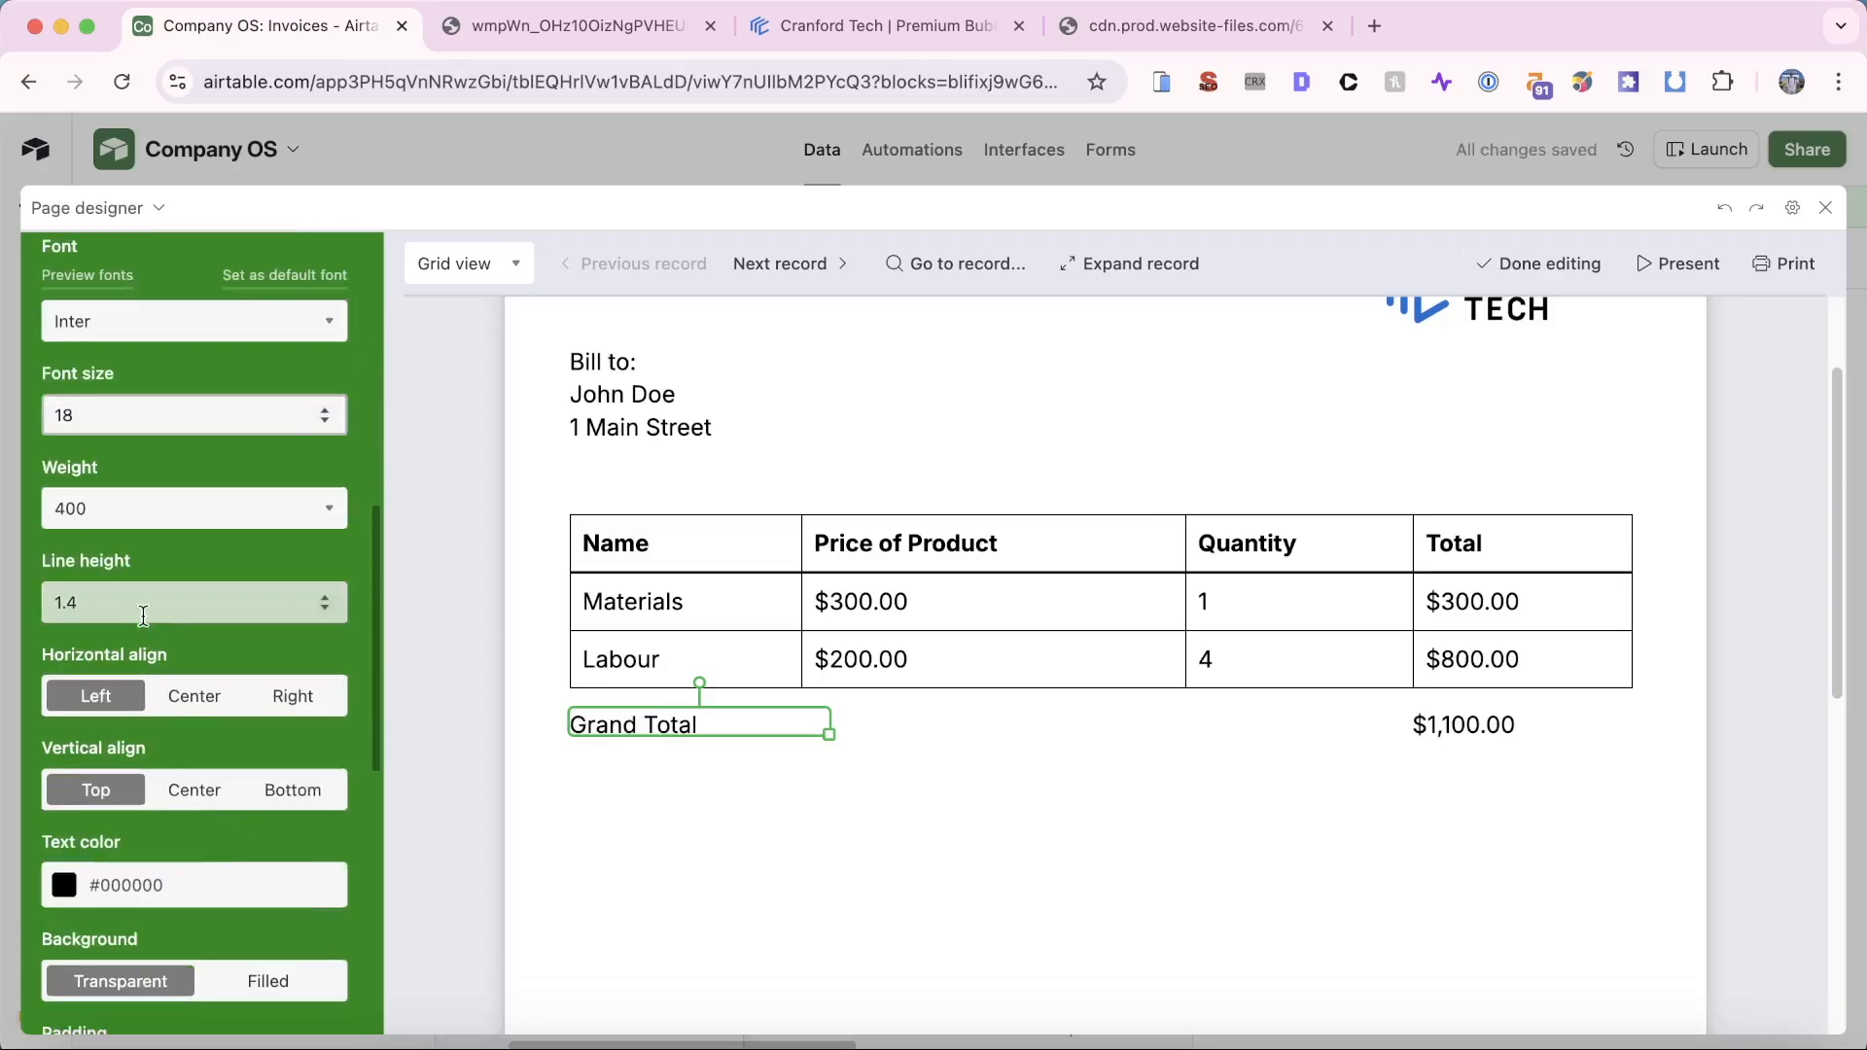
click(146, 508)
click(139, 567)
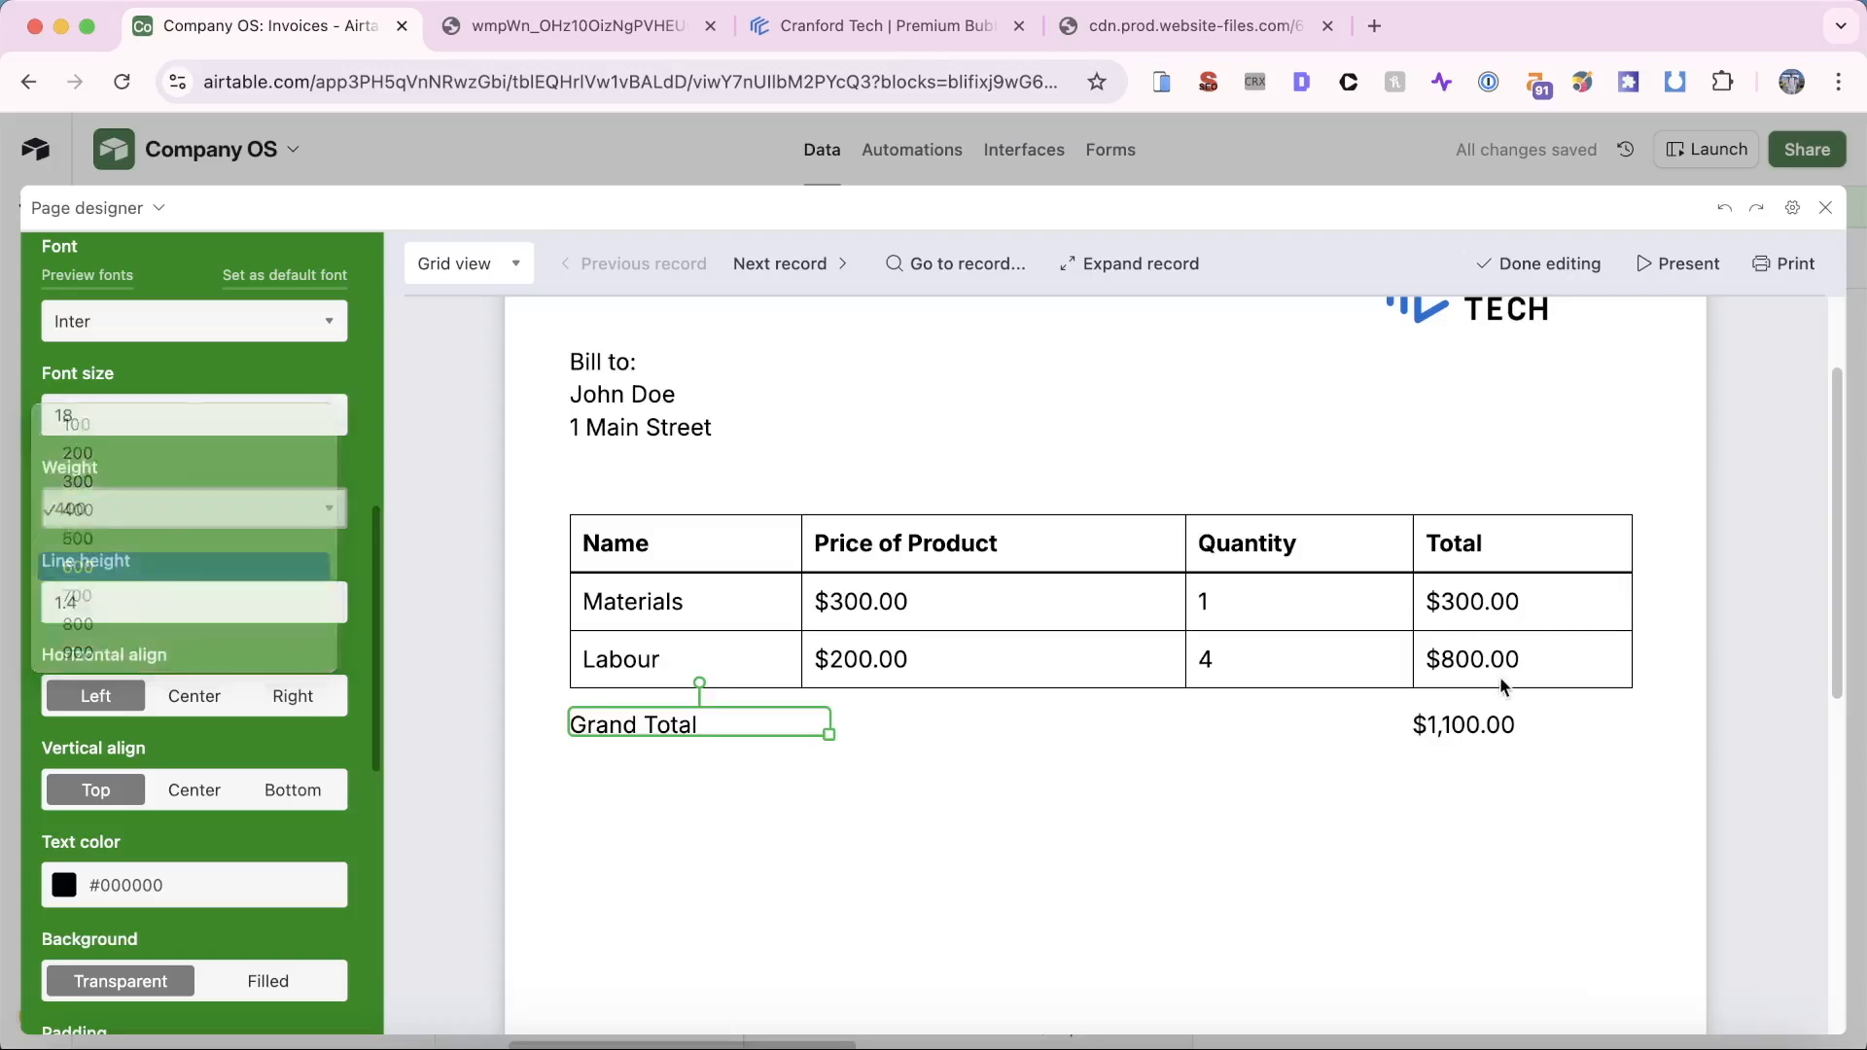
click(1459, 724)
click(163, 518)
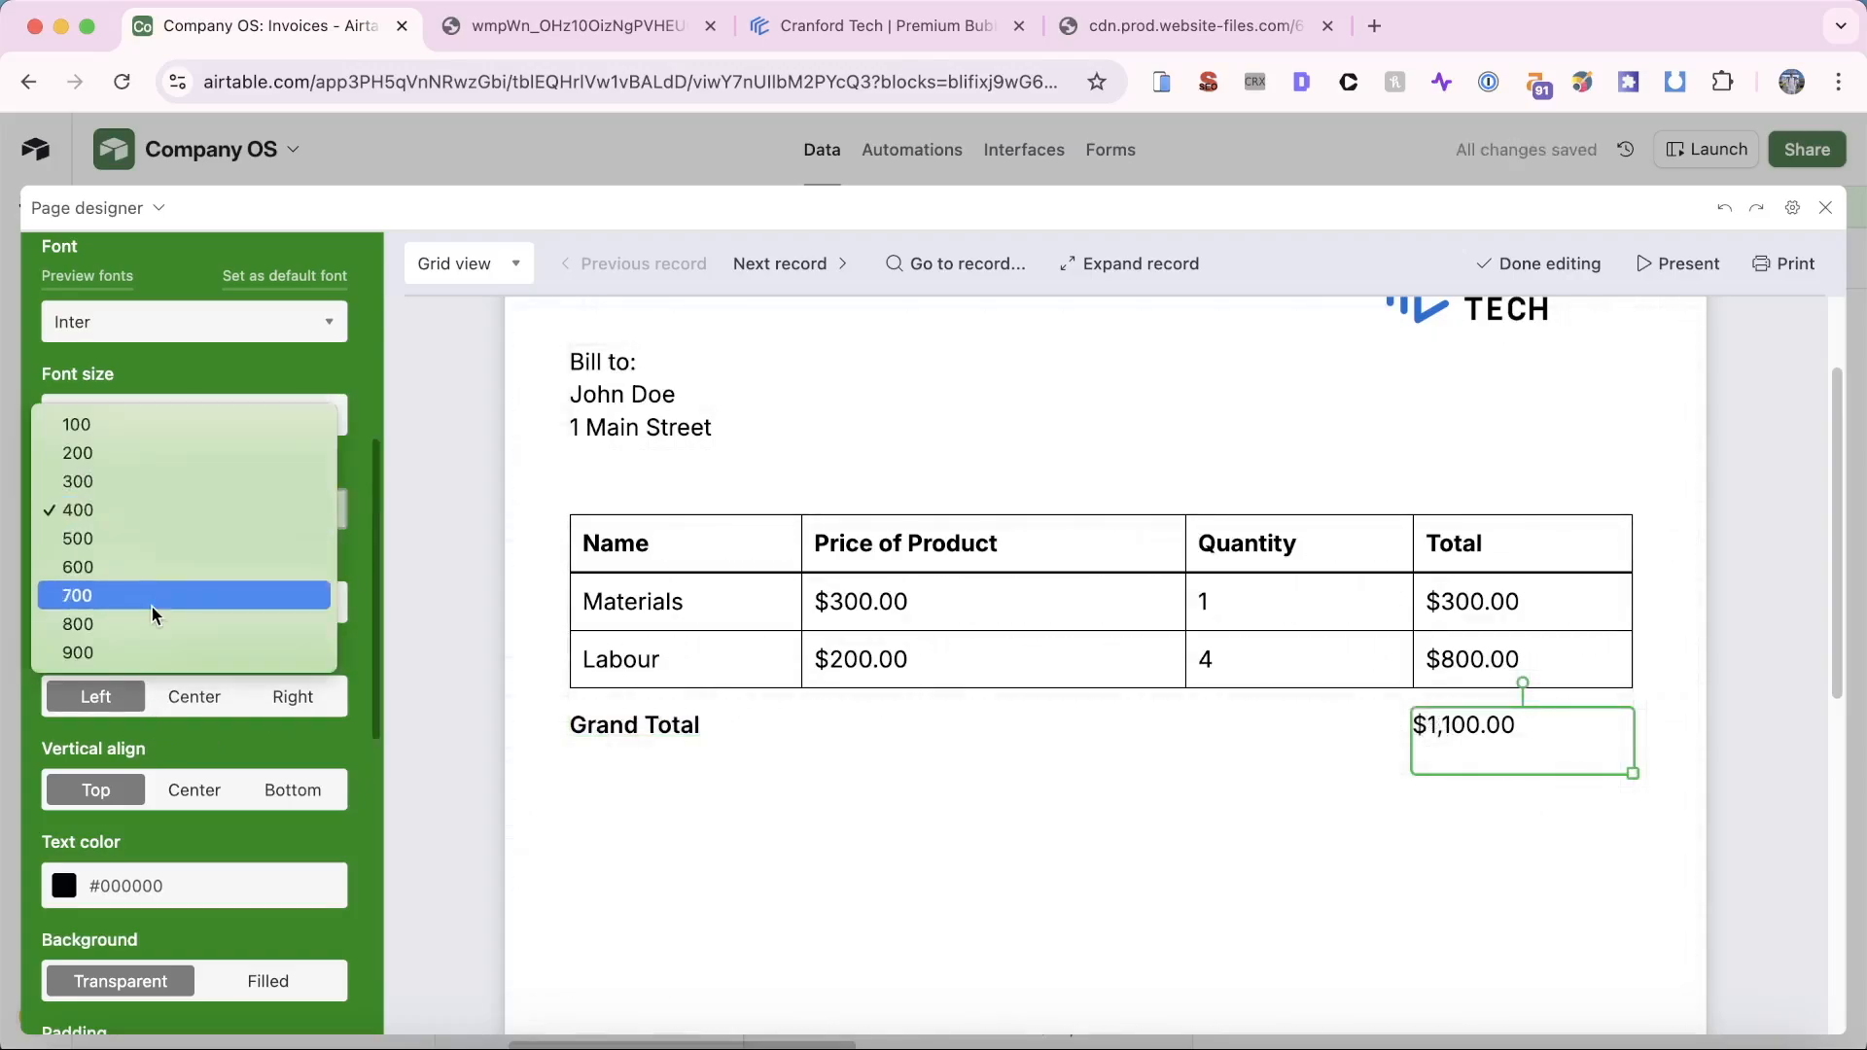
click(161, 571)
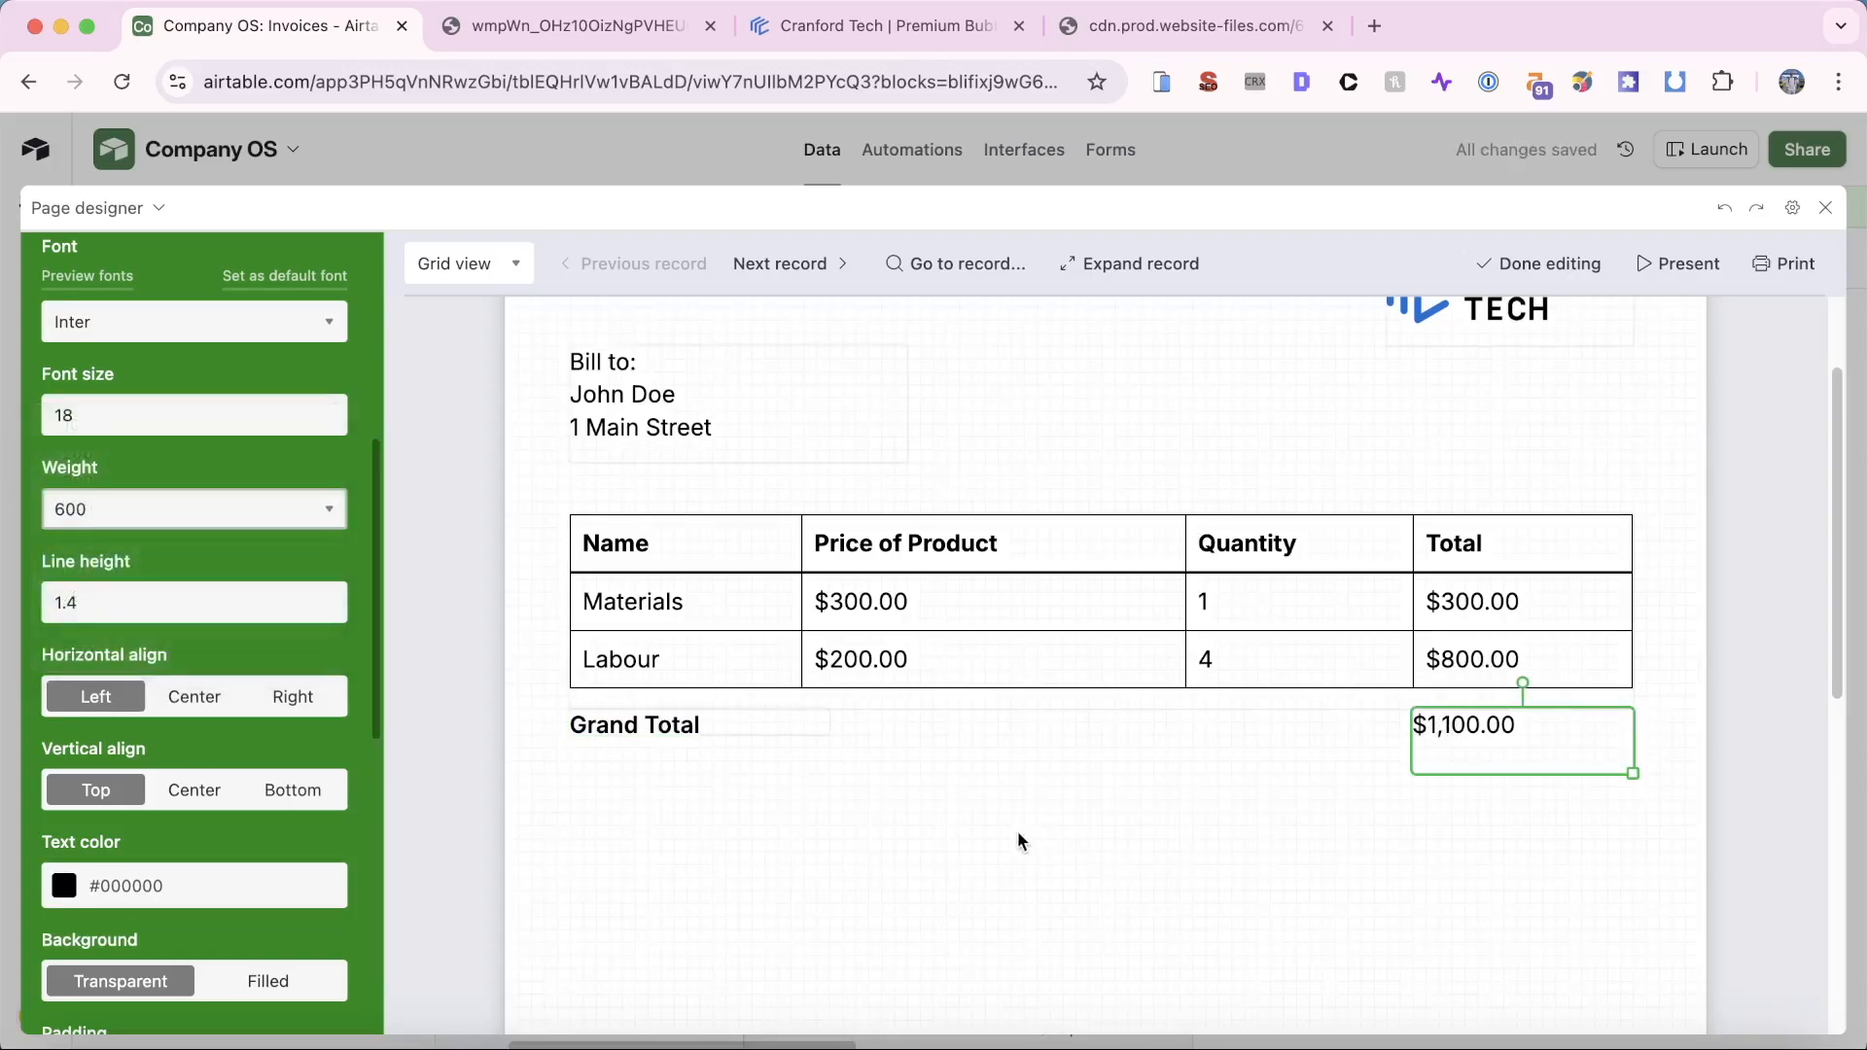
click(1017, 837)
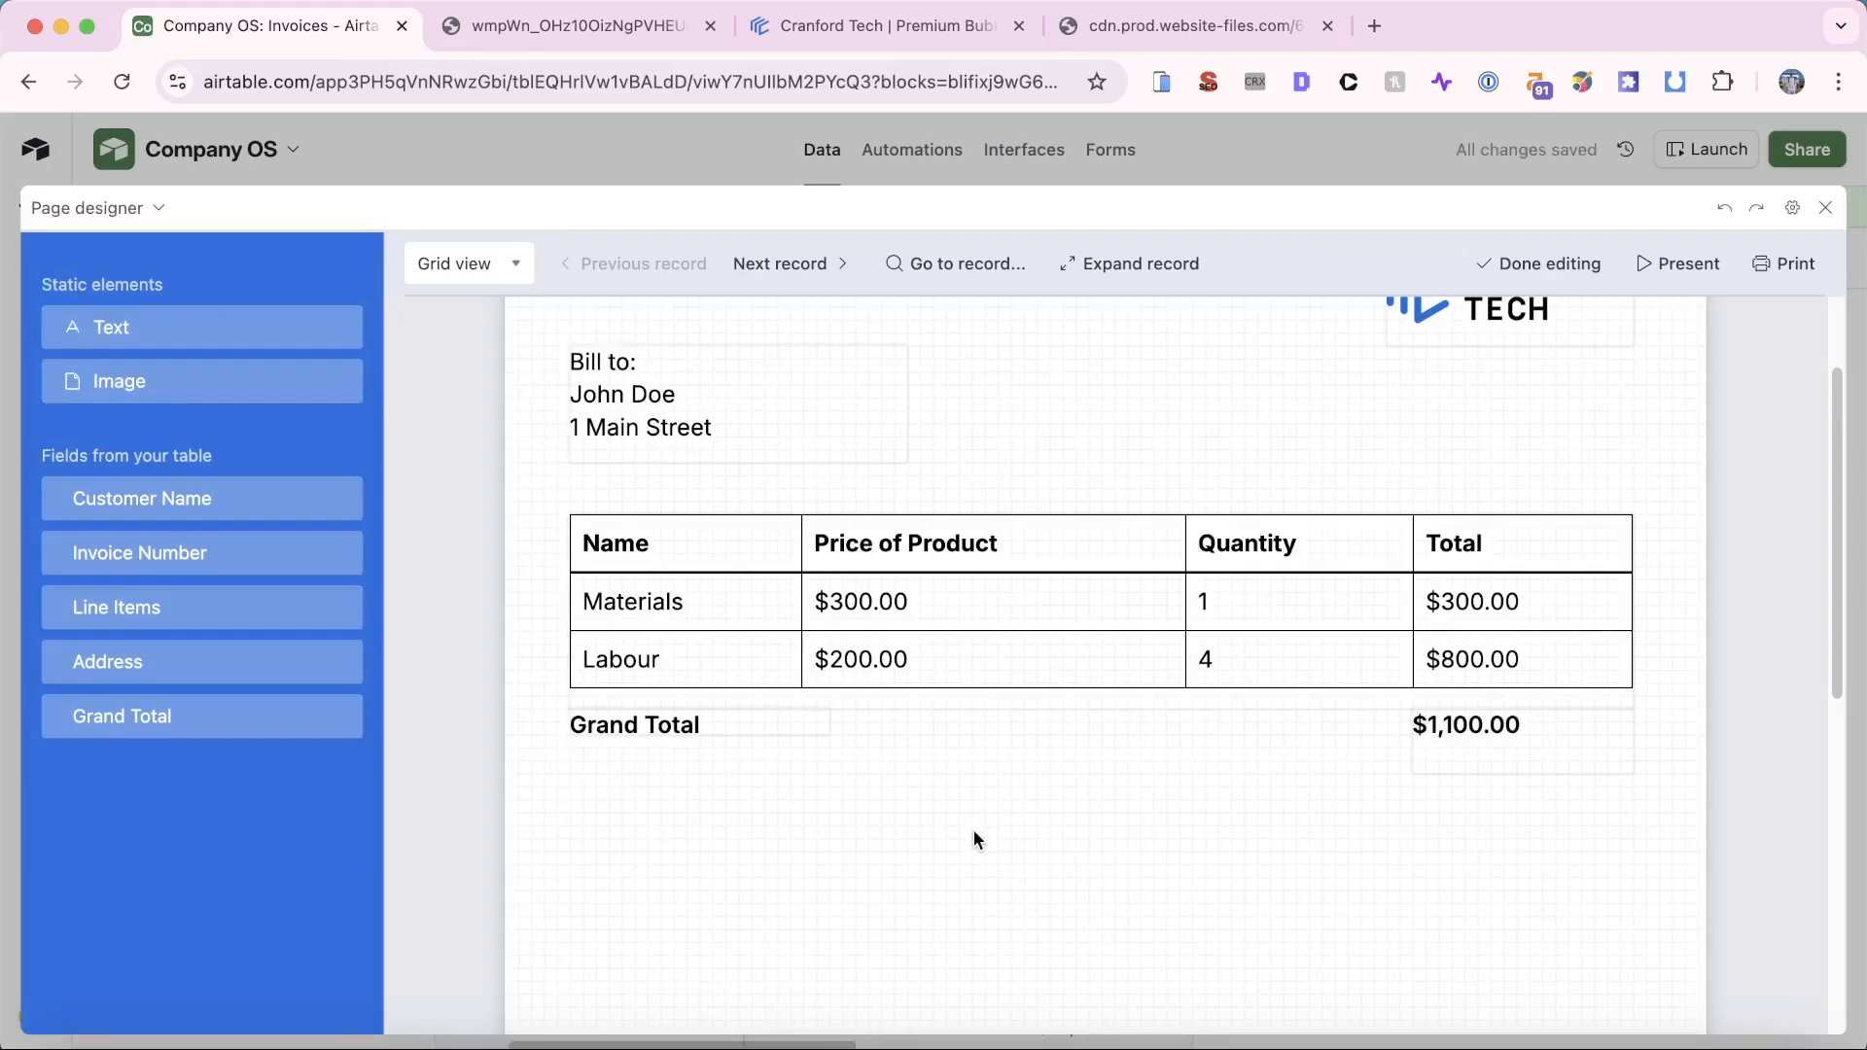
Step: Move the "Grand Total" label slightly down to Y 420 and the Grand Total field slightly right to X 710
click(736, 733)
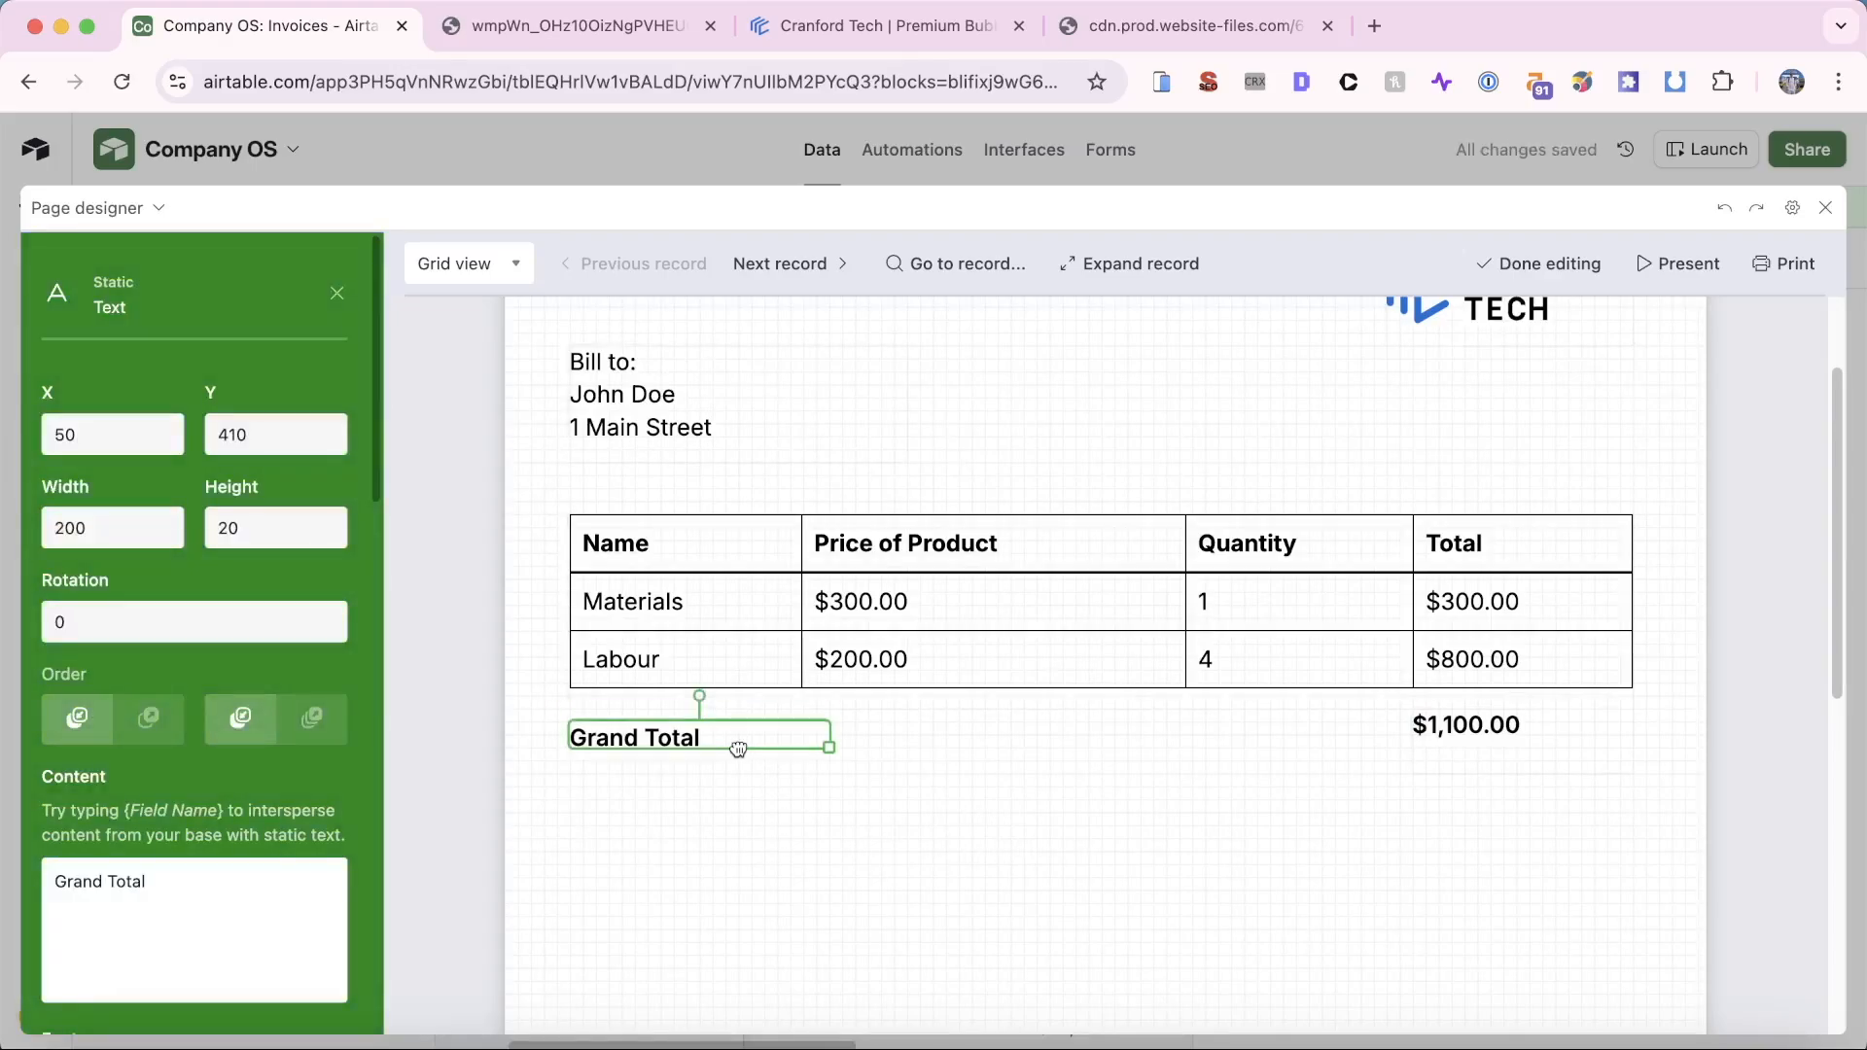
click(1516, 751)
drag(1516, 752, 1528, 752)
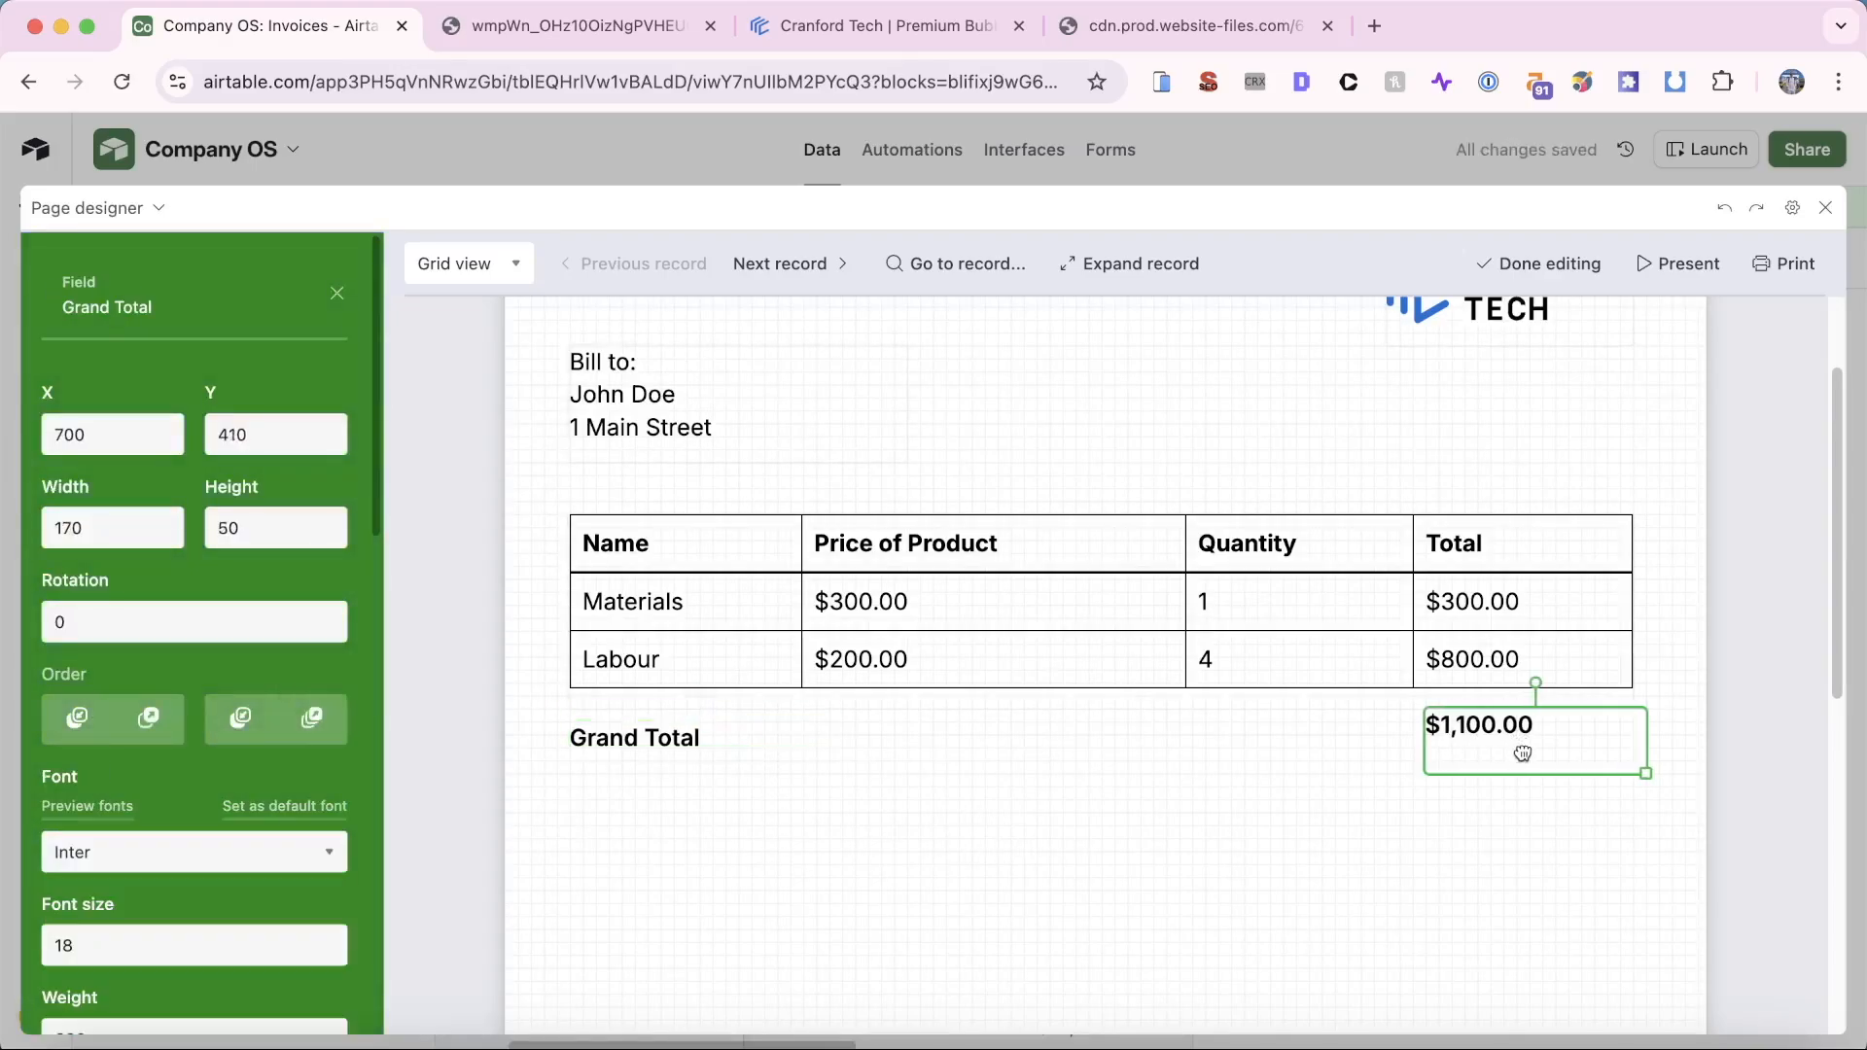
click(1468, 856)
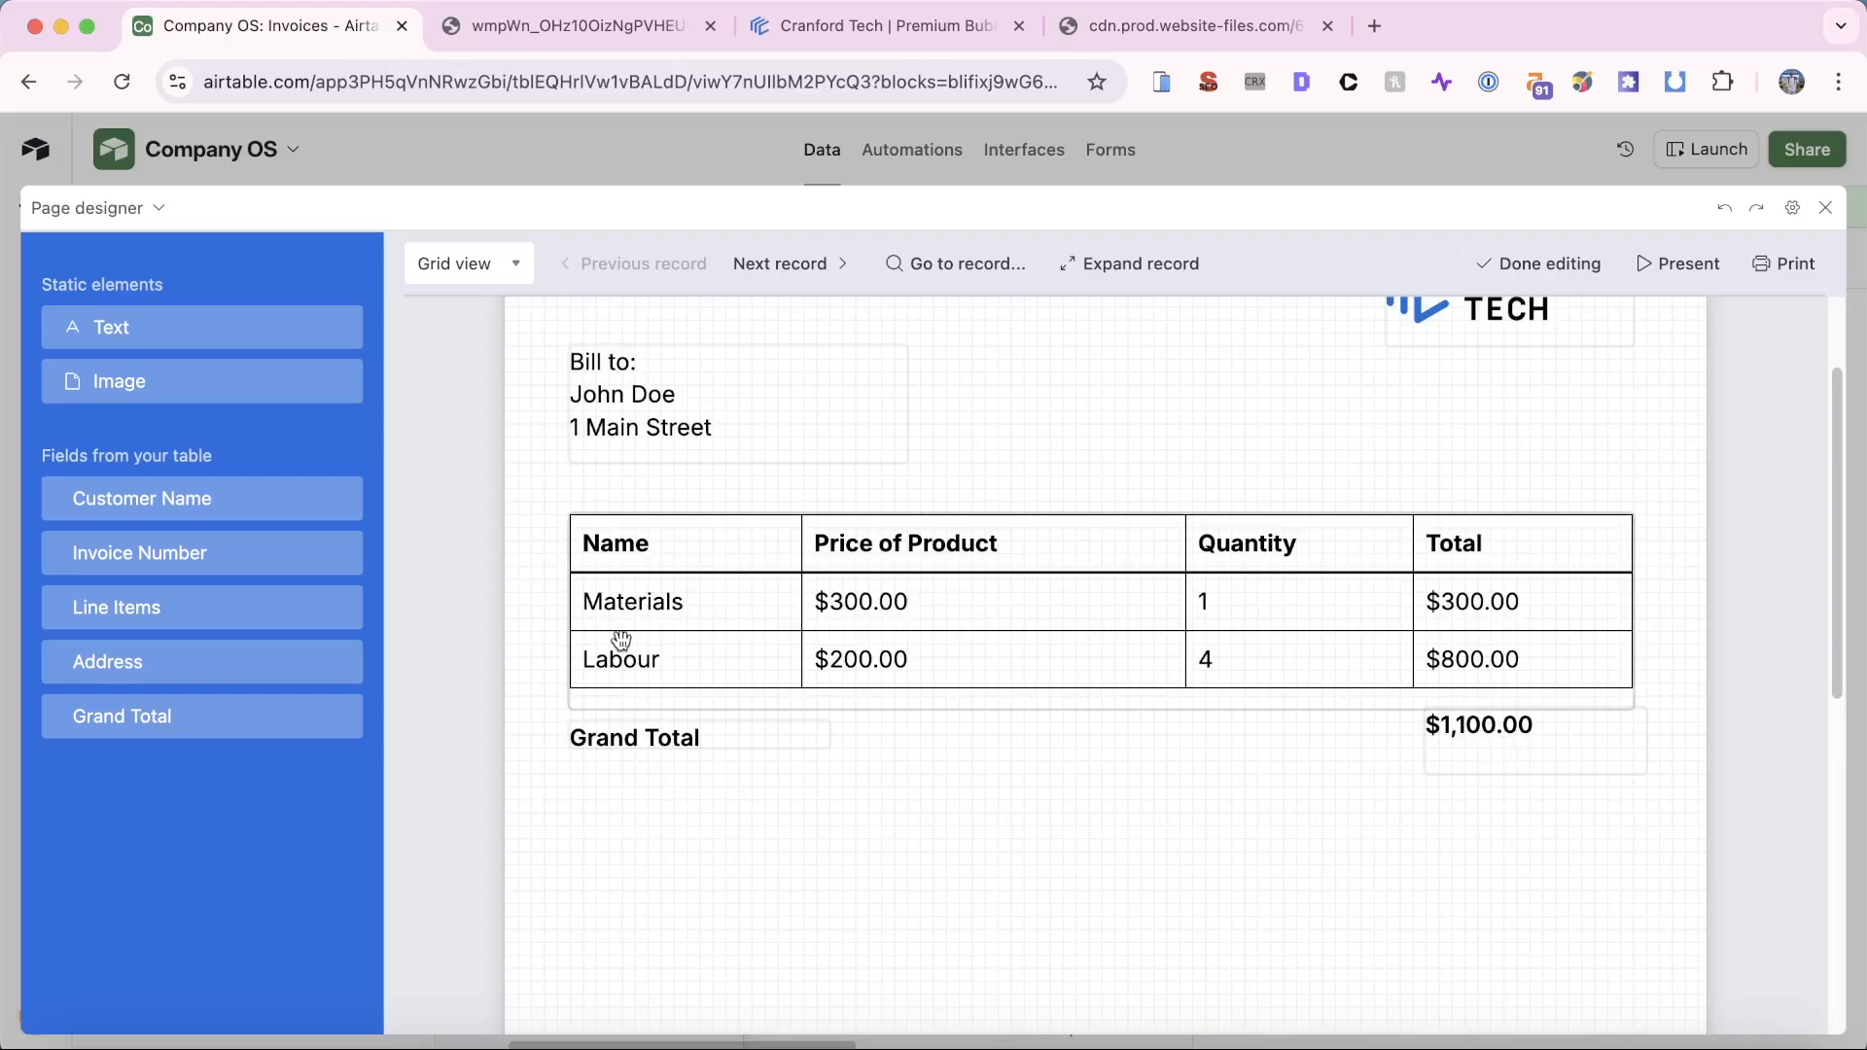
Step: Step forward through the next three invoice records to check how the layout handles different line items
scroll(614, 644, up, 3)
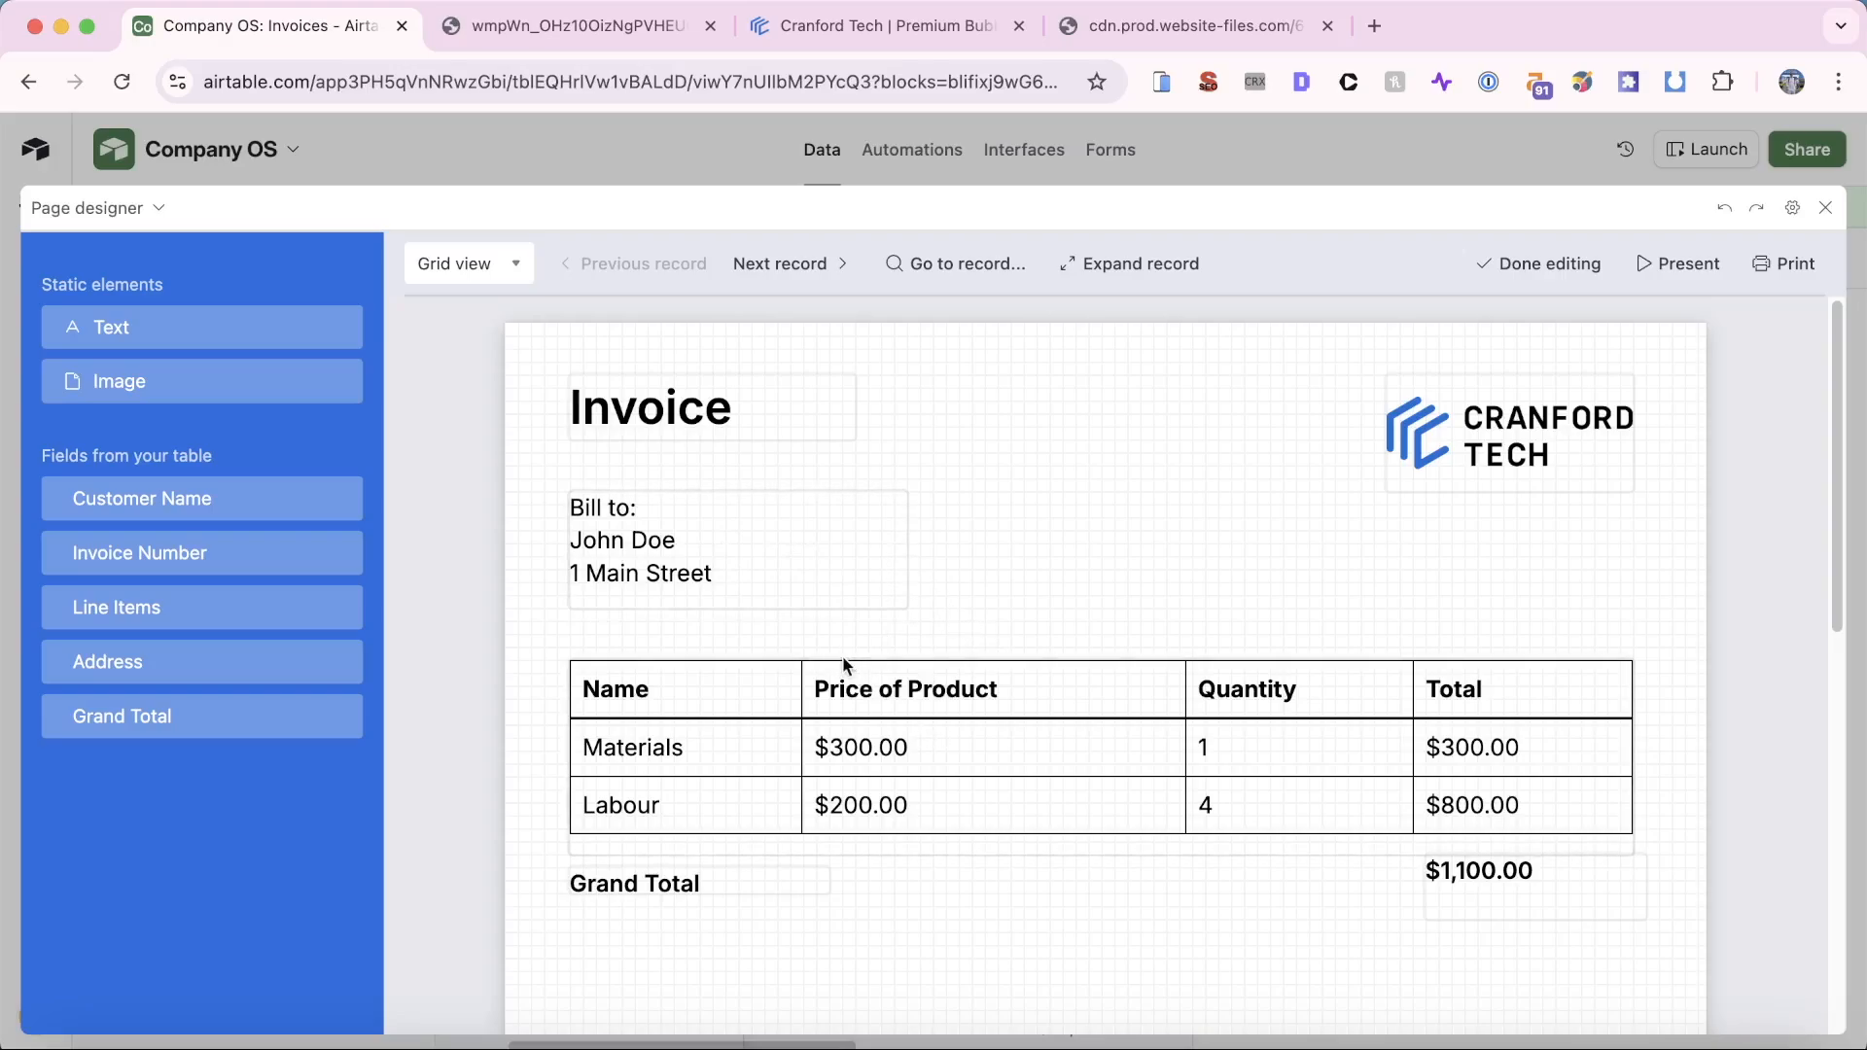
click(809, 268)
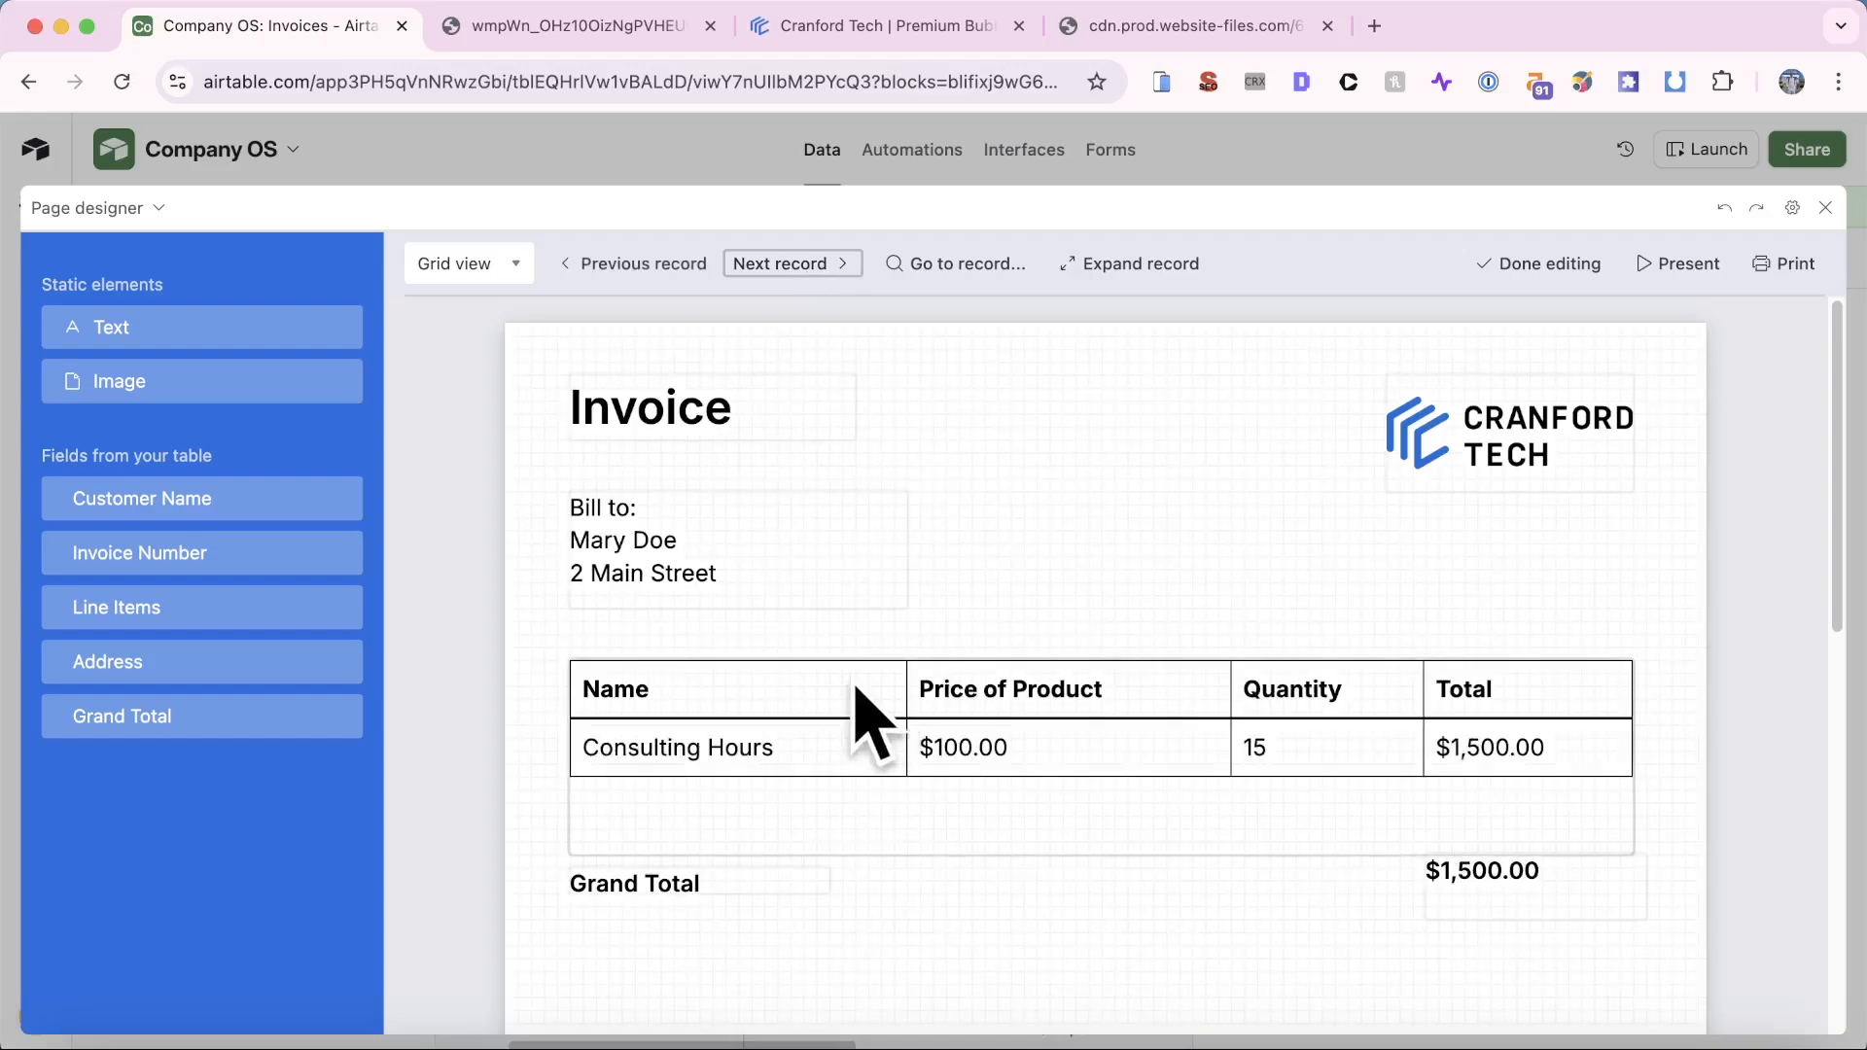
click(1547, 901)
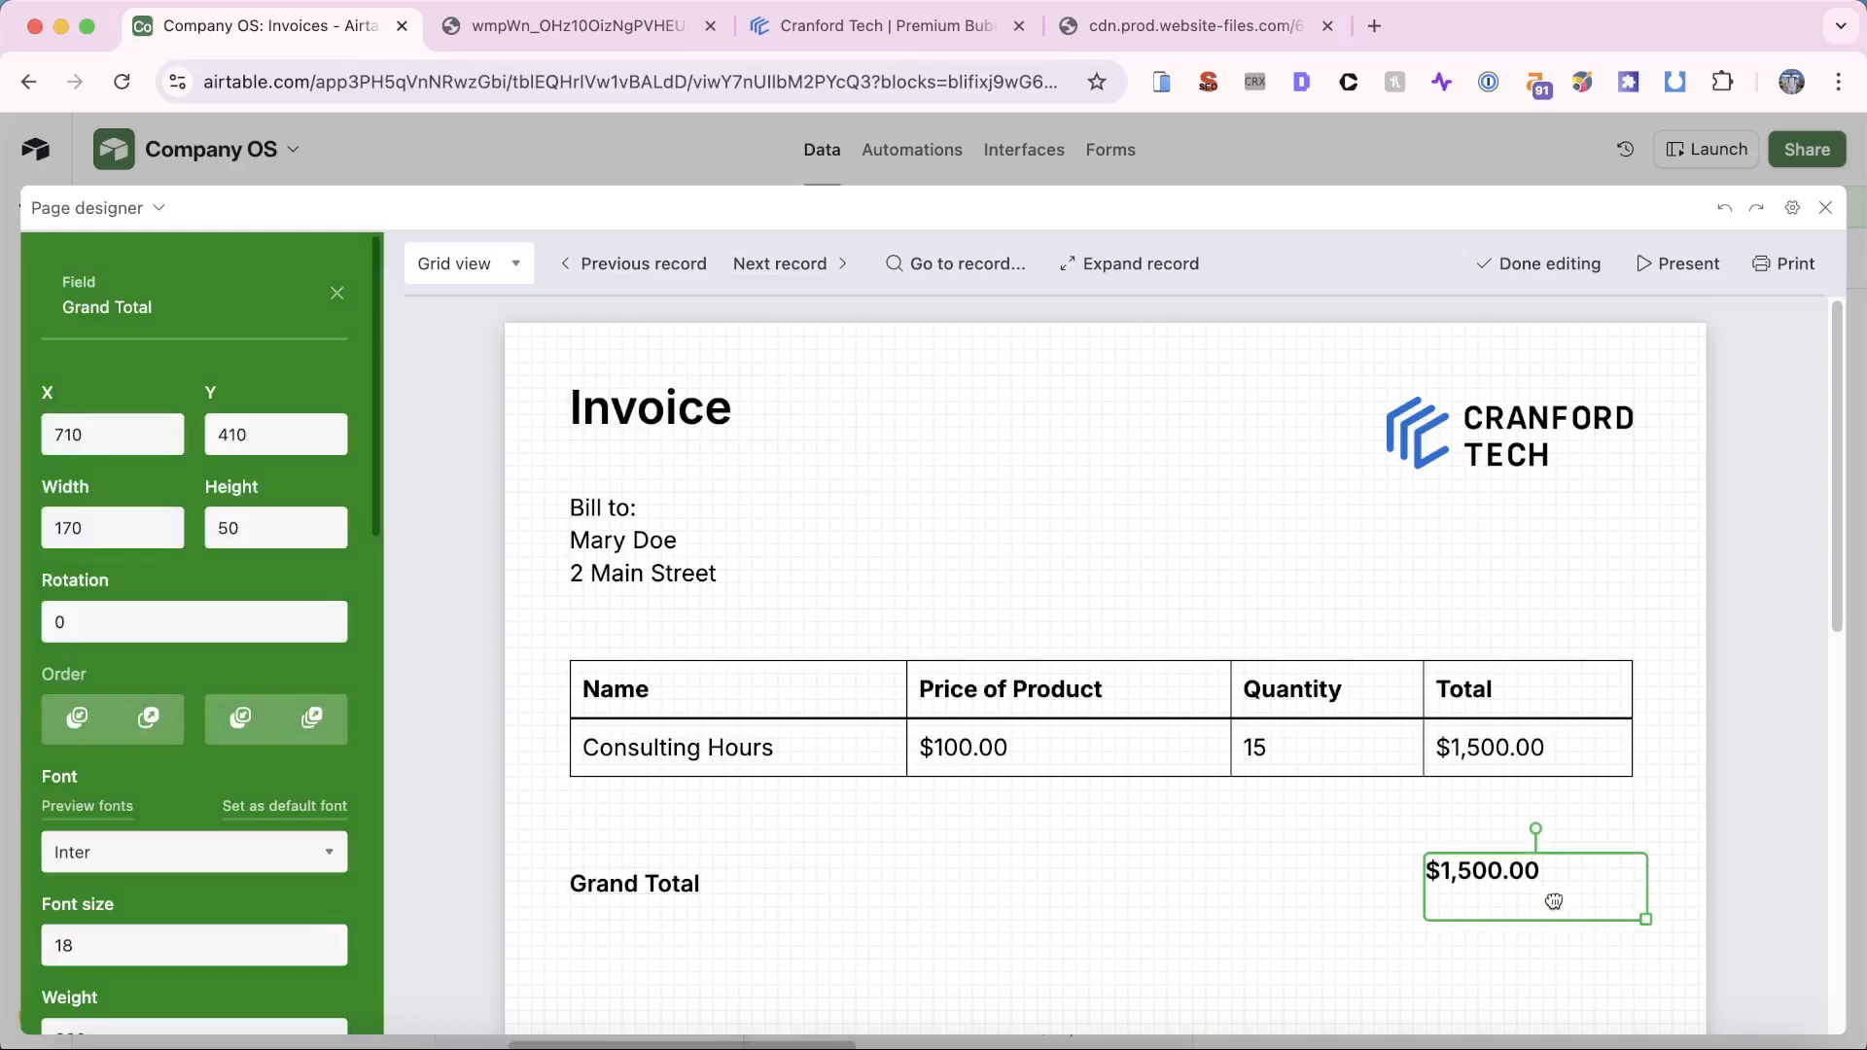
click(1374, 936)
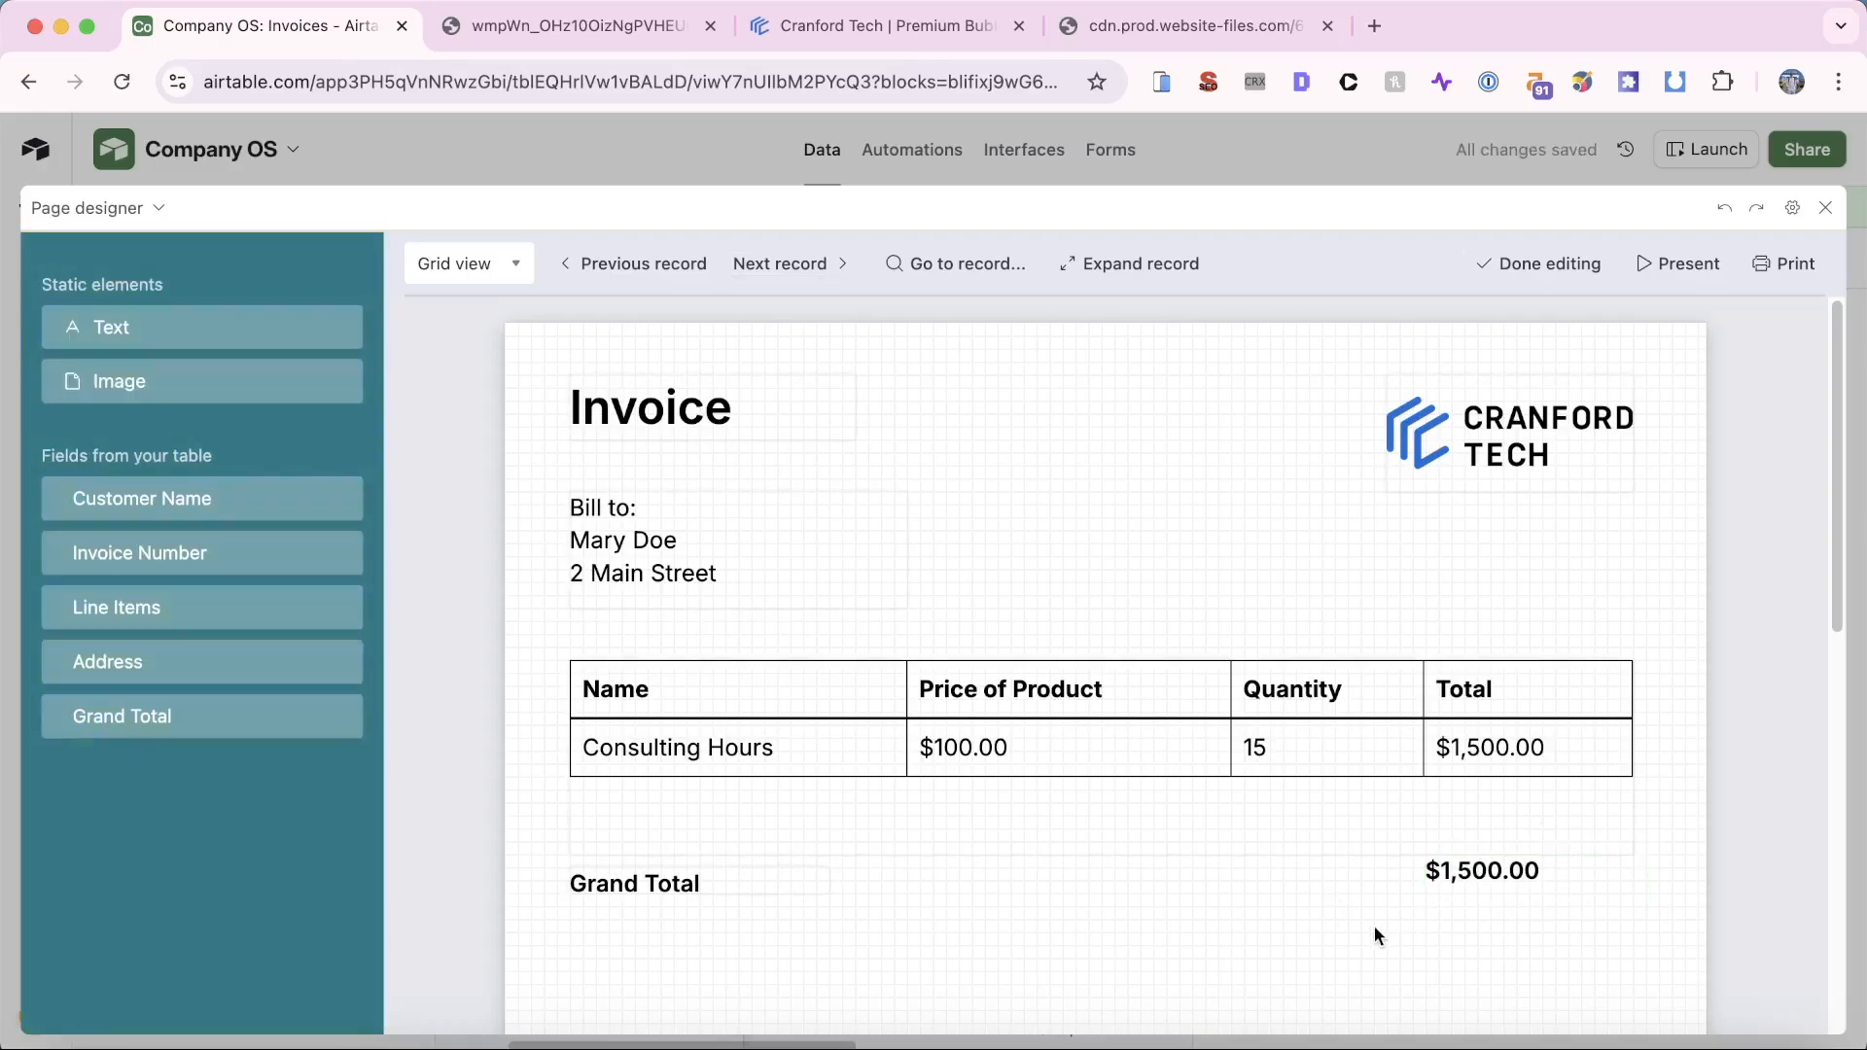
click(775, 268)
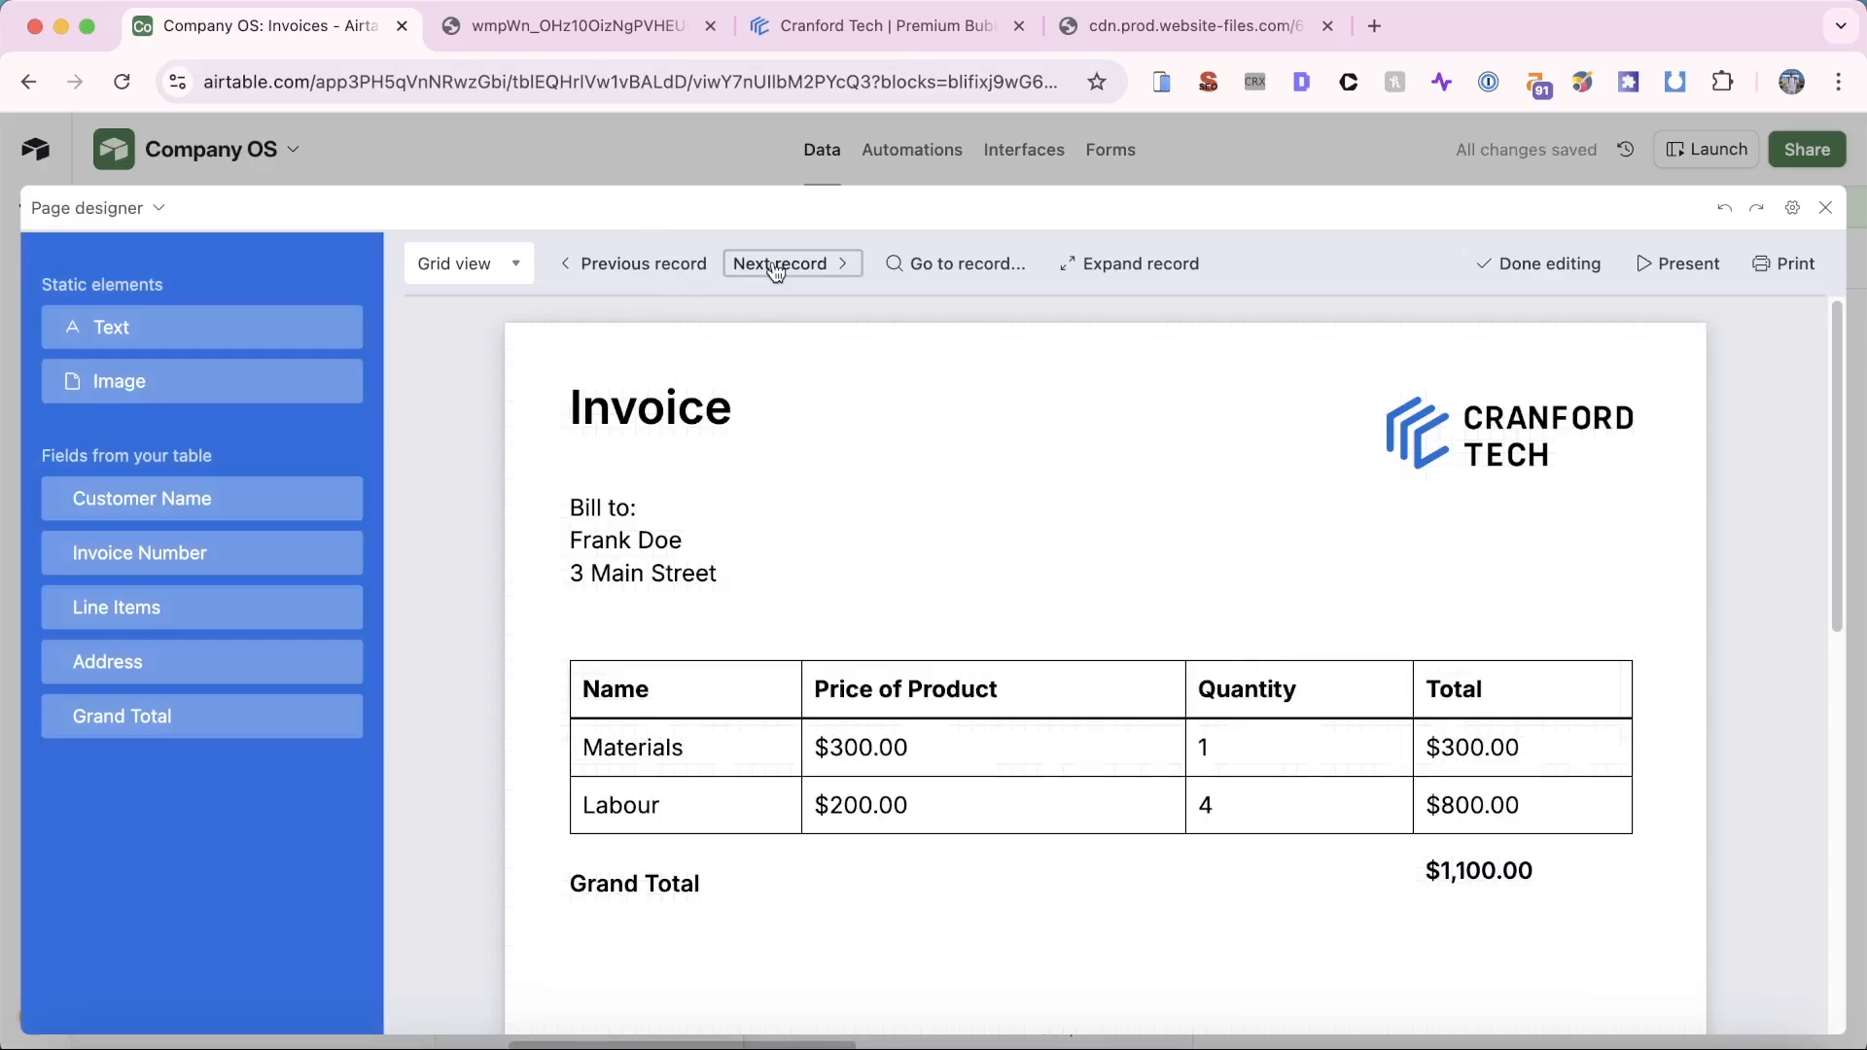
click(1307, 797)
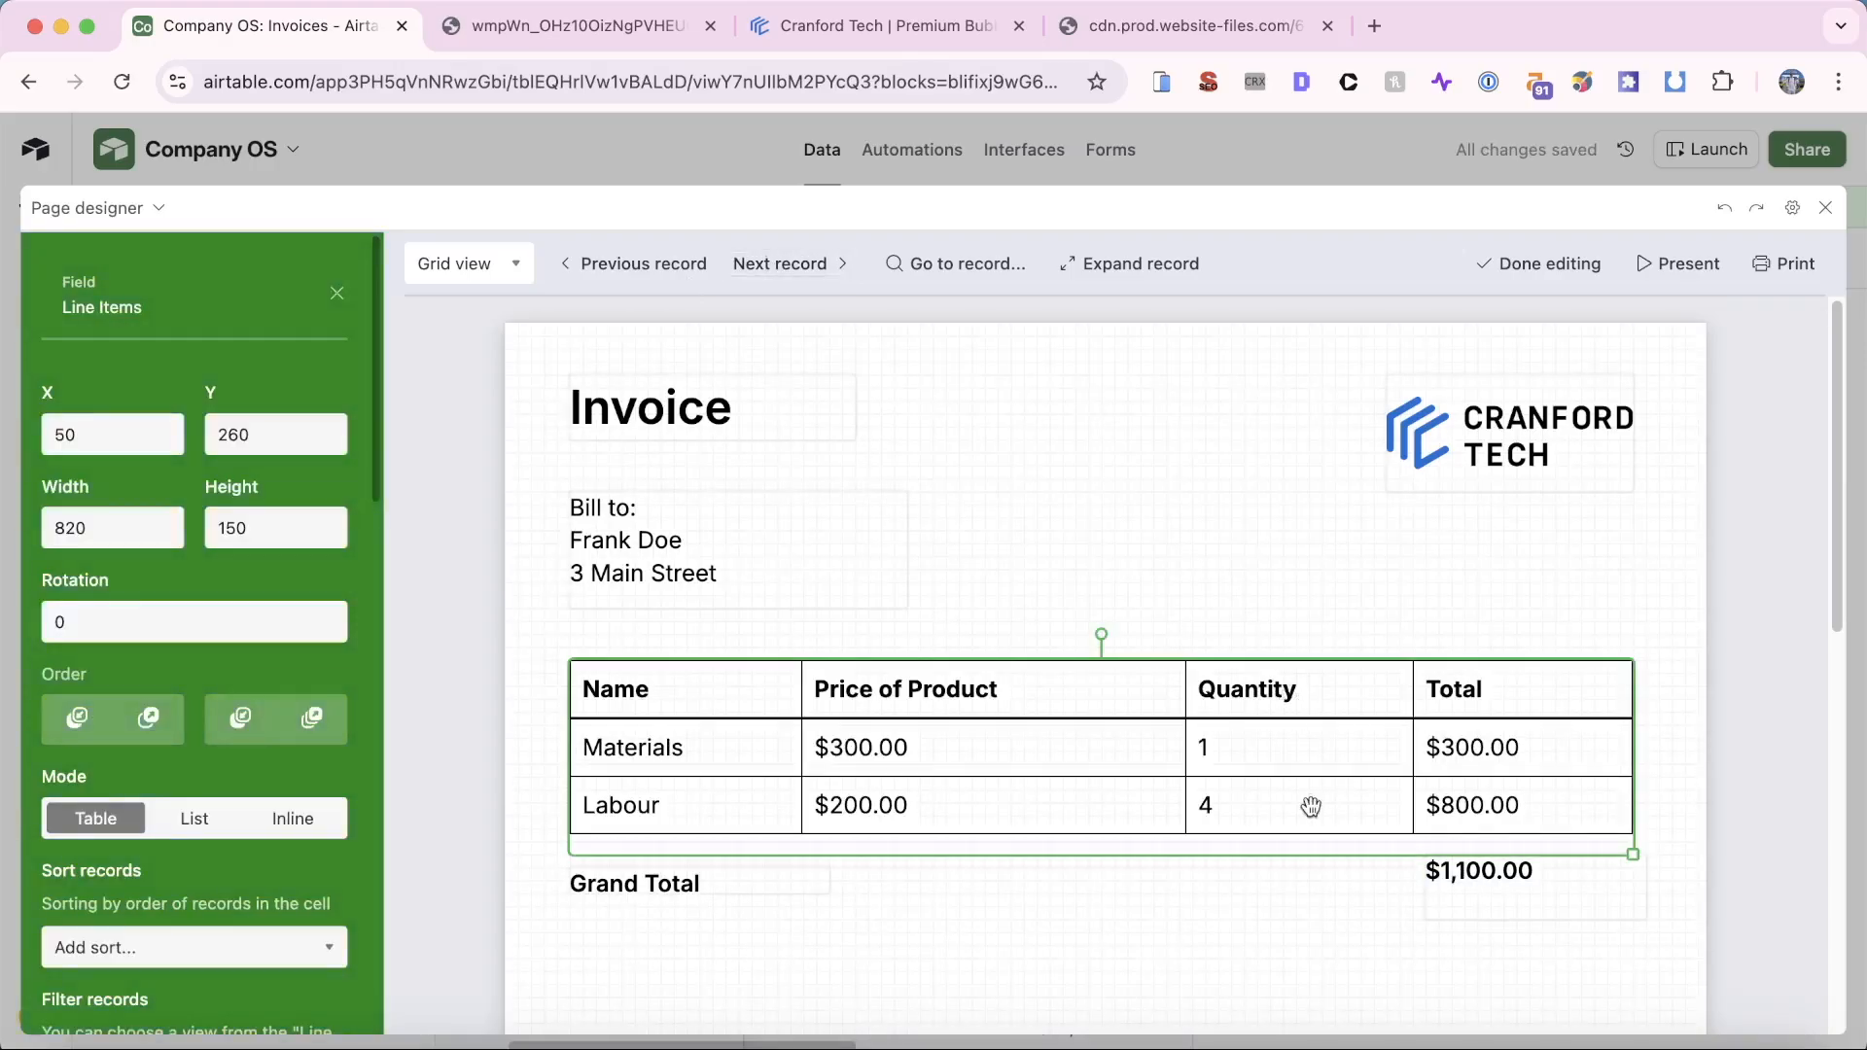
click(782, 264)
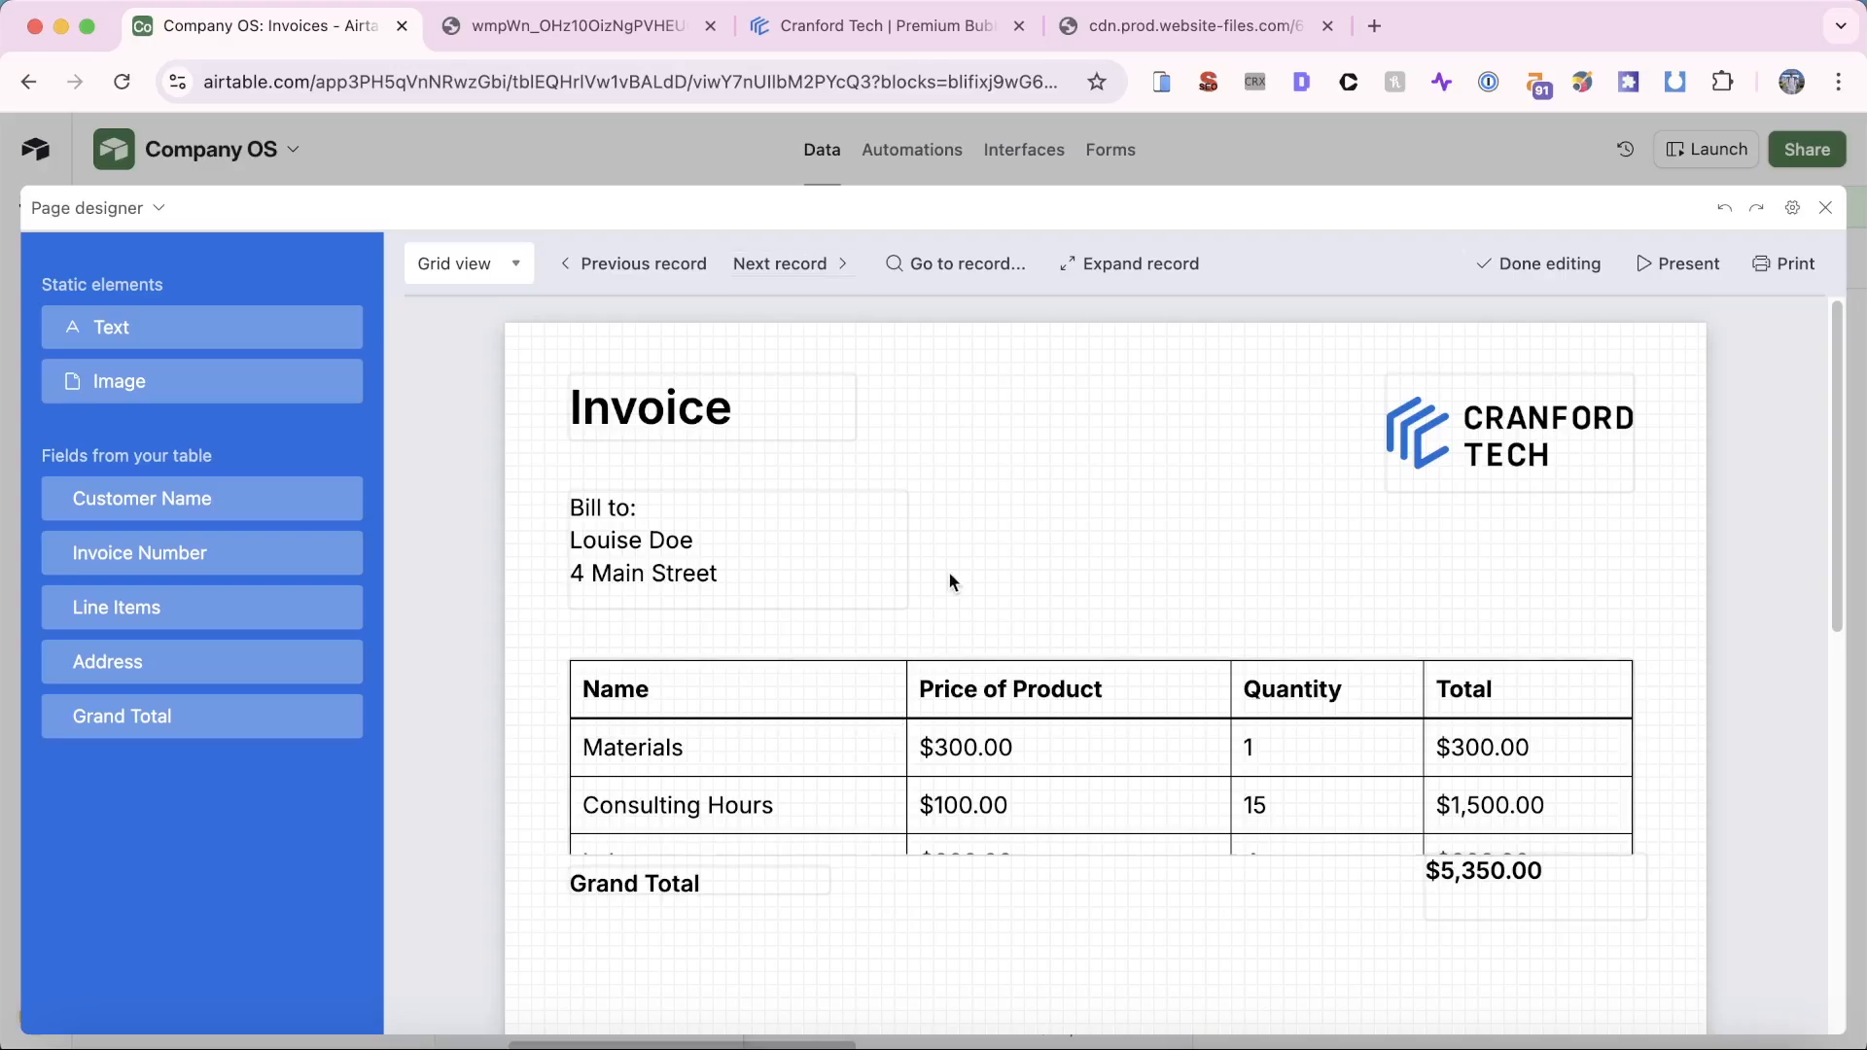
Step: Try resizing the Line Items table to 800 wide by 130 high
scroll(995, 591, down, 5)
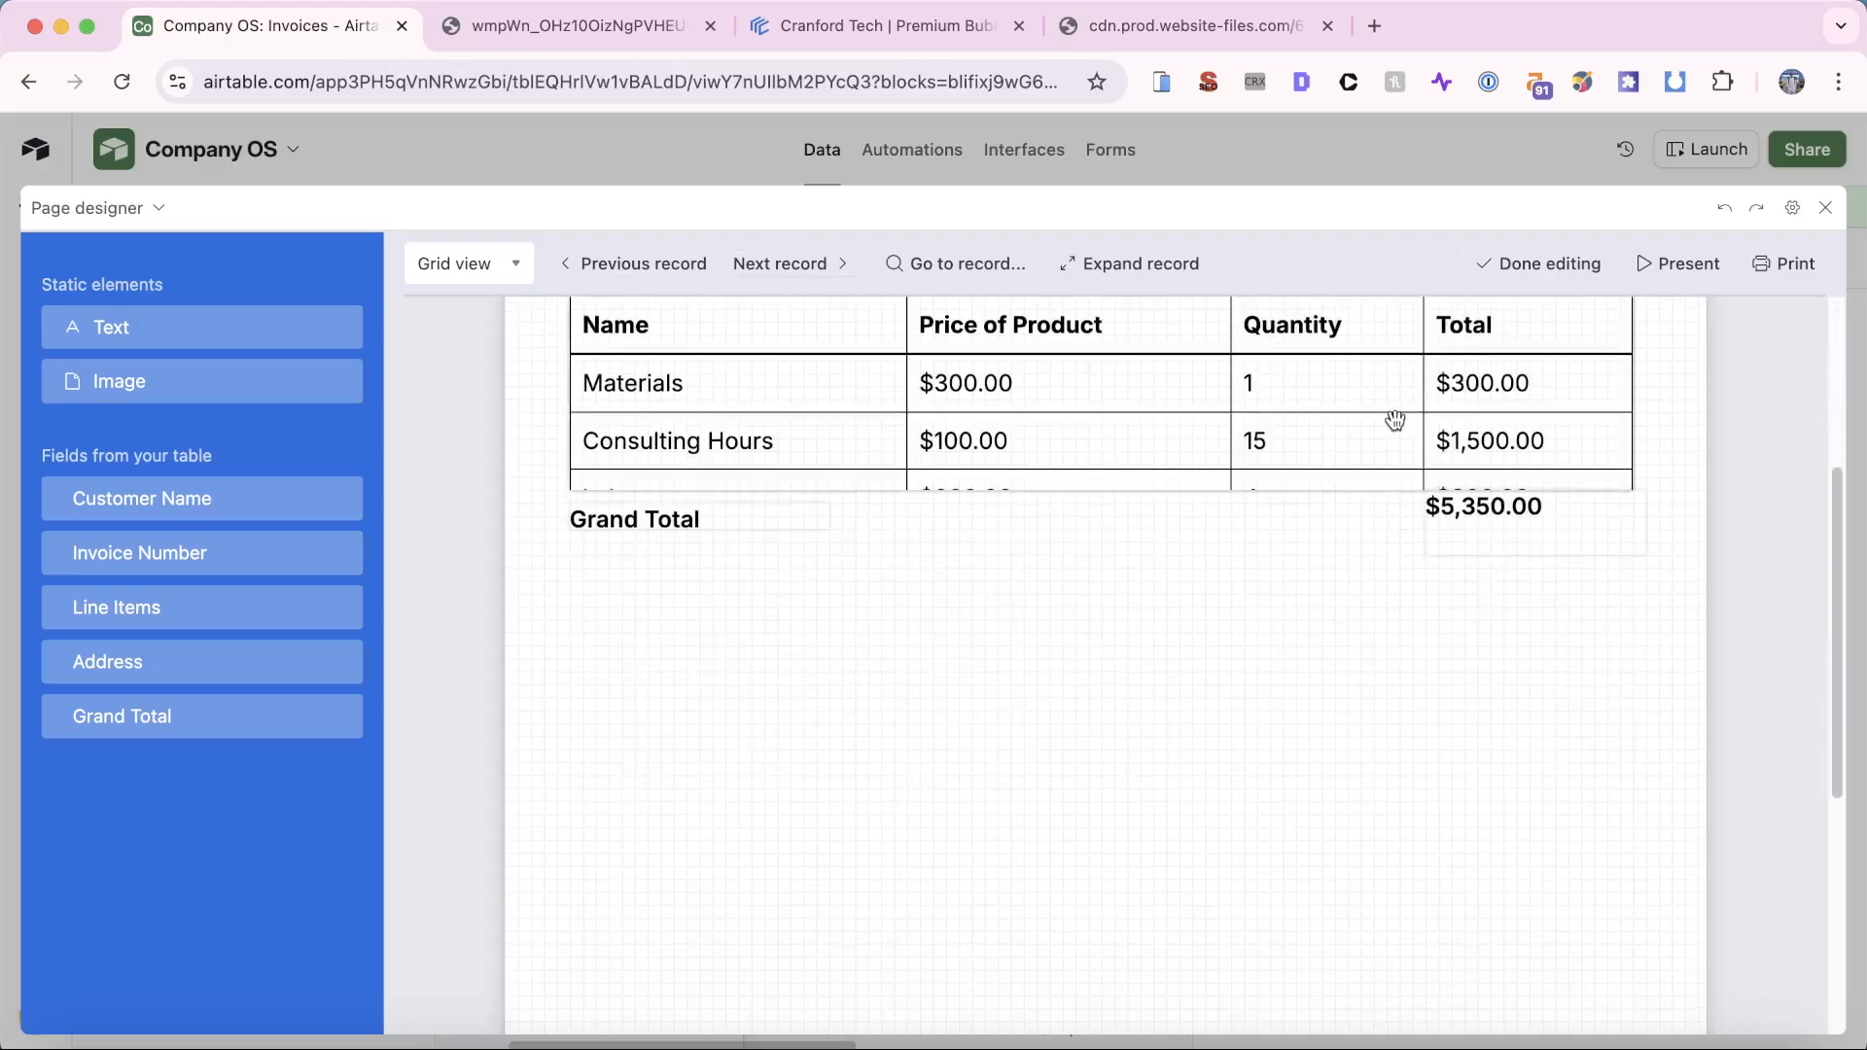
click(1396, 418)
drag(1634, 492, 1606, 465)
scroll(1484, 681, up, 2)
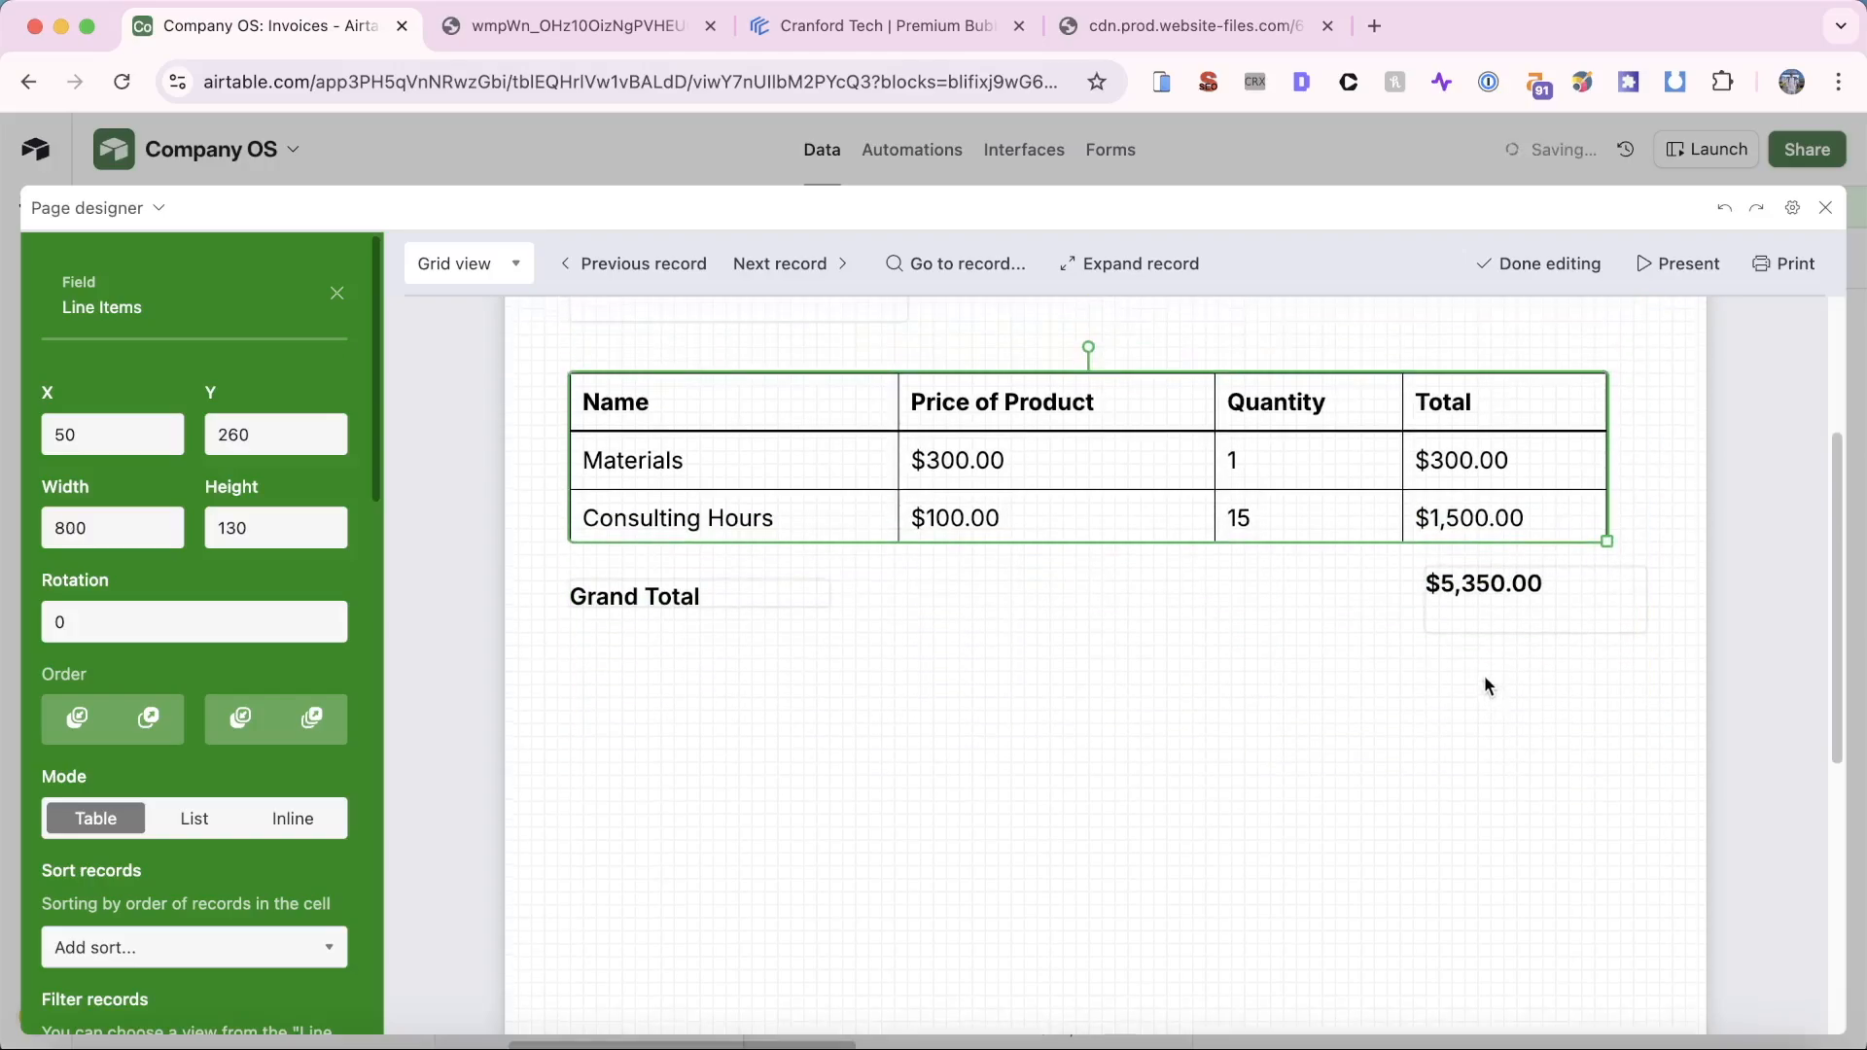
scroll(1179, 763, up, 1)
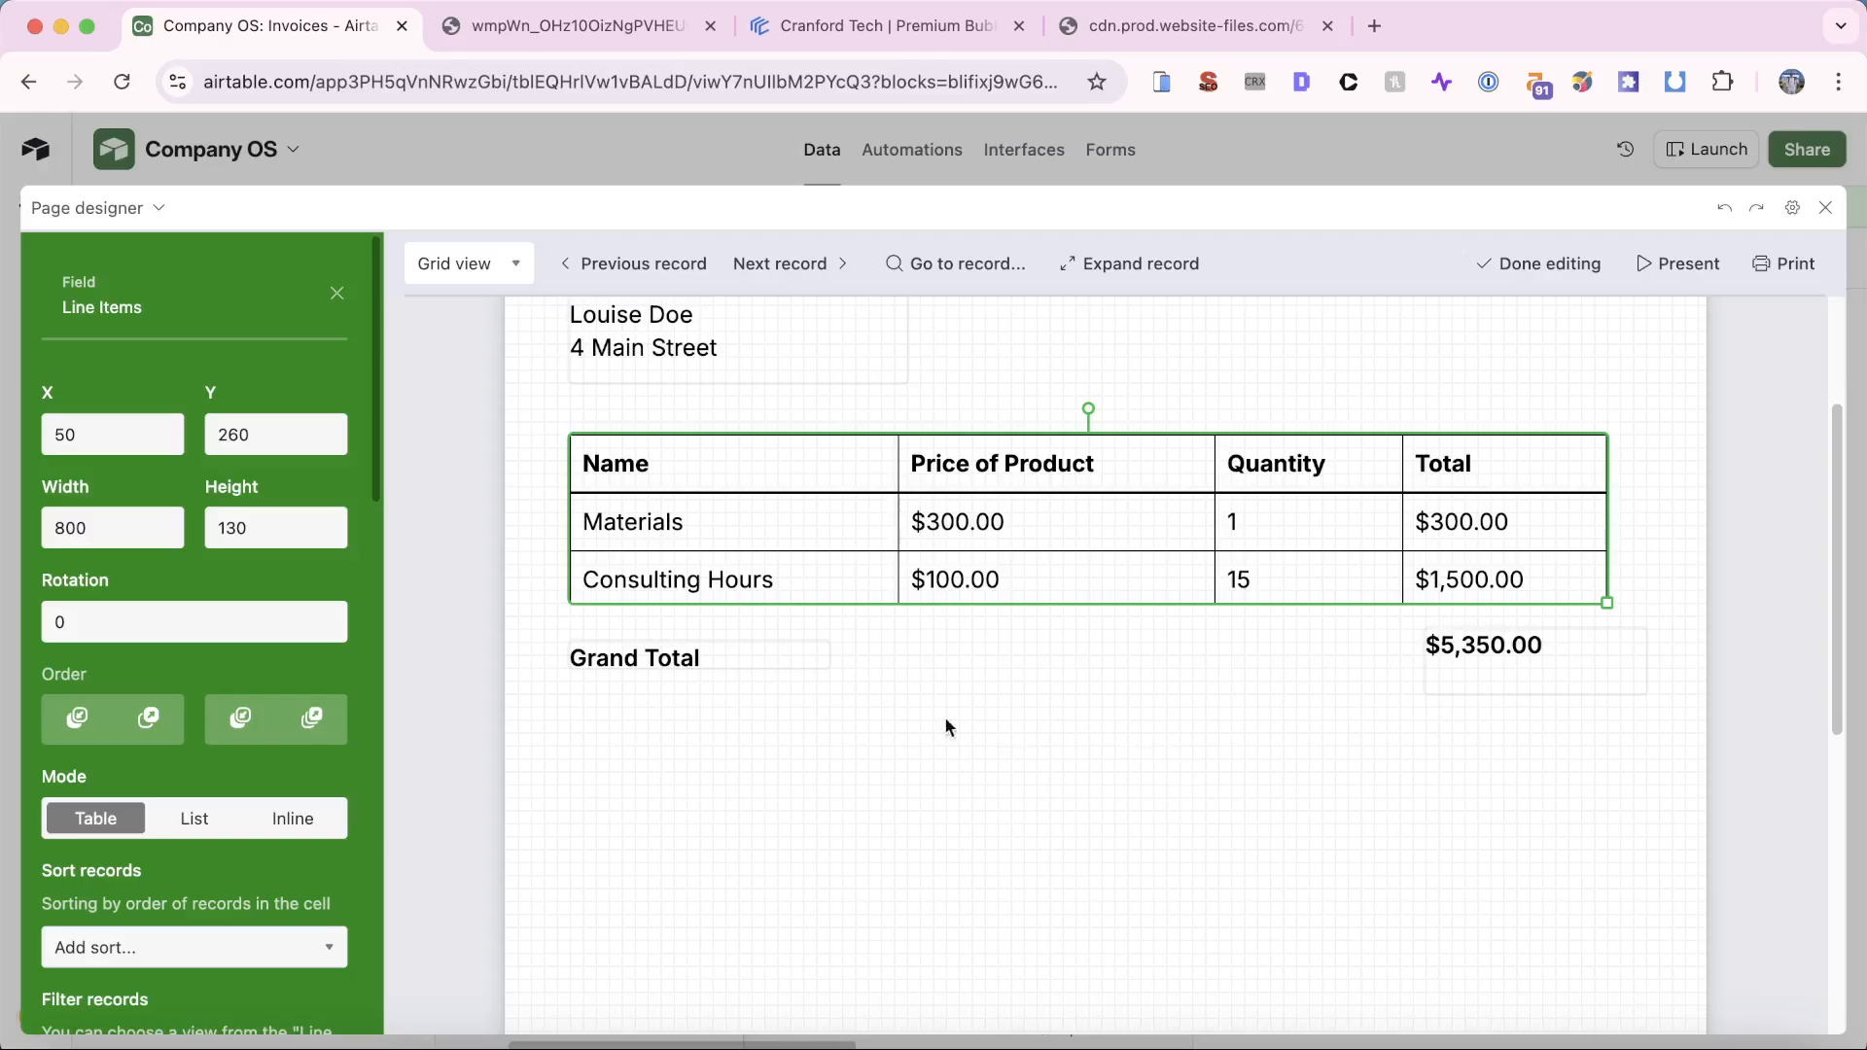
Step: Enlarge the Line Items table to 810 wide by 320 high, with the "Grand Total" label and field moved down just below it
drag(746, 656, 760, 750)
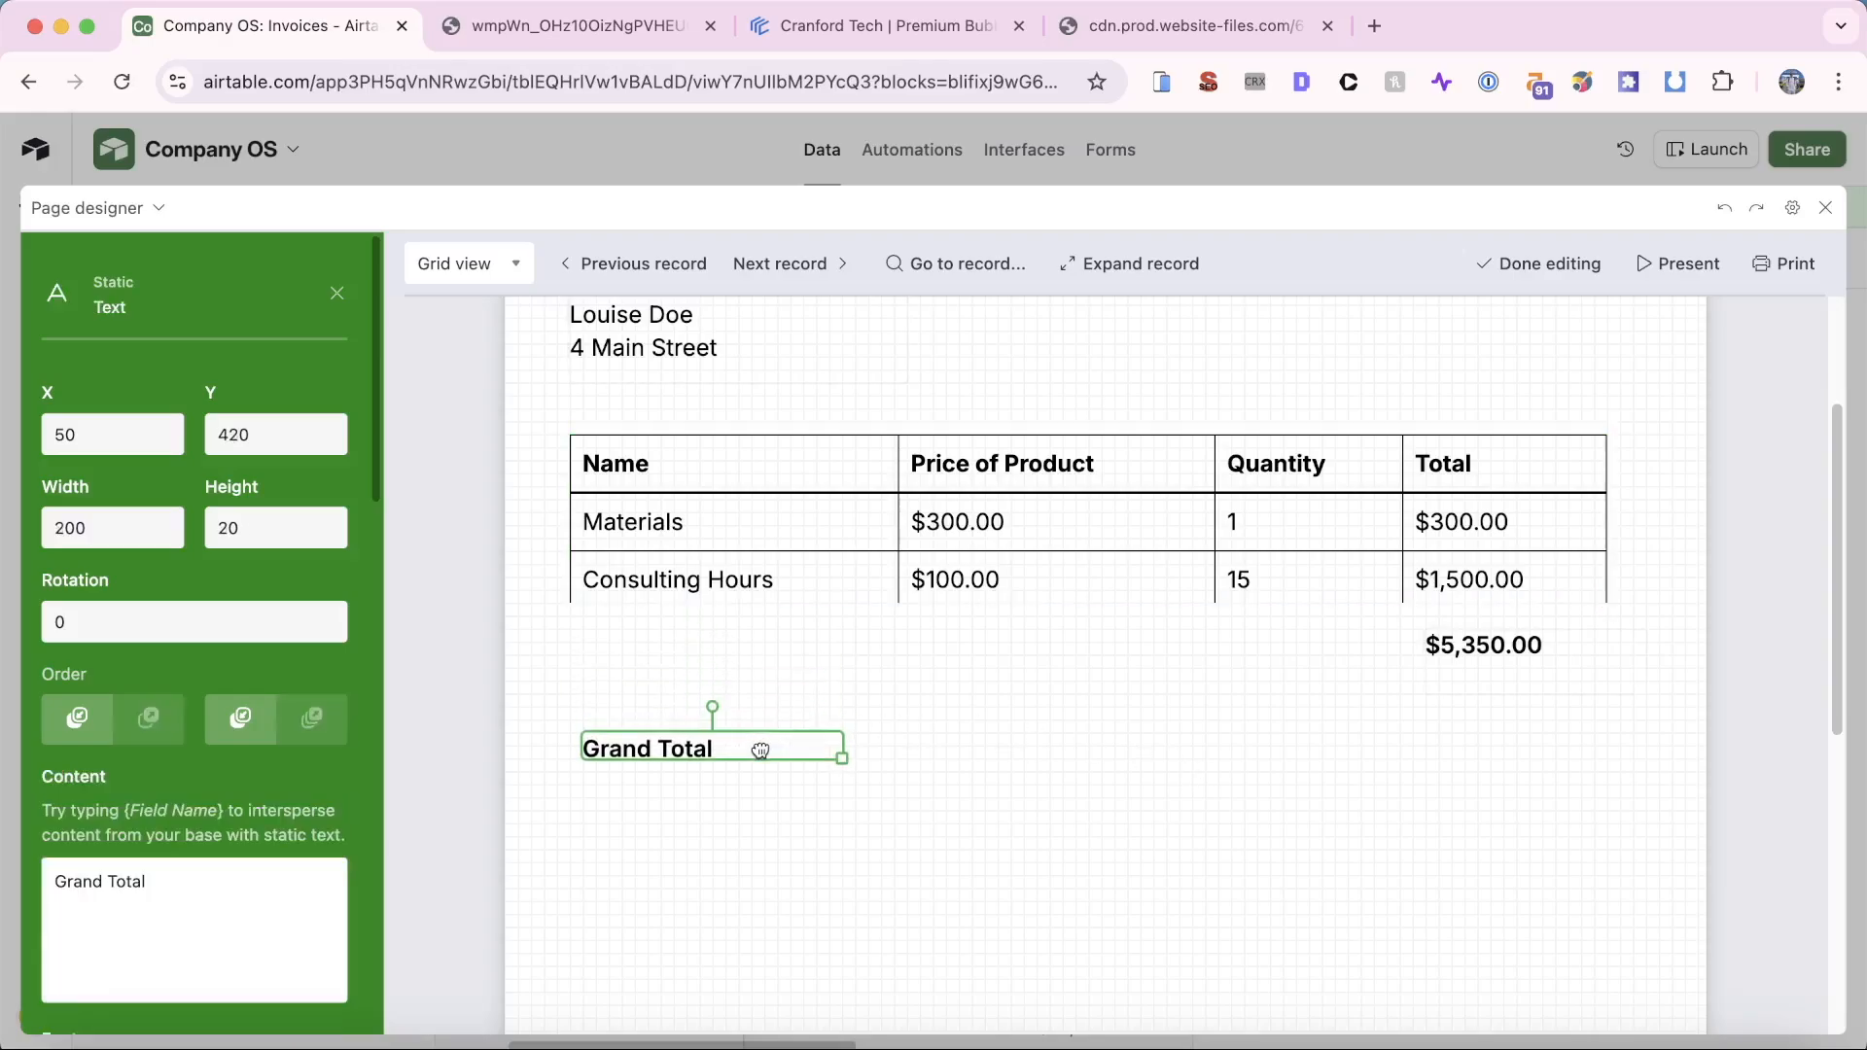
drag(1579, 691, 1582, 761)
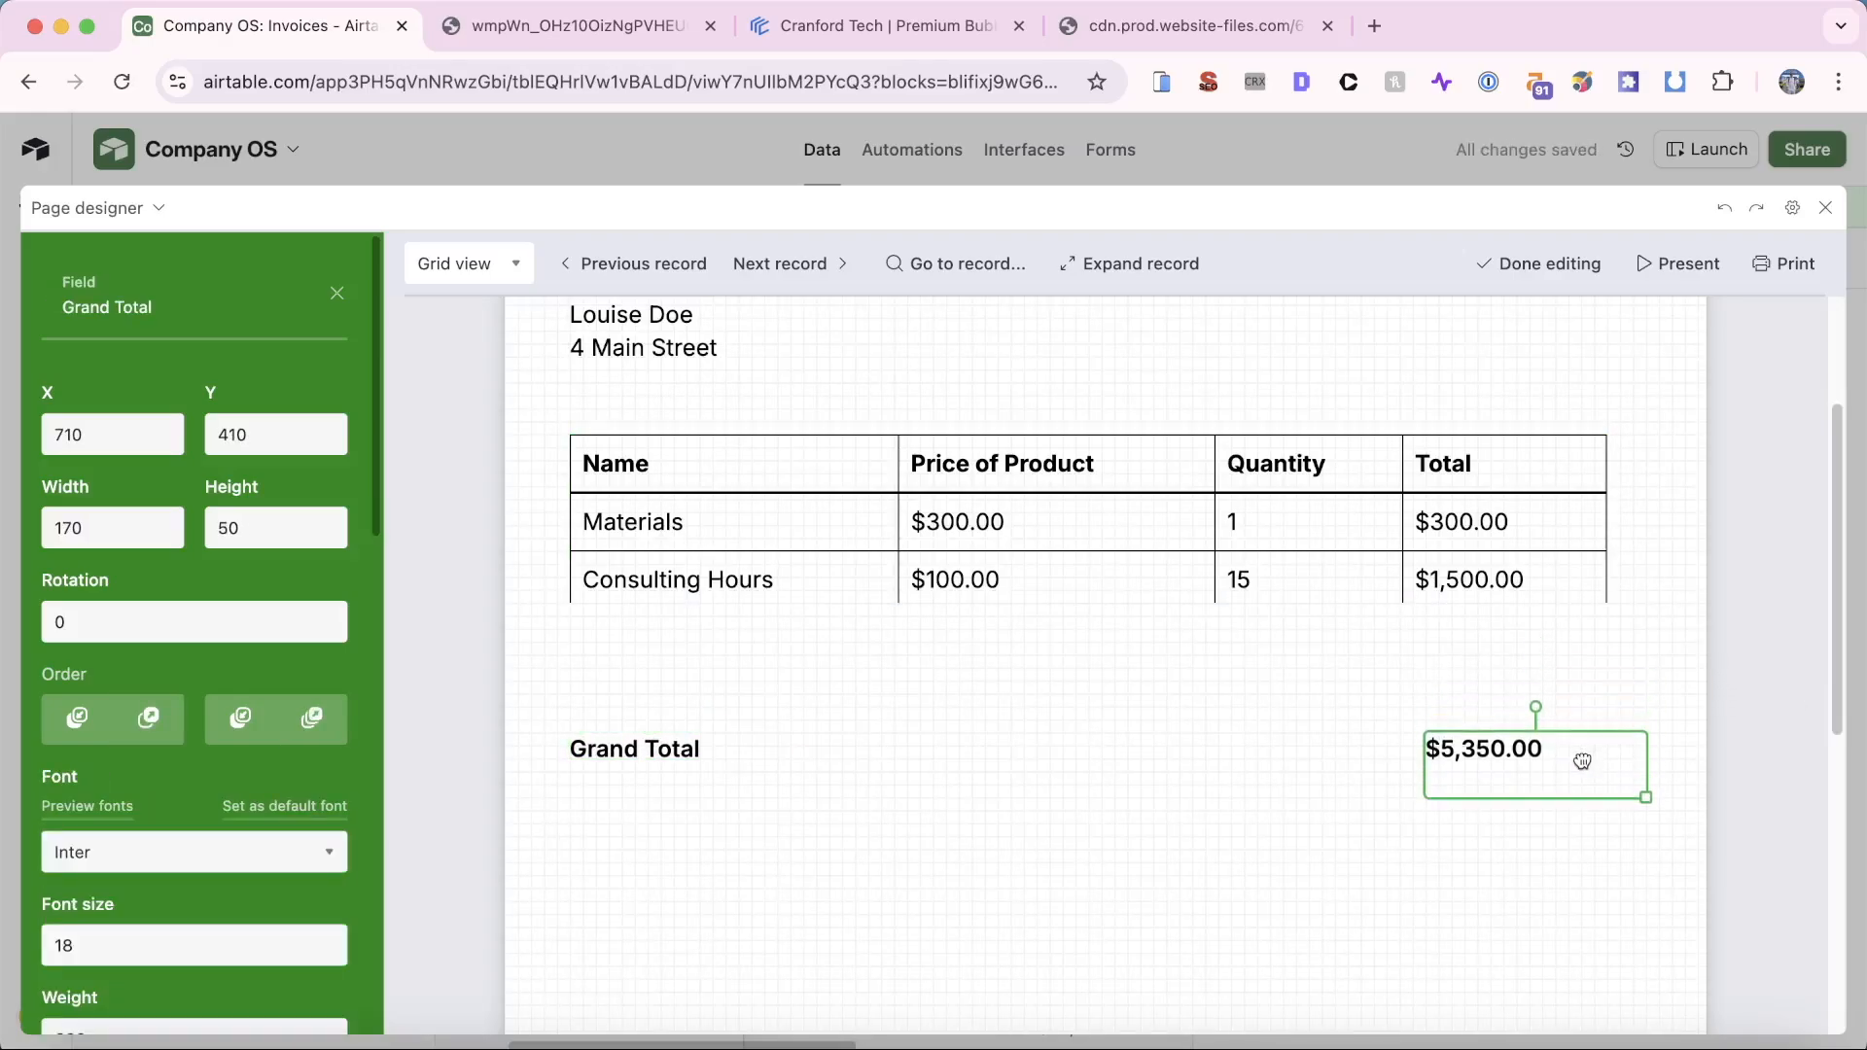
click(1529, 587)
drag(1606, 607, 1600, 872)
drag(669, 788, 670, 906)
click(1542, 680)
drag(1621, 710, 1629, 830)
drag(1585, 889, 1584, 917)
click(1609, 788)
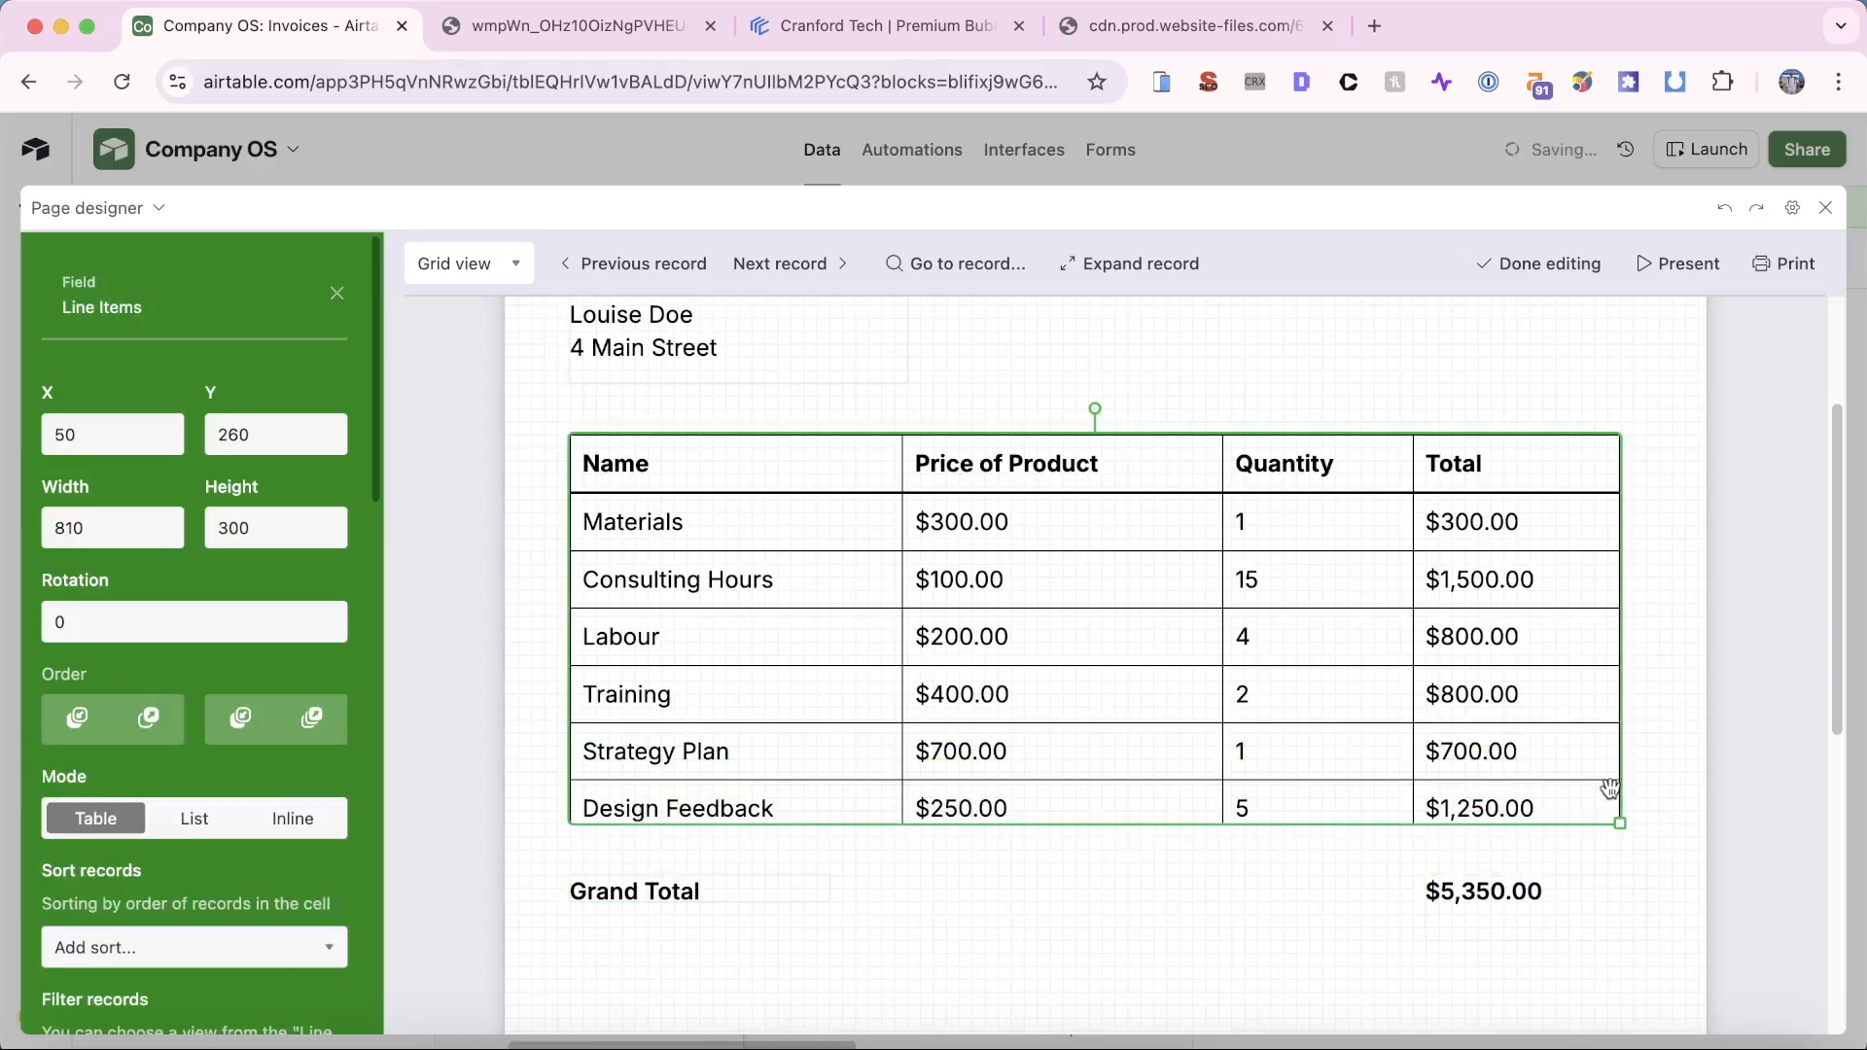
drag(1618, 819, 1621, 849)
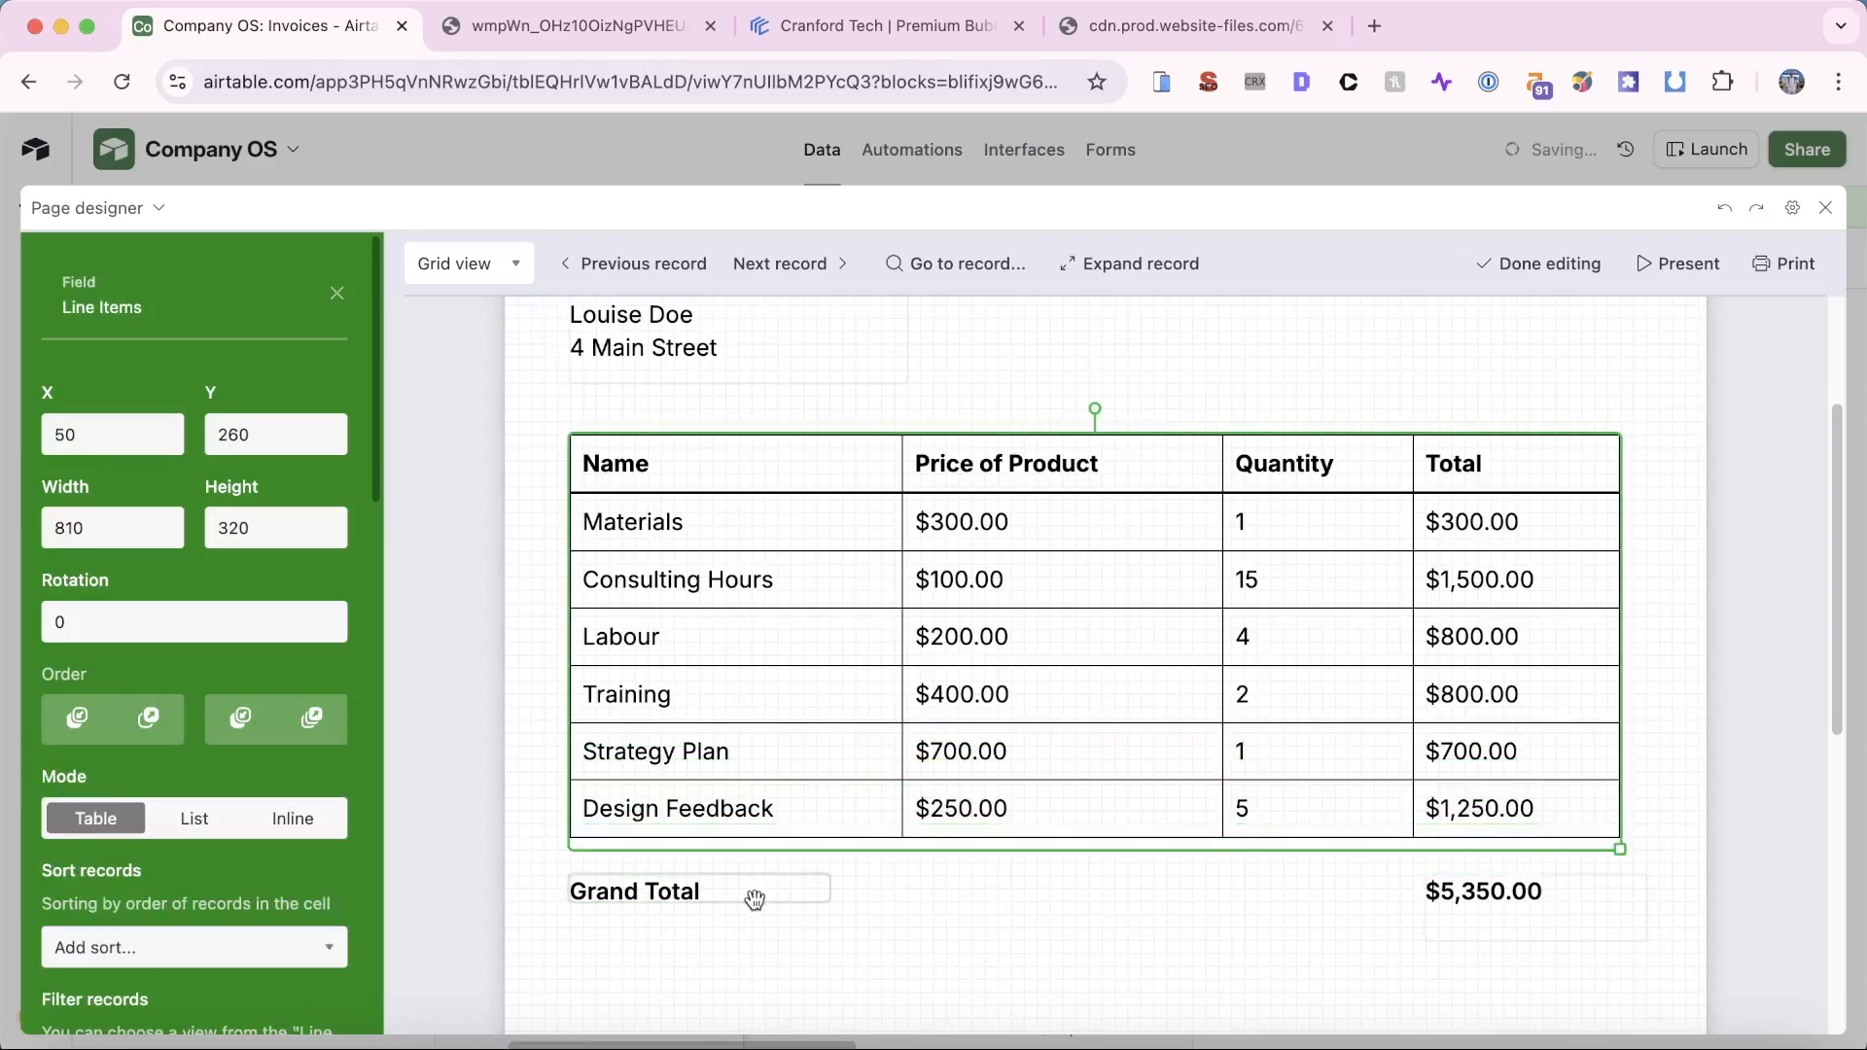
click(897, 889)
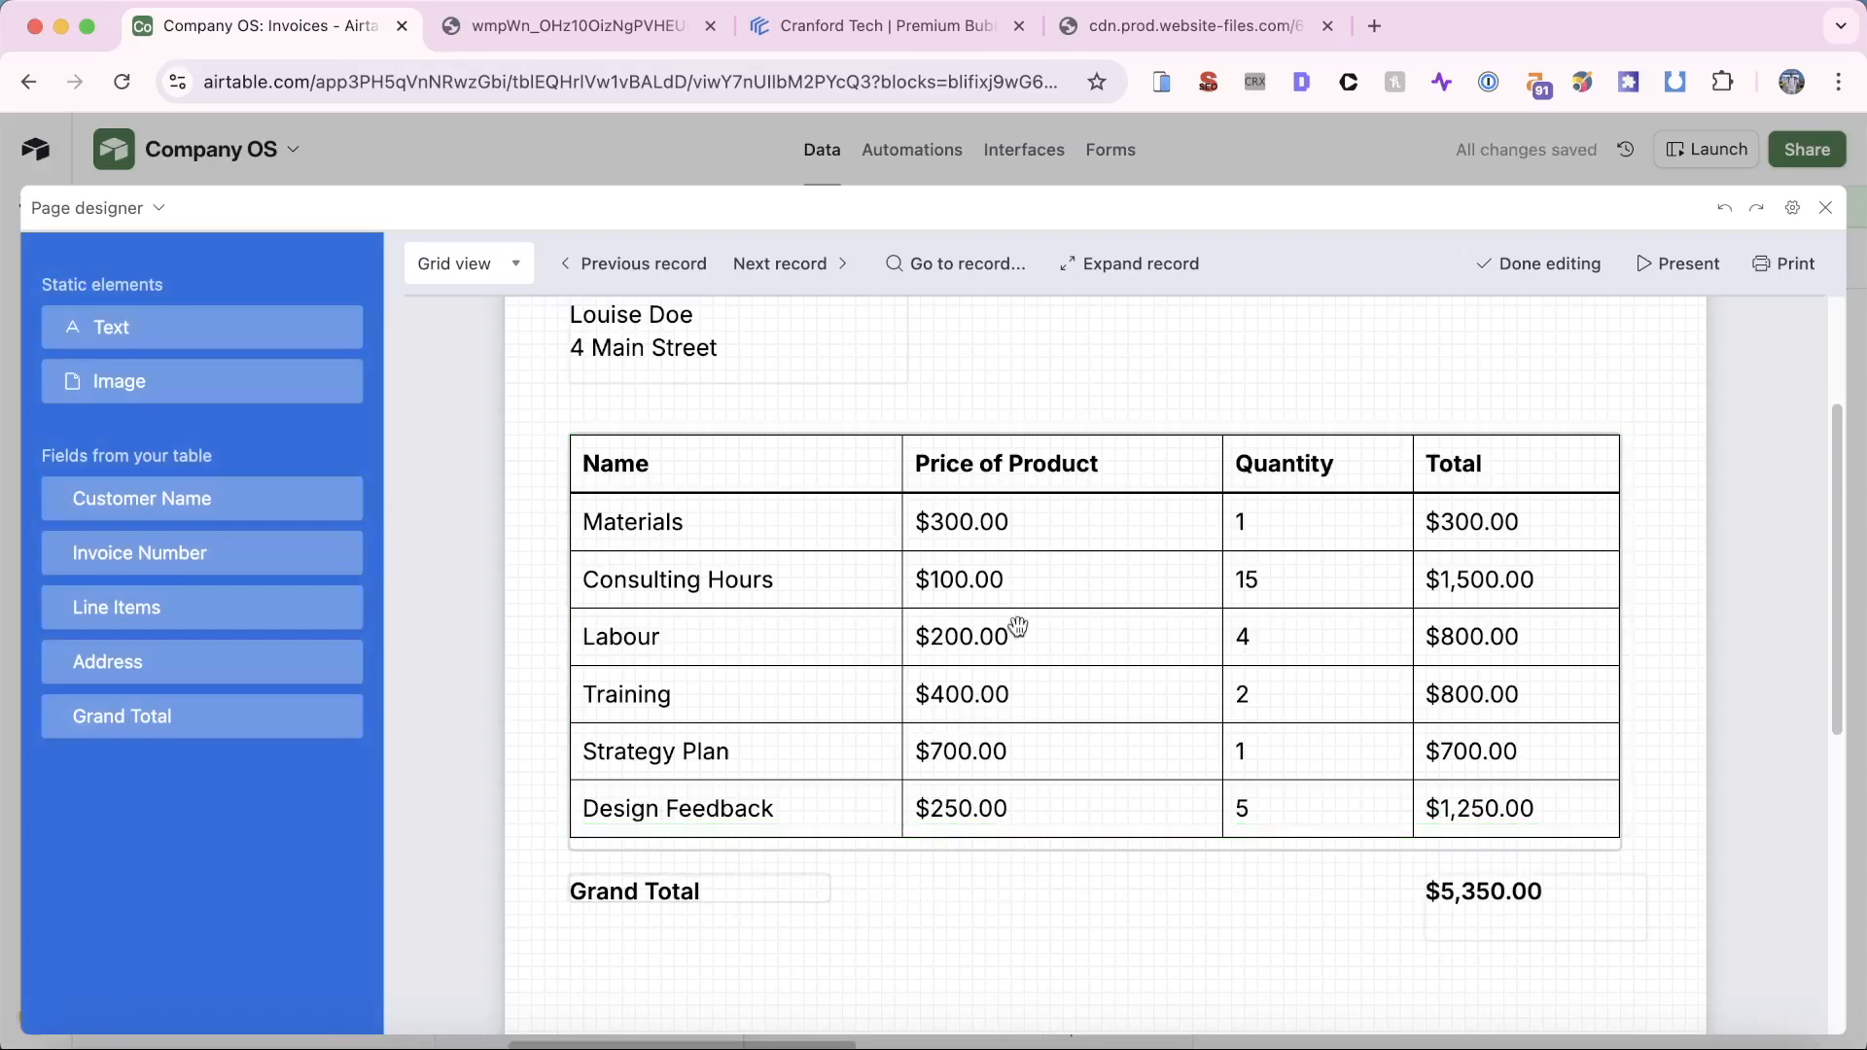
Step: Check the enlarged table area on the previous invoice record, and return to the record with the longest line items list
click(646, 265)
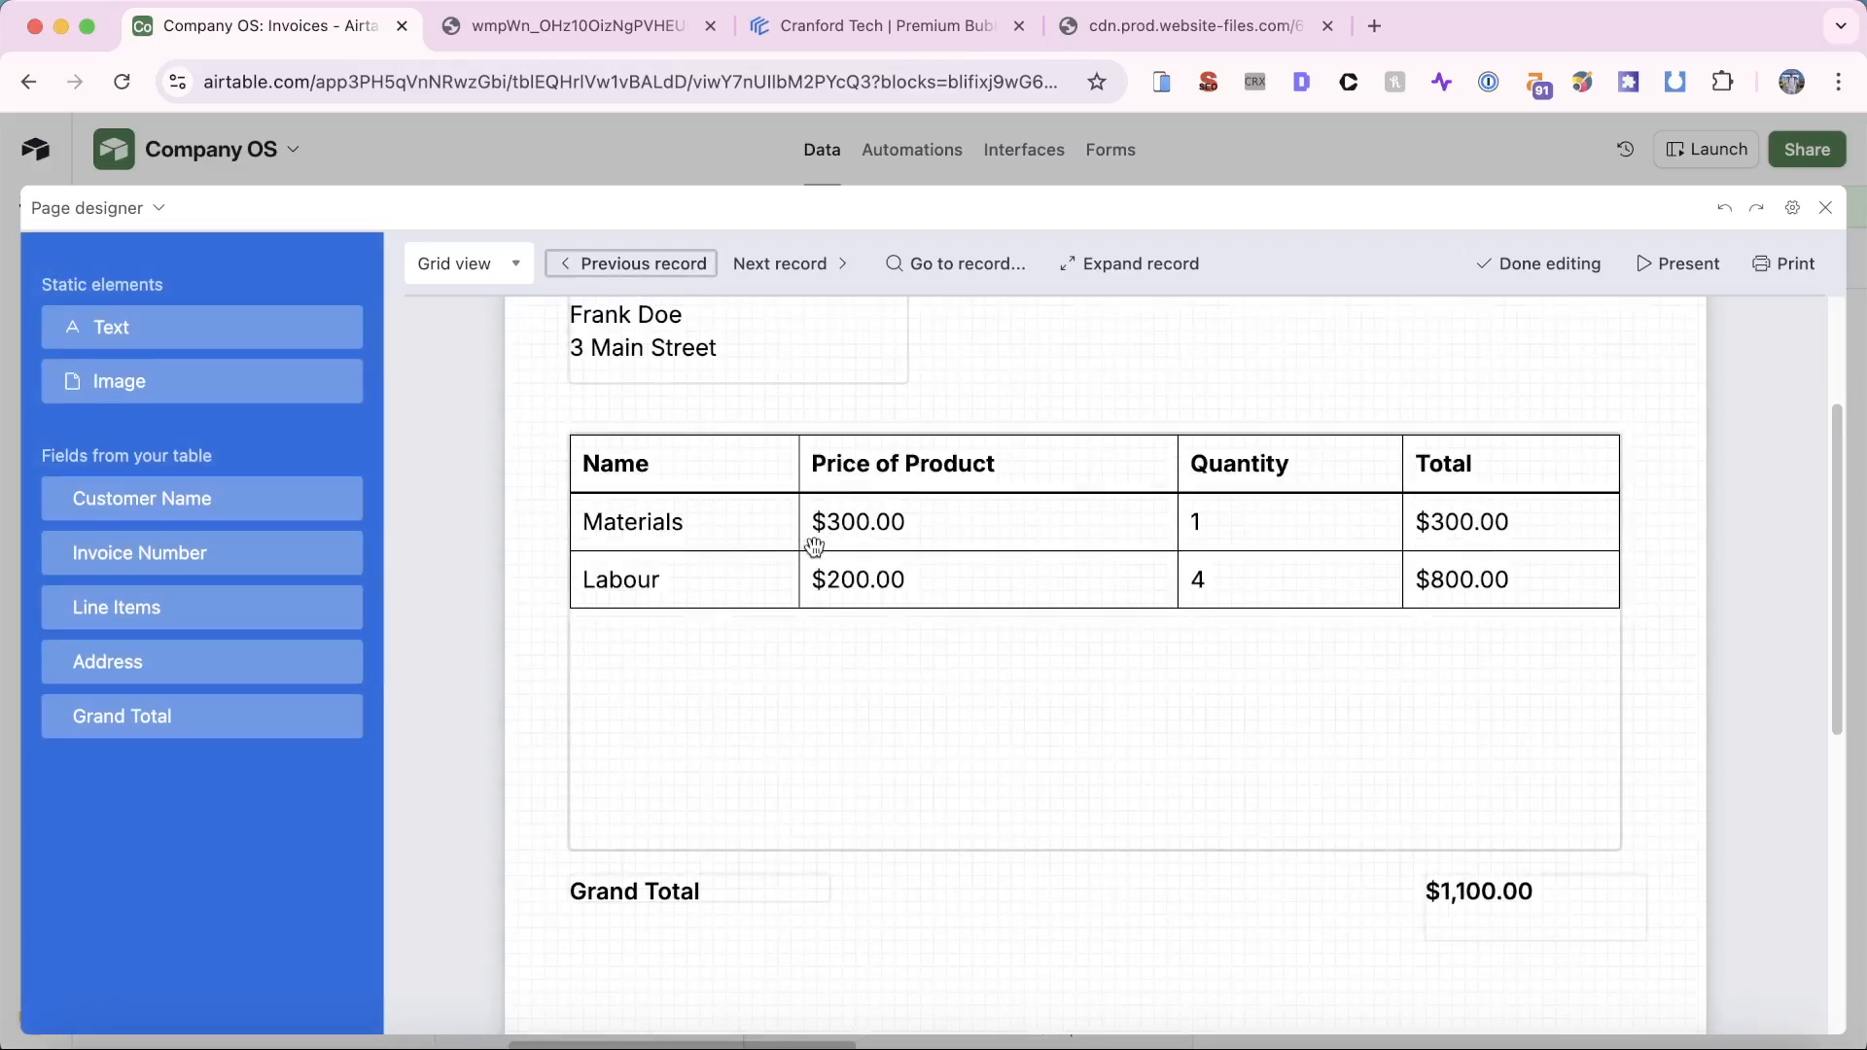
click(757, 276)
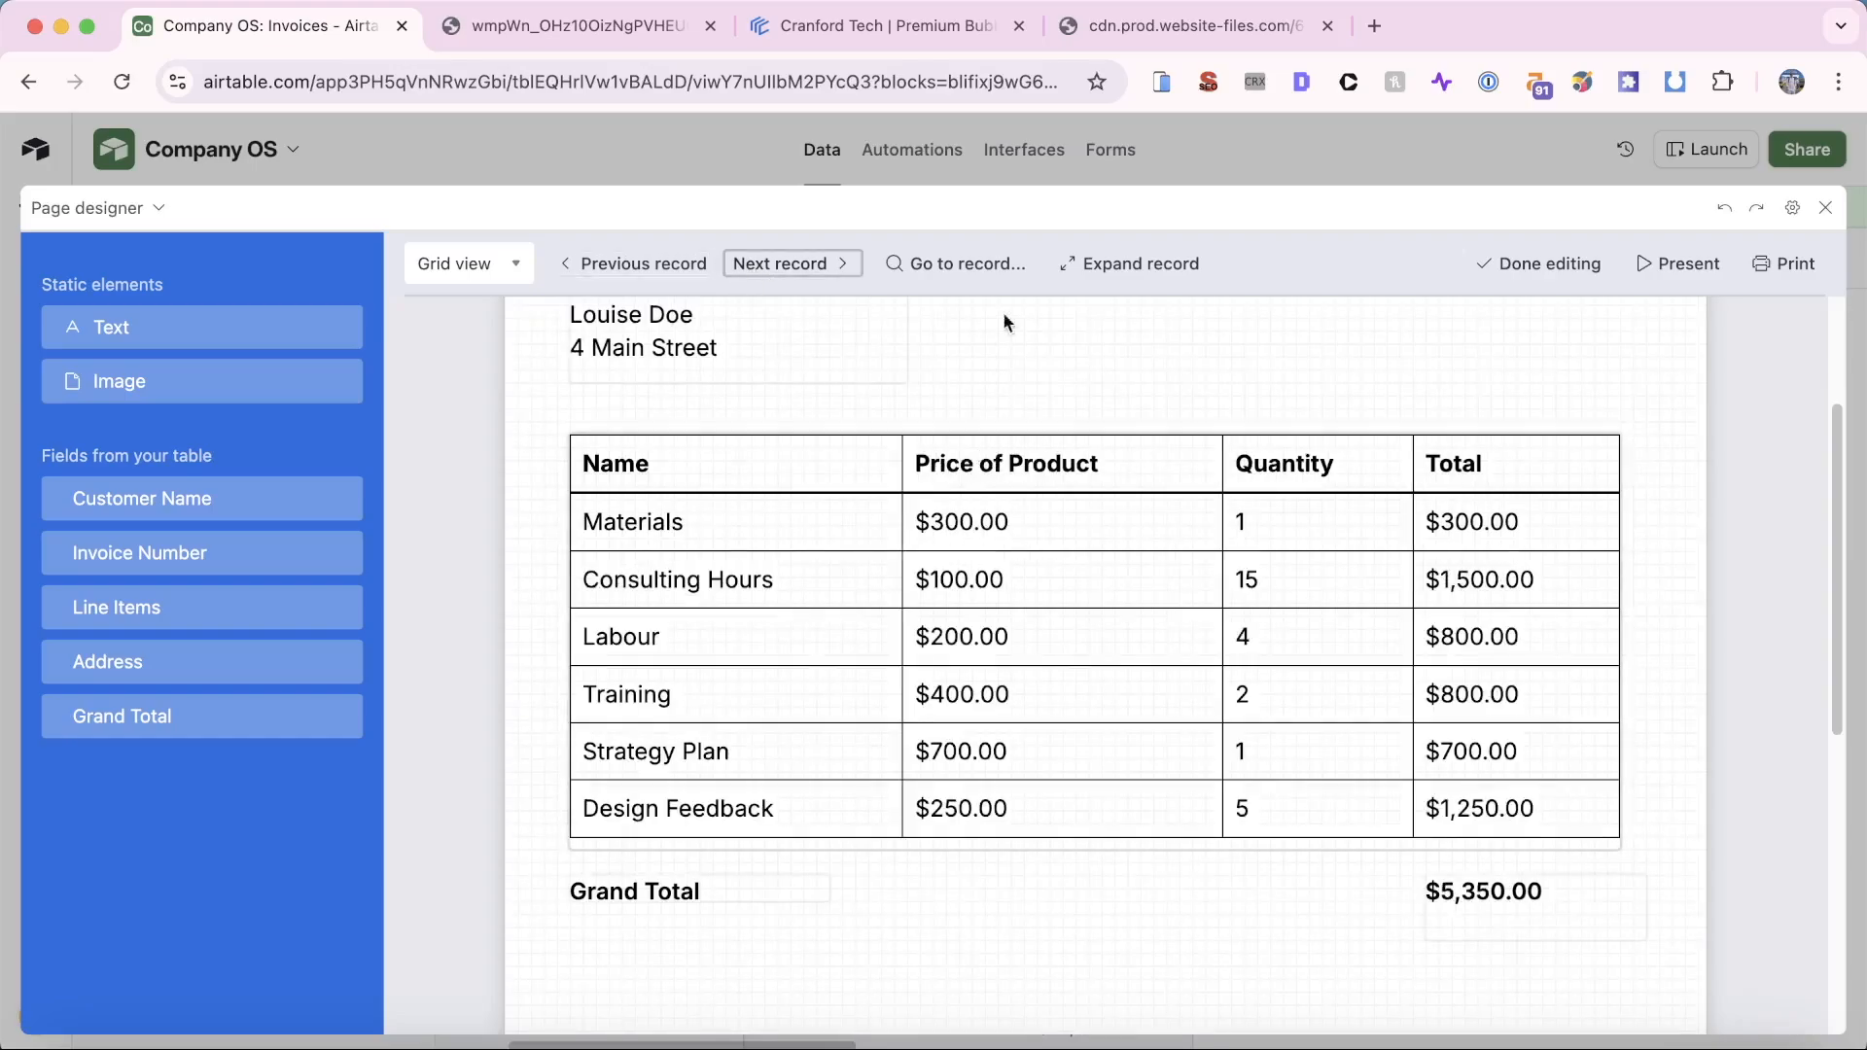
Step: Look over the finished invoice layout from the heading to the grand total on the current record
scroll(959, 533, up, 3)
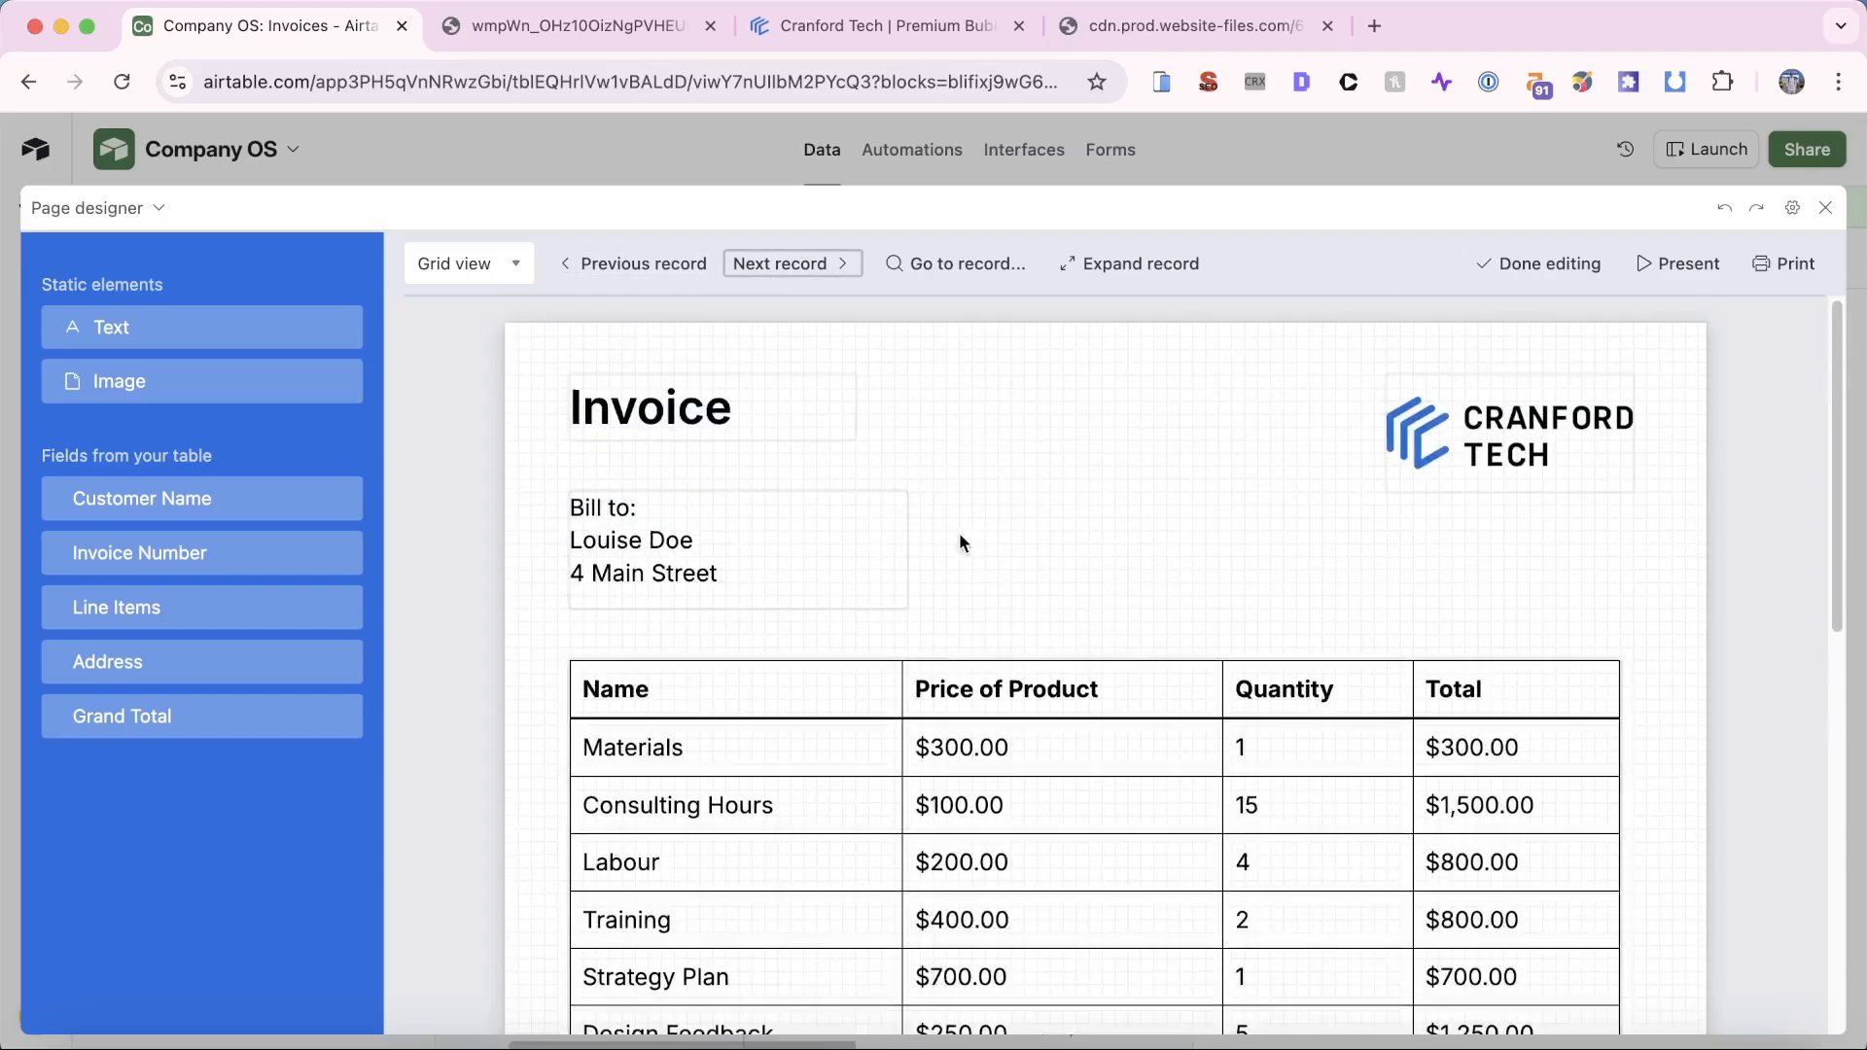
scroll(959, 532, down, 2)
scroll(959, 526, up, 2)
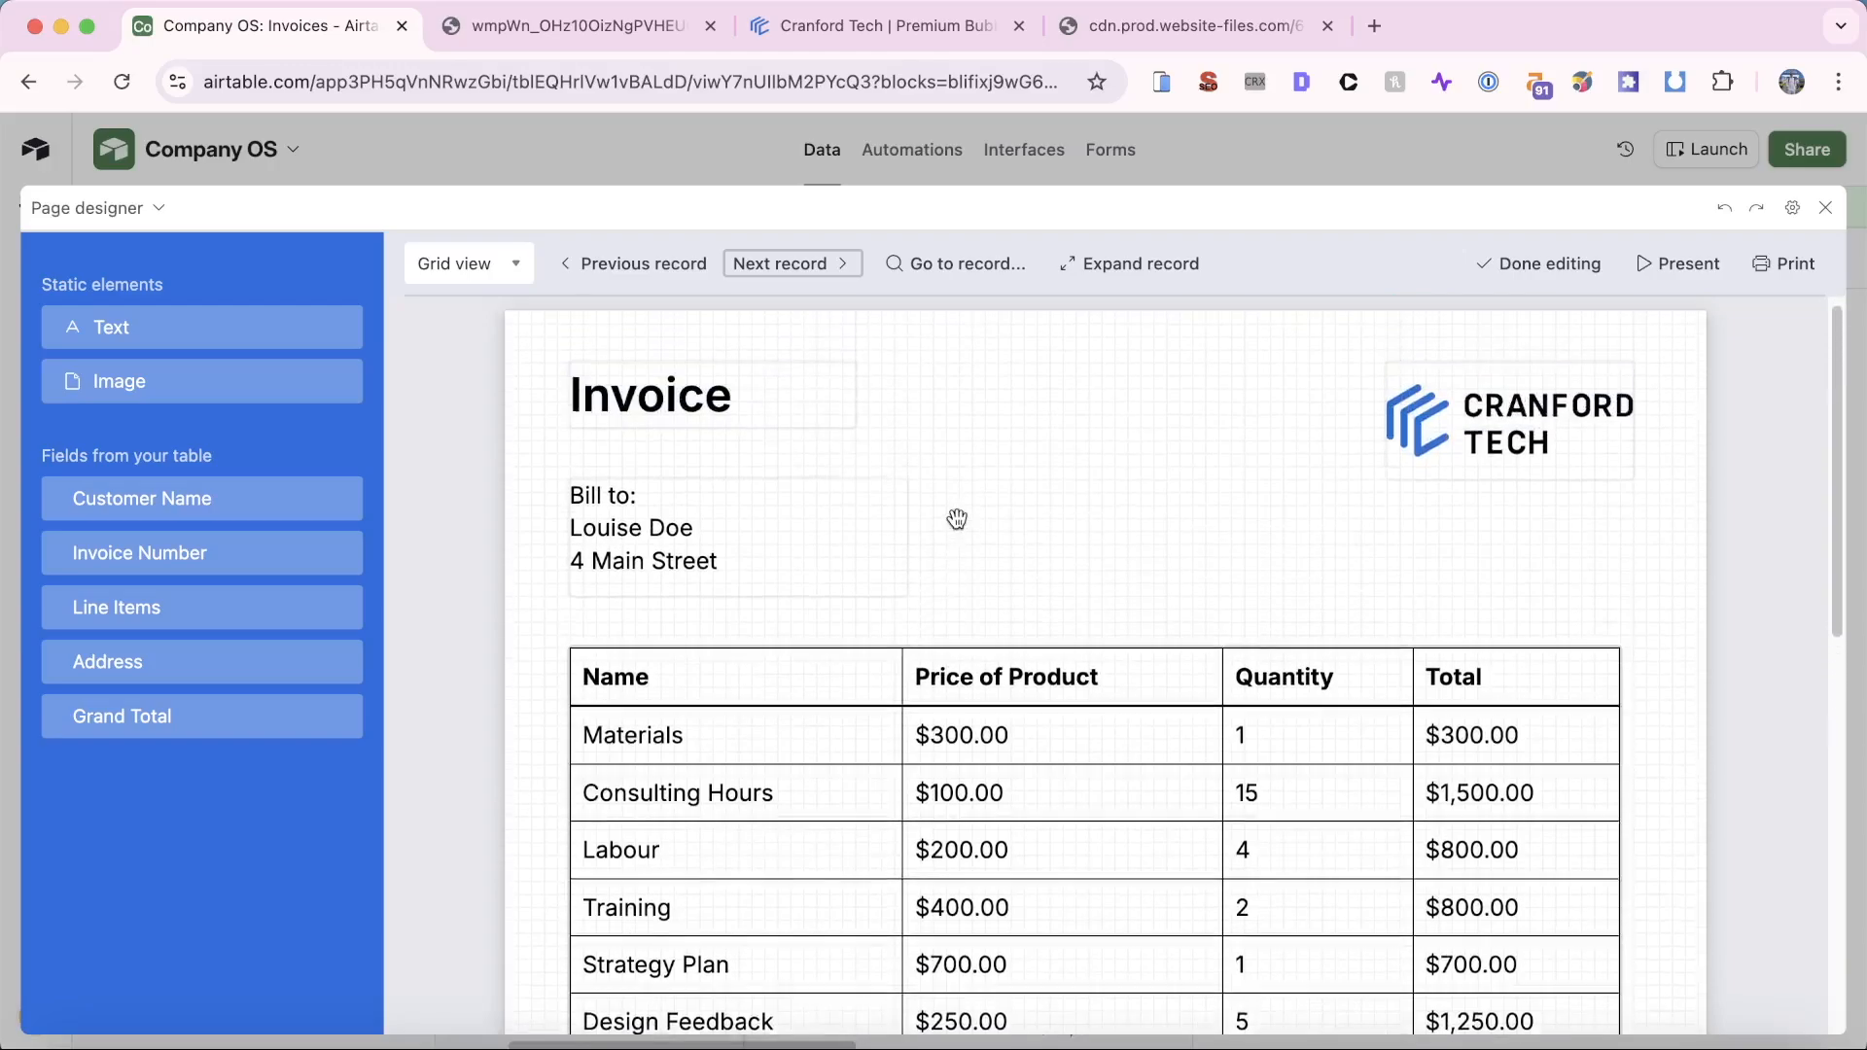
scroll(958, 521, down, 5)
scroll(955, 516, up, 5)
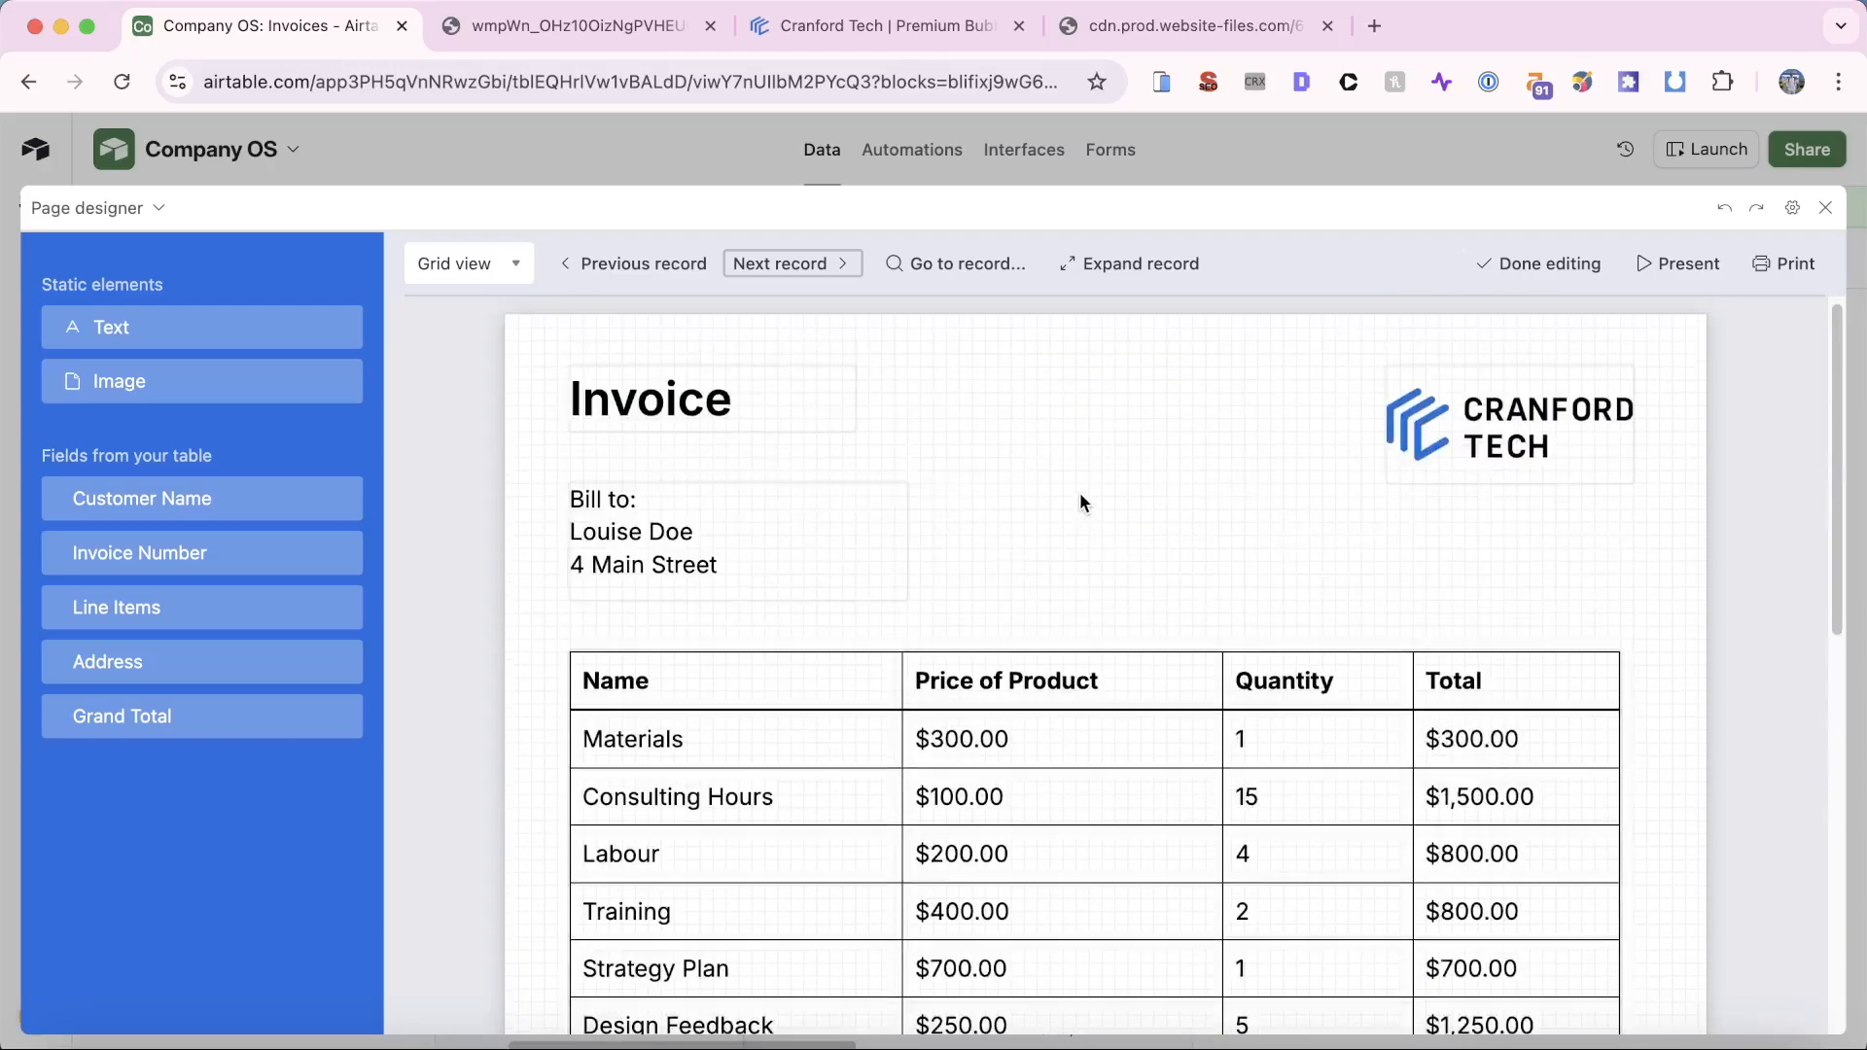
scroll(1077, 492, down, 1)
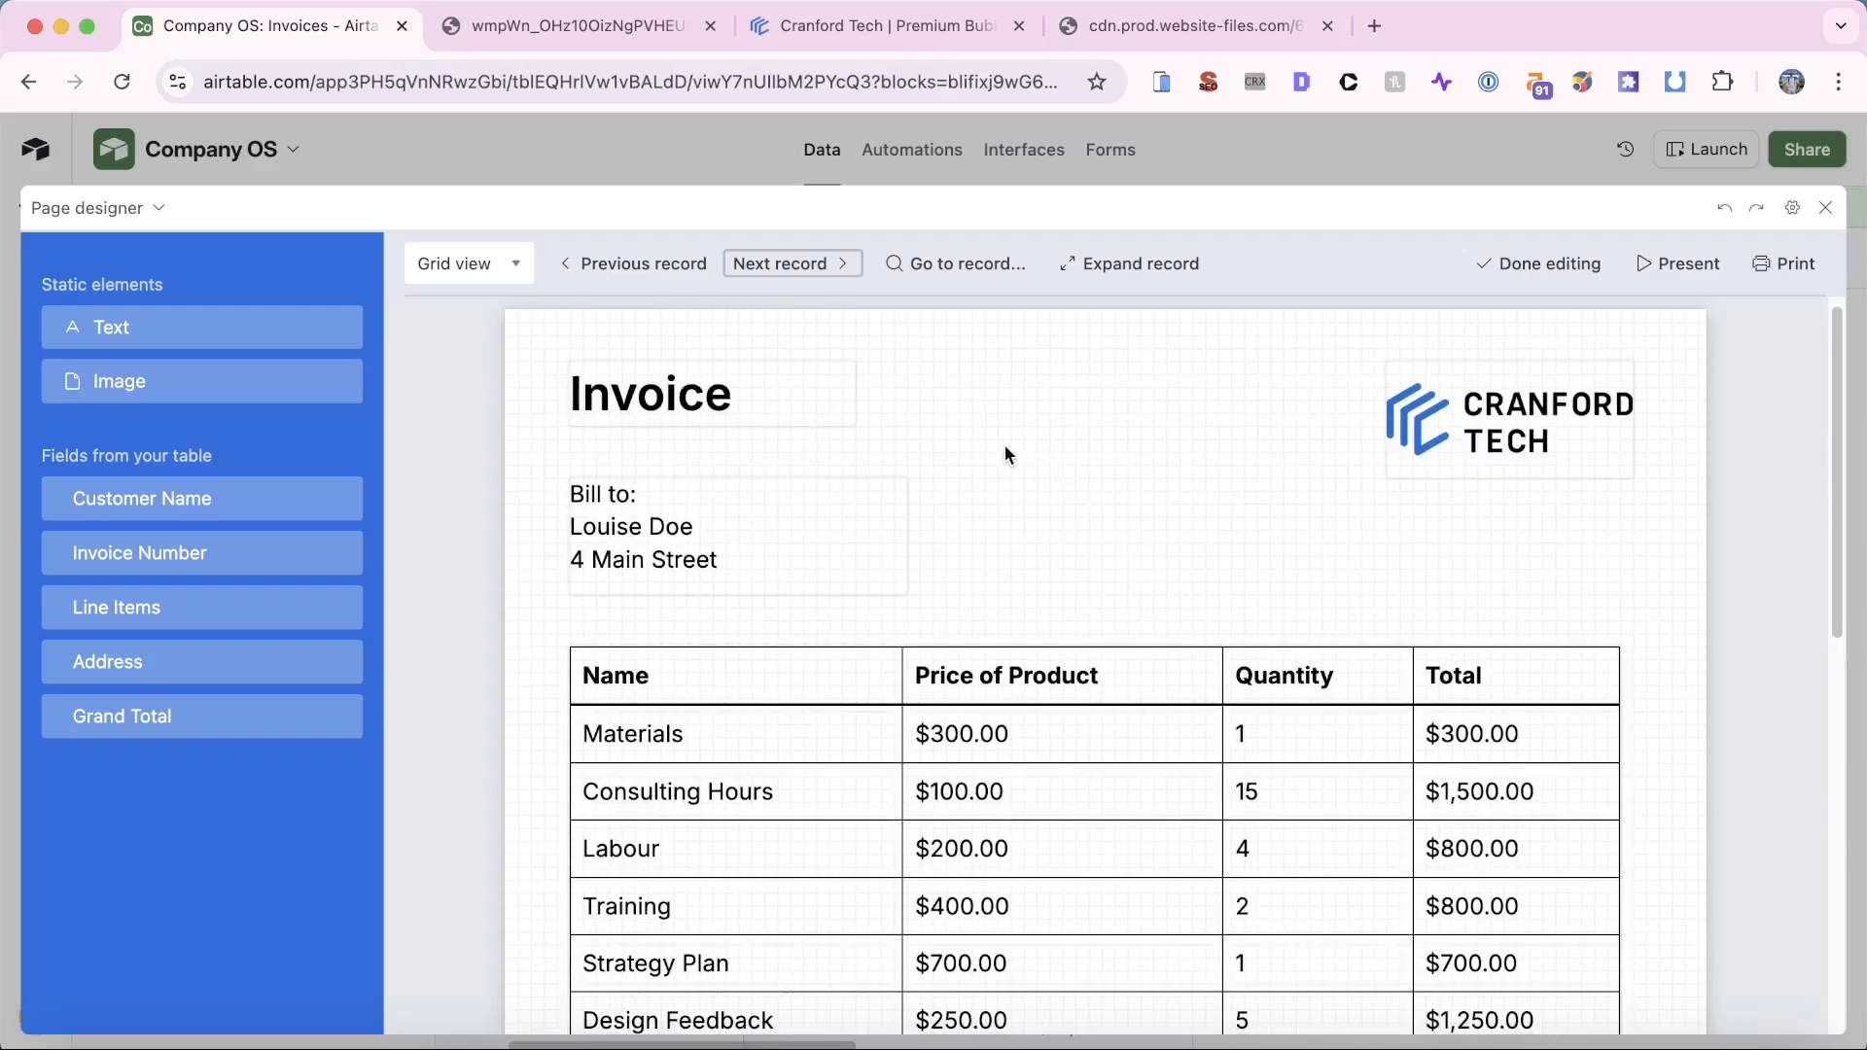
Step: Print the current invoice record at Best image quality in Letter portrait size, saving it as a PDF
click(1772, 264)
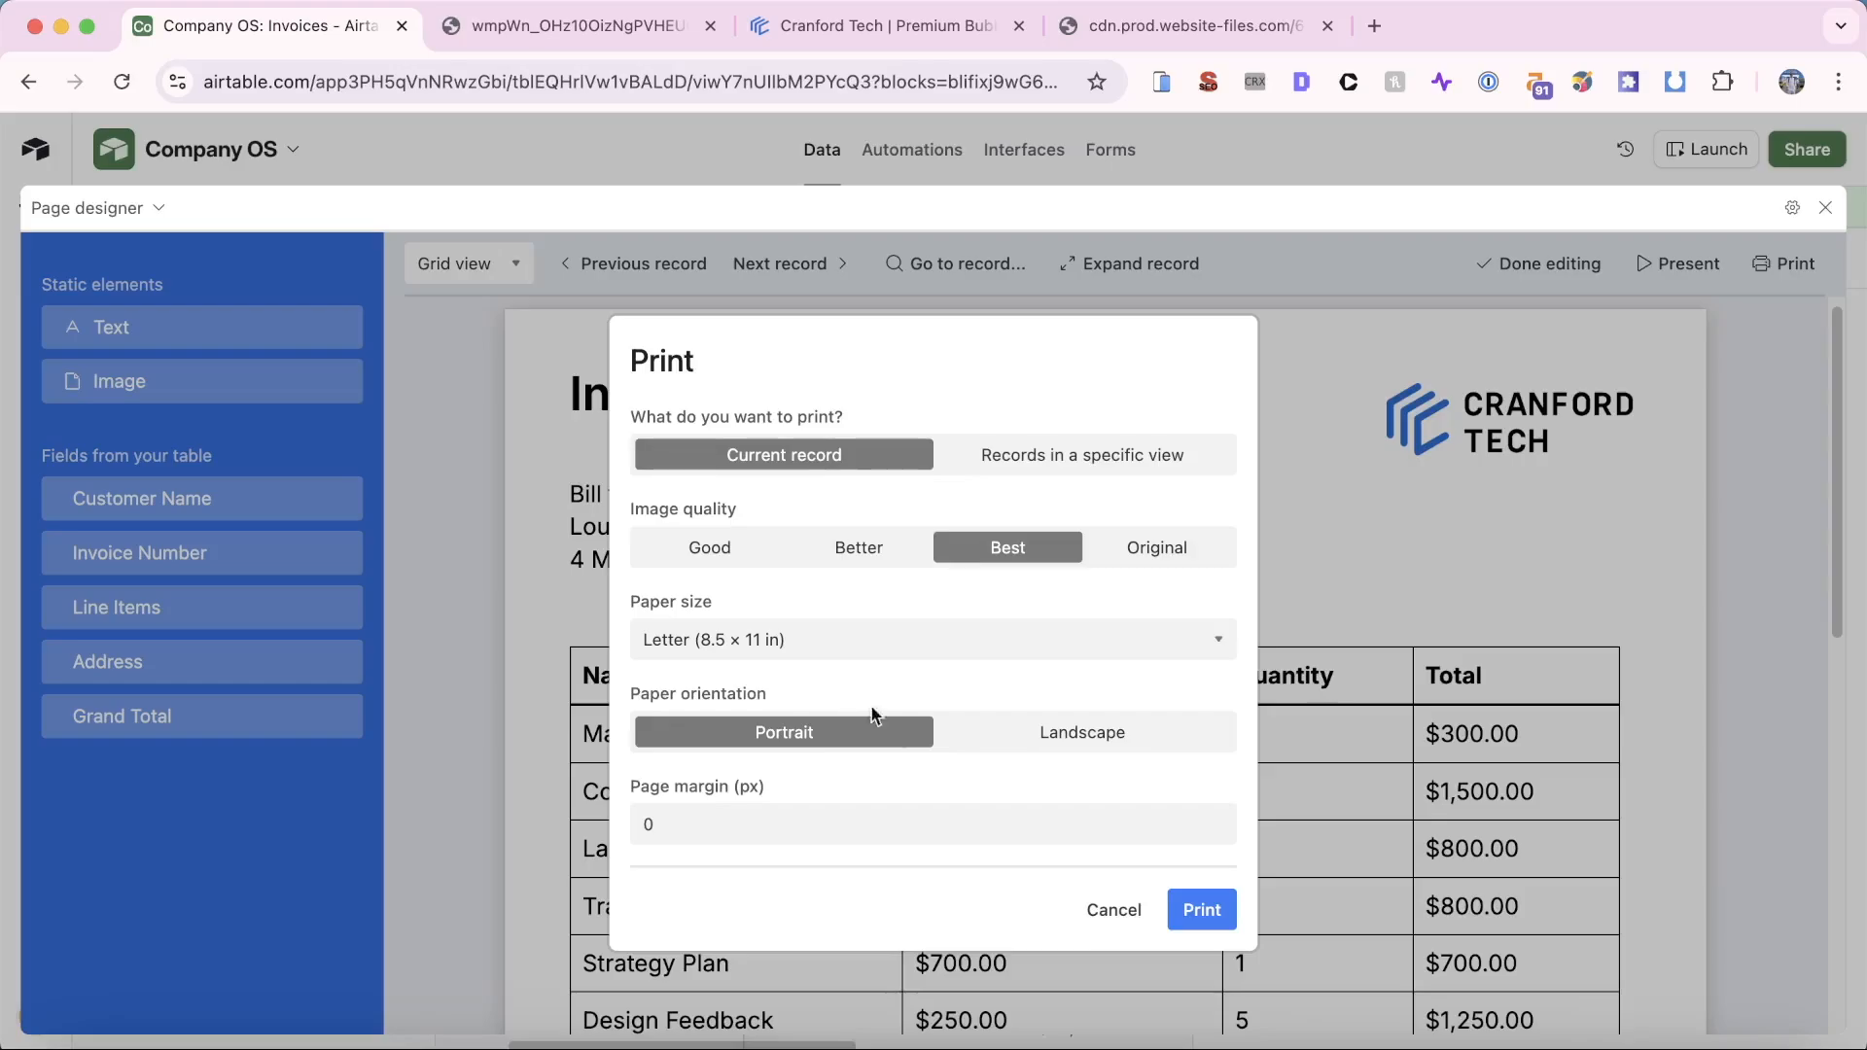
click(1216, 920)
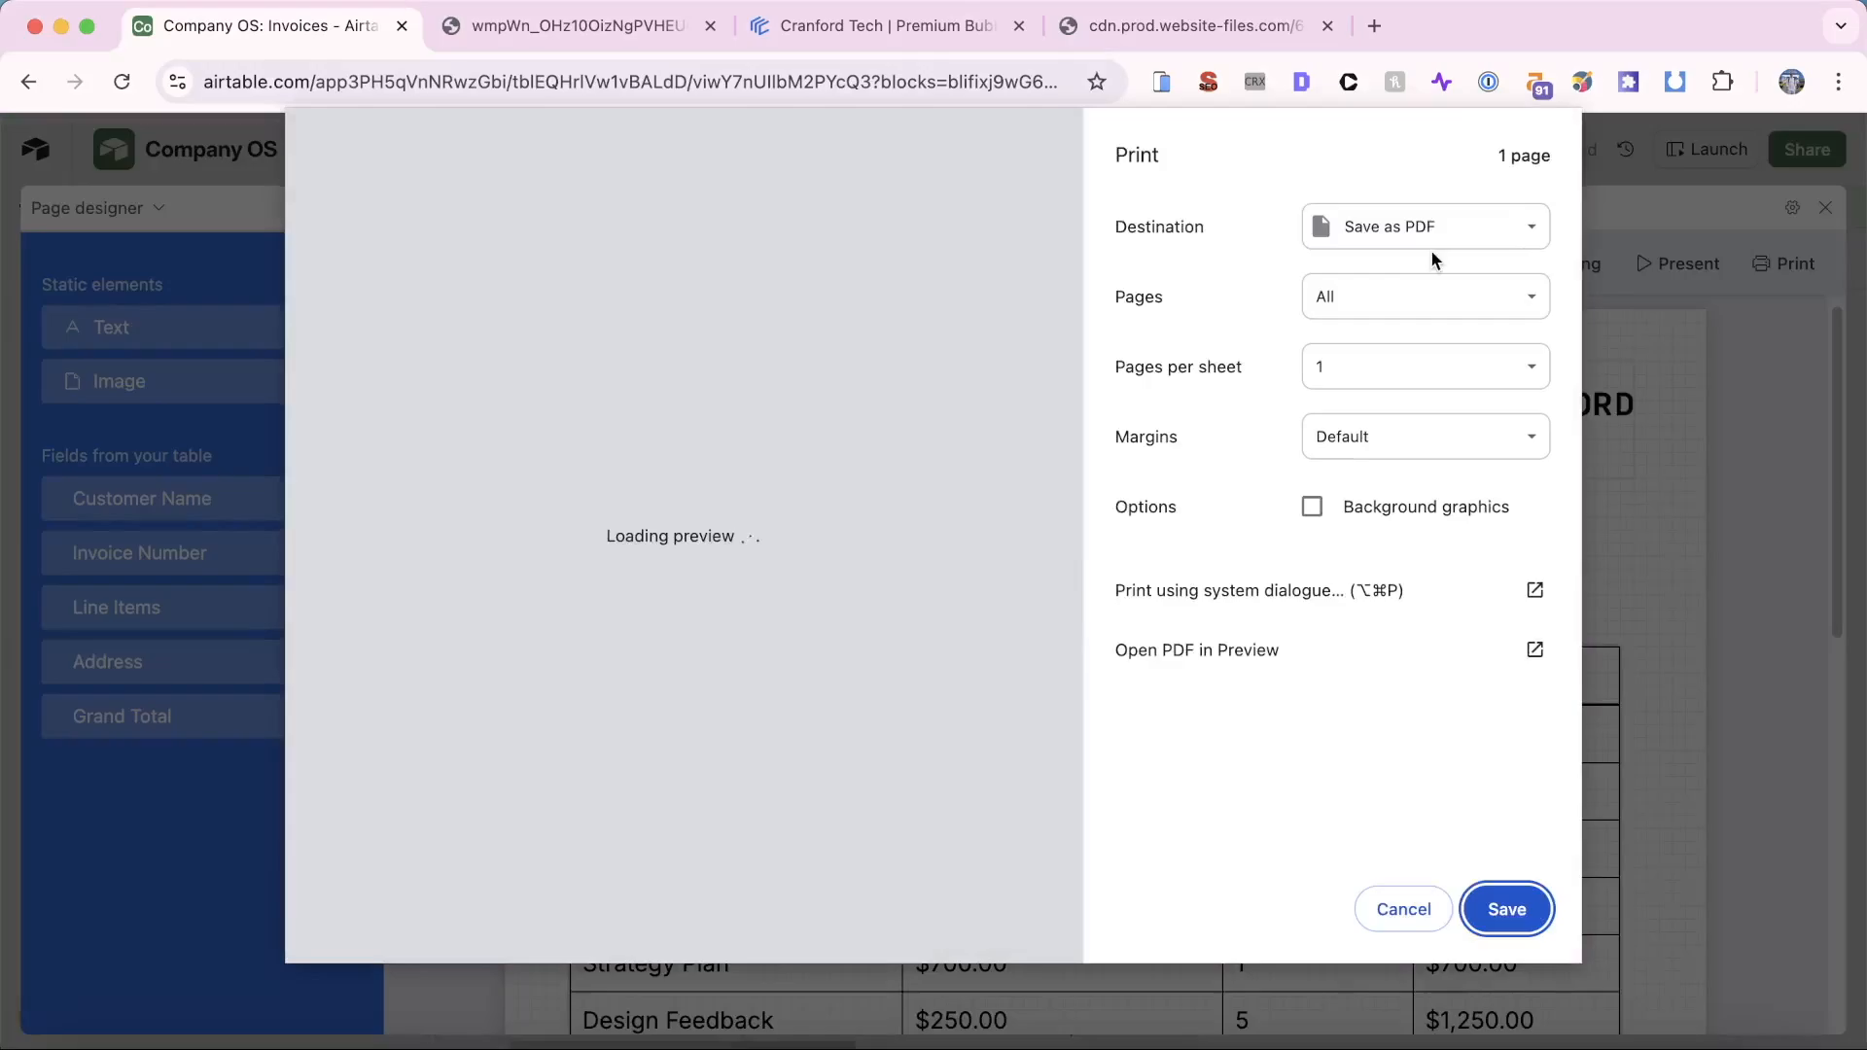
click(1400, 226)
click(1351, 222)
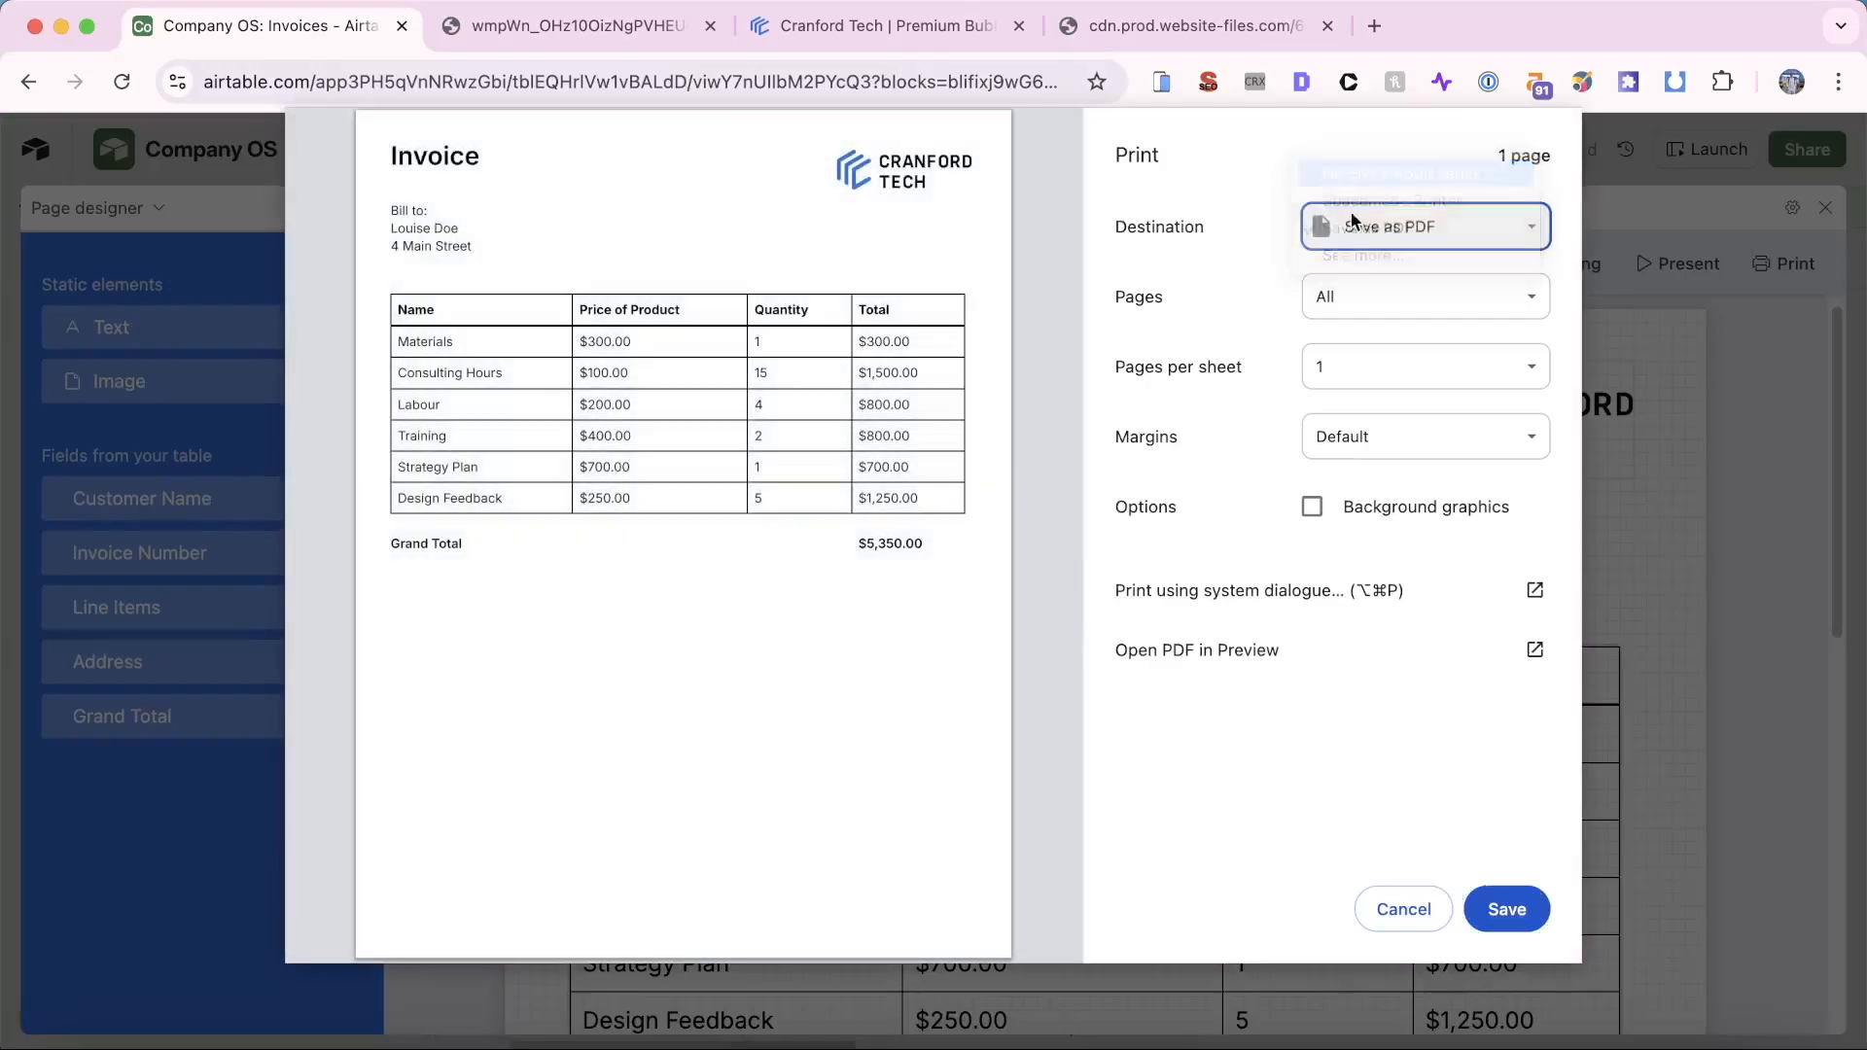
click(1414, 229)
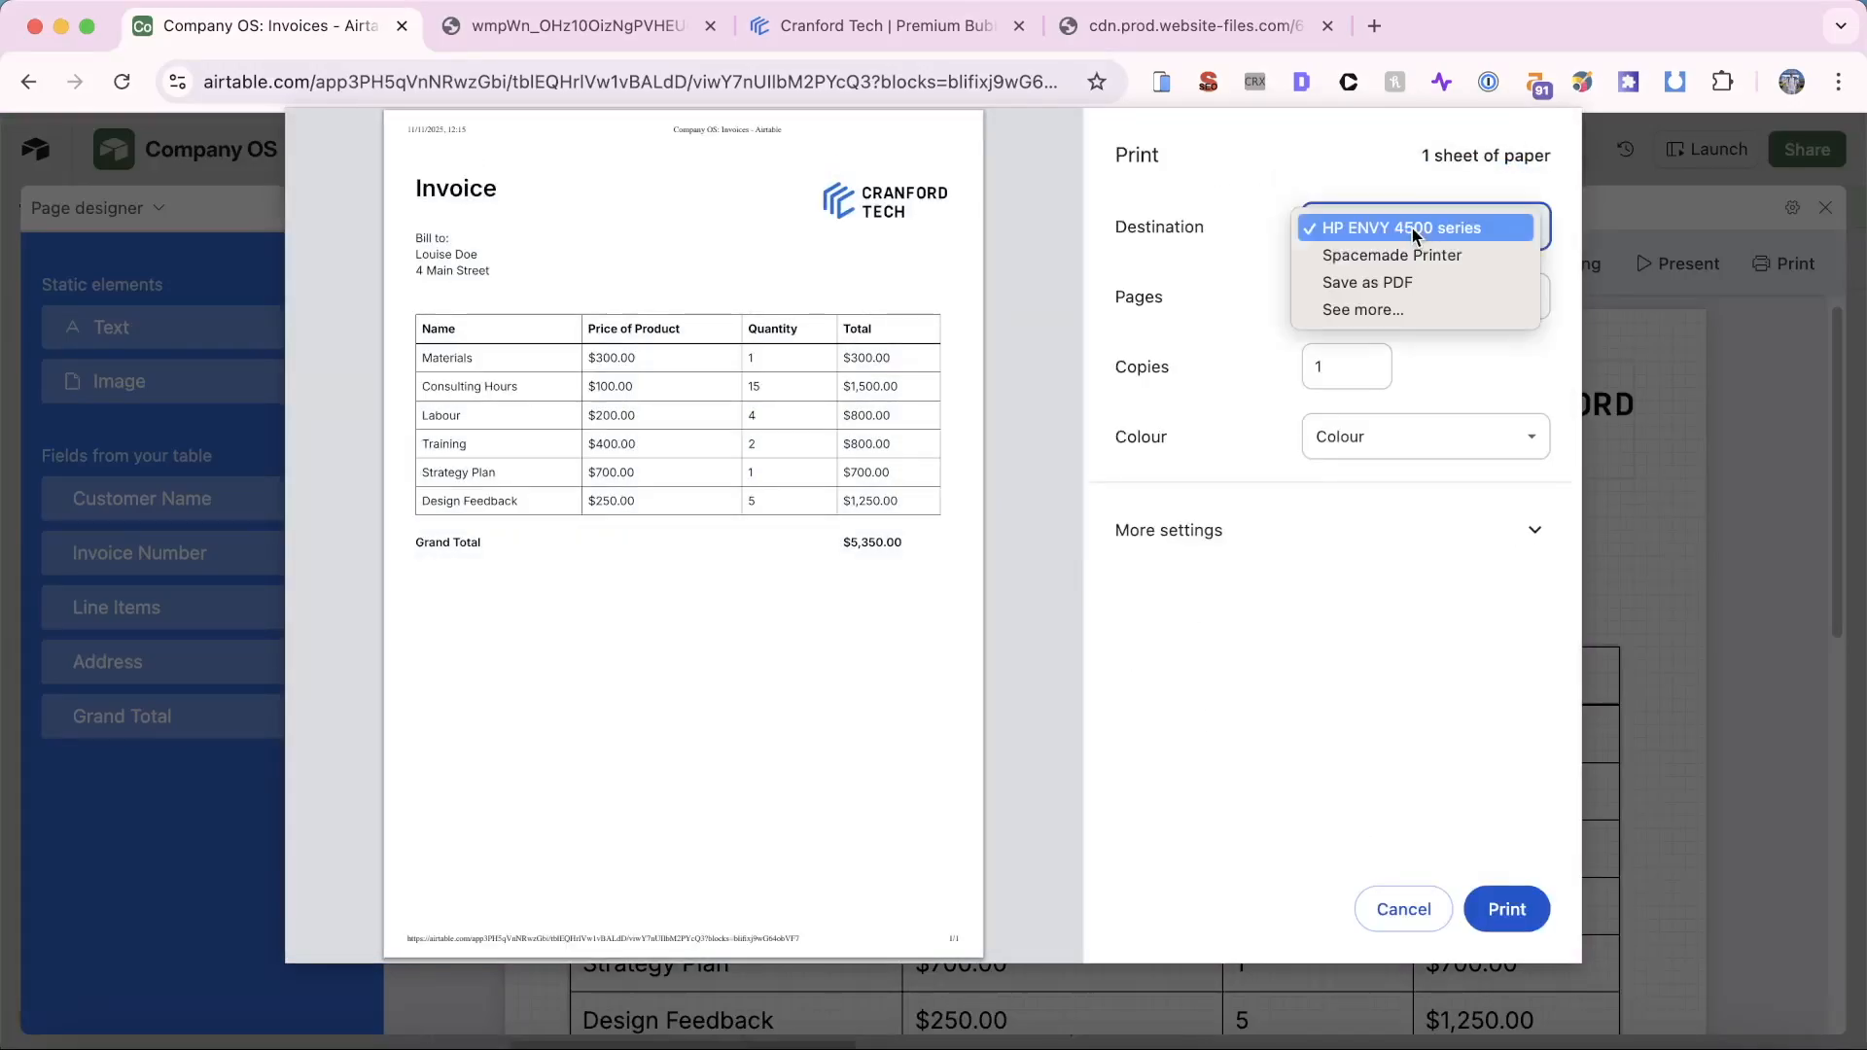
click(1414, 284)
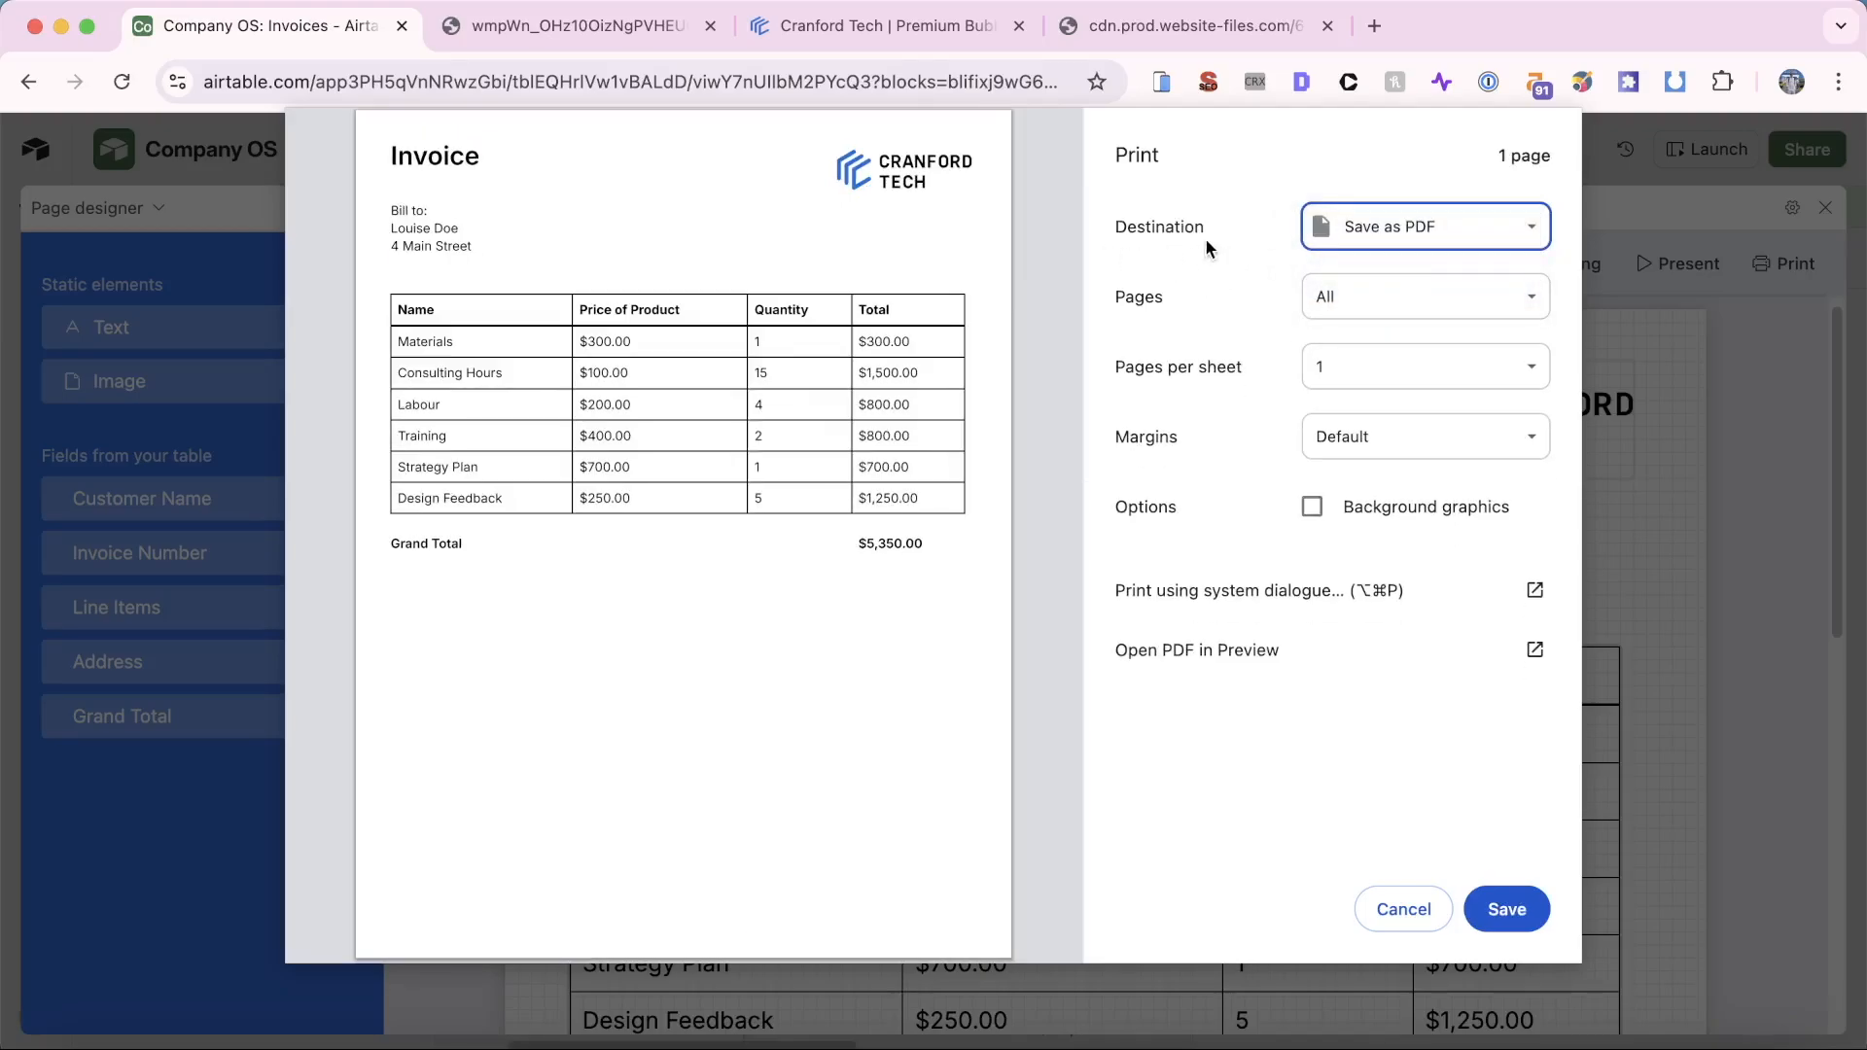
click(1502, 911)
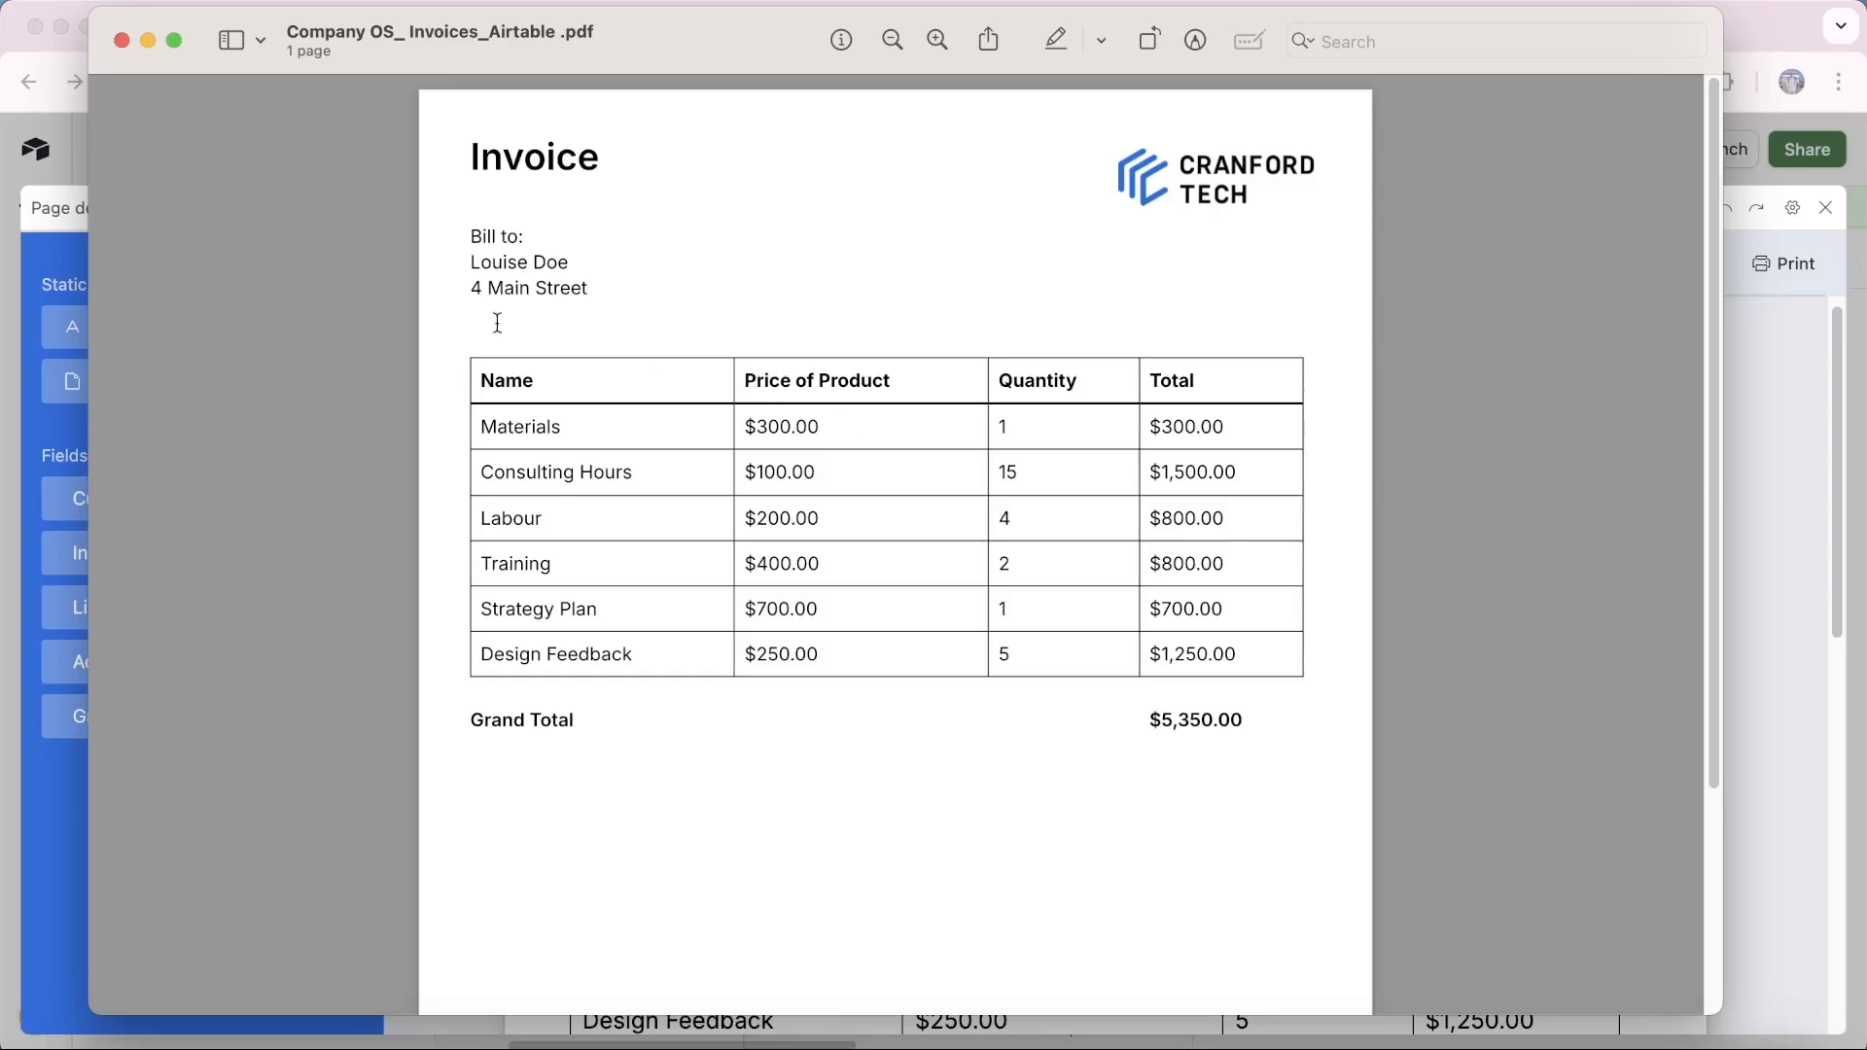
Step: Close the exported PDF, finish editing the page design, and close the extensions pane
click(120, 39)
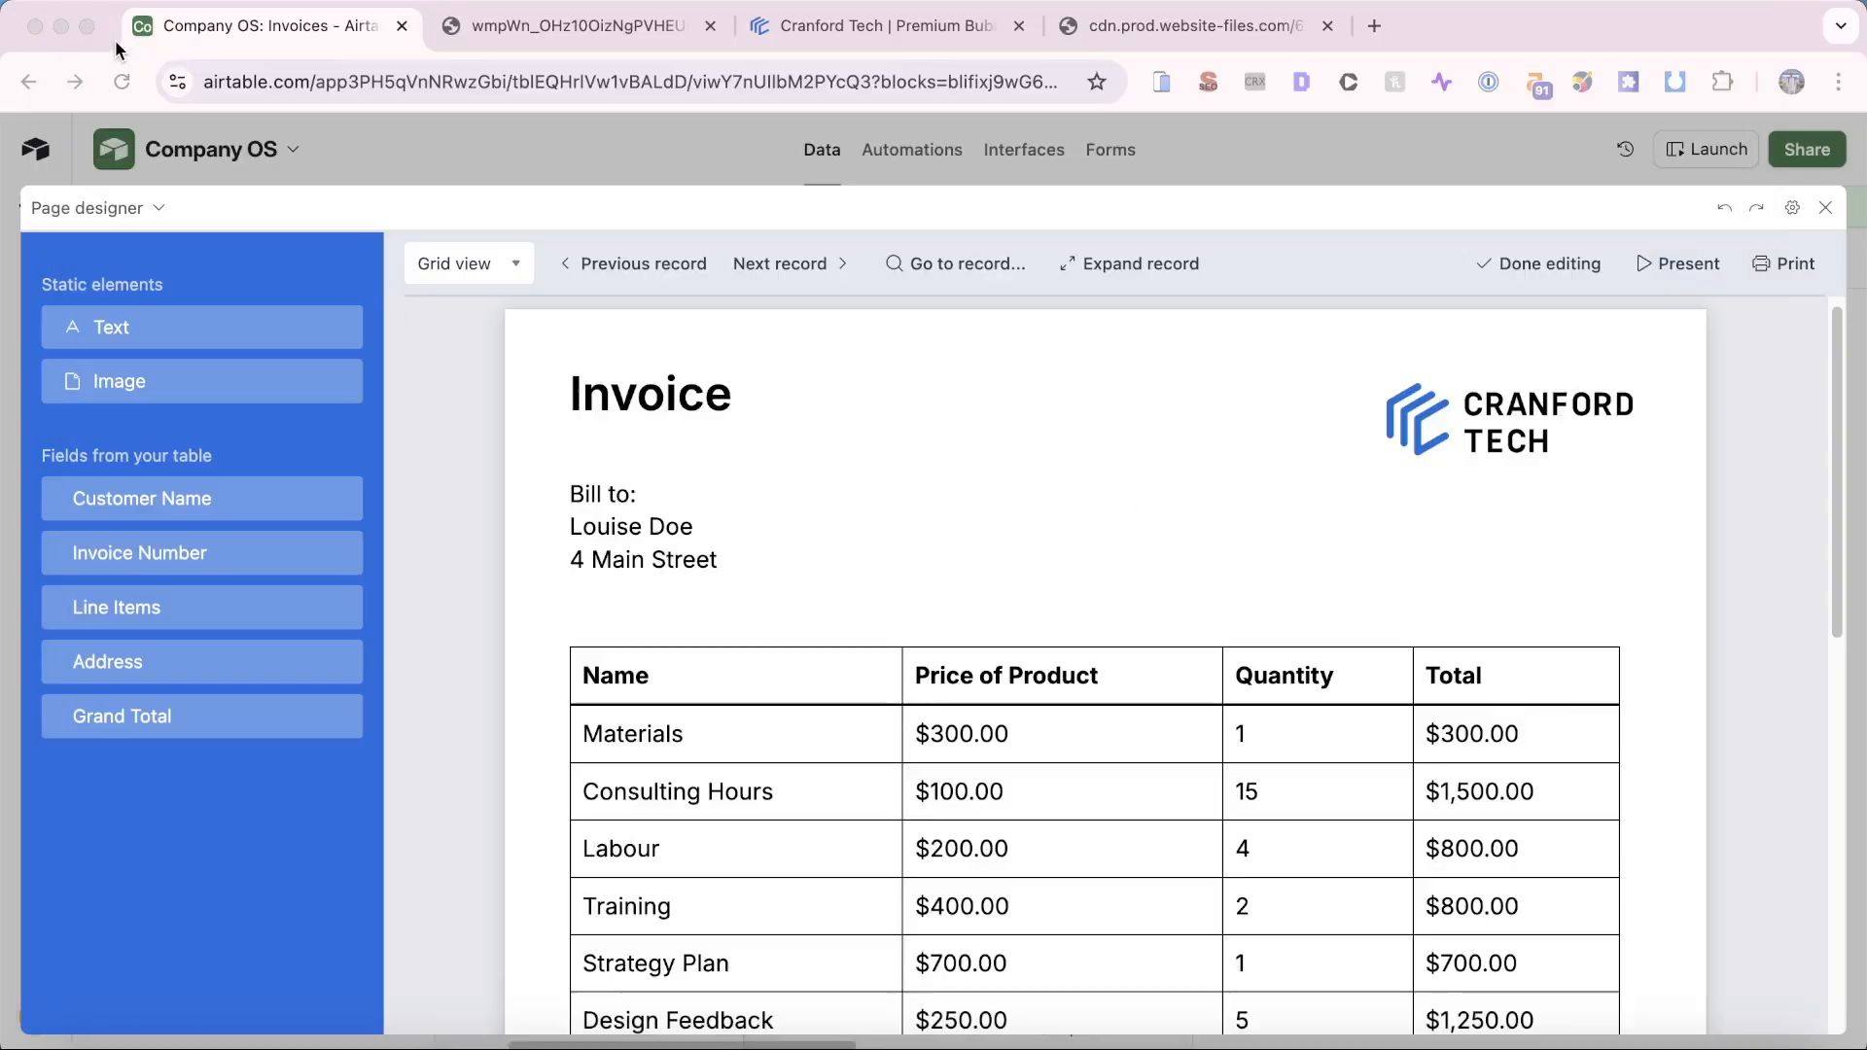
click(1551, 263)
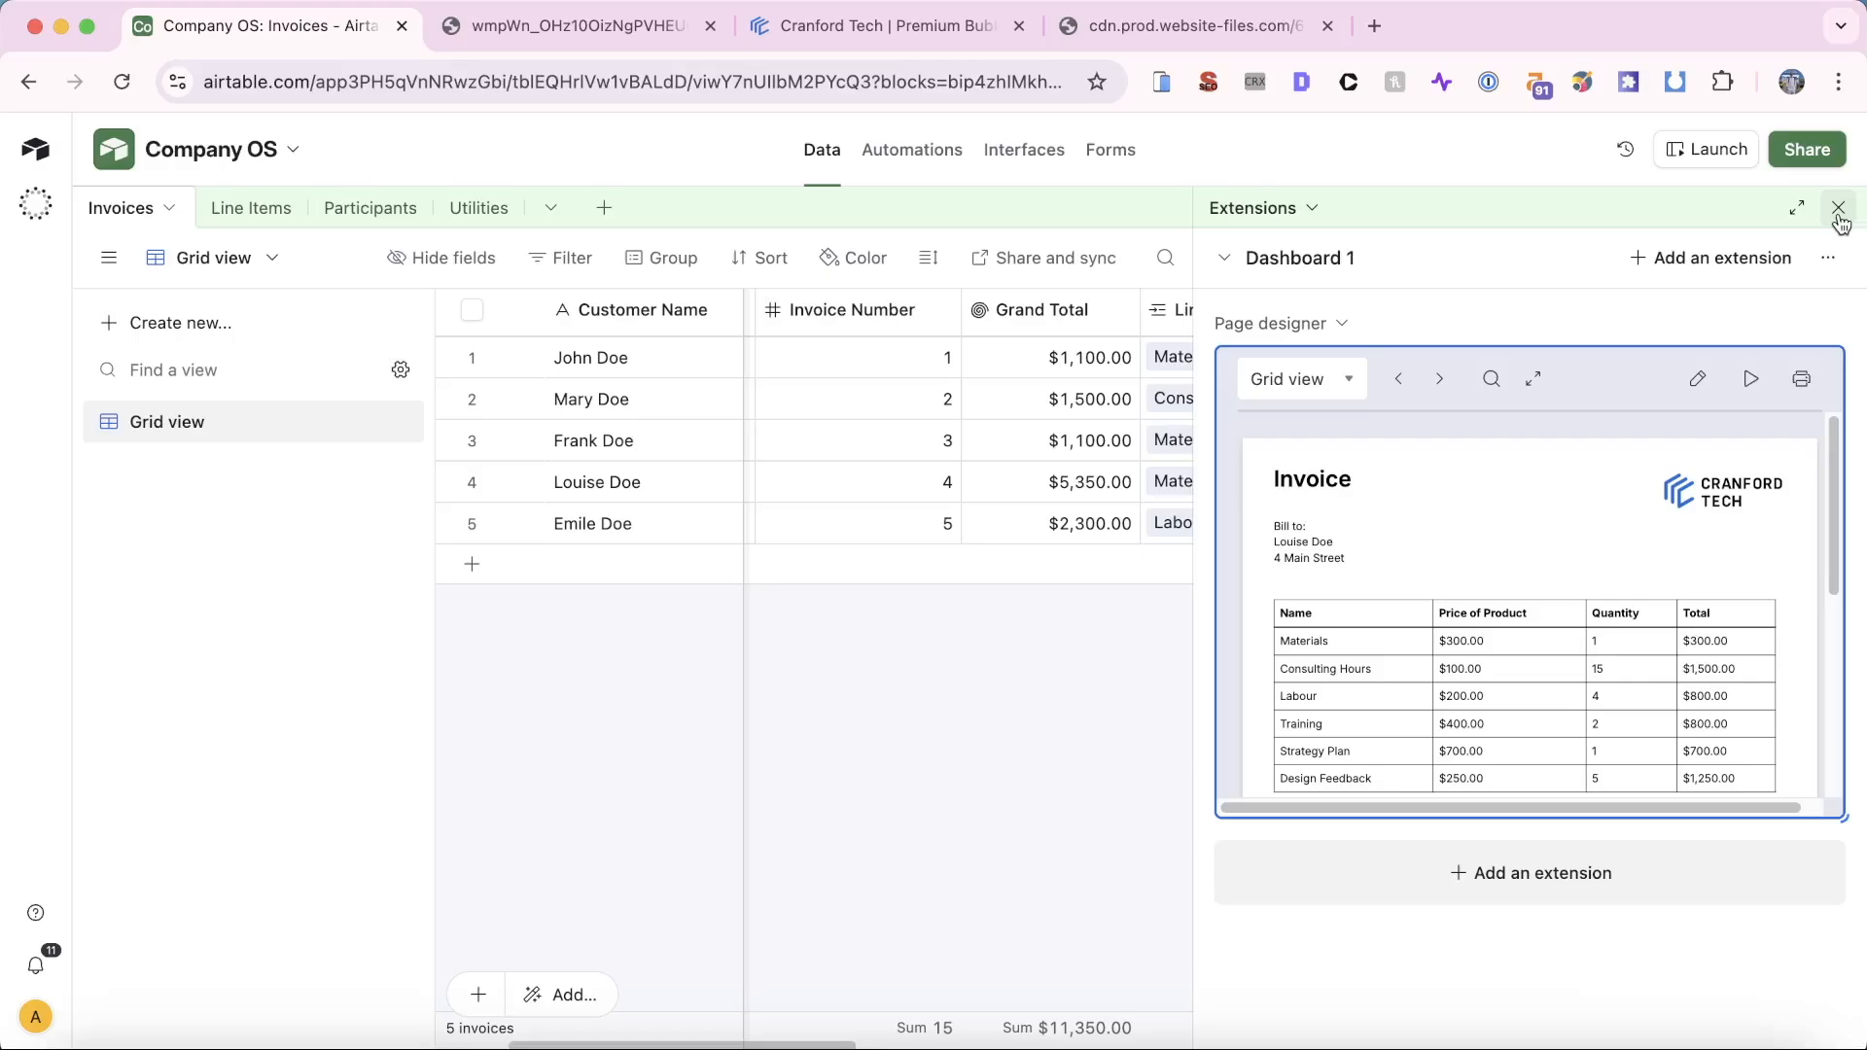
click(1838, 207)
Step: Add an Attachment field named "PDF" to the Invoices table
click(1780, 311)
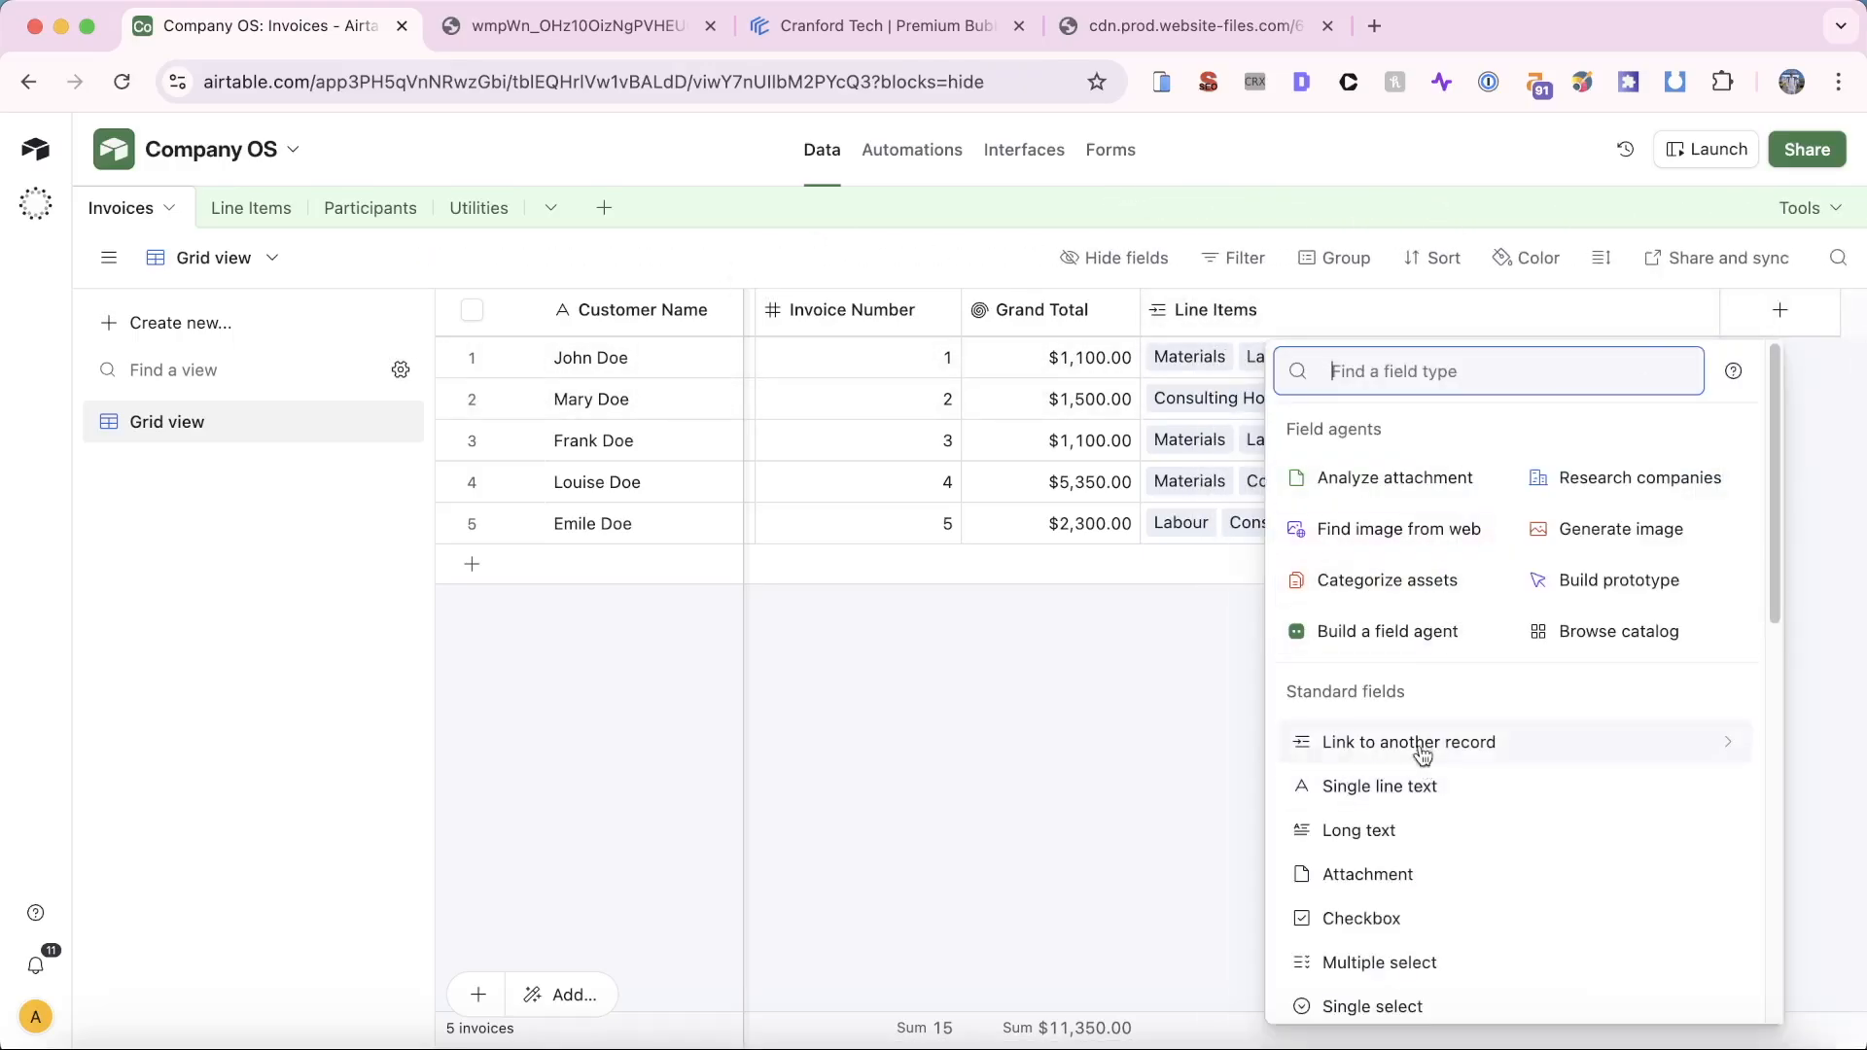
click(1458, 883)
text(PDF)
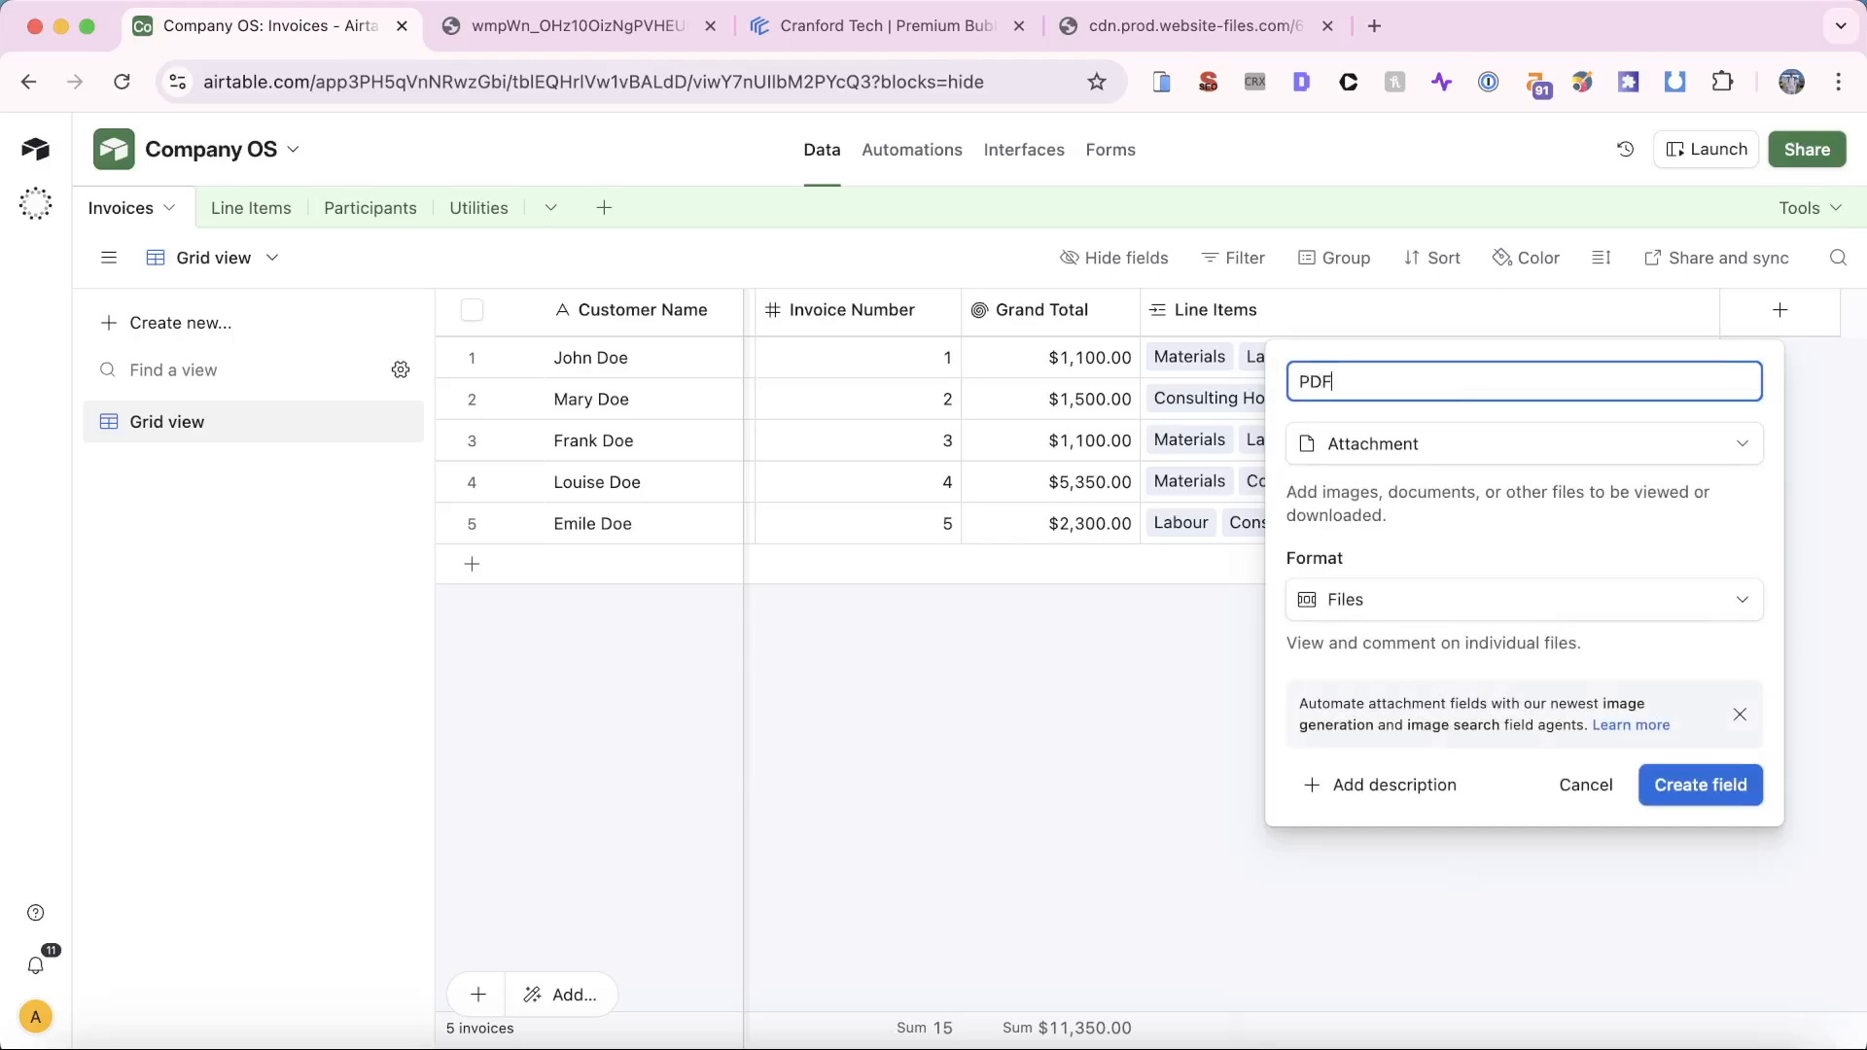
click(1725, 811)
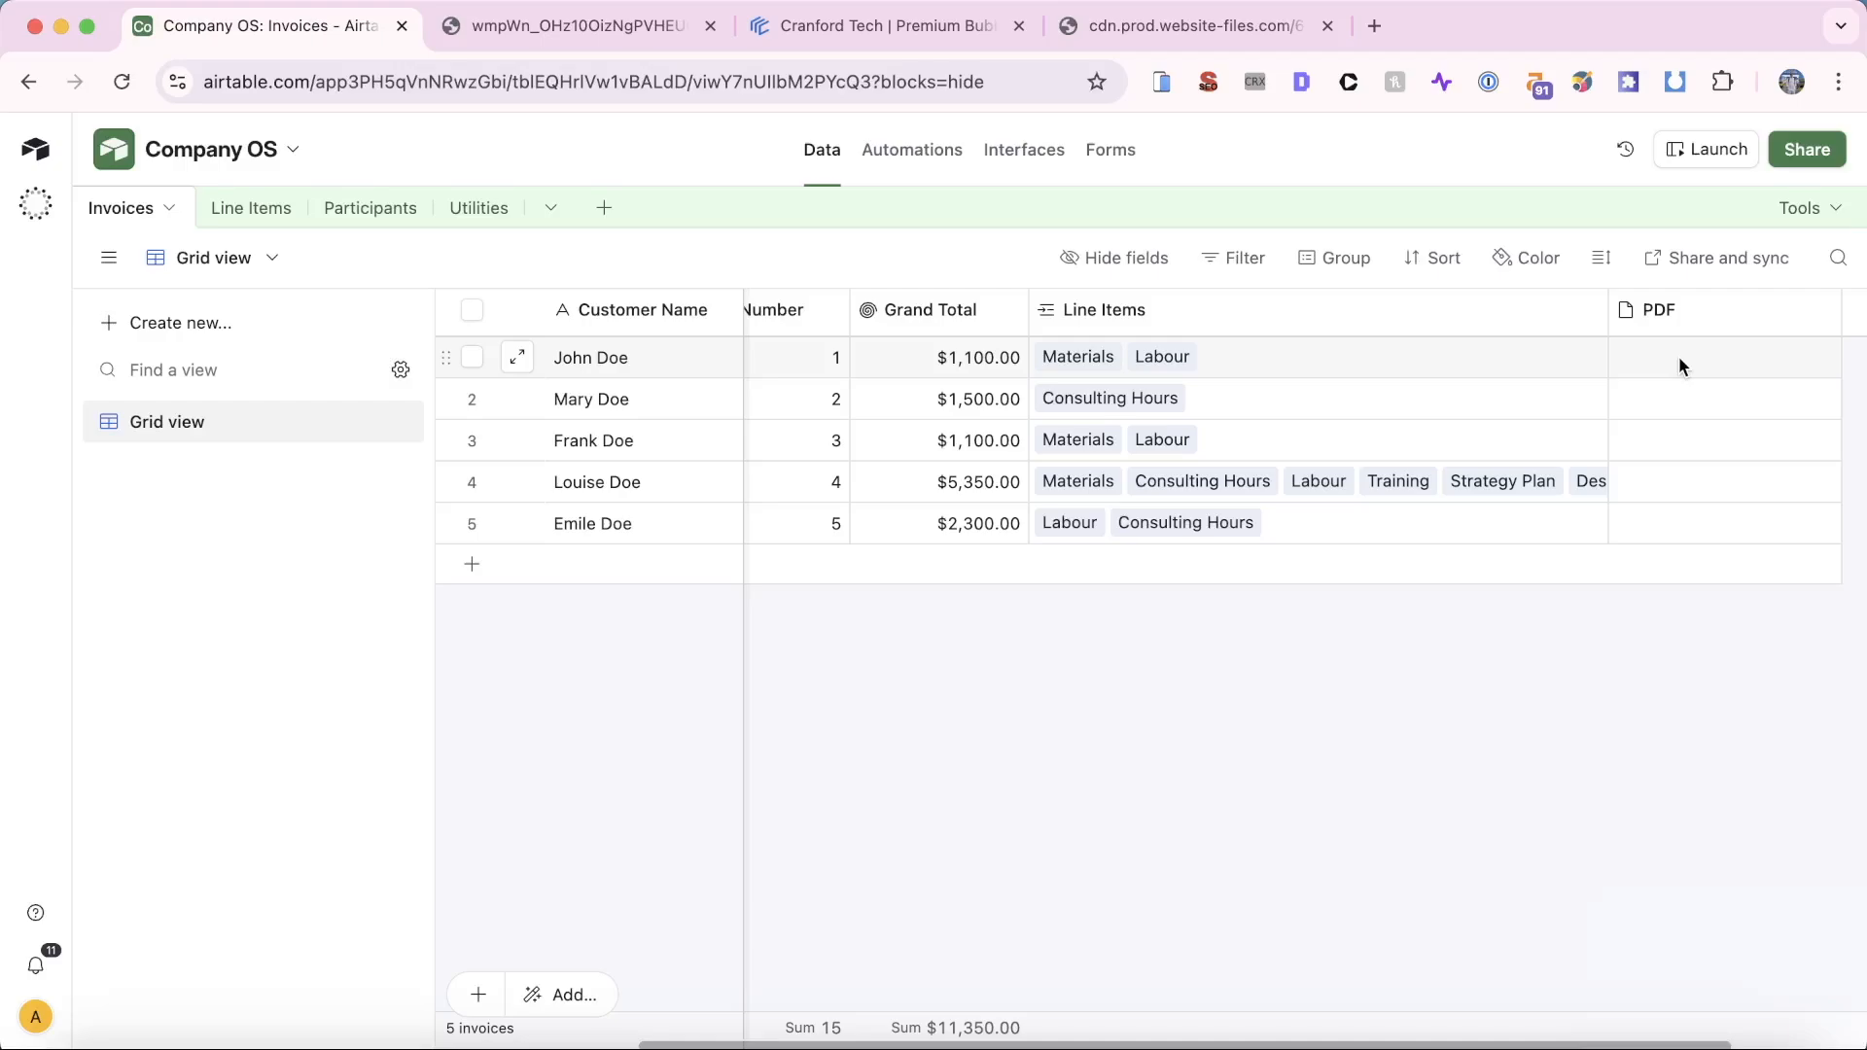
Step: Upload the exported invoice file "Company OS_ Invoices_Airtable .pdf" into the PDF field of invoice number 4
click(1683, 486)
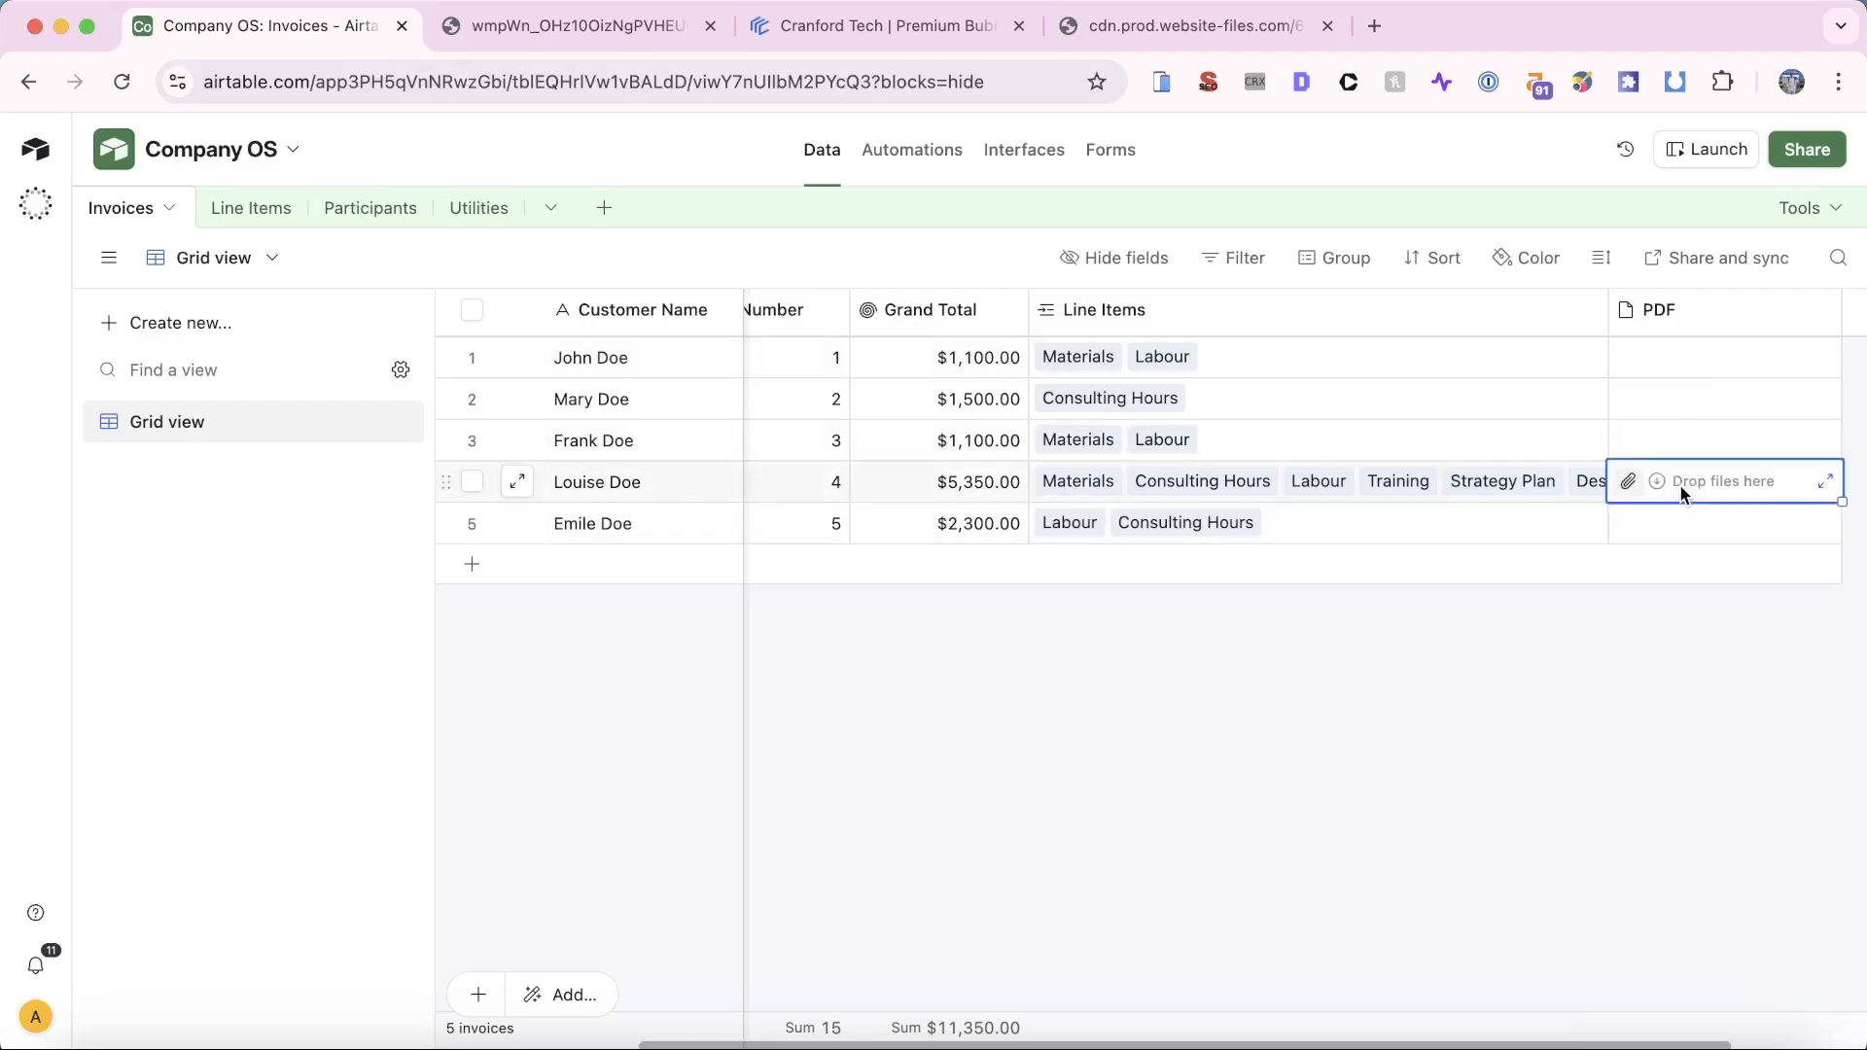
click(1628, 482)
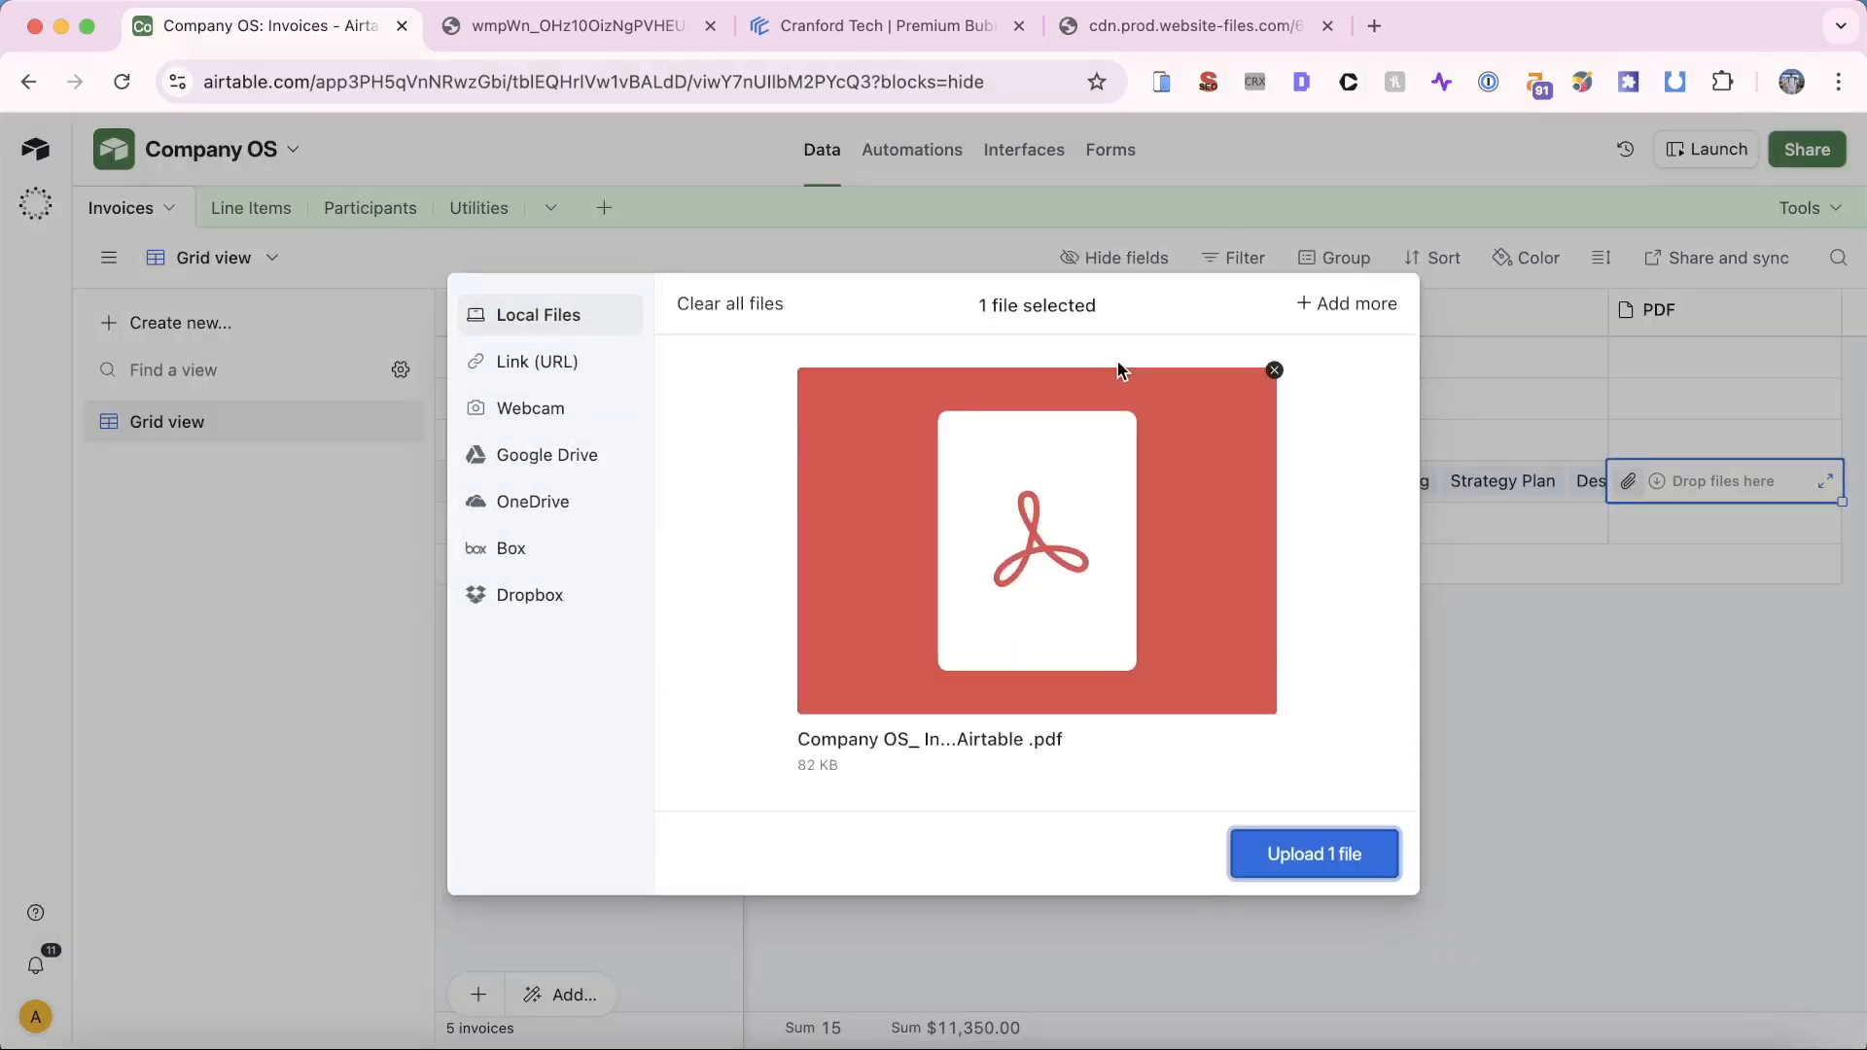
click(1312, 853)
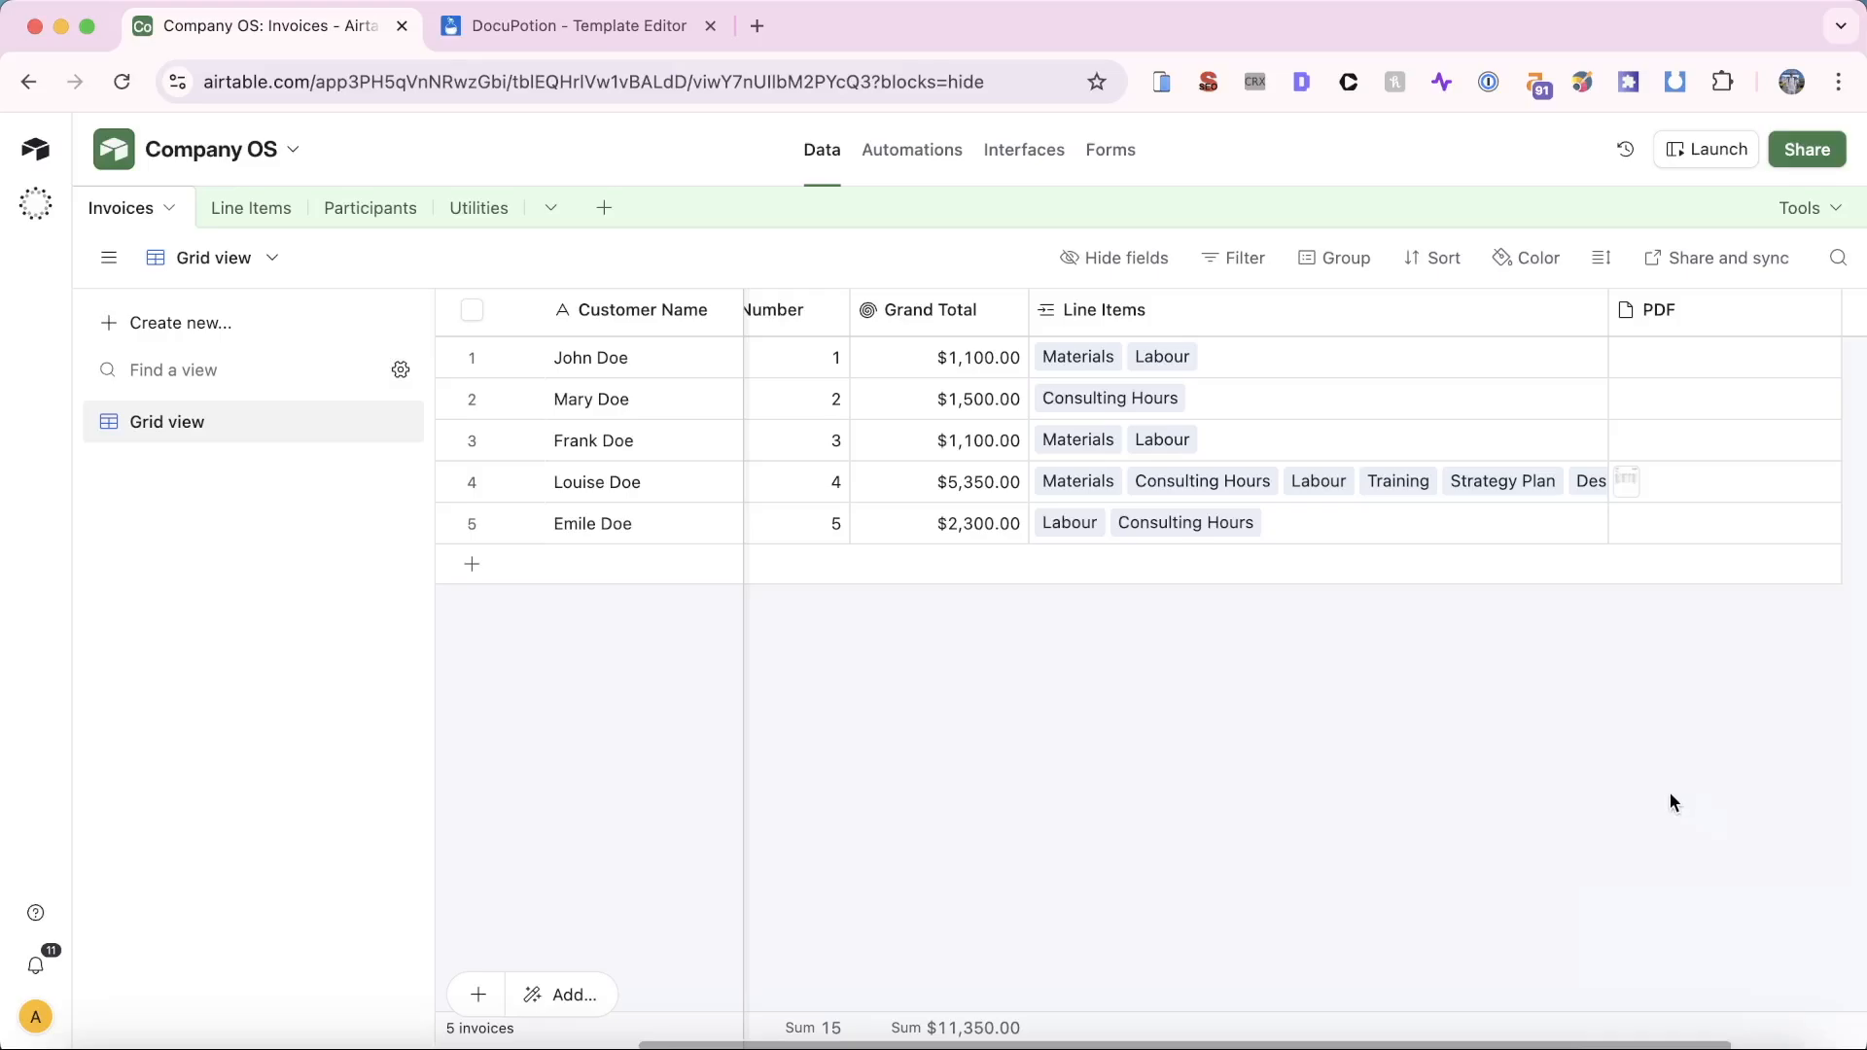
Step: Switch to the DocuPotion template editor and examine the Demo Template's heading properties, available components and page layout
click(556, 29)
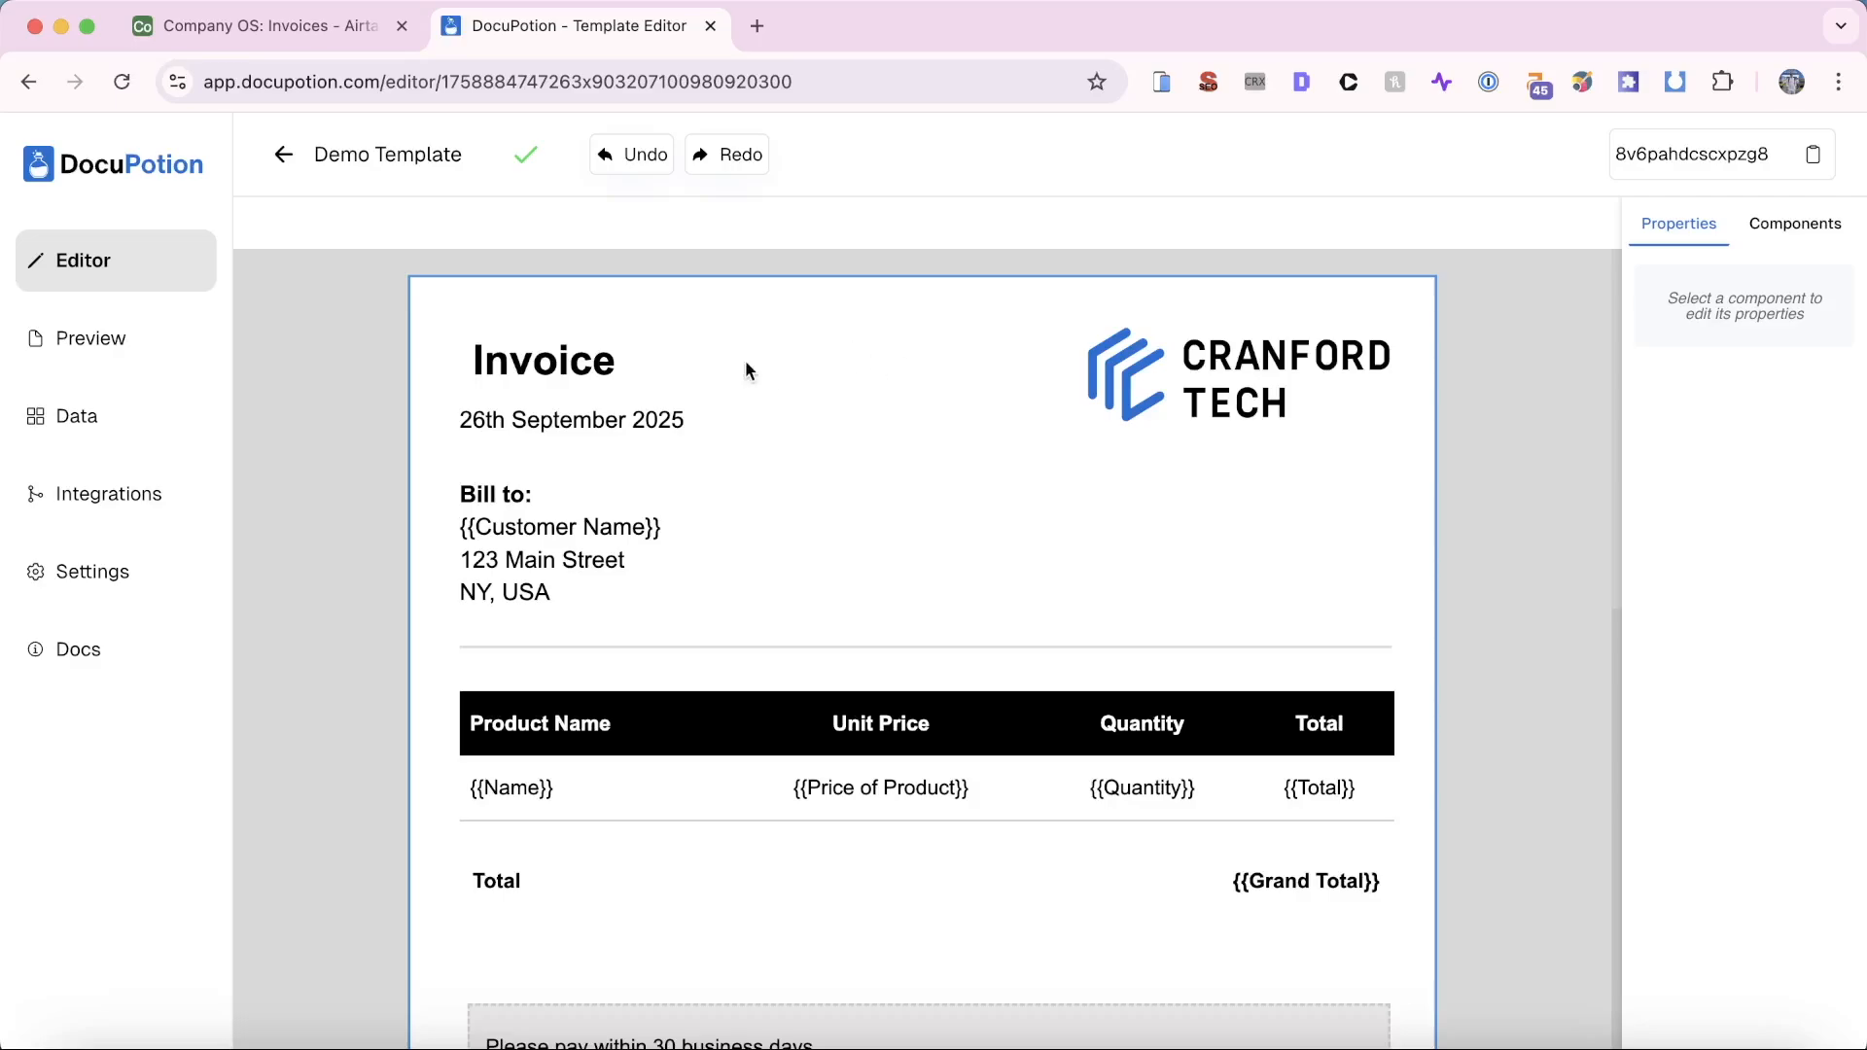
drag(625, 359, 618, 352)
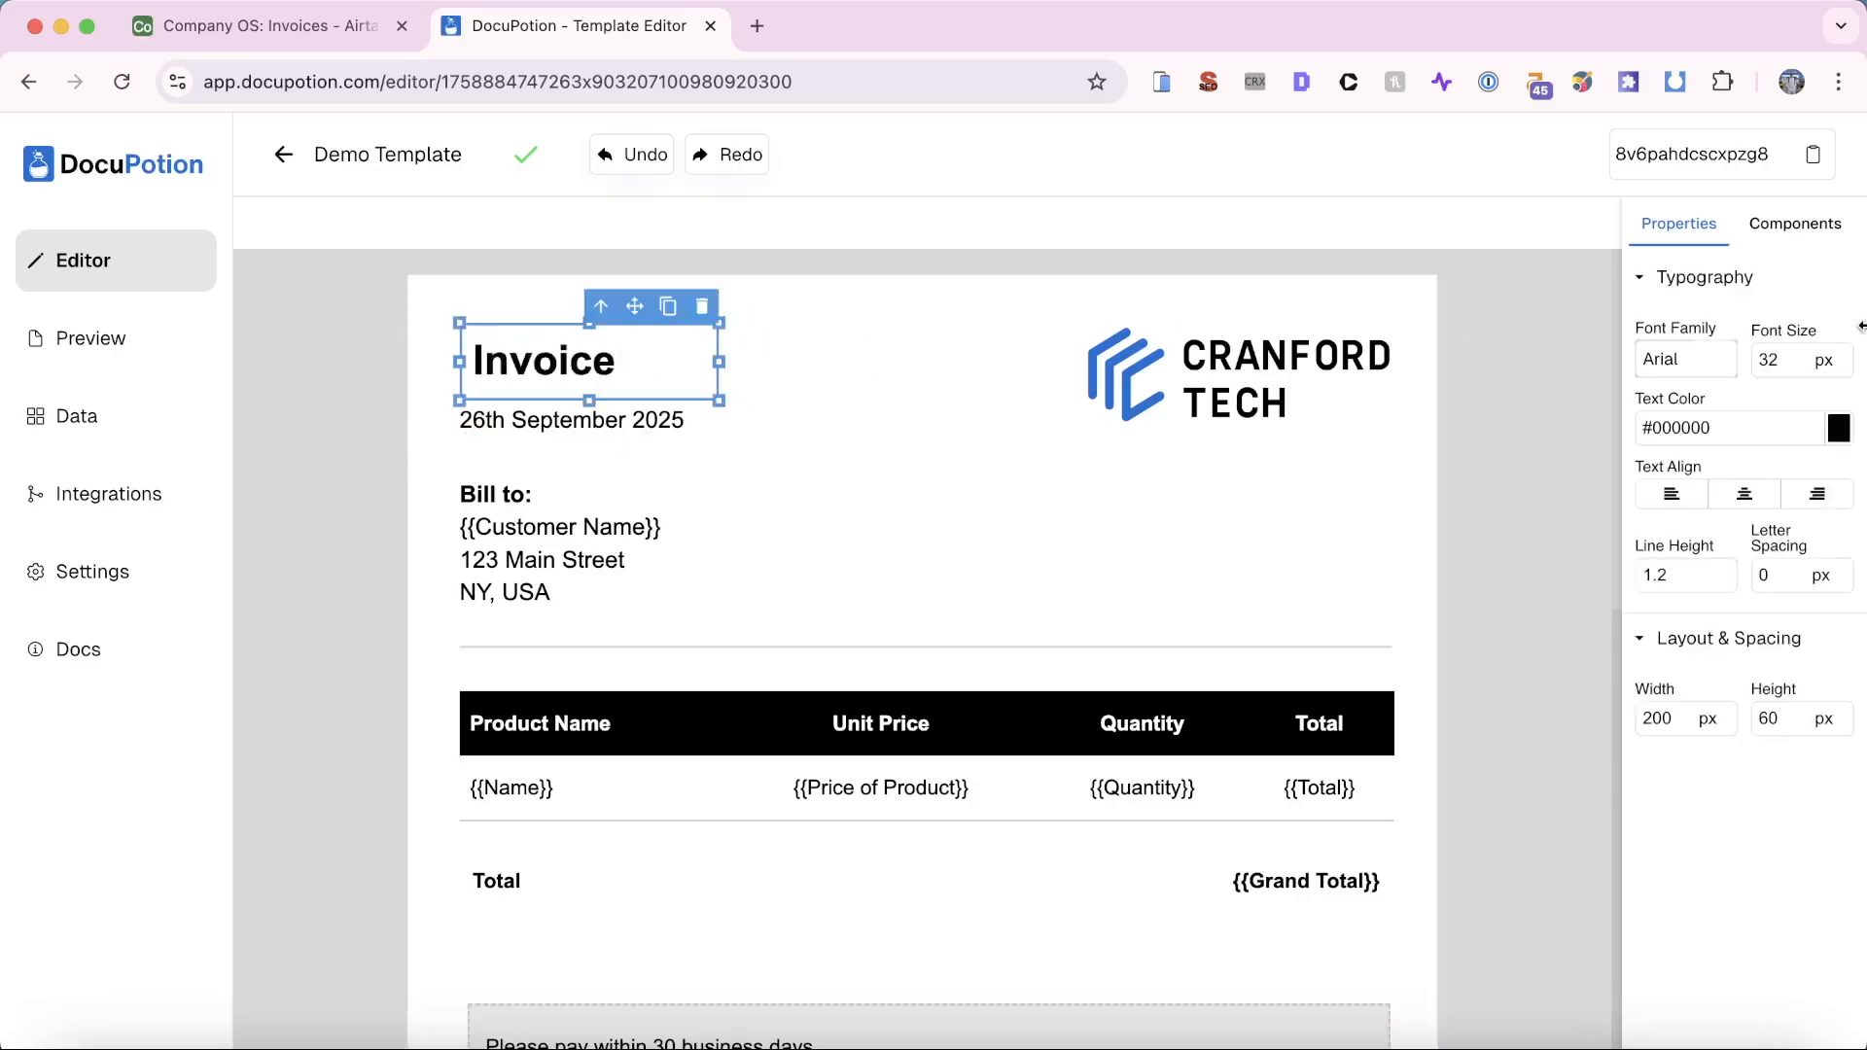
click(1795, 226)
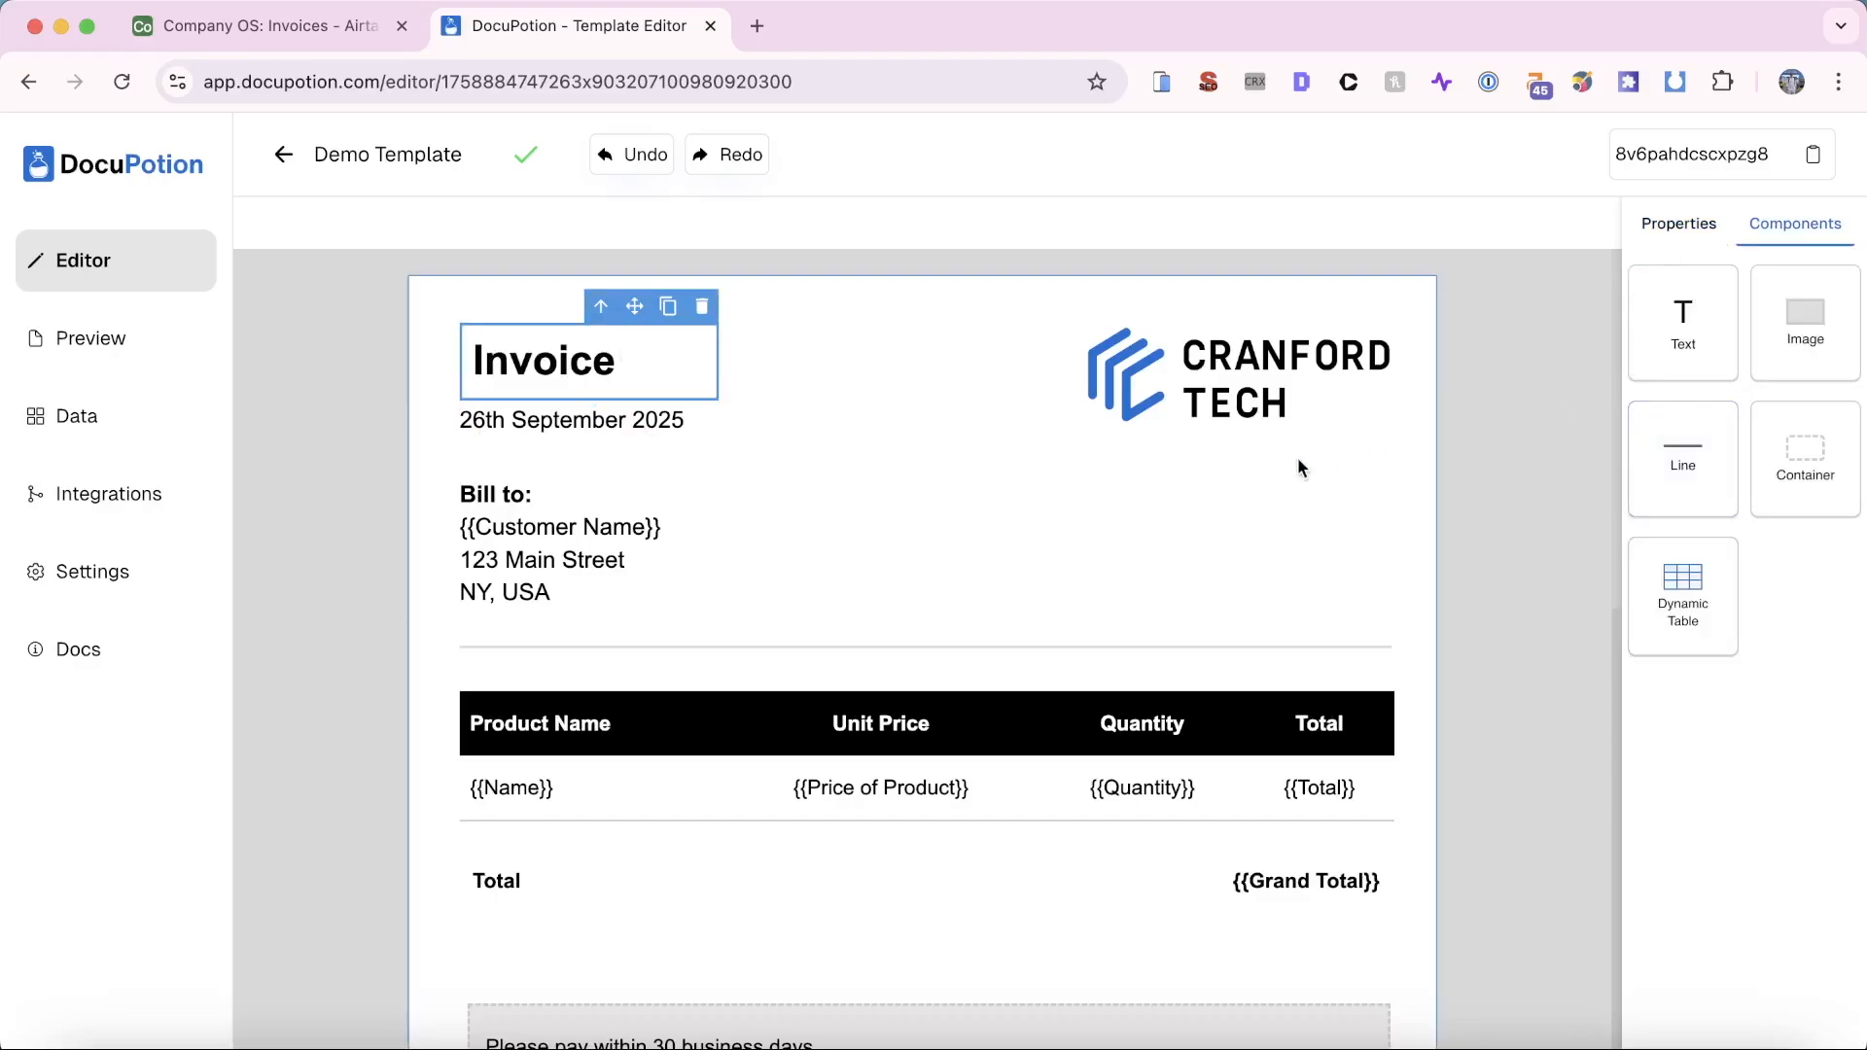
scroll(1300, 467, down, 4)
scroll(1298, 468, up, 4)
Step: Open DocuPotion's Airtable integration and fill in the Table URL with the address copied from the Airtable Invoices table
click(163, 503)
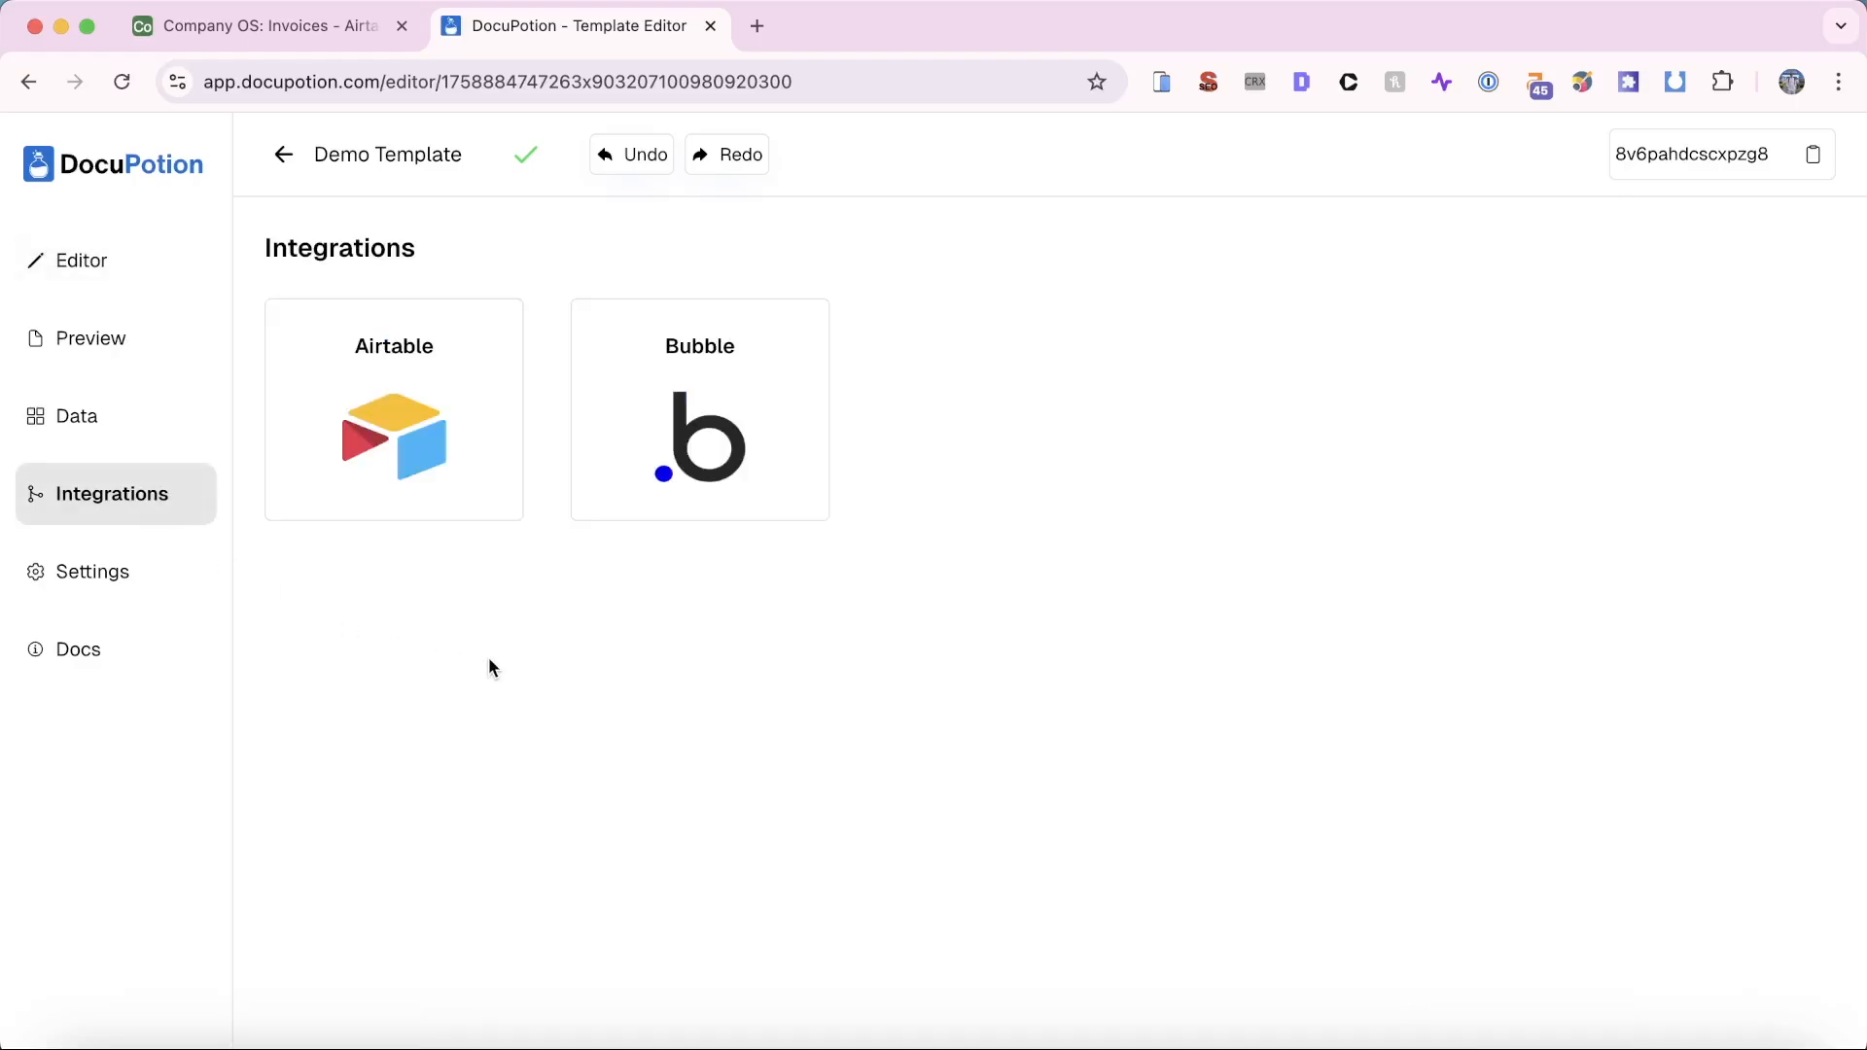
click(500, 506)
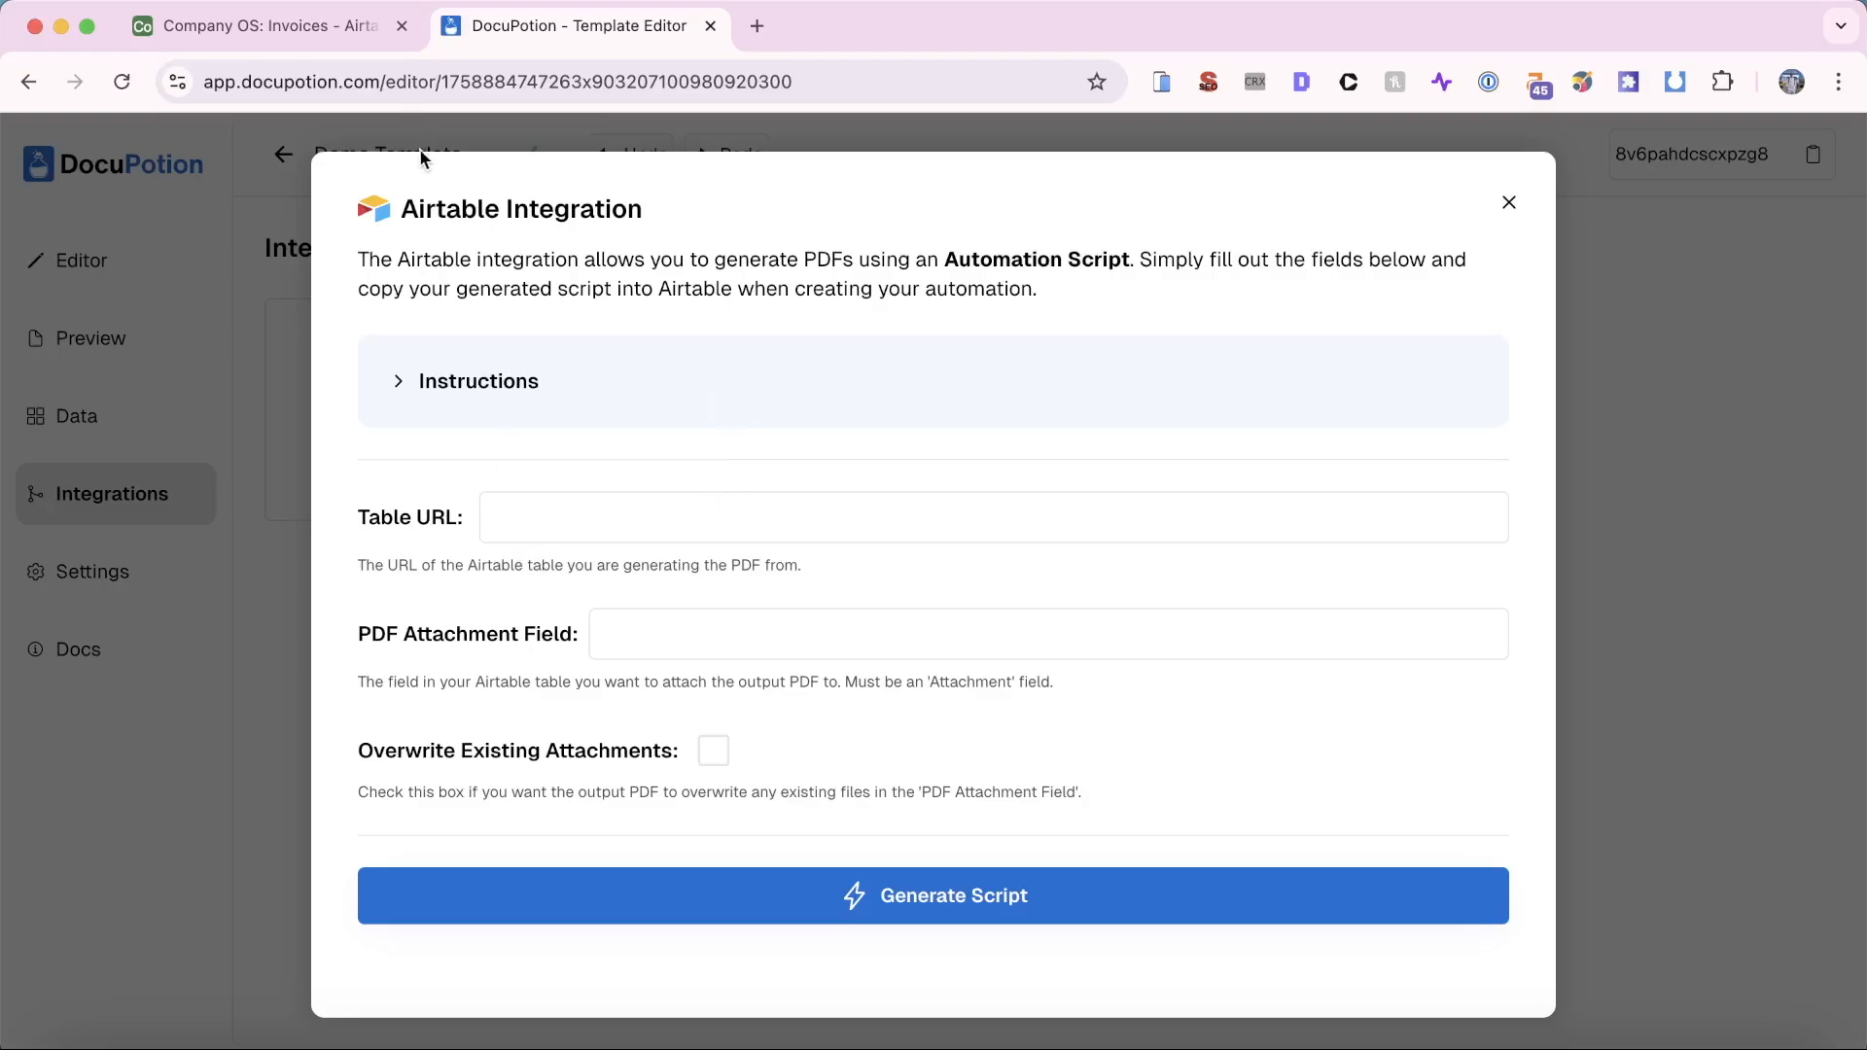
click(310, 31)
click(348, 83)
key(super+c)
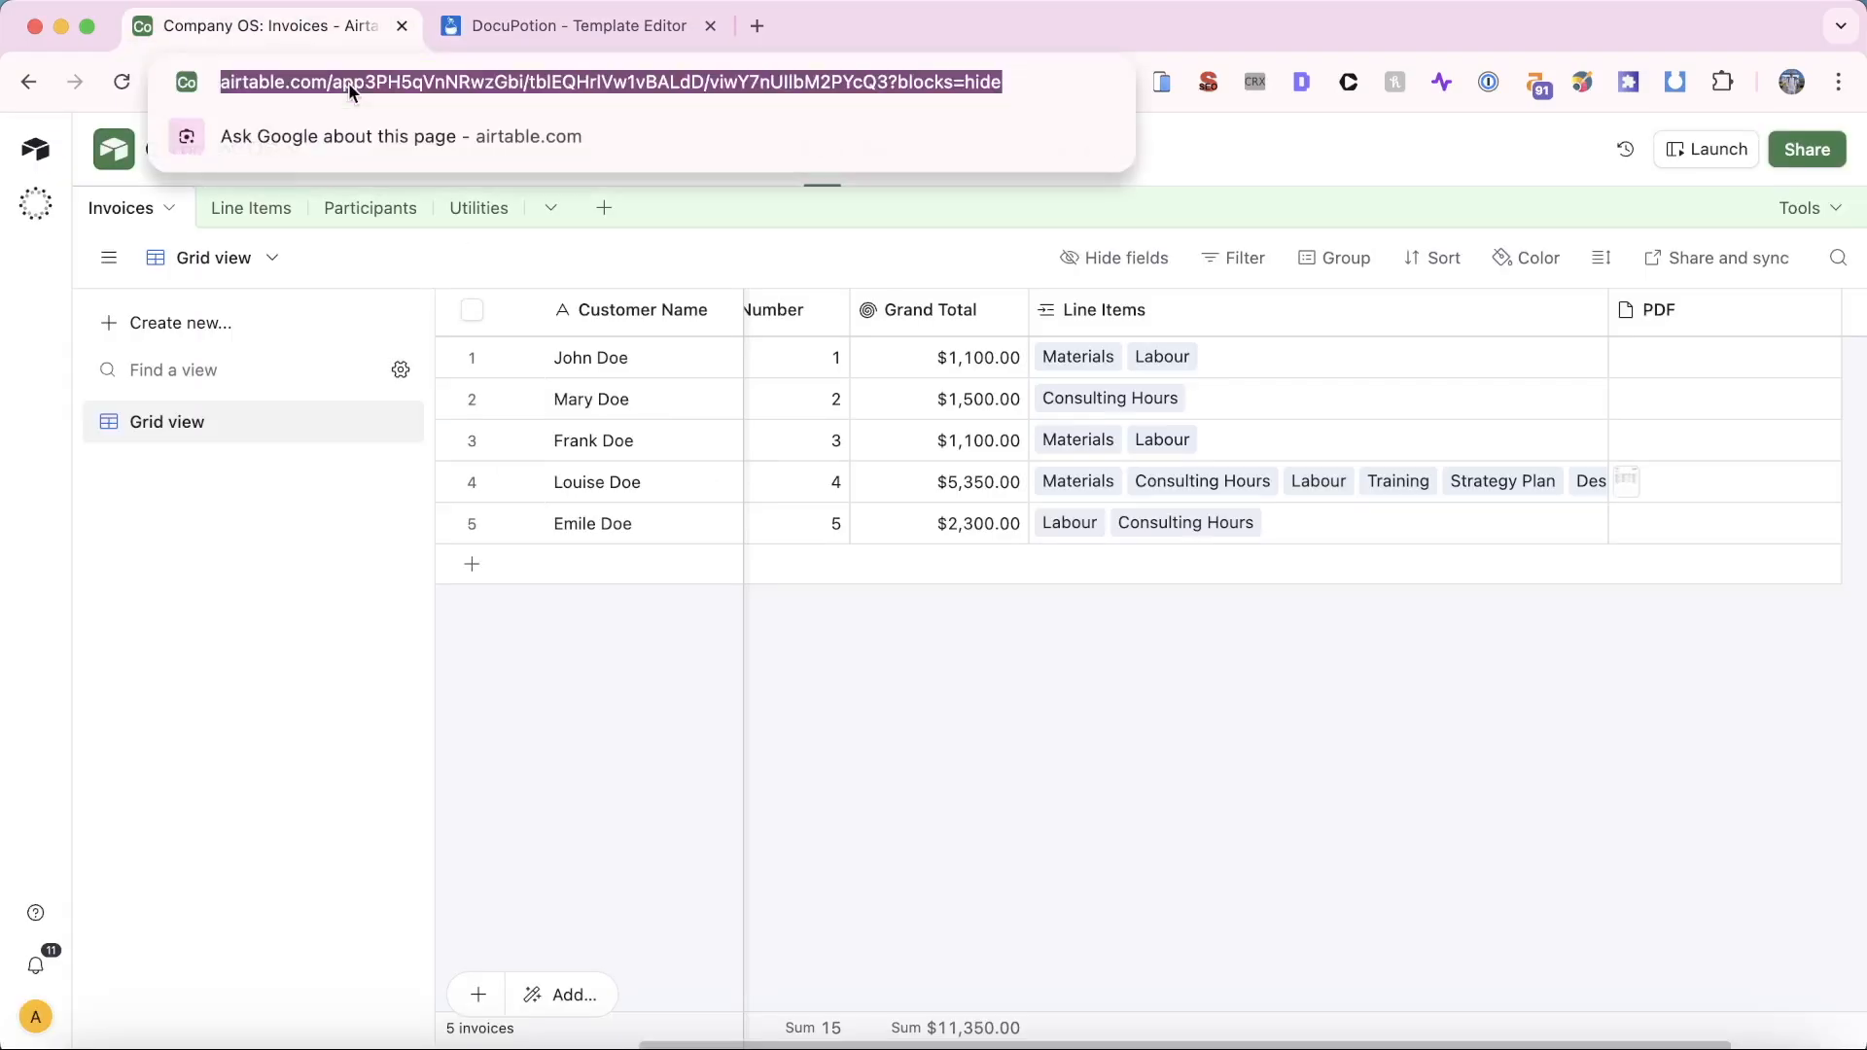
click(574, 39)
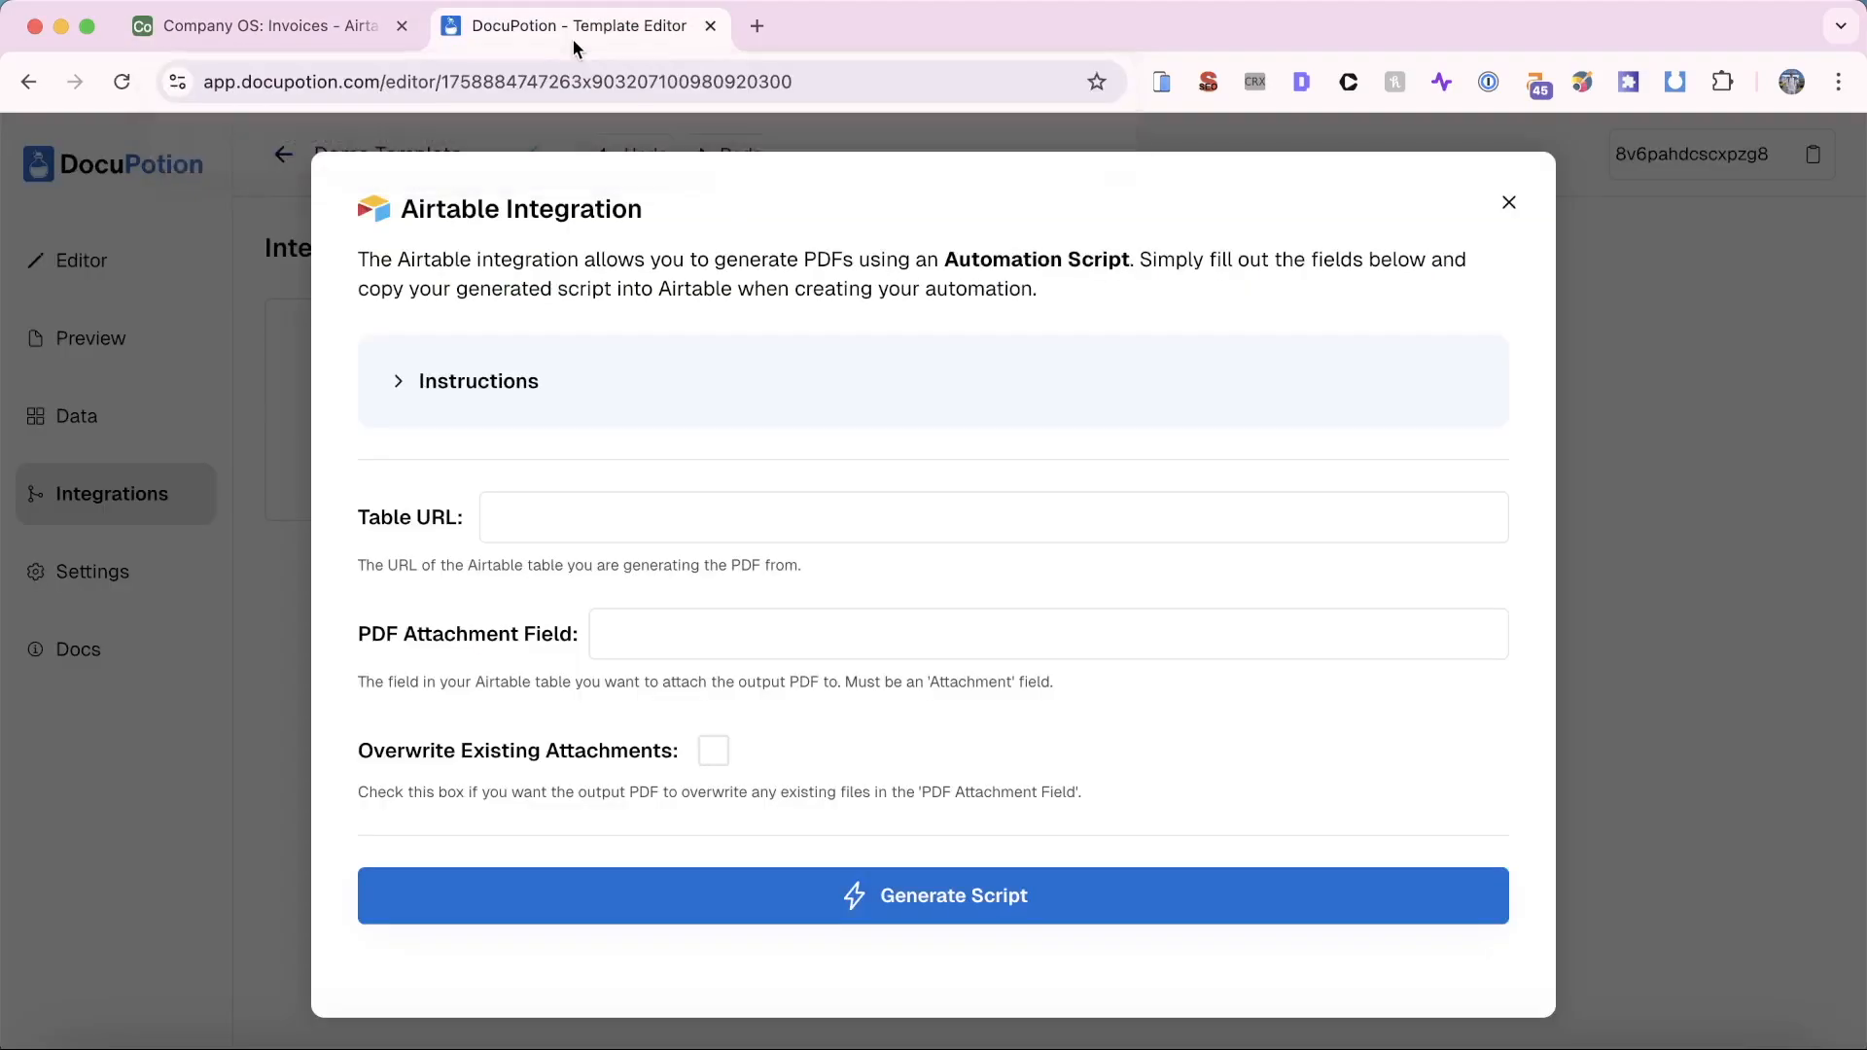
click(587, 517)
key(super+v)
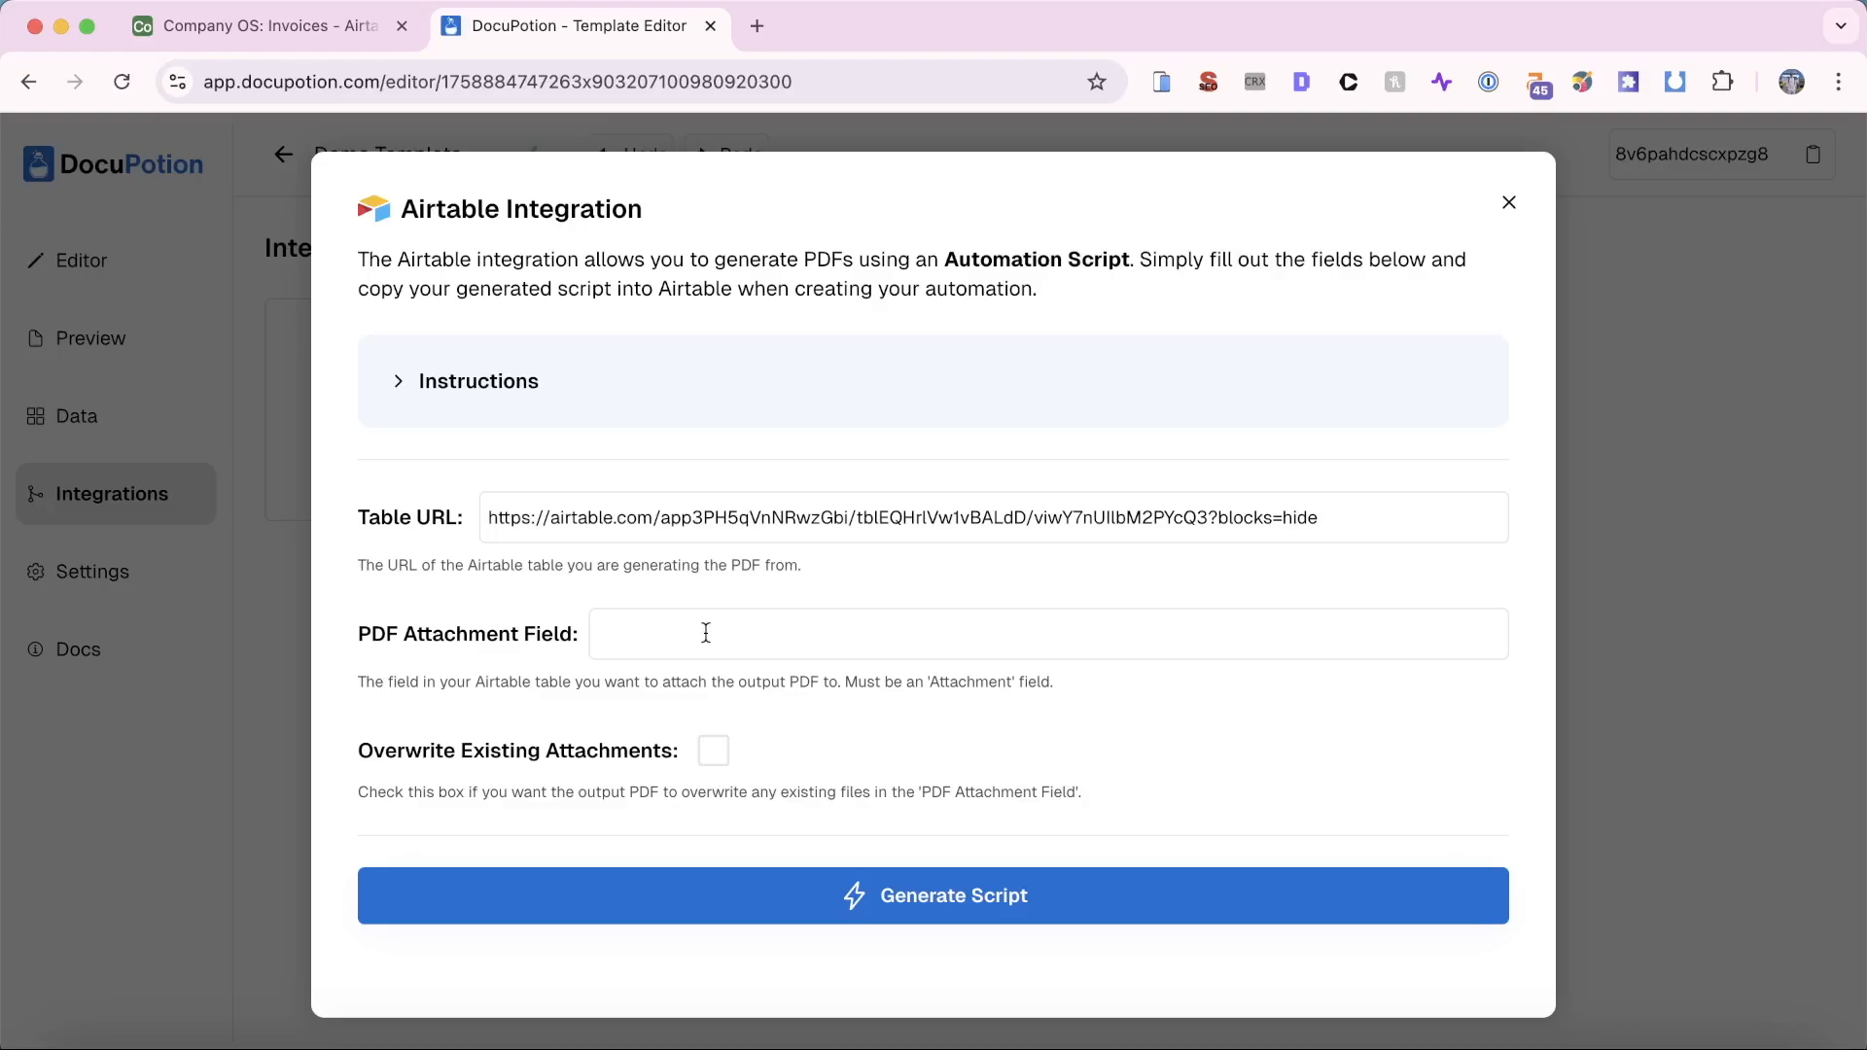
Step: Check the attachment field's name in the Invoices table and set the integration's PDF Attachment Field to "PDF"
click(243, 33)
click(579, 27)
text(PDF)
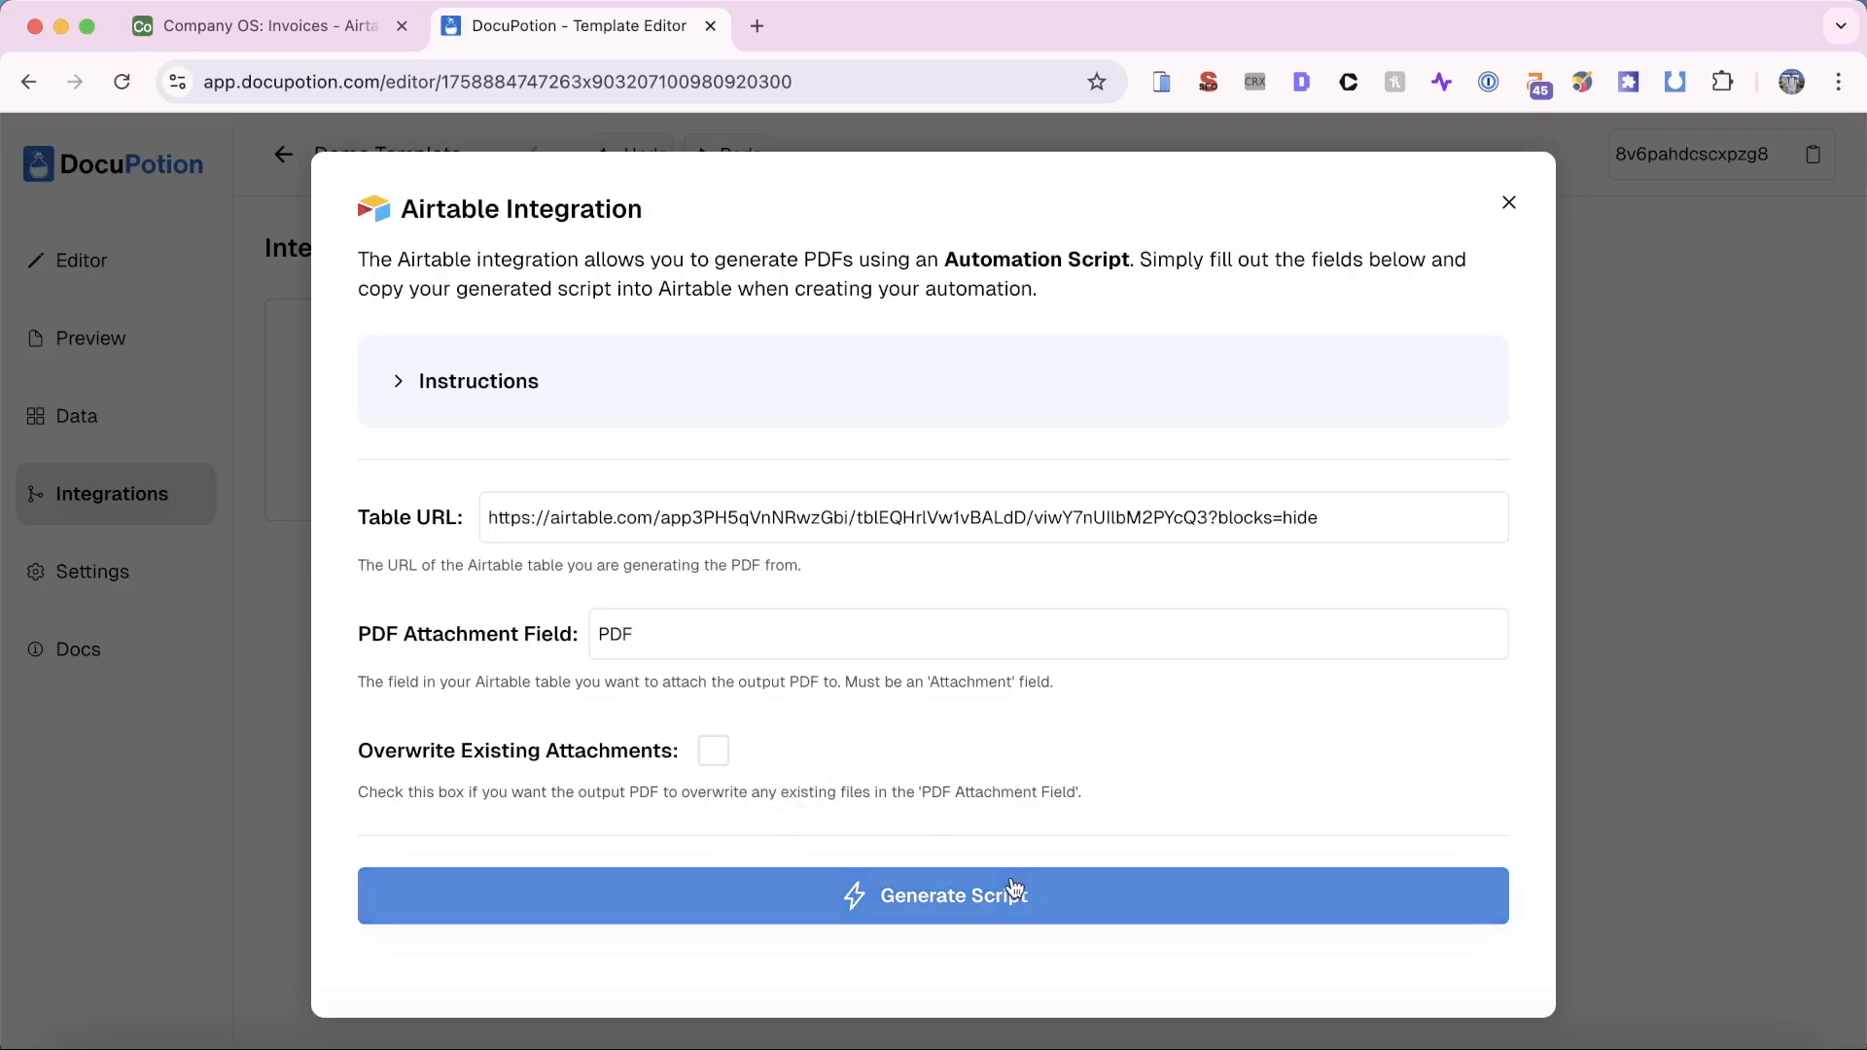
Step: Expand the integration instructions and view the full Airtable quickstart guide before returning to the template editor
click(508, 380)
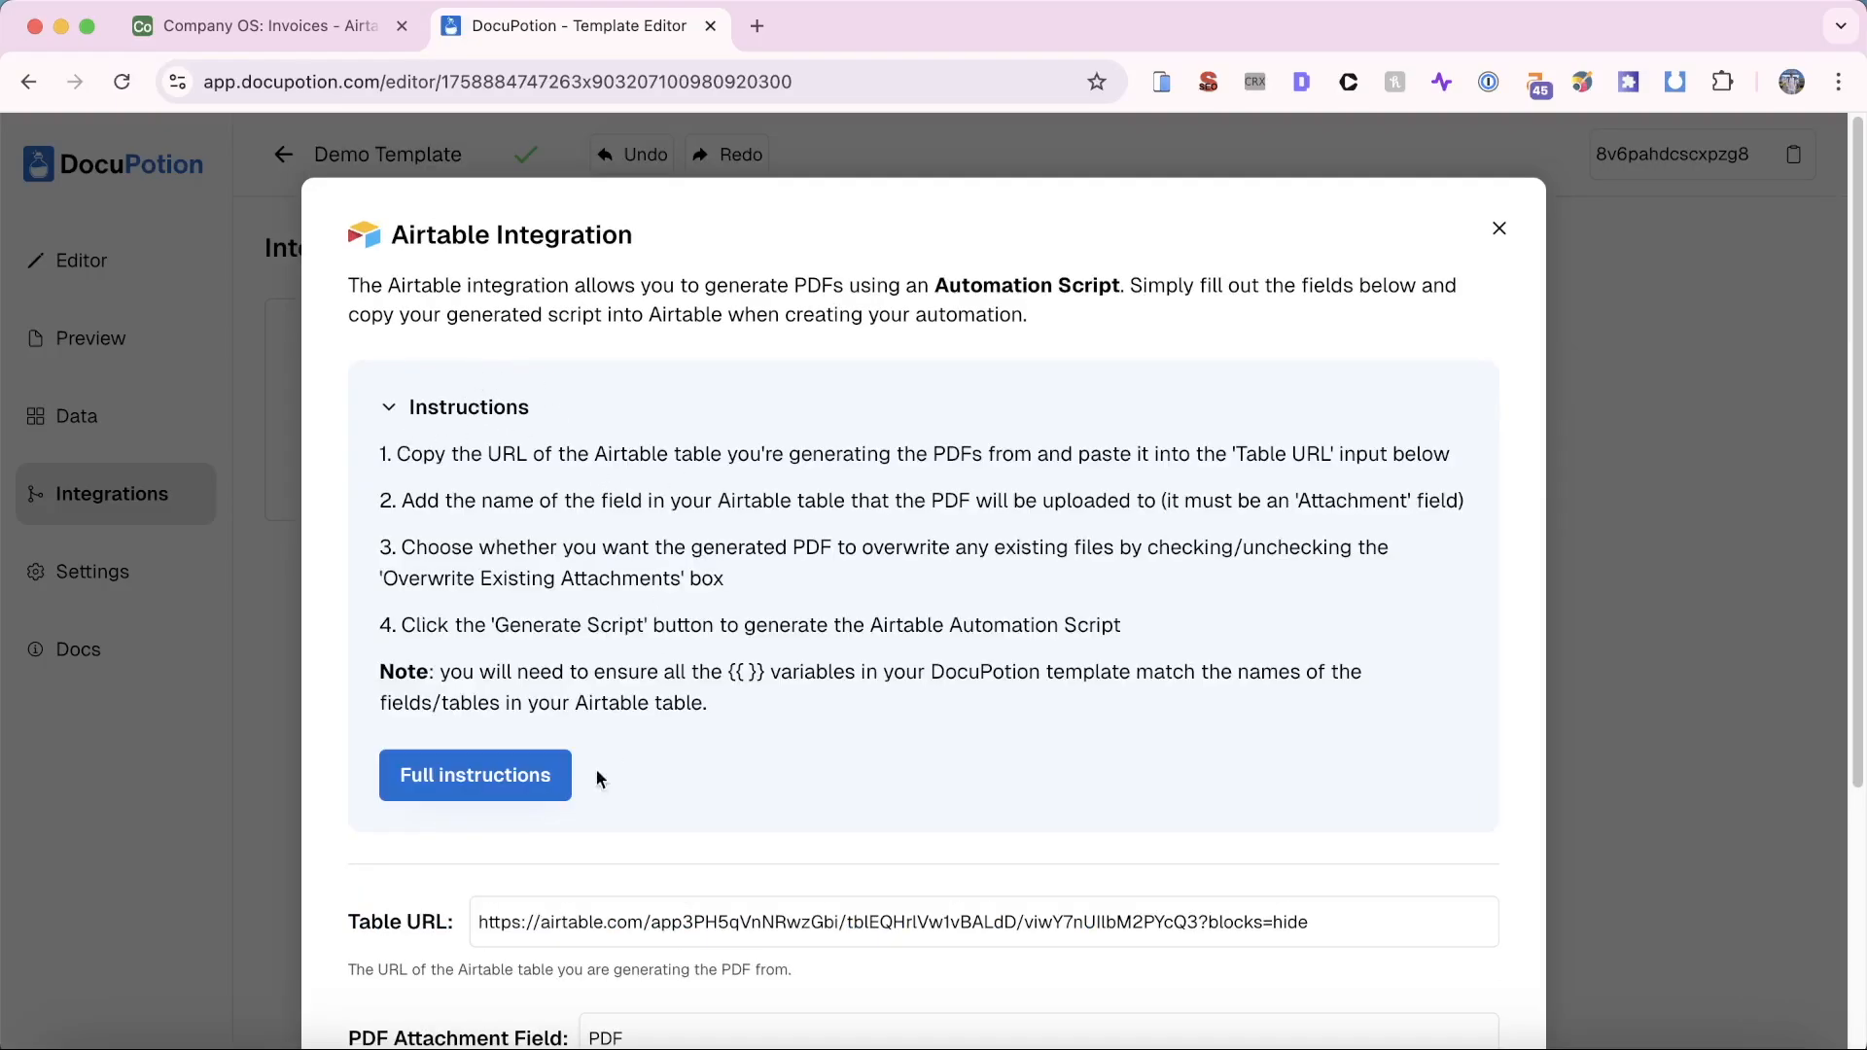
click(562, 782)
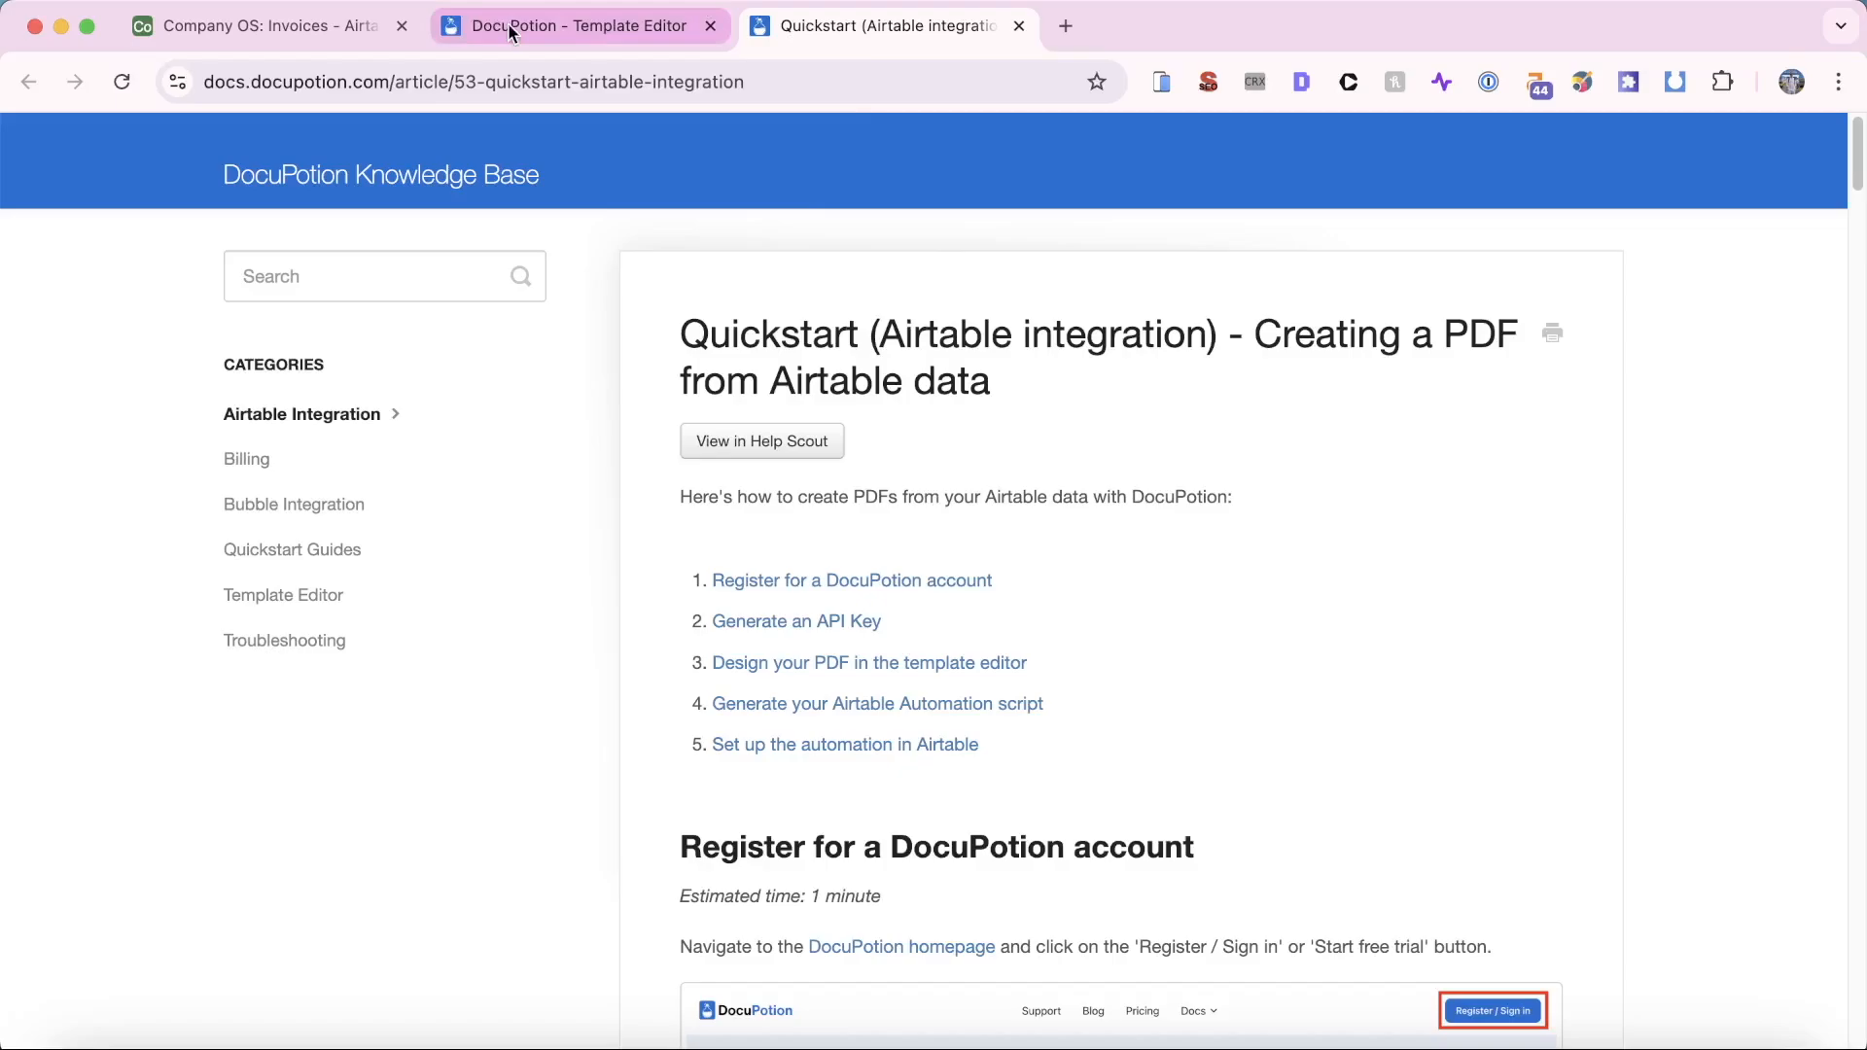
click(507, 22)
Step: Generate the Airtable automation script, collapse the instructions, and review the script's code
scroll(827, 914, down, 4)
click(826, 919)
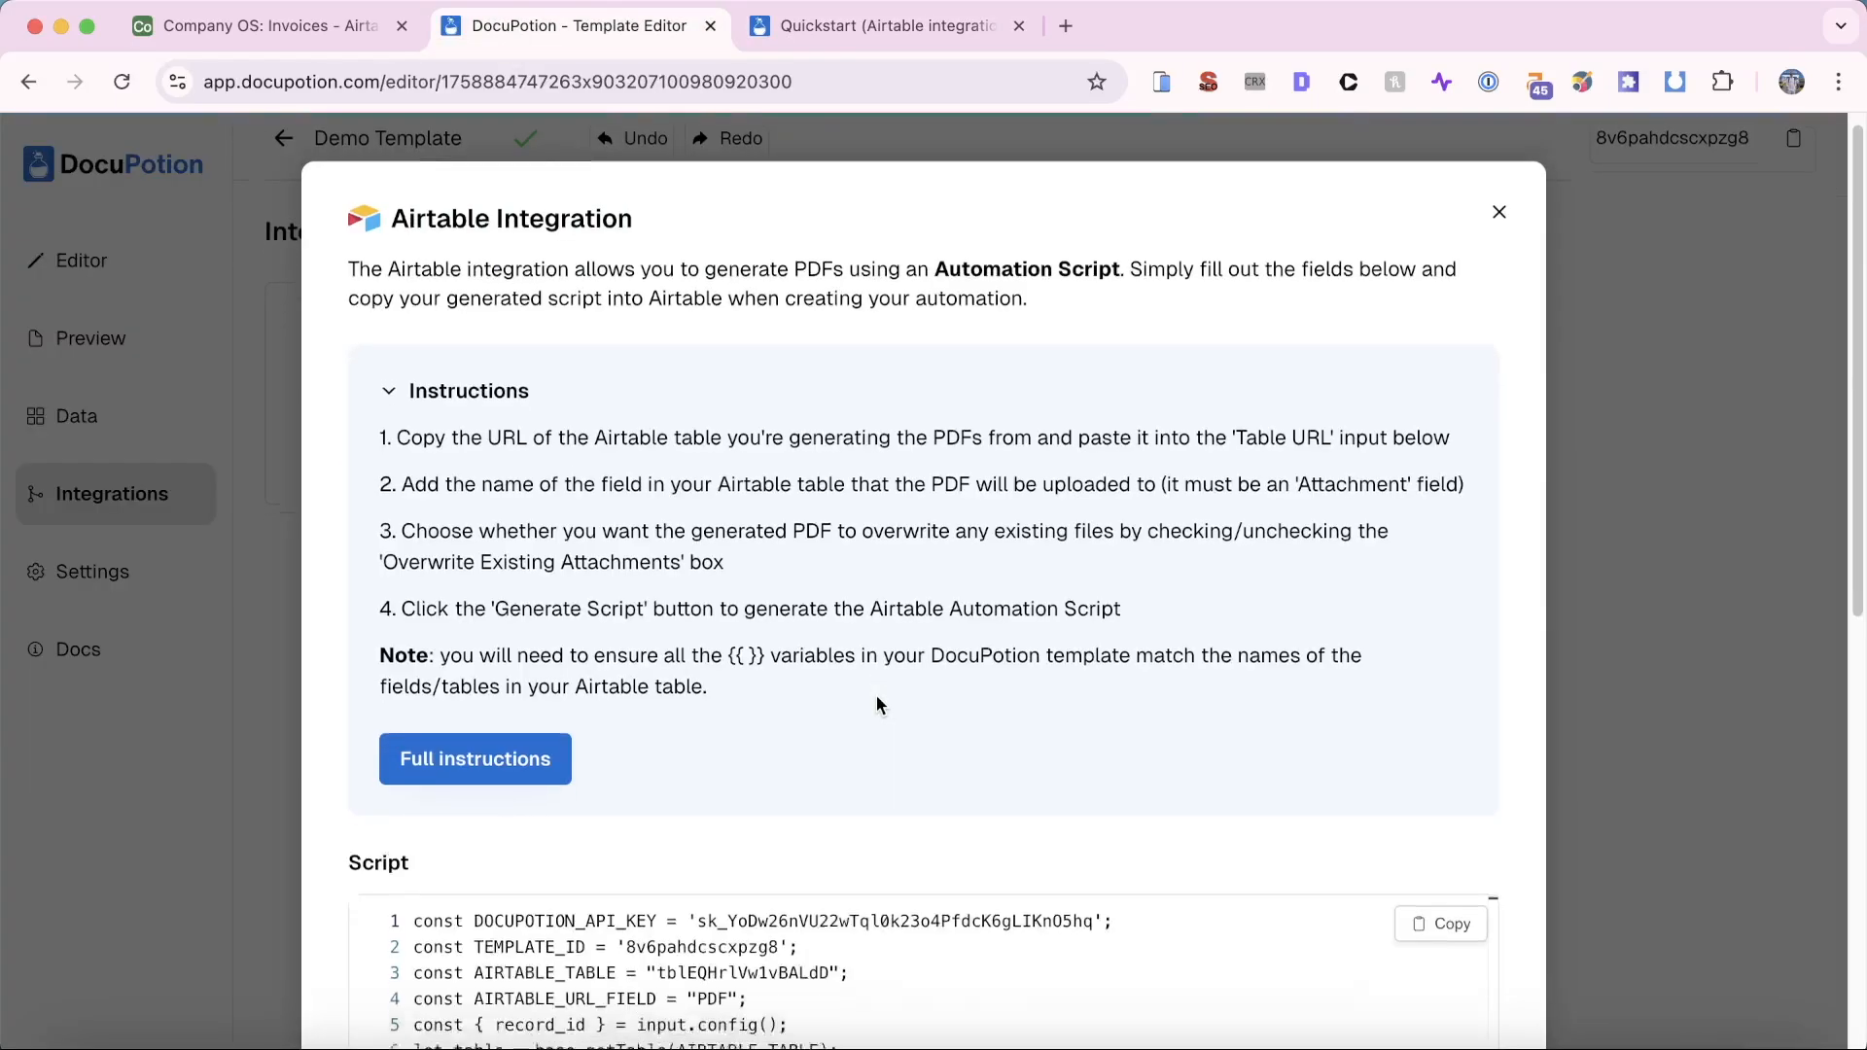
scroll(877, 696, down, 5)
scroll(685, 292, up, 5)
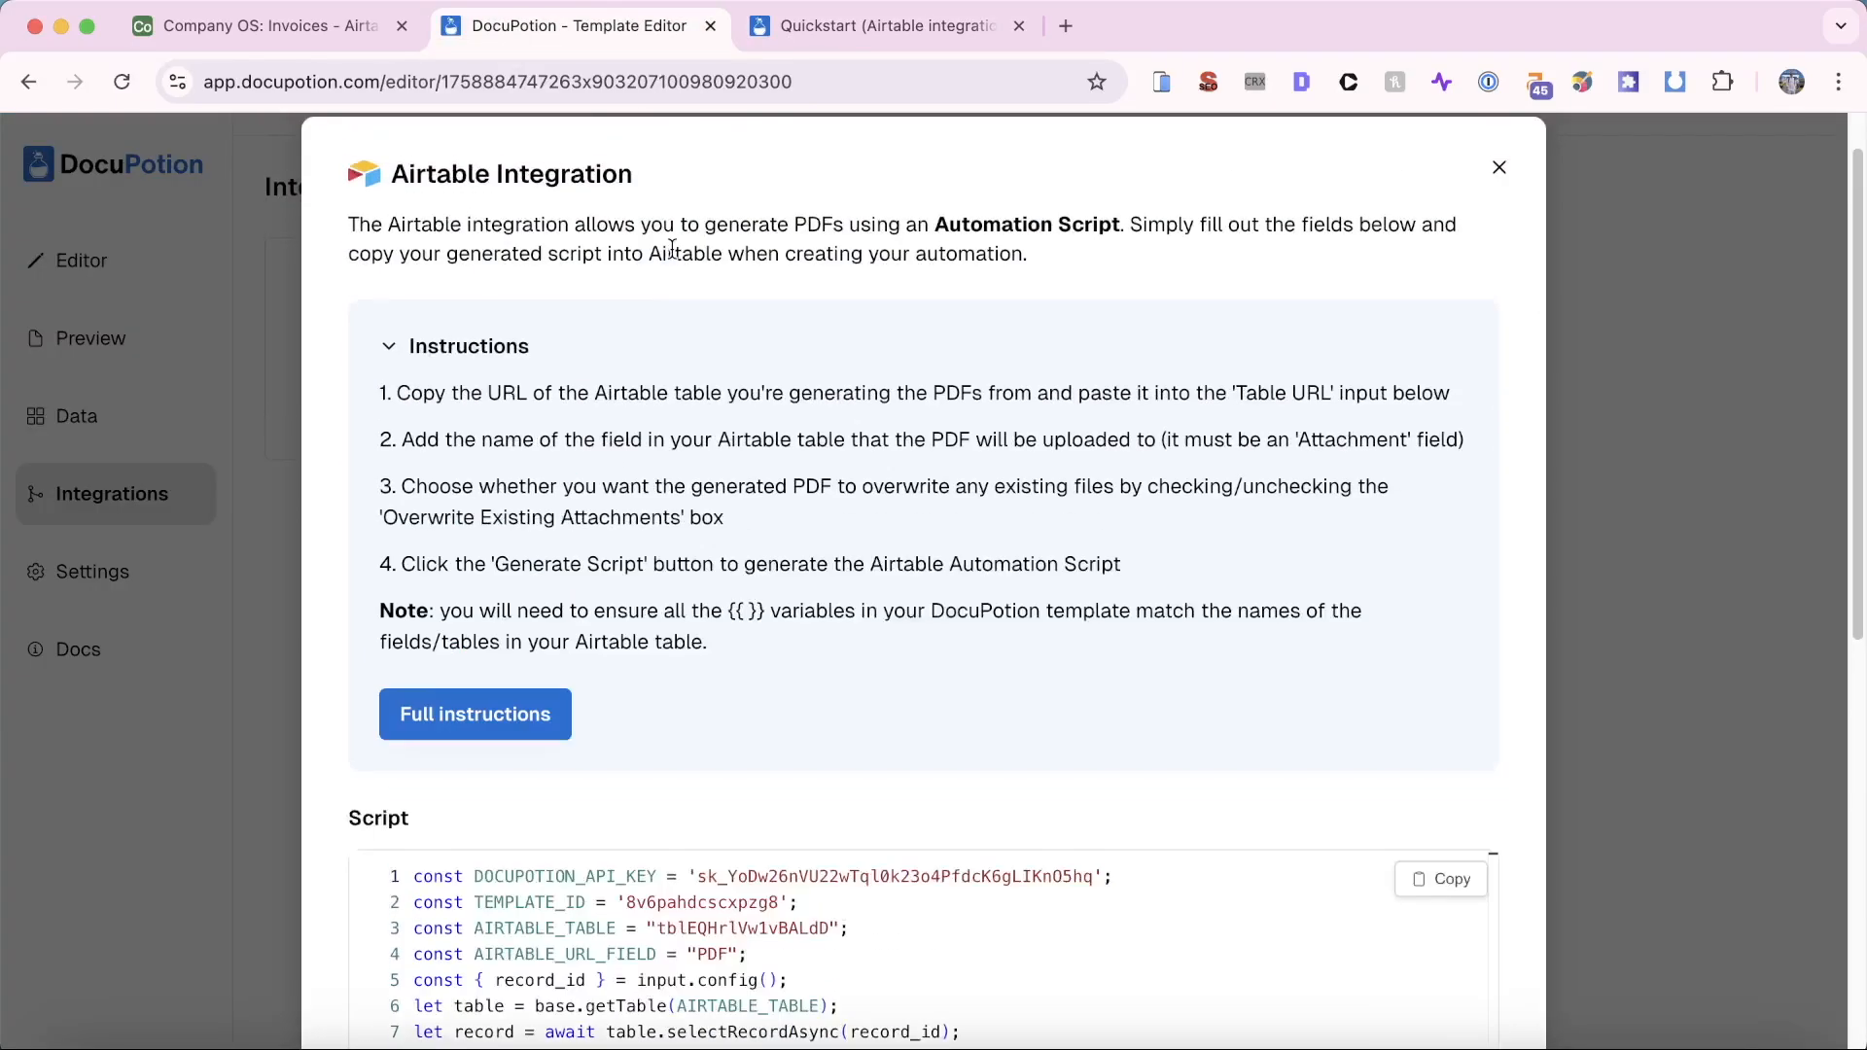
click(471, 348)
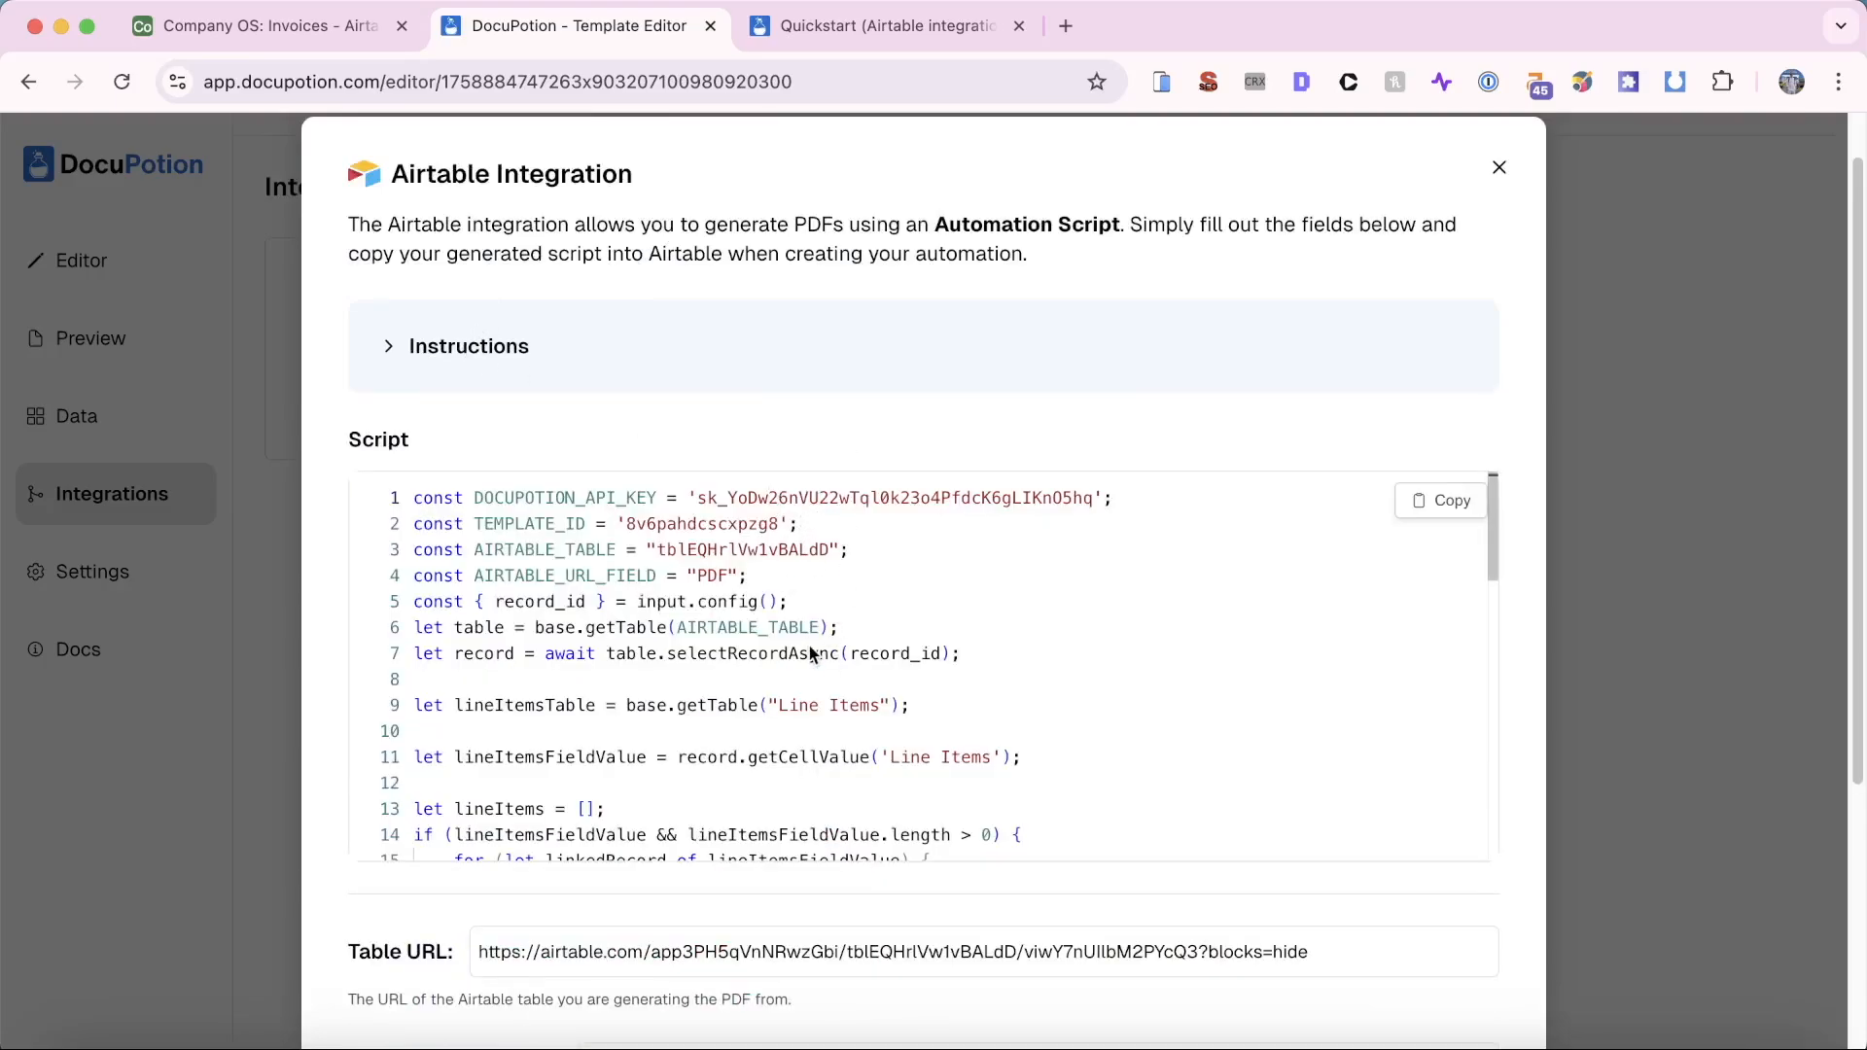
scroll(894, 749, down, 2)
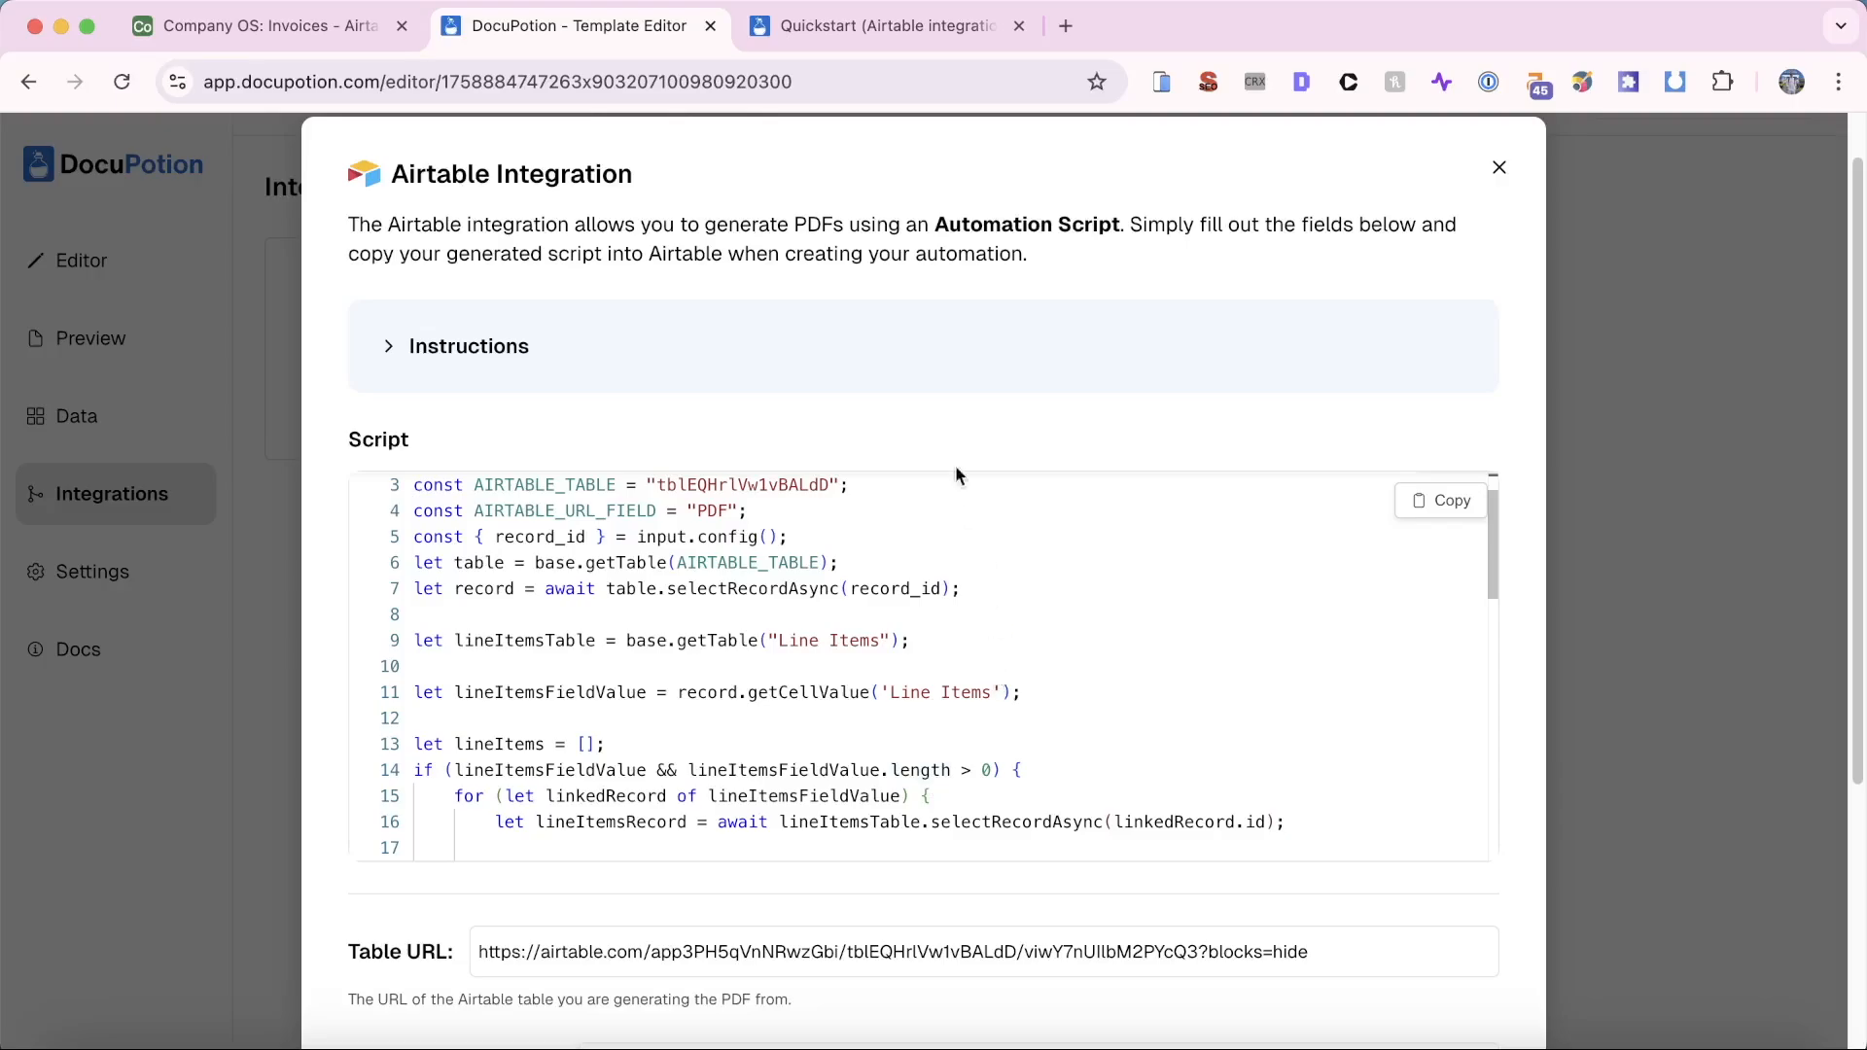
Step: Switch back to the Company OS base in Airtable and open its automations
click(296, 29)
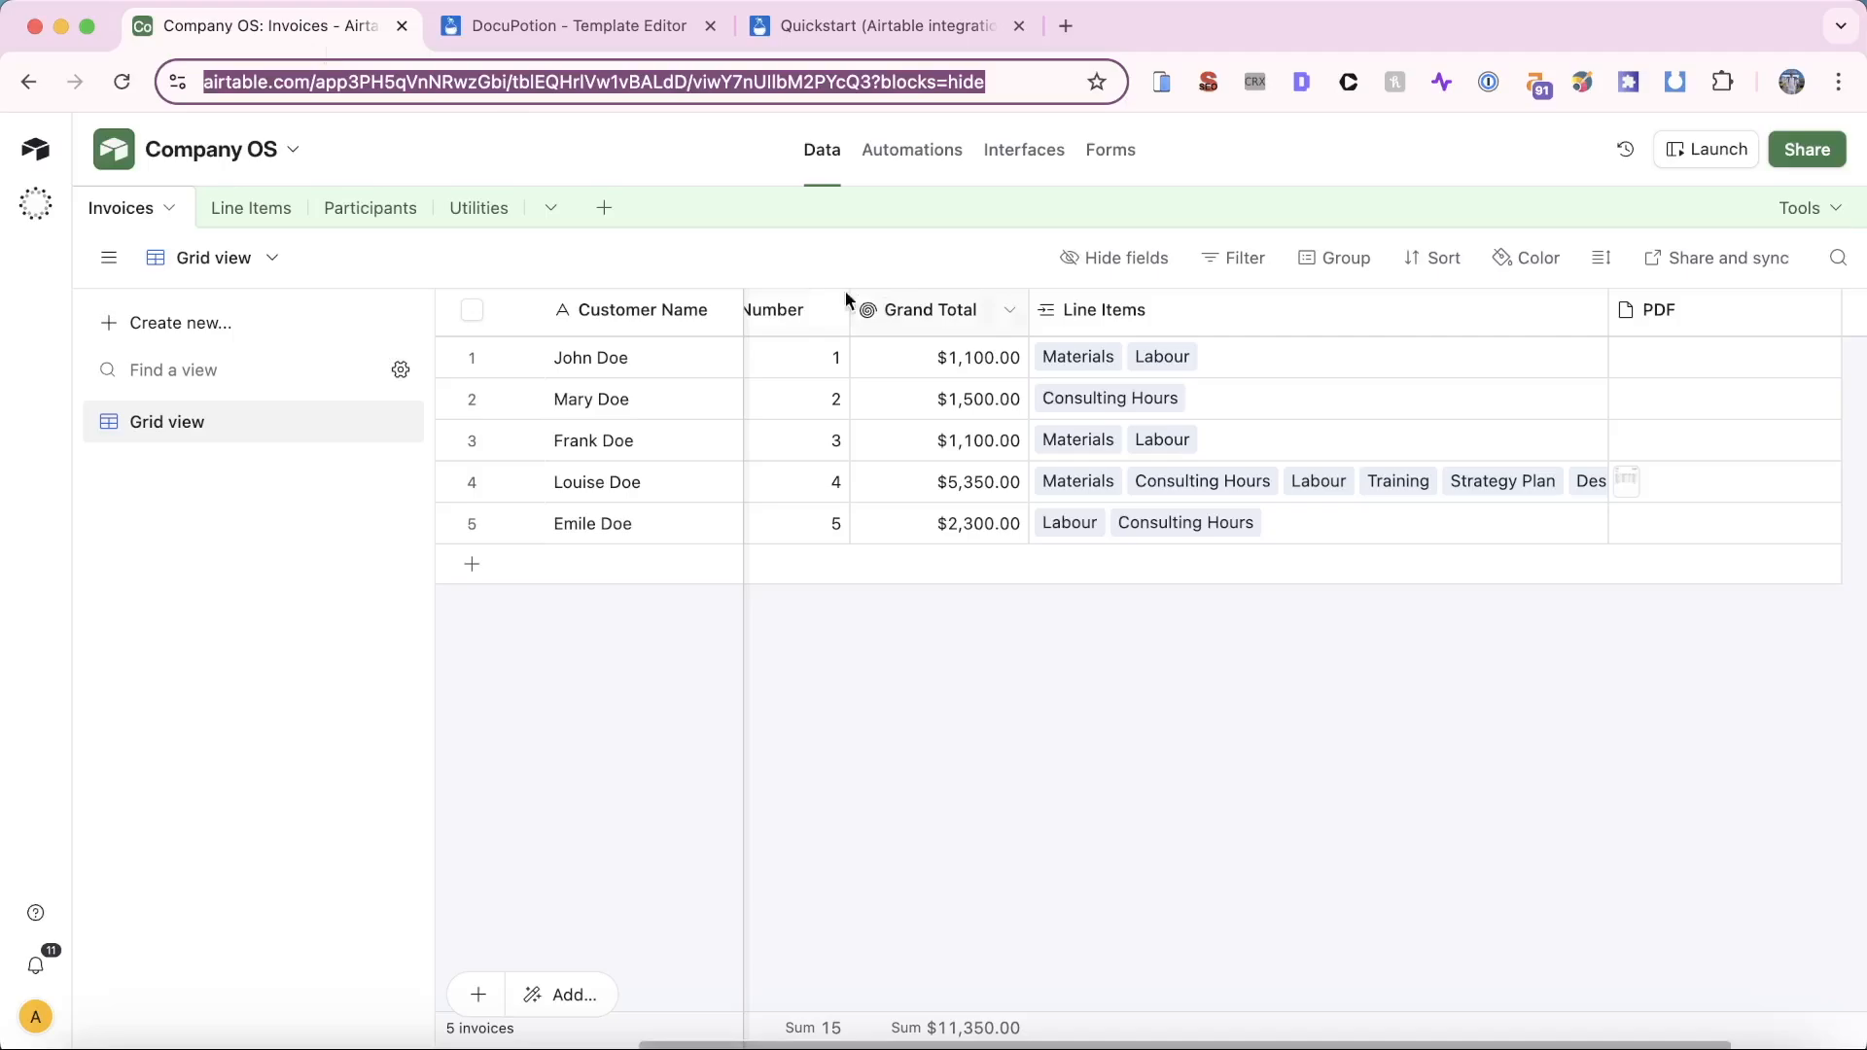
click(935, 156)
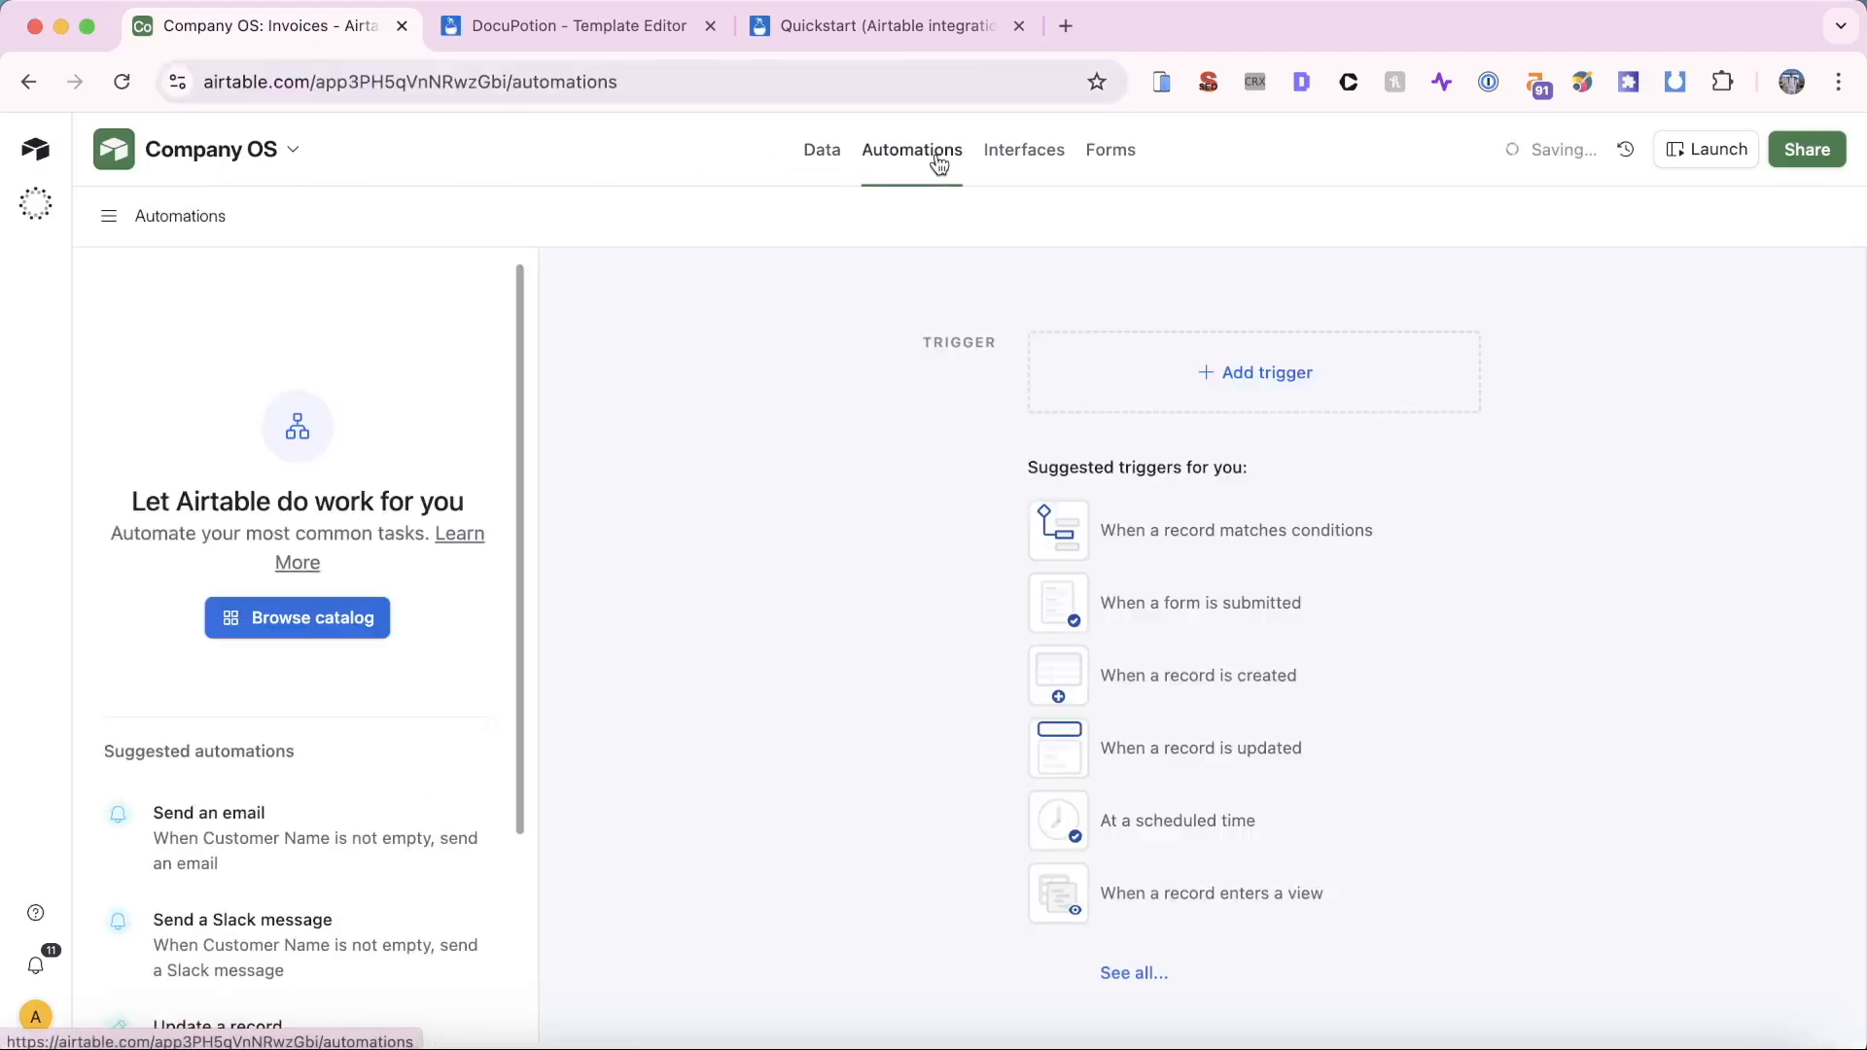
Step: Start a new automation with the trigger "When record matches conditions"
click(1241, 365)
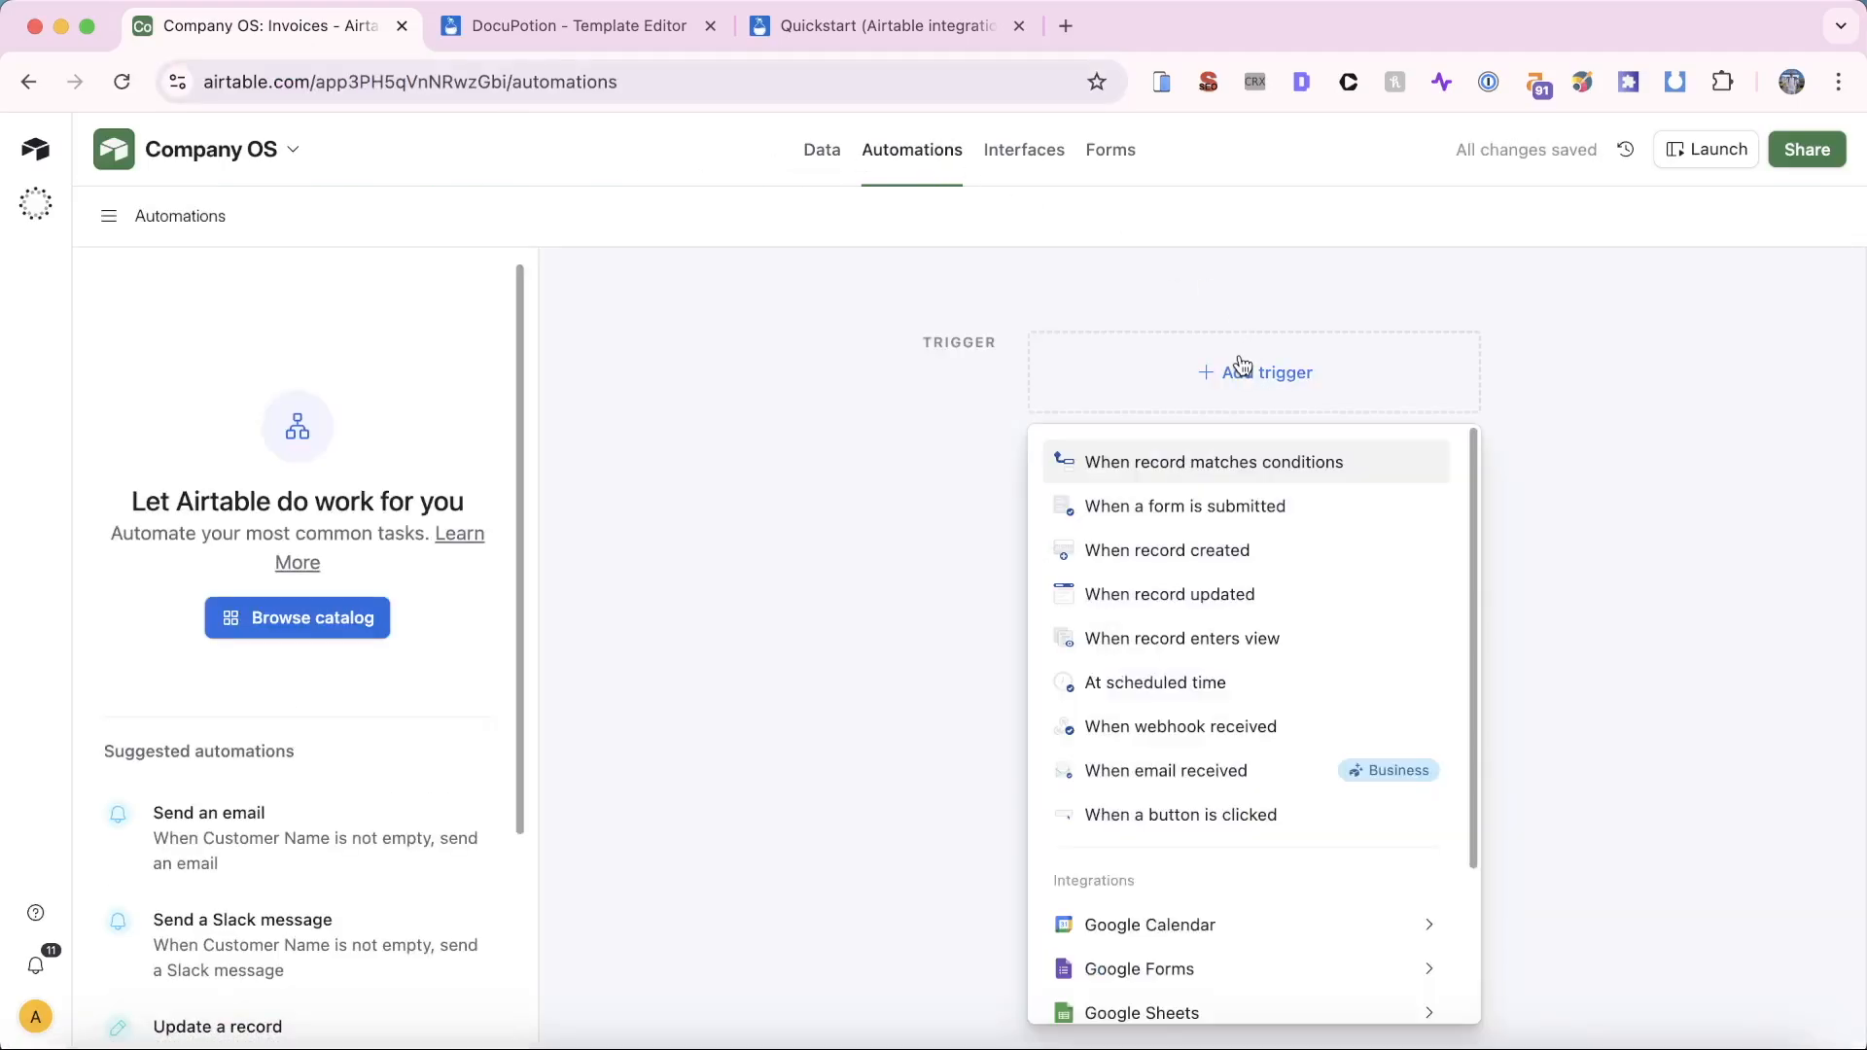
click(1276, 467)
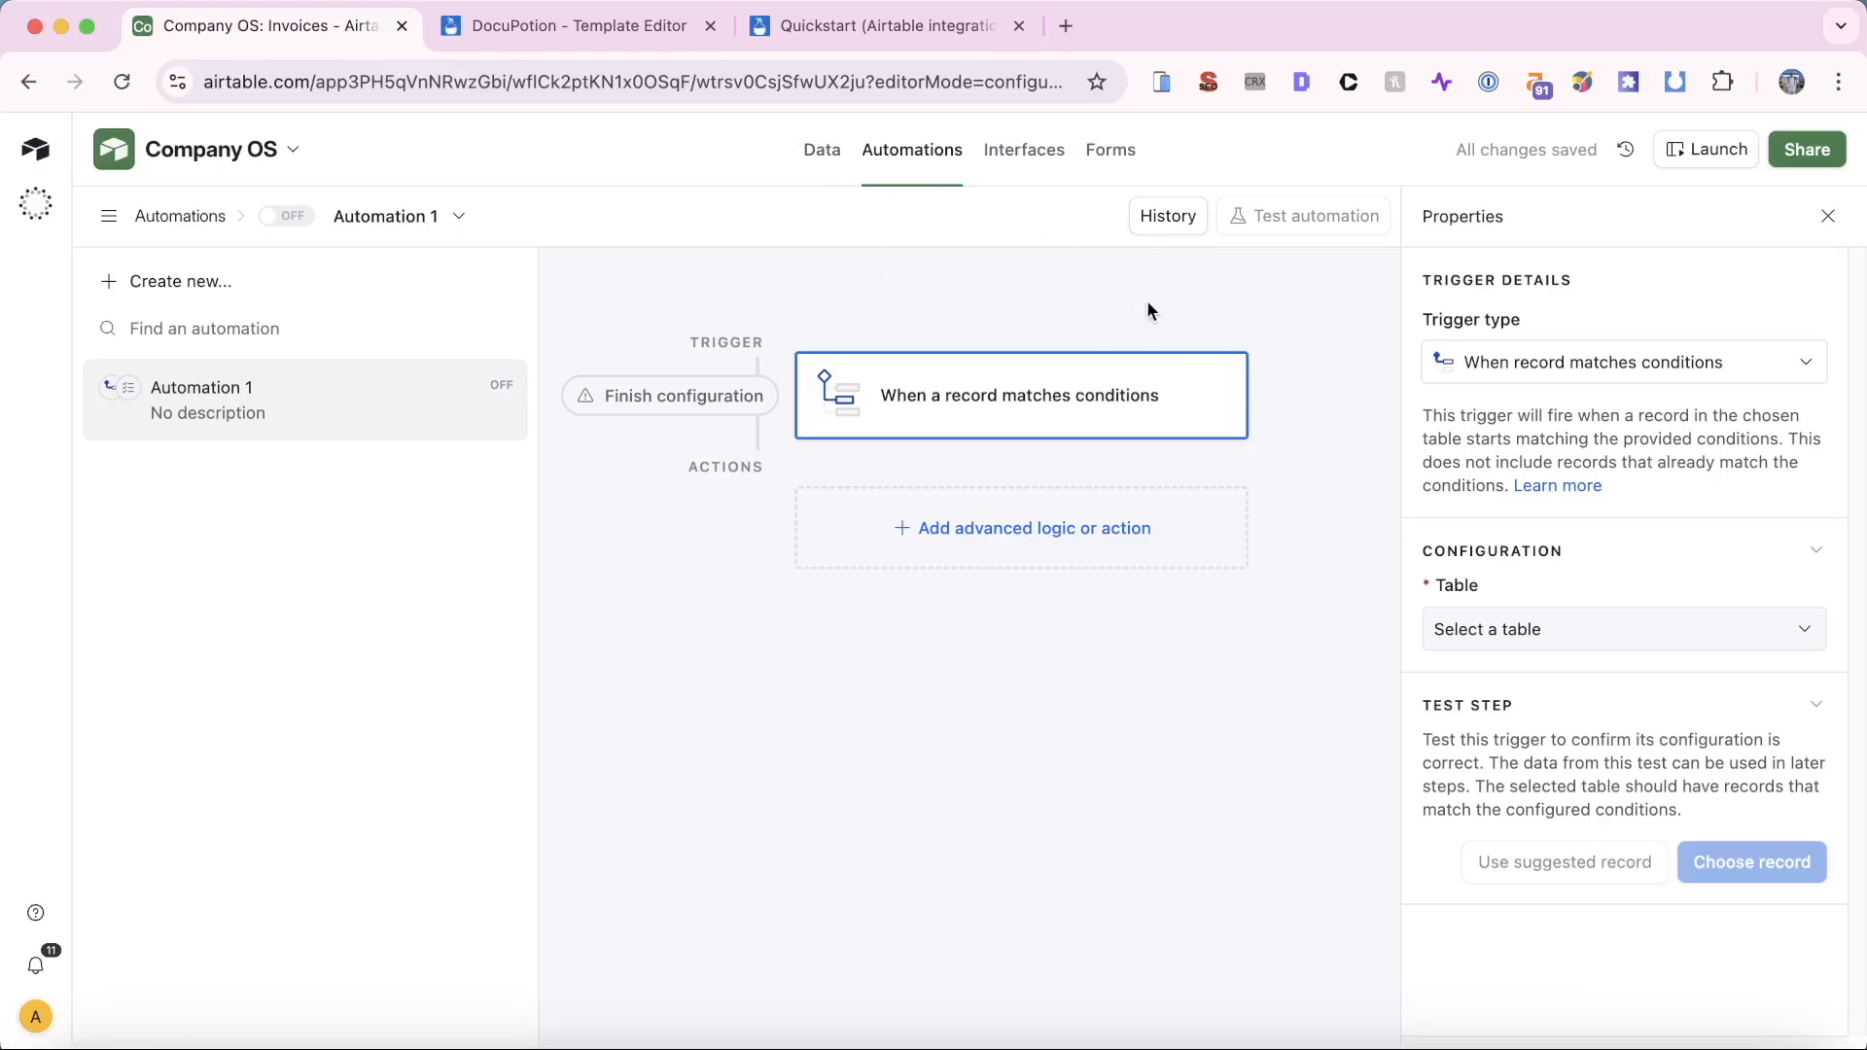
Step: Add a checkbox field named "Generate PDF" to the Invoices table
click(826, 150)
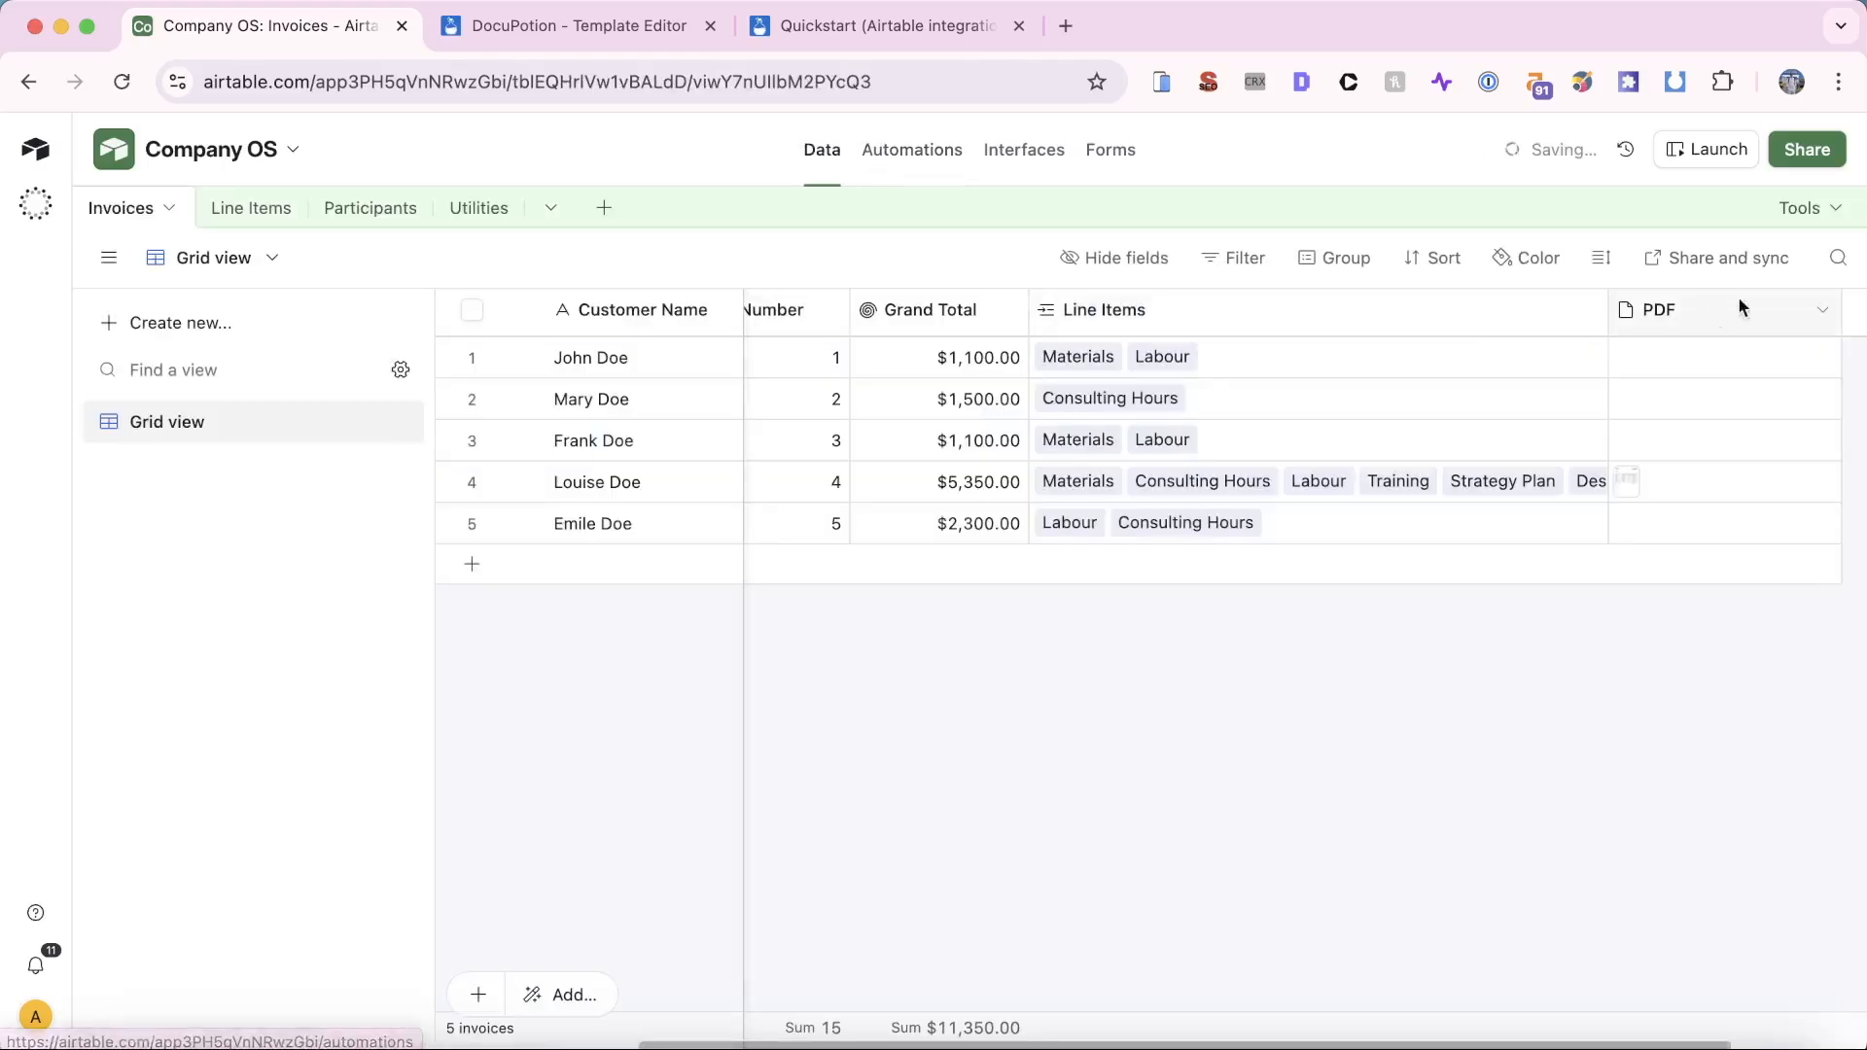
scroll(1781, 356, right, 2)
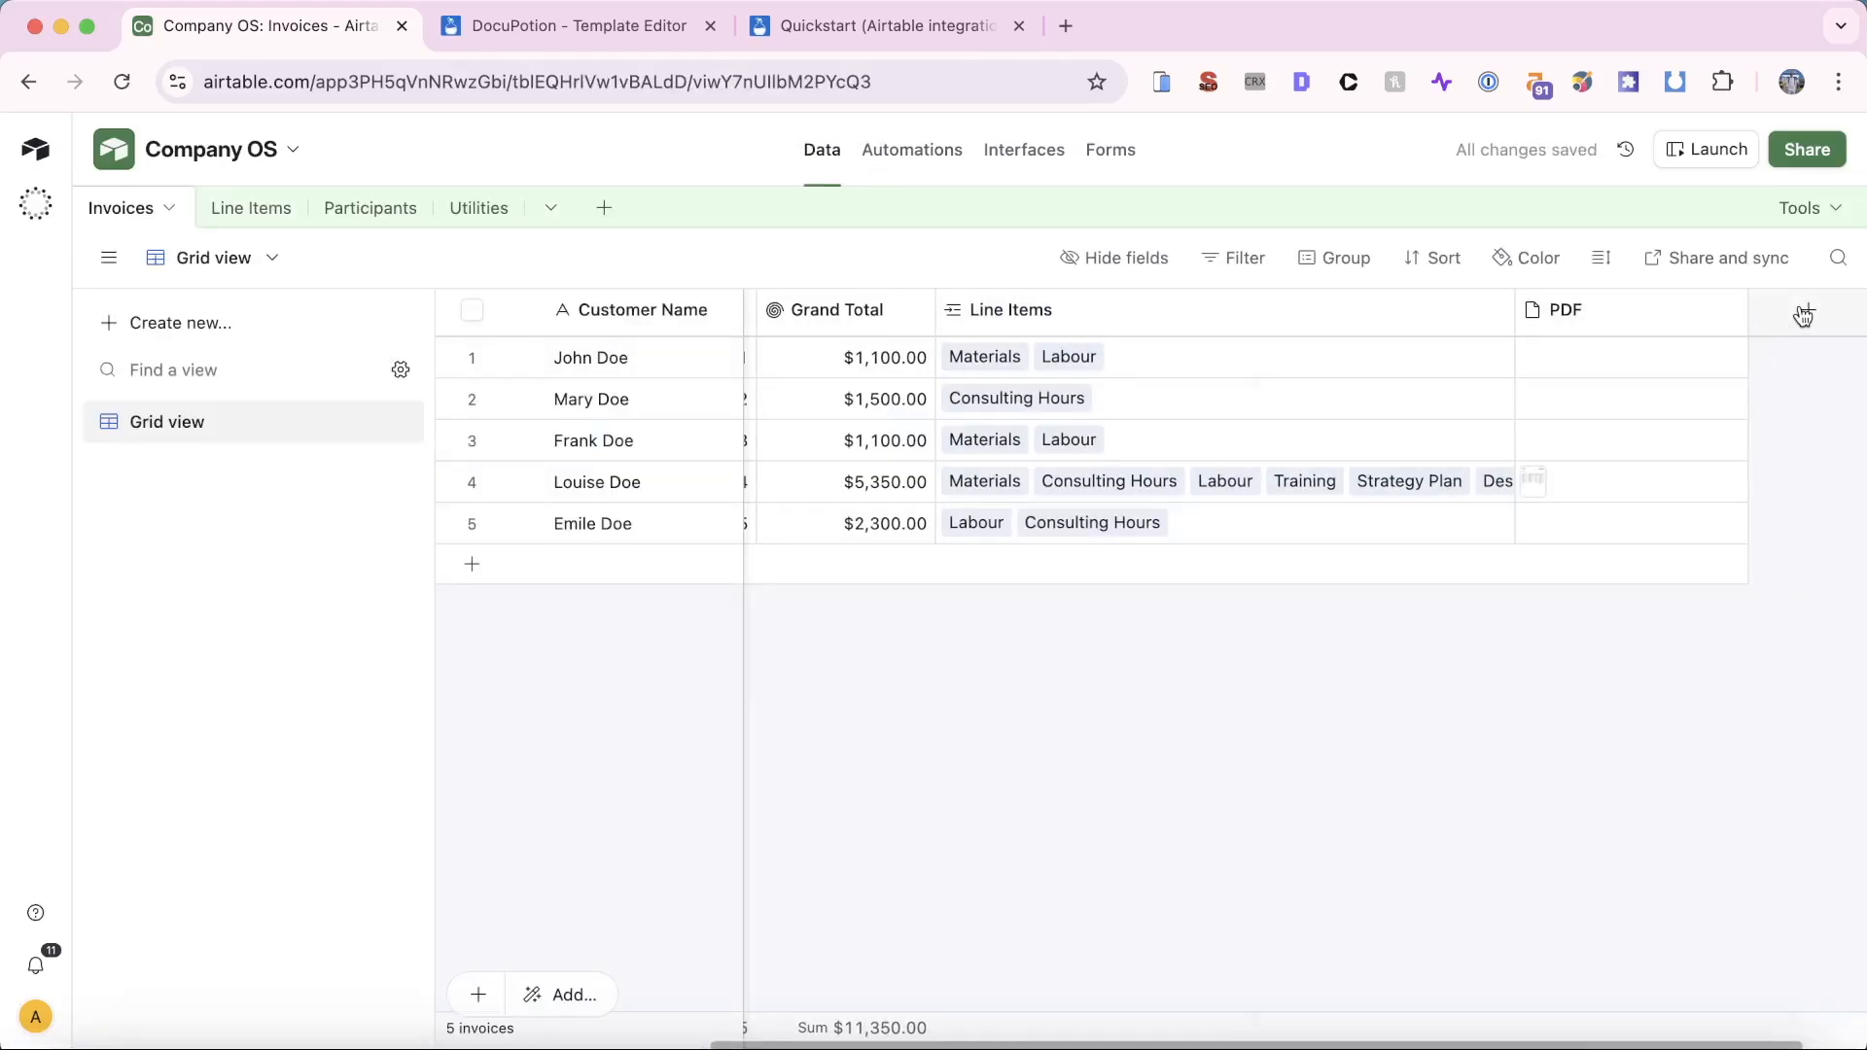
click(1808, 309)
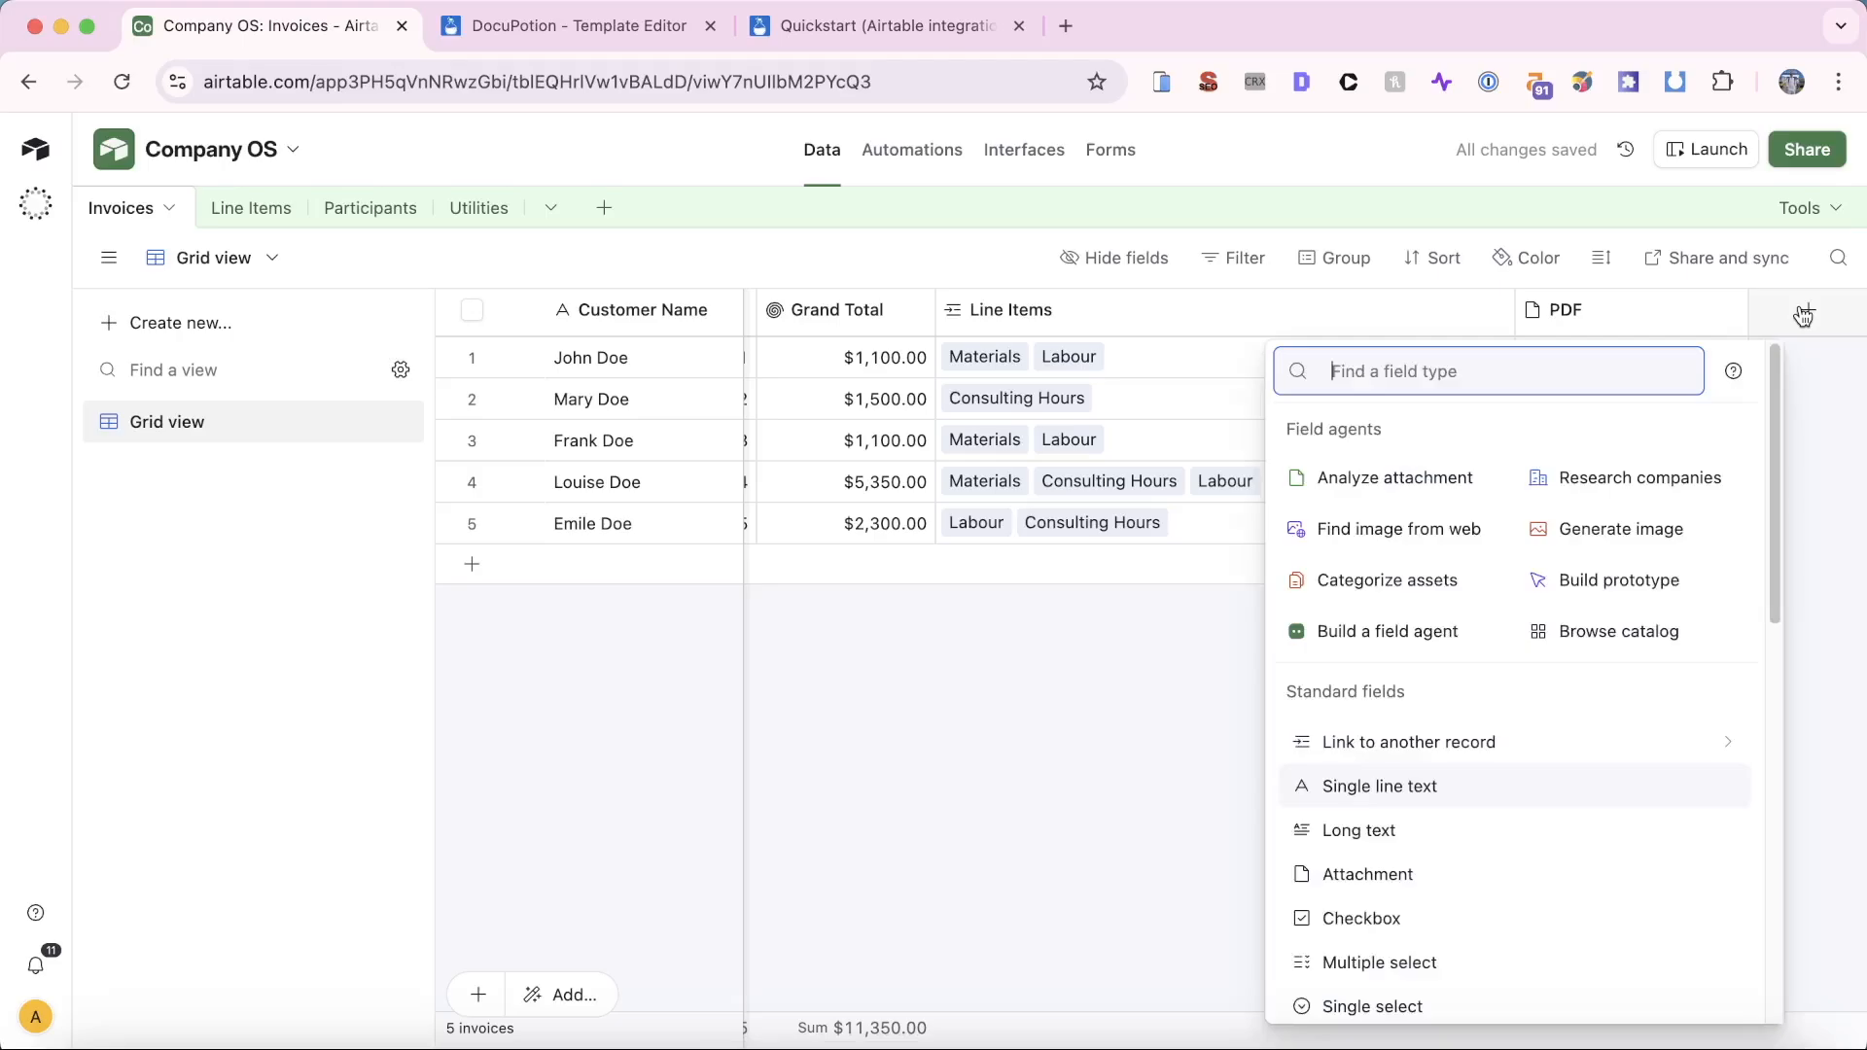
click(1437, 908)
text(Generate PDF)
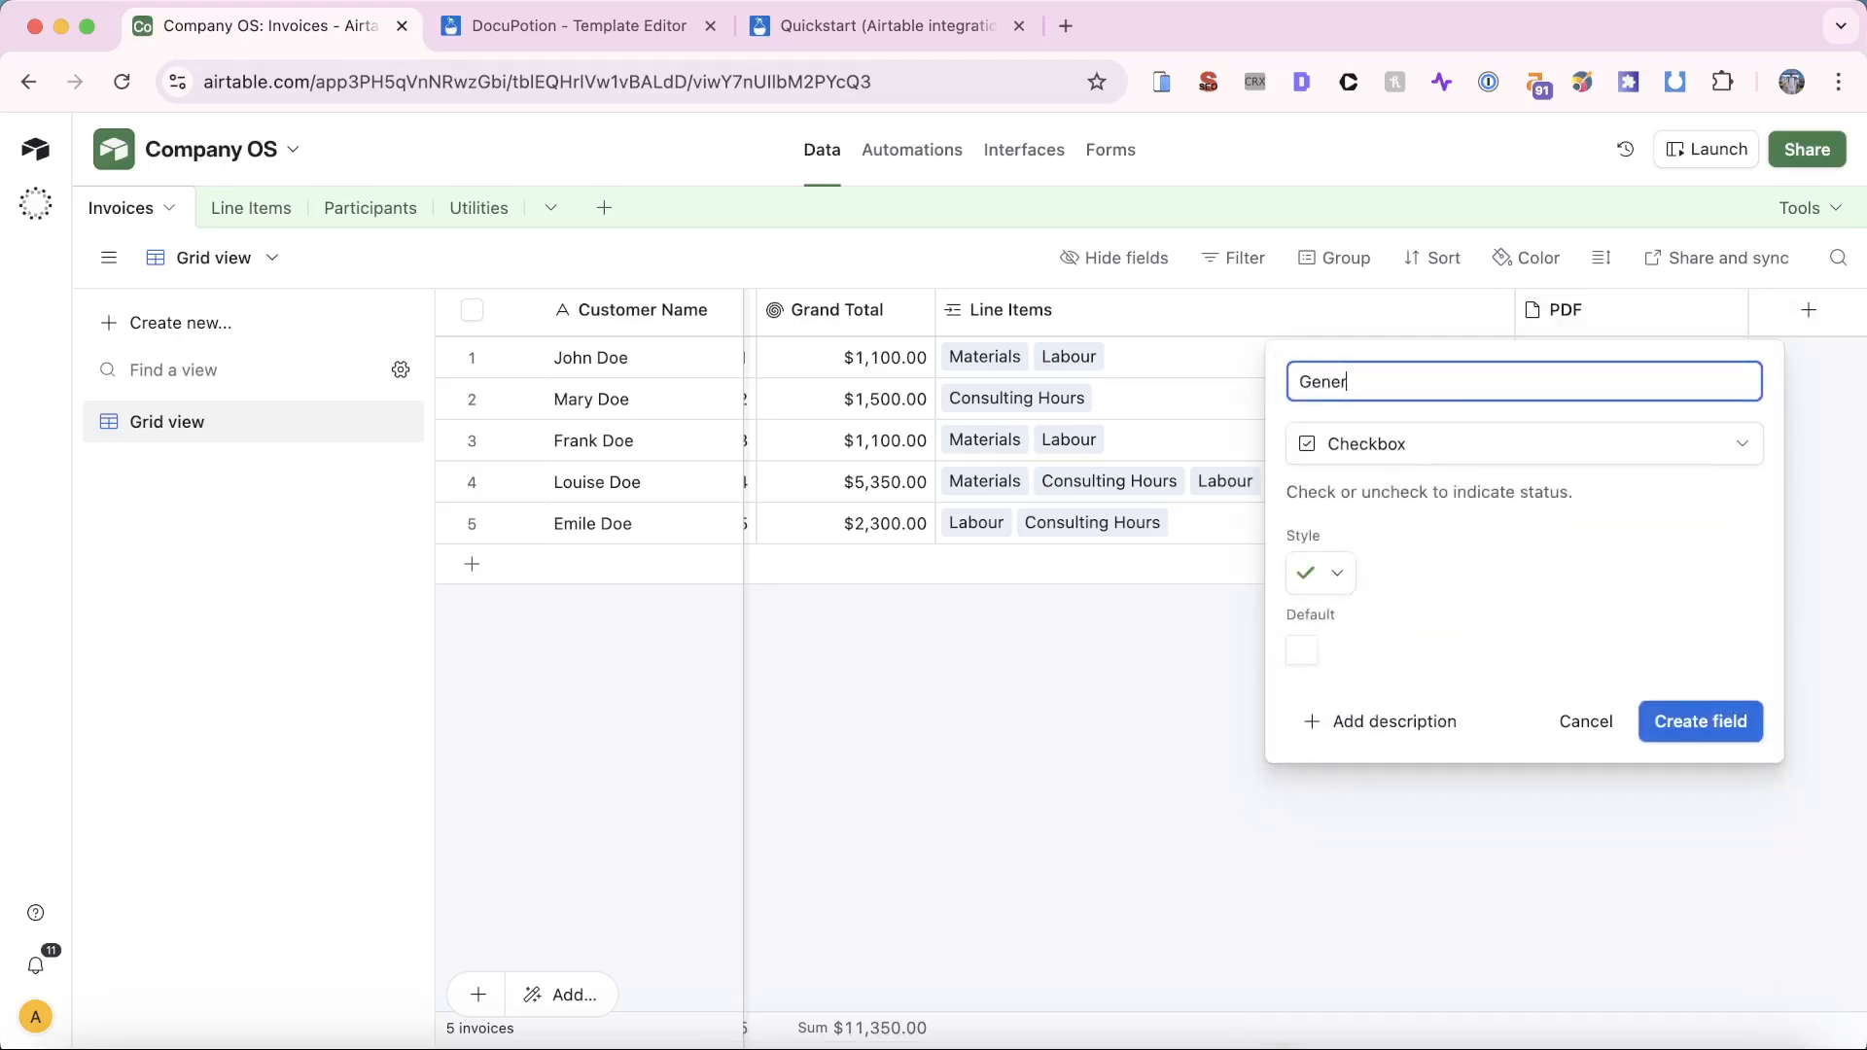
click(1719, 722)
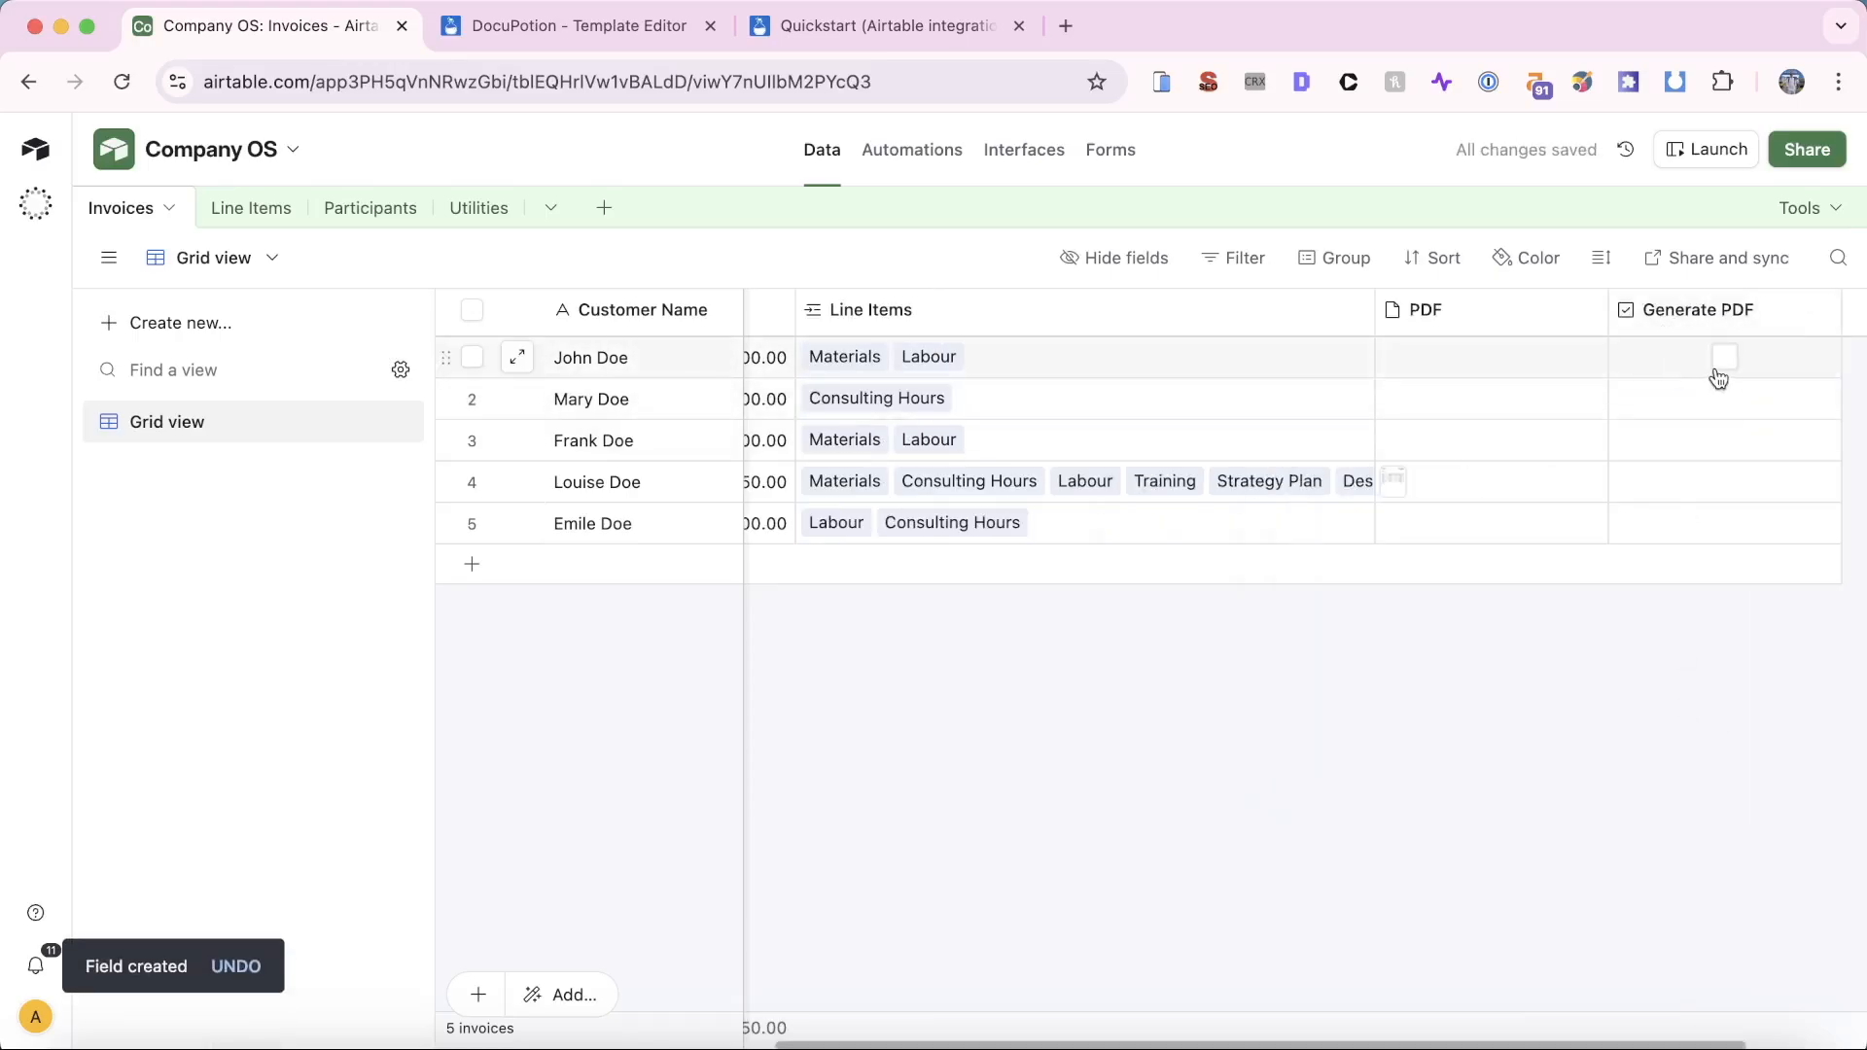
Step: Set the automation trigger's table to Invoices with the condition that Generate PDF is checked
click(931, 158)
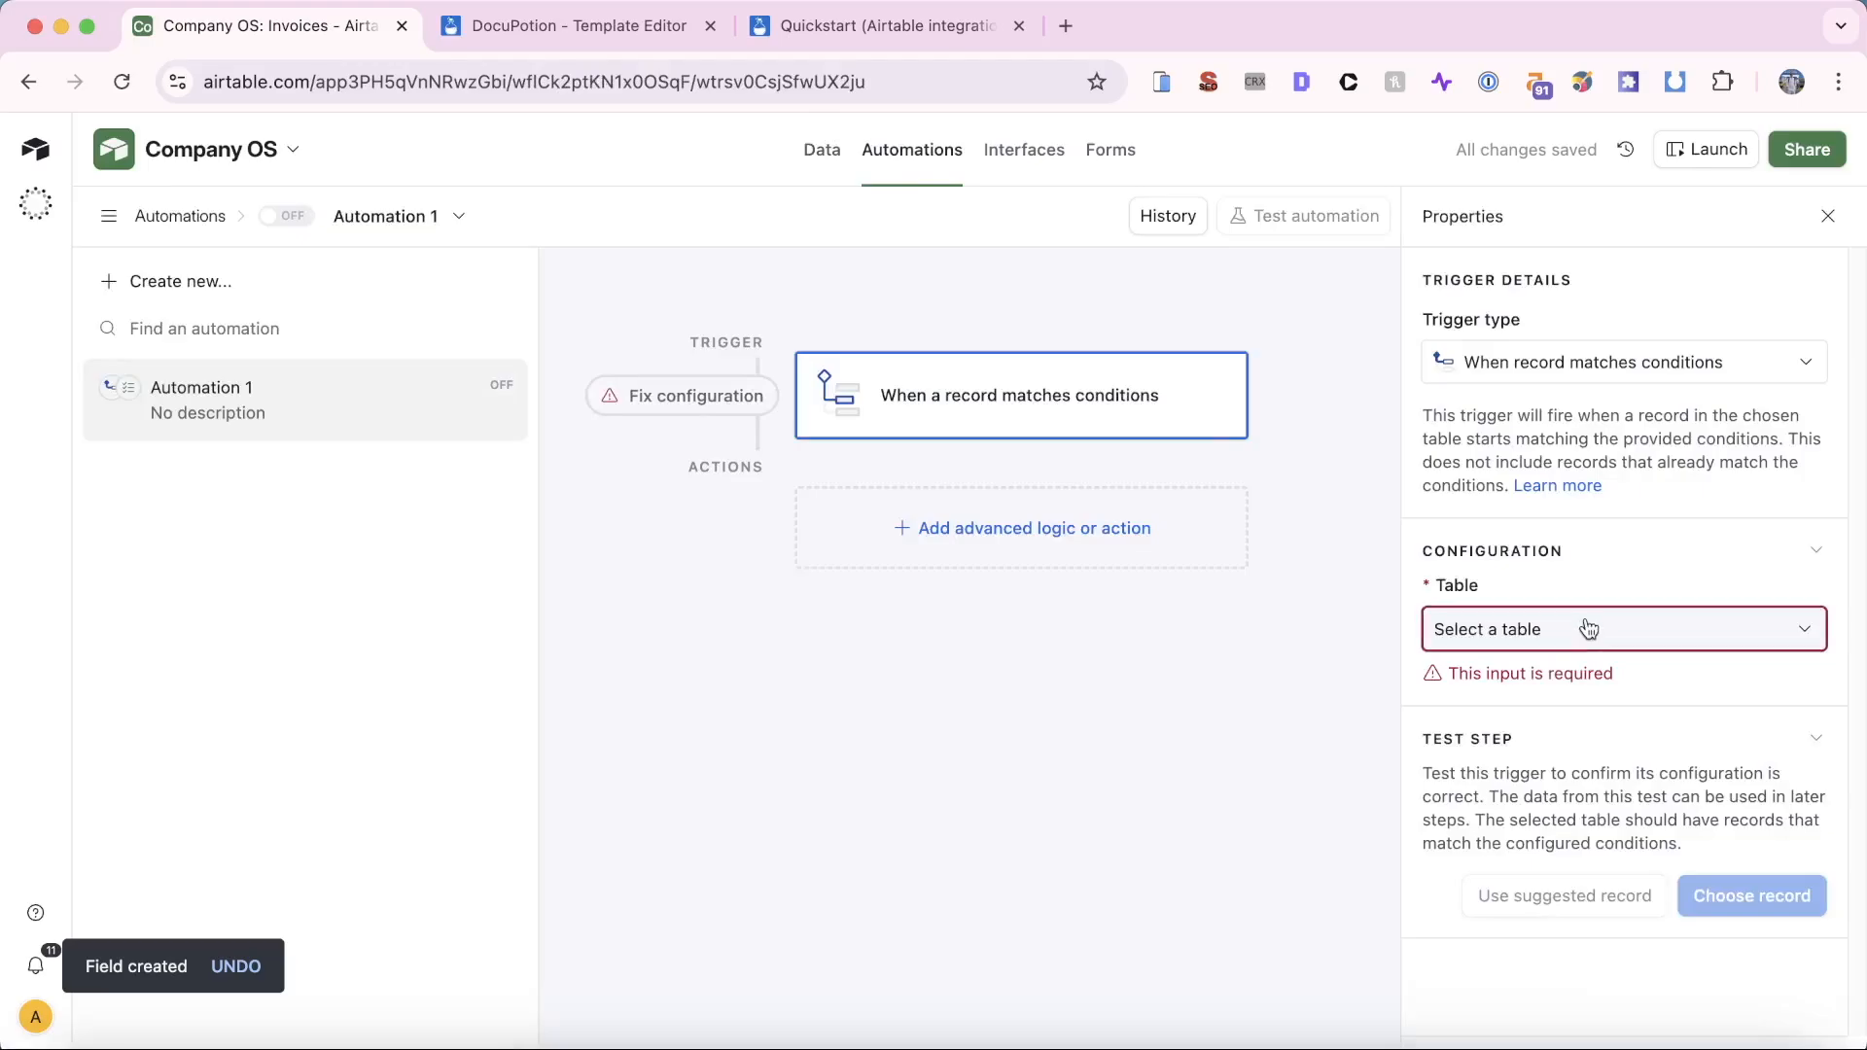
click(1587, 628)
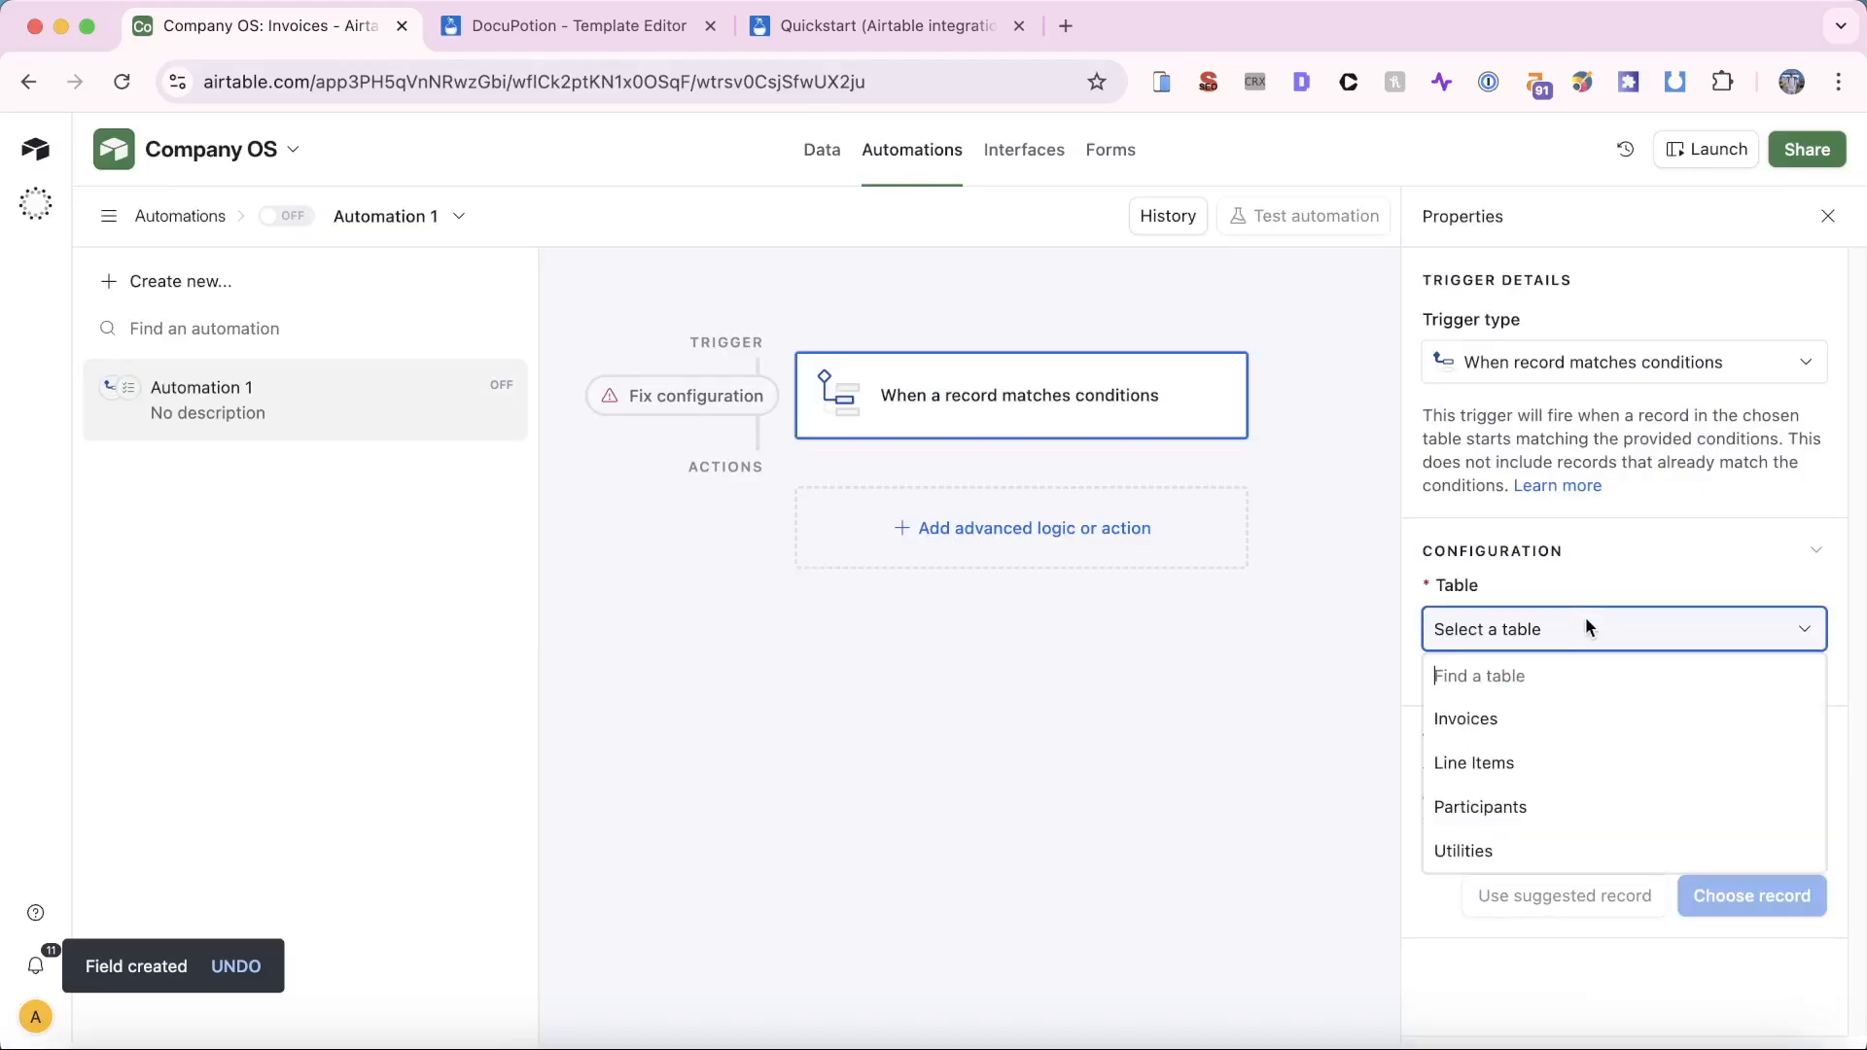
click(1556, 720)
click(1534, 737)
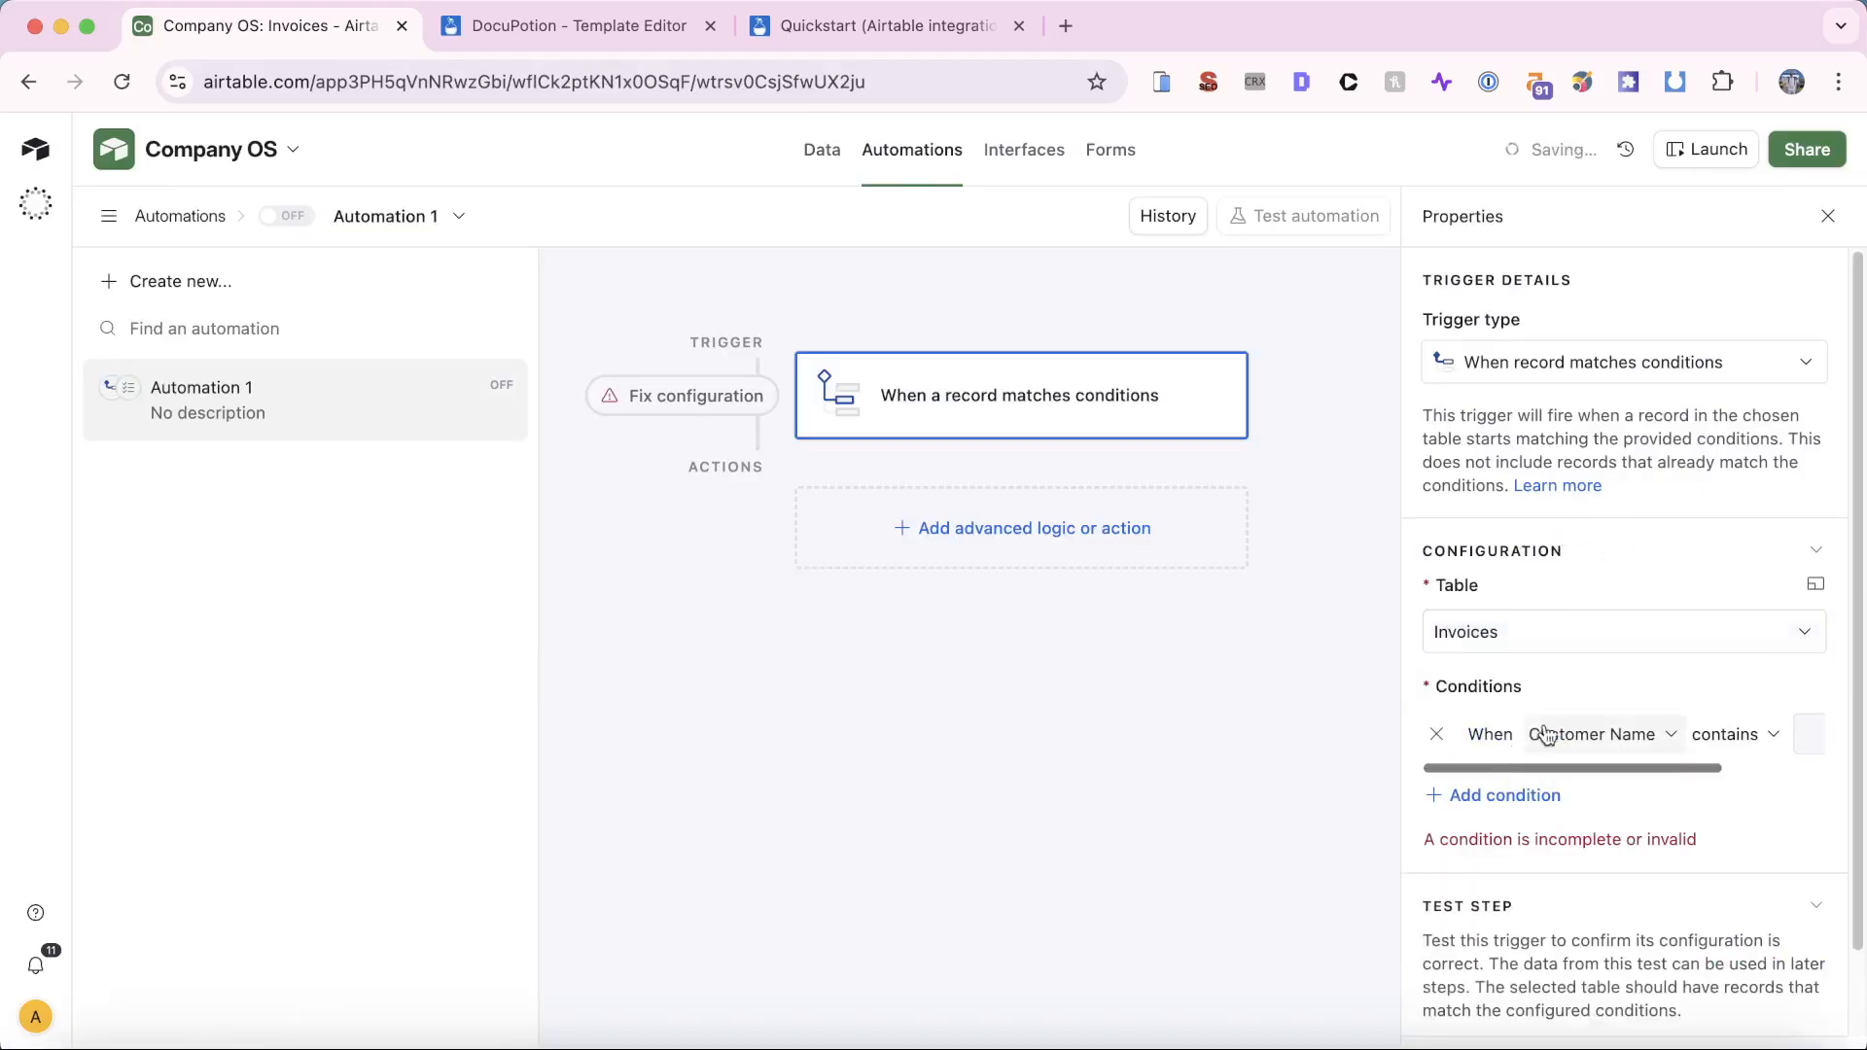
click(1551, 736)
scroll(1537, 633, down, 1)
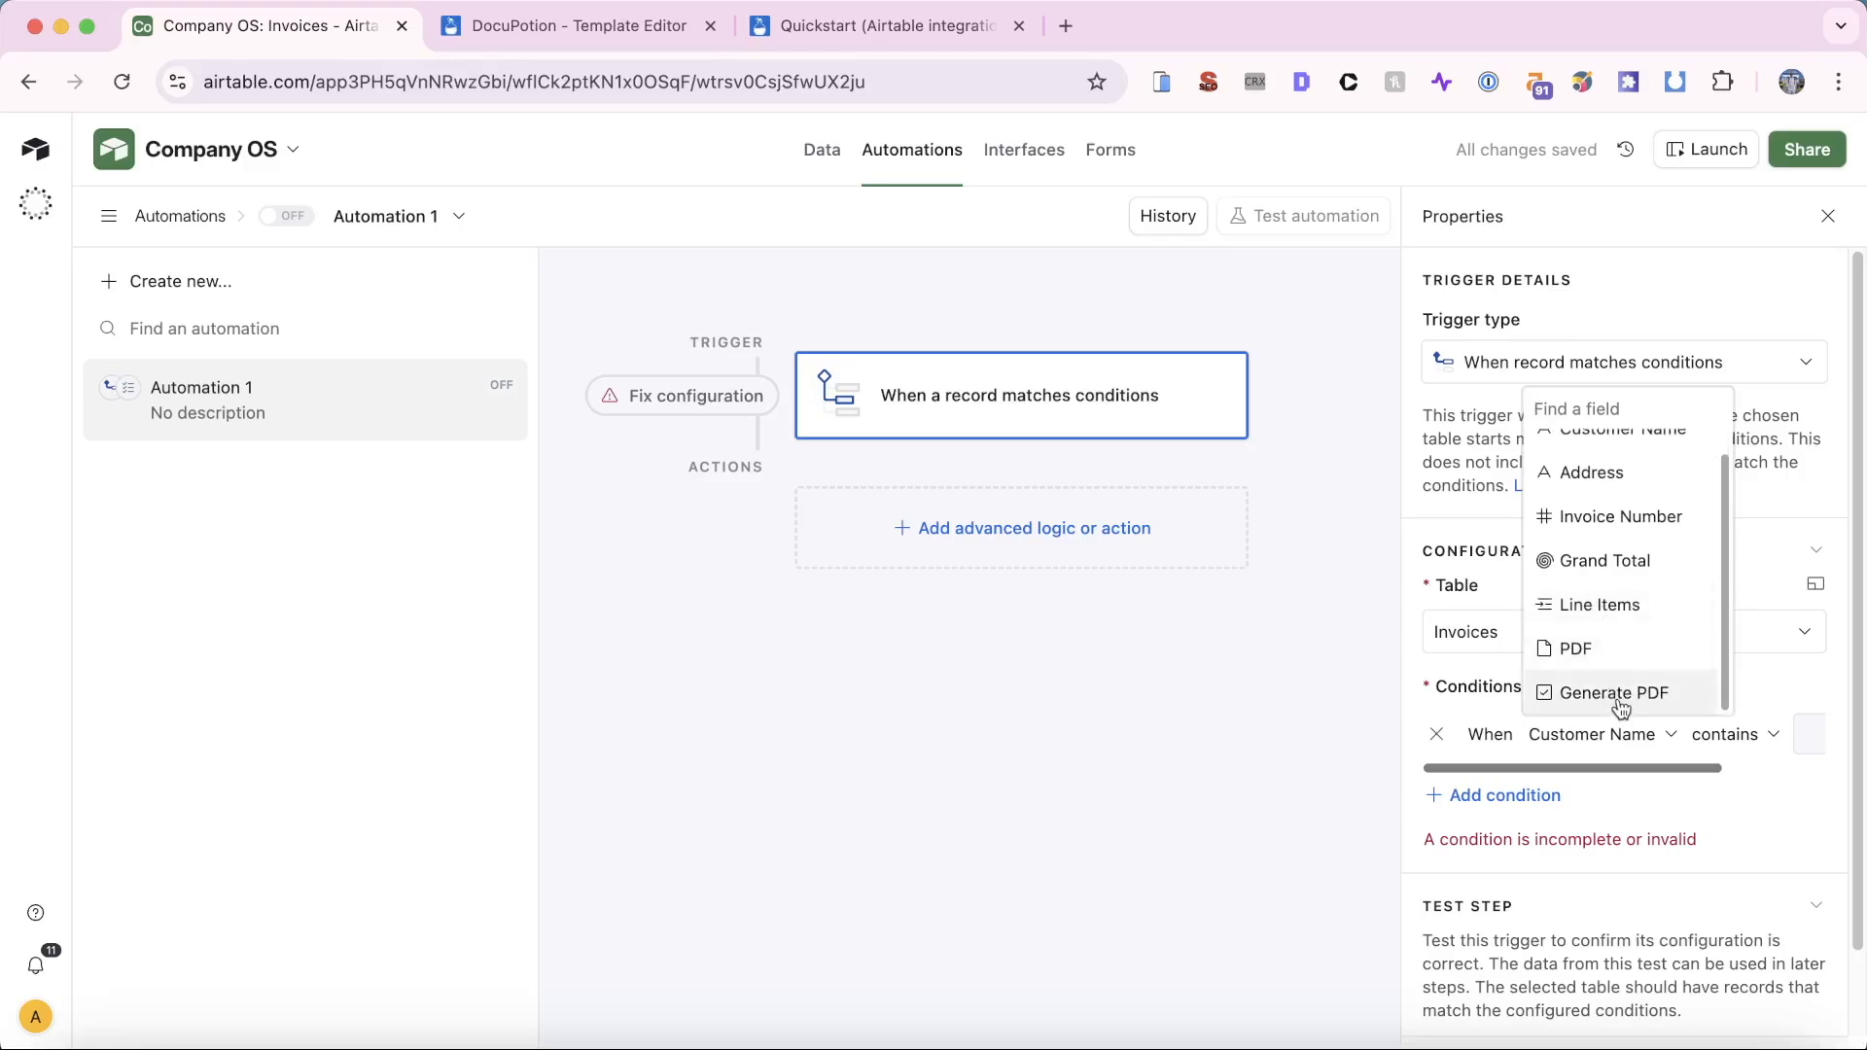
click(1616, 696)
click(1717, 734)
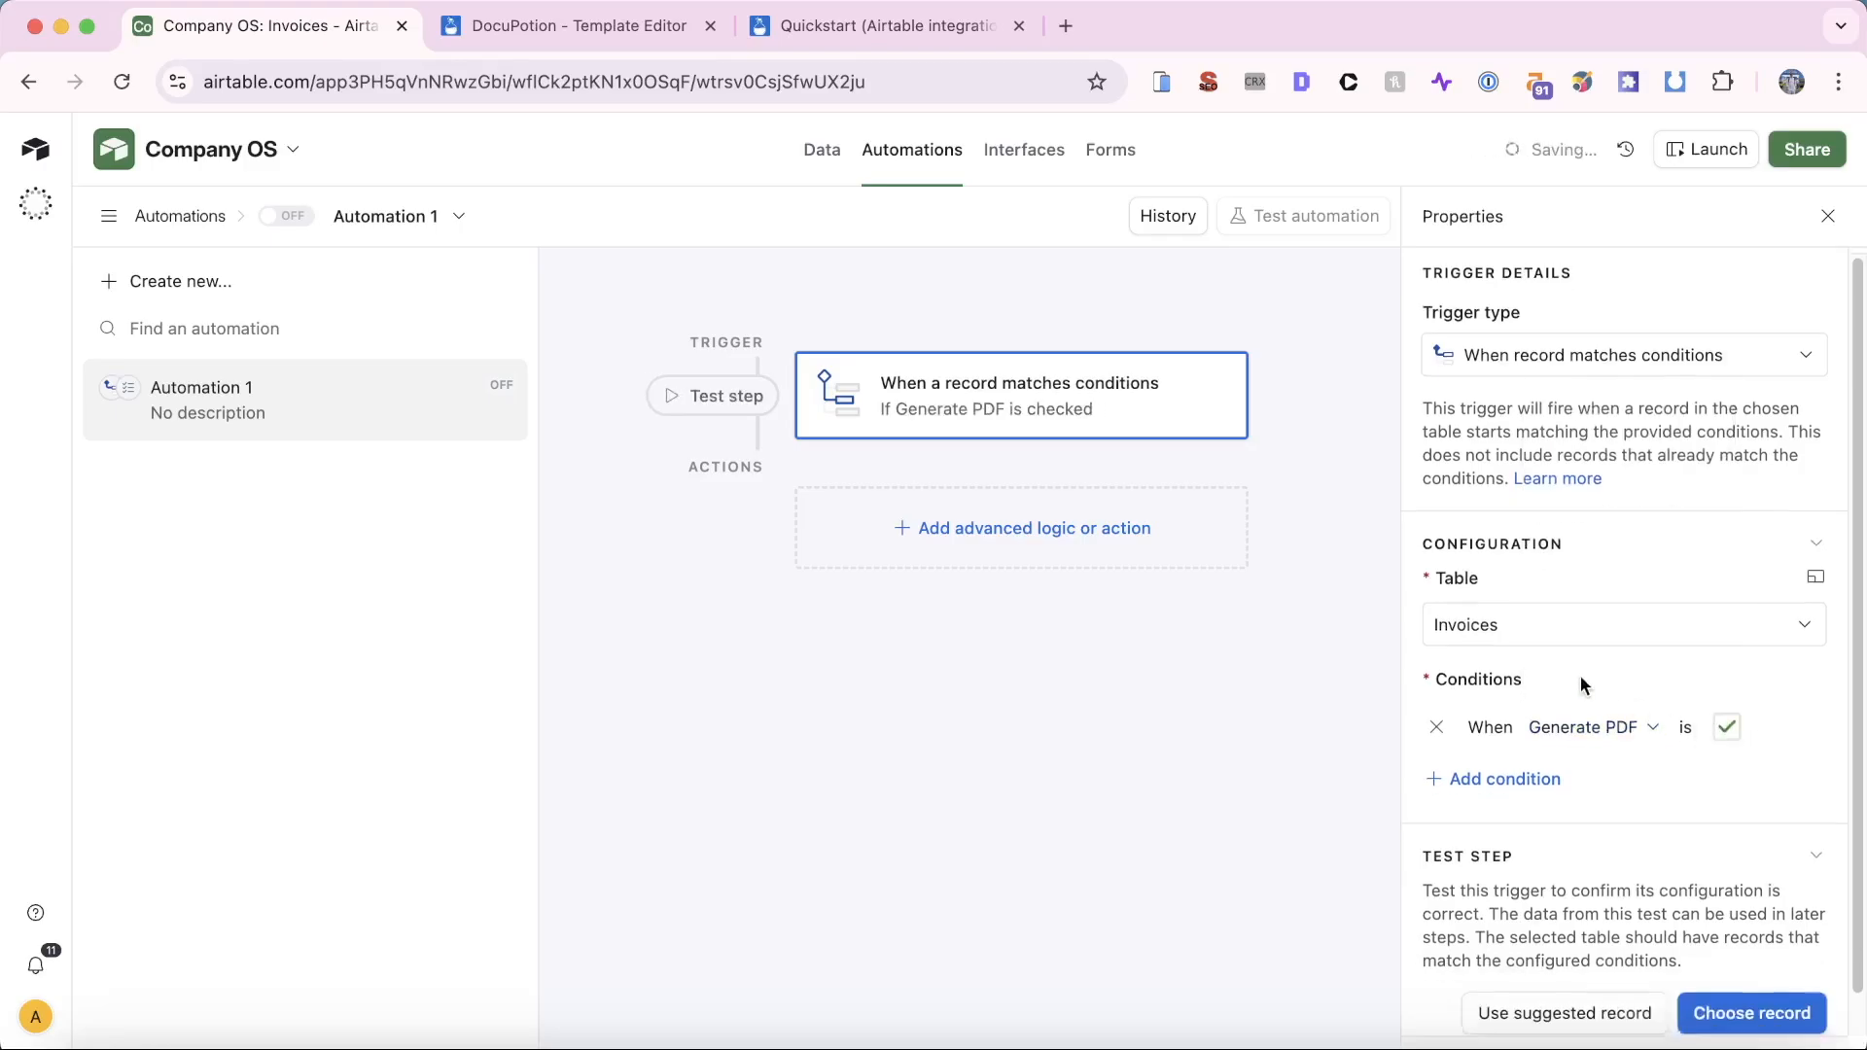
scroll(1748, 908, down, 1)
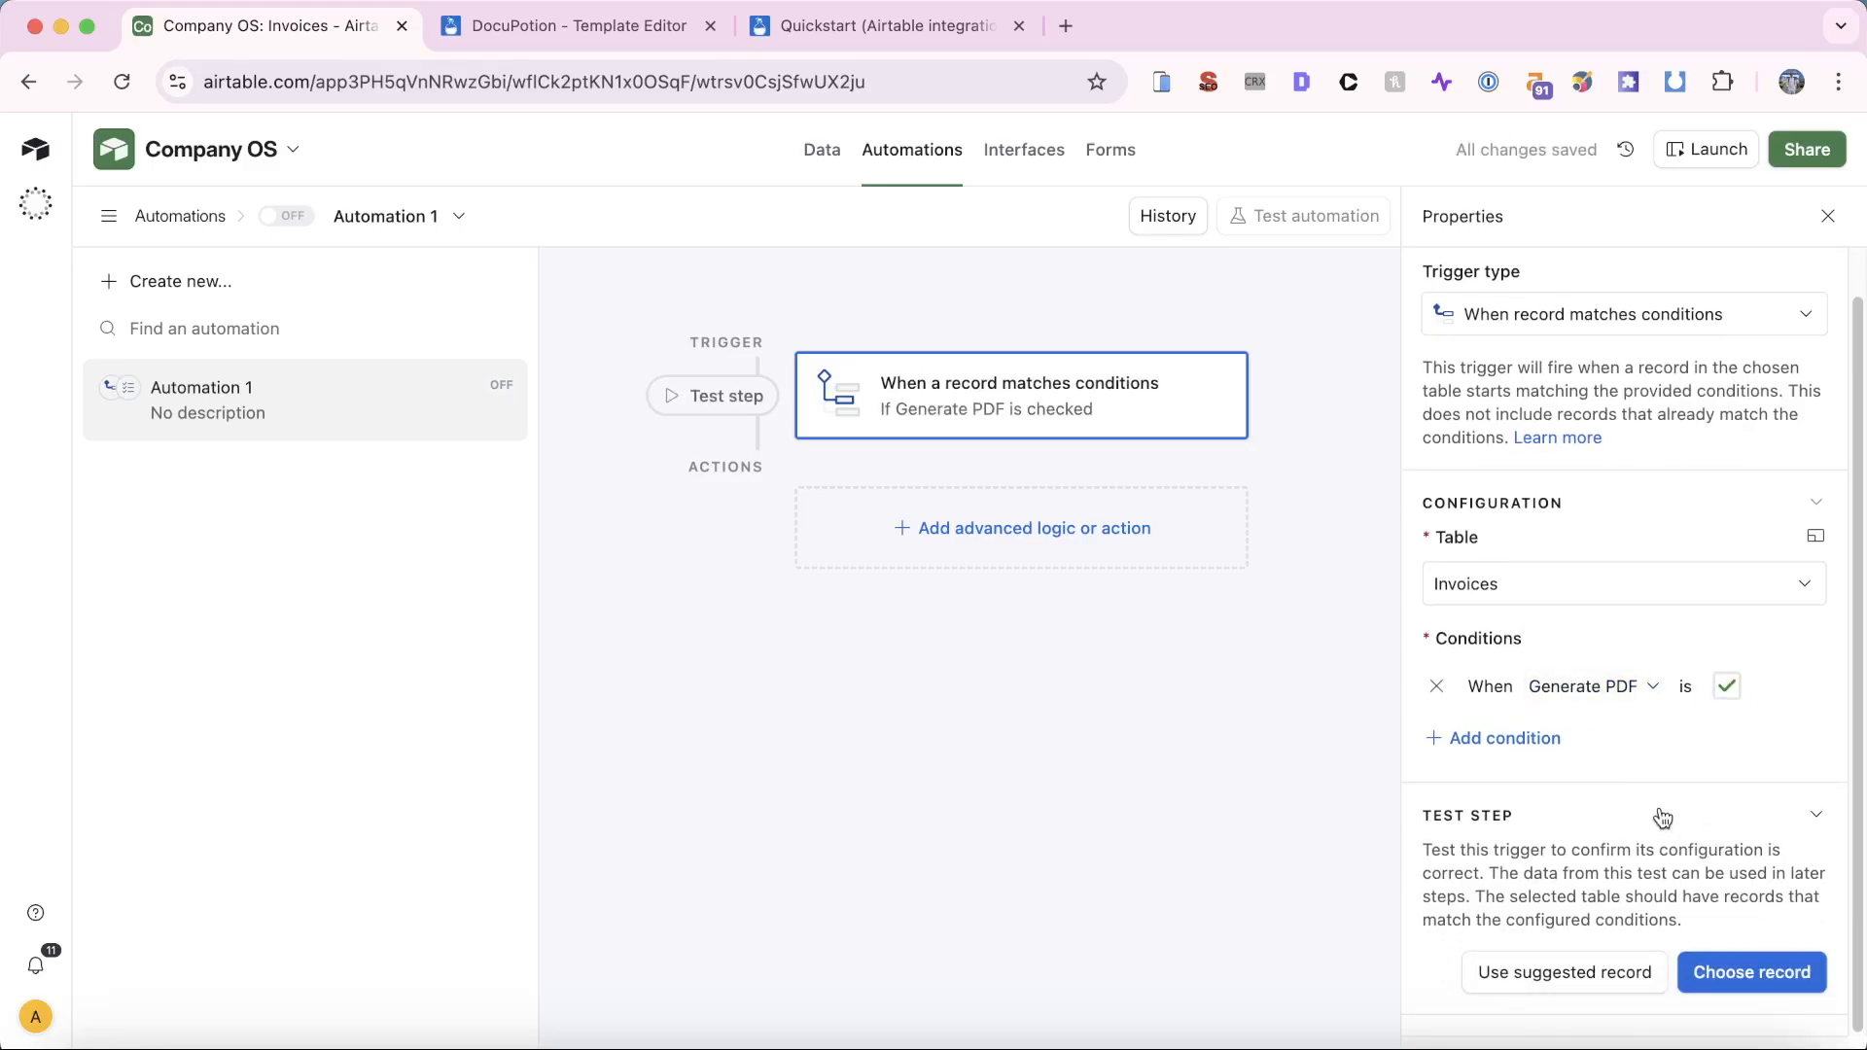
Step: Add a Run script action to the automation
click(1050, 542)
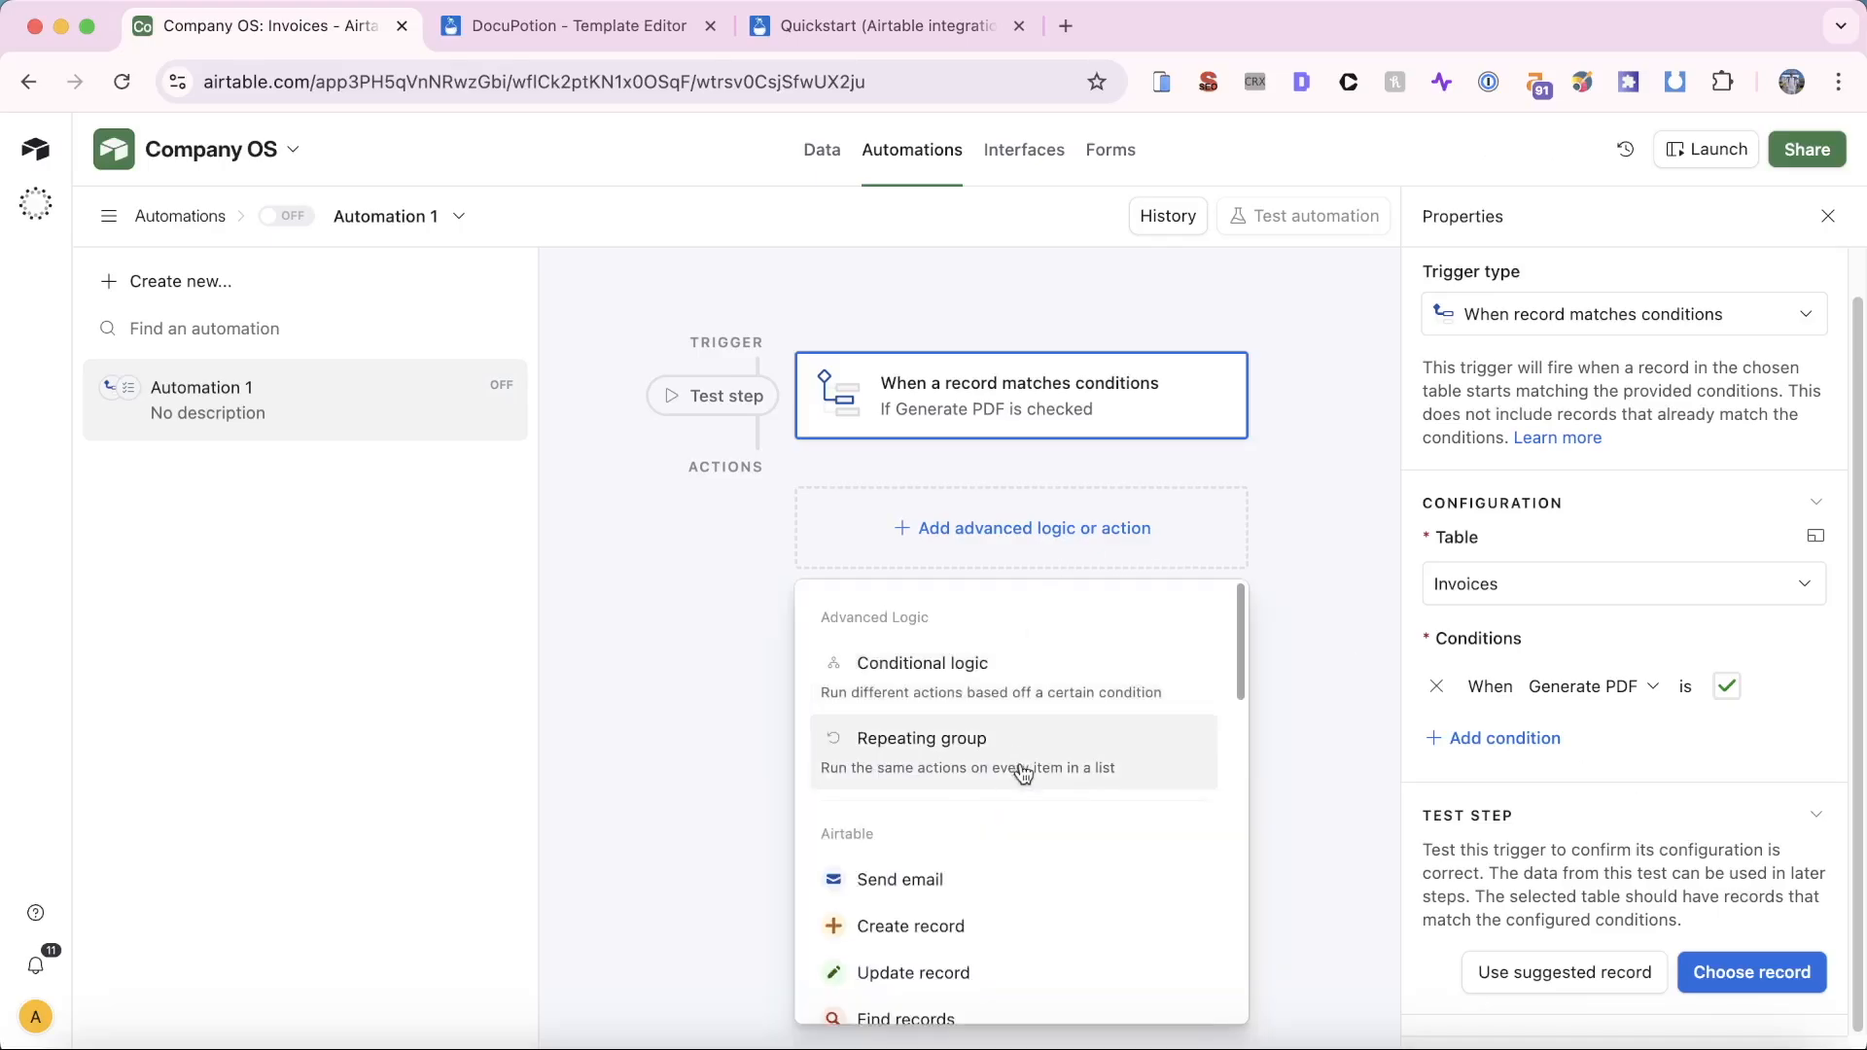
scroll(1019, 764, down, 3)
click(989, 969)
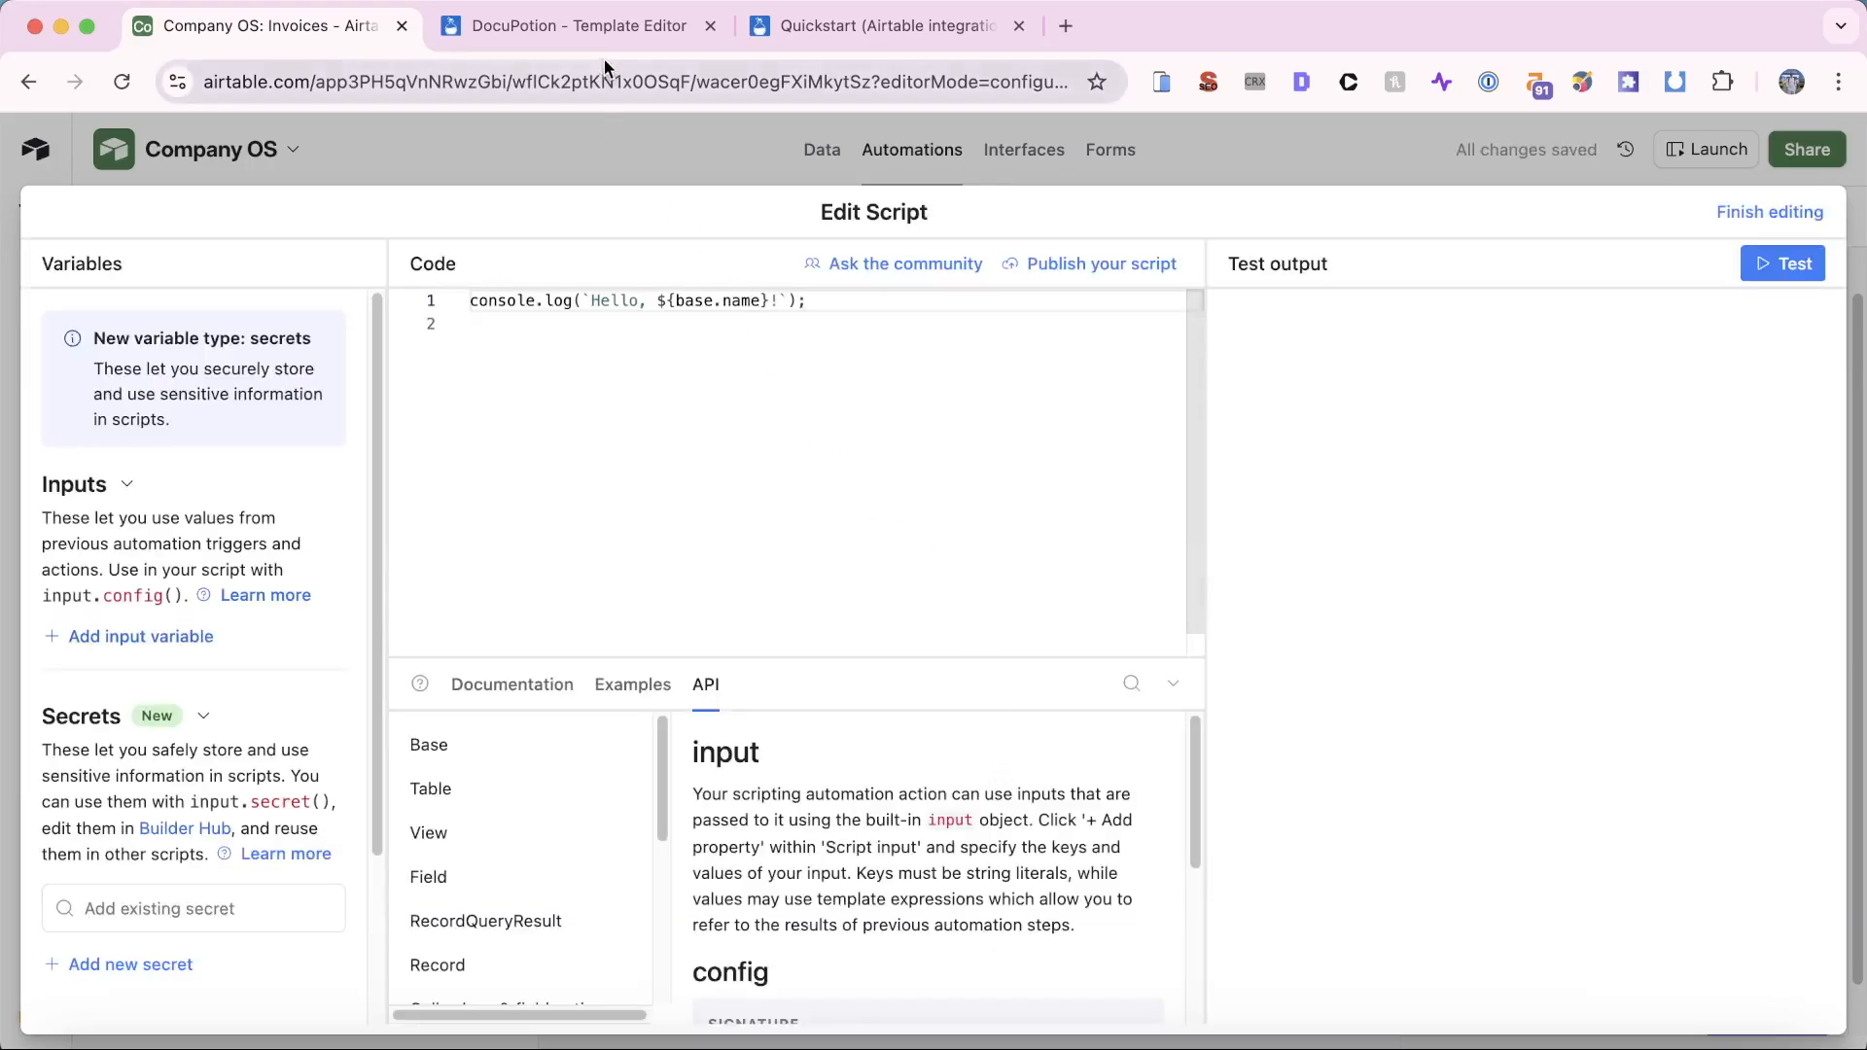
Step: Copy the generated script from DocuPotion and replace the Airtable action's sample code with it, including its API key
click(587, 33)
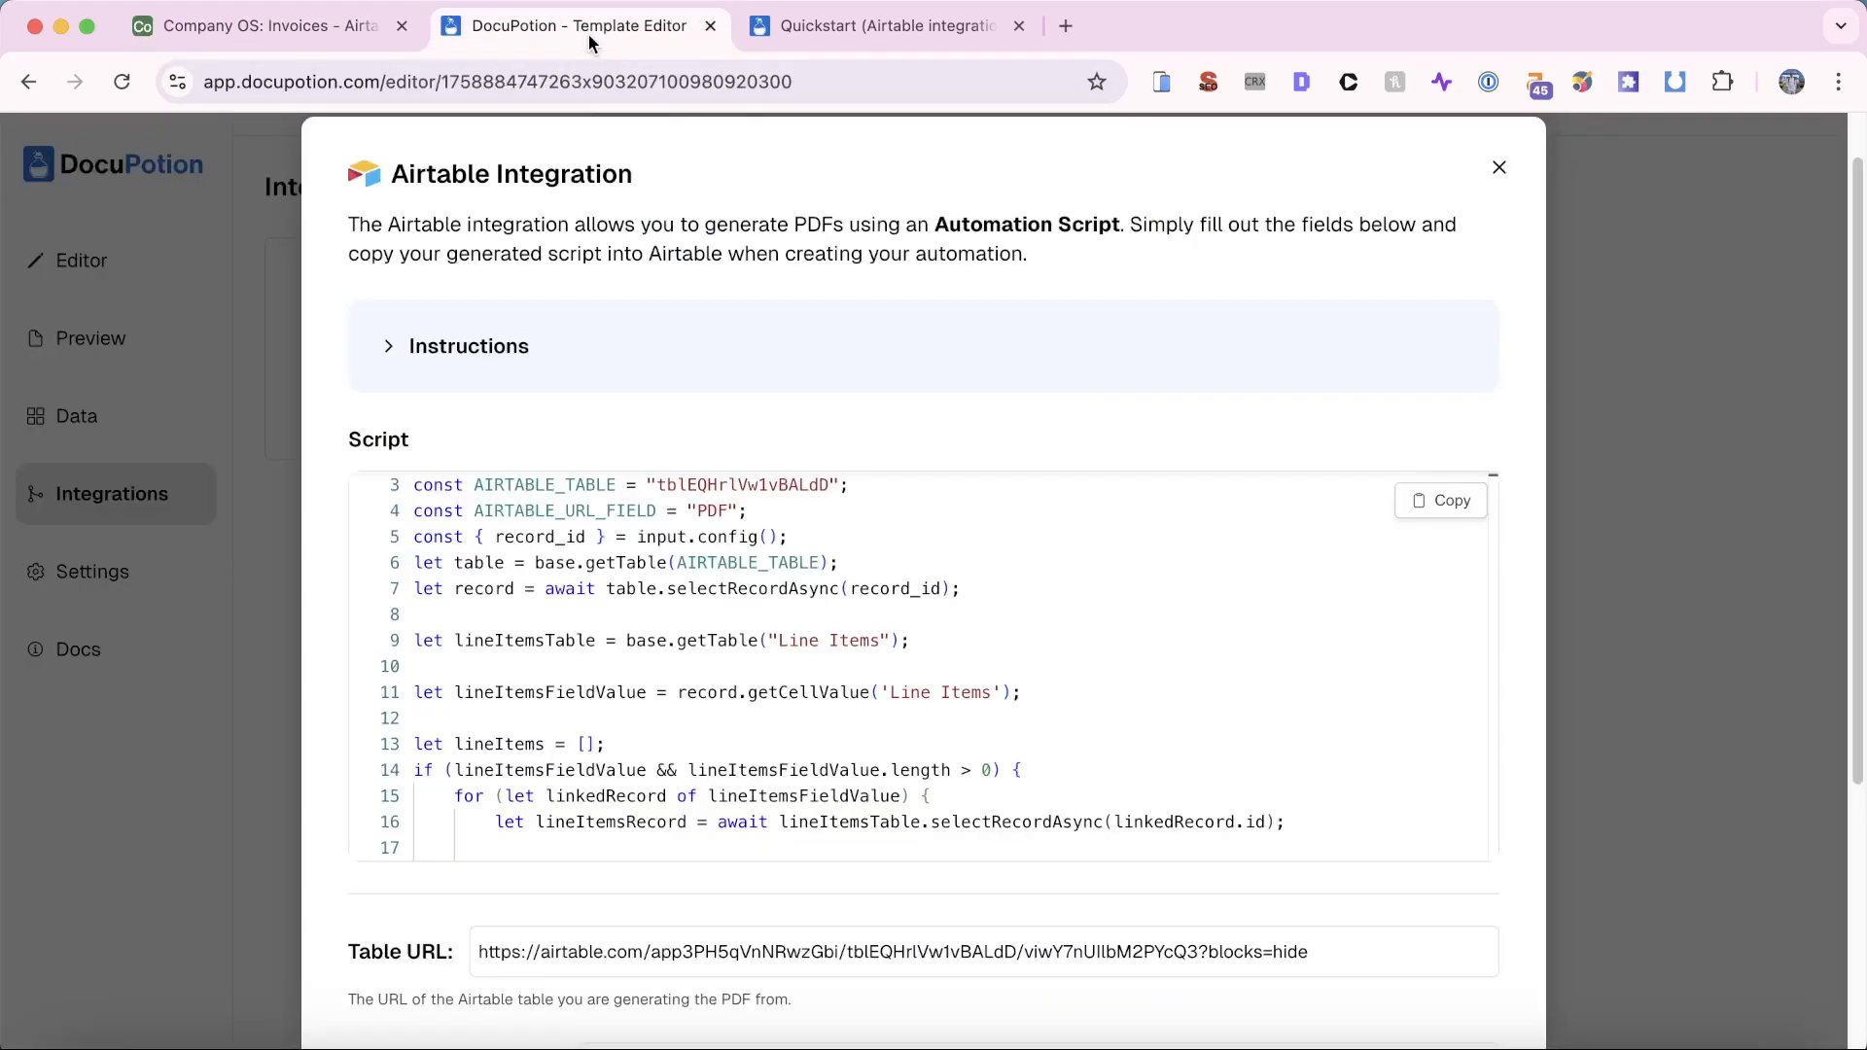
click(1441, 500)
click(262, 32)
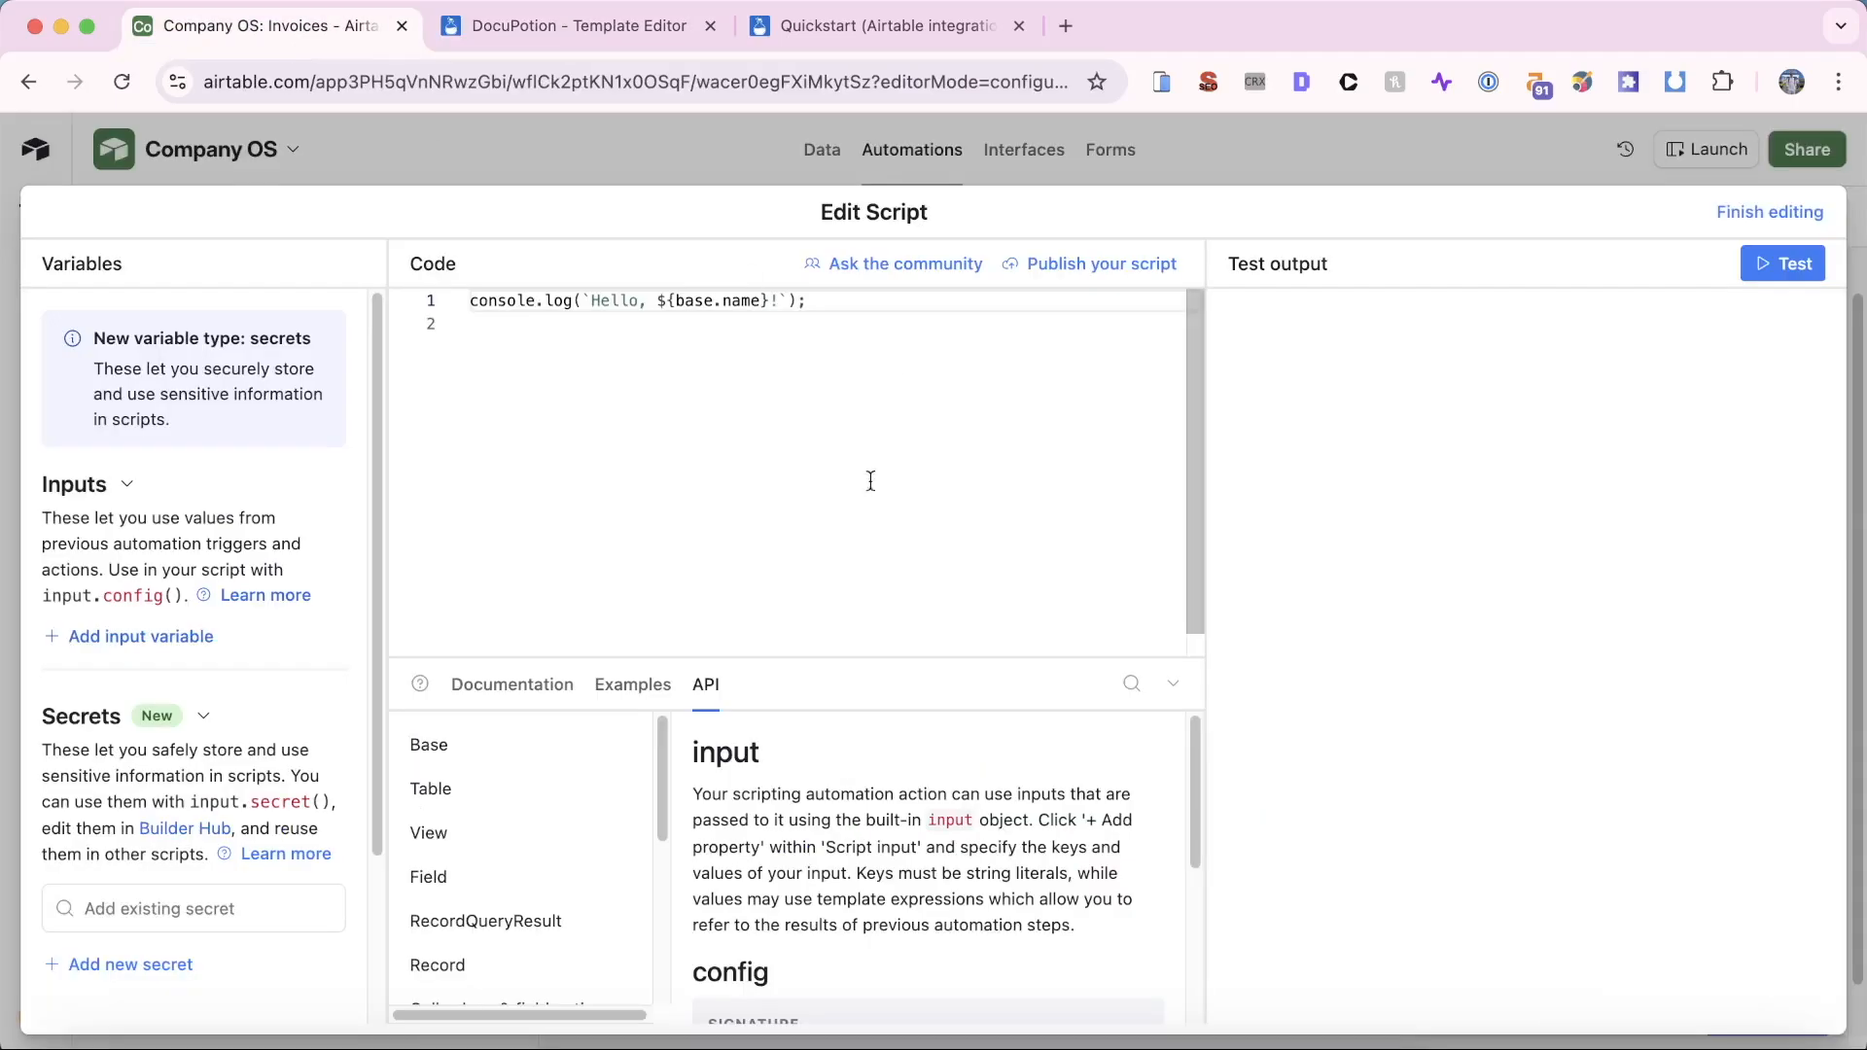
key(ctrl+a)
key(ctrl+v)
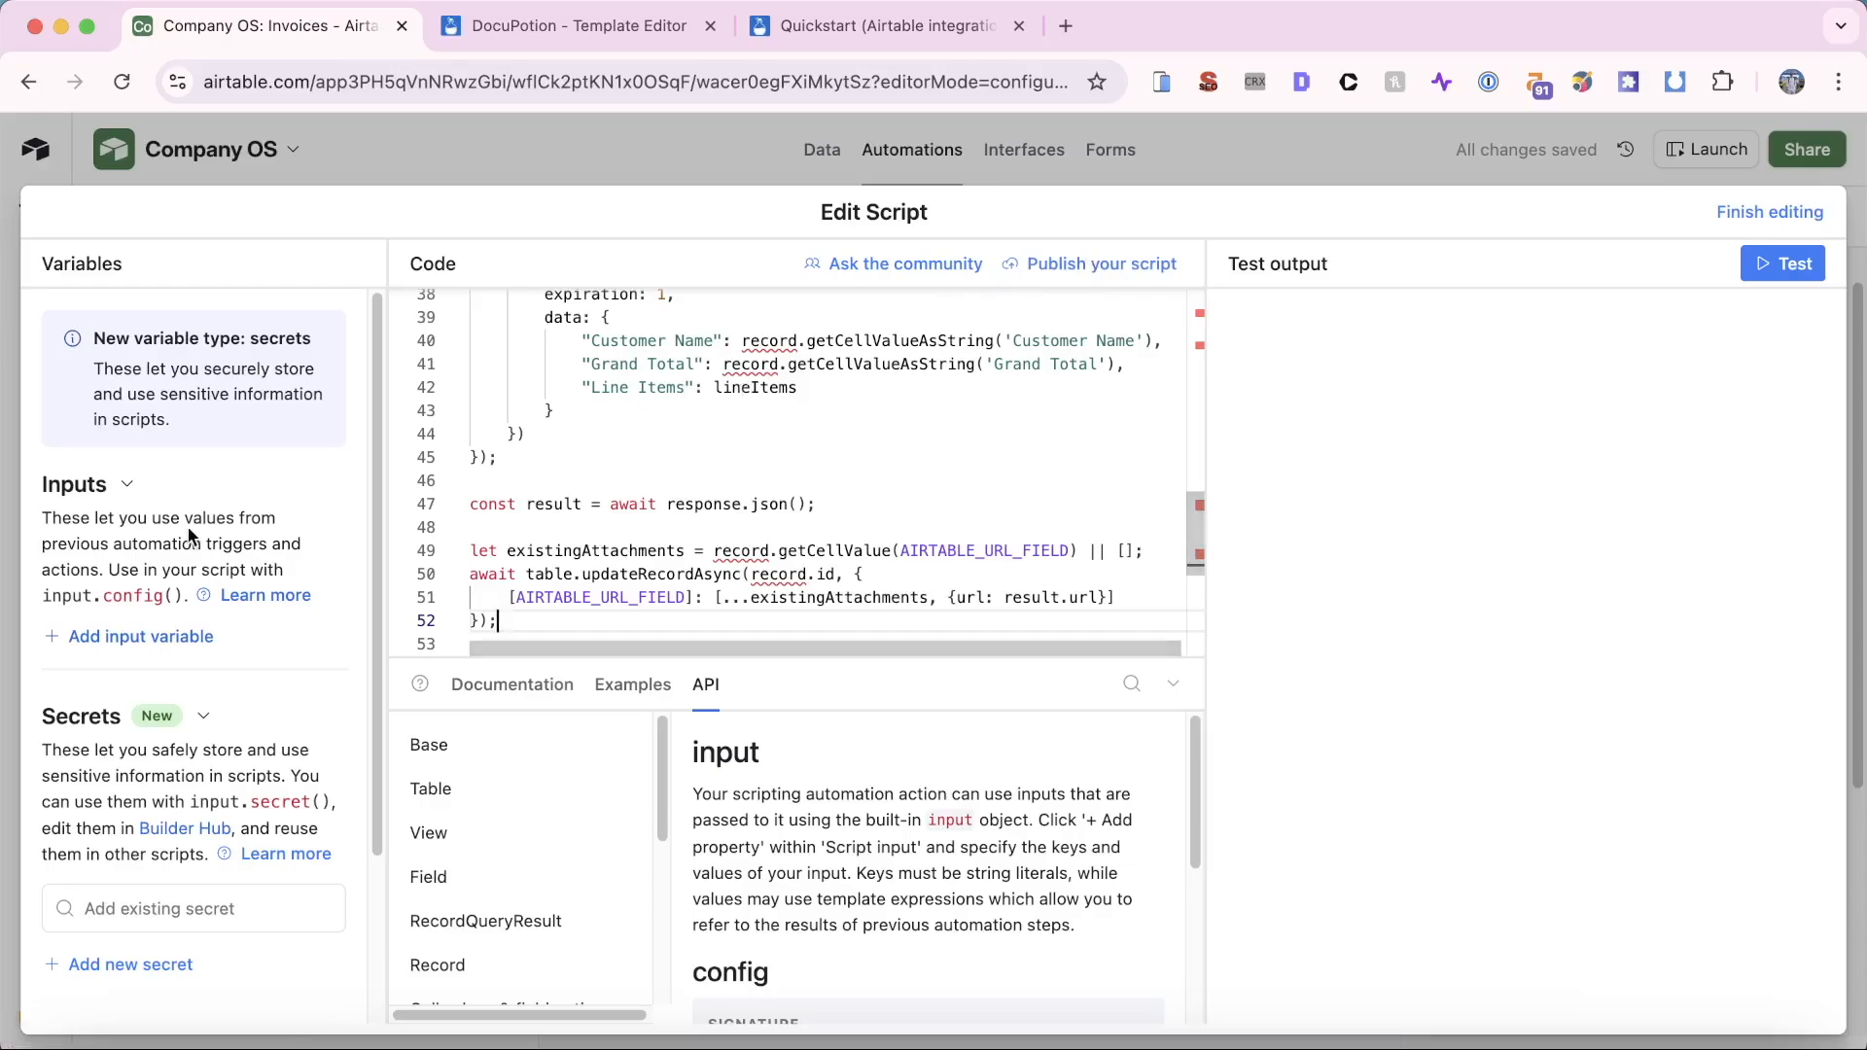
Step: Add a script input variable named "record_id" with the Airtable record ID as its value, and finish editing the script
click(126, 638)
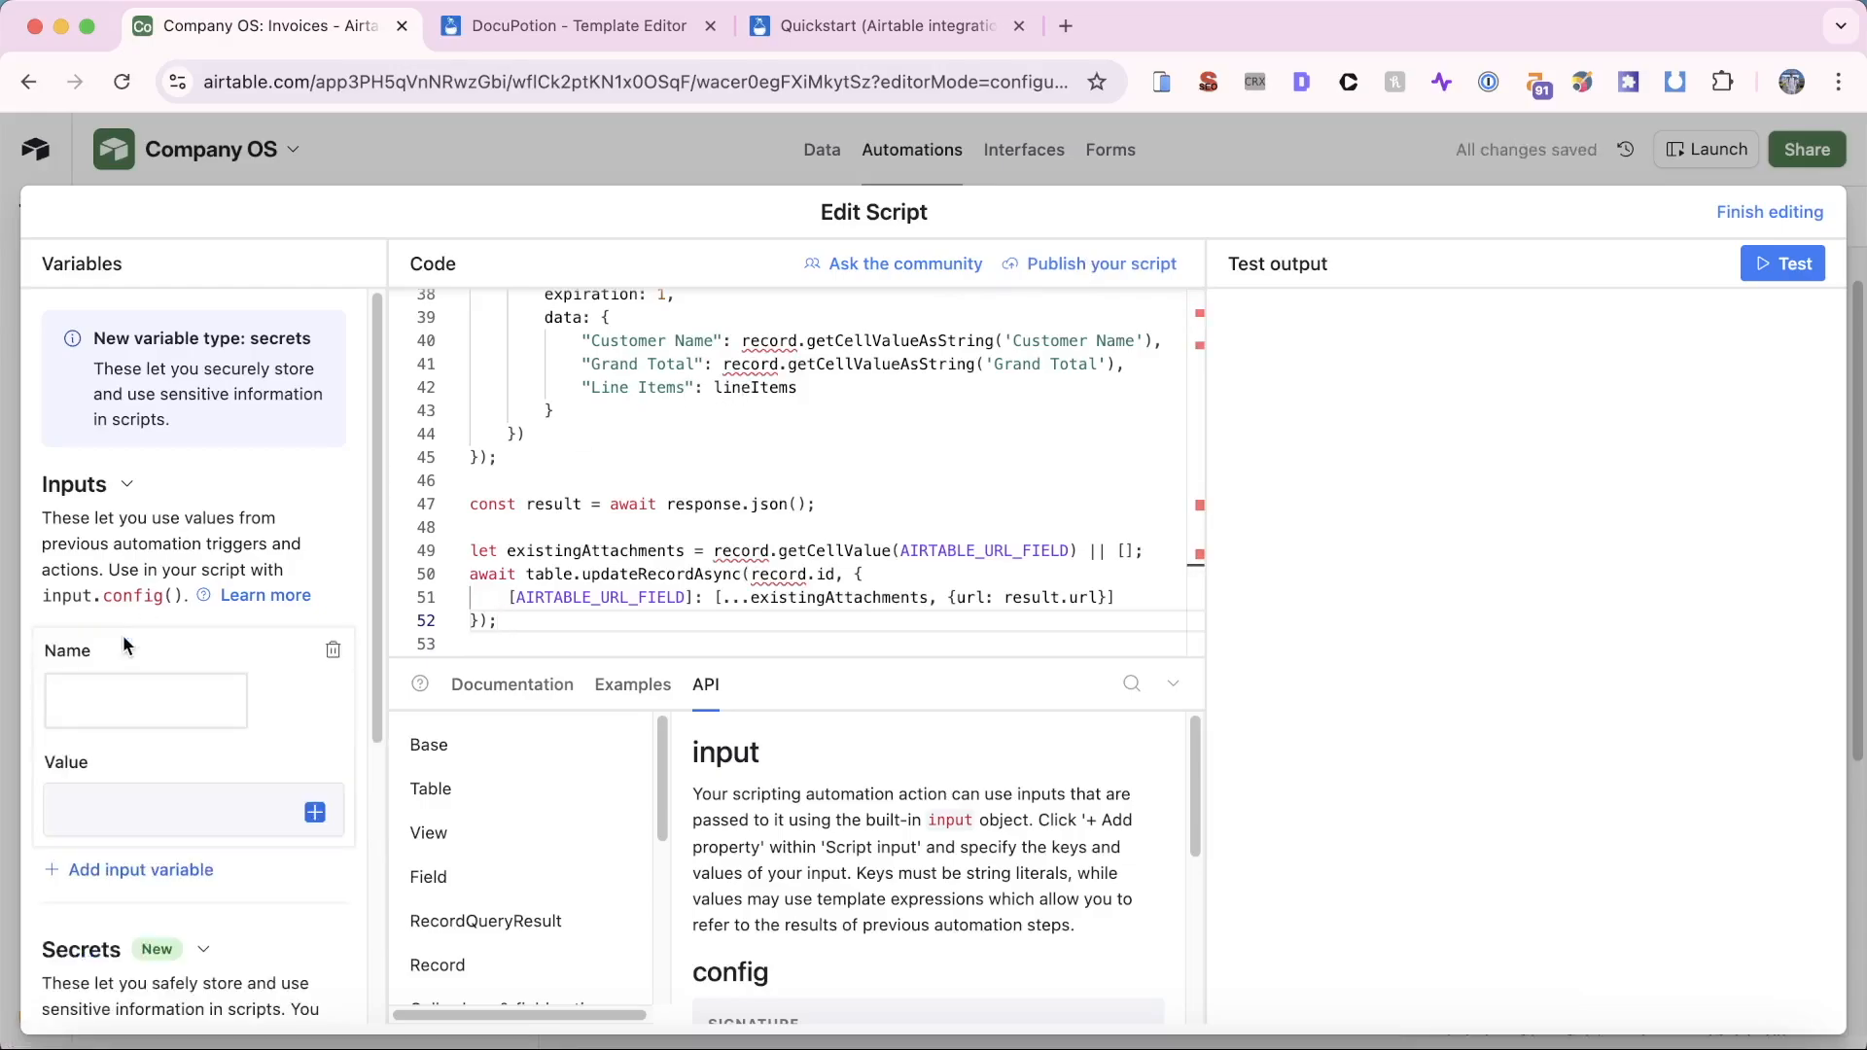
text(record_id)
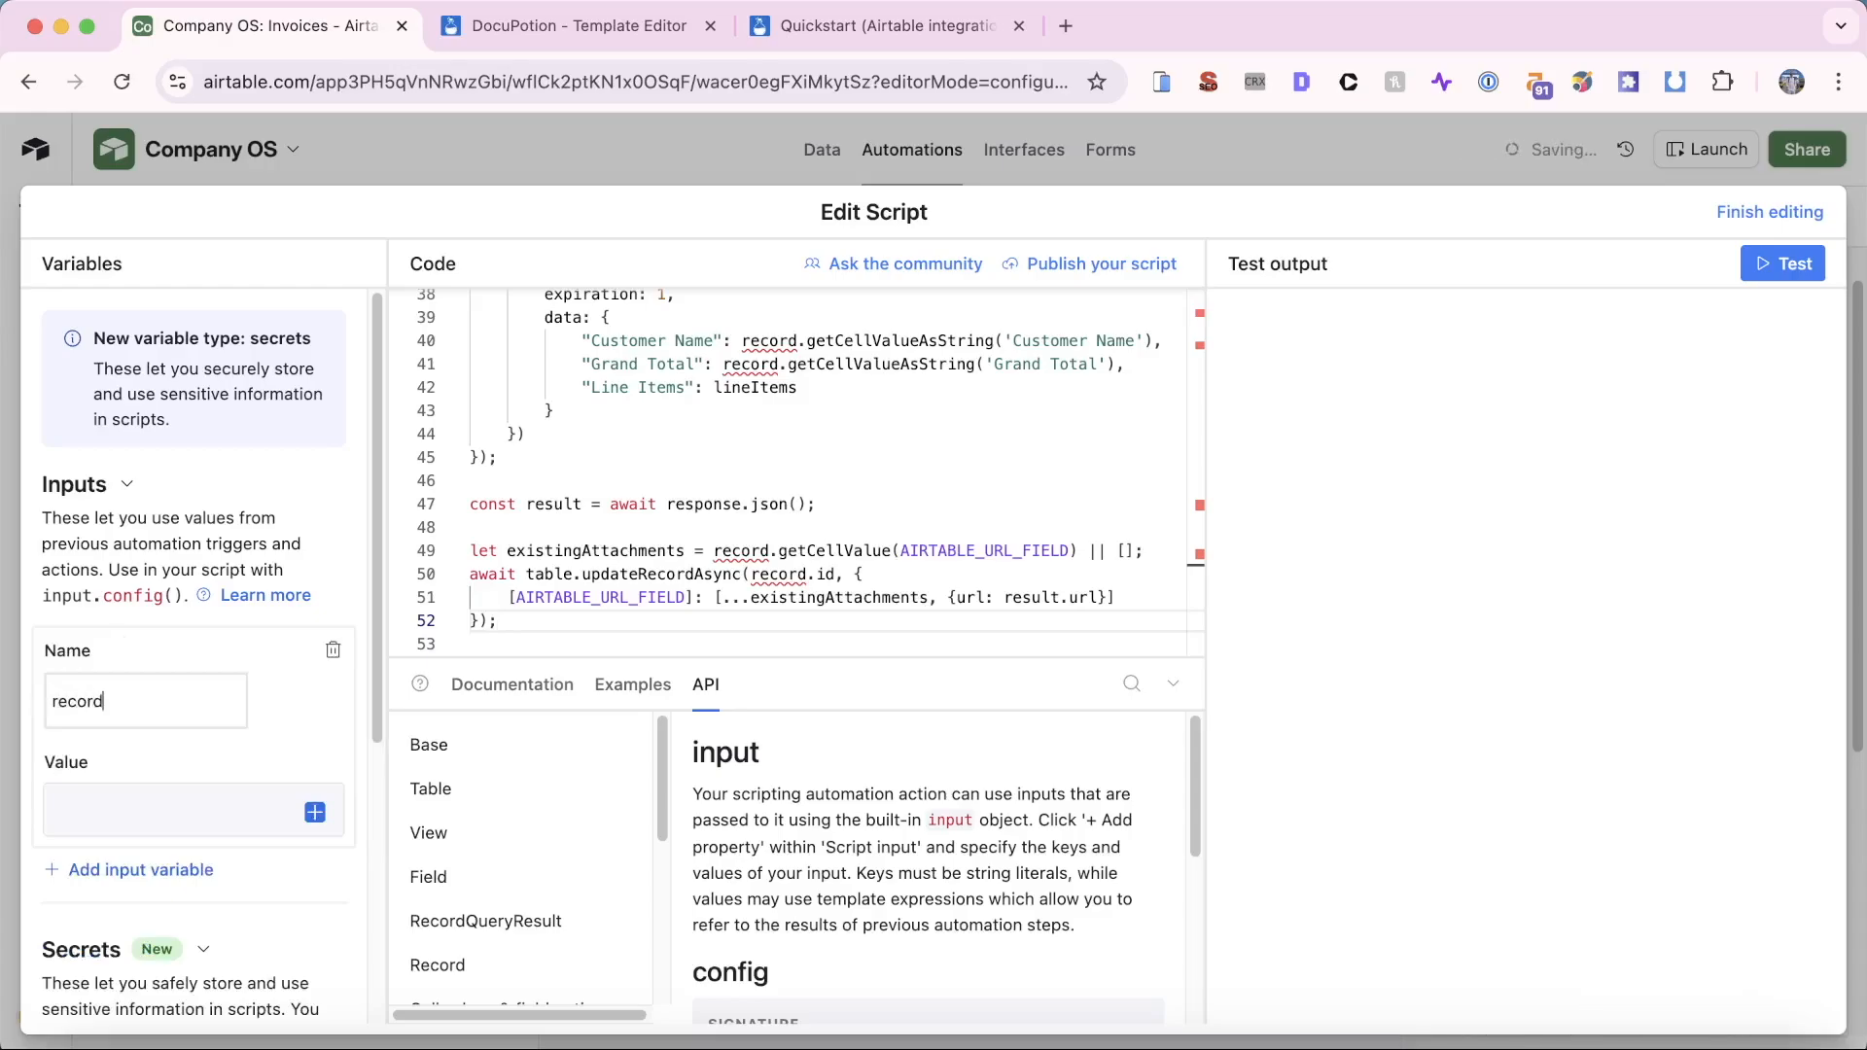
click(314, 812)
click(442, 993)
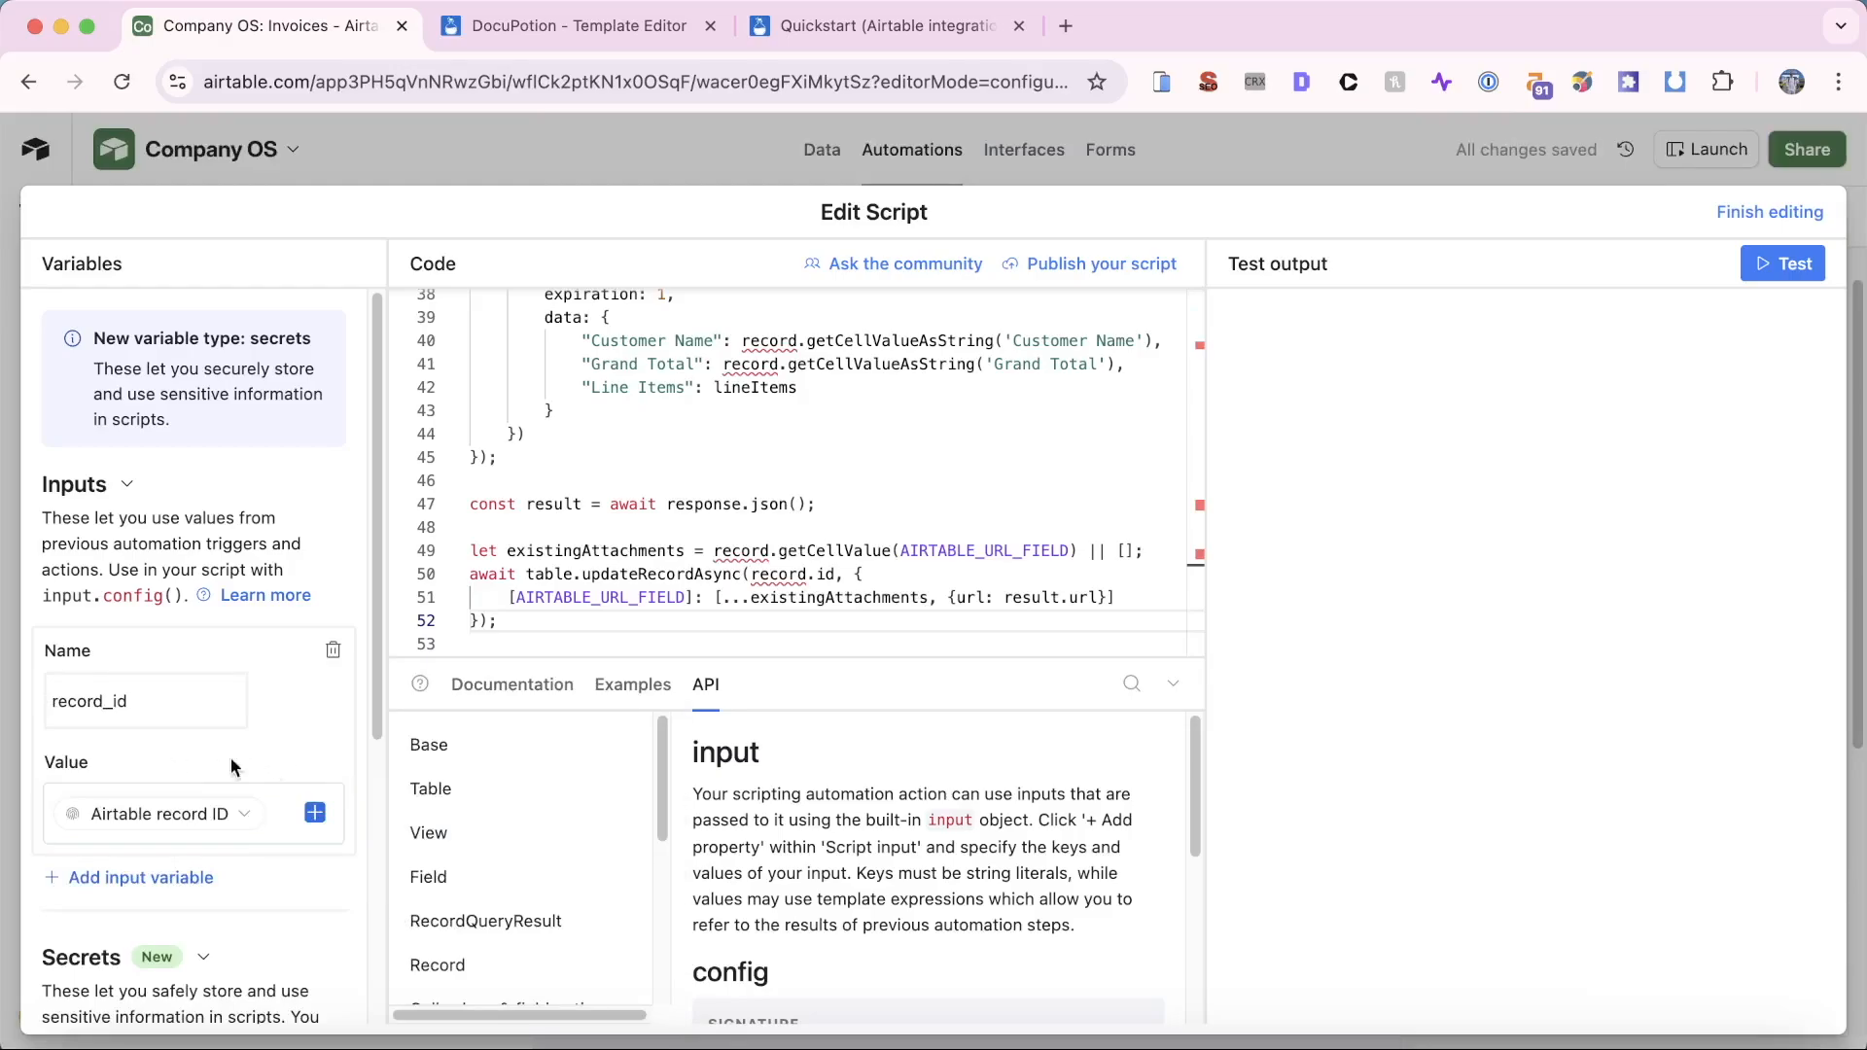
click(1762, 214)
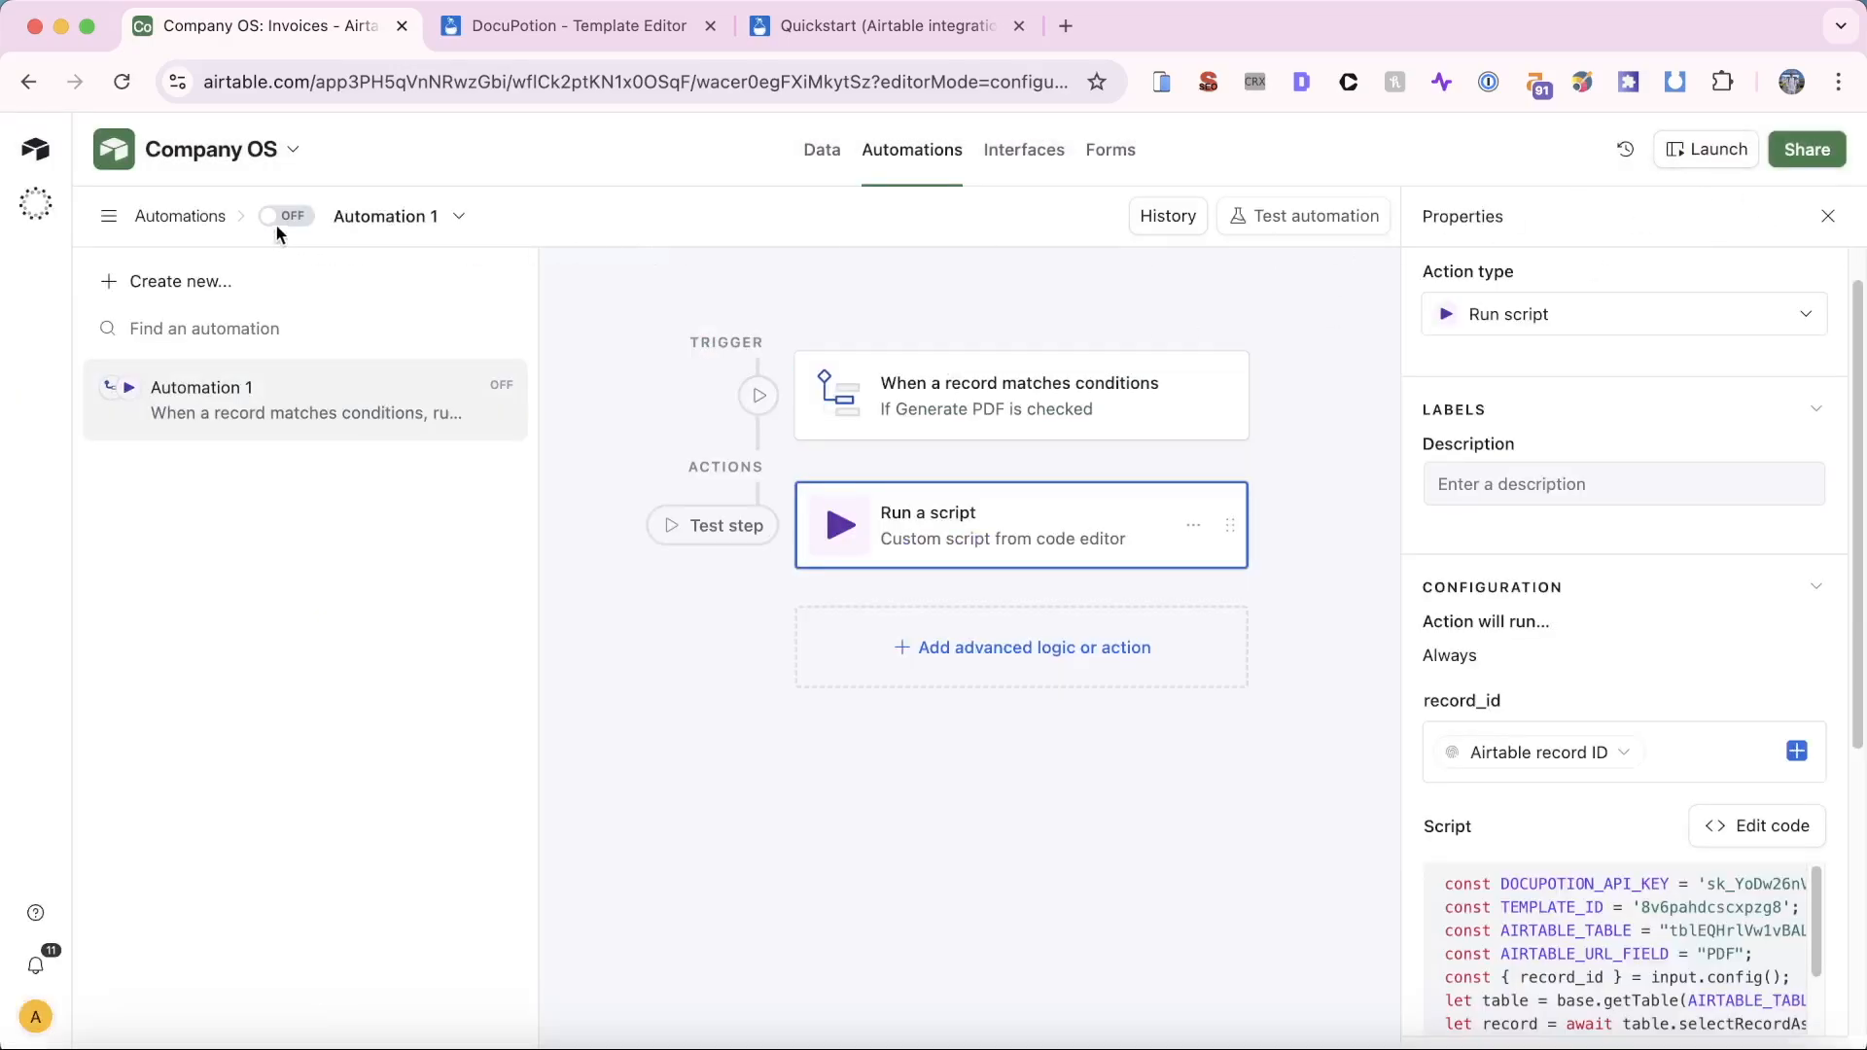
Step: Turn on the automation and tick Generate PDF for the first invoice in the Invoices table
click(823, 152)
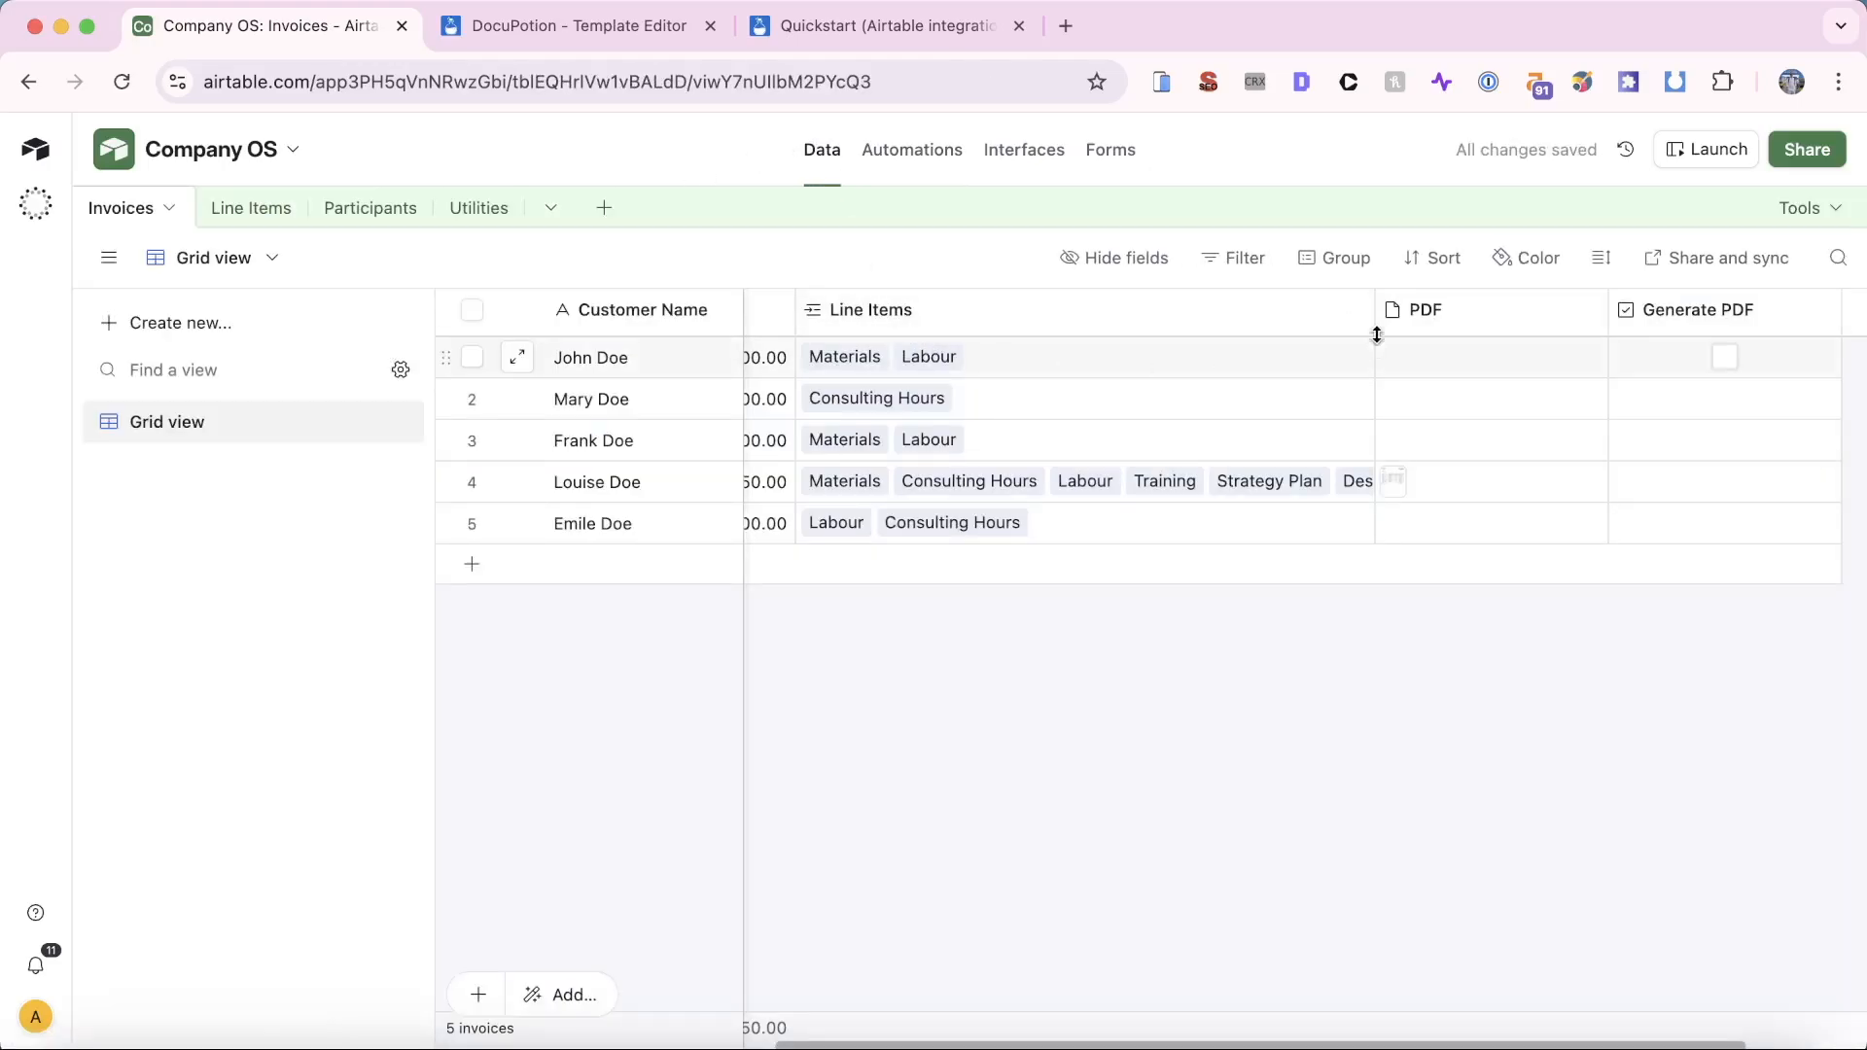
click(1724, 357)
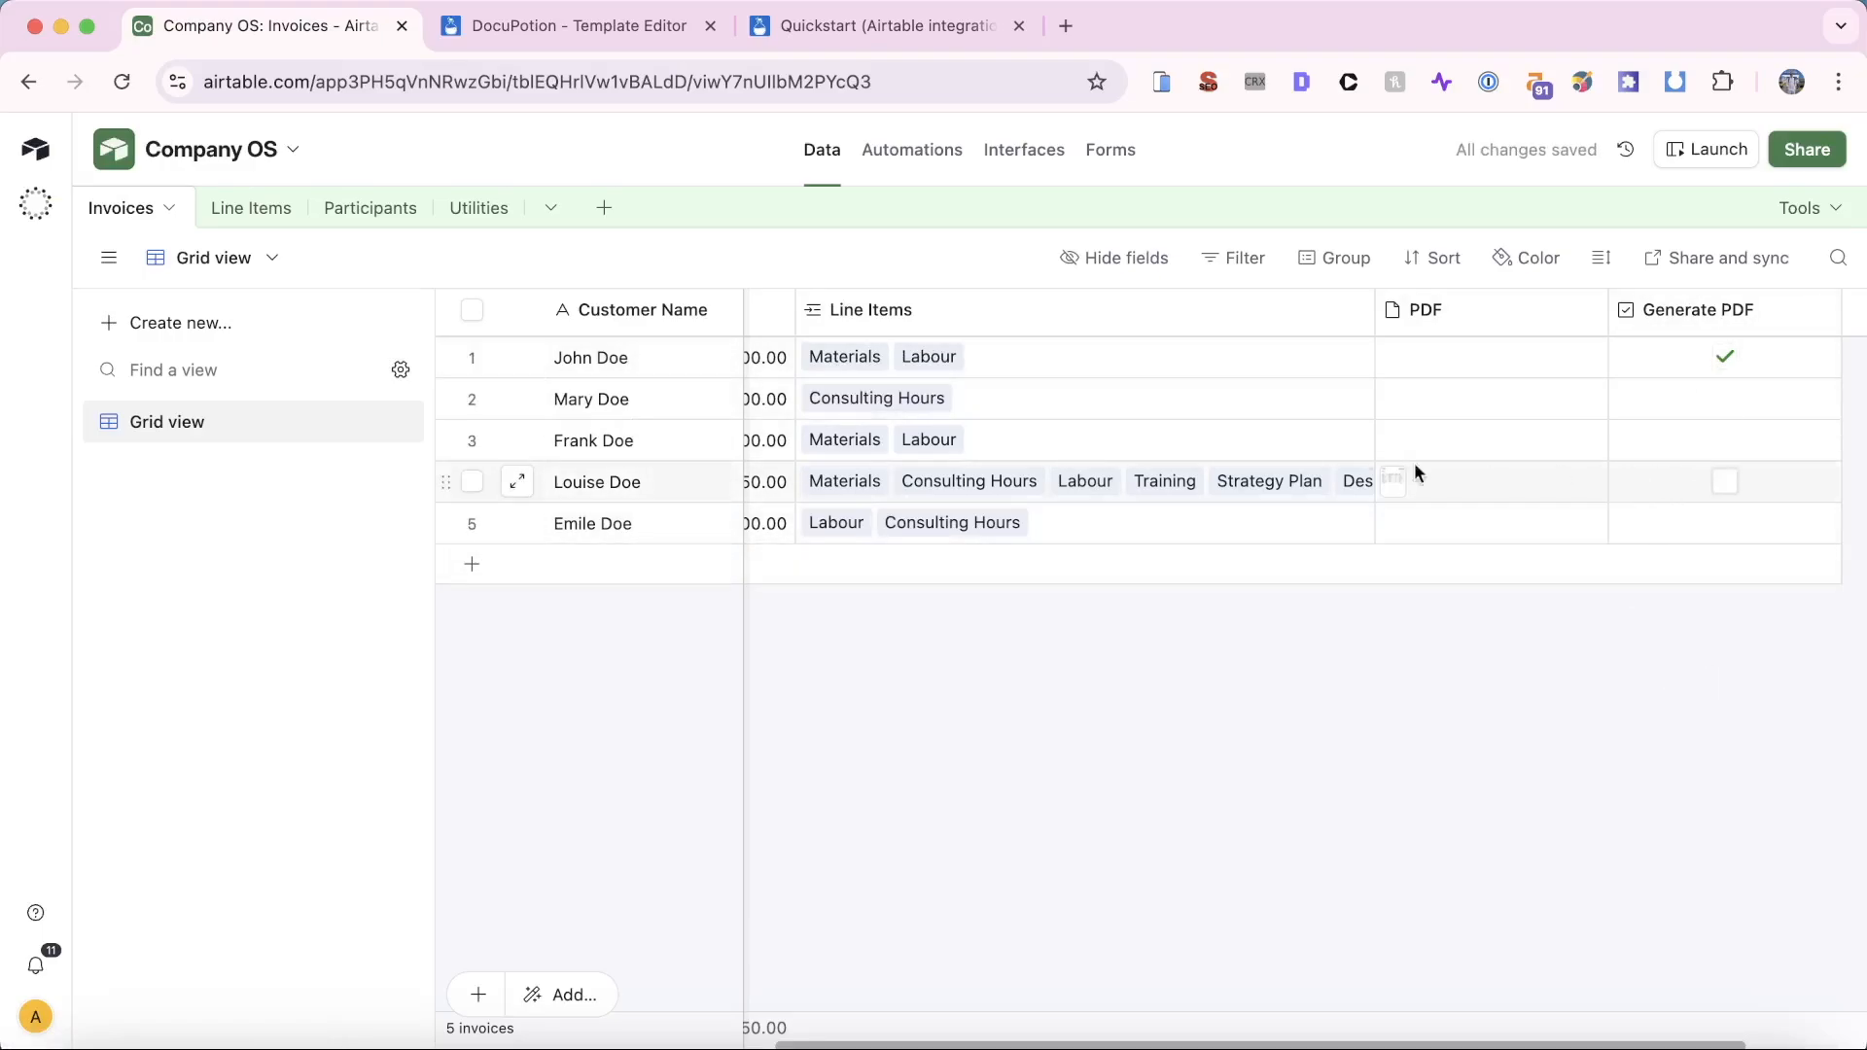
Step: Open the automation's run history and examine the step results of its latest run
click(916, 173)
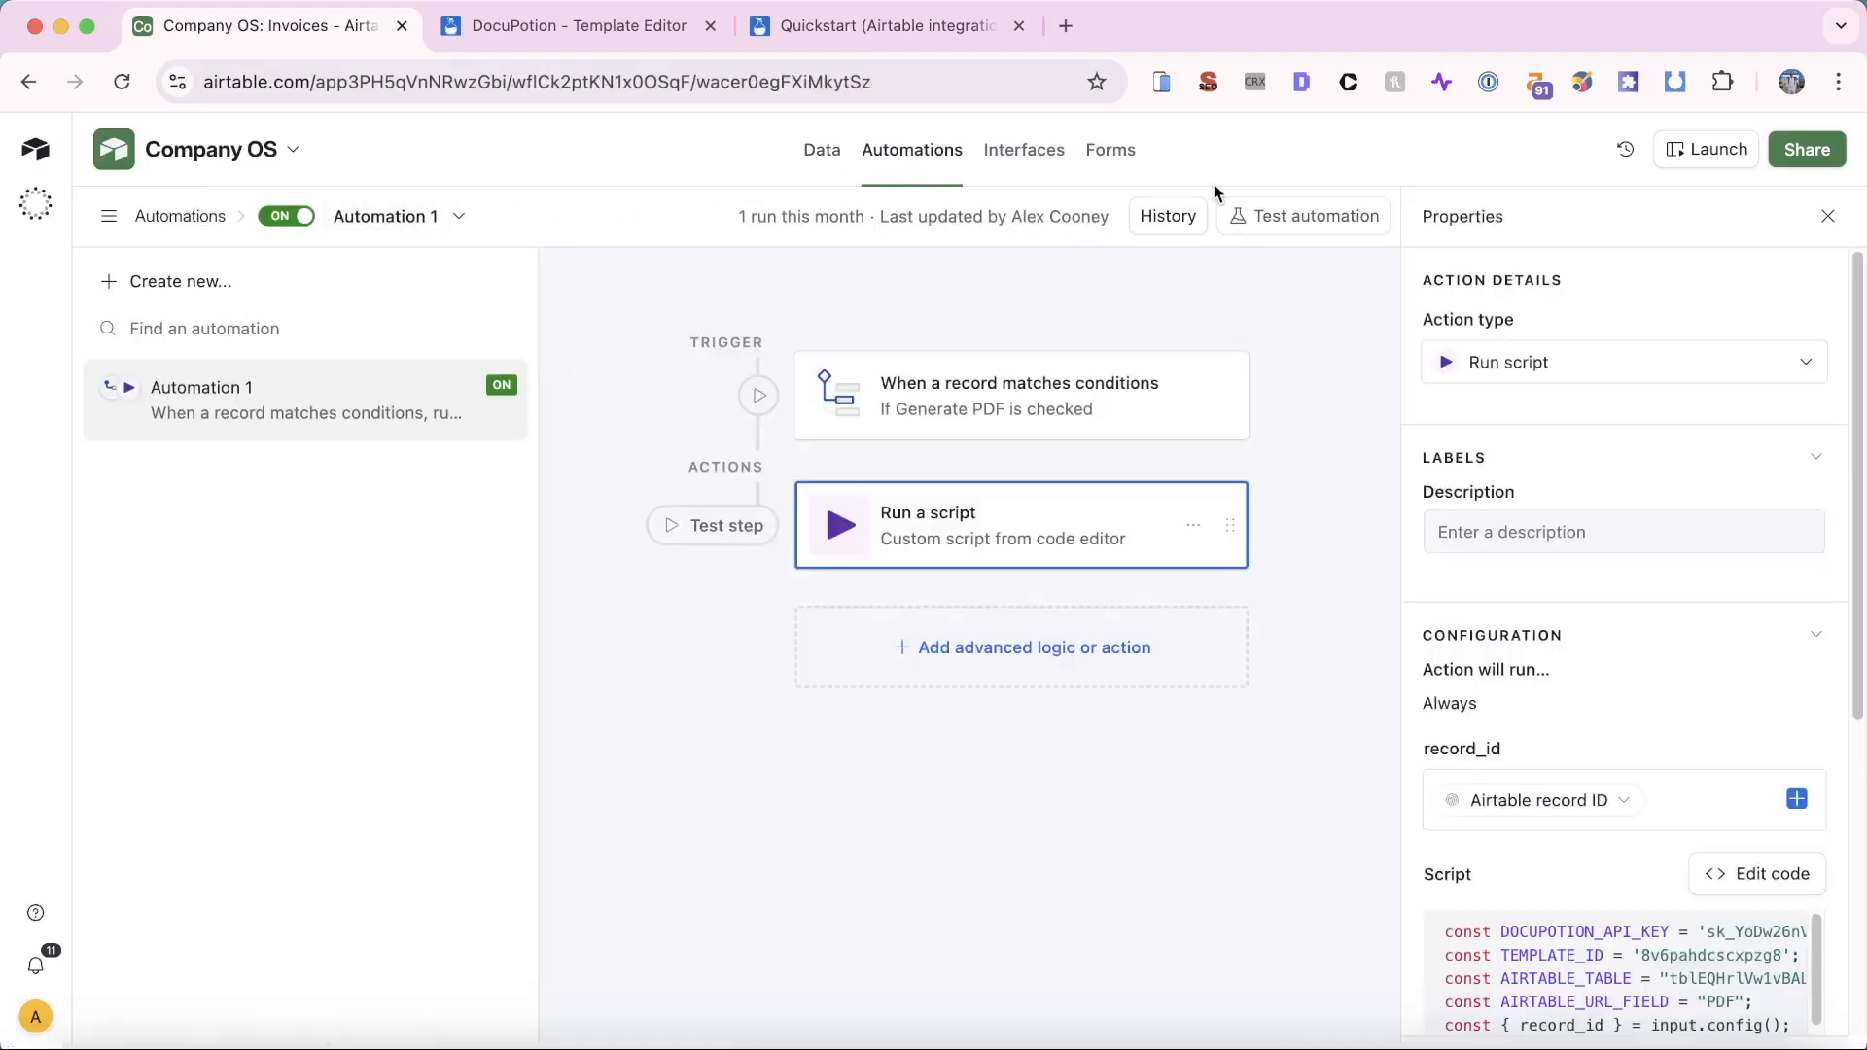
click(1194, 218)
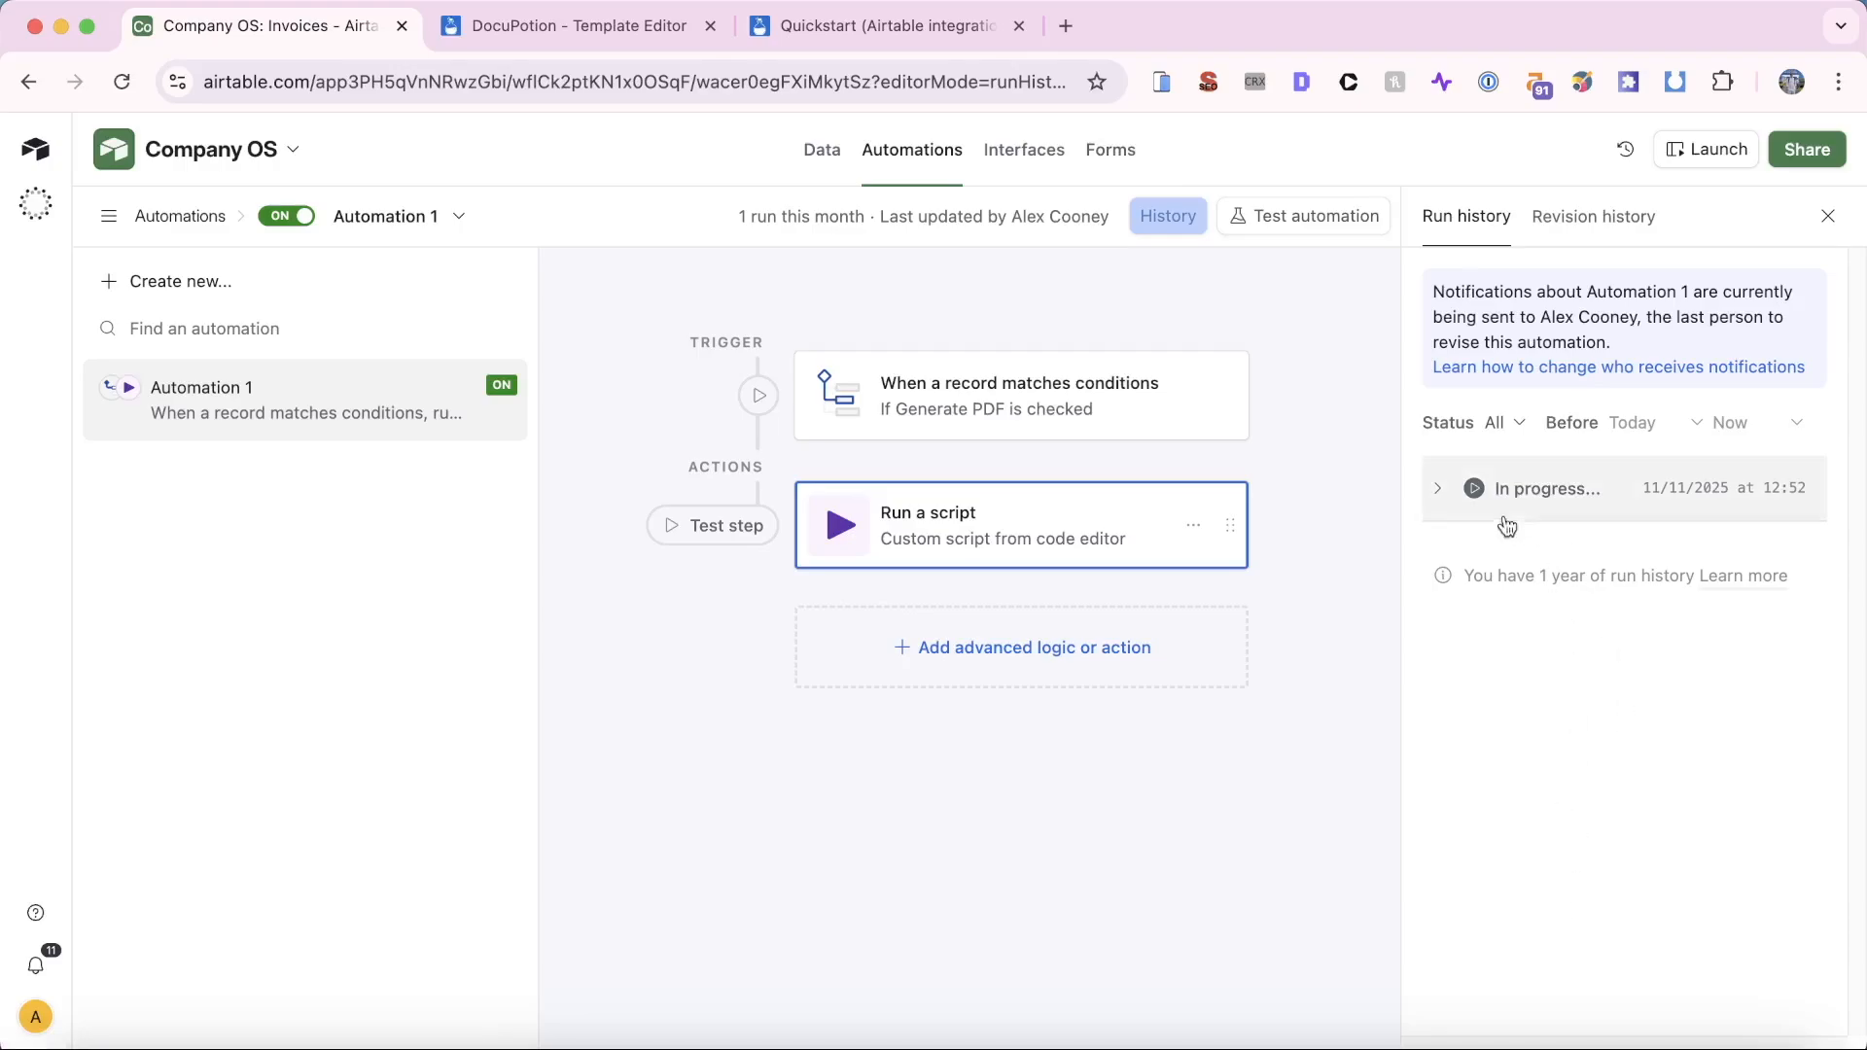
click(1438, 488)
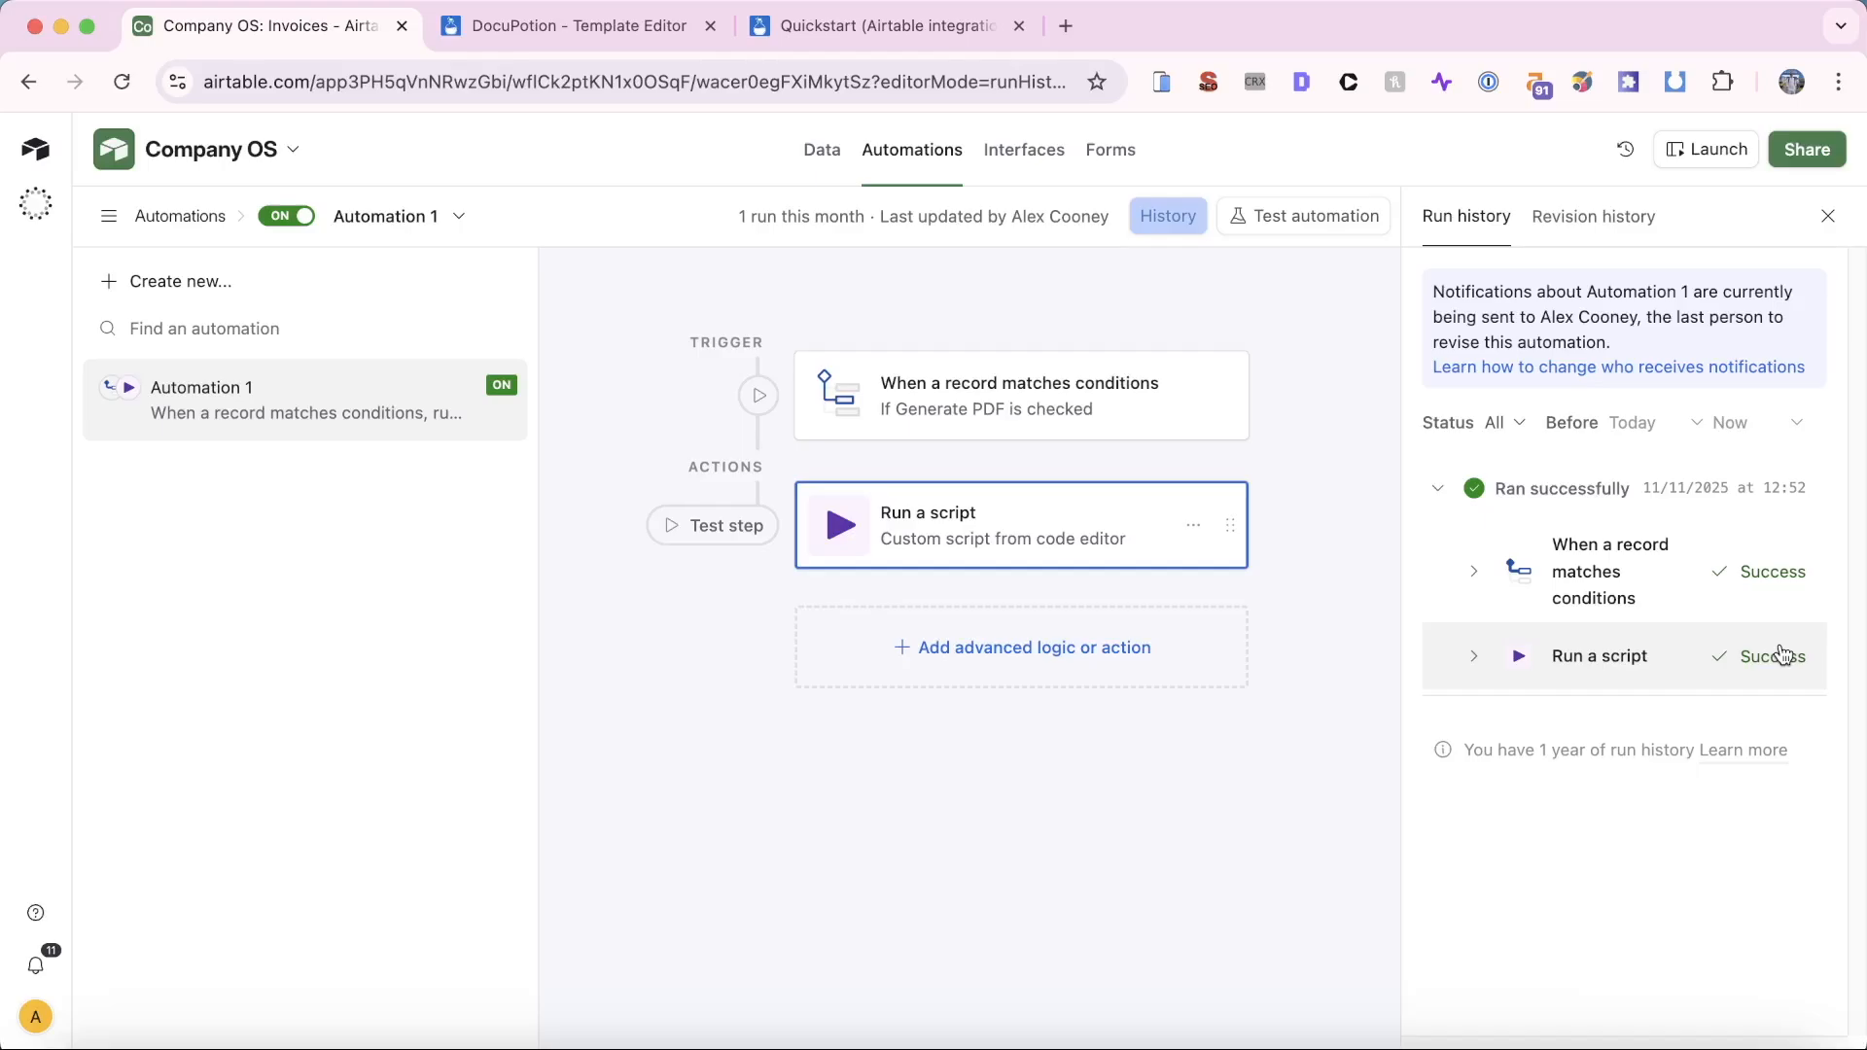
Step: Return to the Invoices table, review the first invoice's PDF attachment from line items to header, and close the preview
click(838, 154)
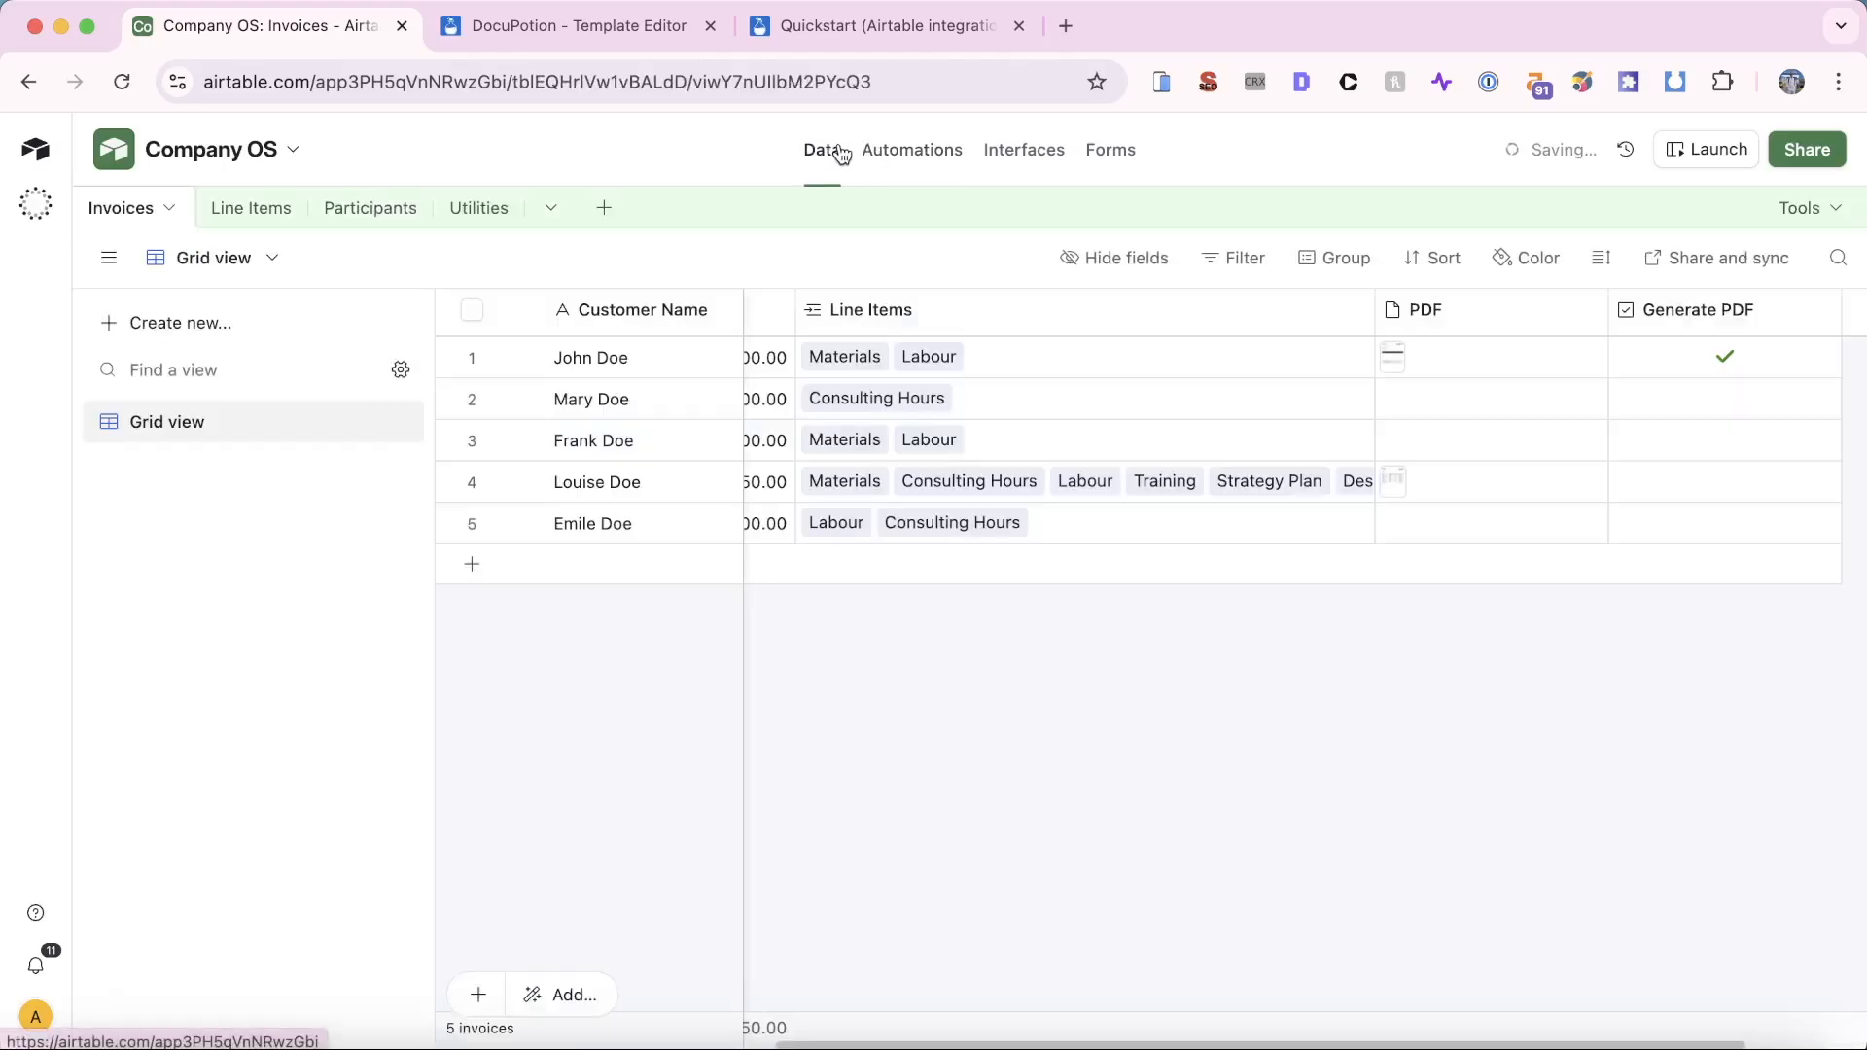
click(1394, 366)
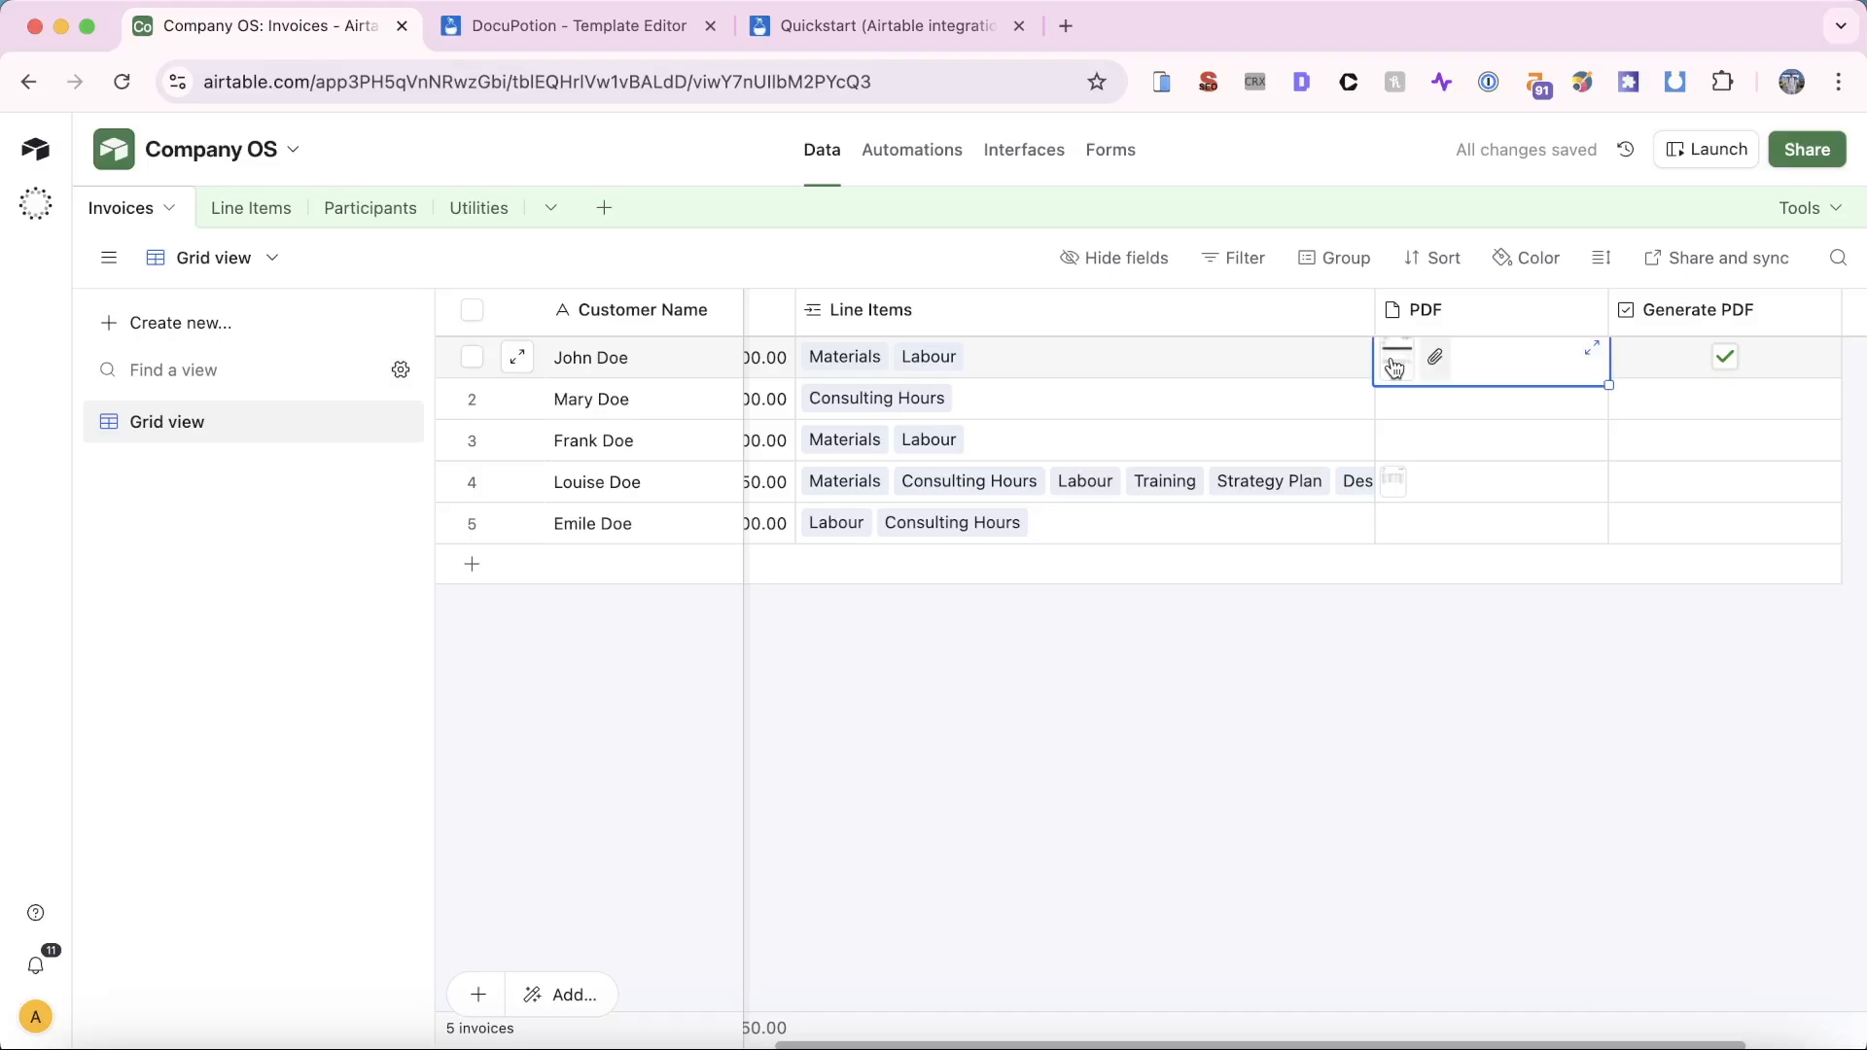
click(1395, 361)
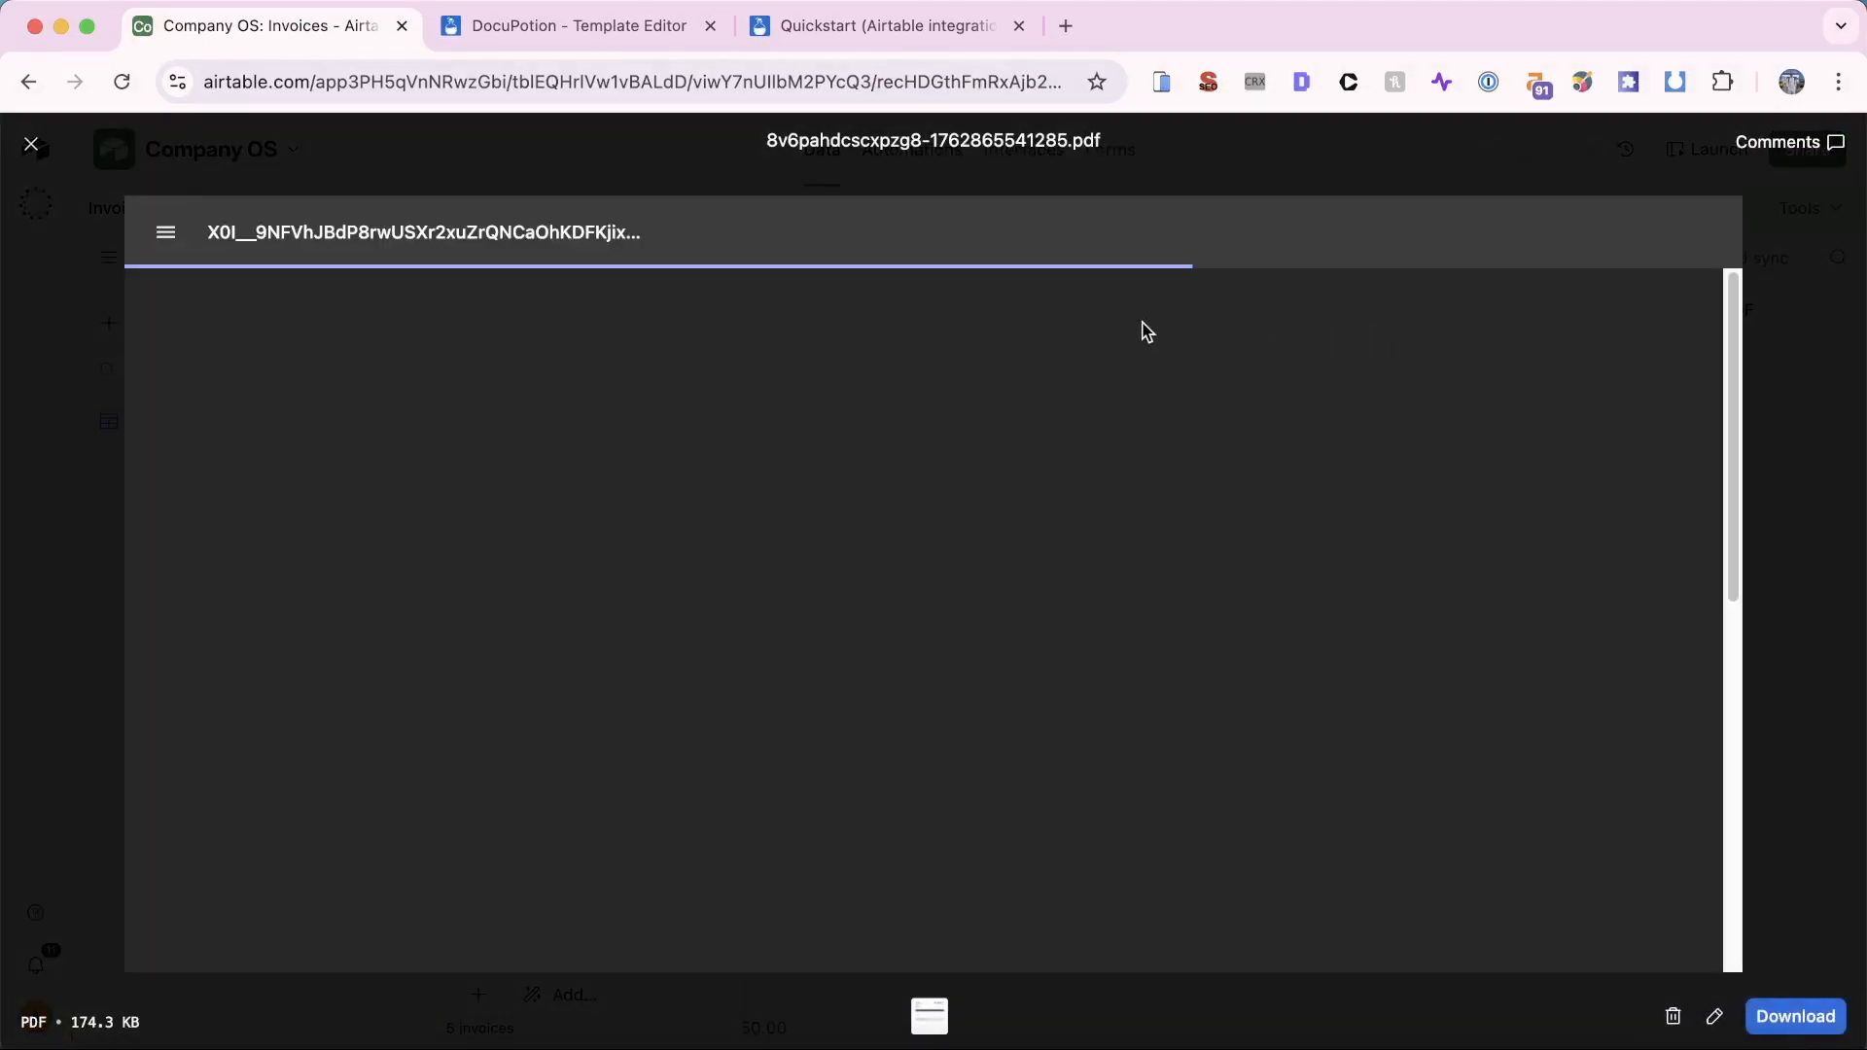
scroll(1135, 370, down, 5)
scroll(1137, 385, up, 2)
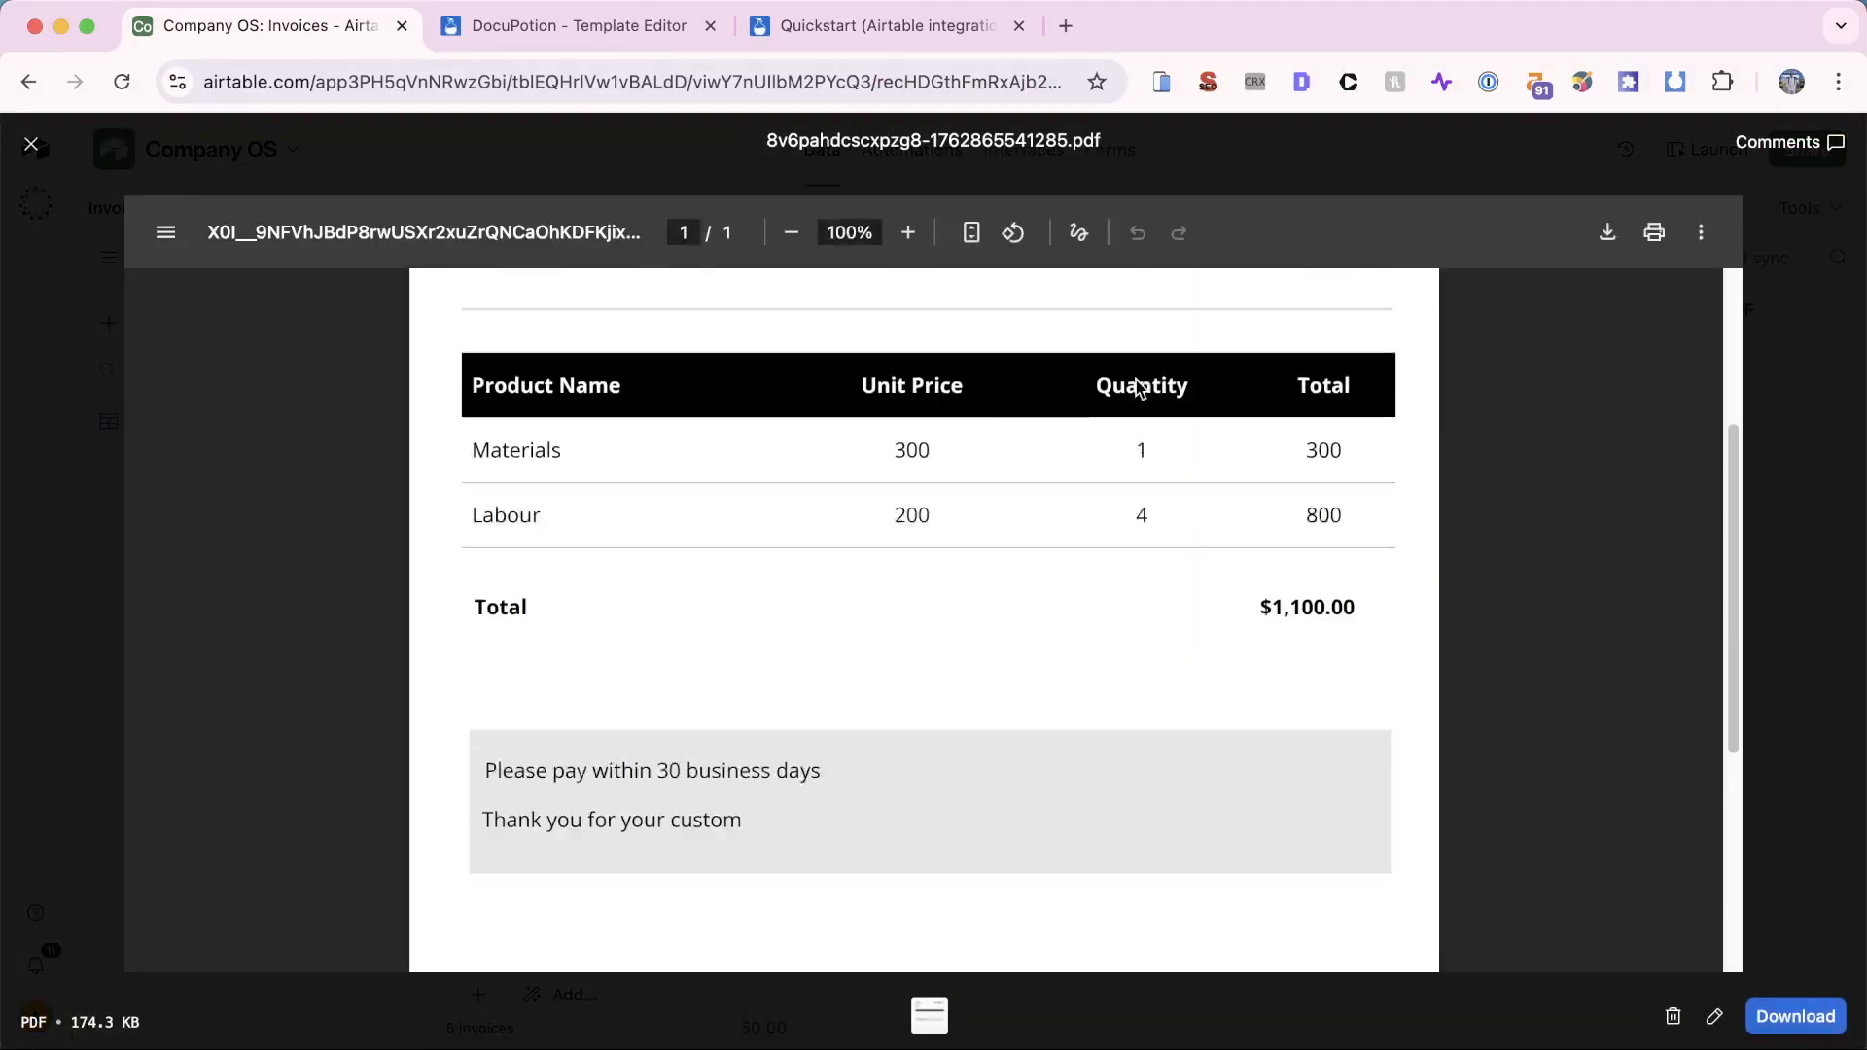
scroll(1138, 386, up, 2)
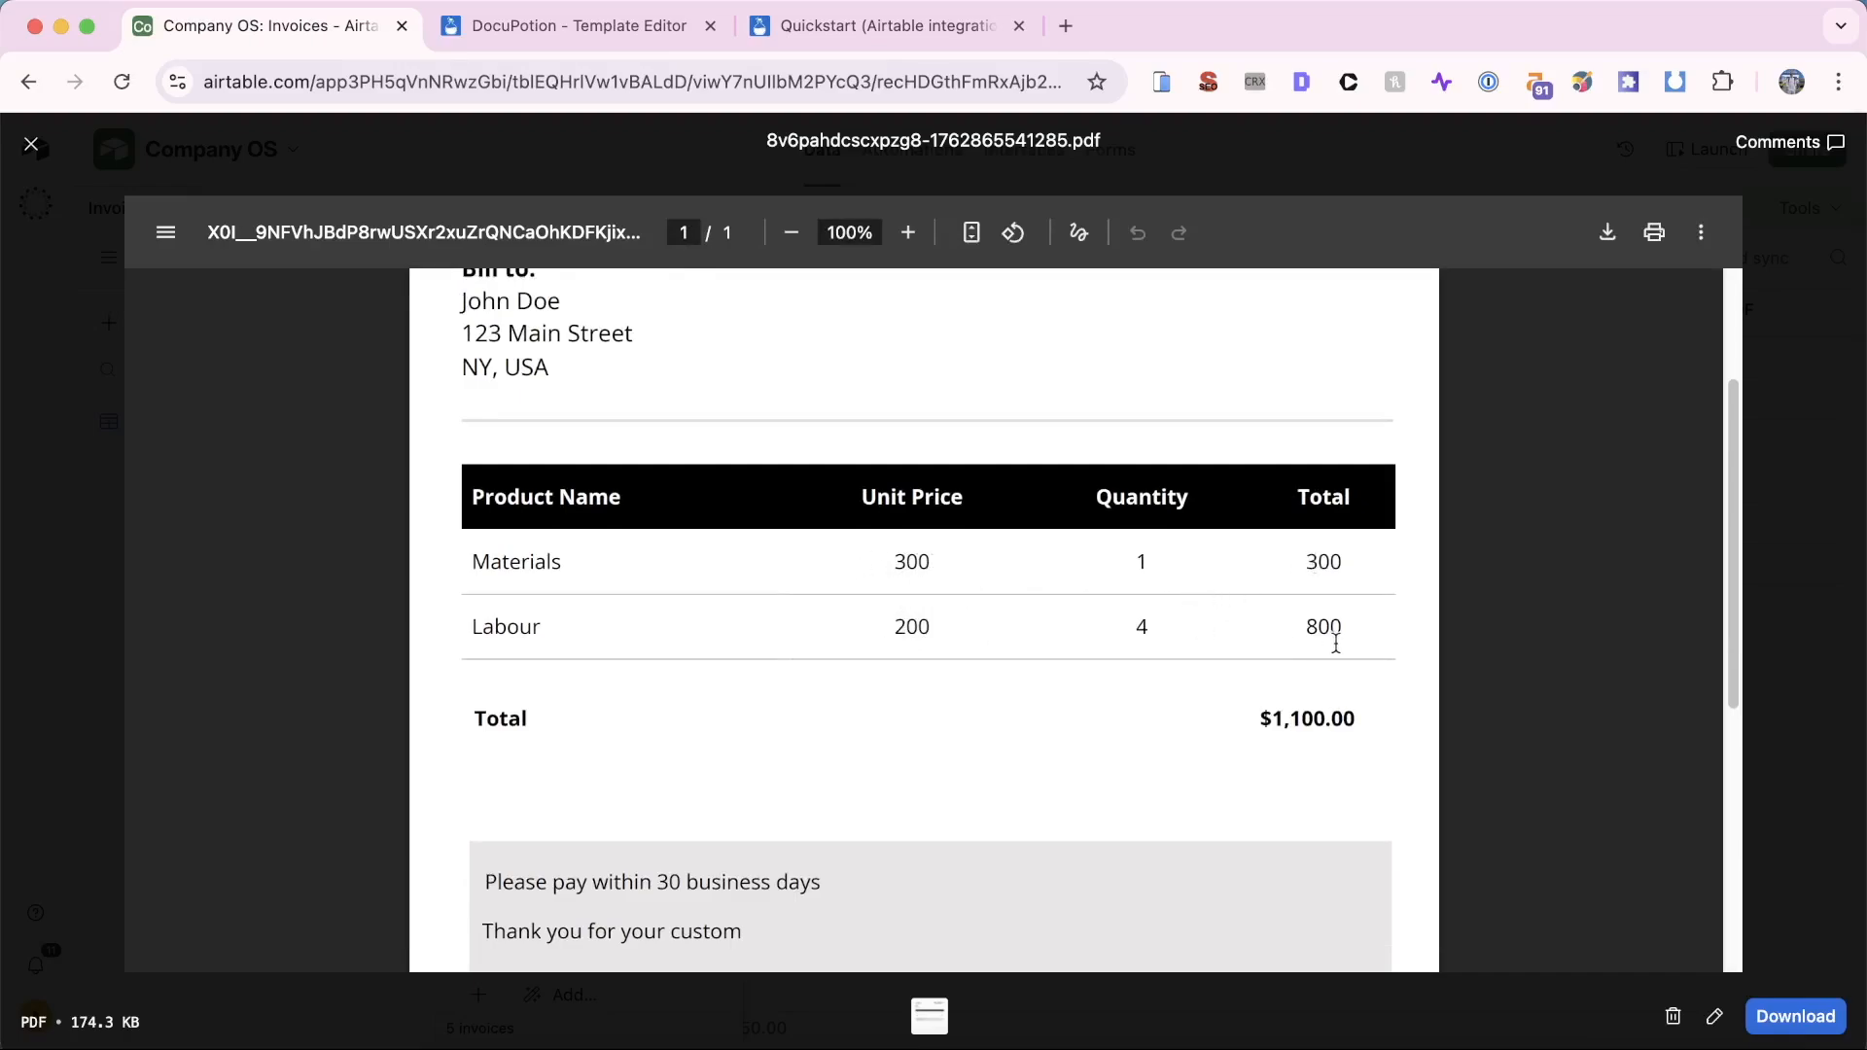
scroll(1335, 645, up, 4)
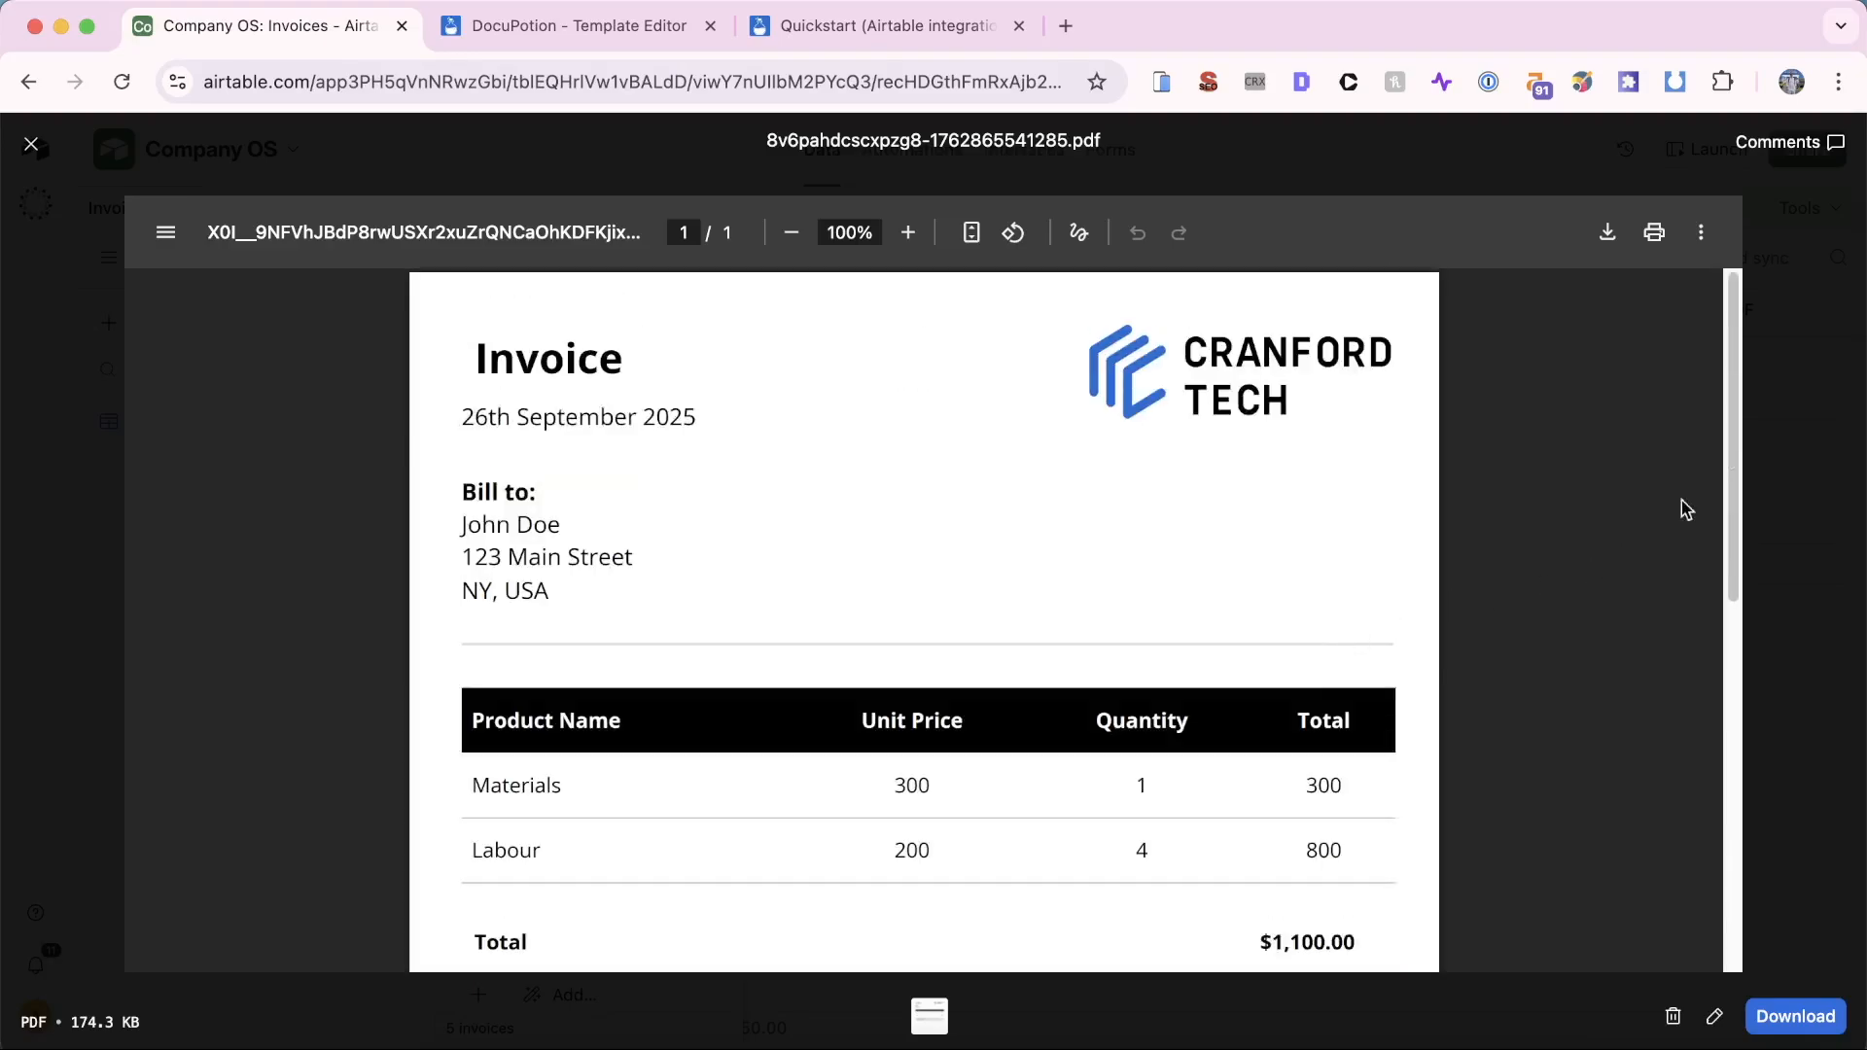
click(1782, 418)
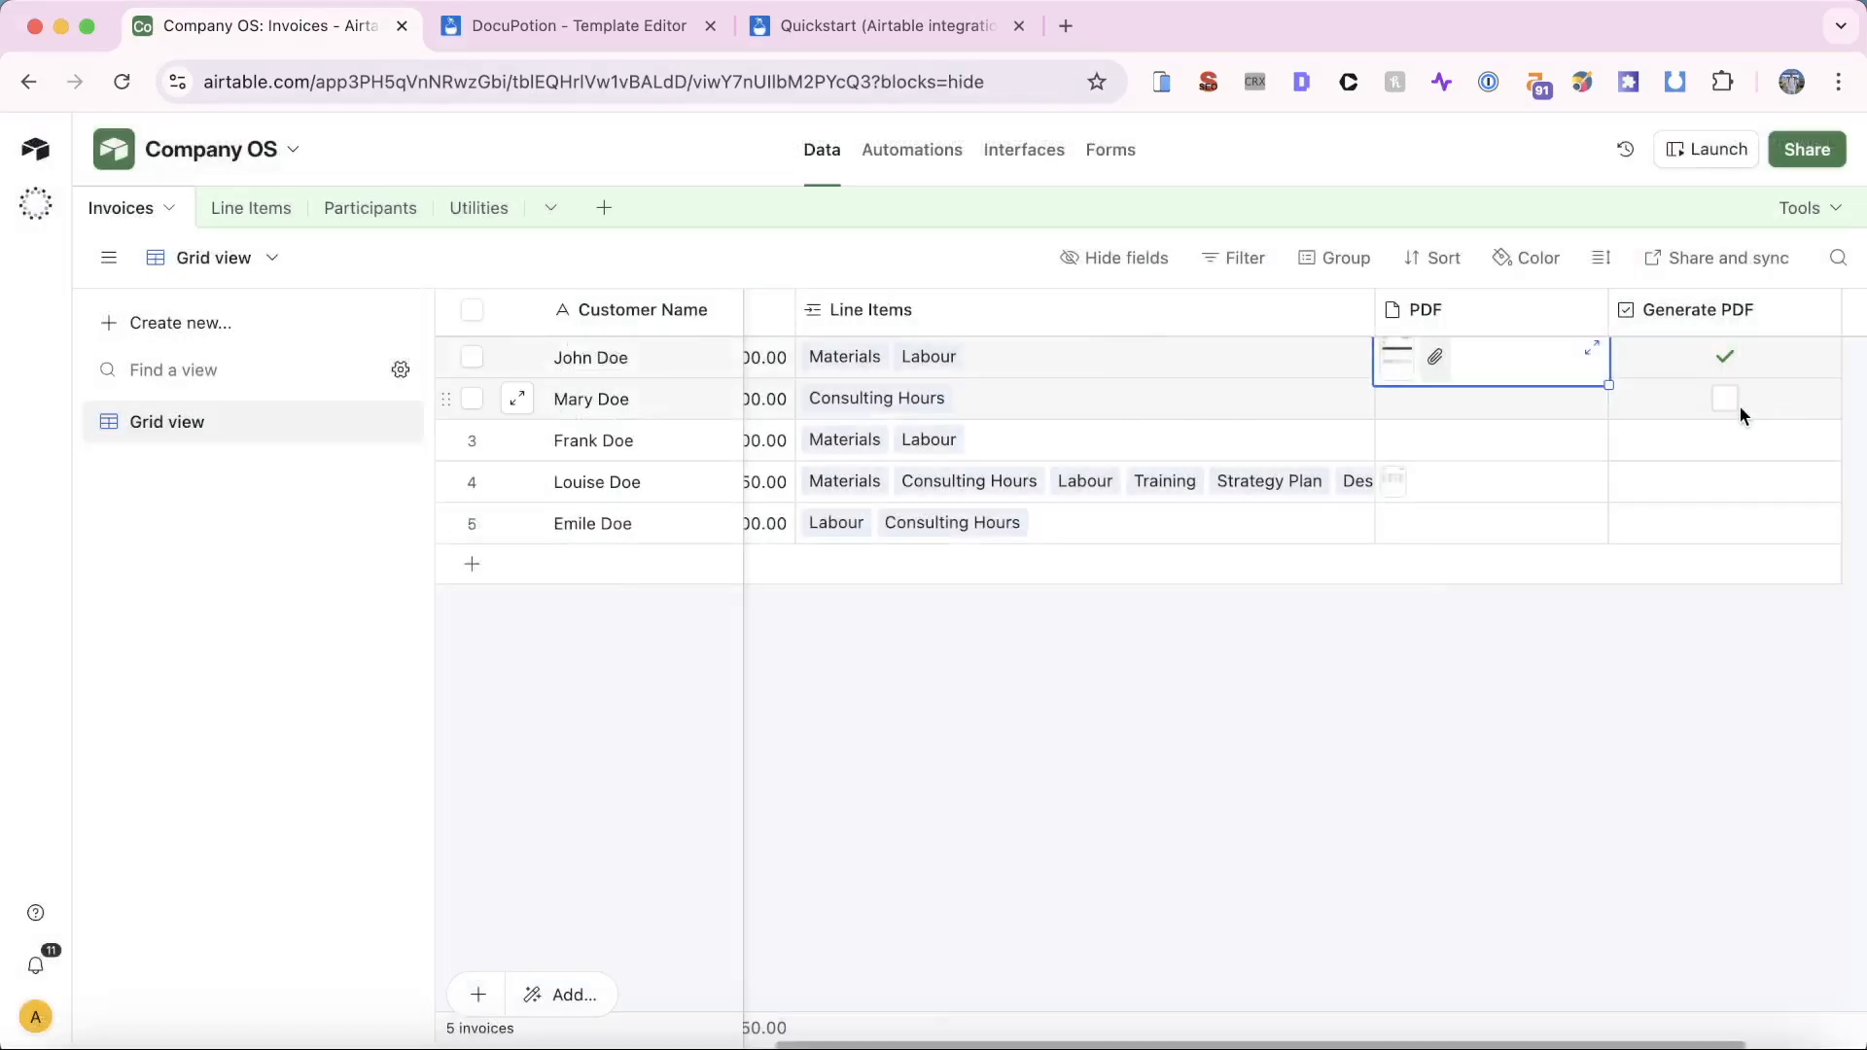
Step: Tick Generate PDF for the second through fifth invoices in the Invoices table
click(1726, 403)
click(1726, 445)
click(1725, 483)
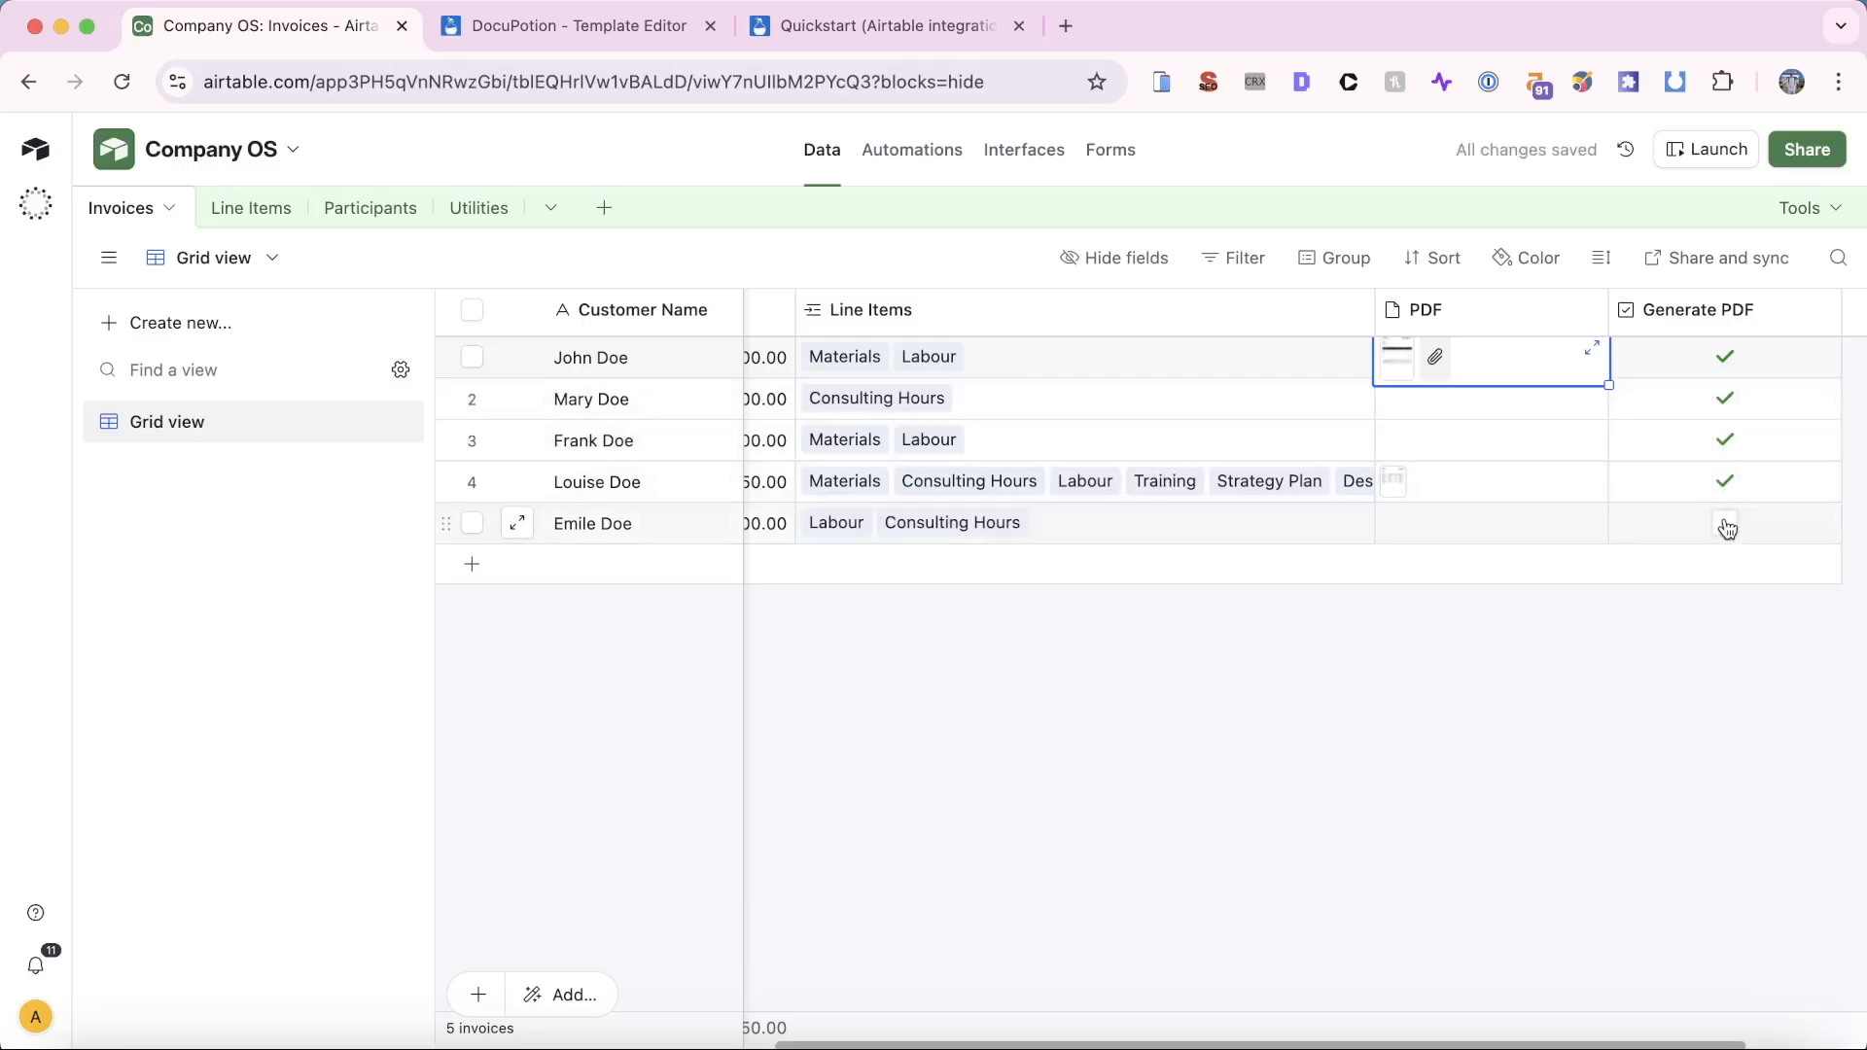
click(1723, 524)
click(1672, 632)
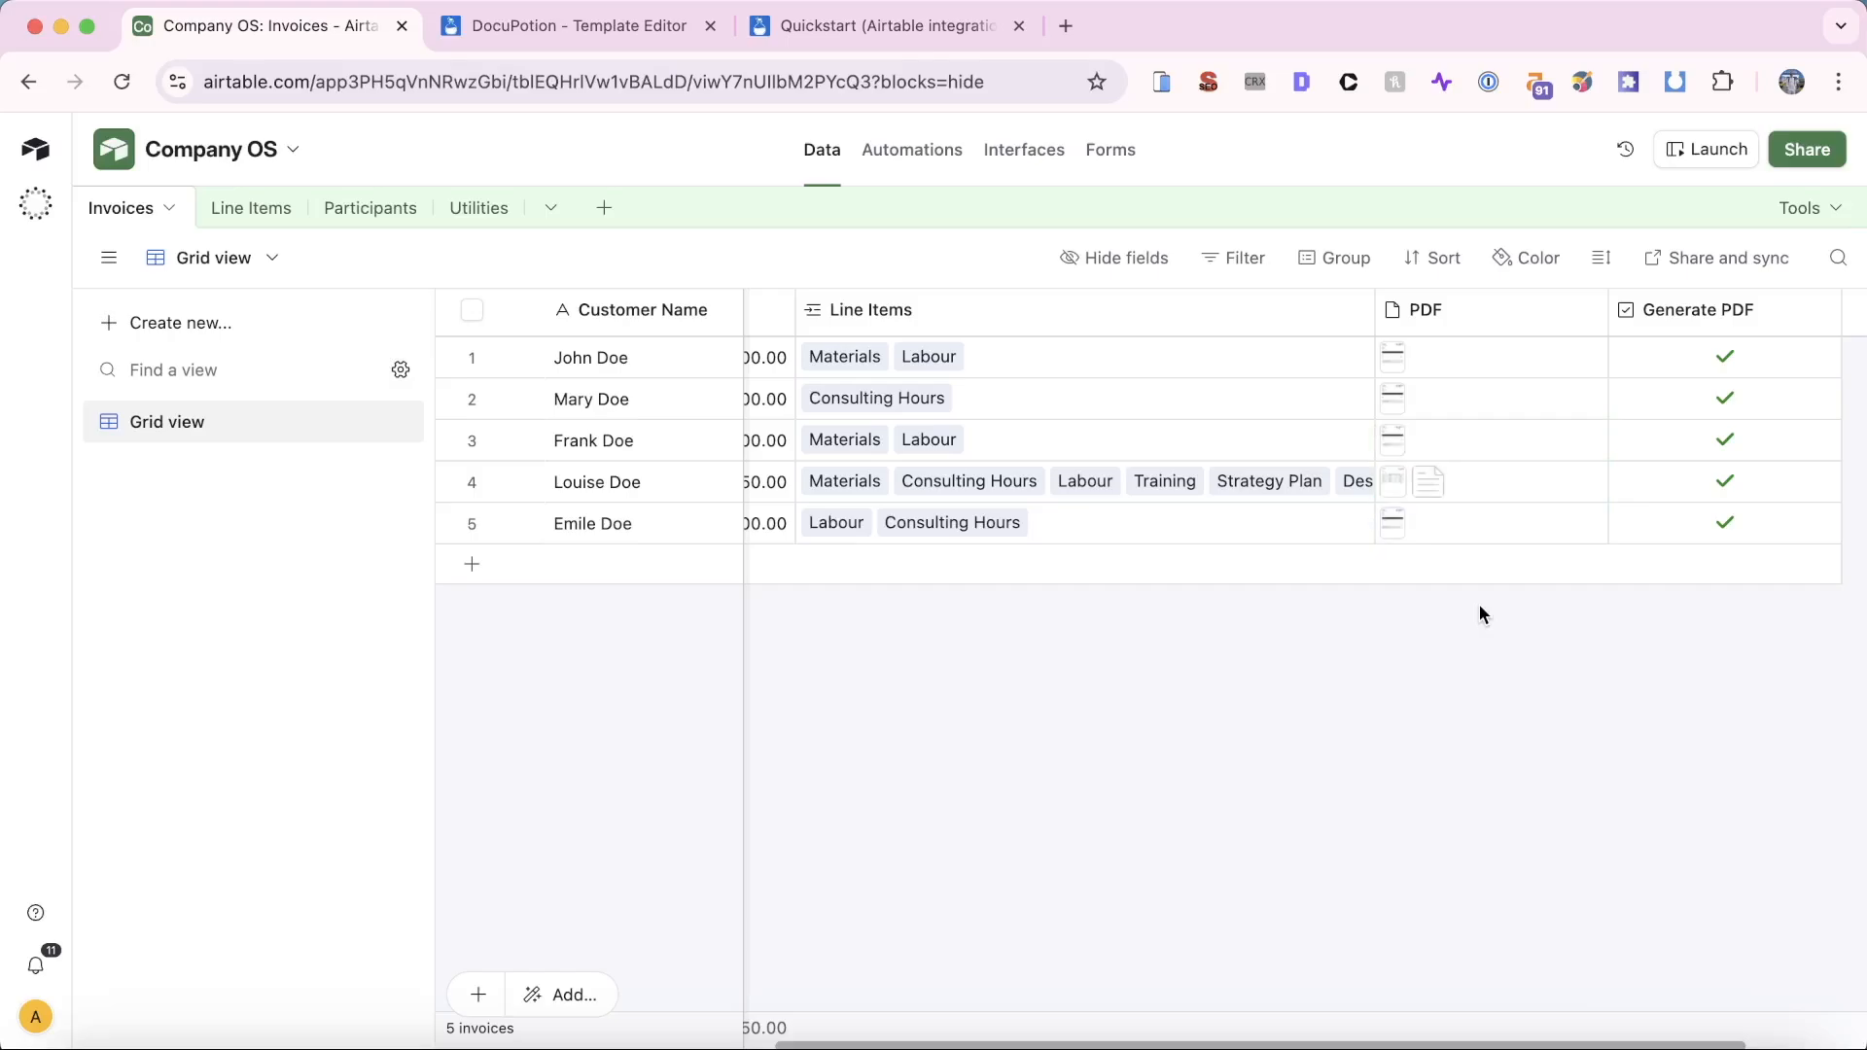
Step: Check the Overwrite Existing Attachments option in DocuPotion's Airtable integration settings, and return to the Invoices table in Airtable
click(559, 28)
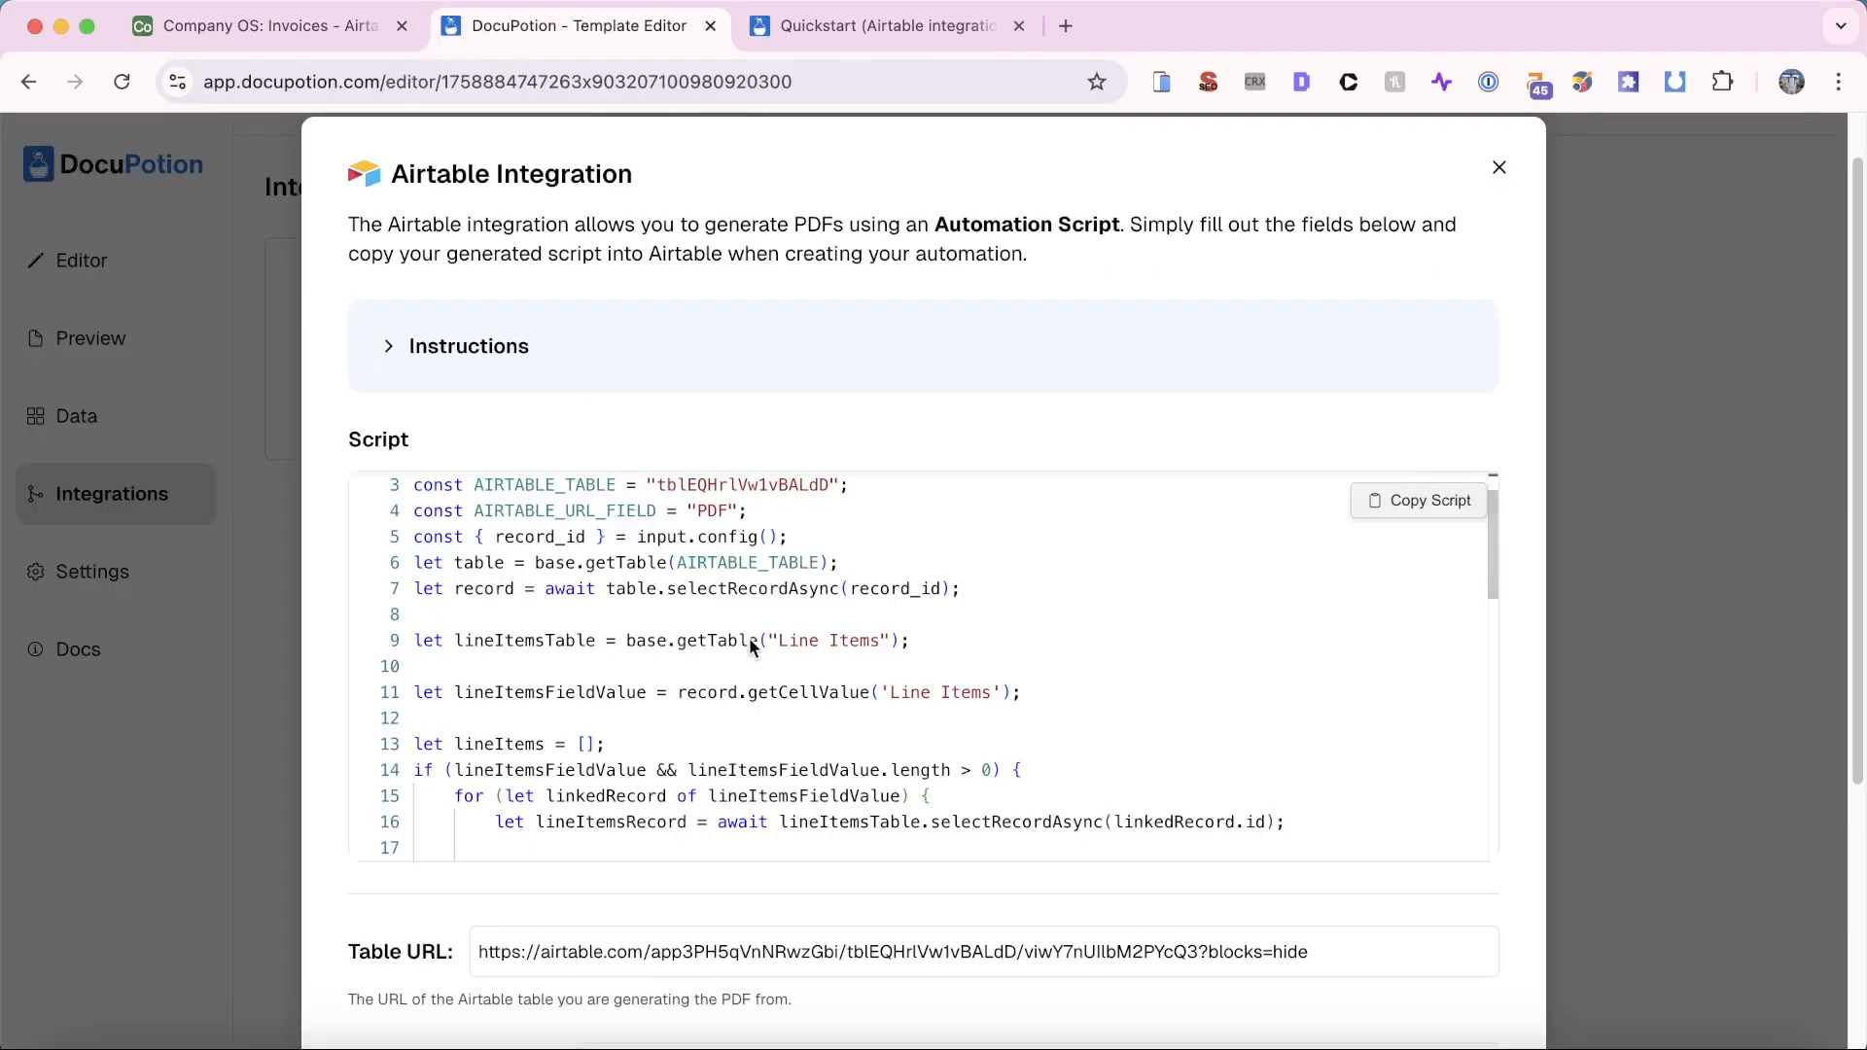
scroll(749, 681, down, 10)
scroll(703, 917, down, 4)
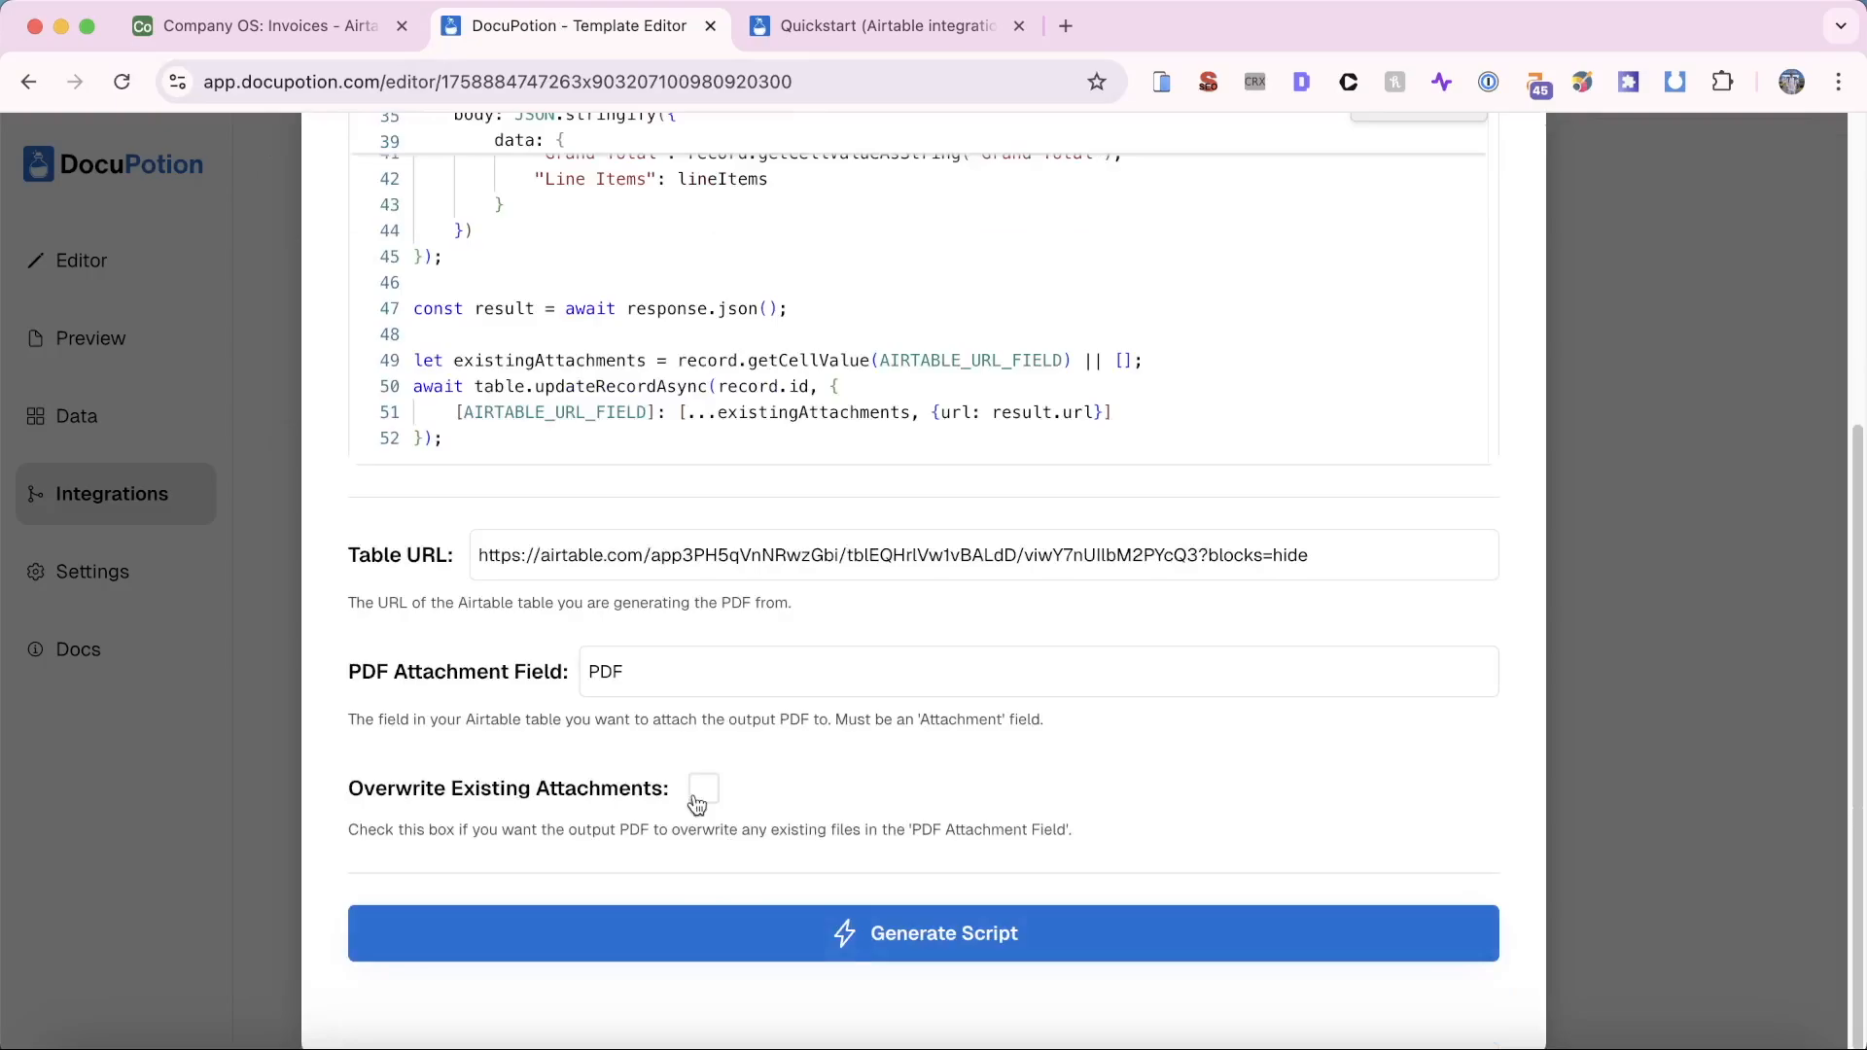
click(350, 25)
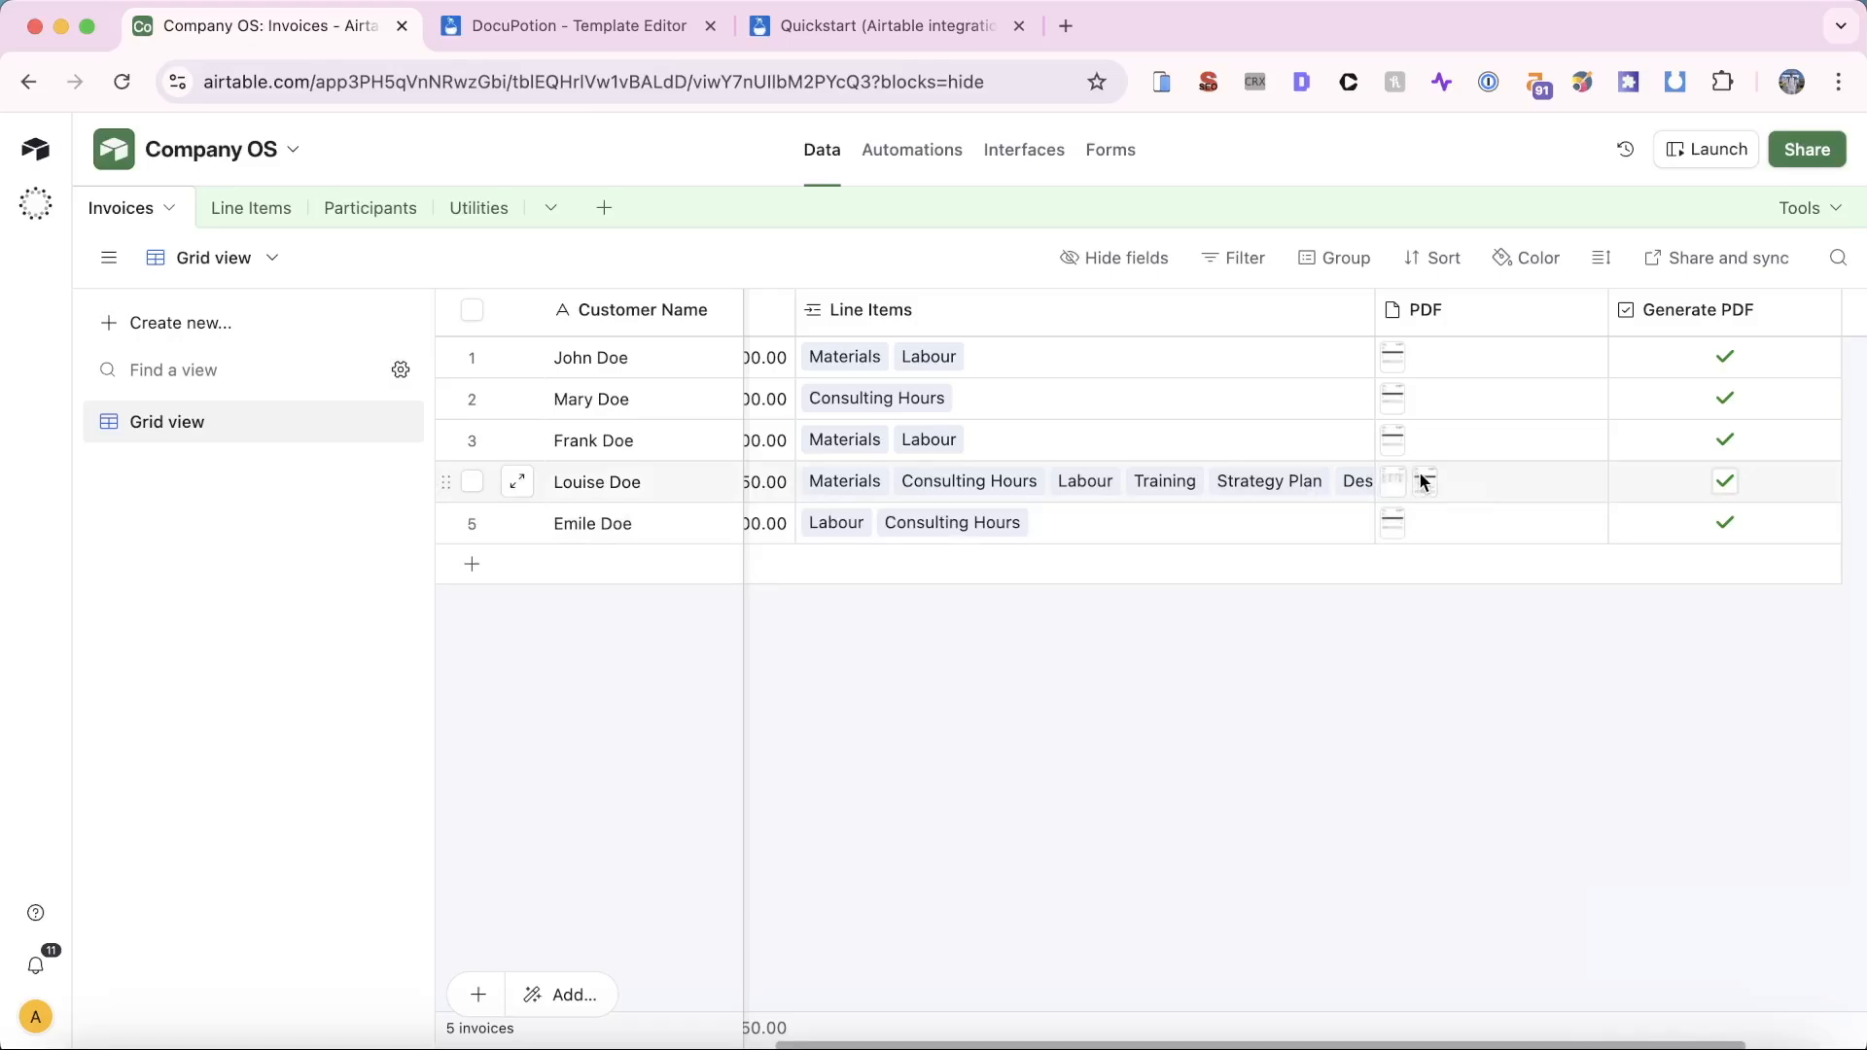
Step: Switch to DocuPotion, close the Airtable integration settings, and inspect the line items table in the template editor
click(549, 27)
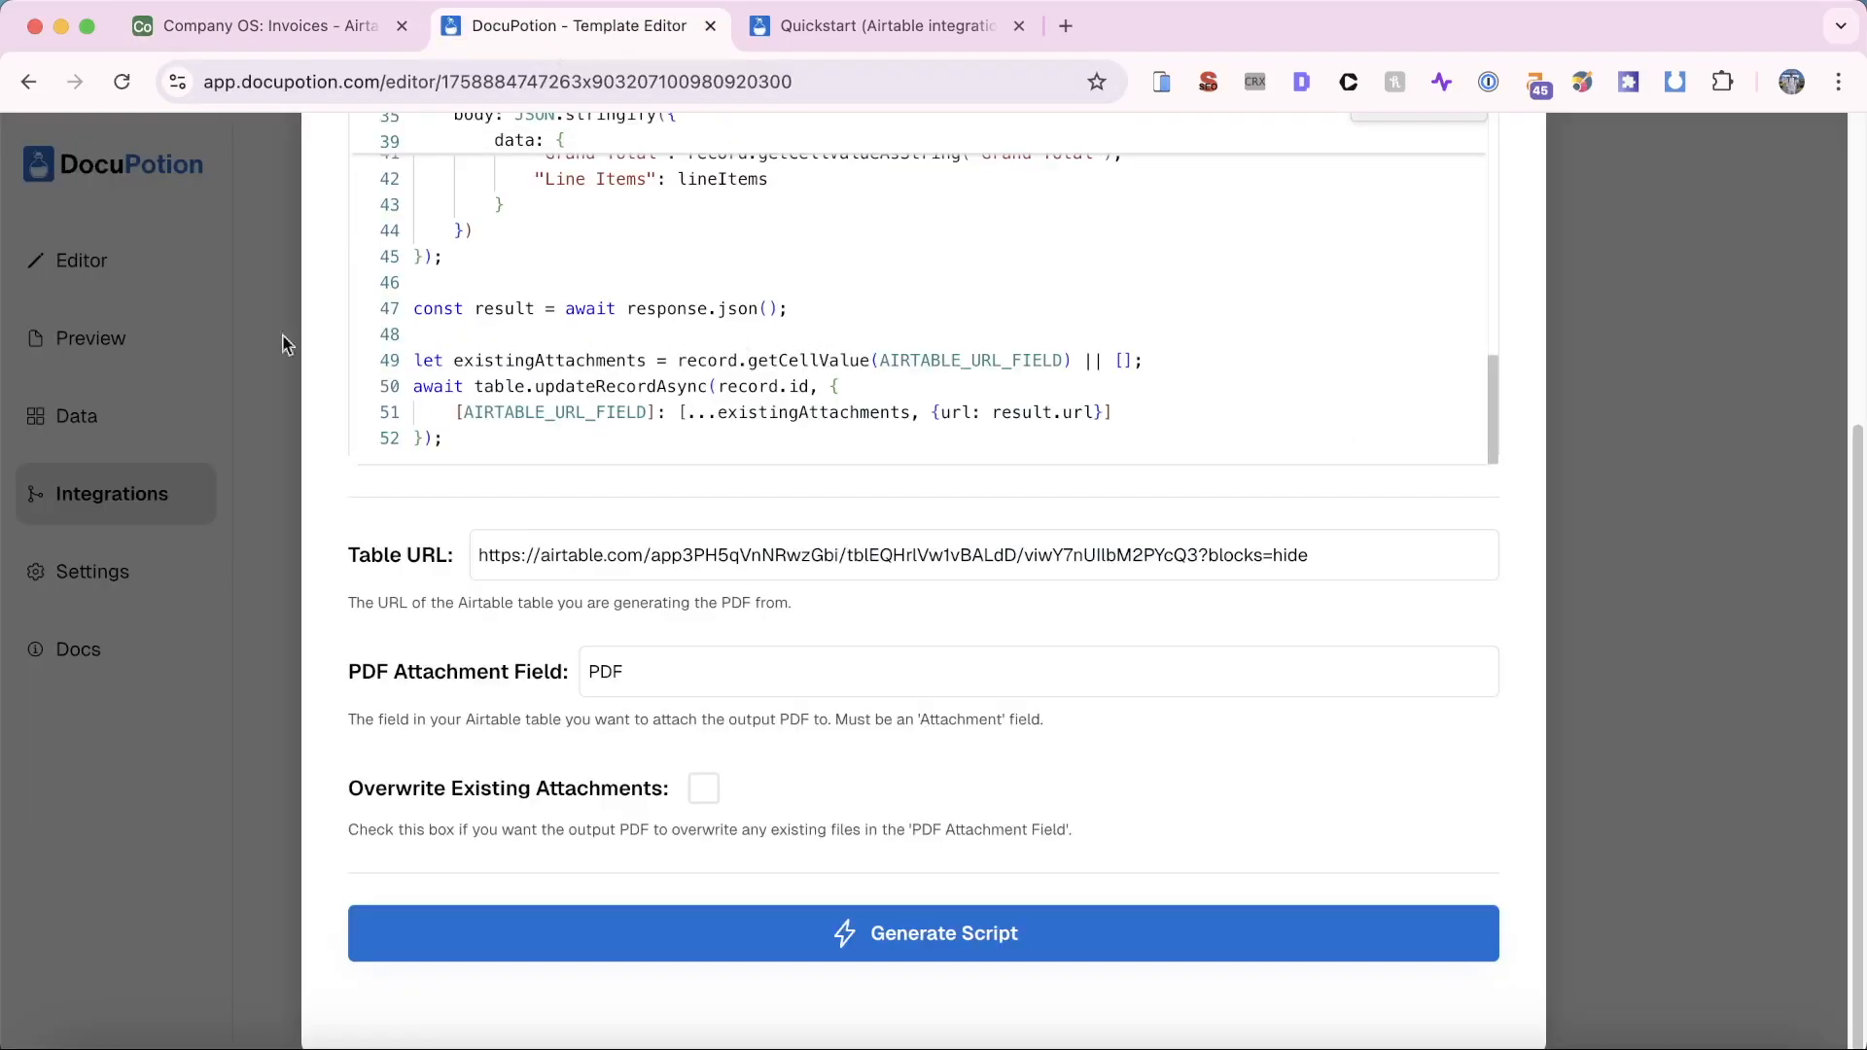
click(287, 345)
click(113, 270)
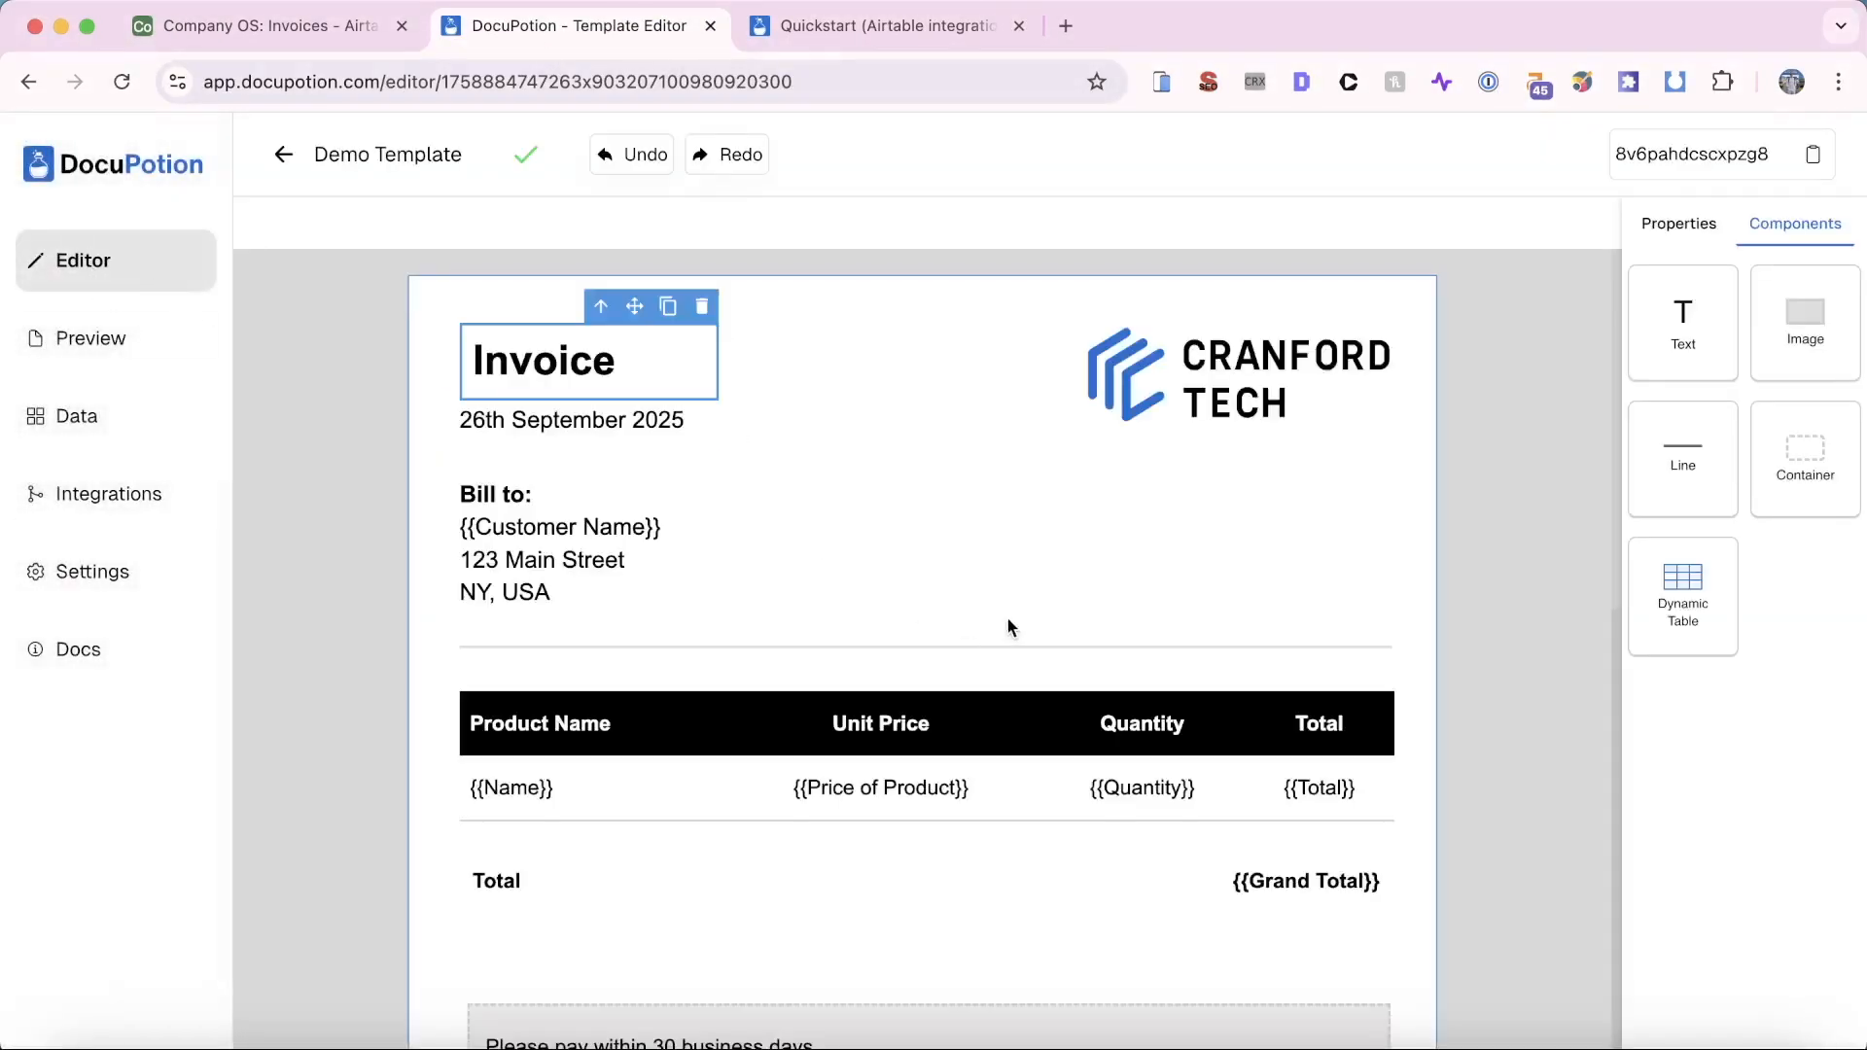
scroll(972, 637, down, 2)
click(924, 656)
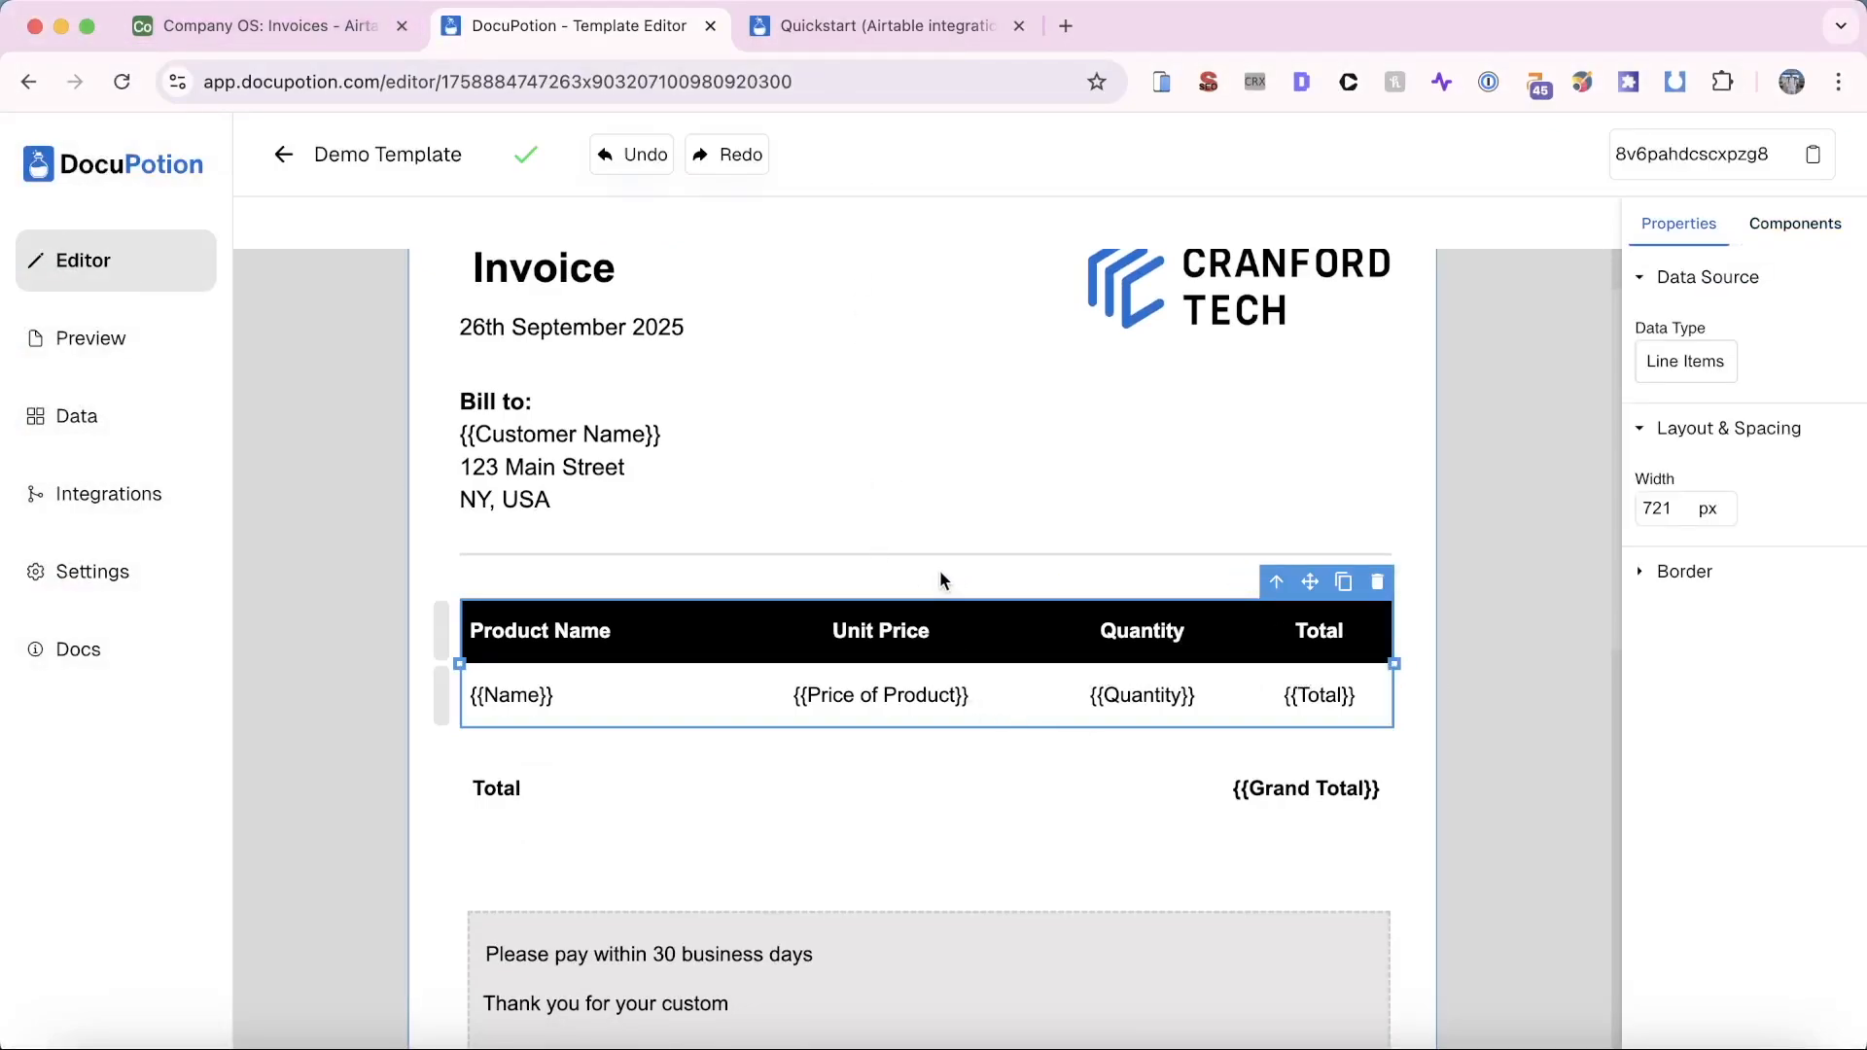
Step: Return to Airtable, review the line items in the fourth invoice's first PDF attachment, and close the preview
click(258, 25)
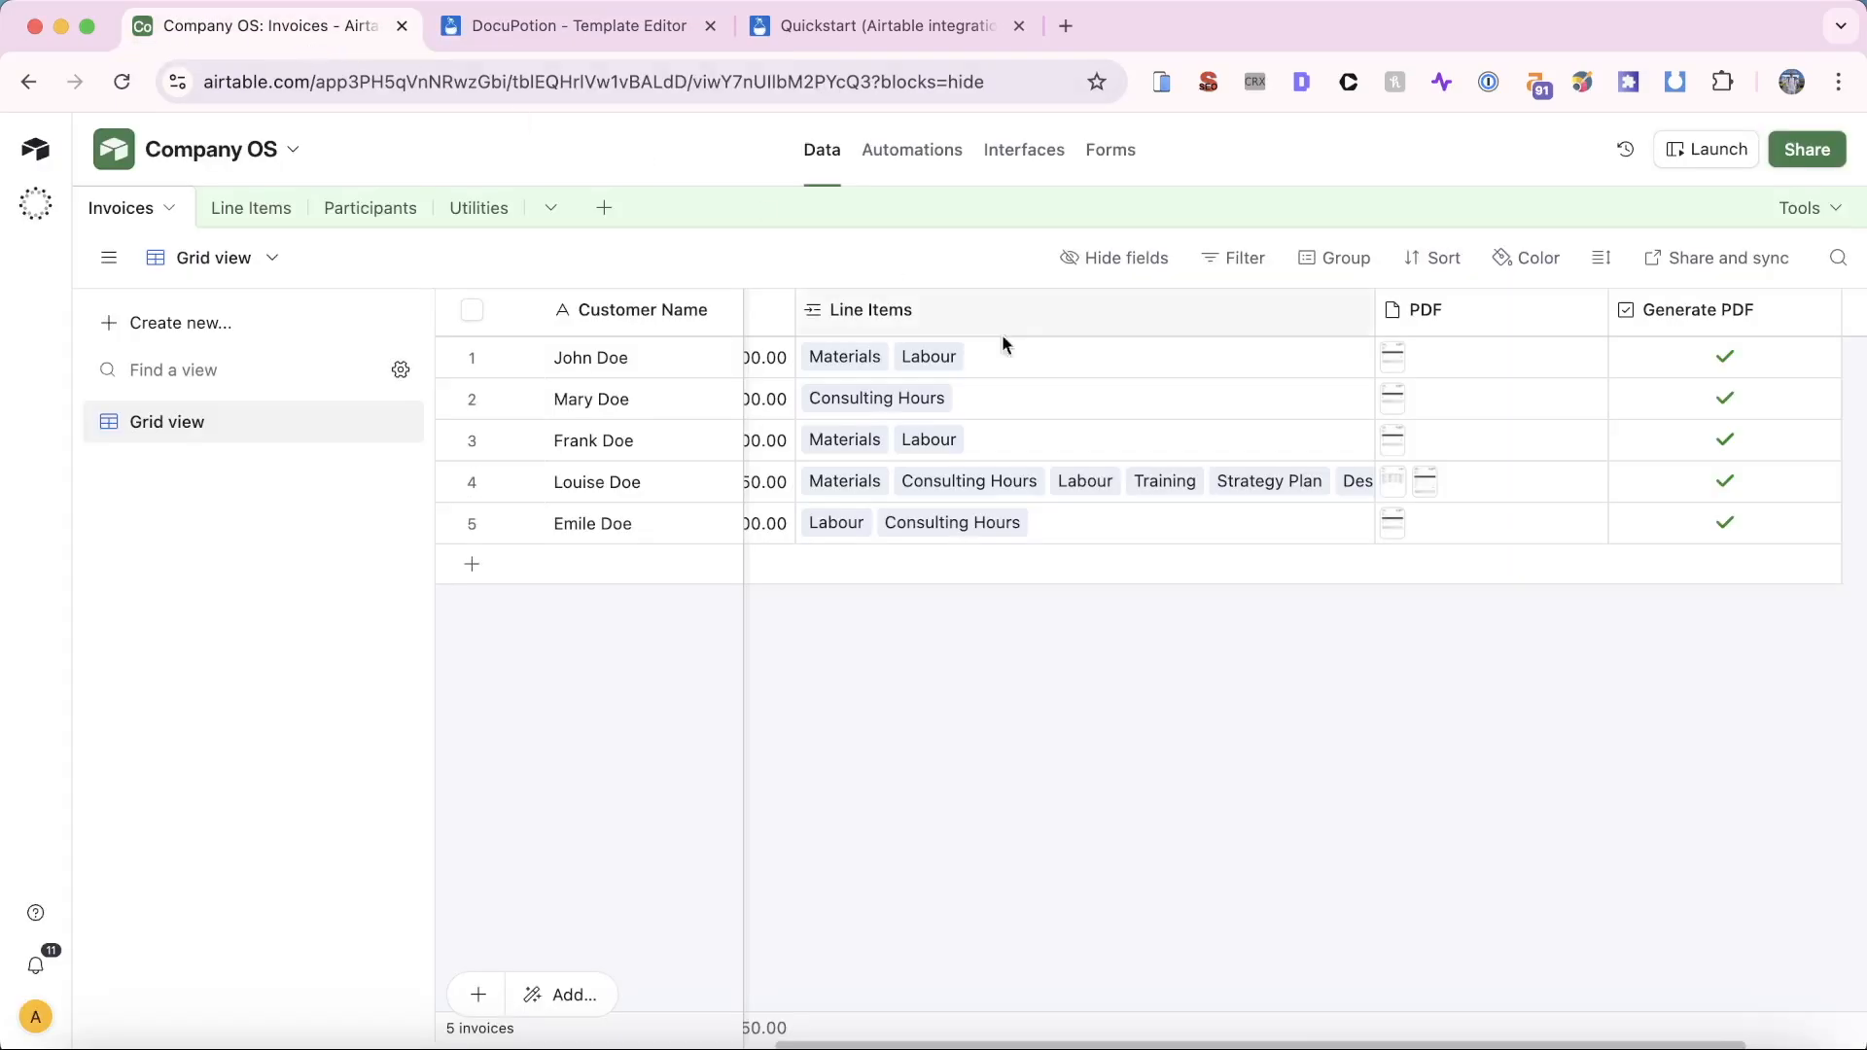
click(1390, 482)
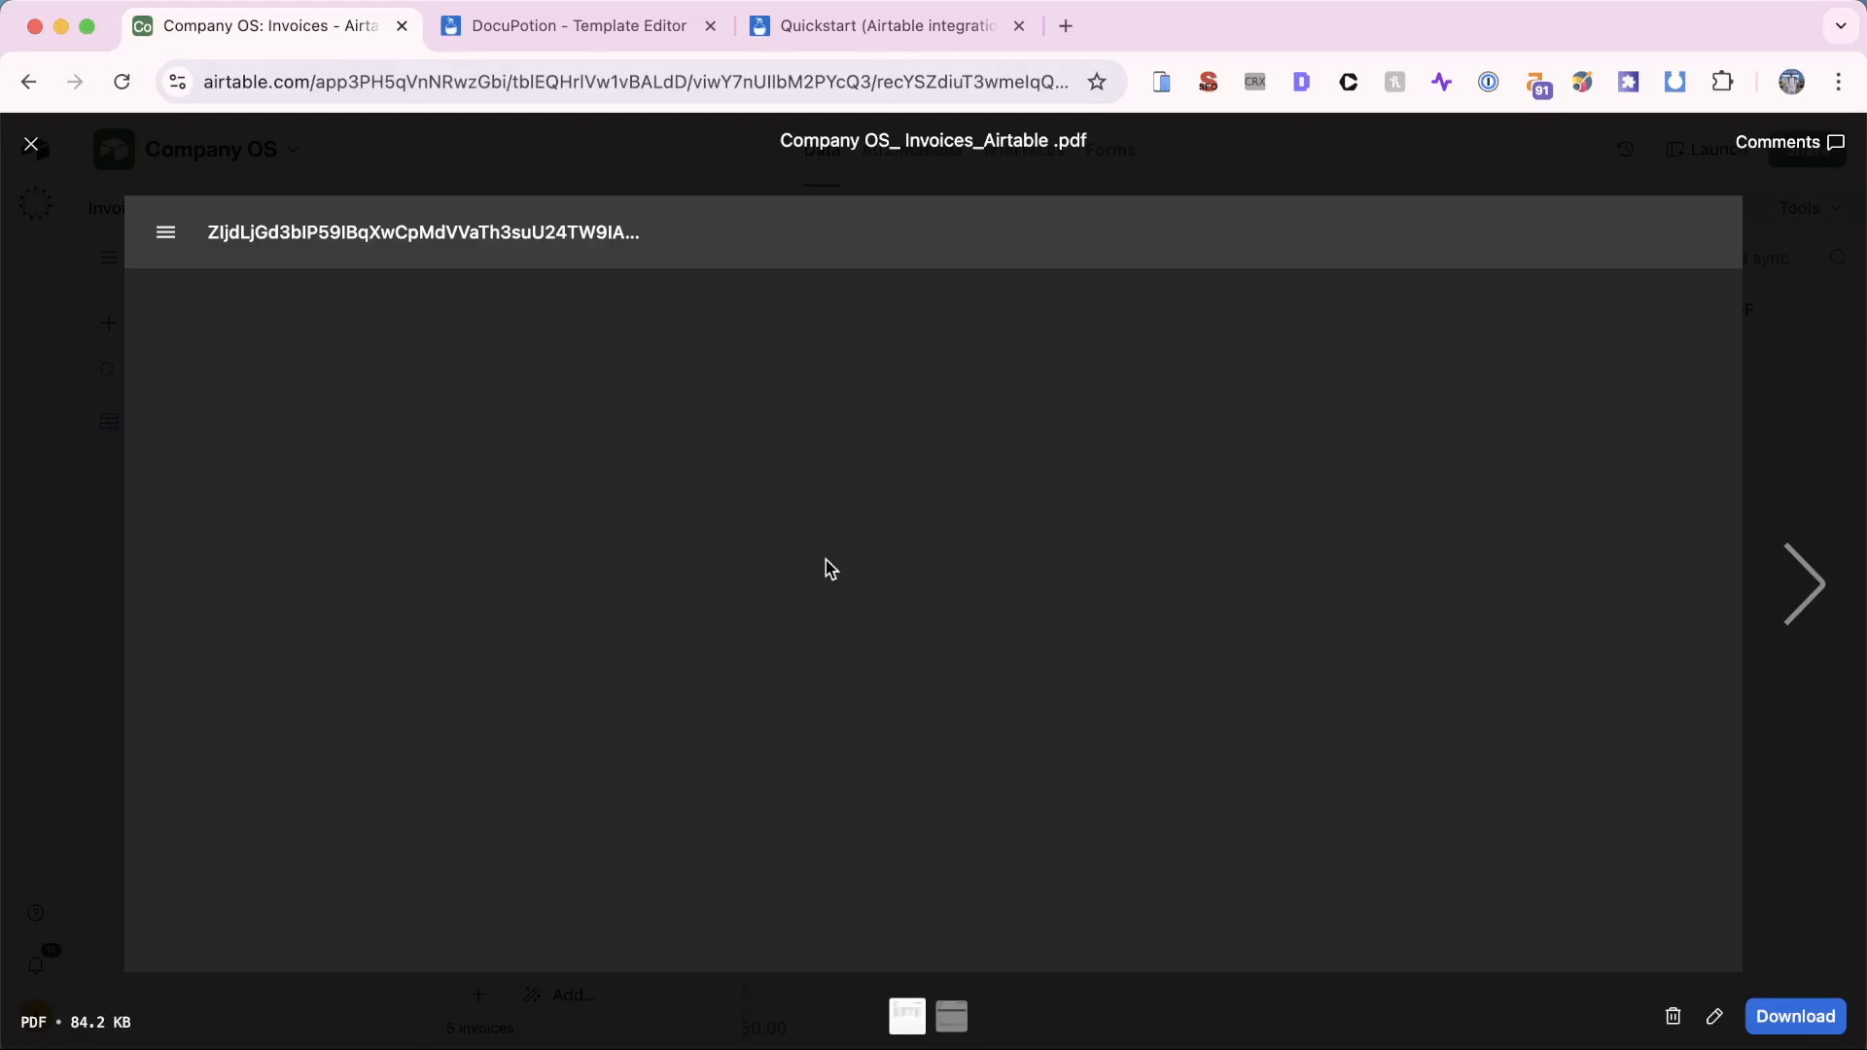
scroll(842, 570, down, 3)
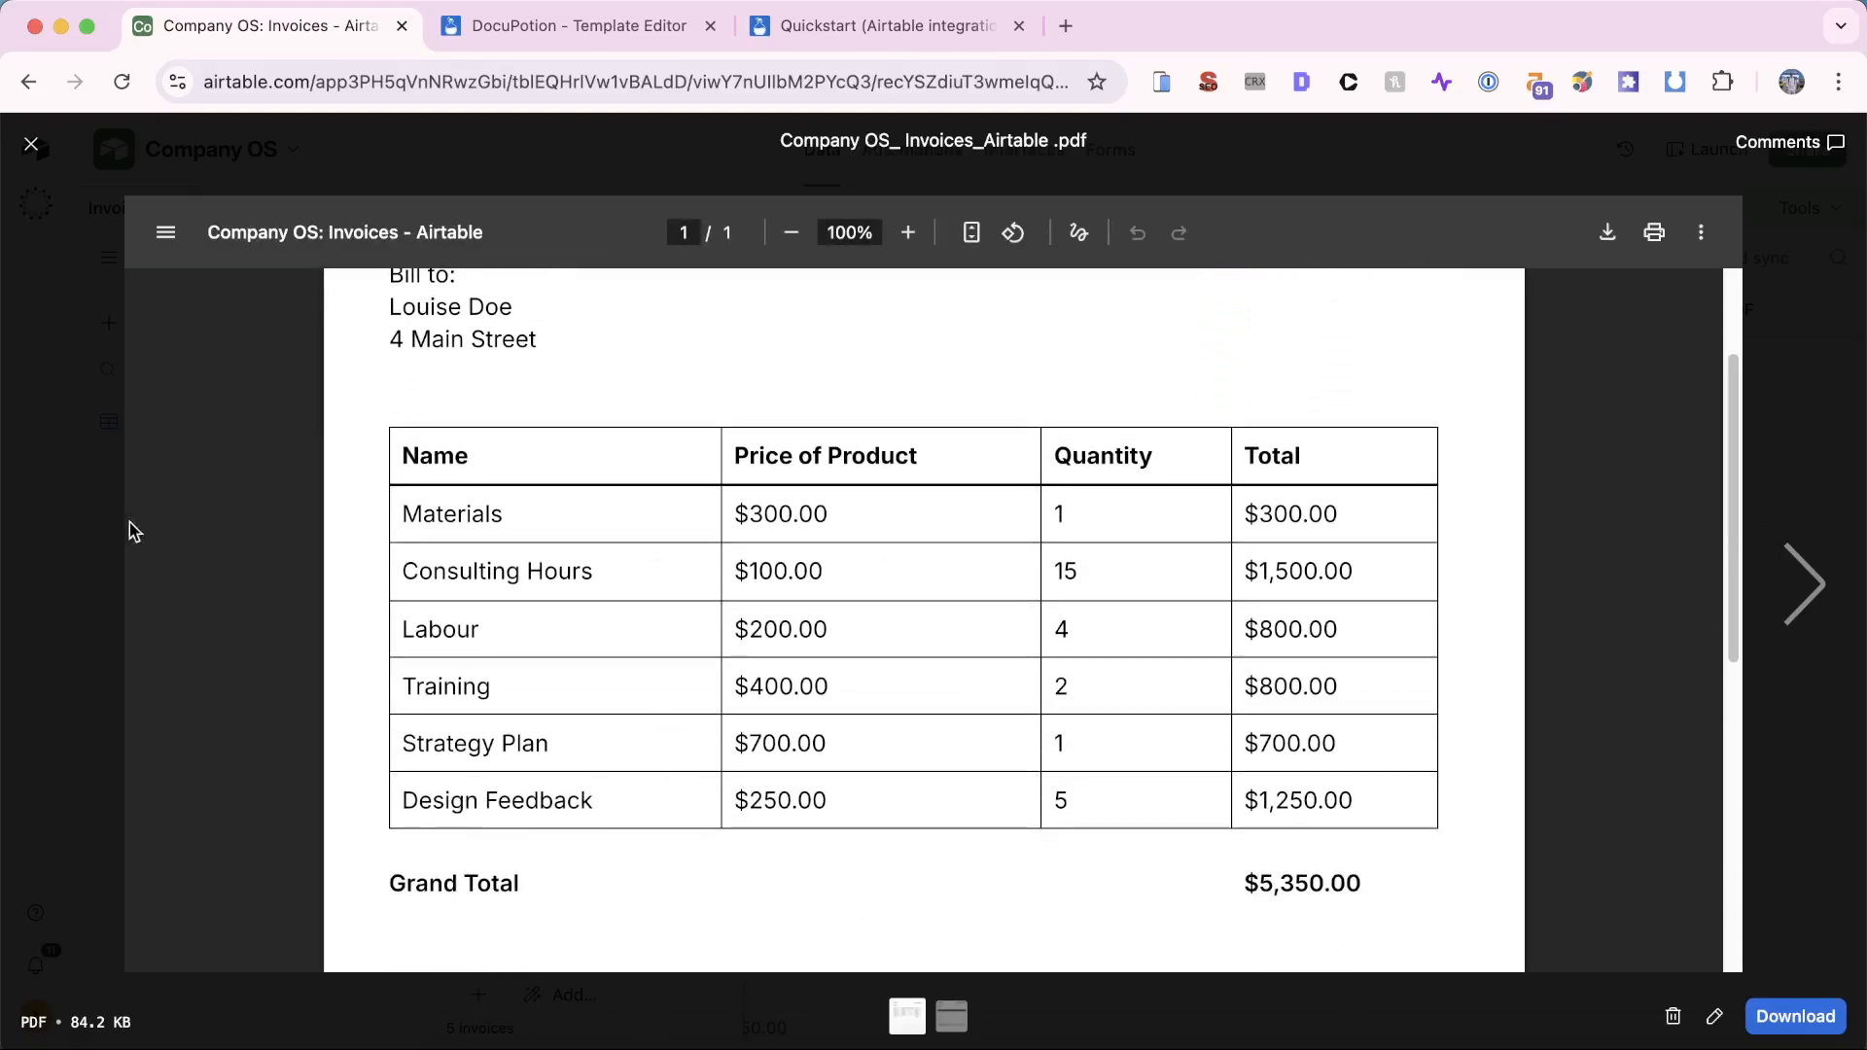
click(50, 547)
Step: Review the line items table and total in the fourth invoice's second PDF attachment, and close the preview
click(1437, 484)
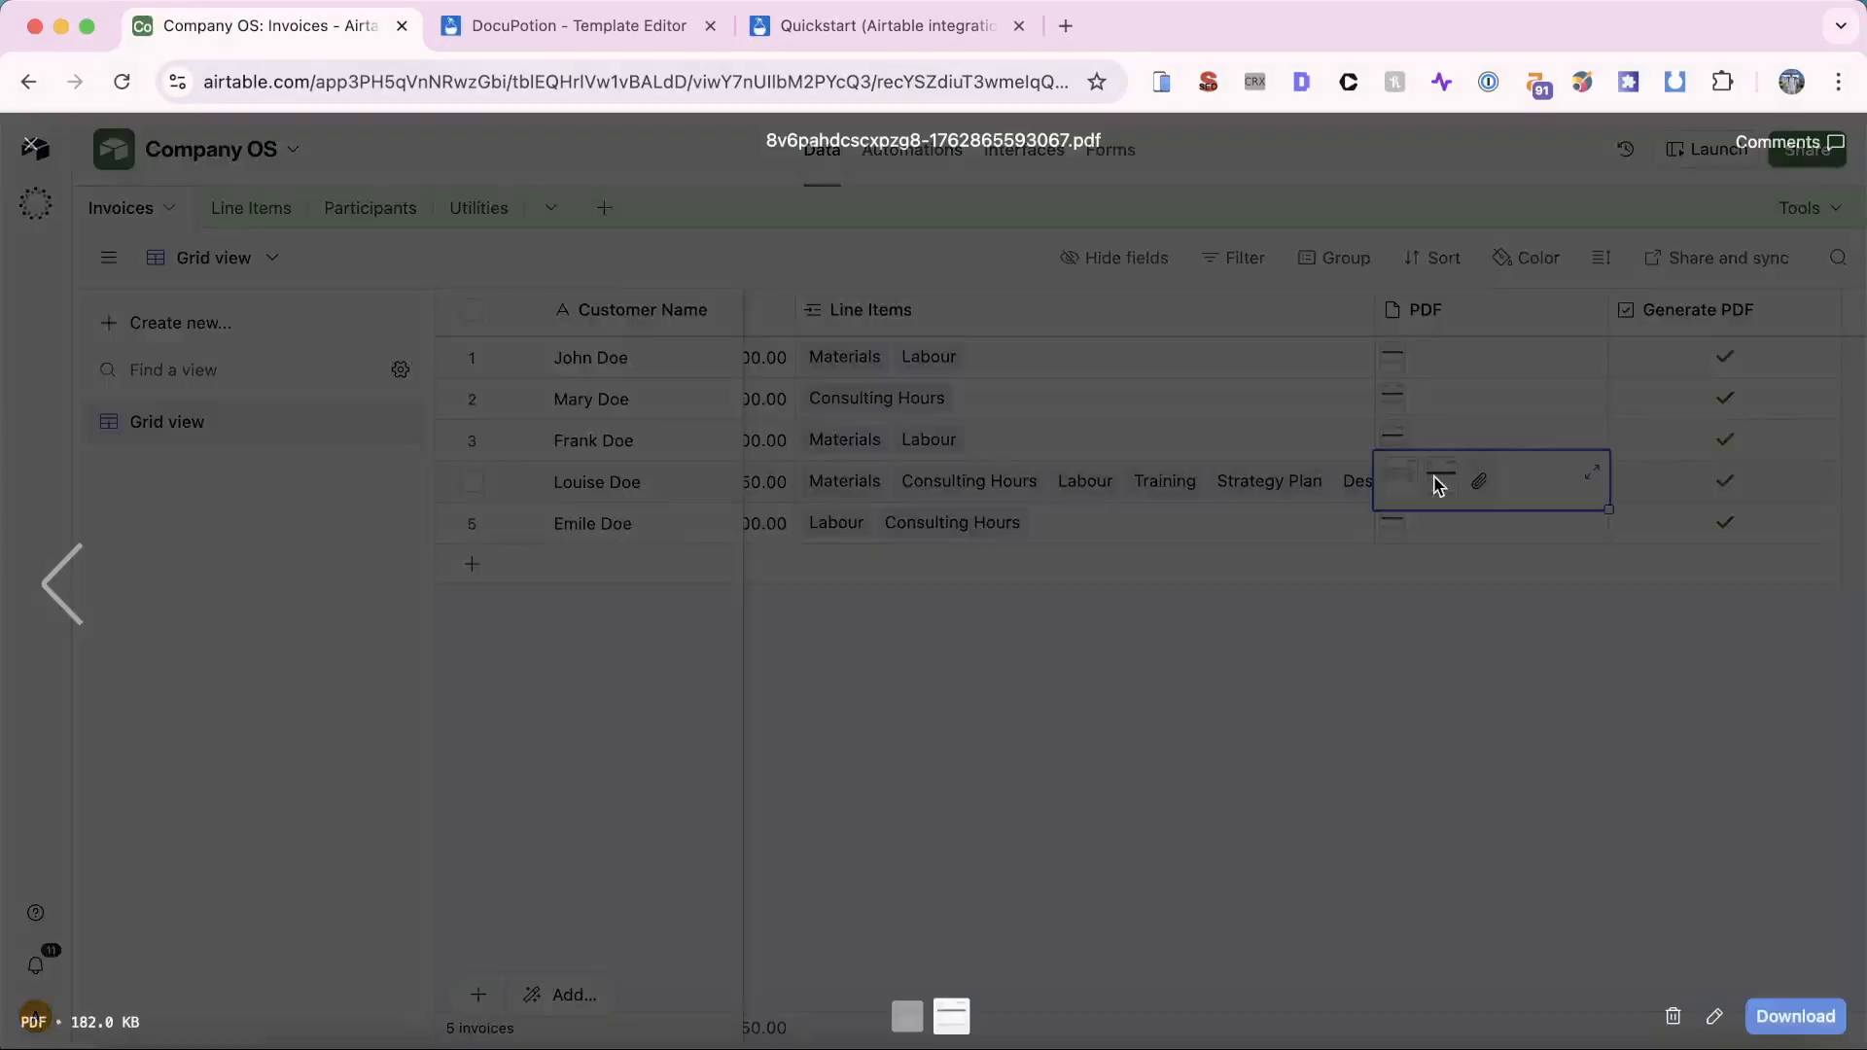
scroll(1046, 507, down, 2)
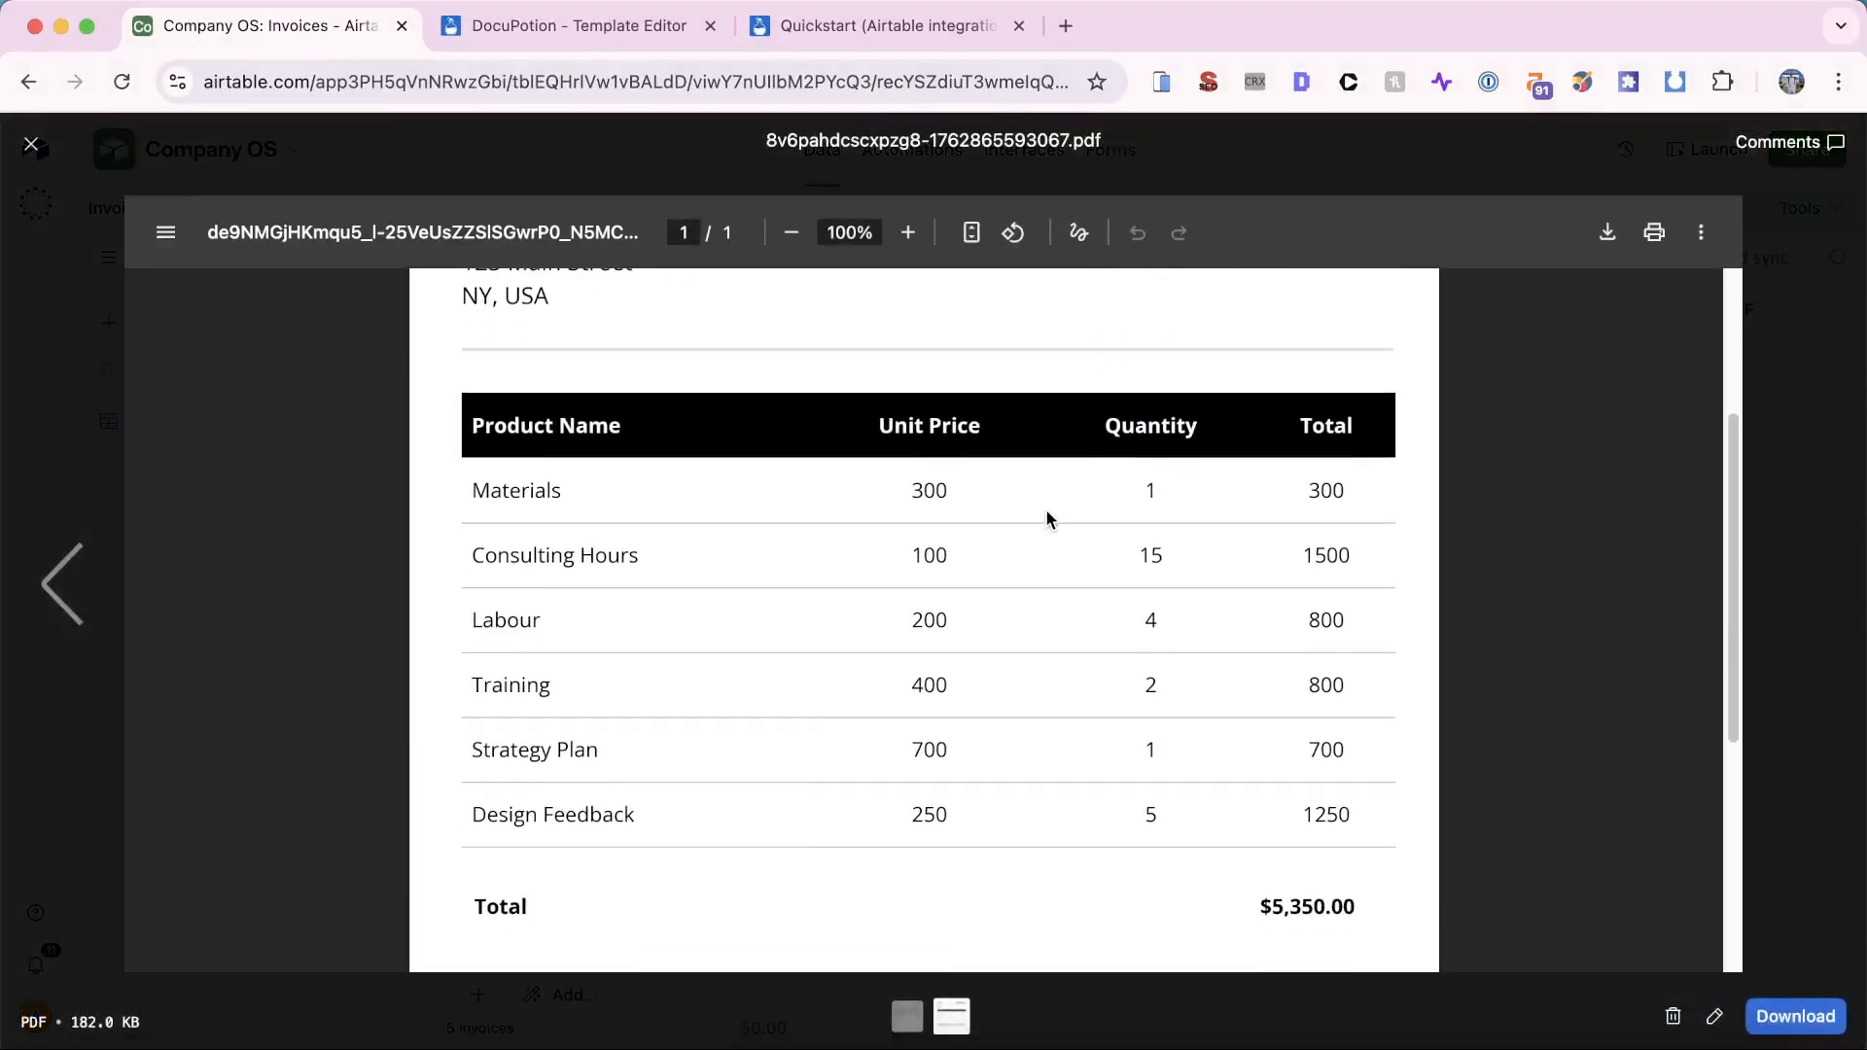
scroll(1048, 518, down, 2)
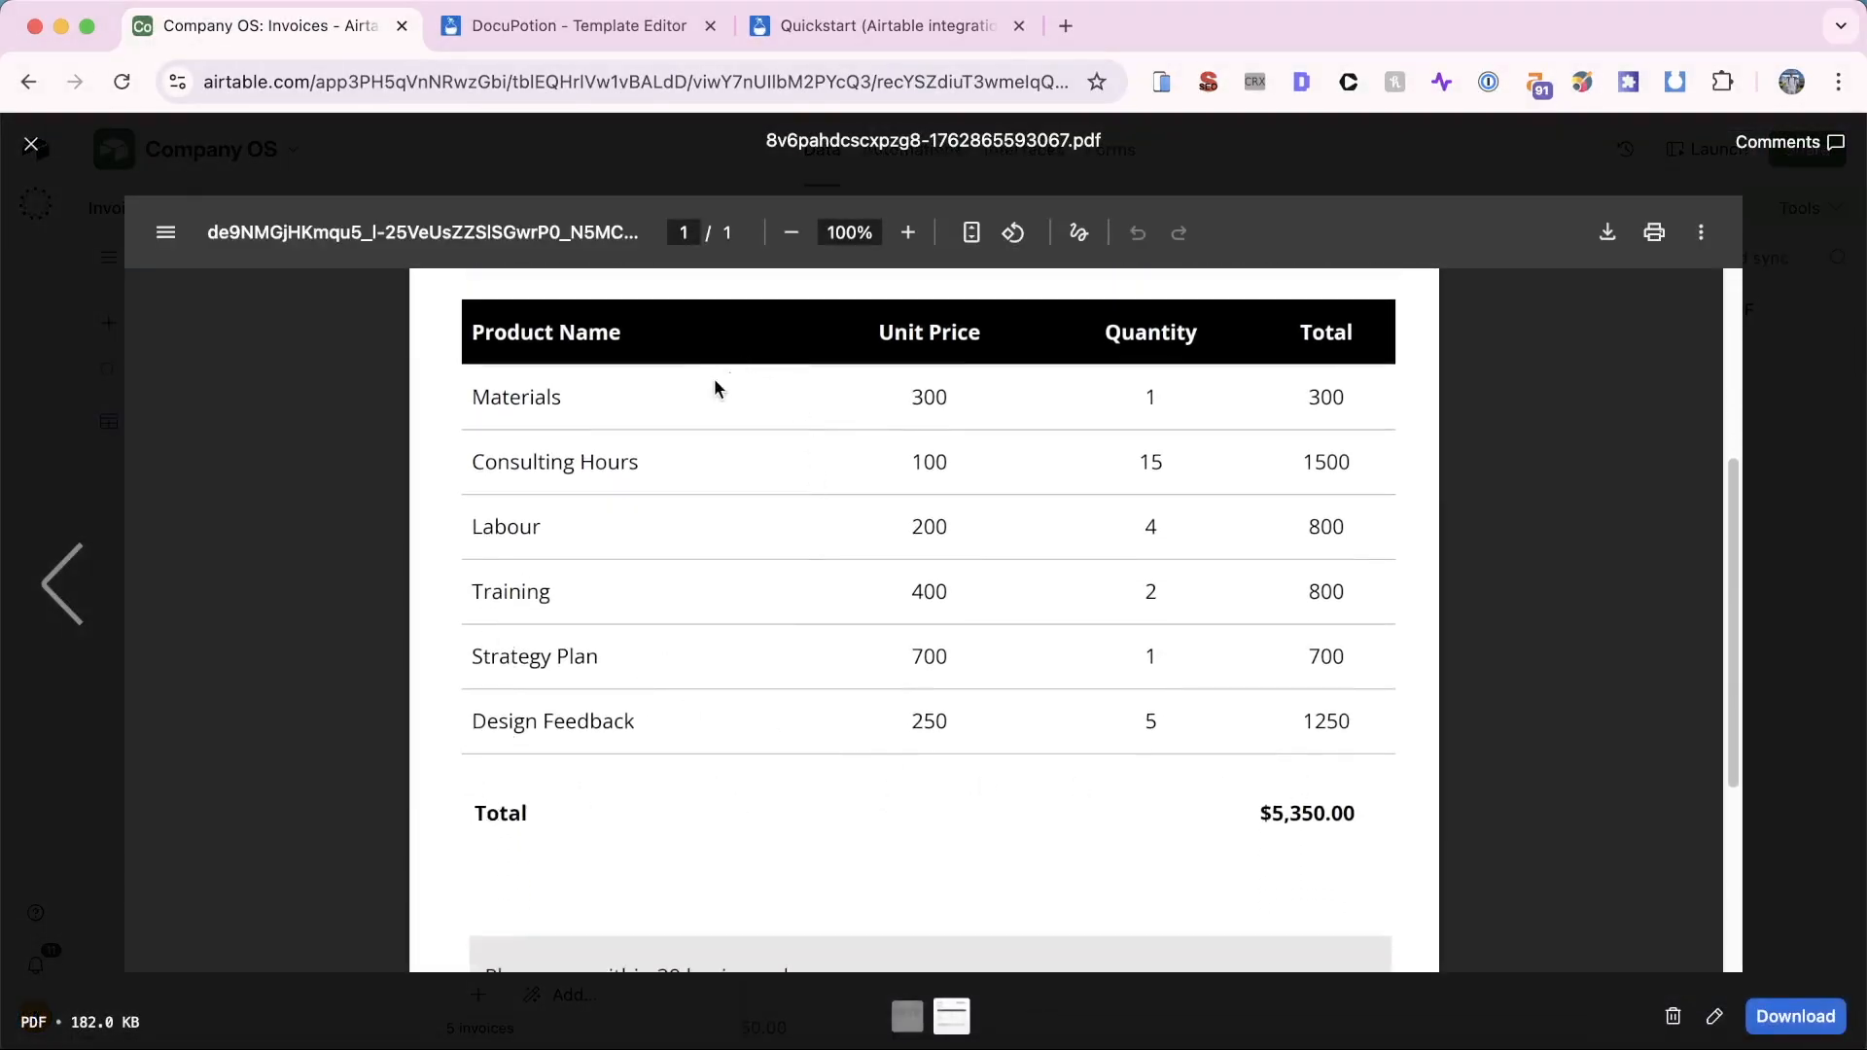
click(22, 445)
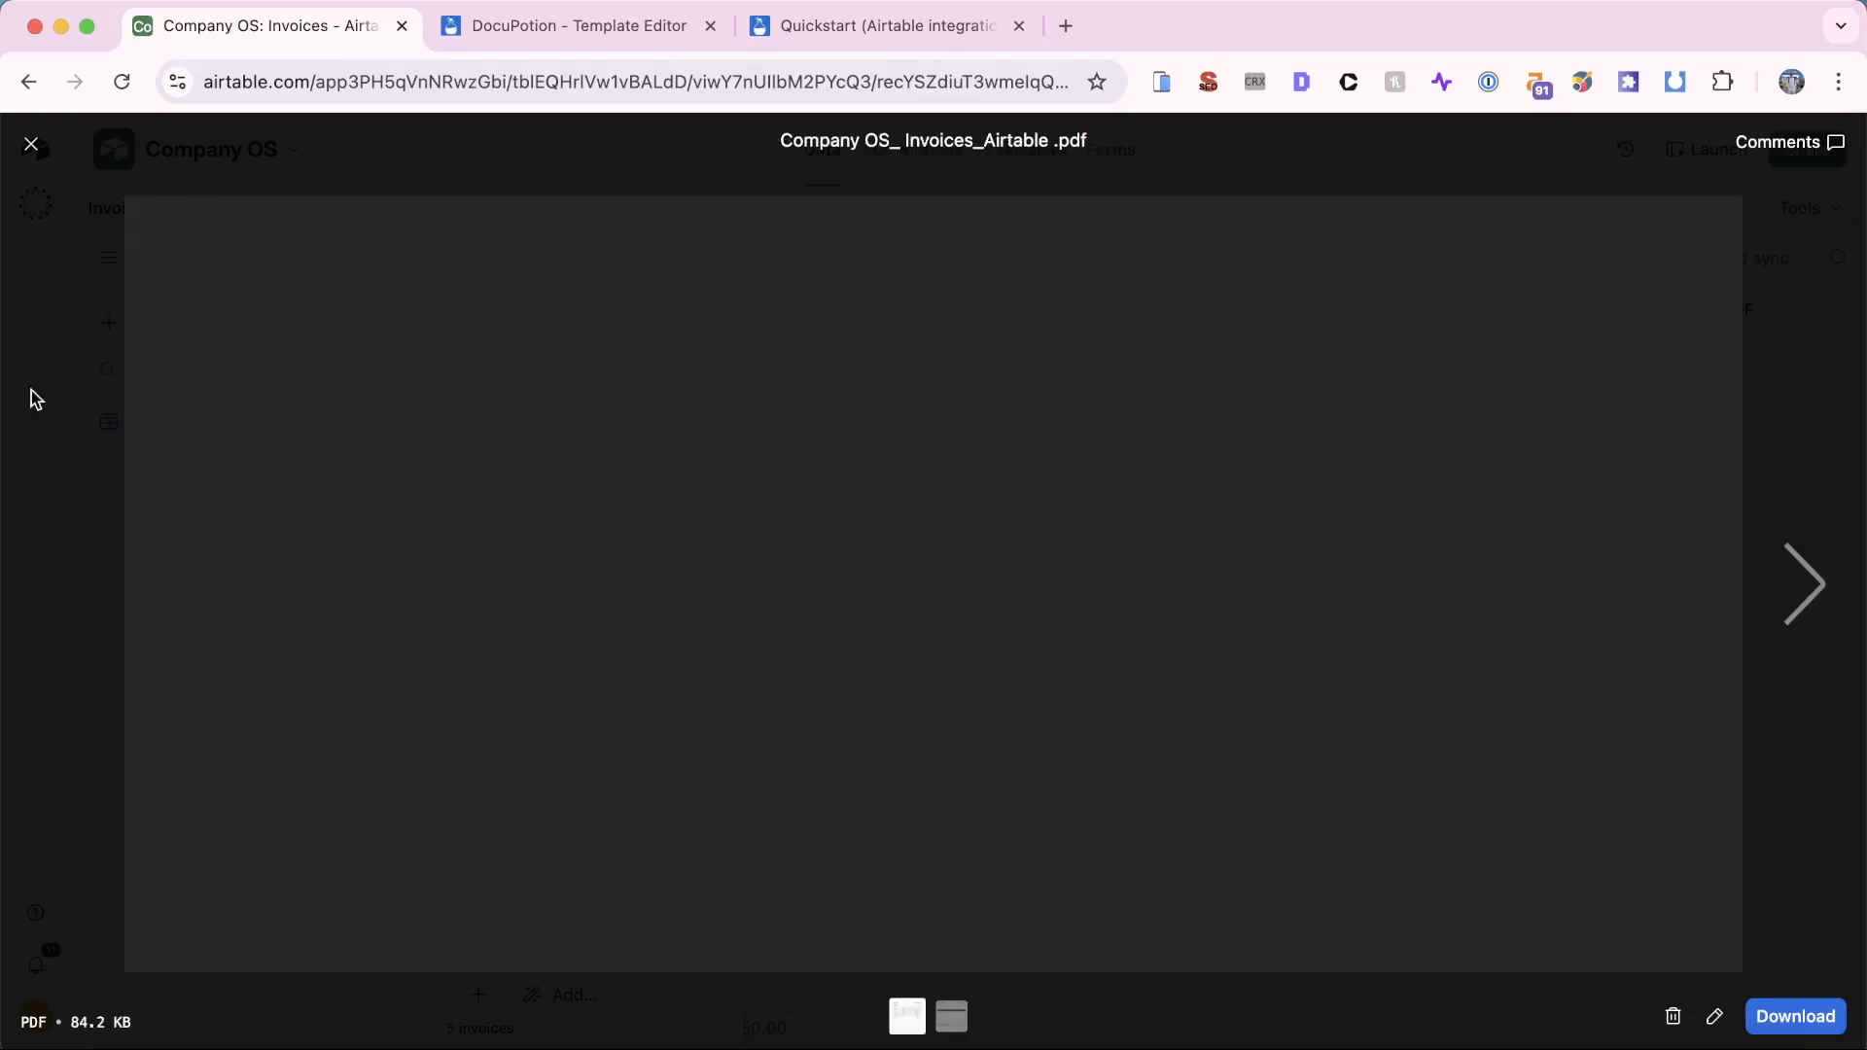
key(Escape)
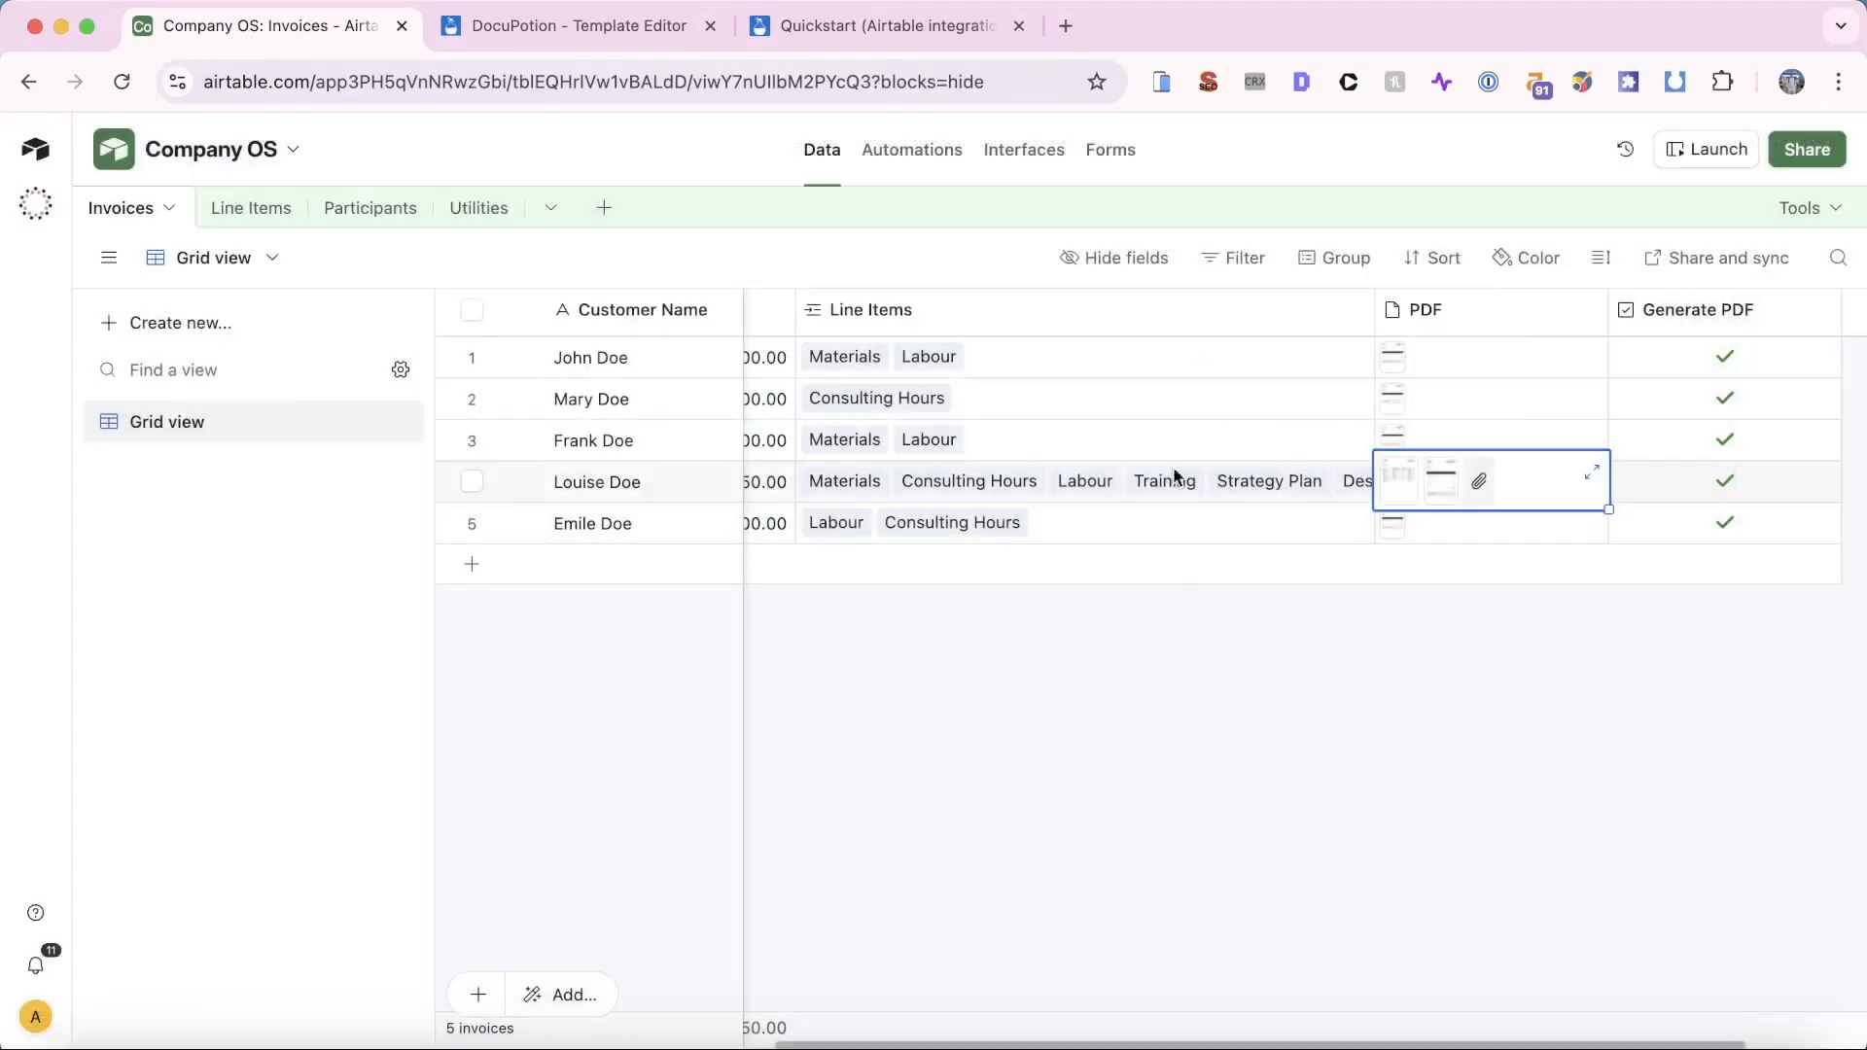
Step: Preview the first invoice's PDF attachment and examine its billing details, line items and total
click(1394, 367)
click(1393, 367)
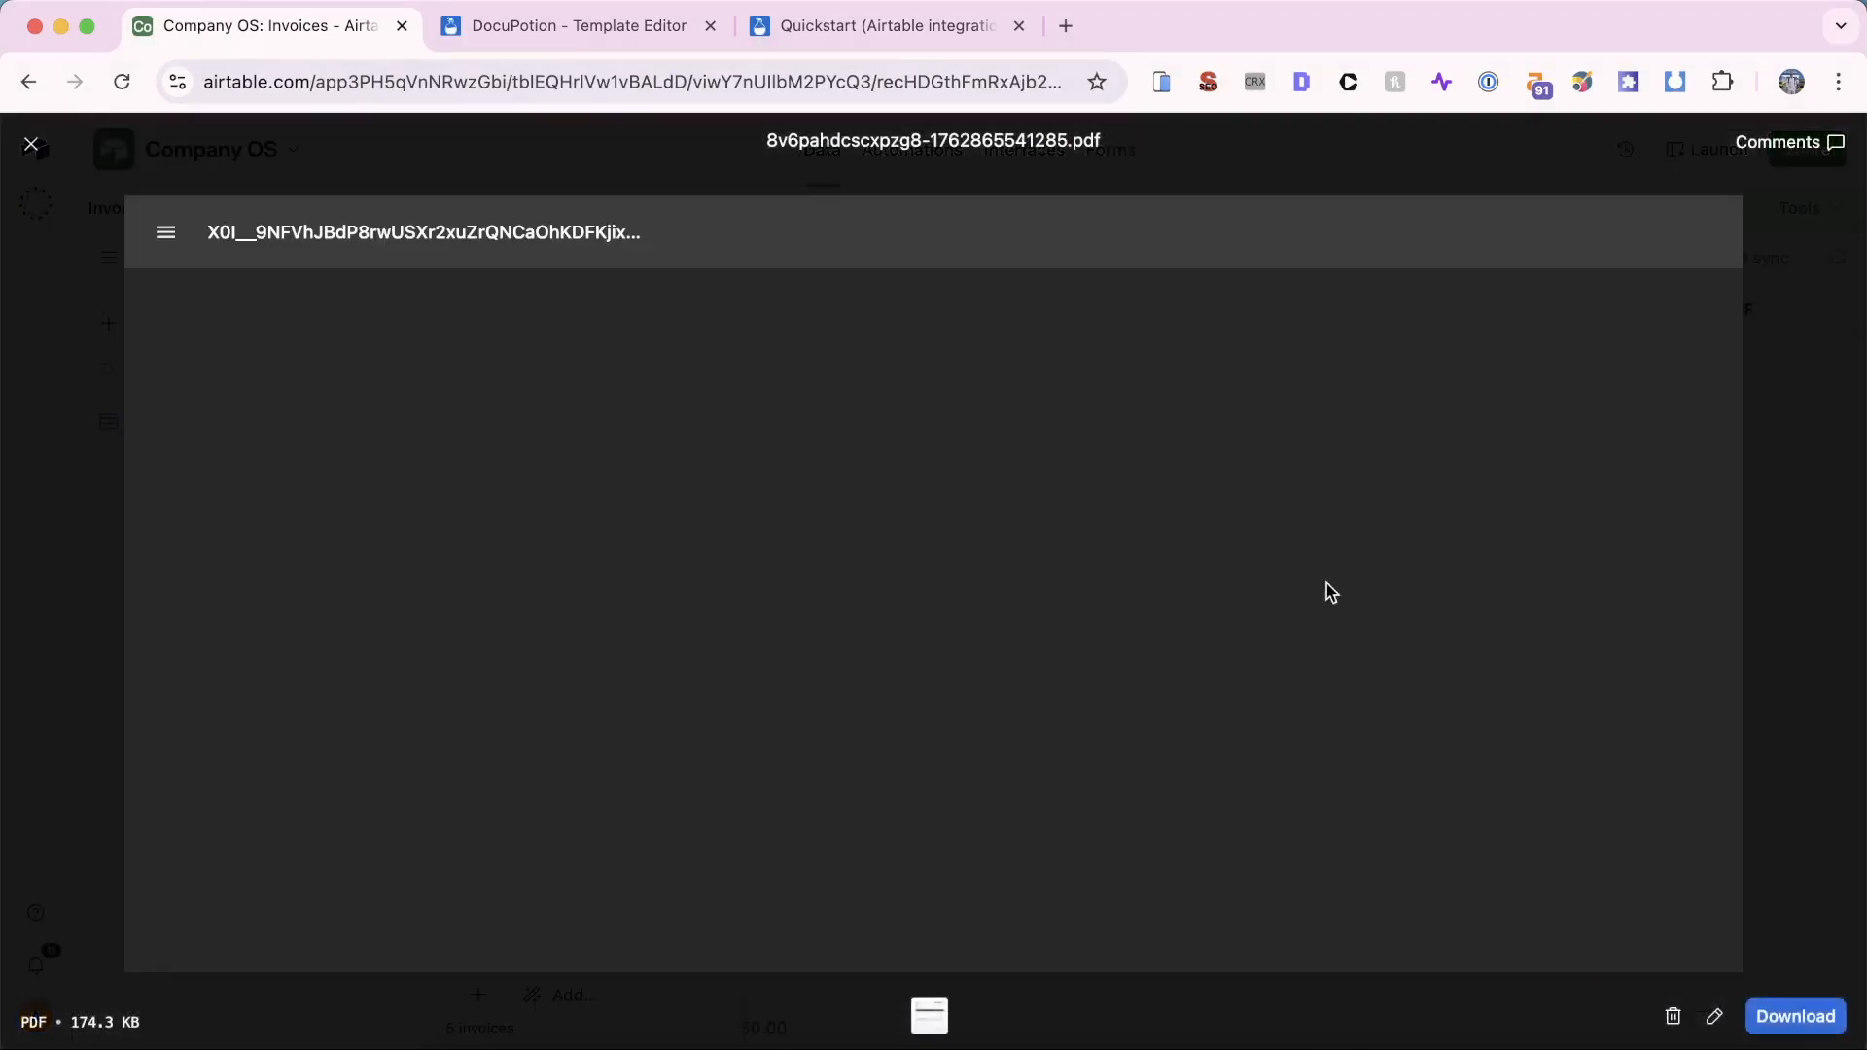
scroll(1316, 603, down, 2)
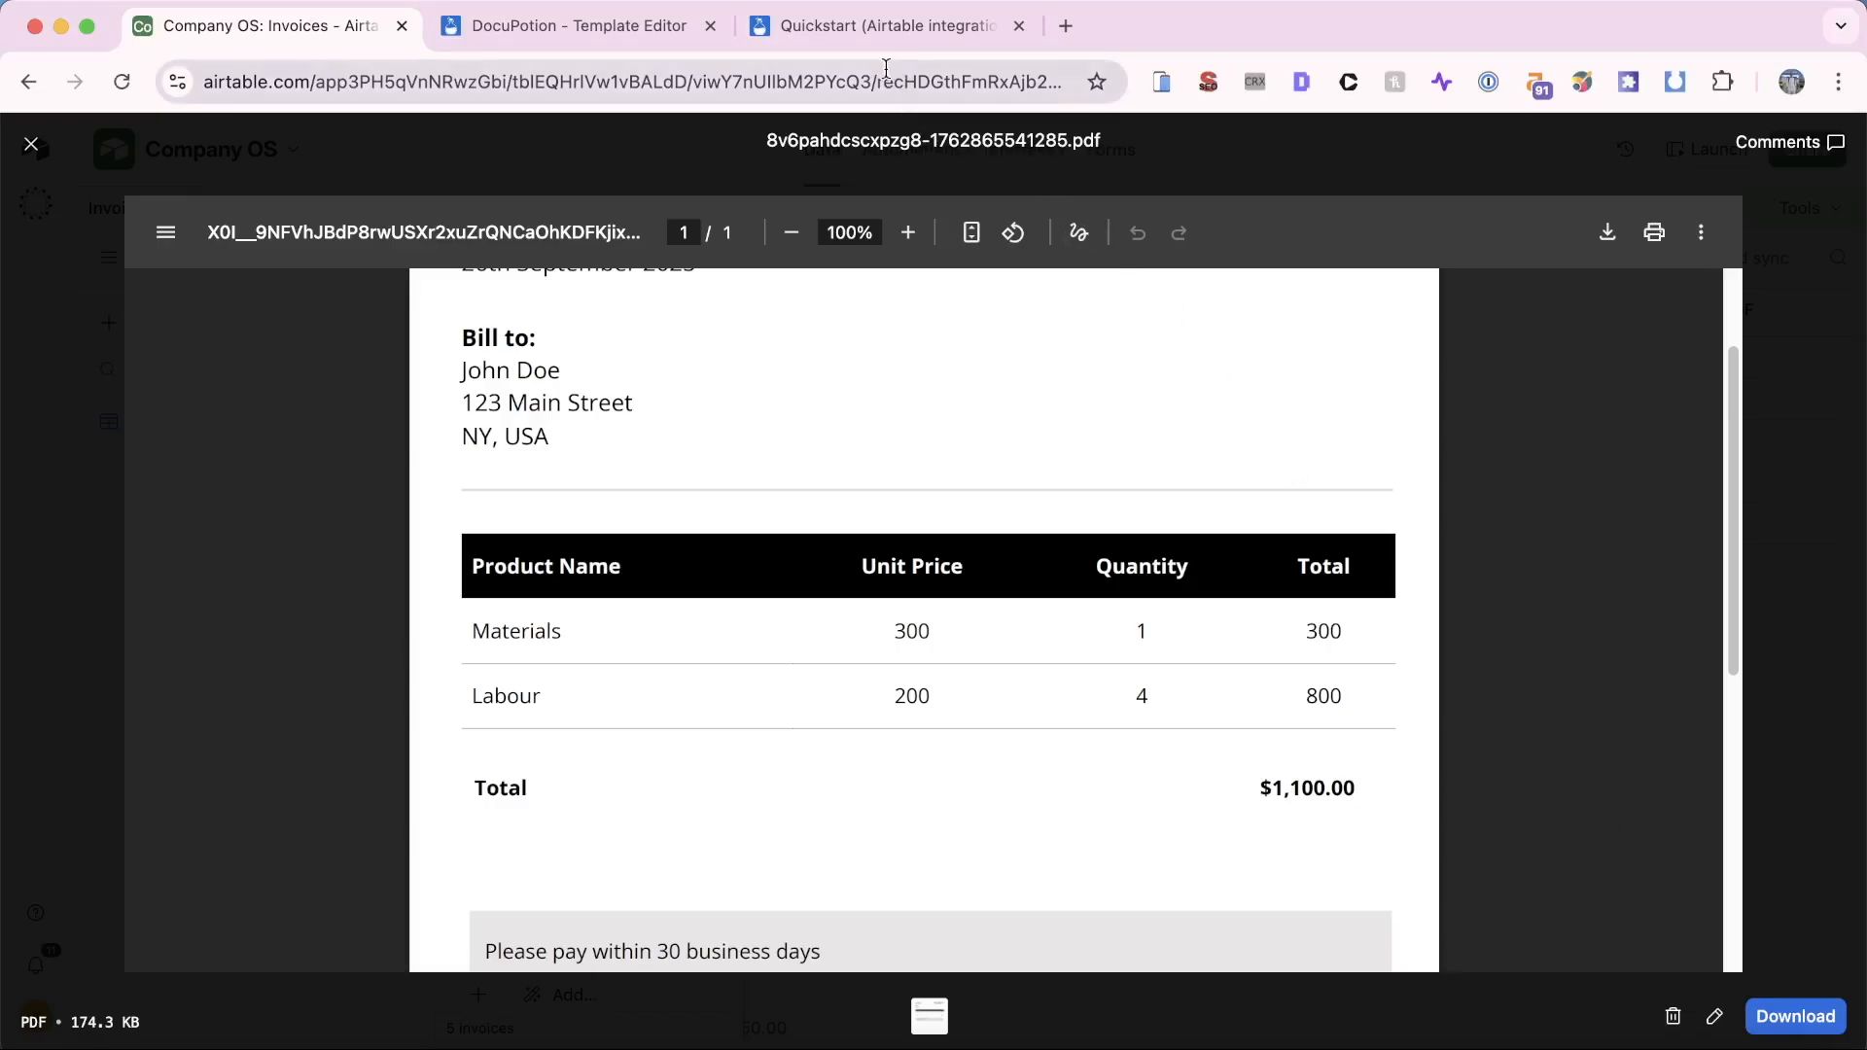
Step: Switch to the DocuPotion Knowledge Base and open the Template Editor category
click(865, 33)
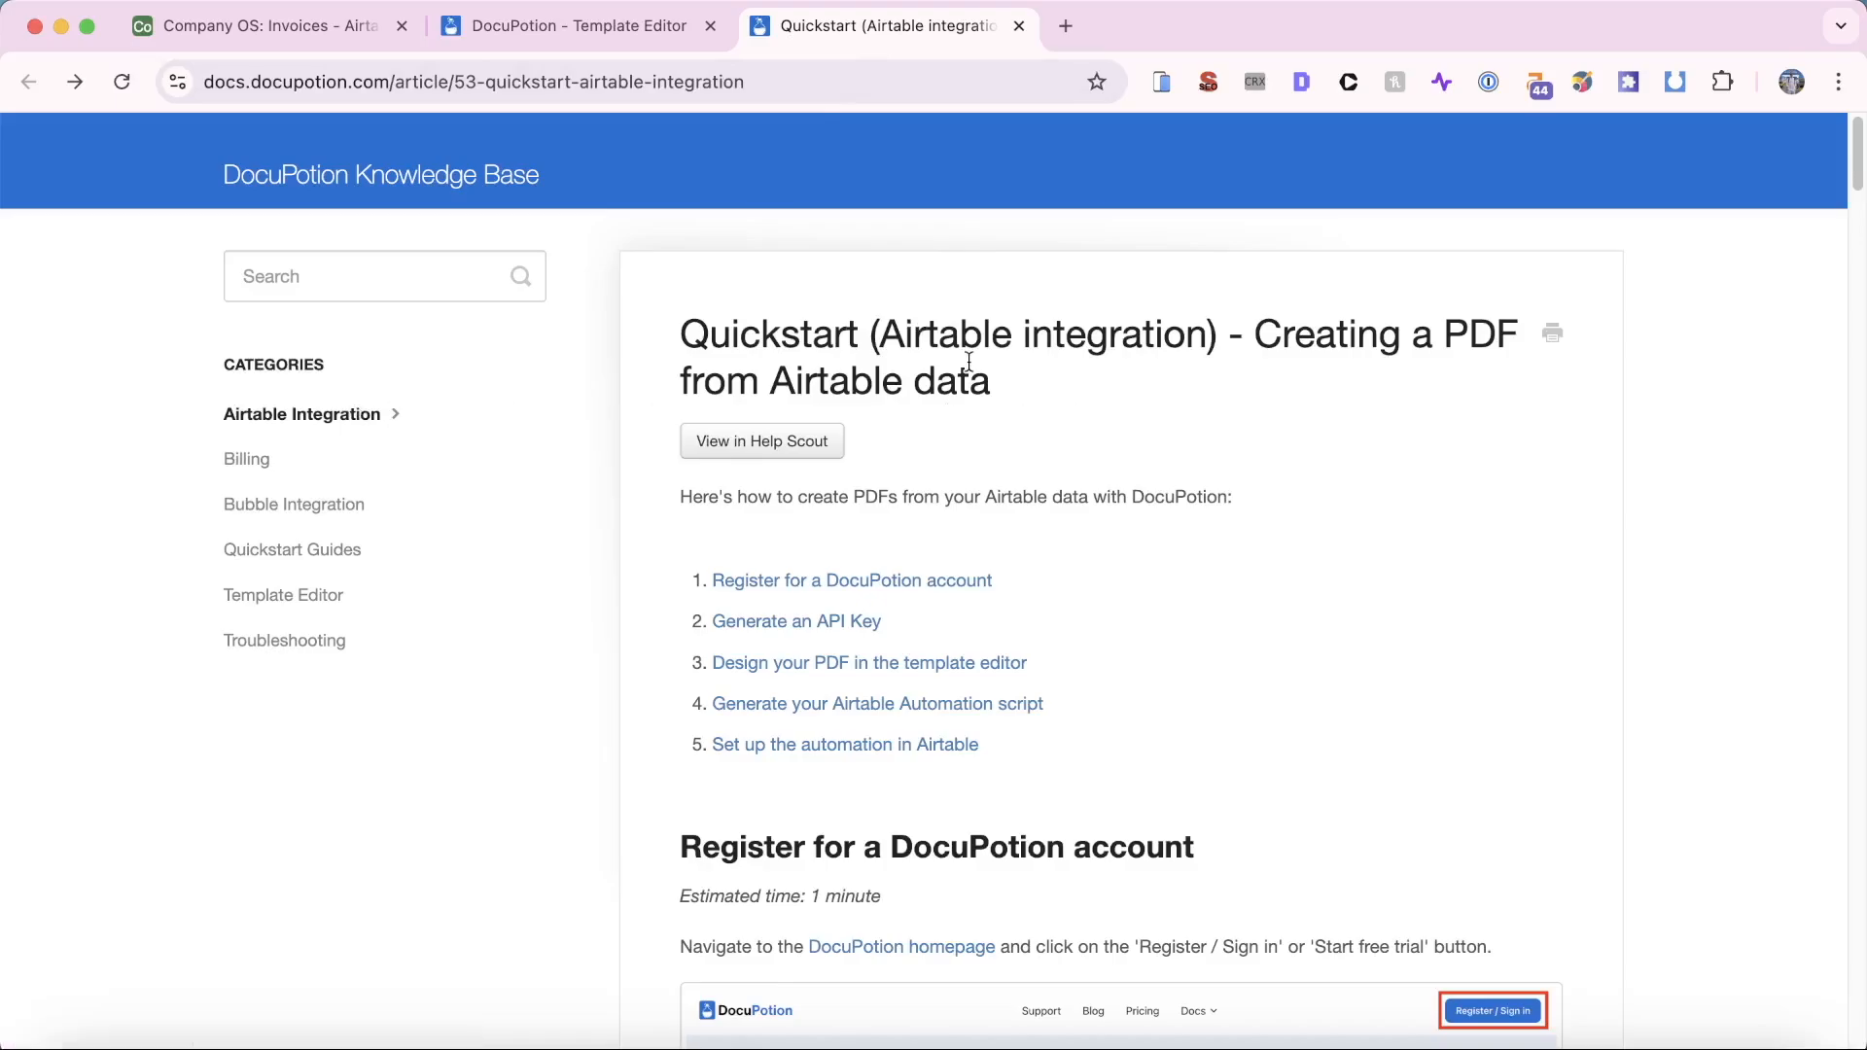
click(238, 594)
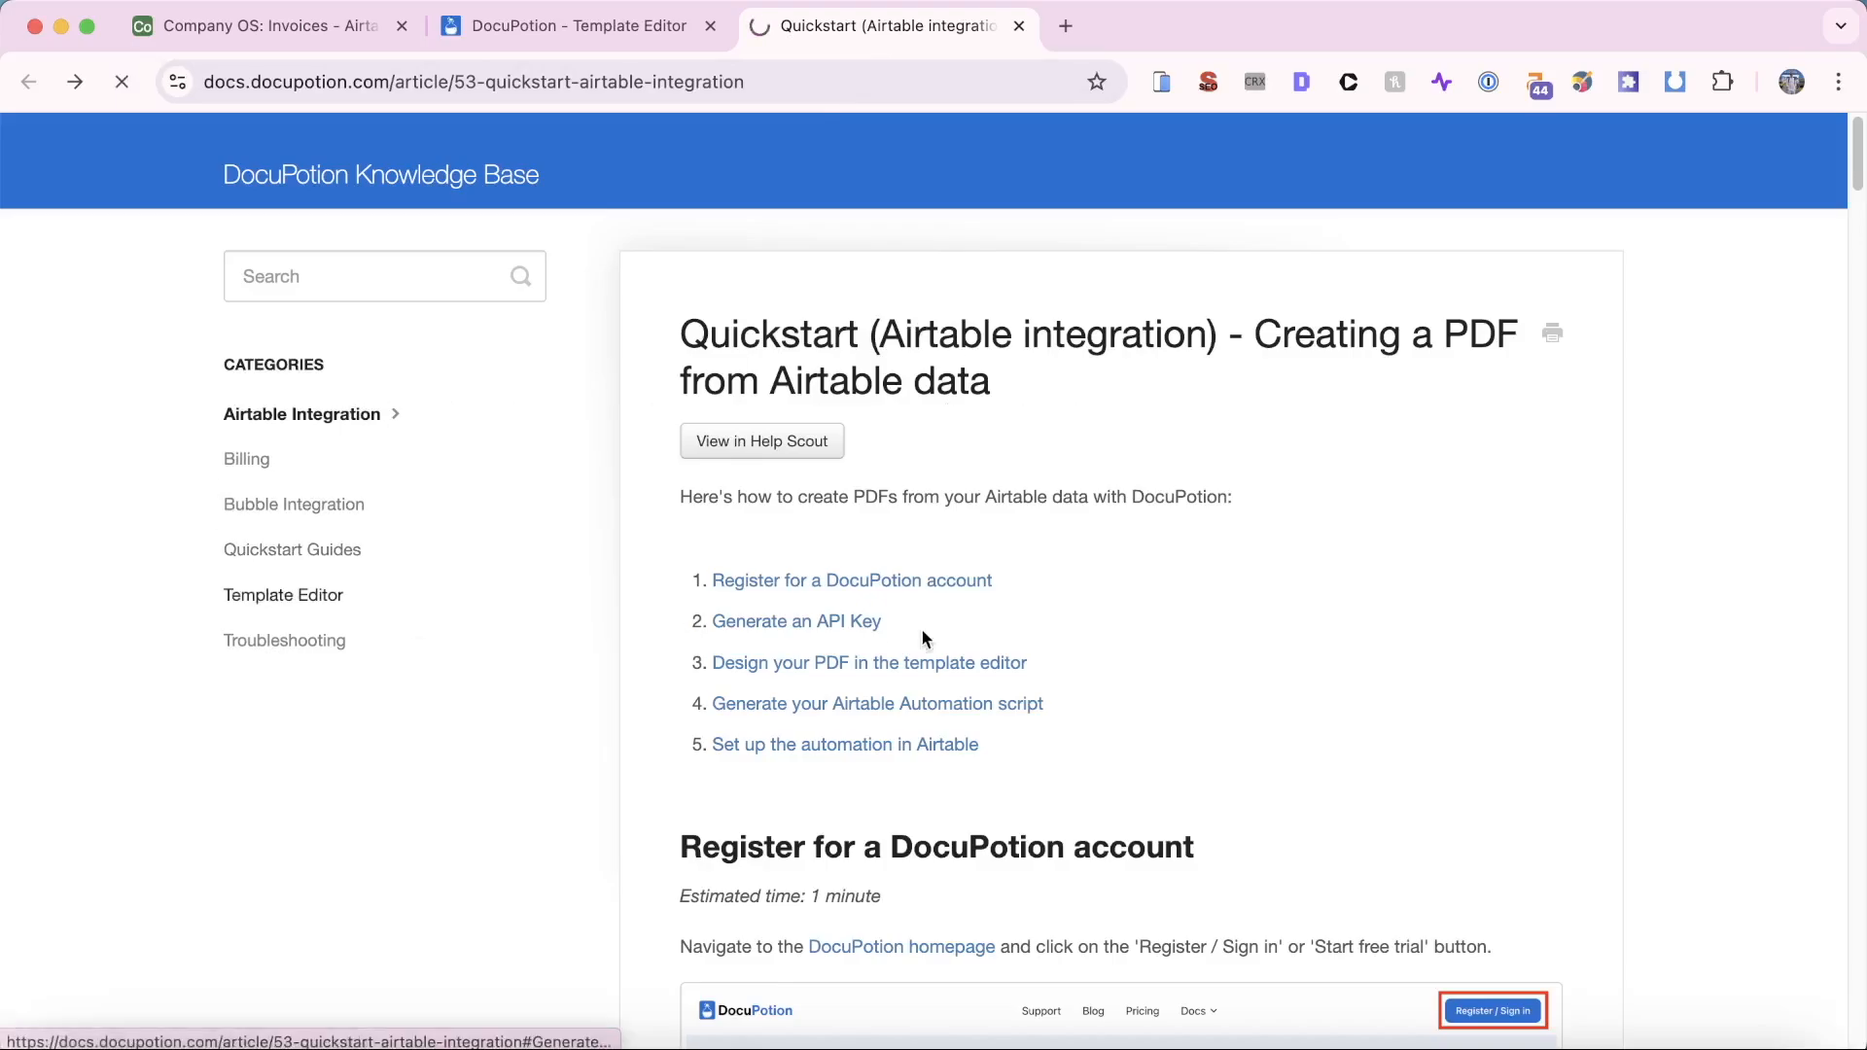